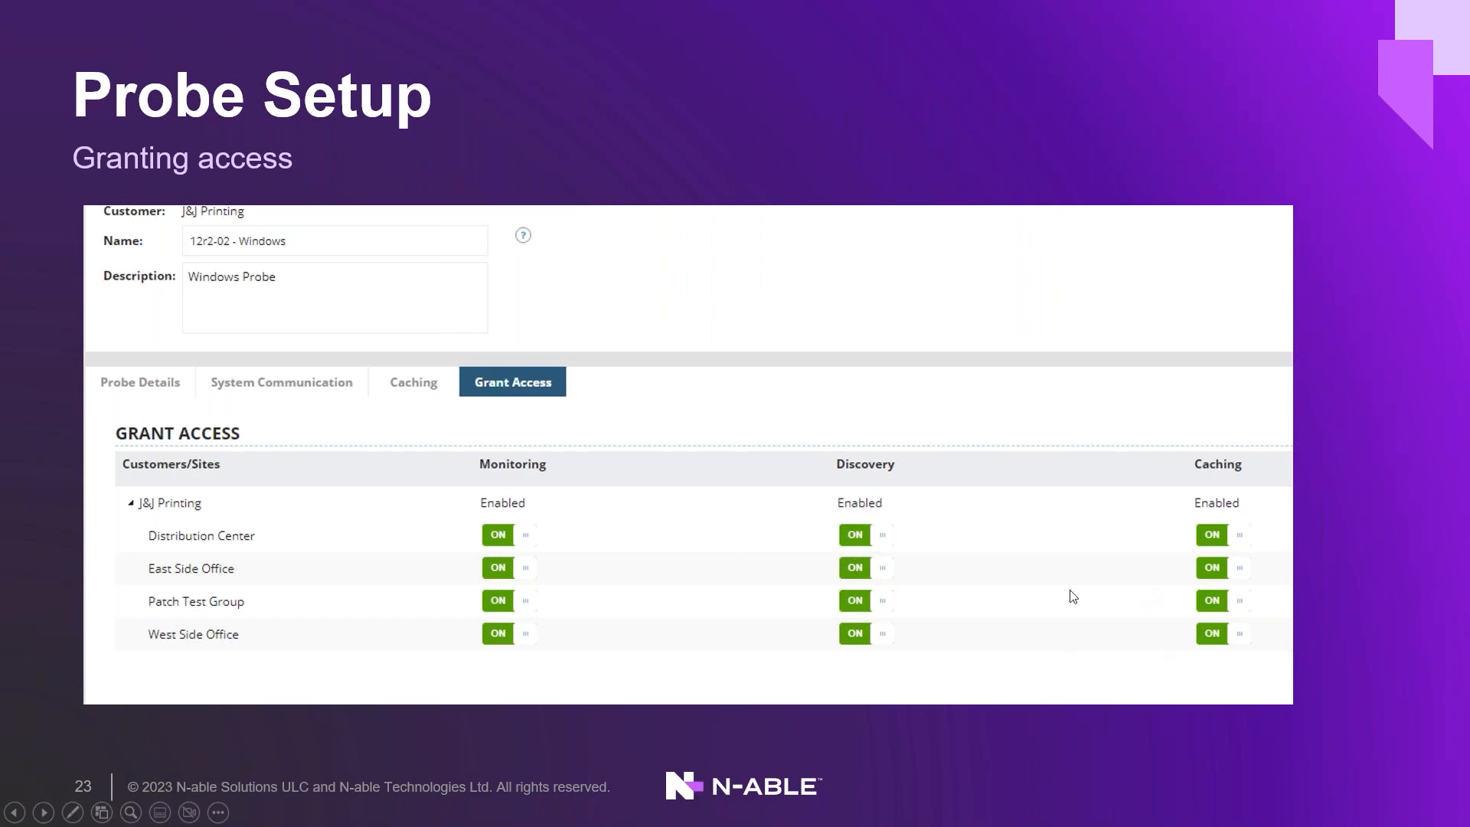
Switch from the slides to N-able N-central in the browser and open the Probes list under Administration.
left_click(961, 231)
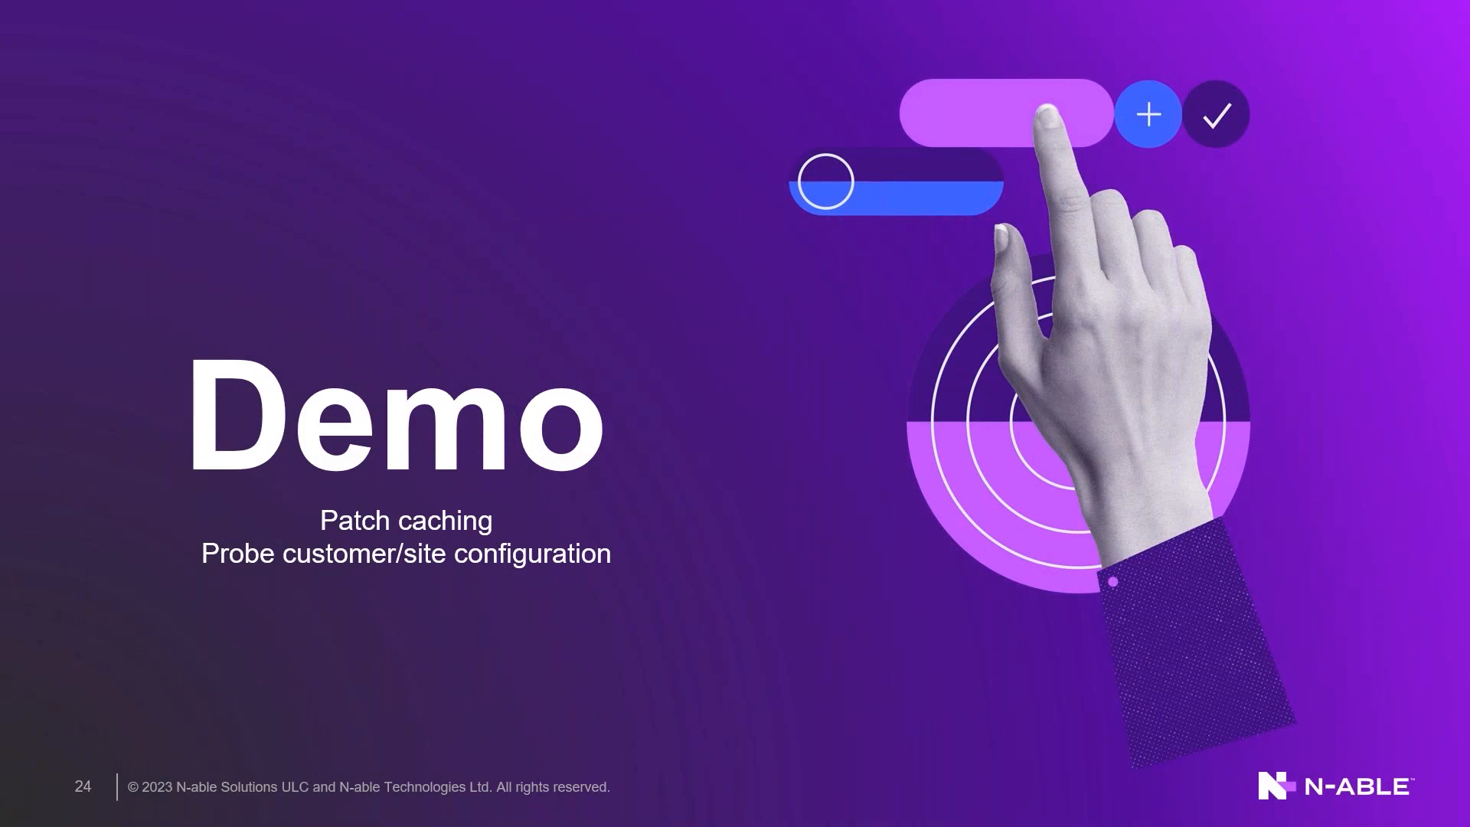
key("alt+Tab")
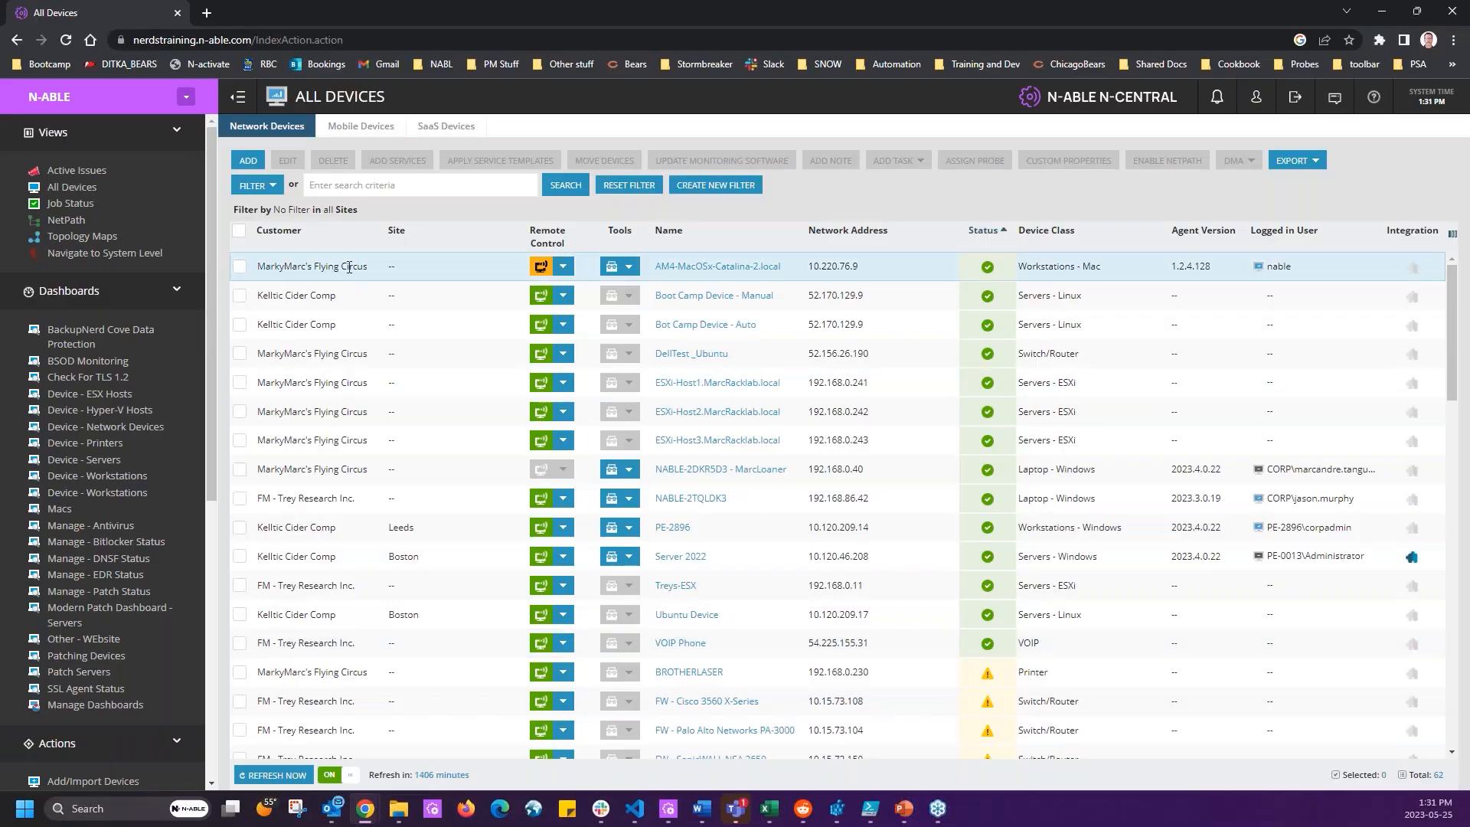
scroll(85, 437, "down", 1)
scroll(85, 437, "down", 7)
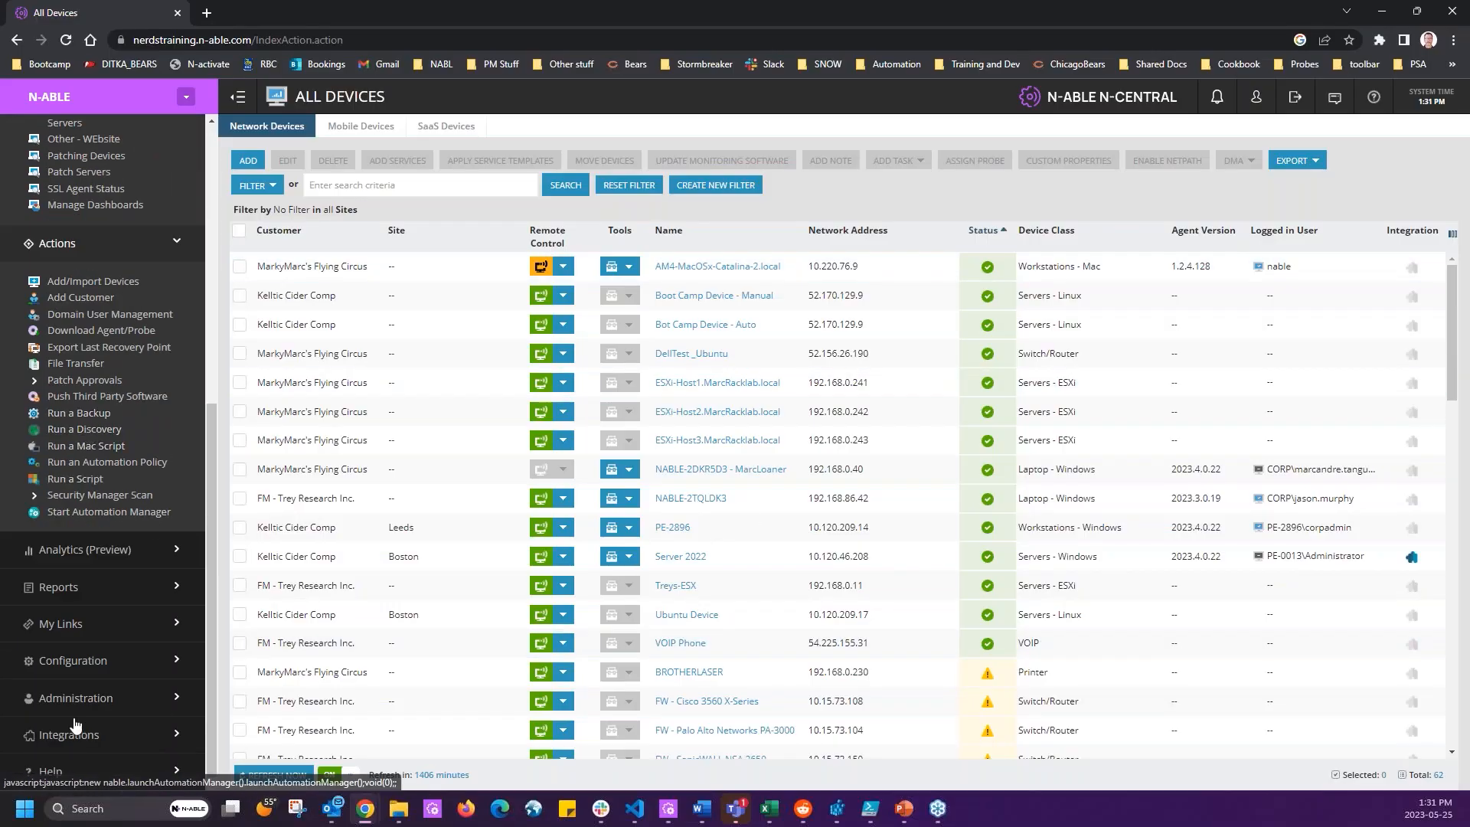
left_click(84, 696)
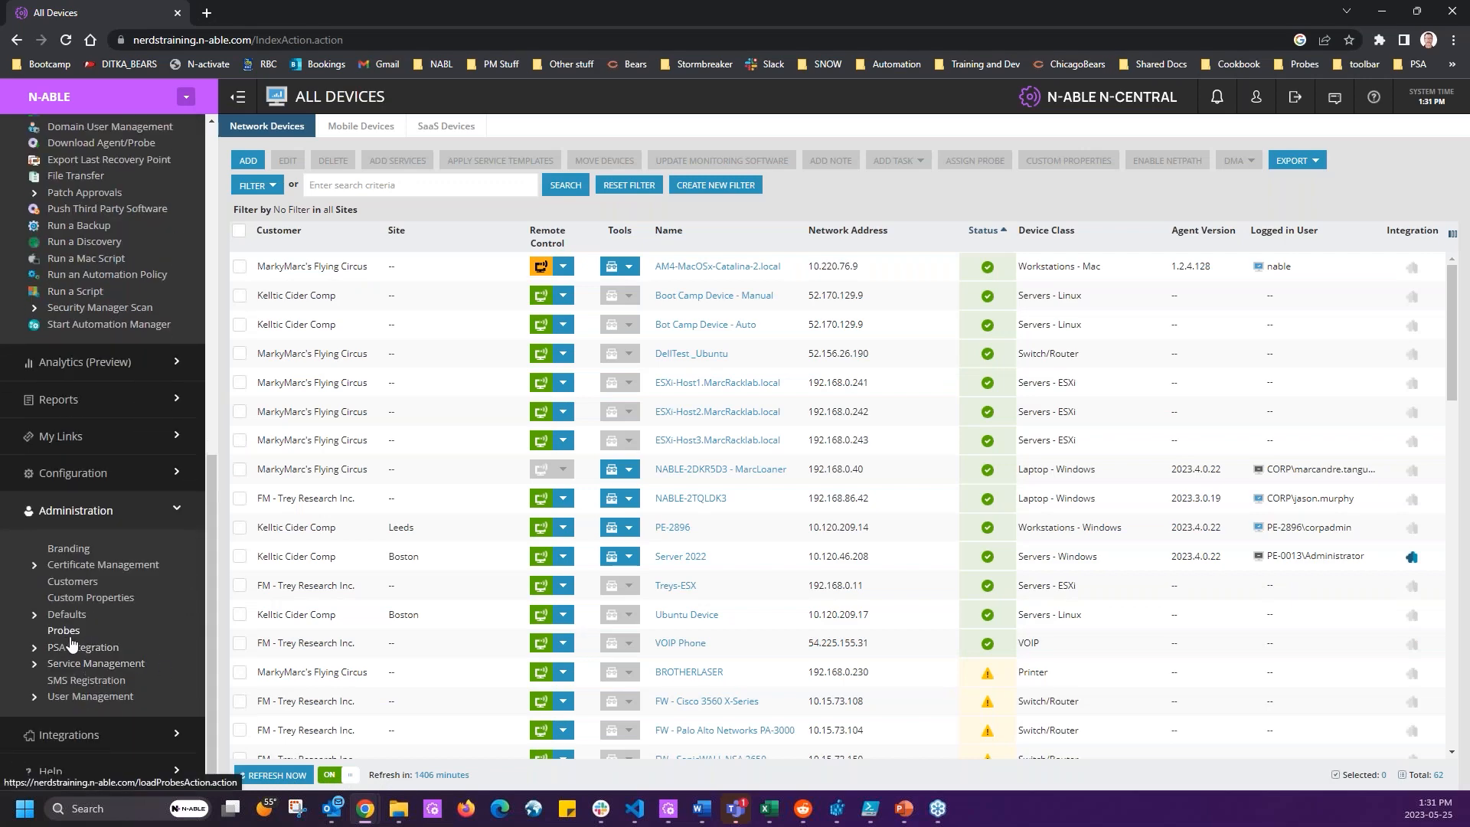
left_click(64, 633)
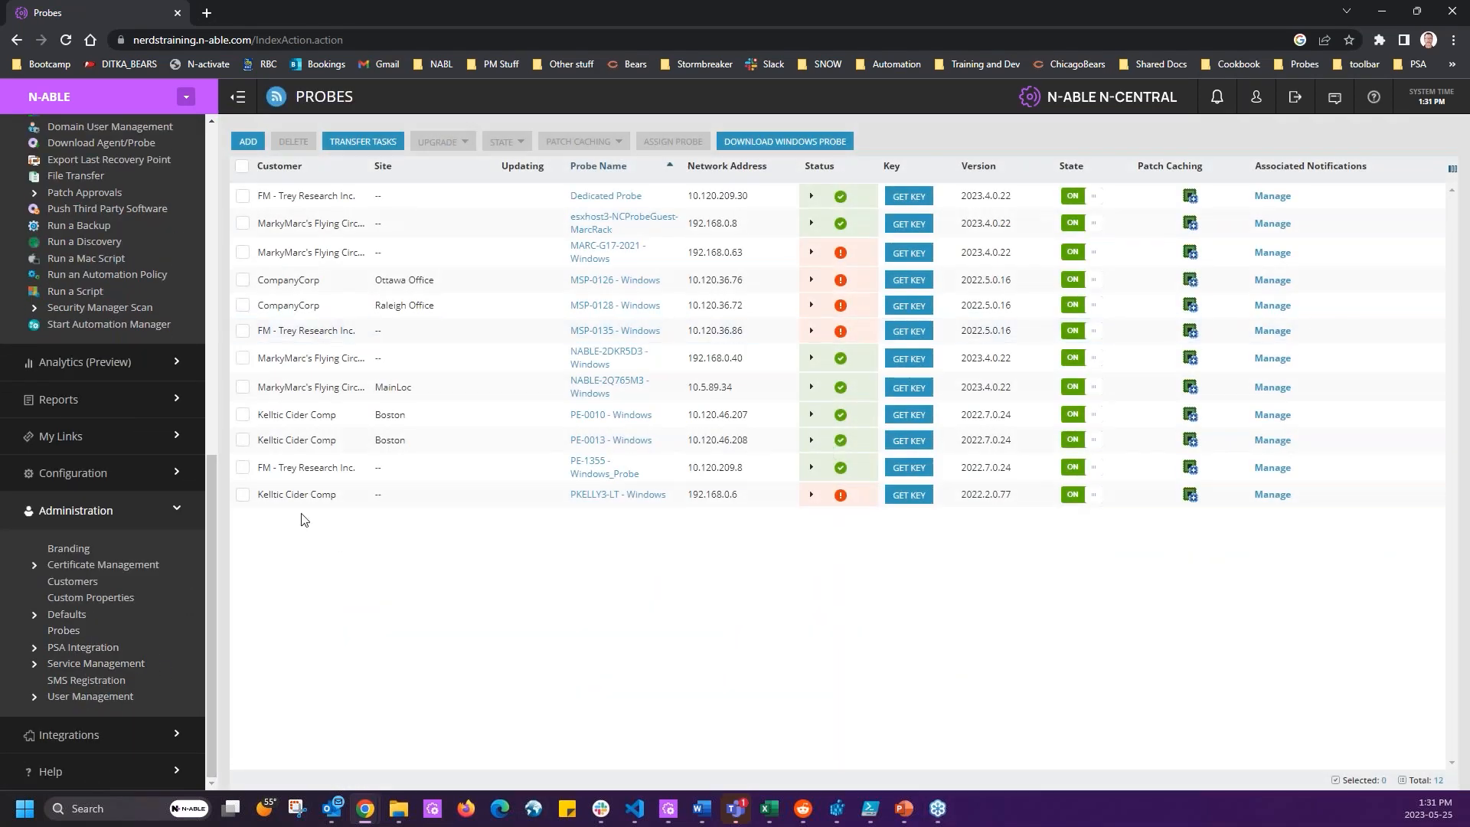
Review the Grant Access settings of the Dedicated Probe and leave it without saving.
left_click(594, 198)
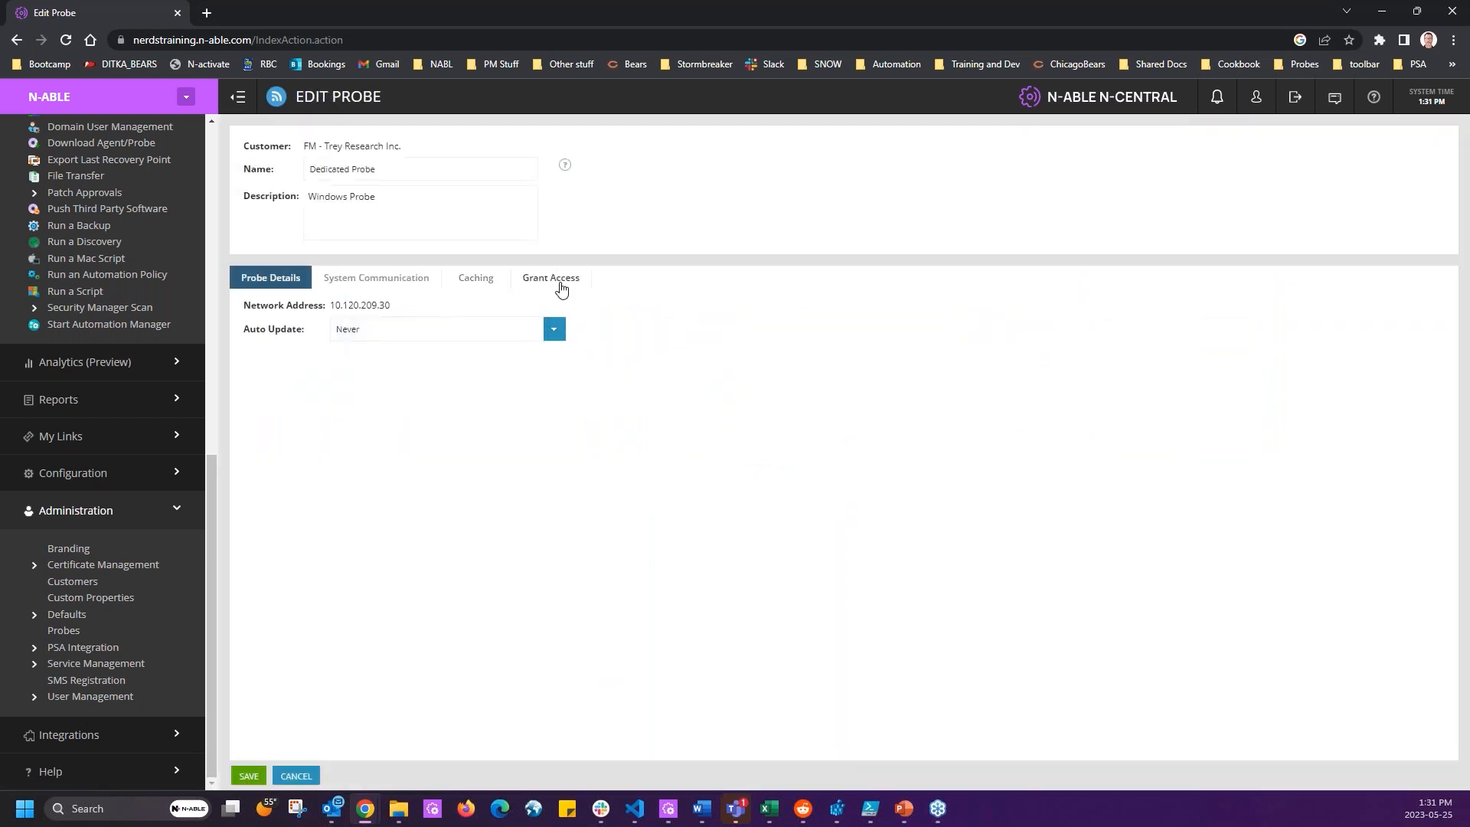
left_click(561, 289)
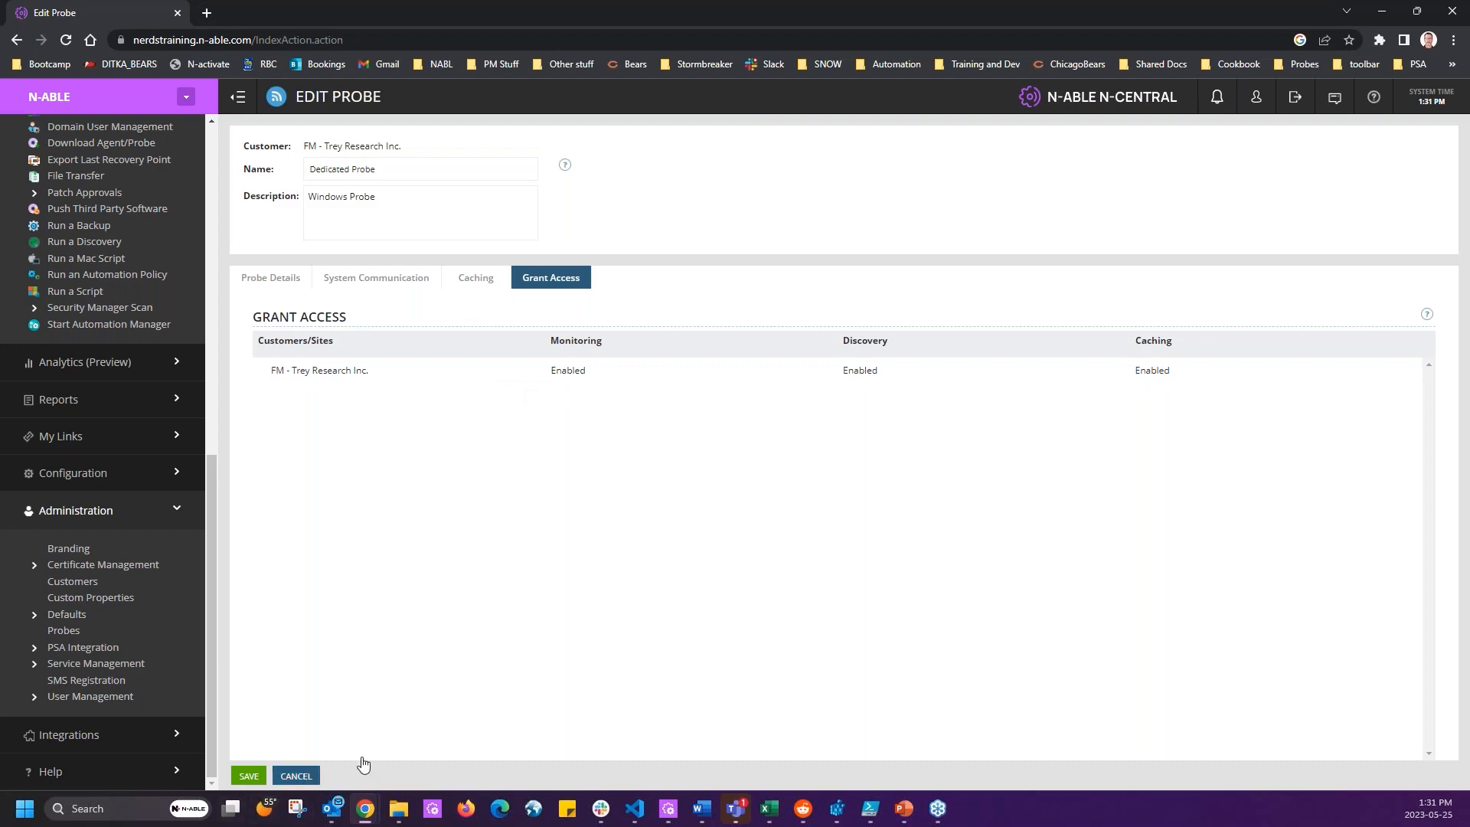
left_click(295, 776)
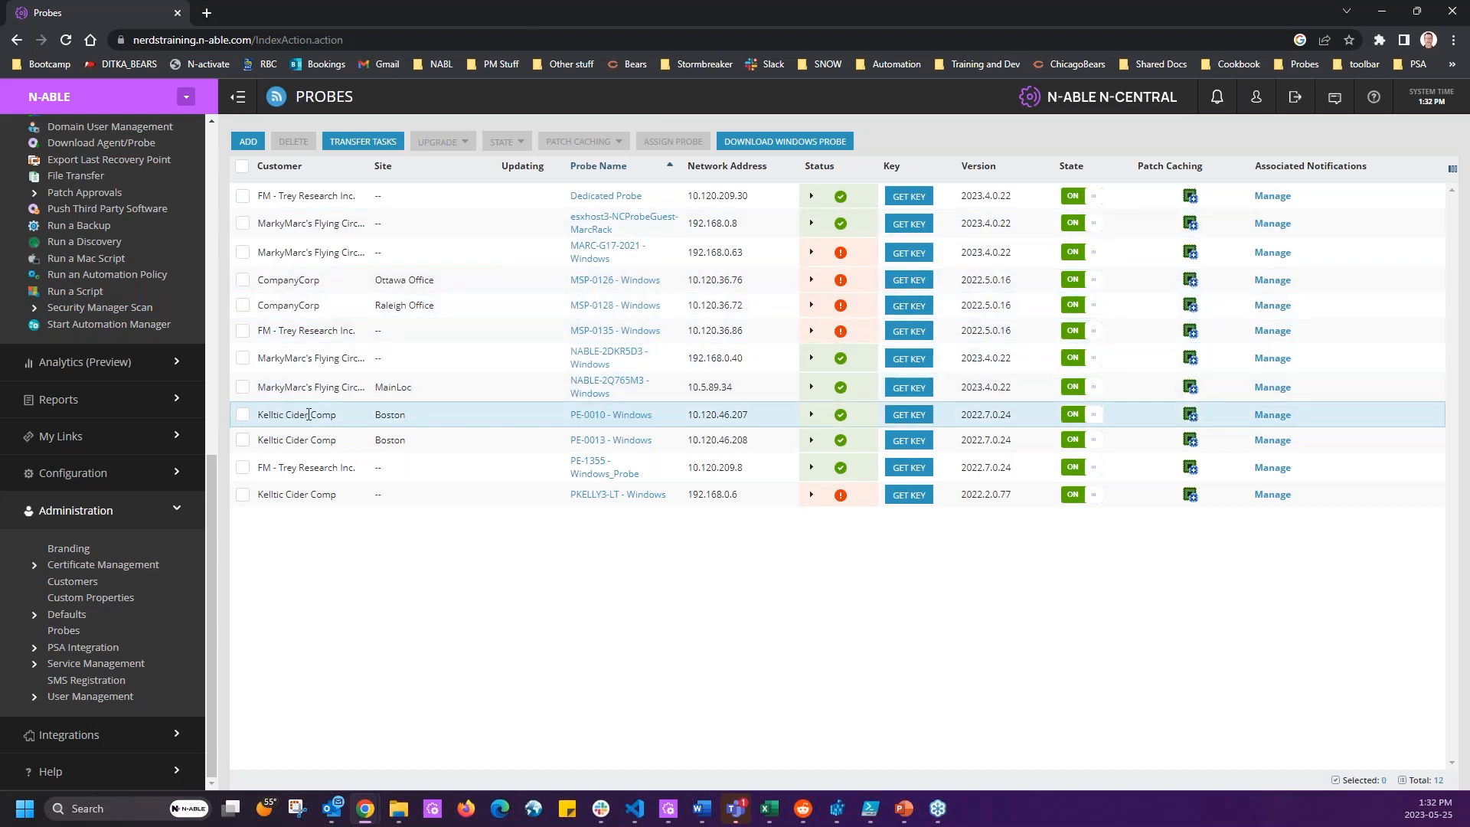
Open the Grant Access settings of the PE-0010 - Windows probe and examine the Boston site's permissions.
left_click(632, 417)
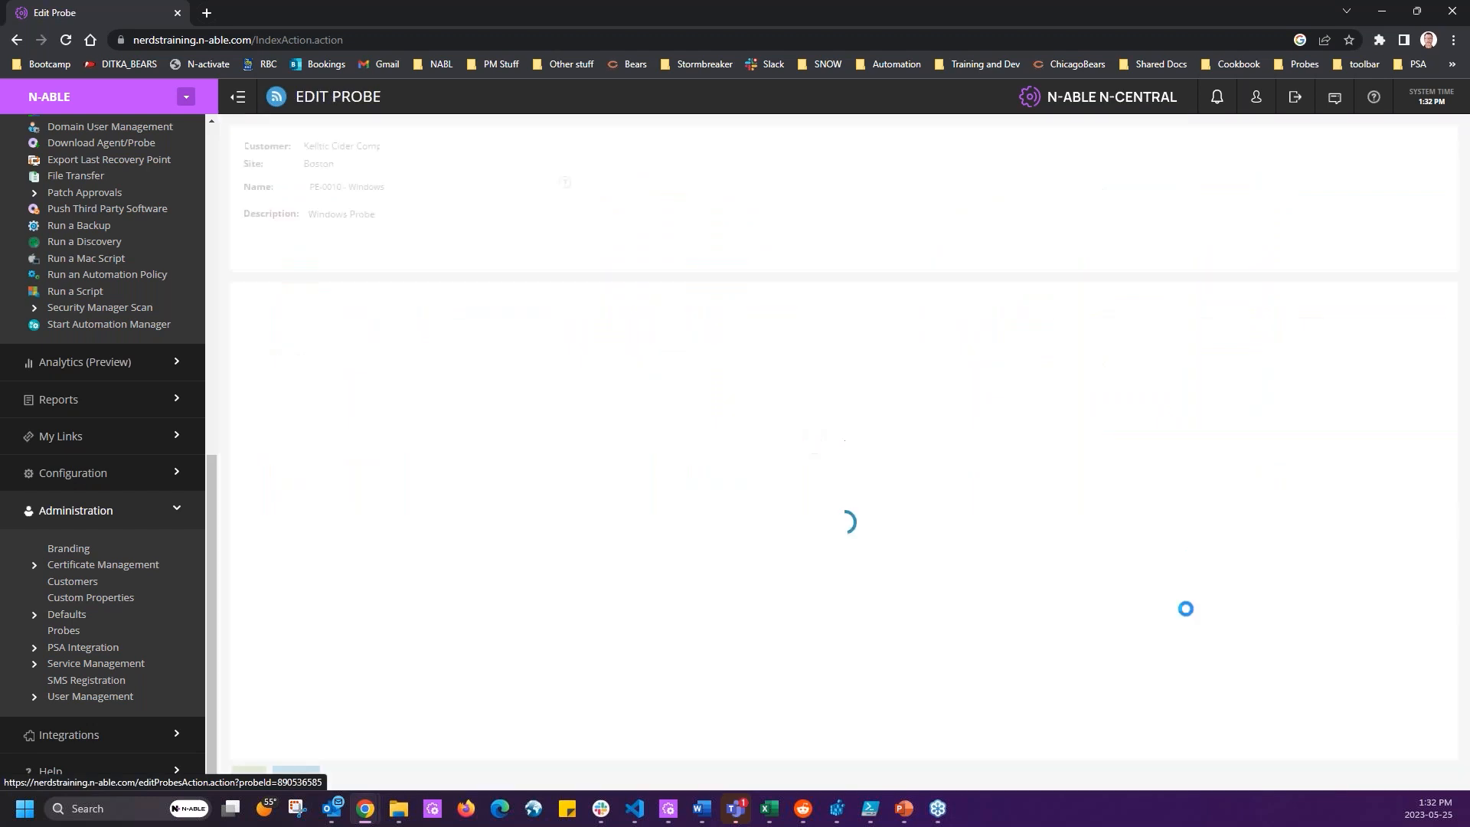
left_click(549, 295)
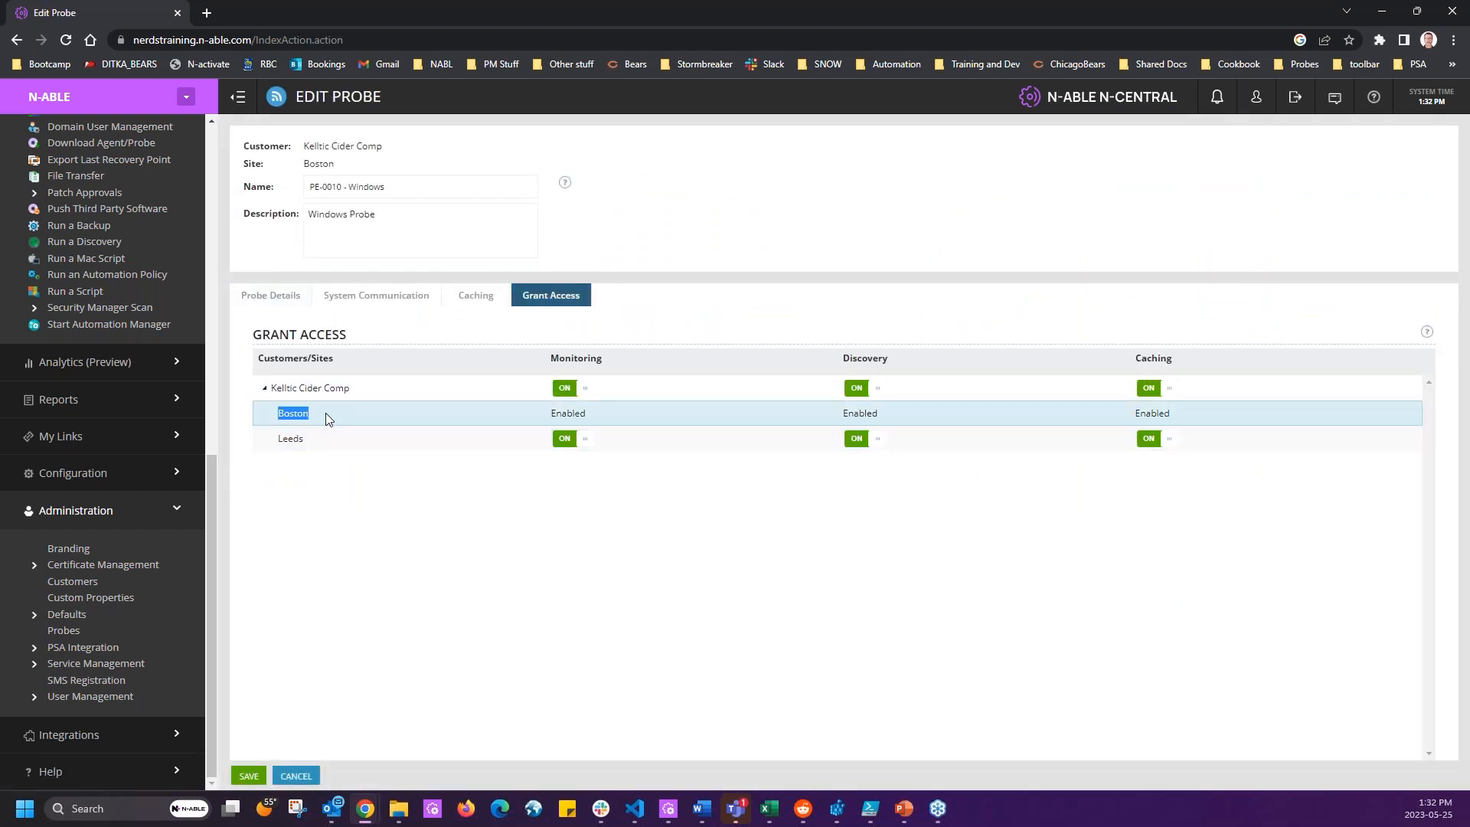
left_click_drag(609, 417, 568, 414)
double_click(859, 413)
left_click_drag(859, 414, 1217, 473)
left_click_drag(314, 415, 279, 418)
Turn off Monitoring, Discovery and Caching access for the Leeds site.
left_click(573, 445)
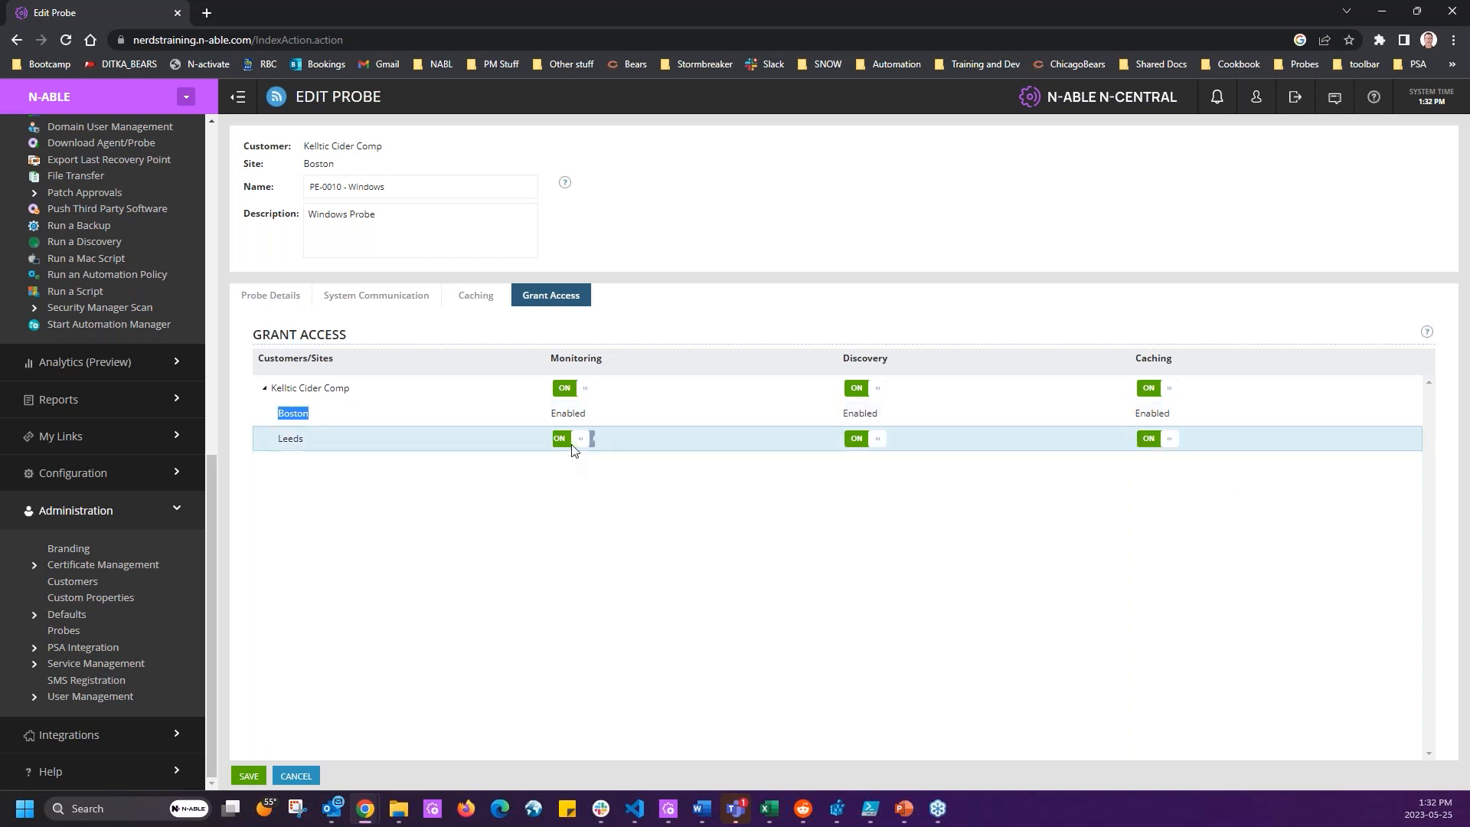
left_click(873, 438)
left_click(1164, 438)
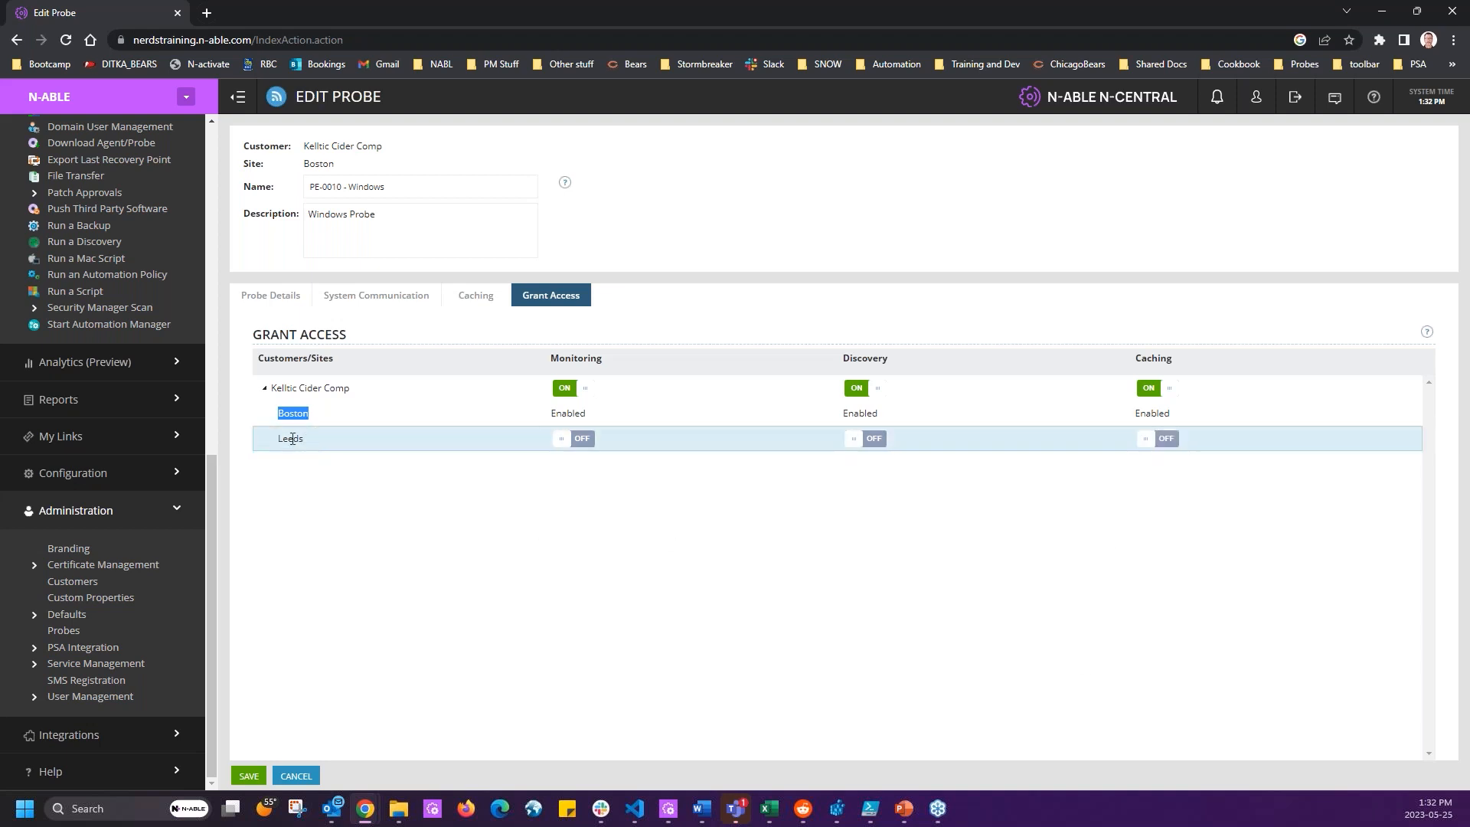
Restore Monitoring, Discovery and Caching access for the Leeds site, keeping Caching on for Kelltic Cider Comp.
left_click(588, 443)
left_click(874, 438)
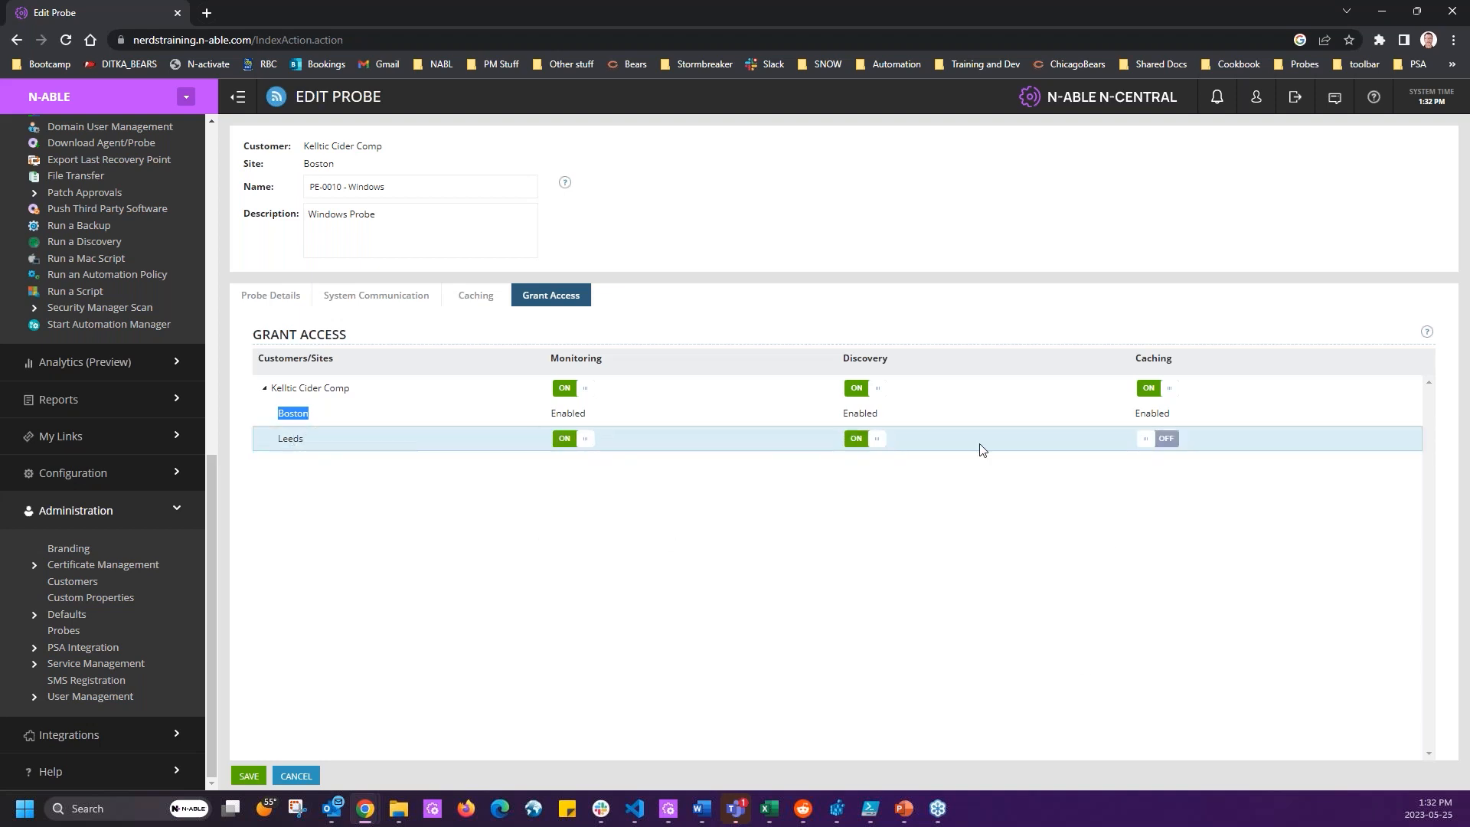
left_click(1164, 438)
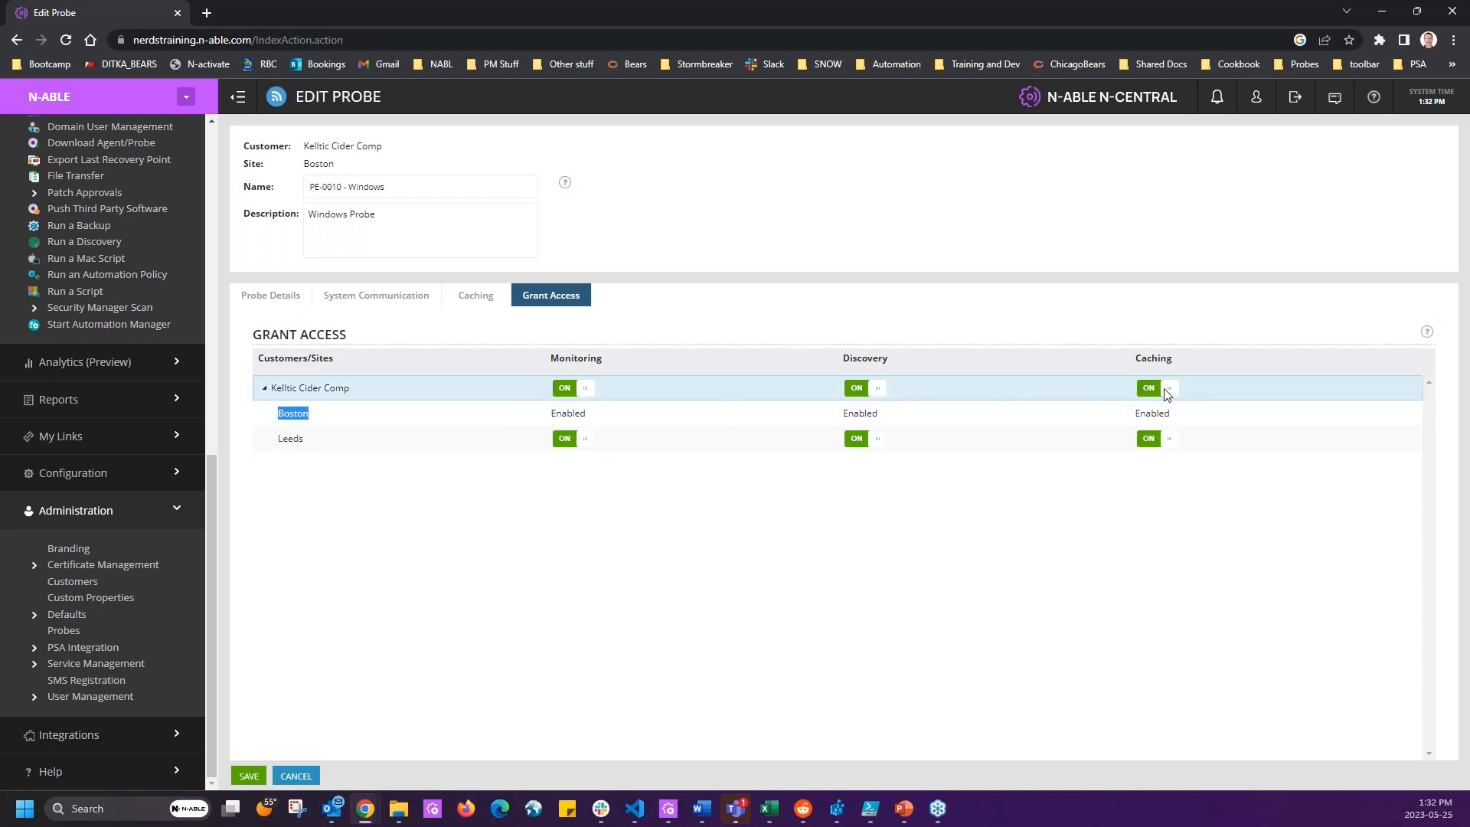
left_click(1153, 388)
left_click(1160, 388)
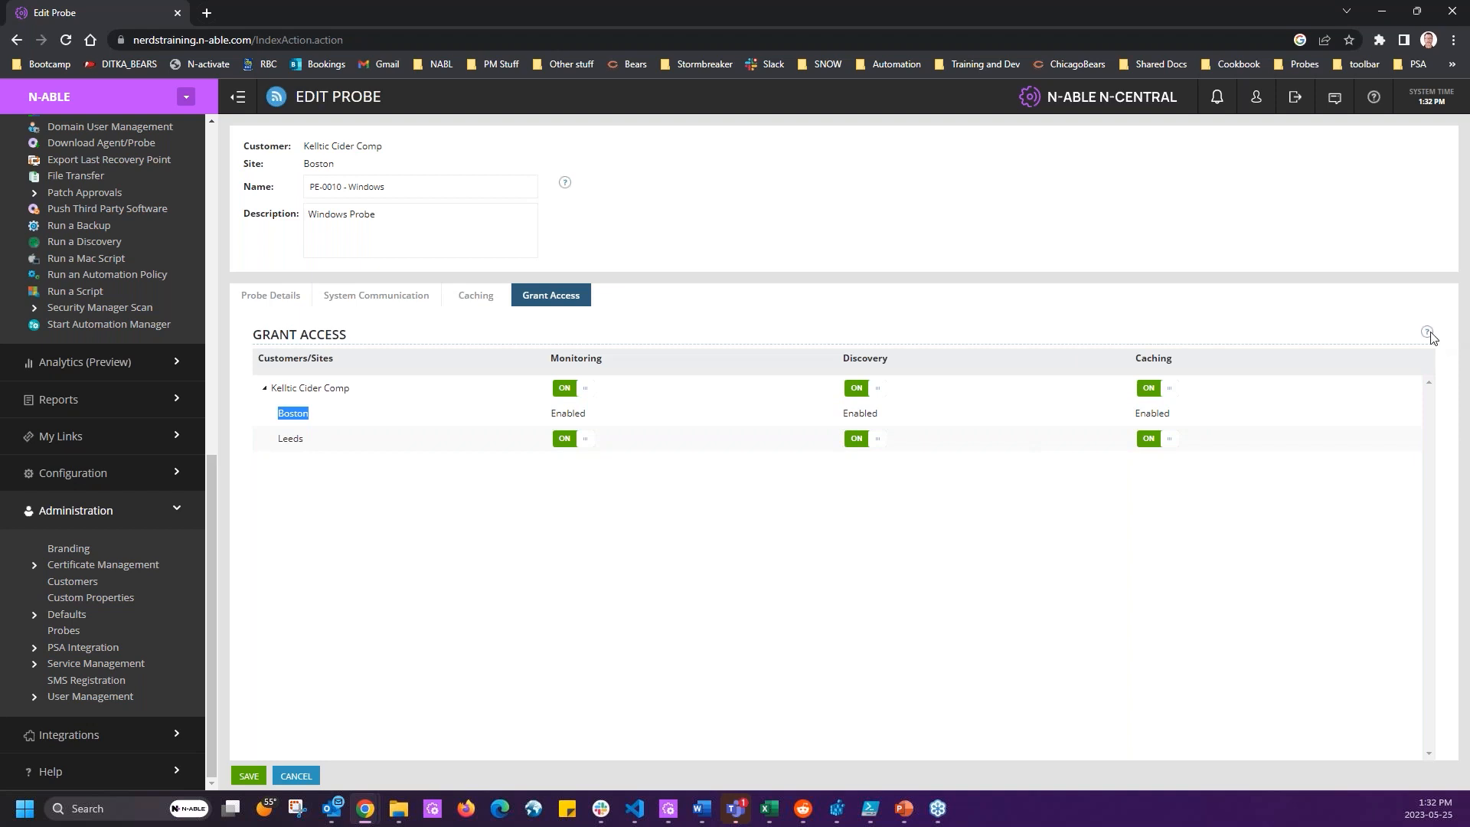
Open the probe's caching settings and set the maximum patch cache size to 40 GB.
left_click(813, 602)
left_click(466, 299)
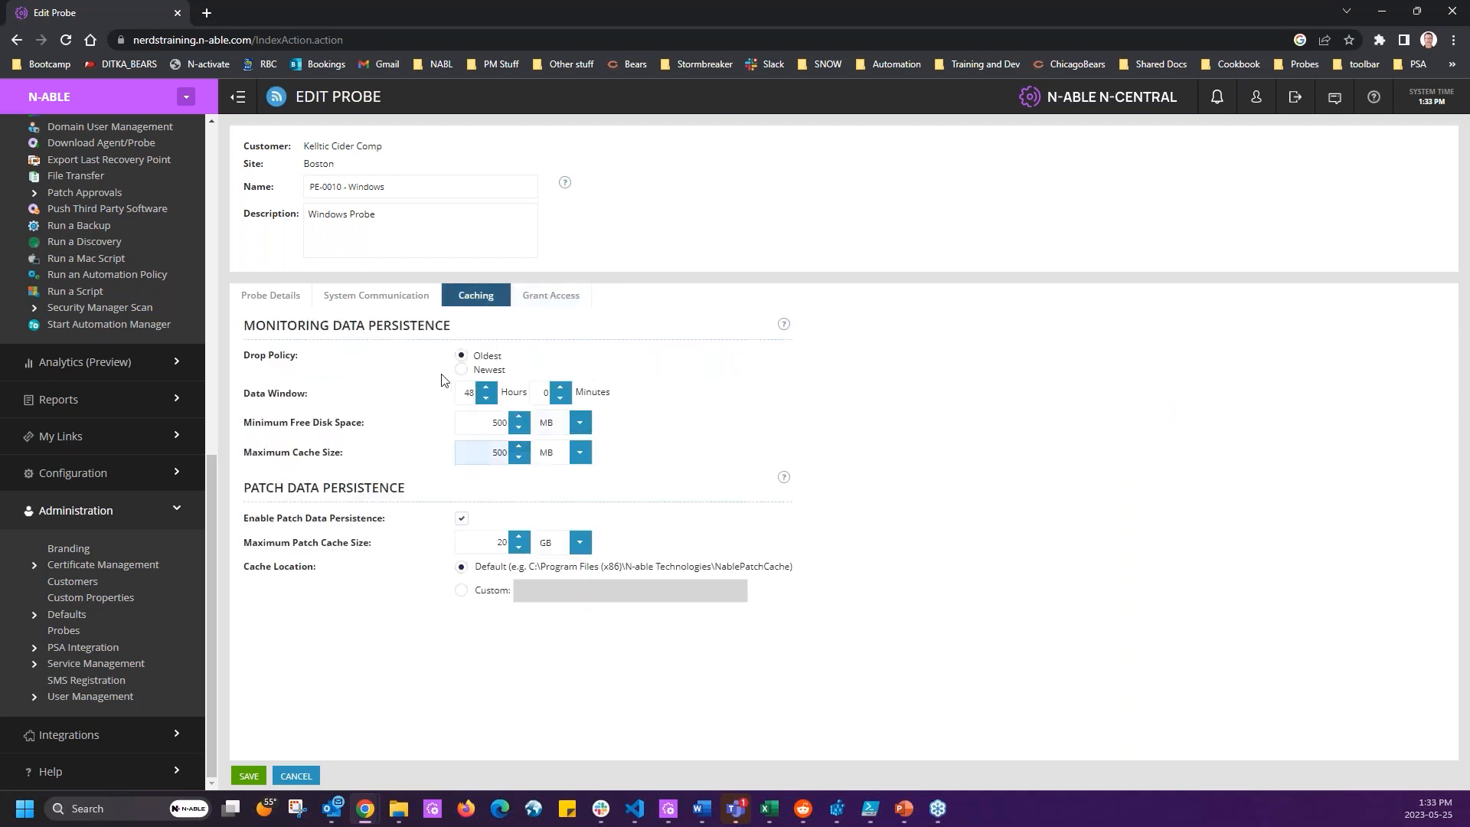
left_click_drag(256, 342, 481, 333)
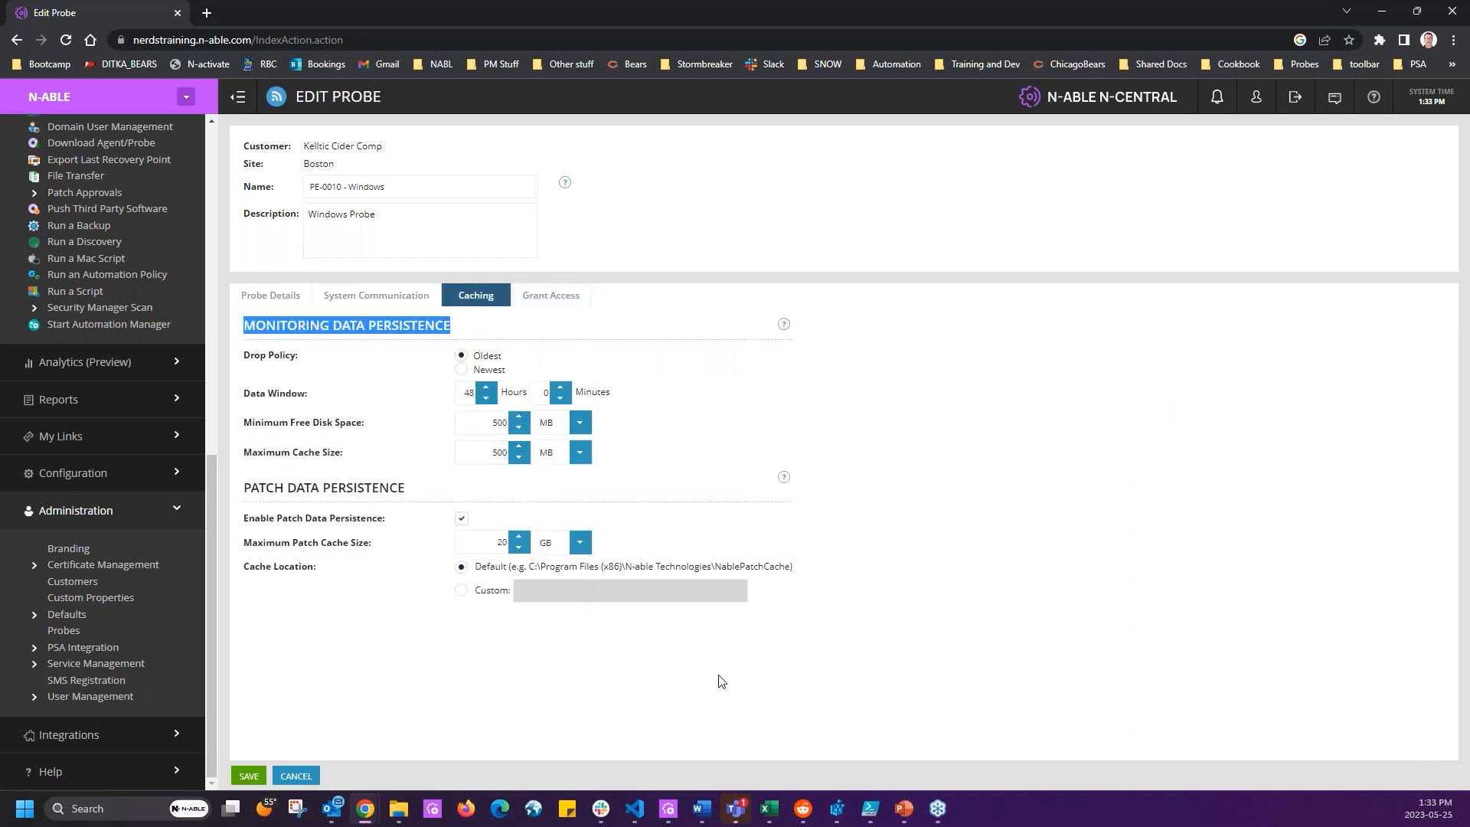
double_click(489, 543)
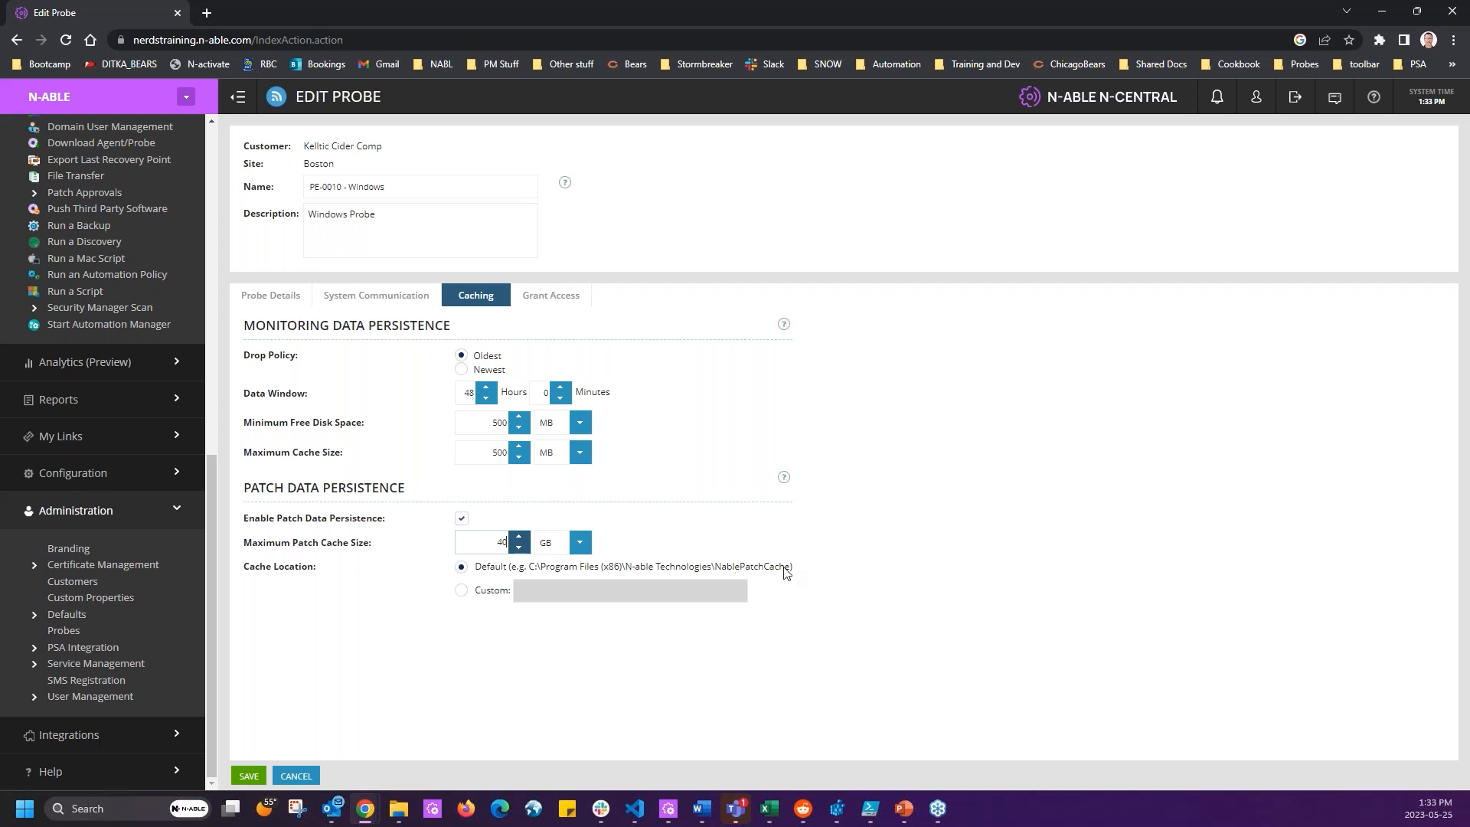
Copy the default patch cache path and try to open C:\Program Files (x86)\N-able Technologies\NablePatchCache through the Run dialog.
left_click_drag(790, 573, 538, 570)
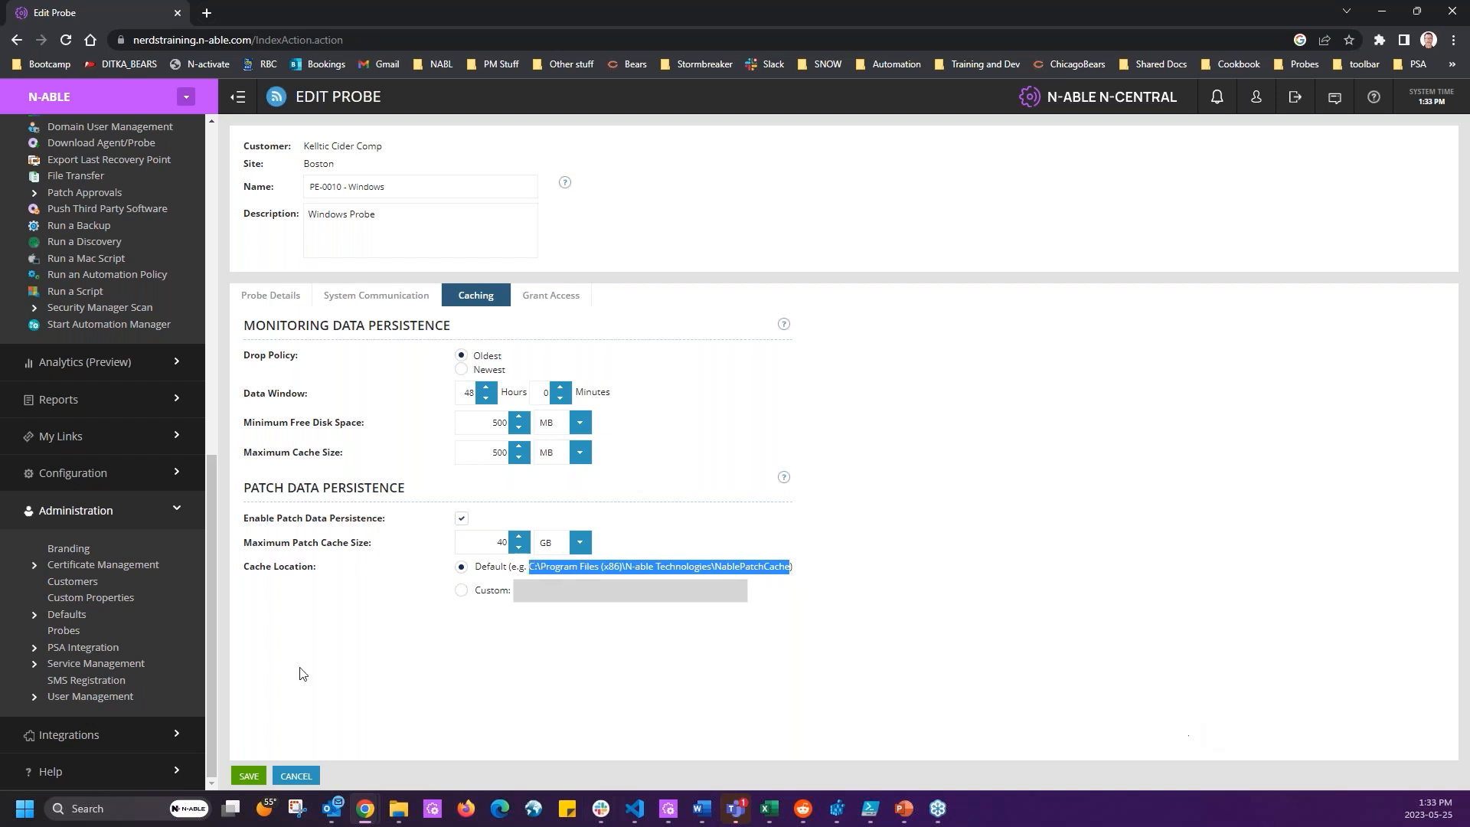
left_click(14, 807)
type("mrun")
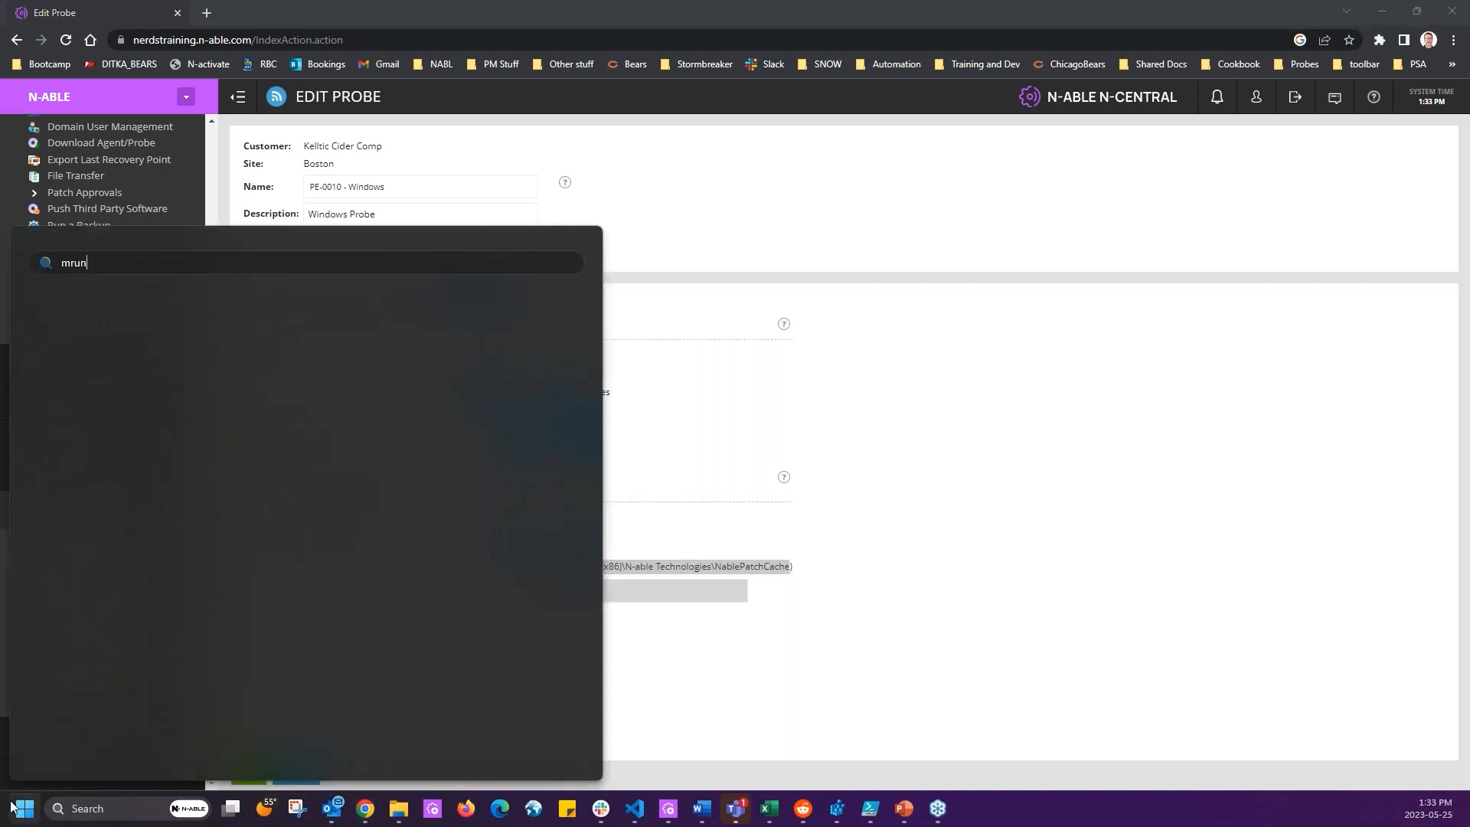
key("BackSpace")
key("BackSpace")
key("BackSpace")
key("BackSpace")
key("BackSpace")
type("ruin")
key("BackSpace")
key("BackSpace")
type("n")
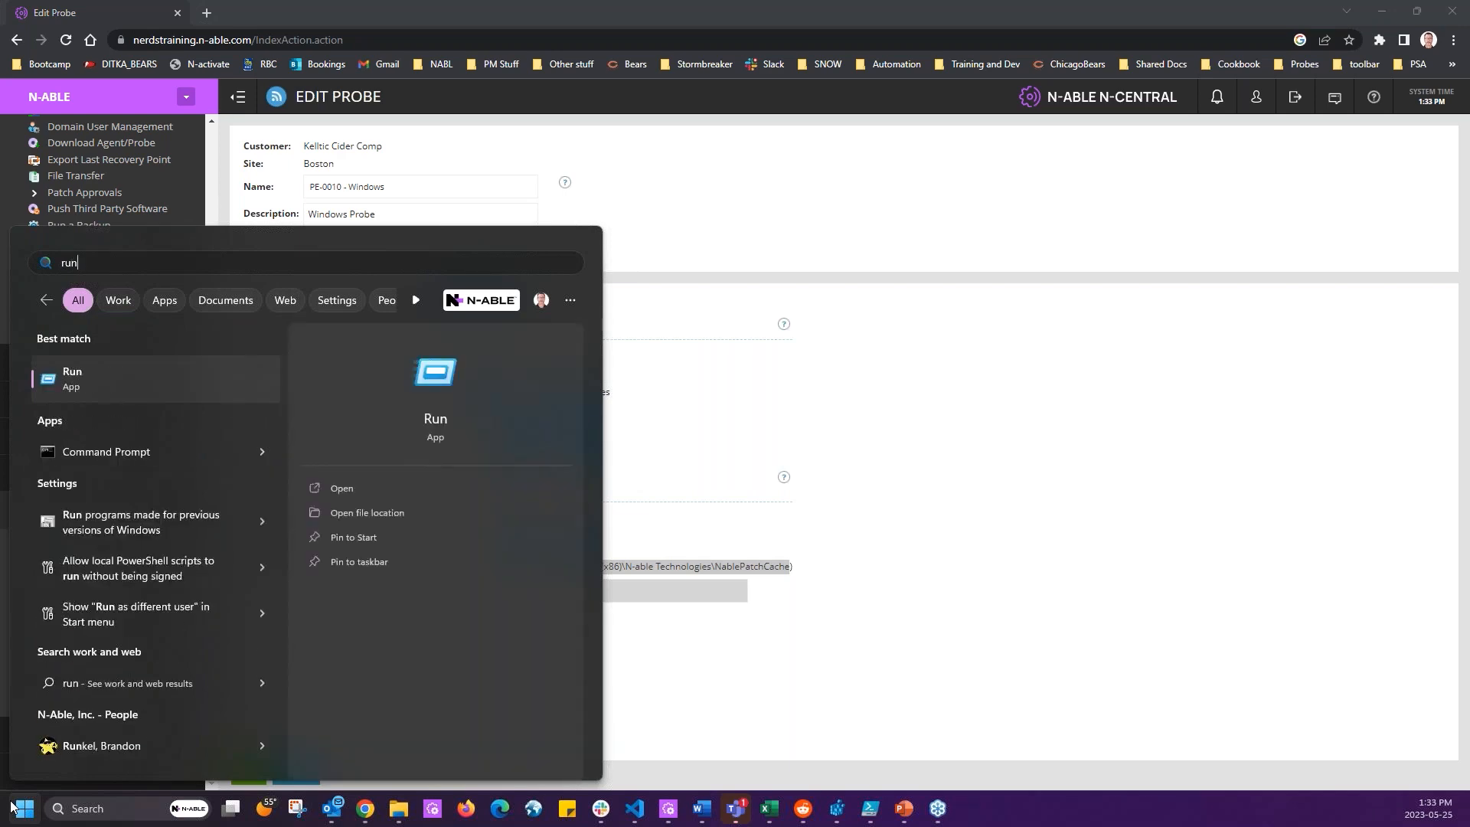
key("Return")
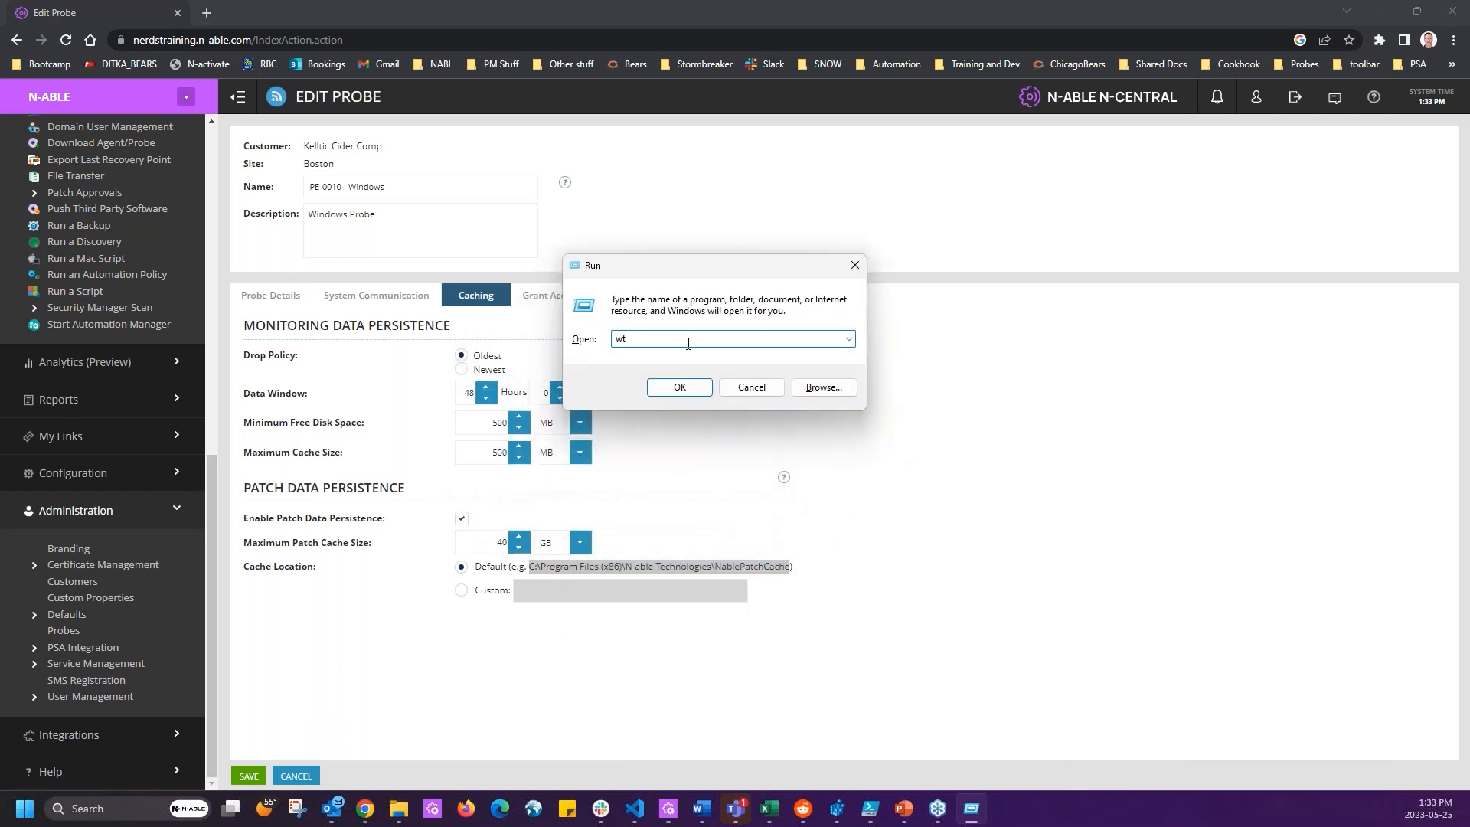
type("C:\\Program Files (x86)\\N-able Technologies\\NablePatchCache")
key("Return")
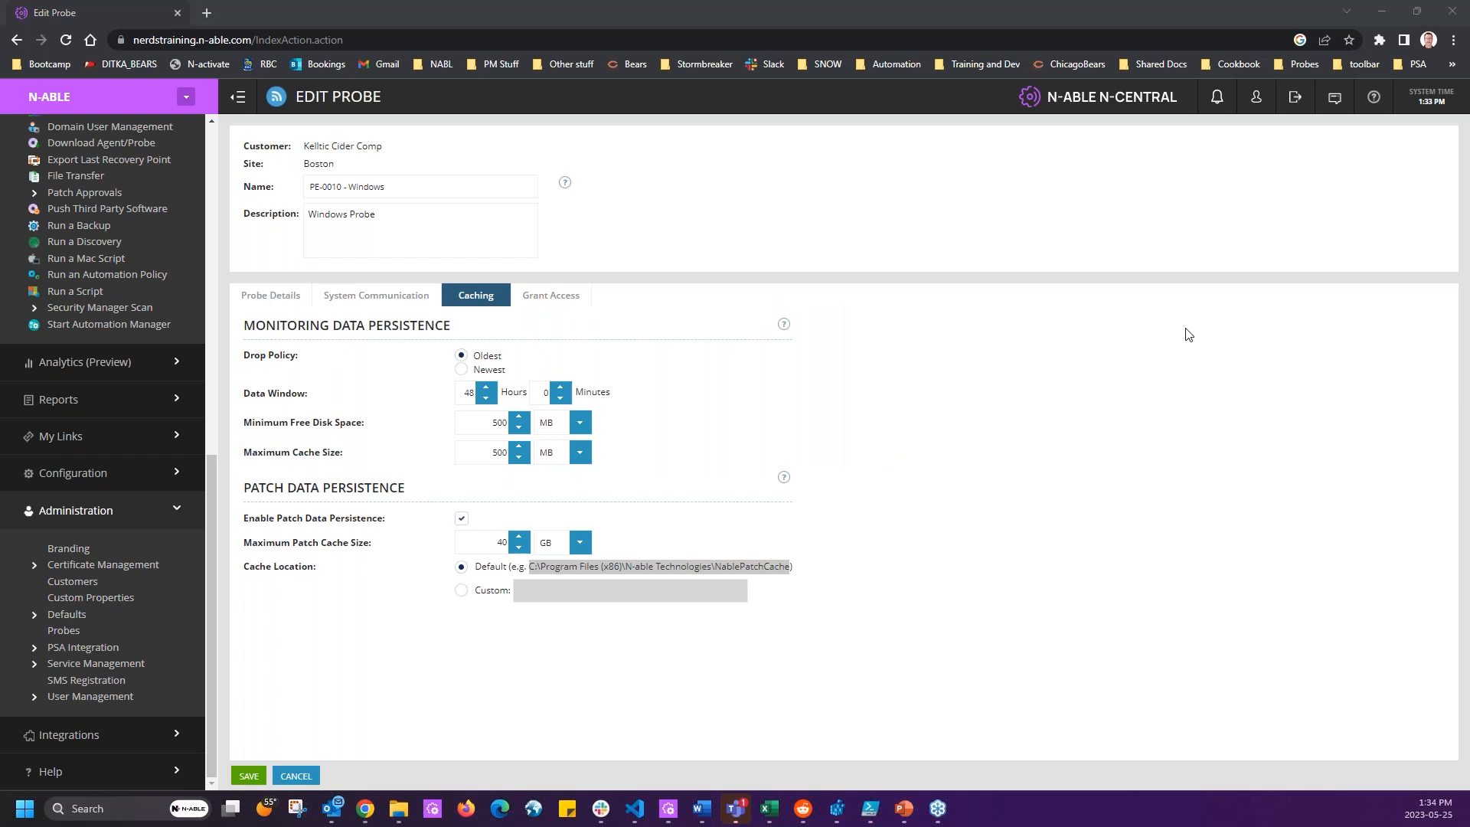
Open the parent folder C:\Program Files (x86)\N-able Technologies through the Run dialog and maximize its window.
key("super+r")
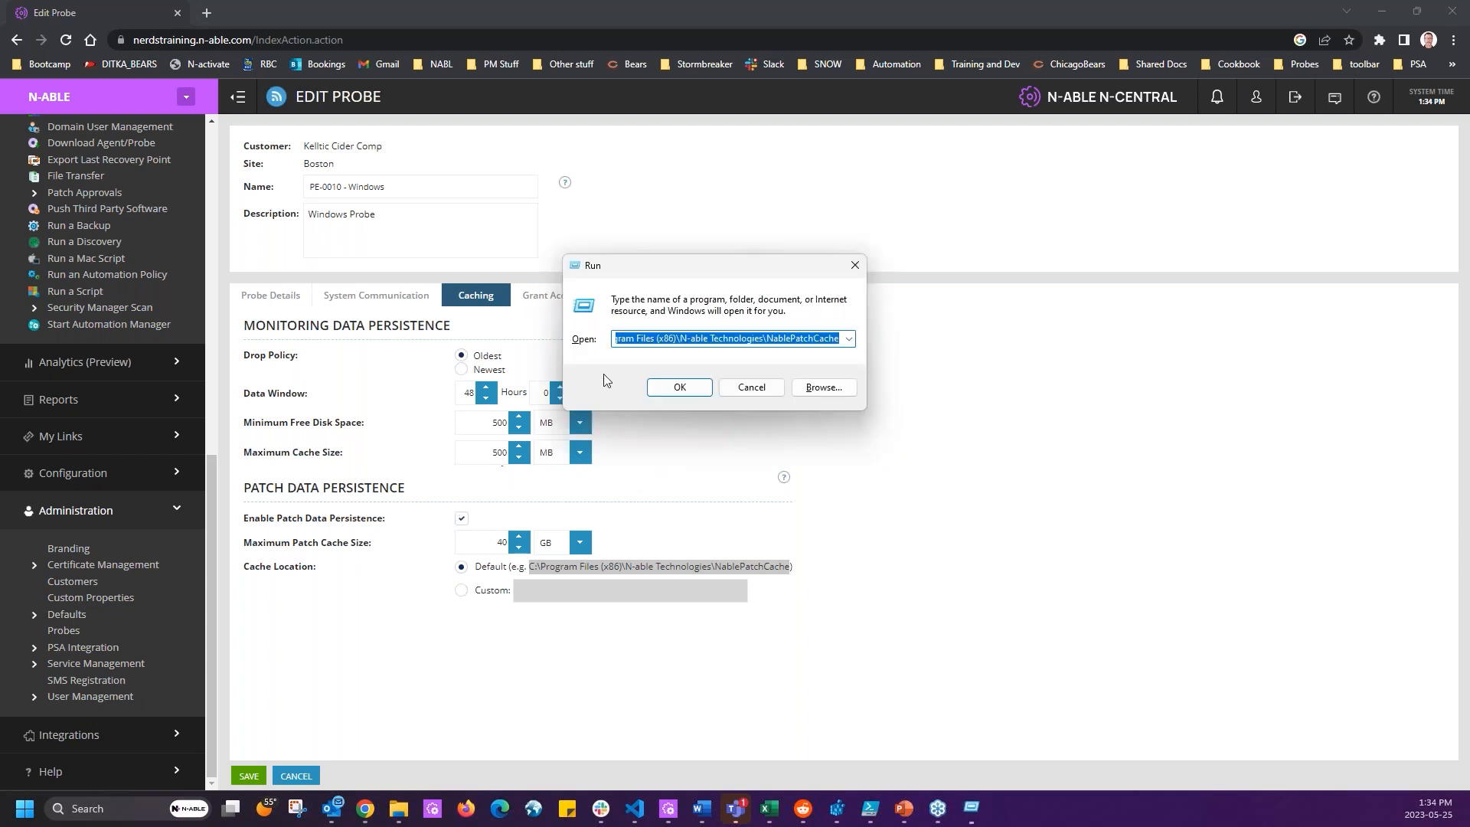
left_click(773, 340)
double_click(768, 339)
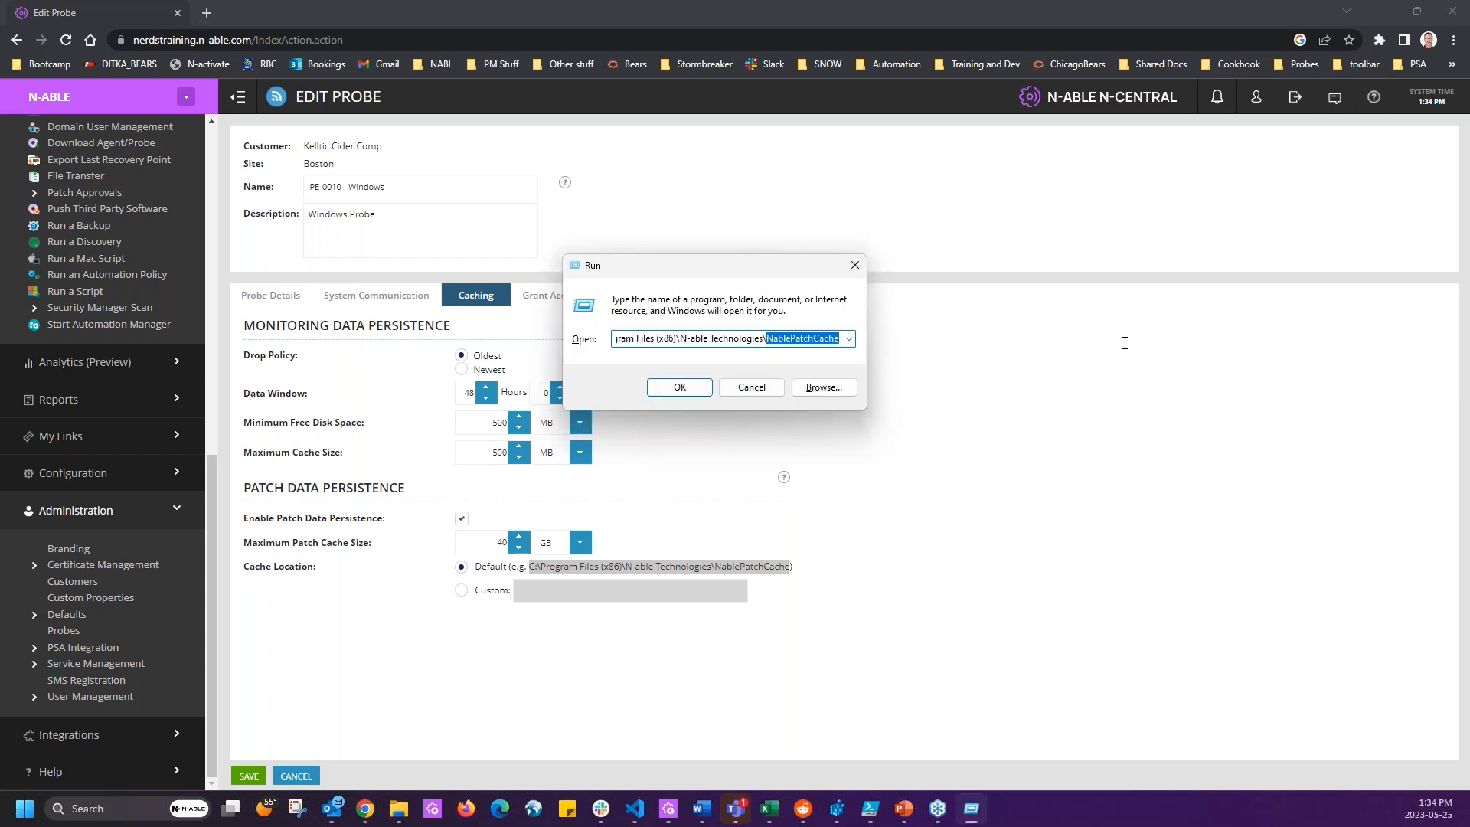
key("BackSpace")
key("Return")
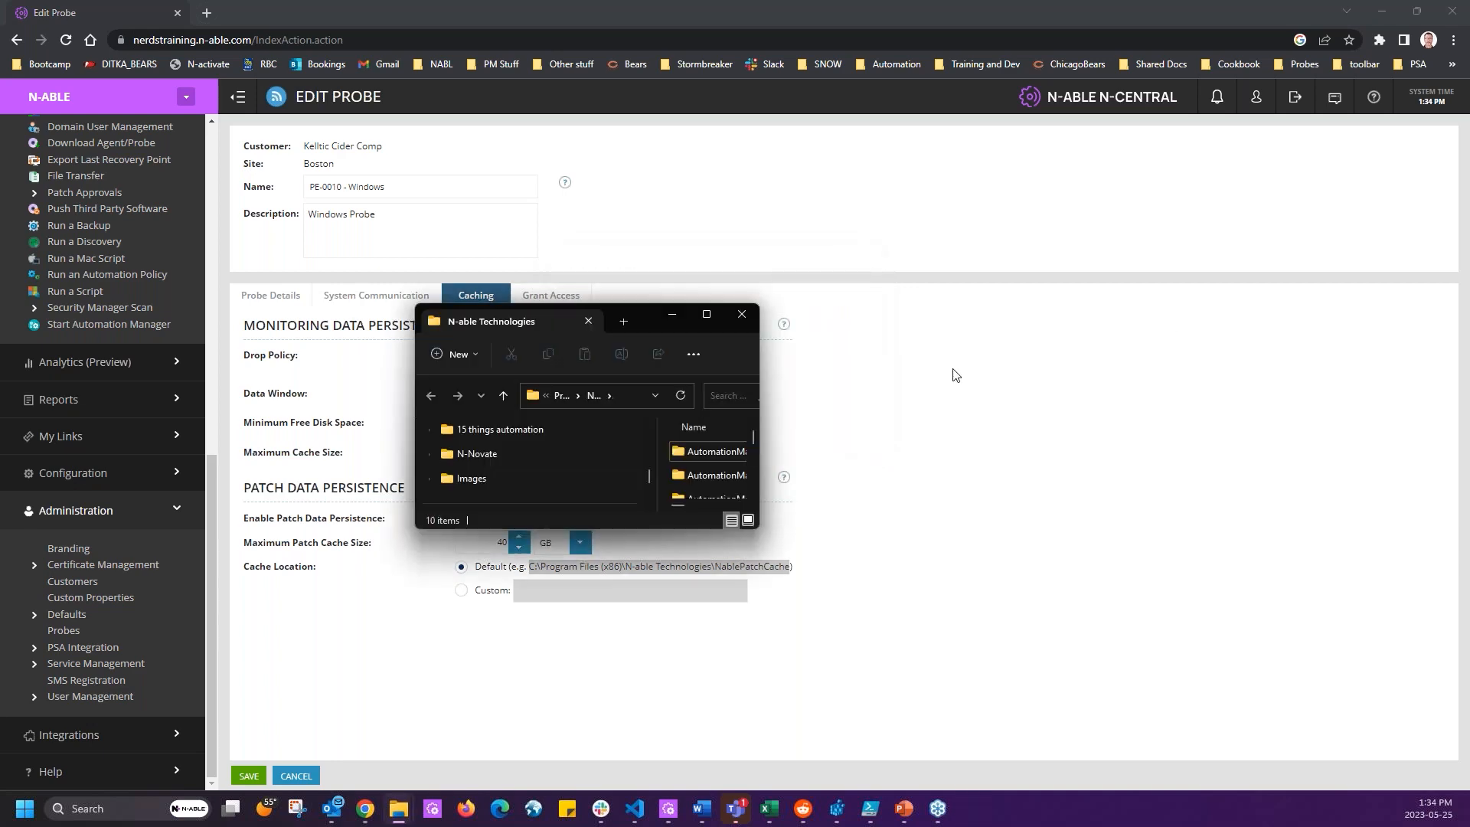
double_click(705, 314)
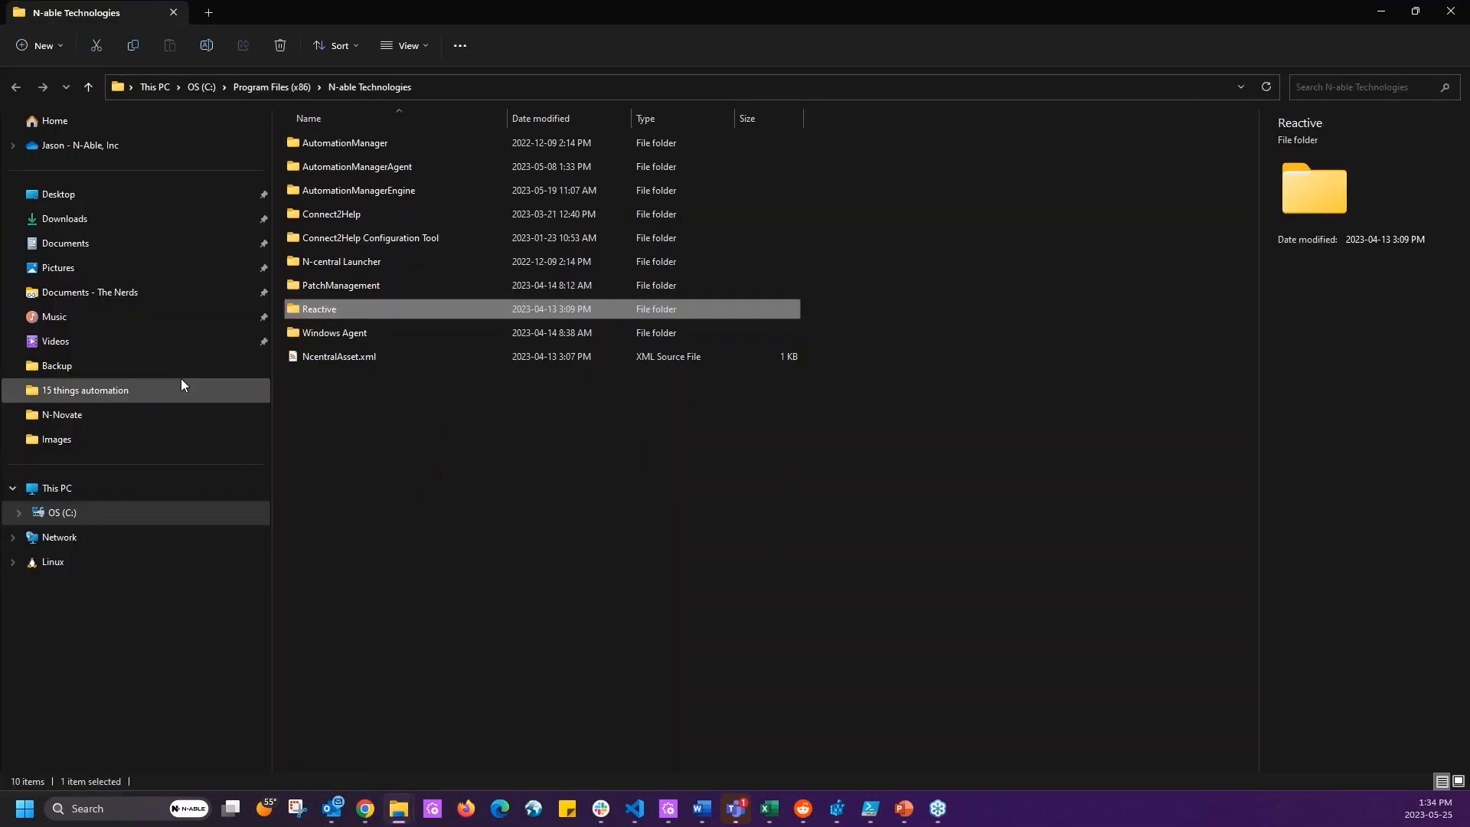
Examine the contents of the PatchManagement folder and minimize File Explorer to return to the probe settings.
left_click(332, 287)
double_click(333, 287)
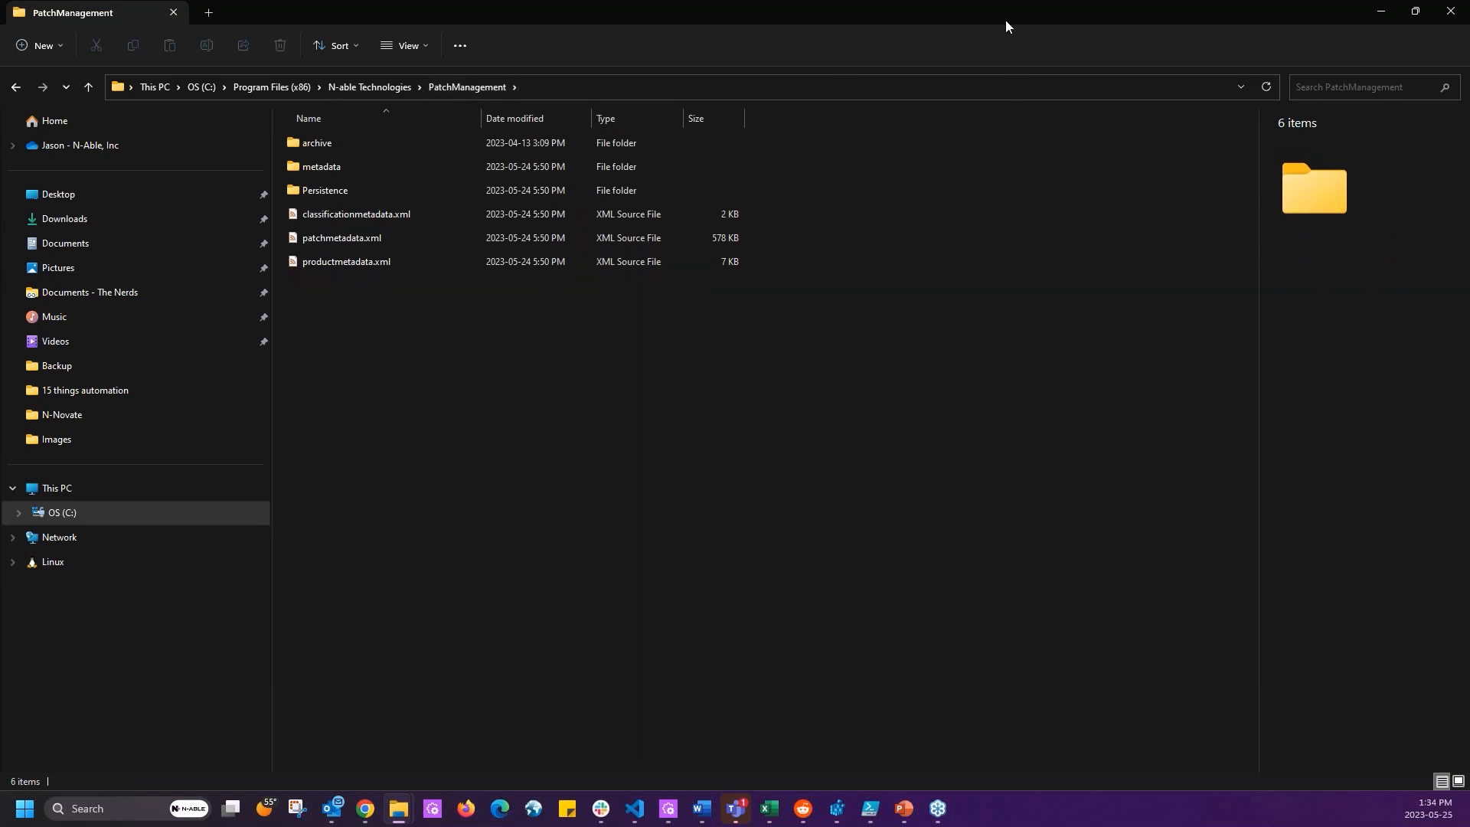
left_click_drag(980, 12, 986, 223)
left_click(1081, 204)
left_click(1384, 12)
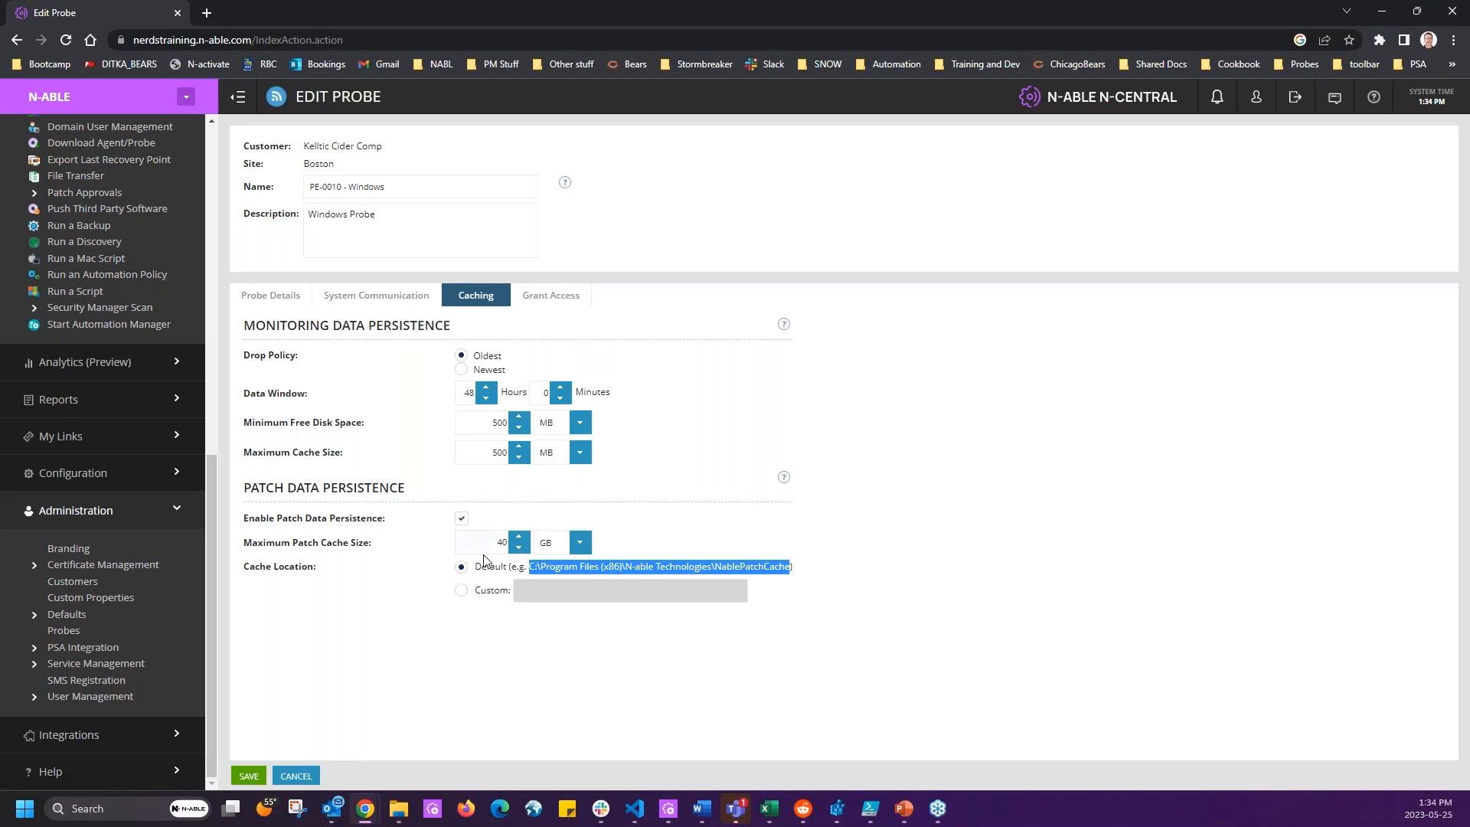
Set the patch cache location to the custom path C:\temp\Patches.
left_click(506, 544)
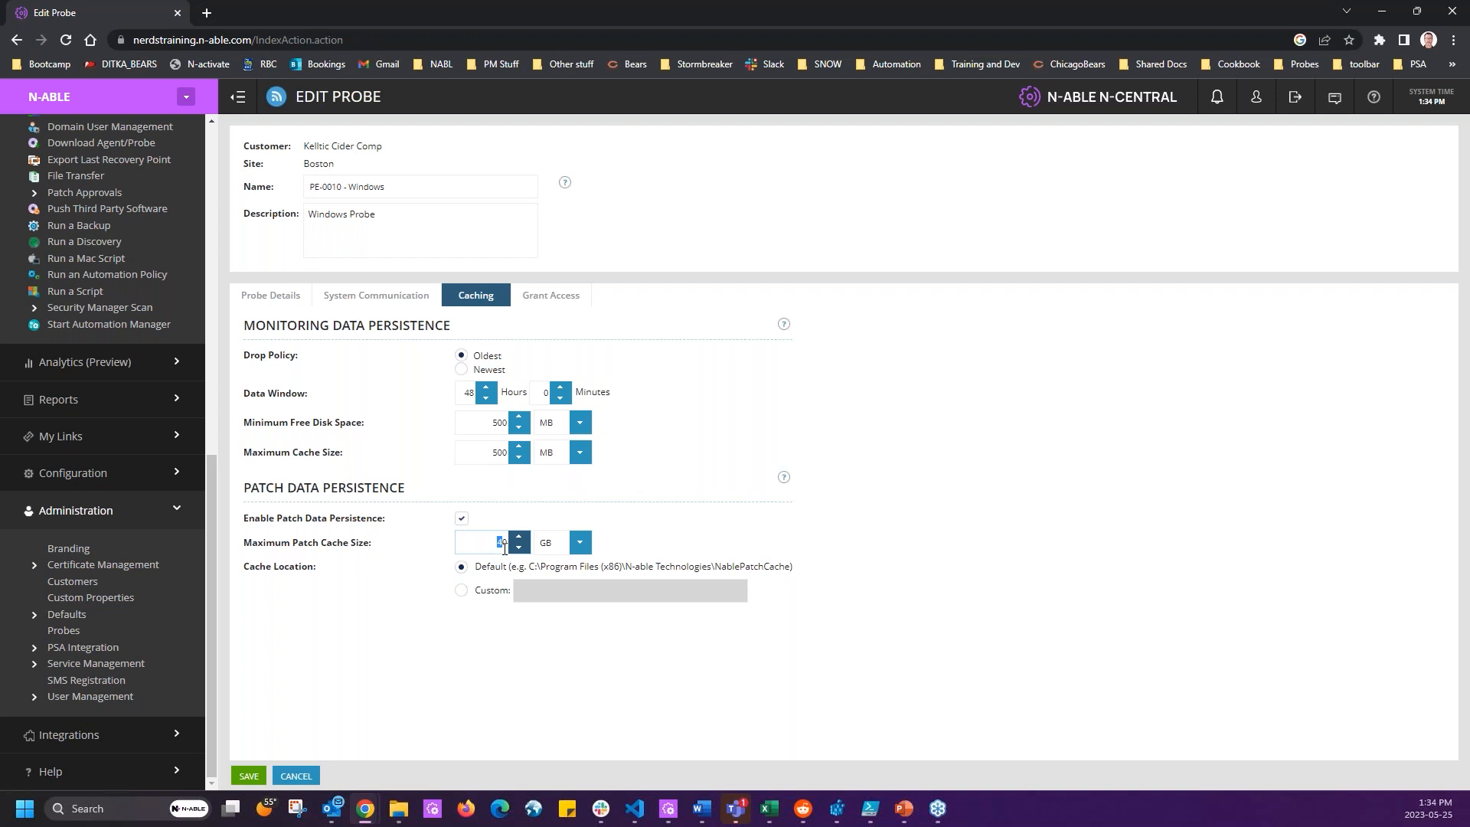
left_click_drag(501, 567, 825, 577)
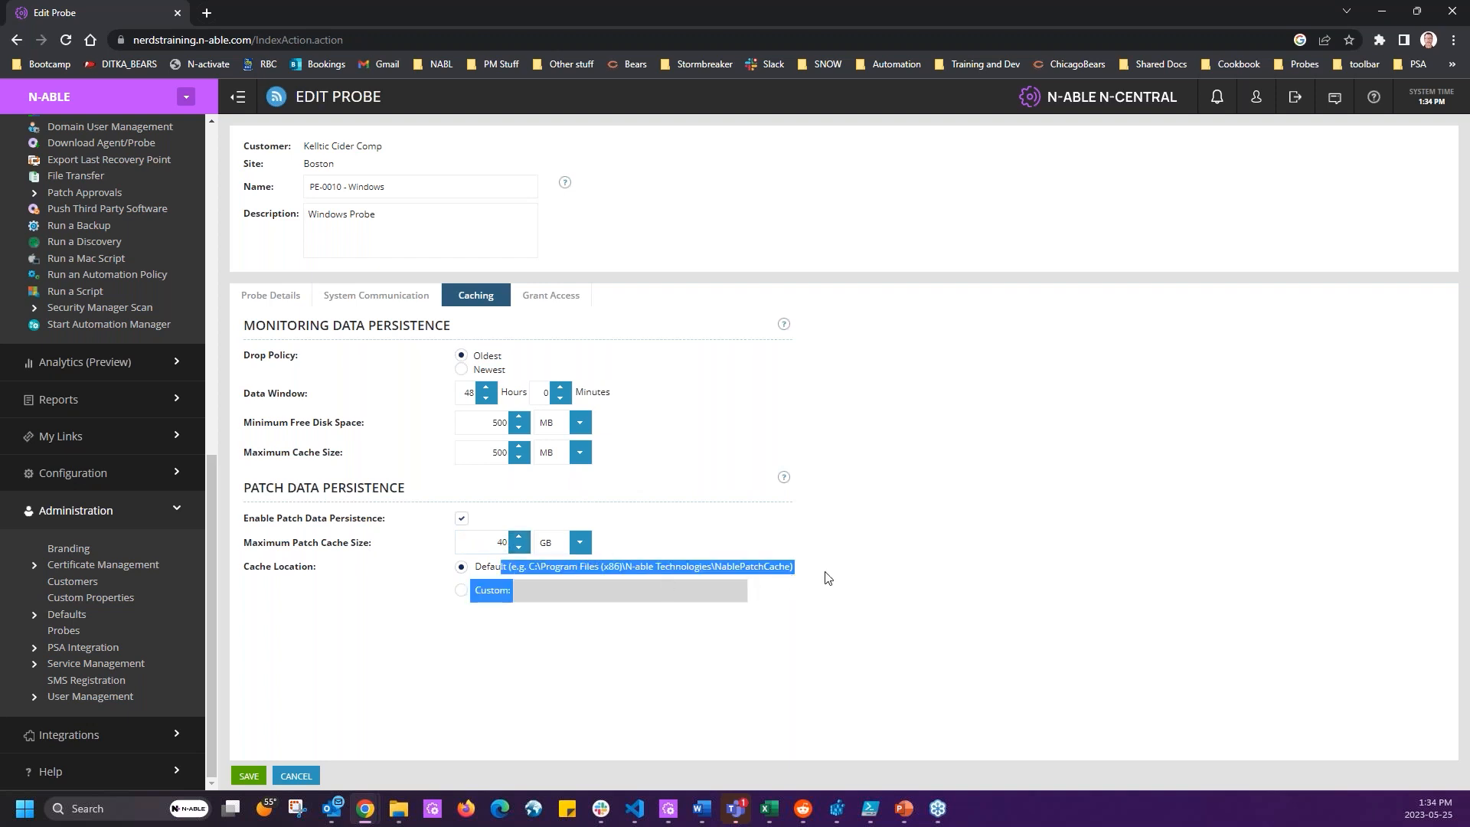
left_click(476, 596)
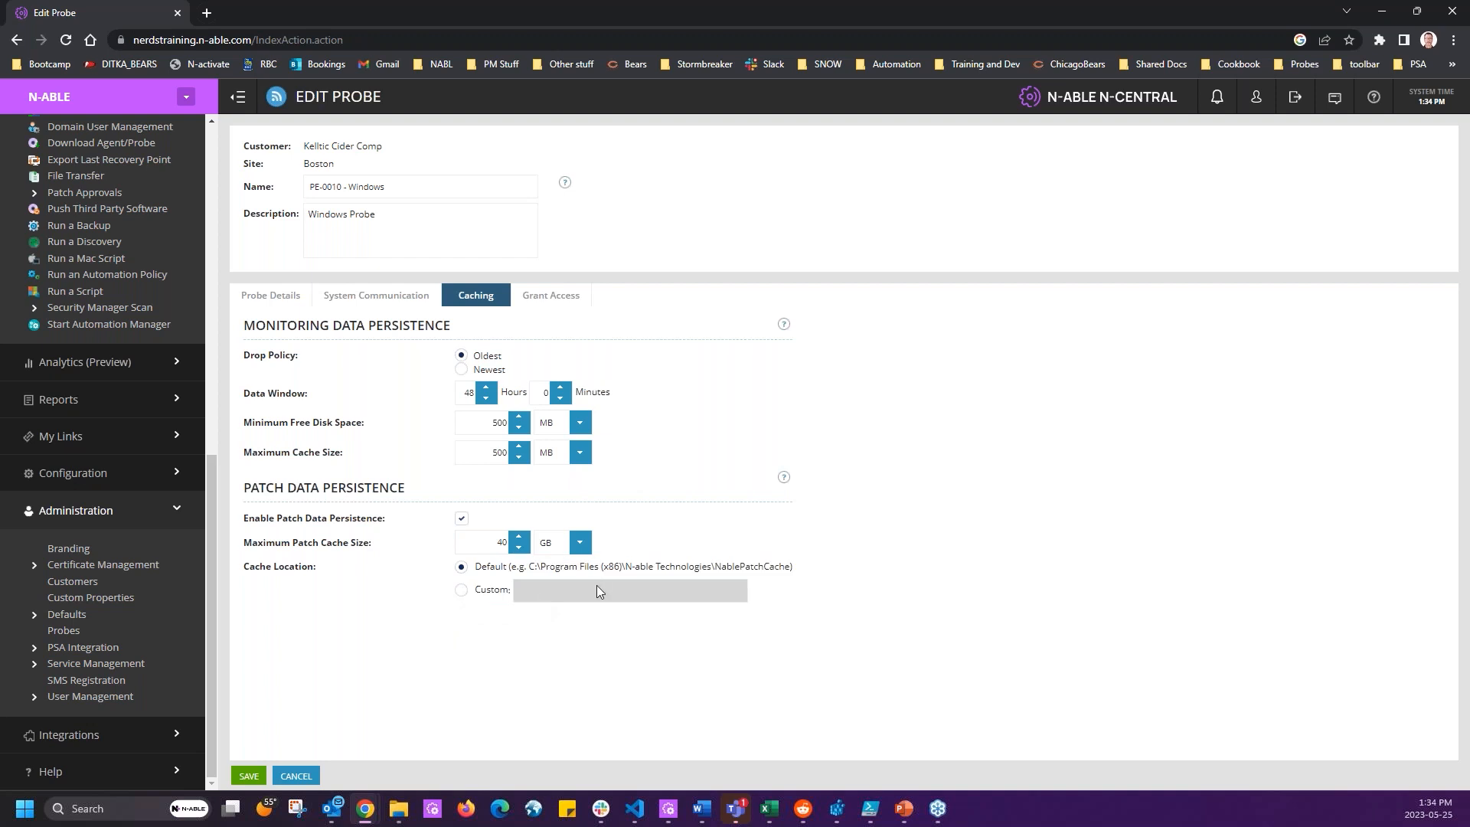
left_click(461, 590)
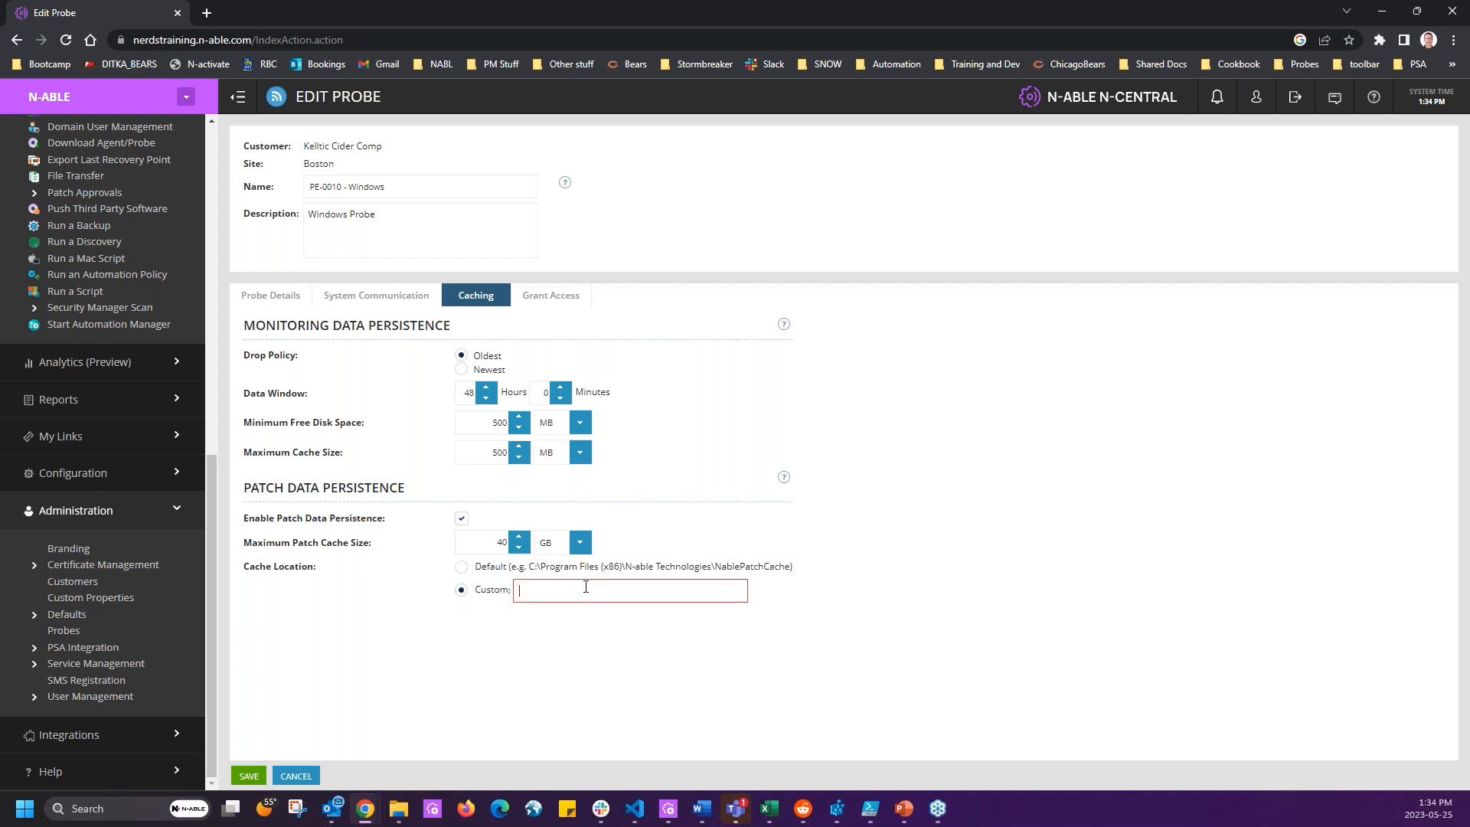
type("C:\temp\\Patches")
key("ctrl+a")
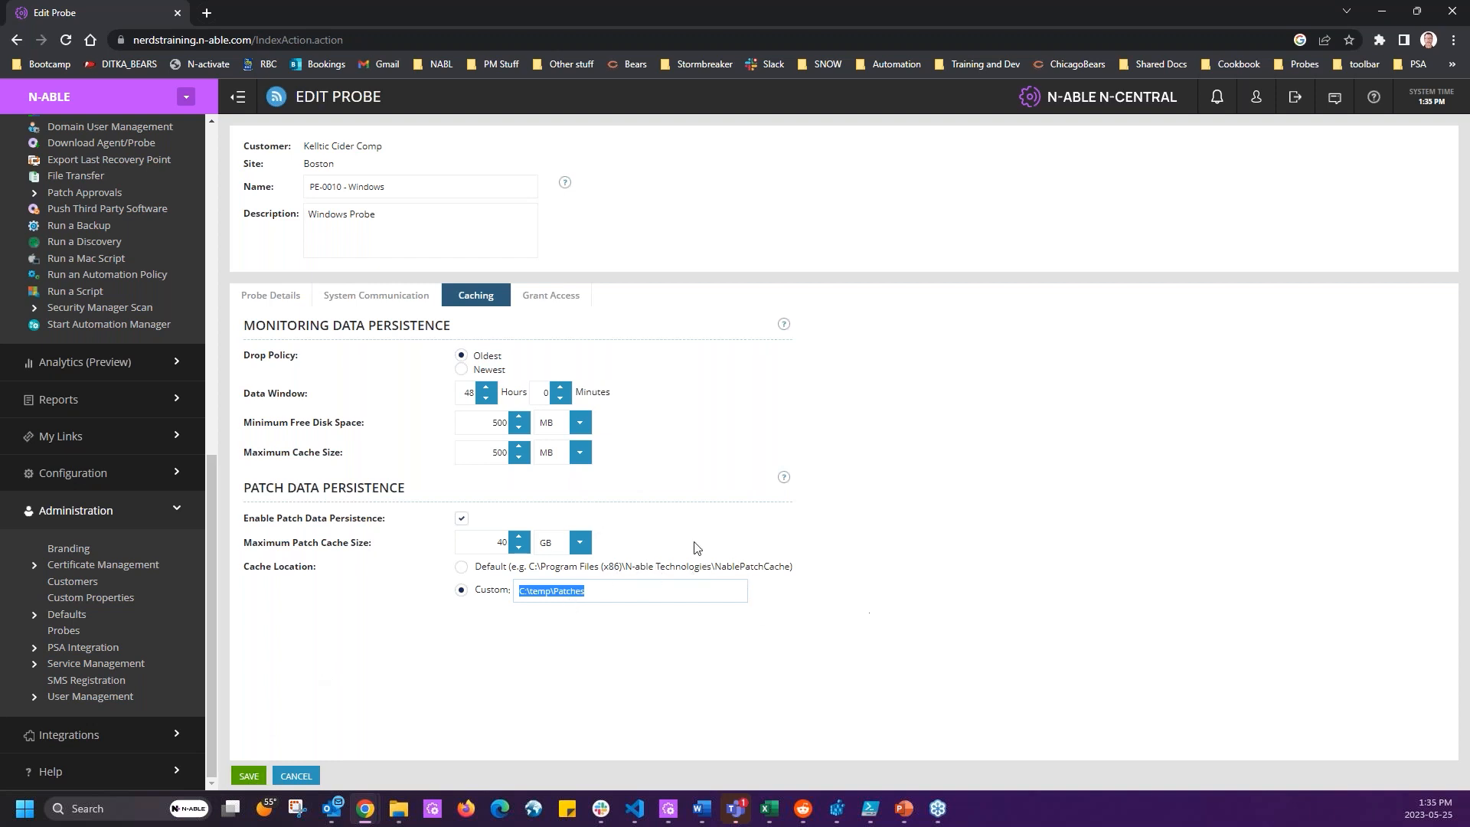
left_click(538, 701)
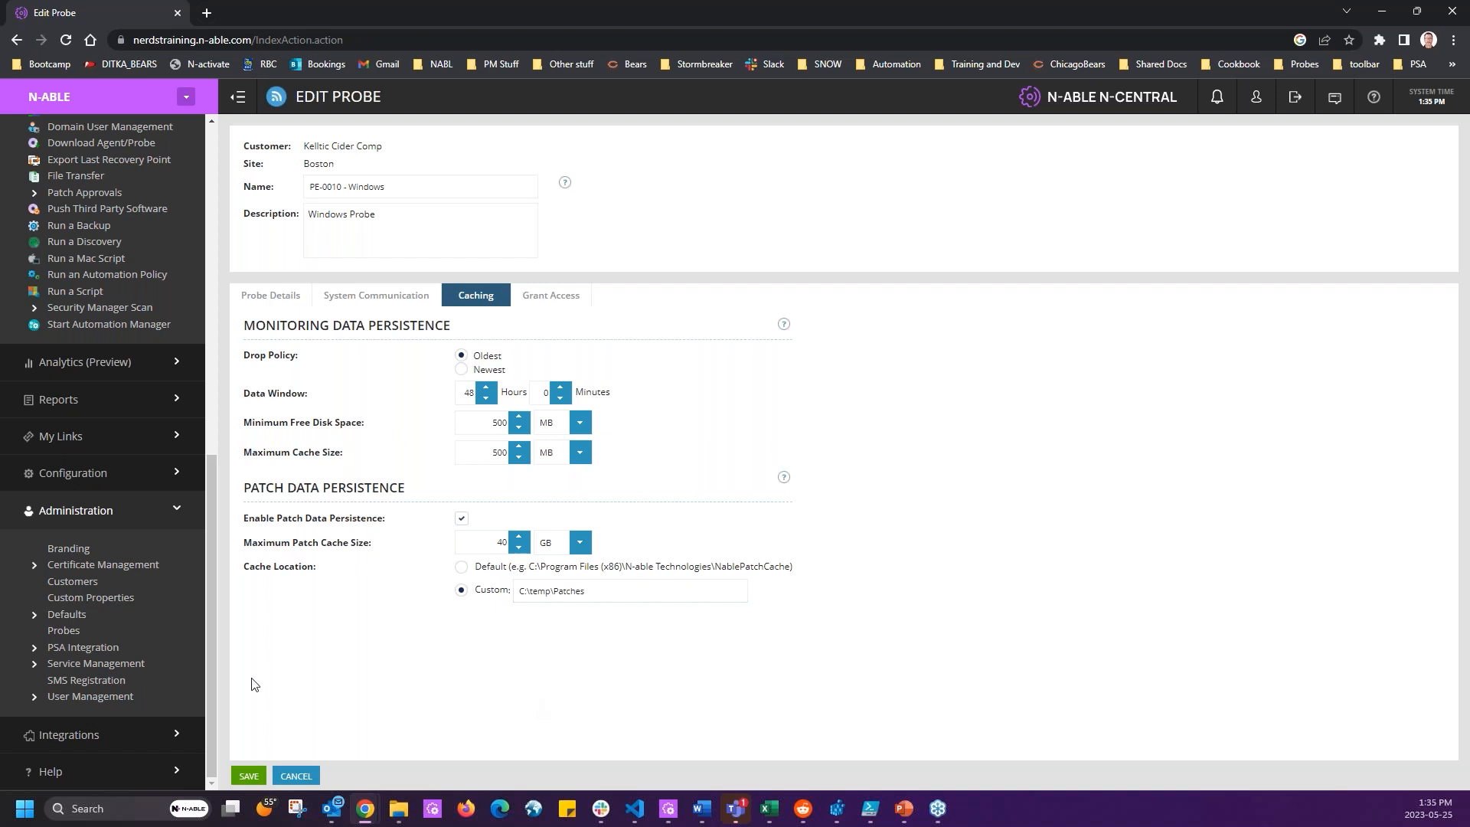
Try \\C$\Patches as the custom patch cache location, and clear the entry.
triple_click(565, 594)
mouse_move(391, 792)
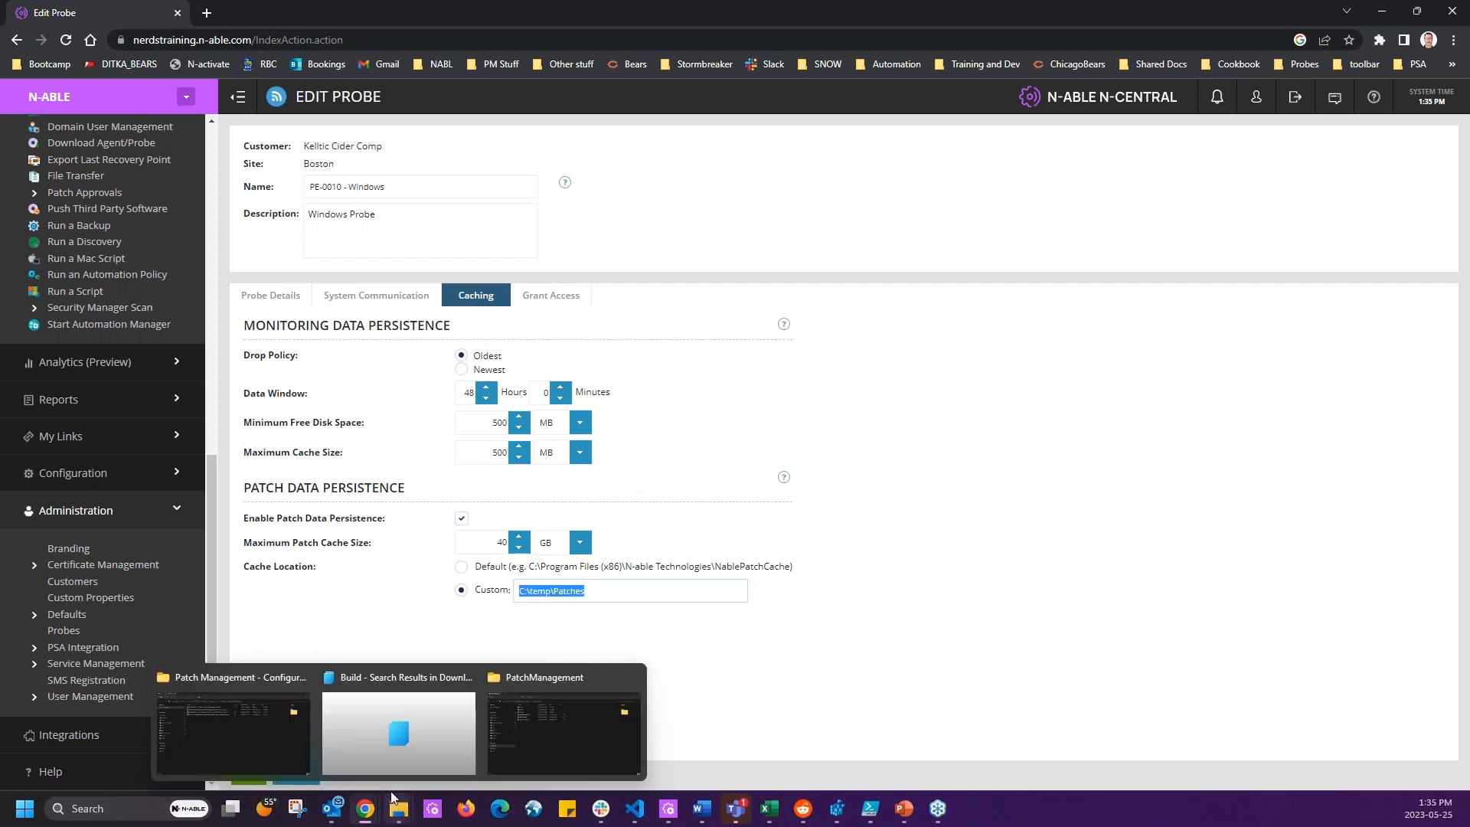
key("BackSpace")
type("\\\\")
type("atches")
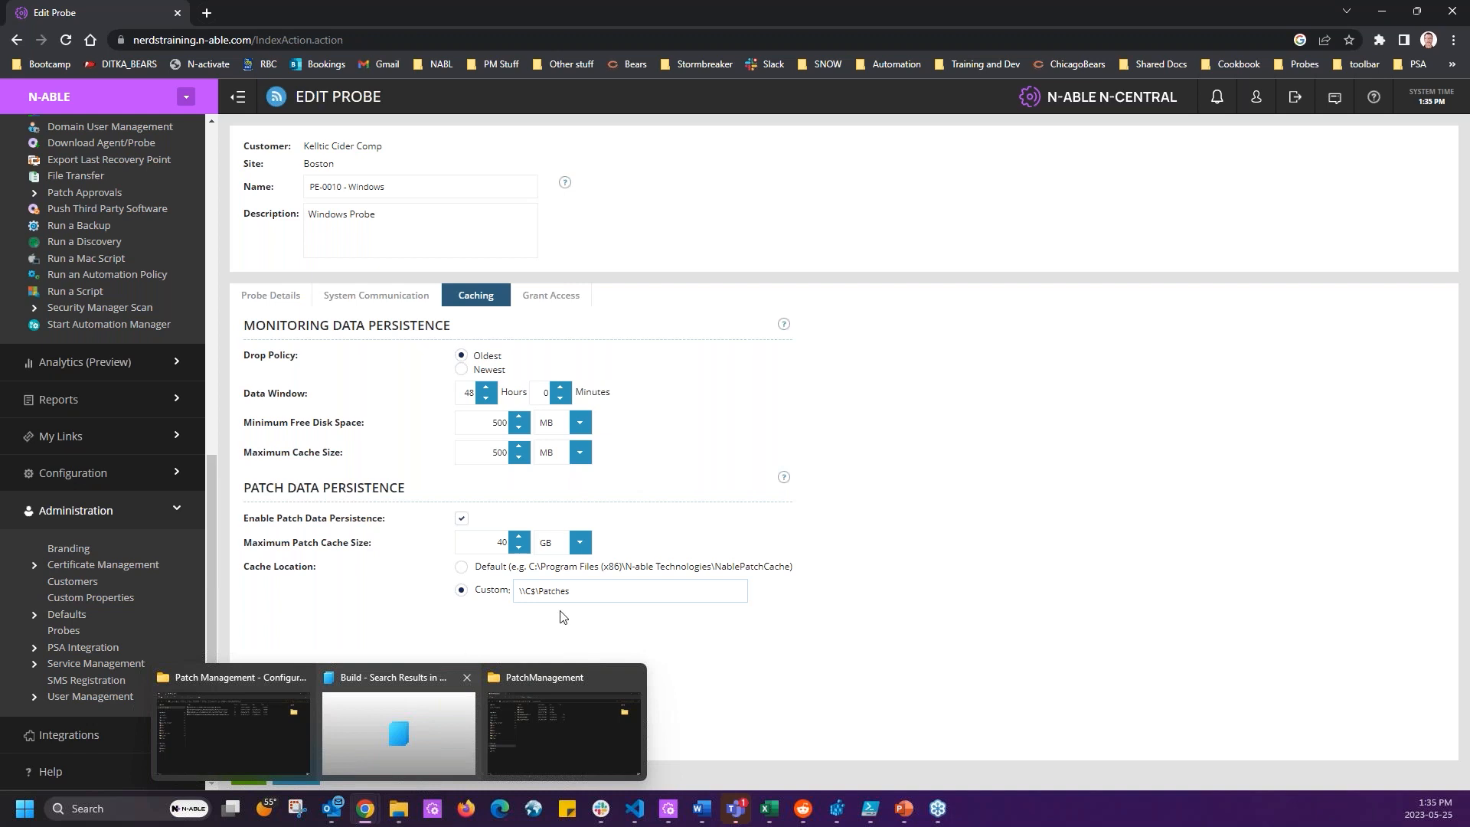
key("ctrl+a")
key("BackSpace")
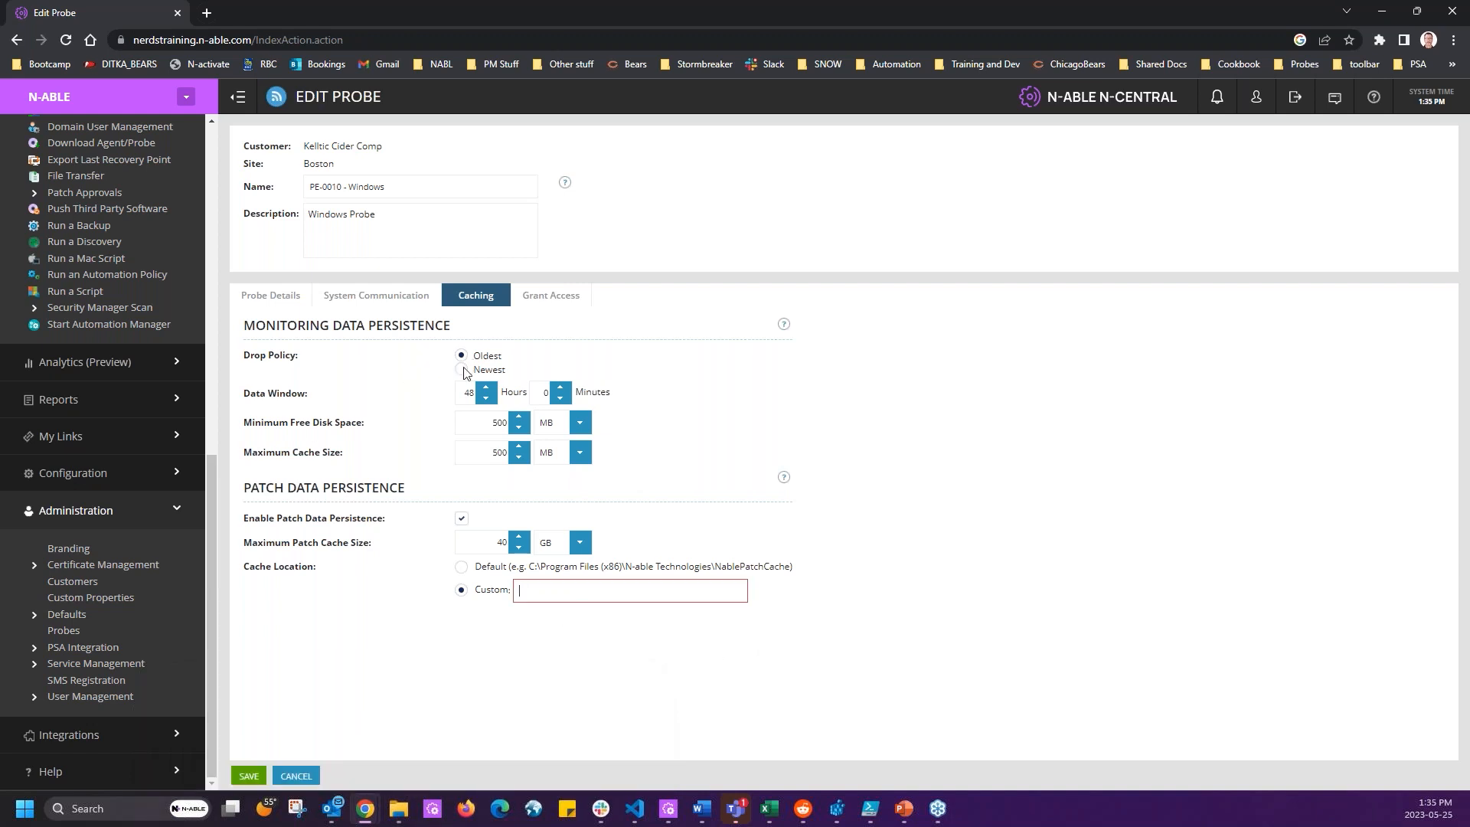
Select the default patch cache location and leave the probe settings without saving.
left_click(462, 566)
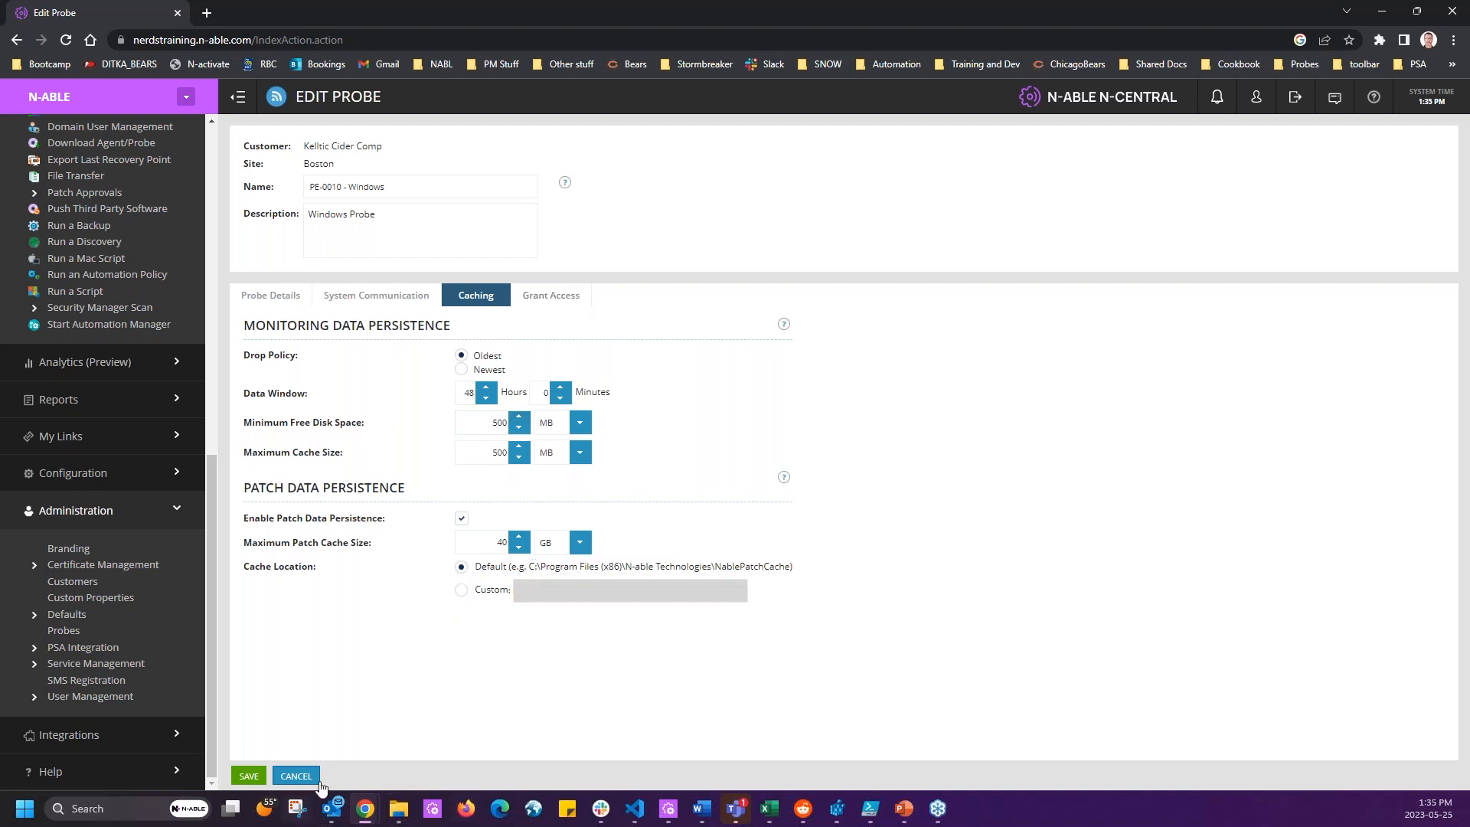
left_click(296, 777)
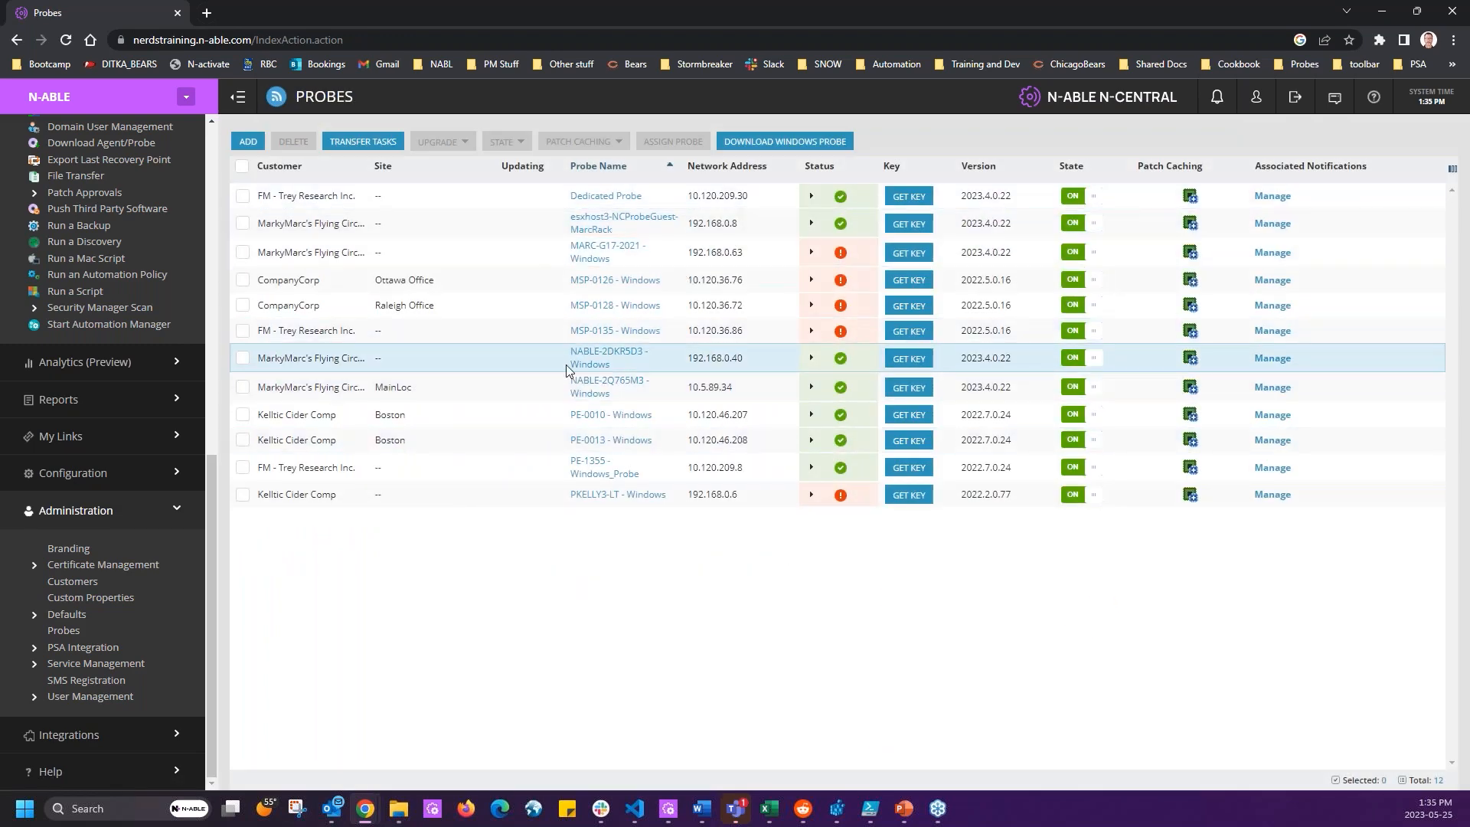
Switch to the PowerPoint slide show and advance to the Patch Installation Process slide.
left_click(913, 813)
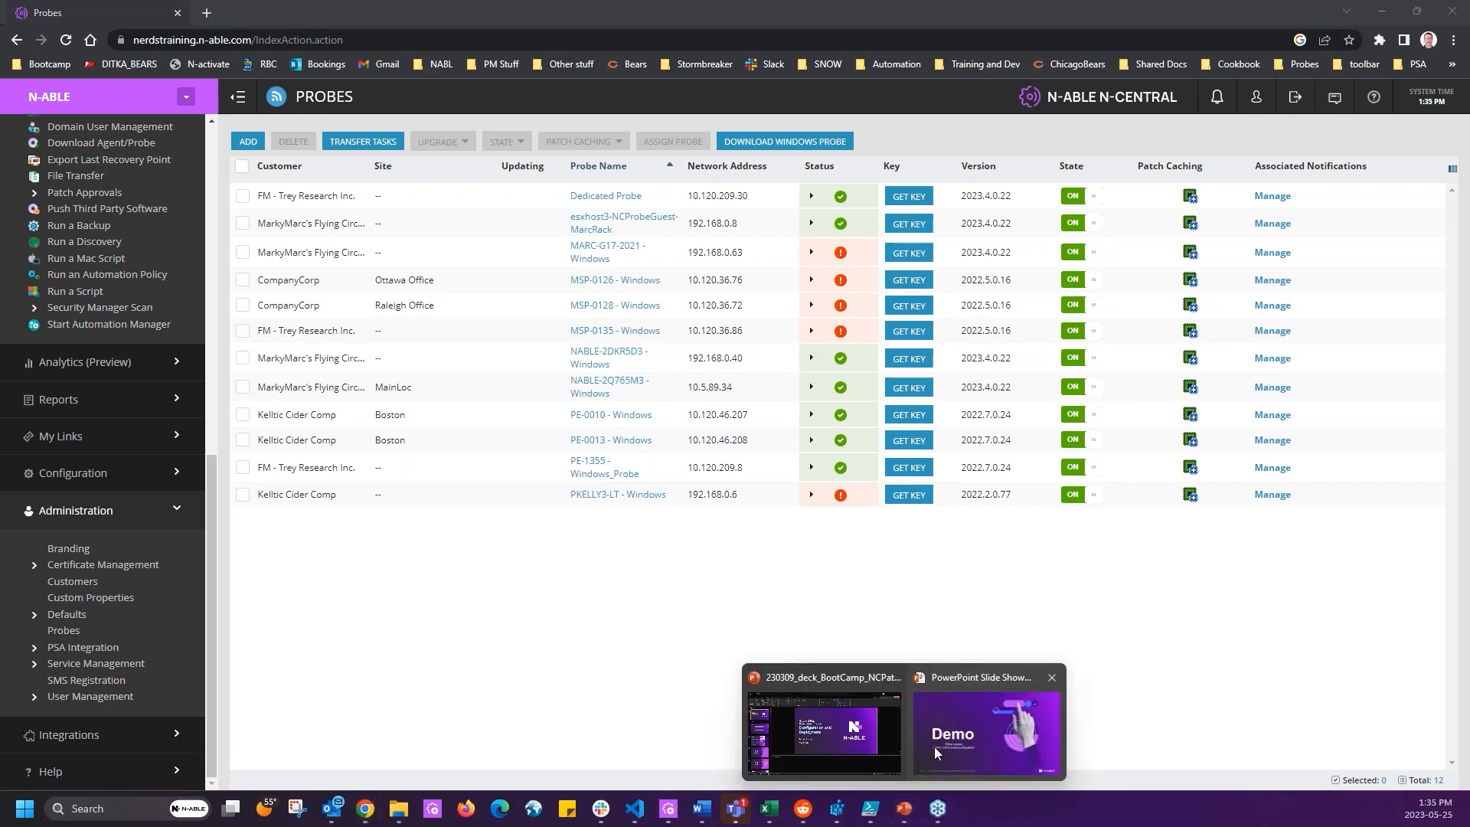
left_click(948, 733)
left_click(262, 360)
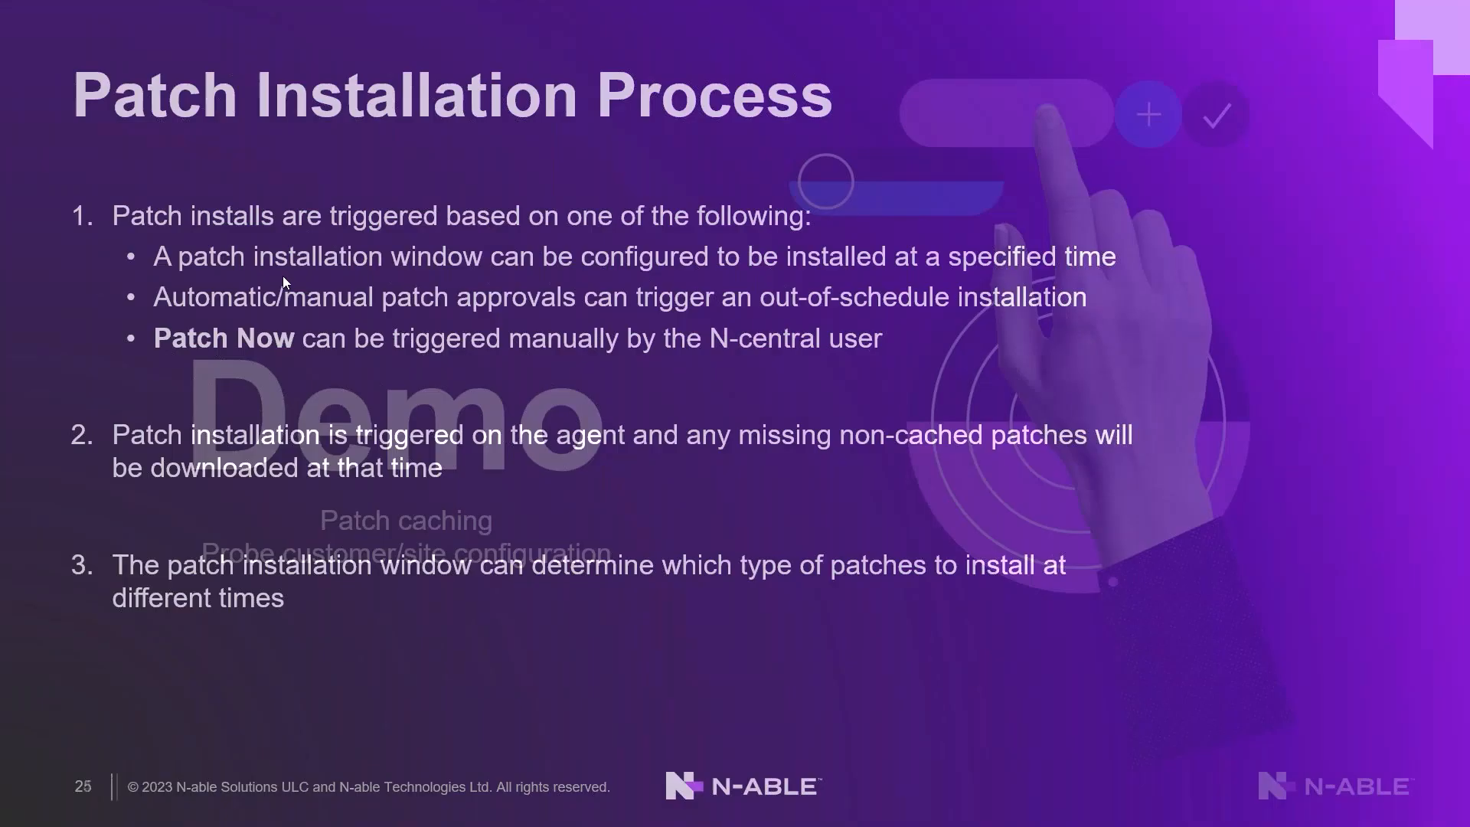
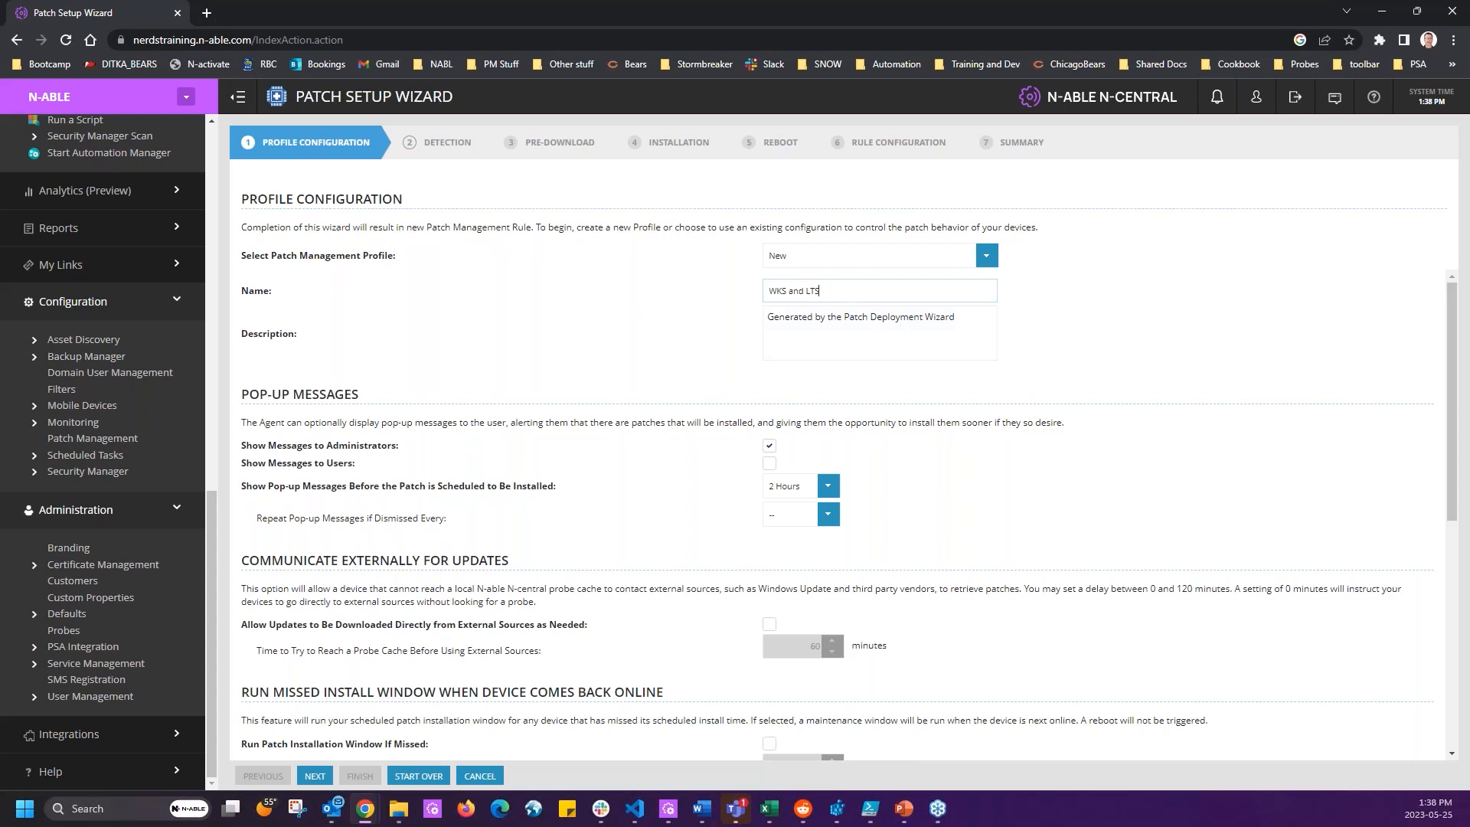
Replace the patch profile's description with a copy of its name, WKS and LTS.
left_click_drag(857, 292, 660, 301)
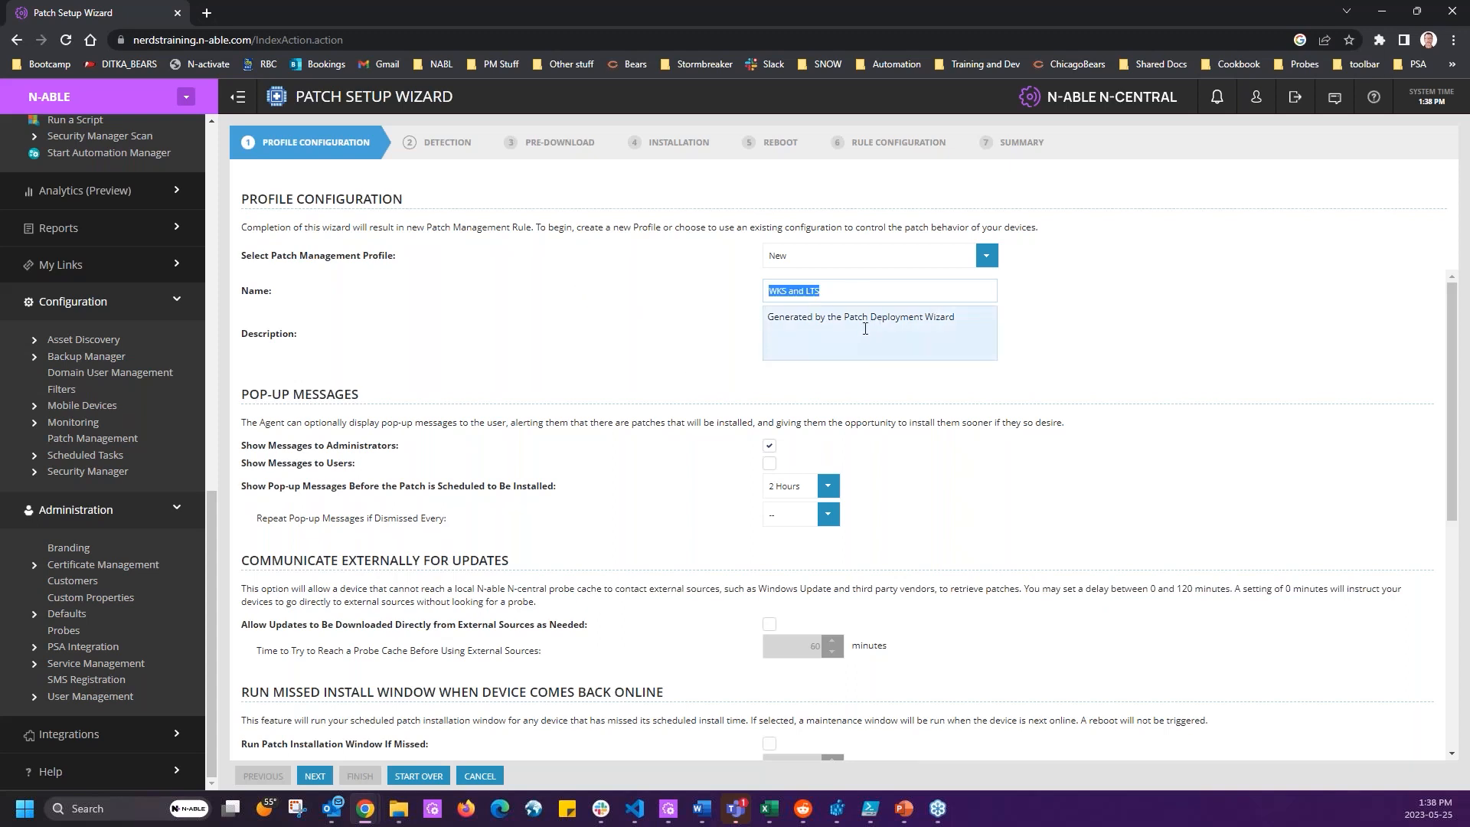
key("ctrl+c")
triple_click(938, 317)
key("ctrl+v")
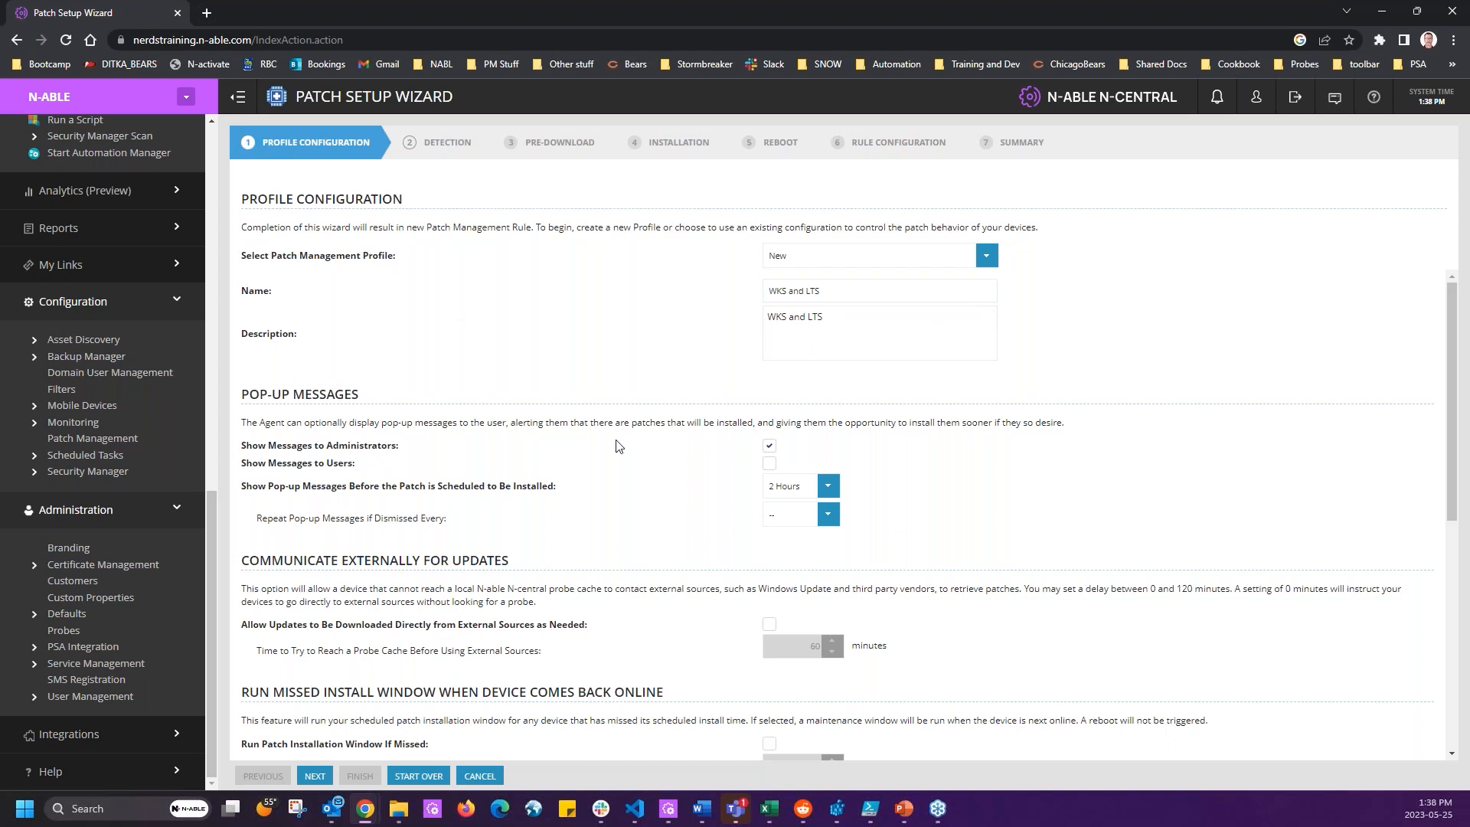
Turn off patch pop-up messages for both administrators and users in the profile.
left_click_drag(251, 397, 376, 397)
left_click(767, 465)
left_click(770, 450)
left_click(770, 463)
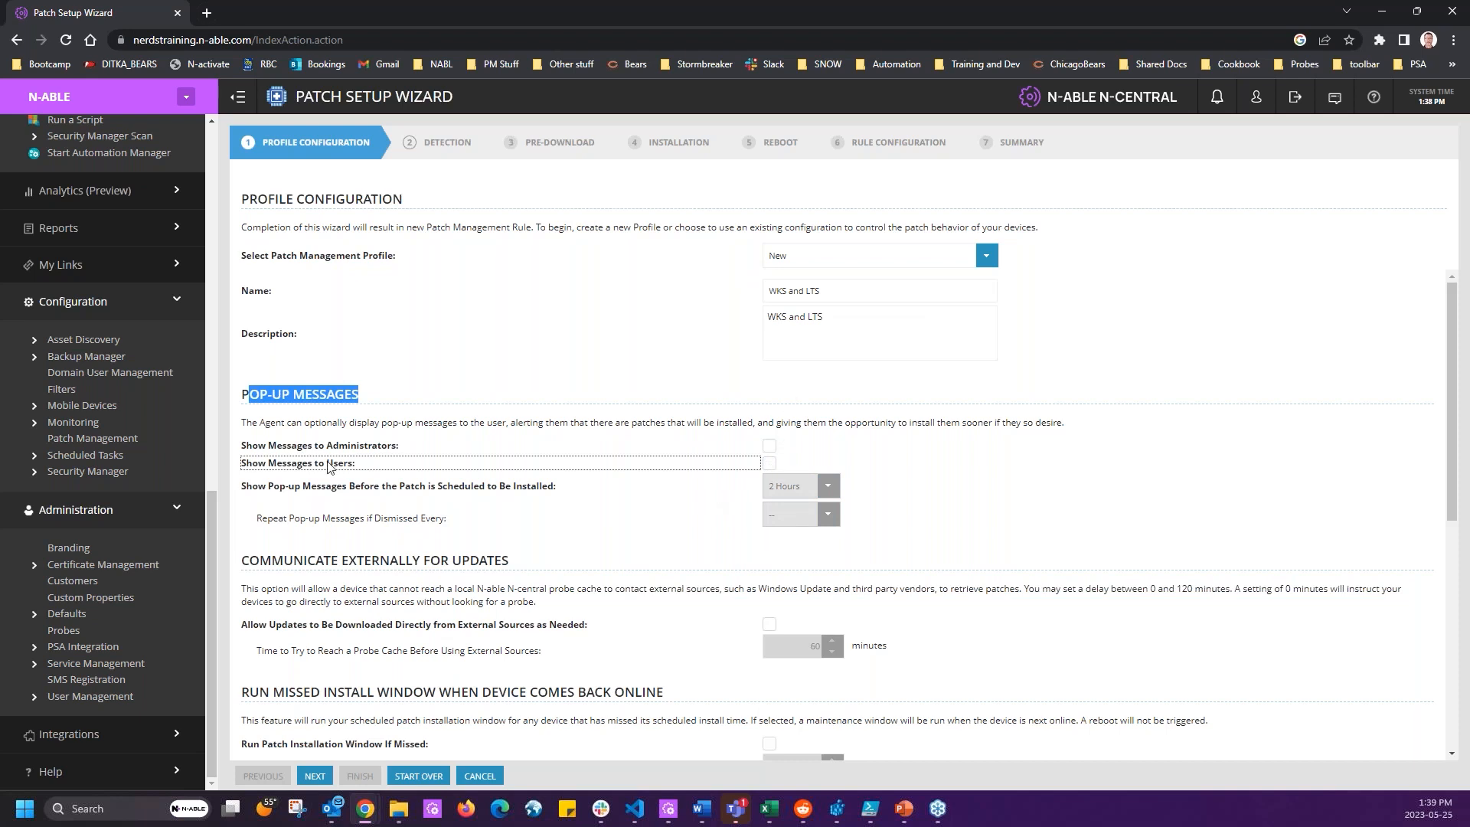
Enable pop-up messages to users temporarily to set the repeat interval for dismissed messages to 30 minutes, and disable user messages again.
left_click_drag(270, 423, 1124, 427)
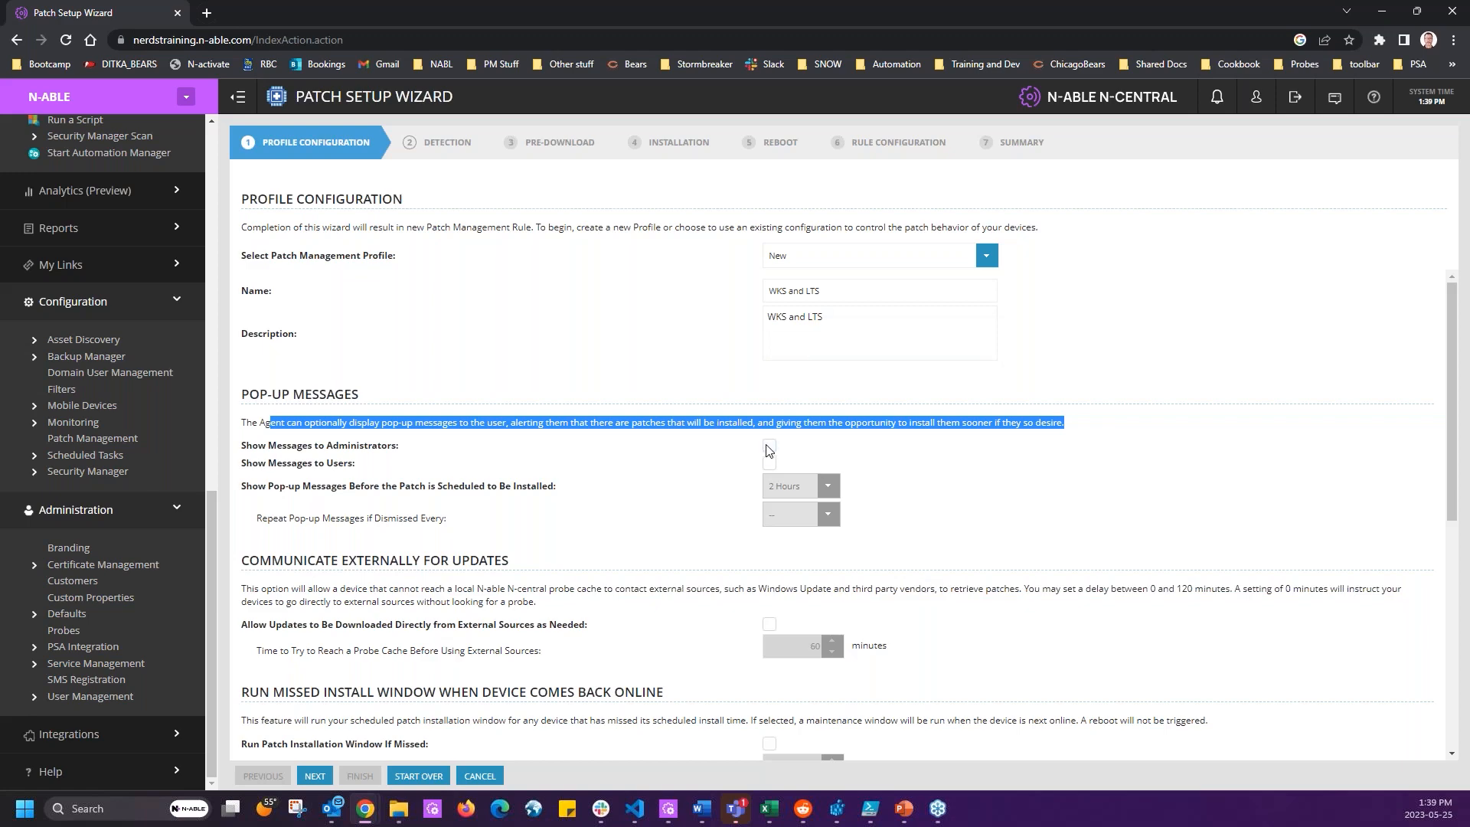
left_click(786, 467)
scroll(904, 493, "down", 2)
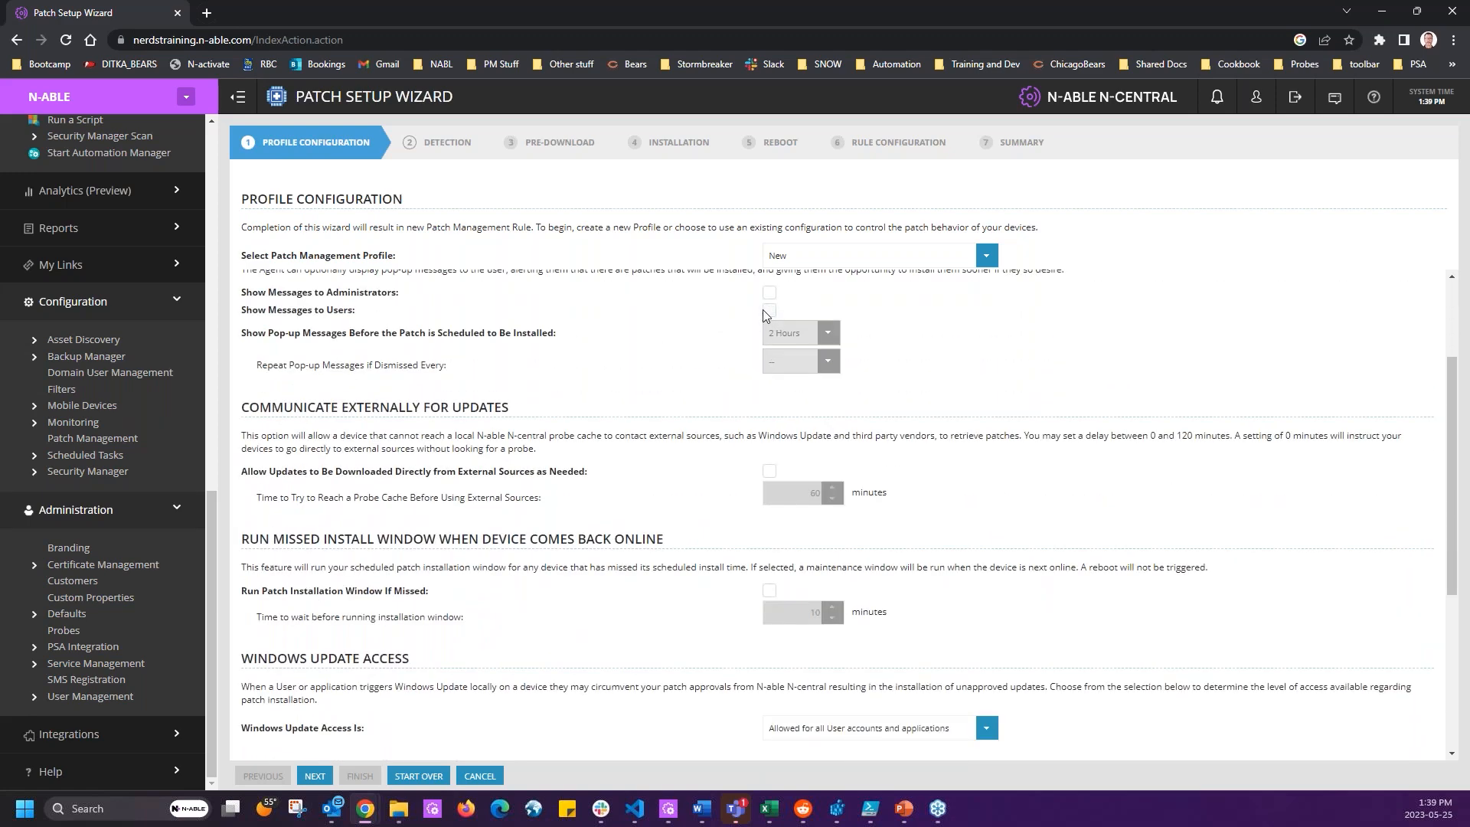
left_click(768, 309)
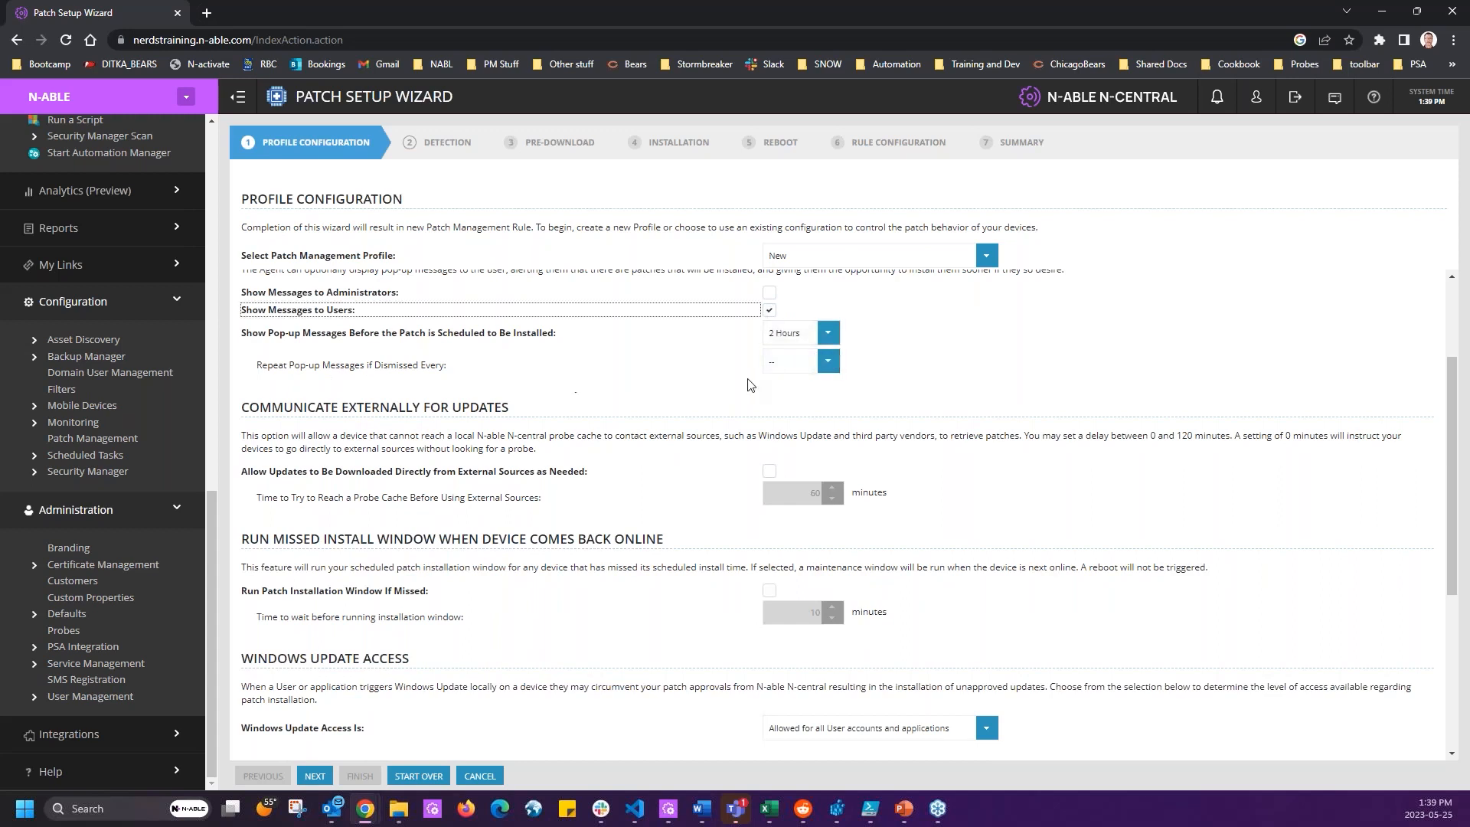
left_click(828, 361)
left_click(796, 519)
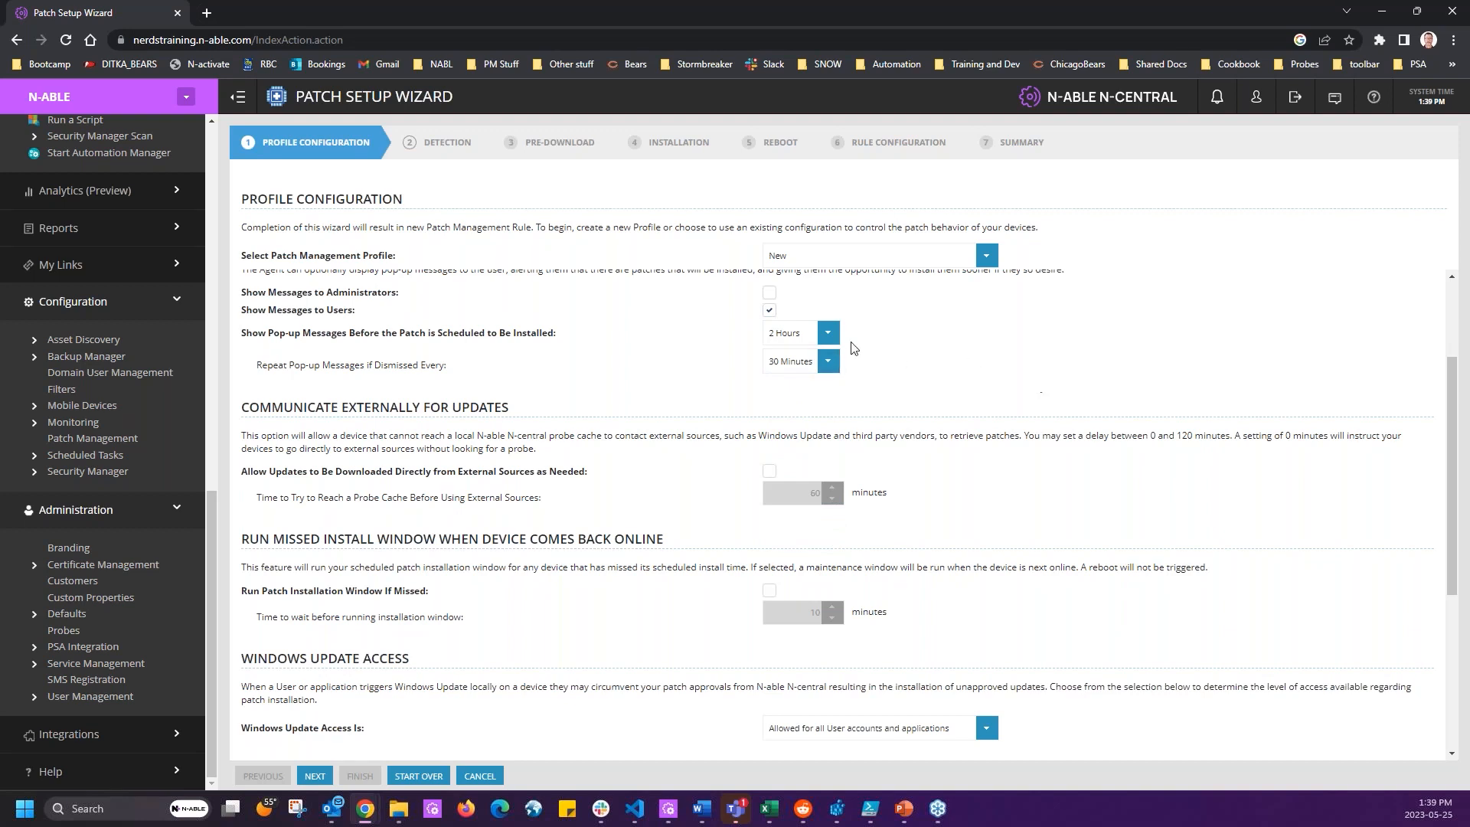
left_click(771, 313)
left_click(770, 311)
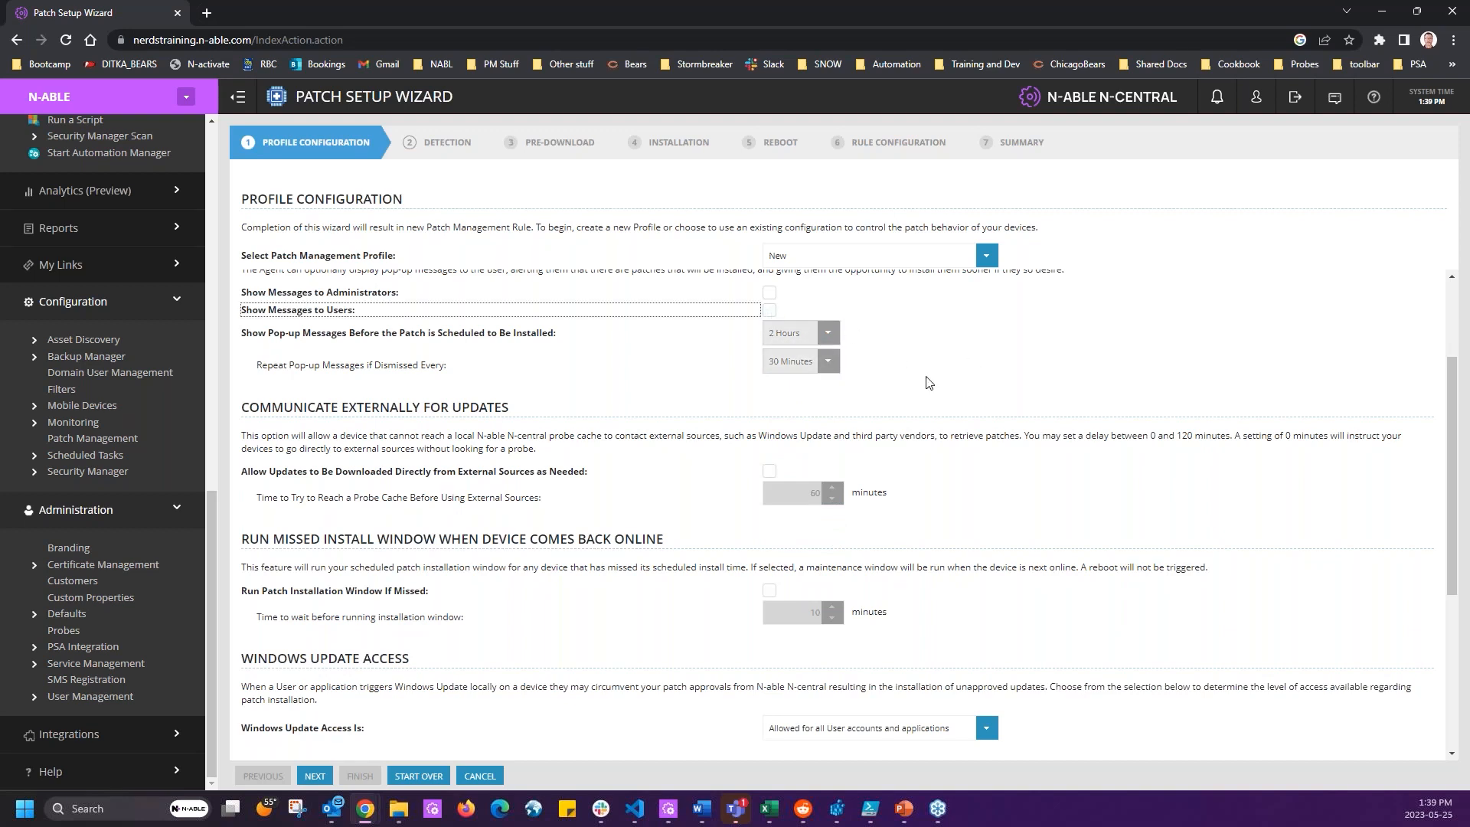
Allow updates to be downloaded directly from external sources, with 2 minutes for trying to reach a probe cache first.
left_click_drag(246, 414, 533, 417)
left_click_drag(386, 450, 591, 452)
left_click(674, 470)
left_click(769, 471)
left_click(812, 496)
double_click(816, 496)
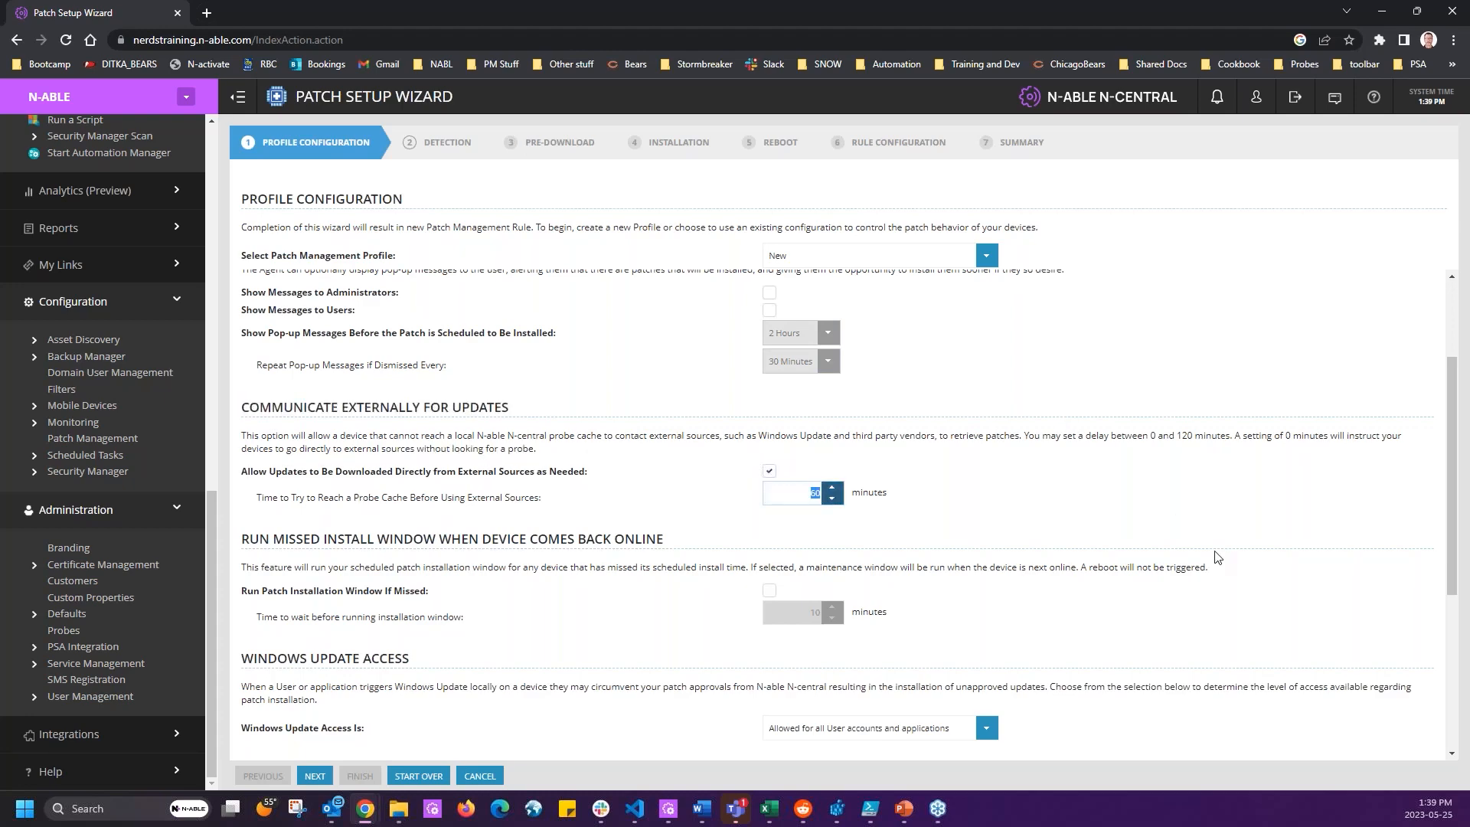
type("5")
double_click(810, 494)
double_click(816, 495)
left_click_drag(302, 499, 764, 514)
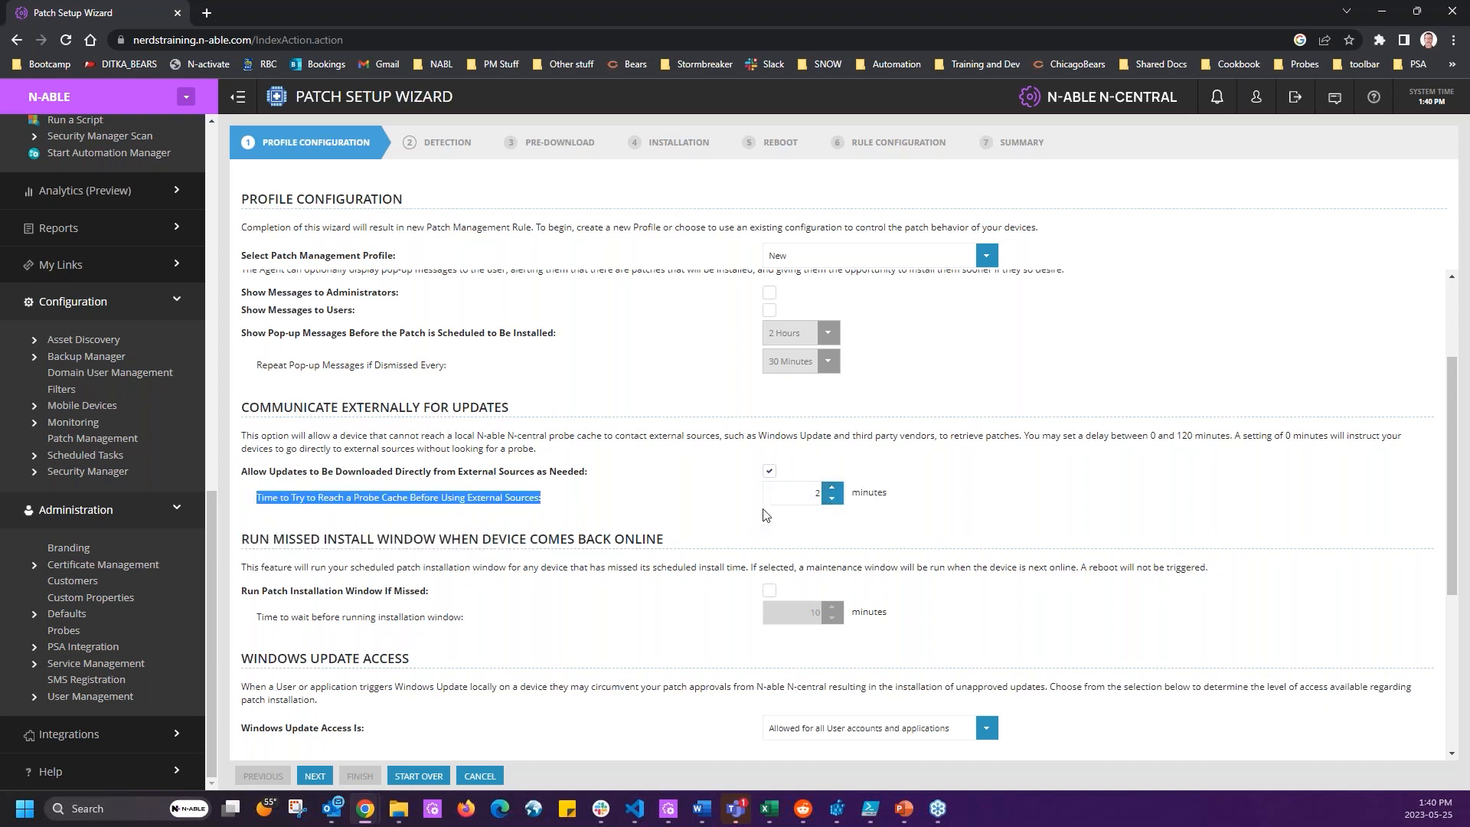
double_click(817, 494)
left_click(1050, 490)
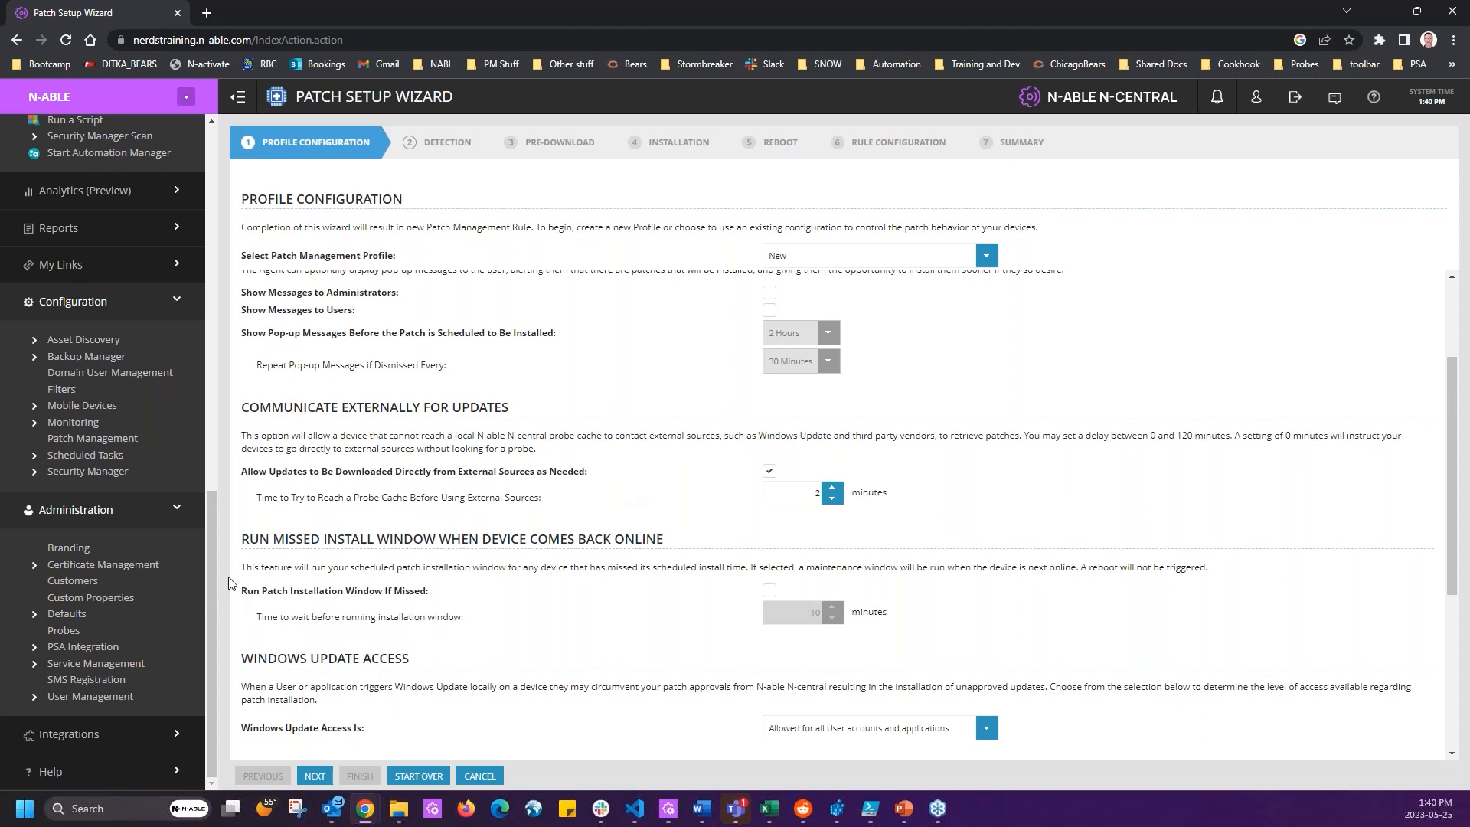
Enable running a missed patch installation window, with a wait of 30 minutes before it runs.
left_click_drag(239, 540, 688, 547)
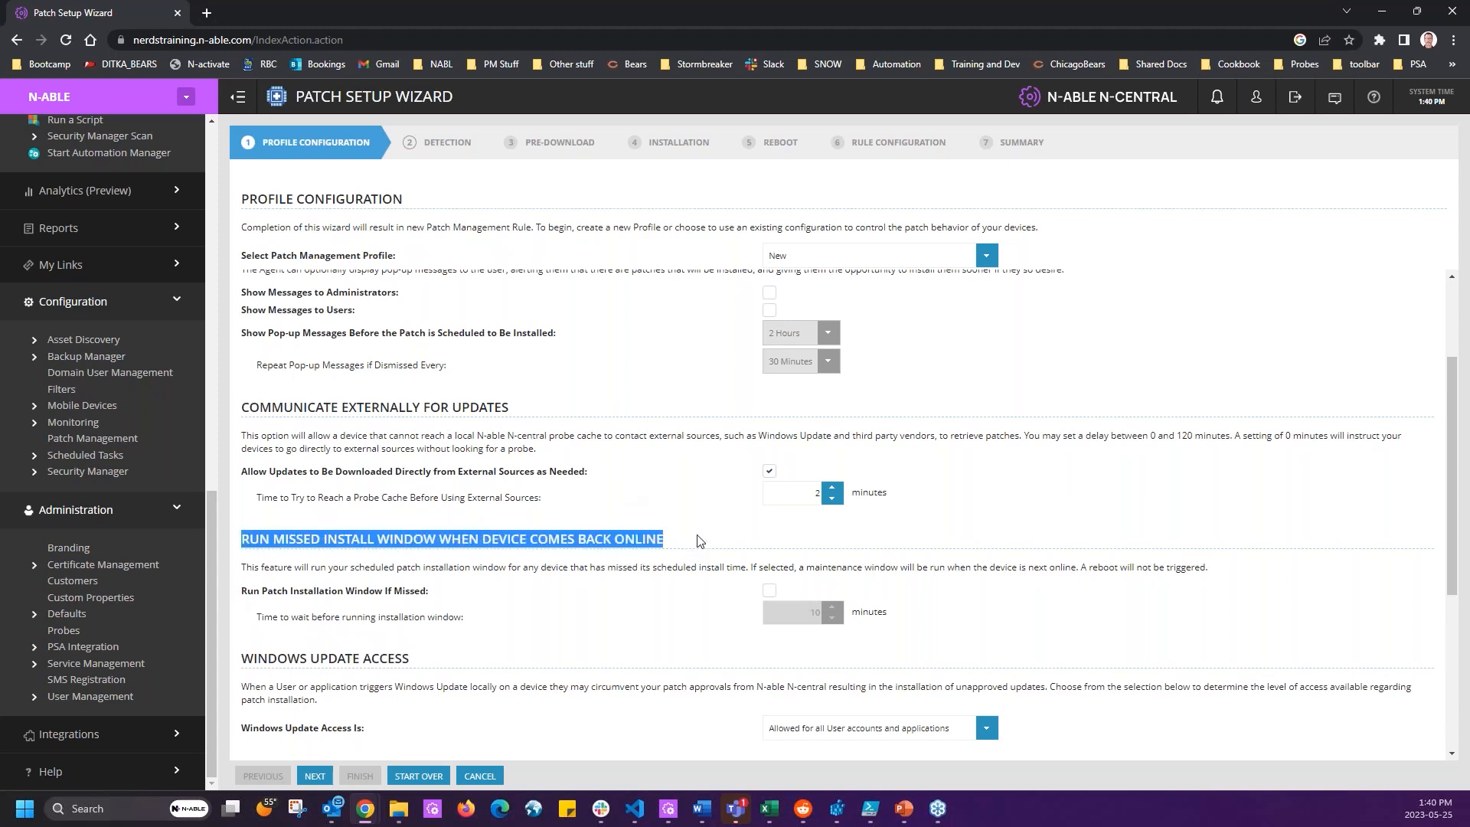
left_click(717, 532)
left_click(771, 594)
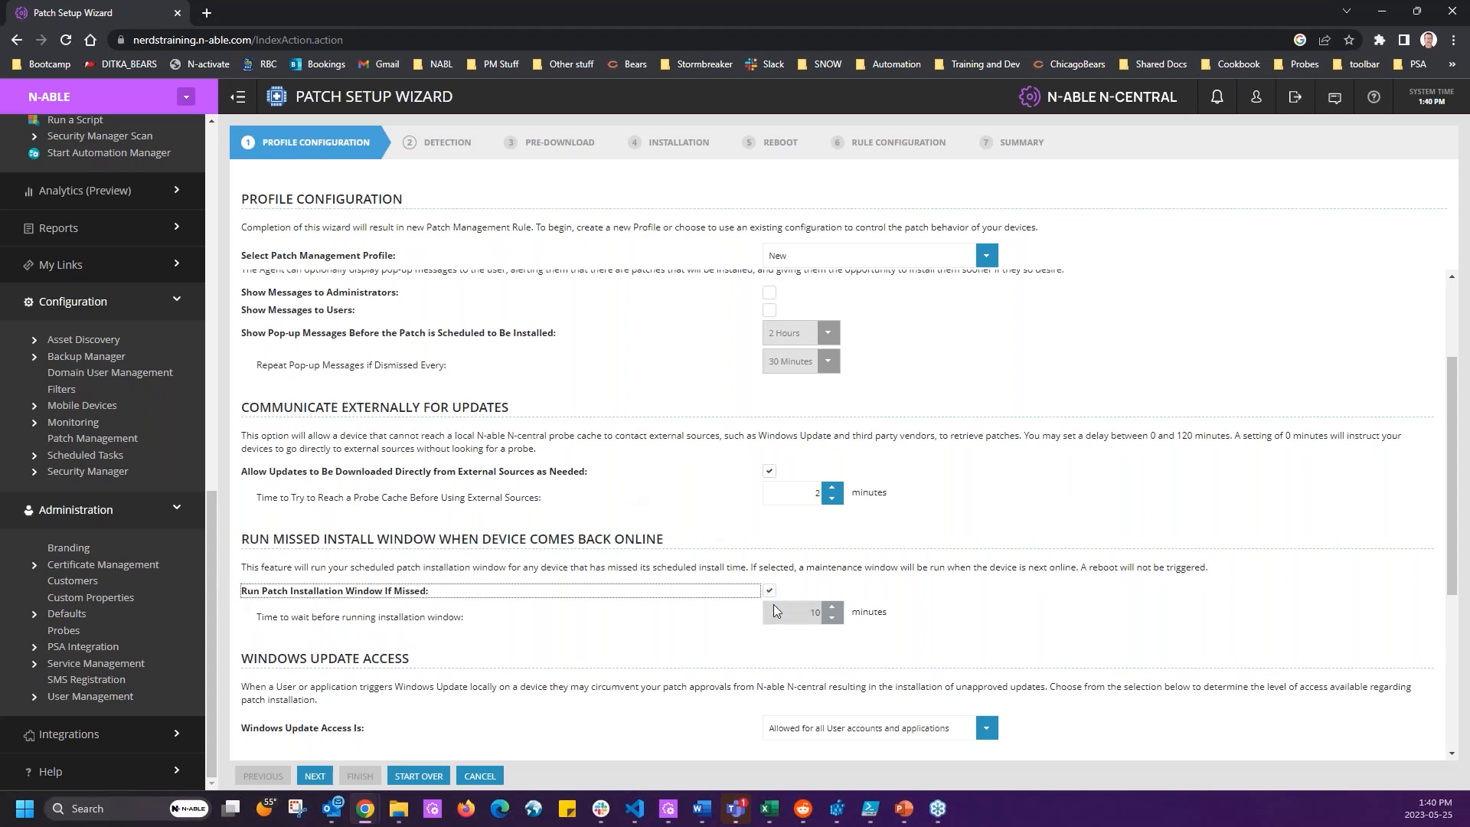
type("30")
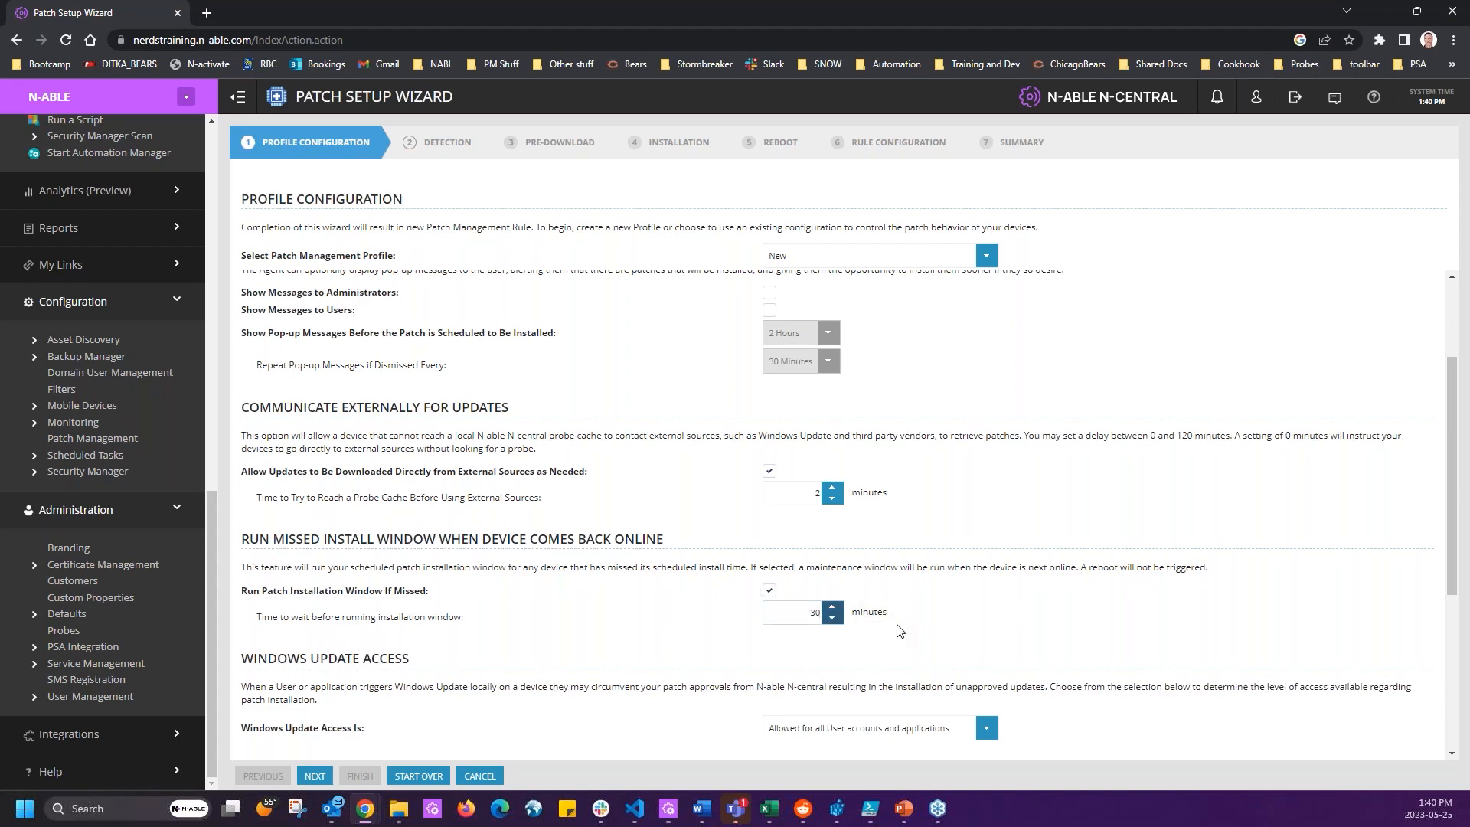
Set Windows Update access to Restricted to N-able N-central activity only.
scroll(899, 630, "down", 4)
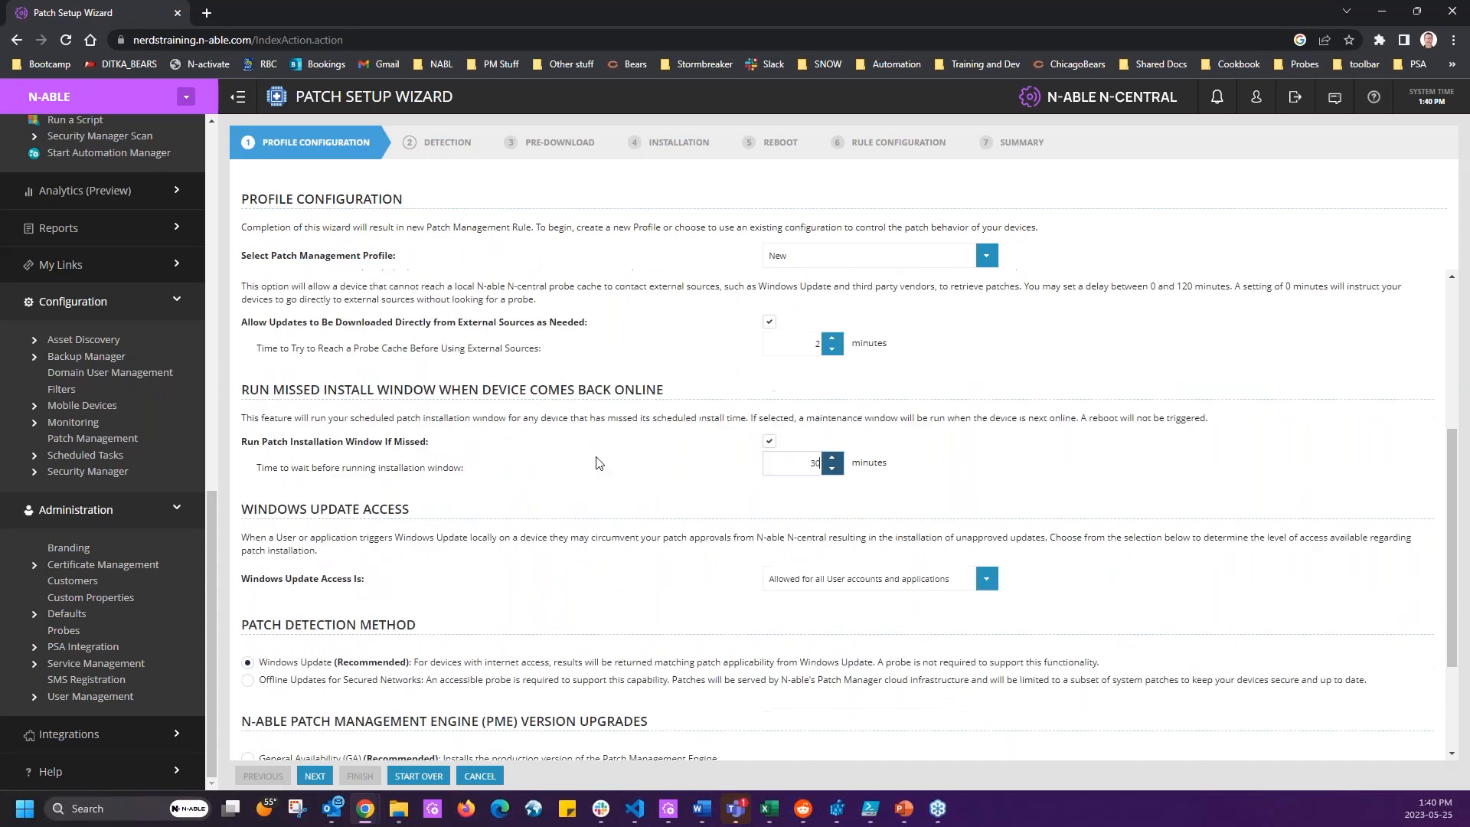
left_click(987, 422)
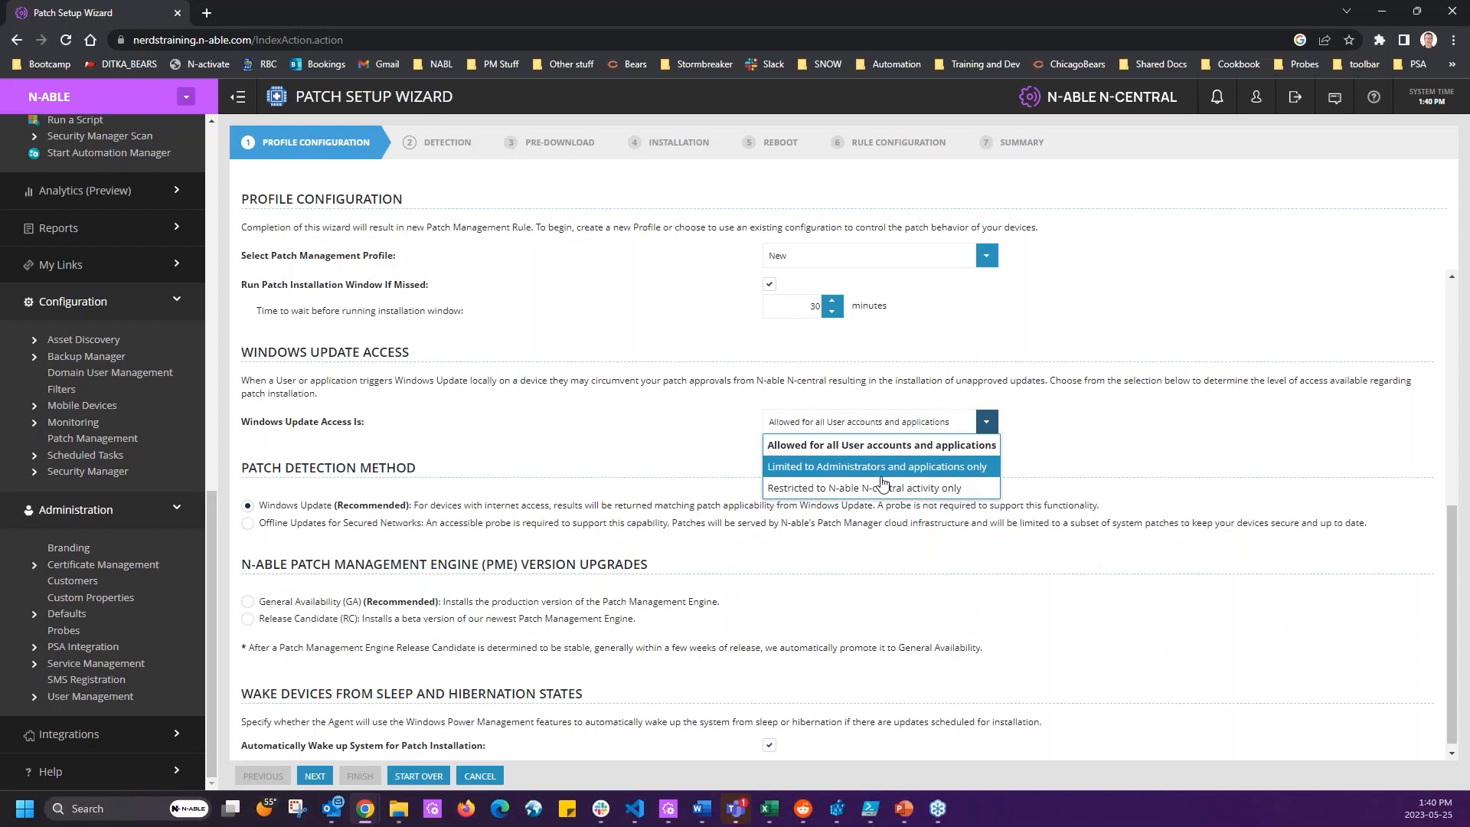
left_click(910, 489)
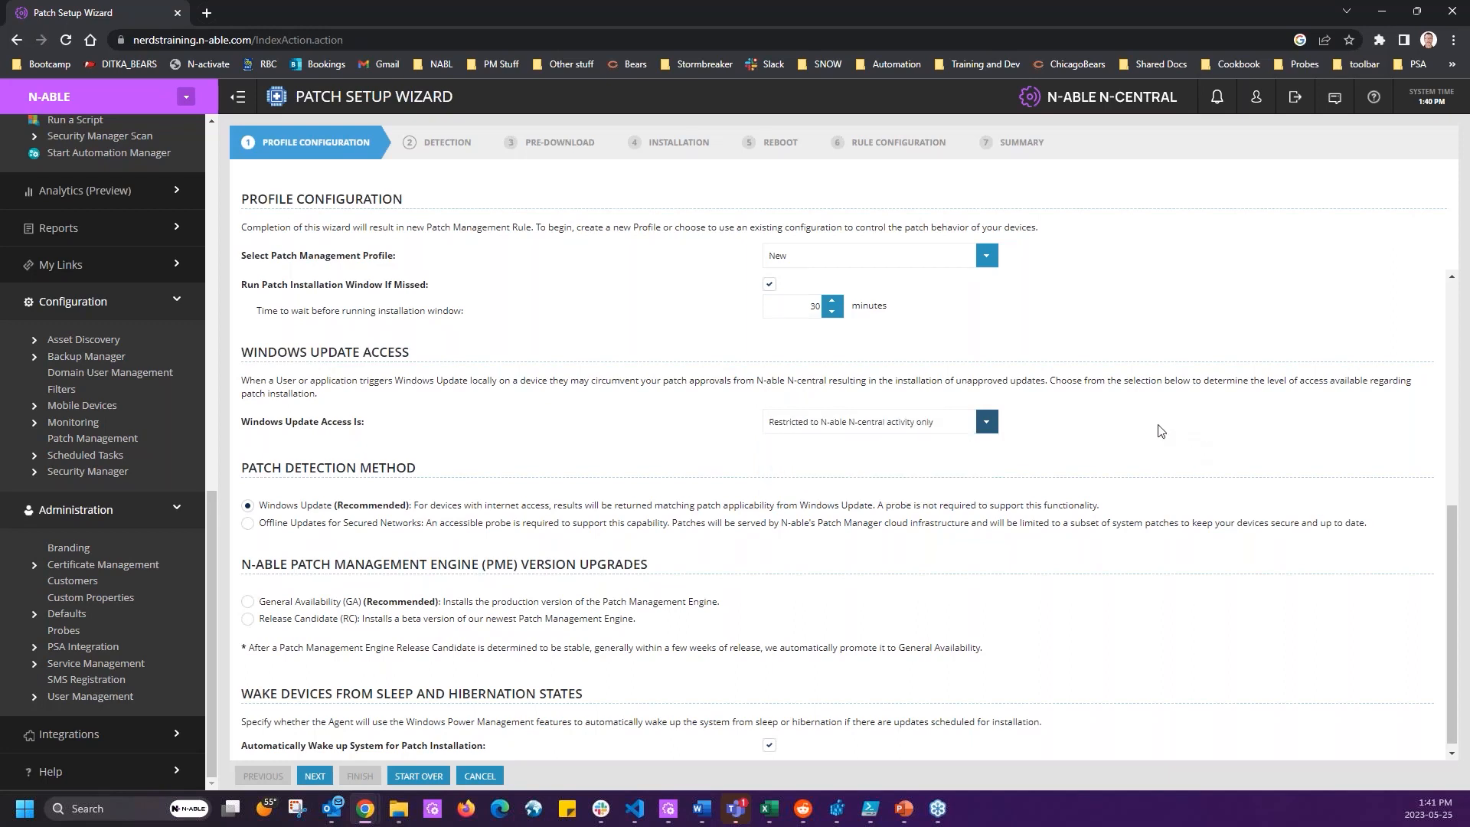
Review the Windows Update detection option and set the patch detection method to Offline Updates for Secured Networks.
left_click_drag(238, 476, 495, 474)
left_click_drag(258, 506, 1129, 509)
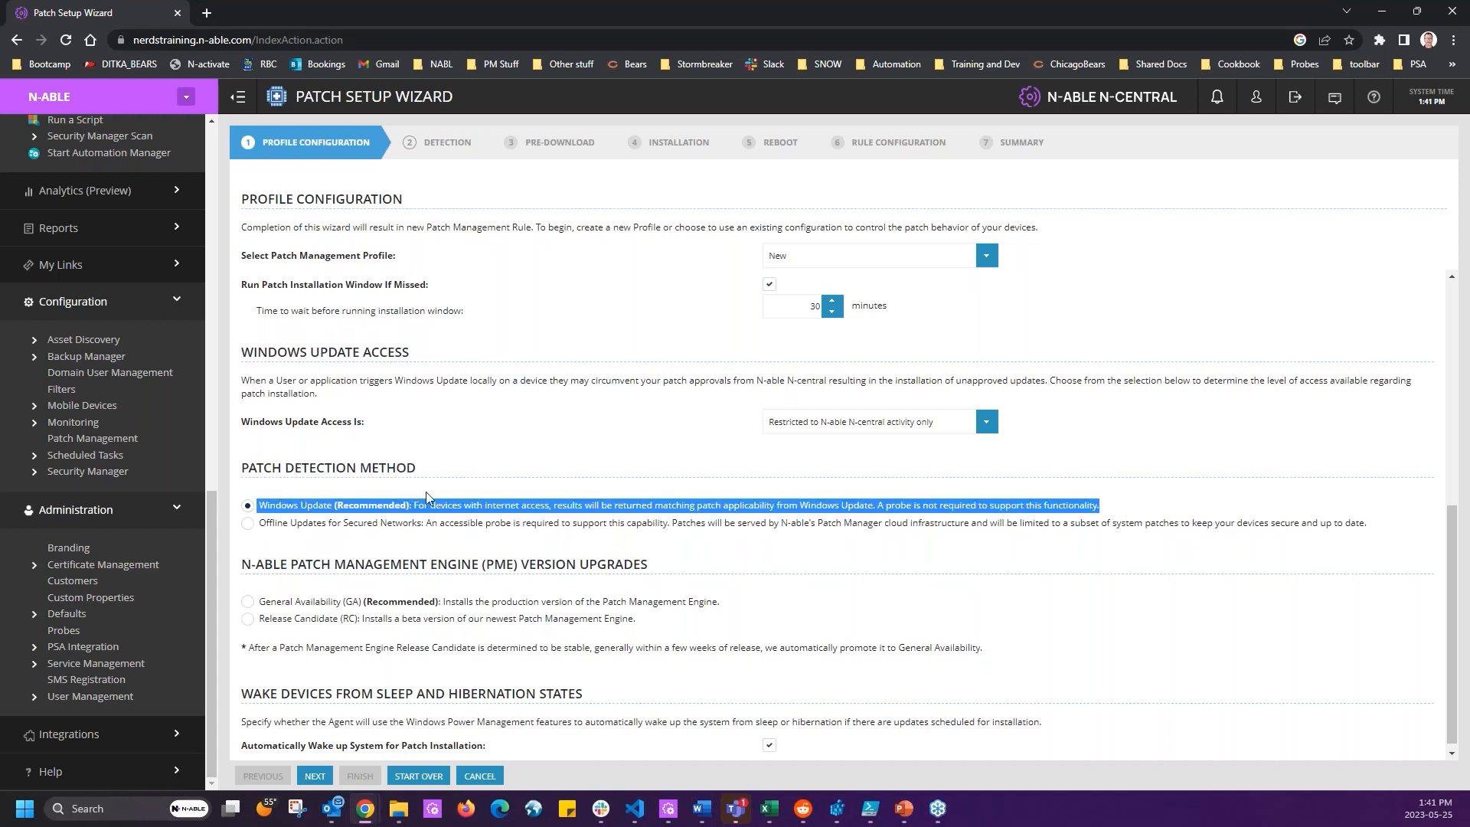
left_click(383, 507)
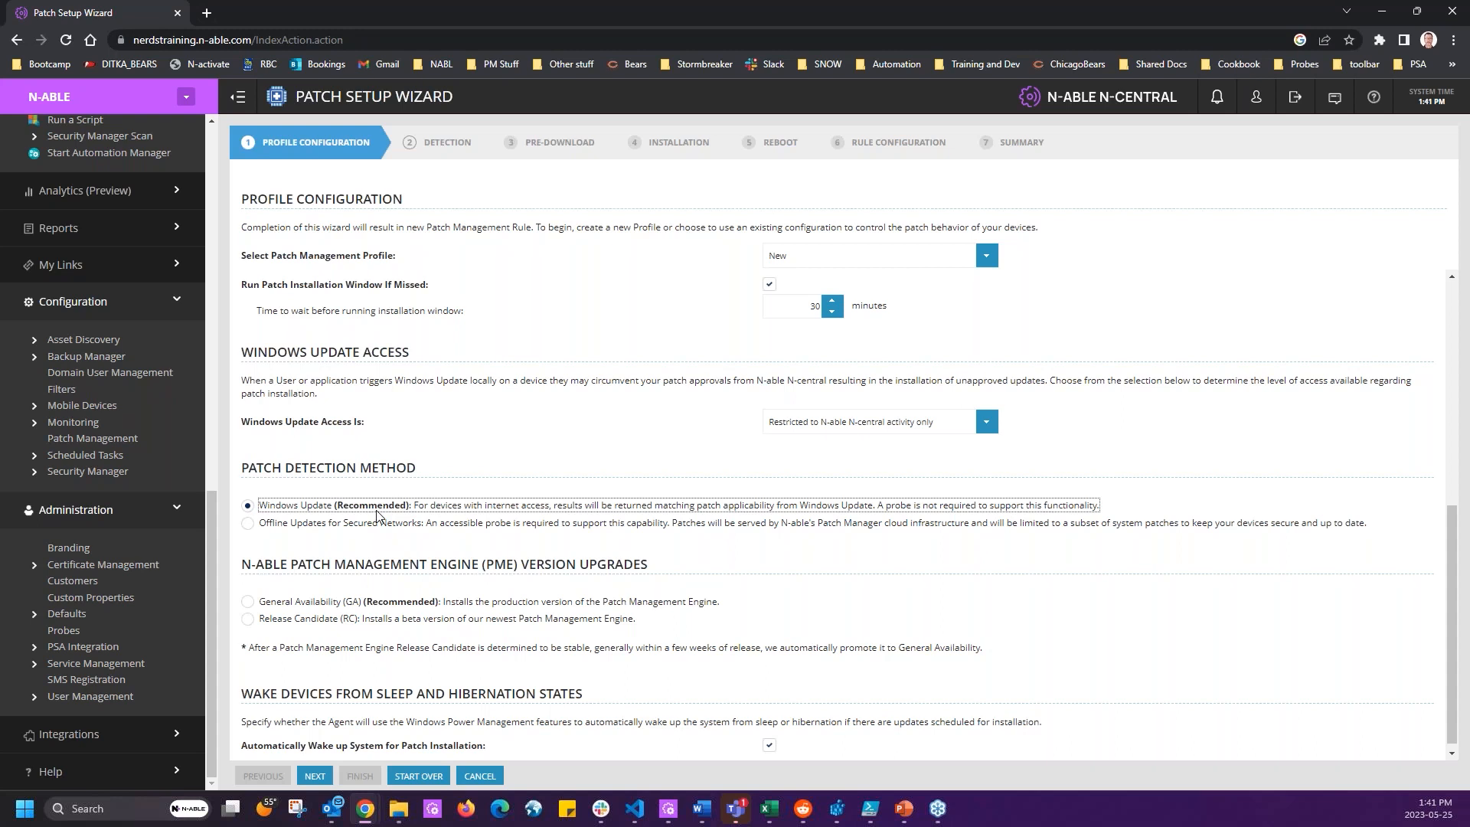
left_click(247, 523)
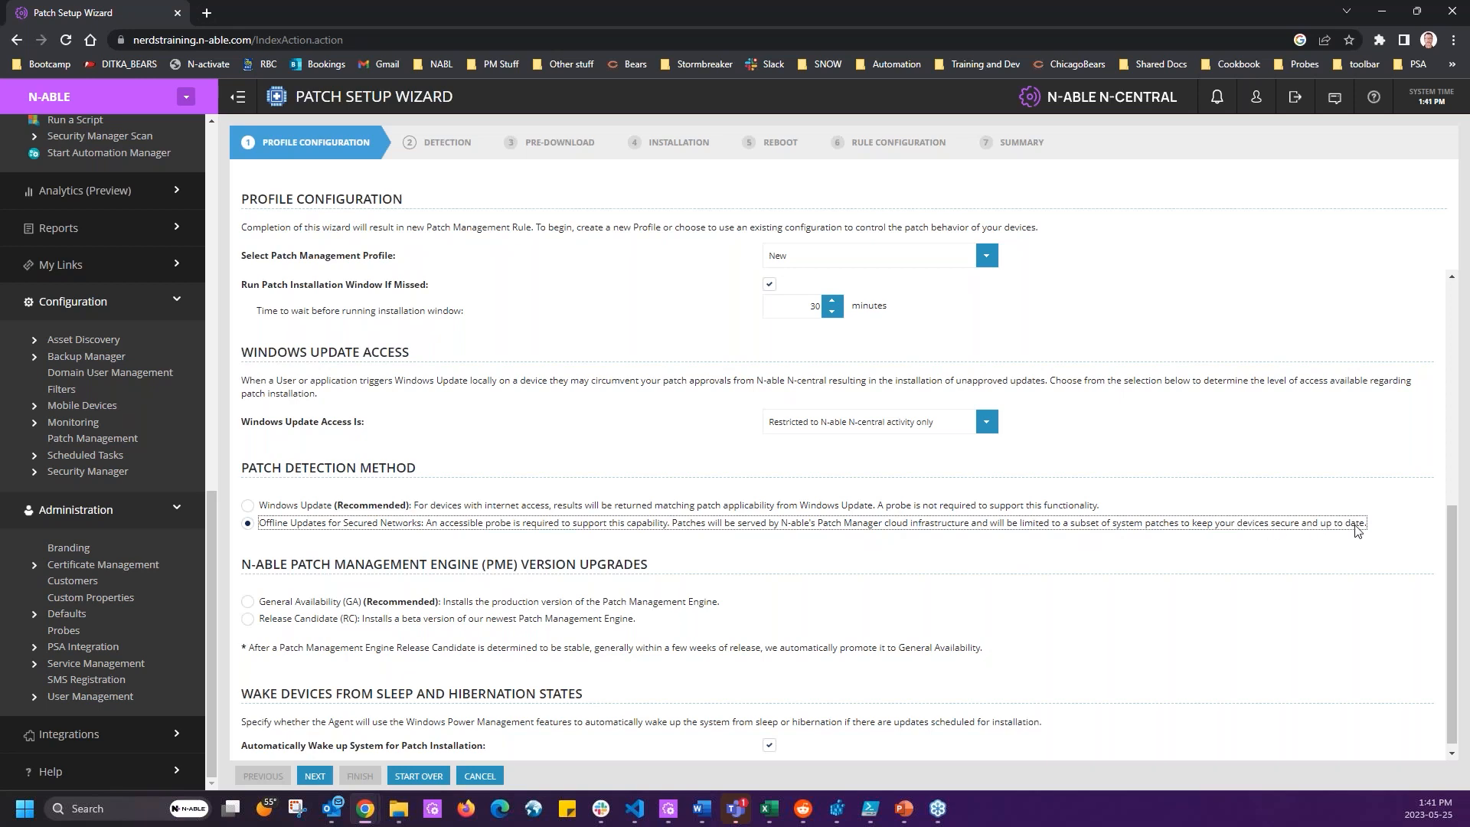
left_click(1389, 525)
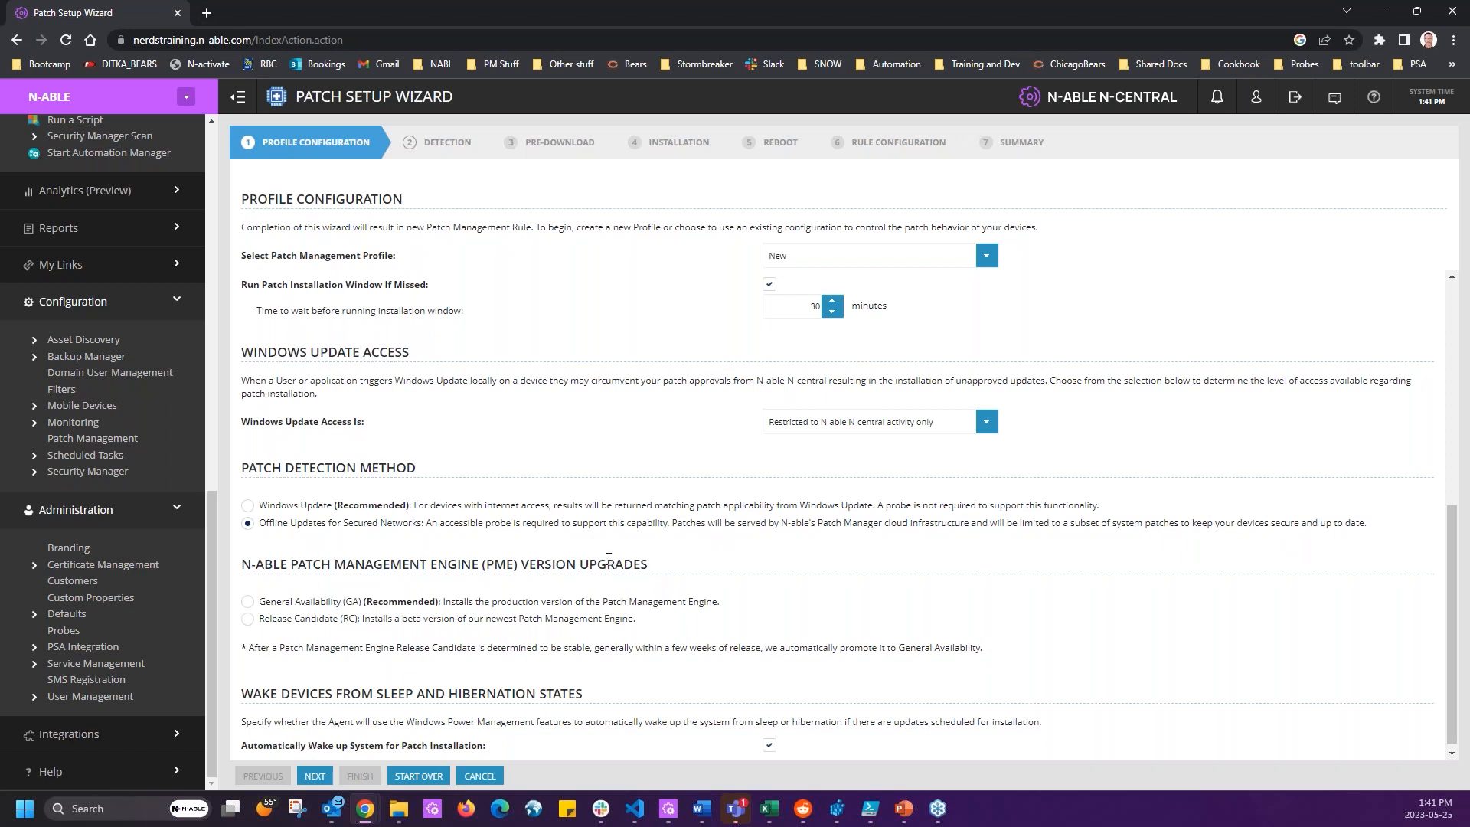
Set the Patch Management Engine version upgrades to General Availability (GA), after trying Release Candidate (RC).
left_click_drag(241, 568, 677, 567)
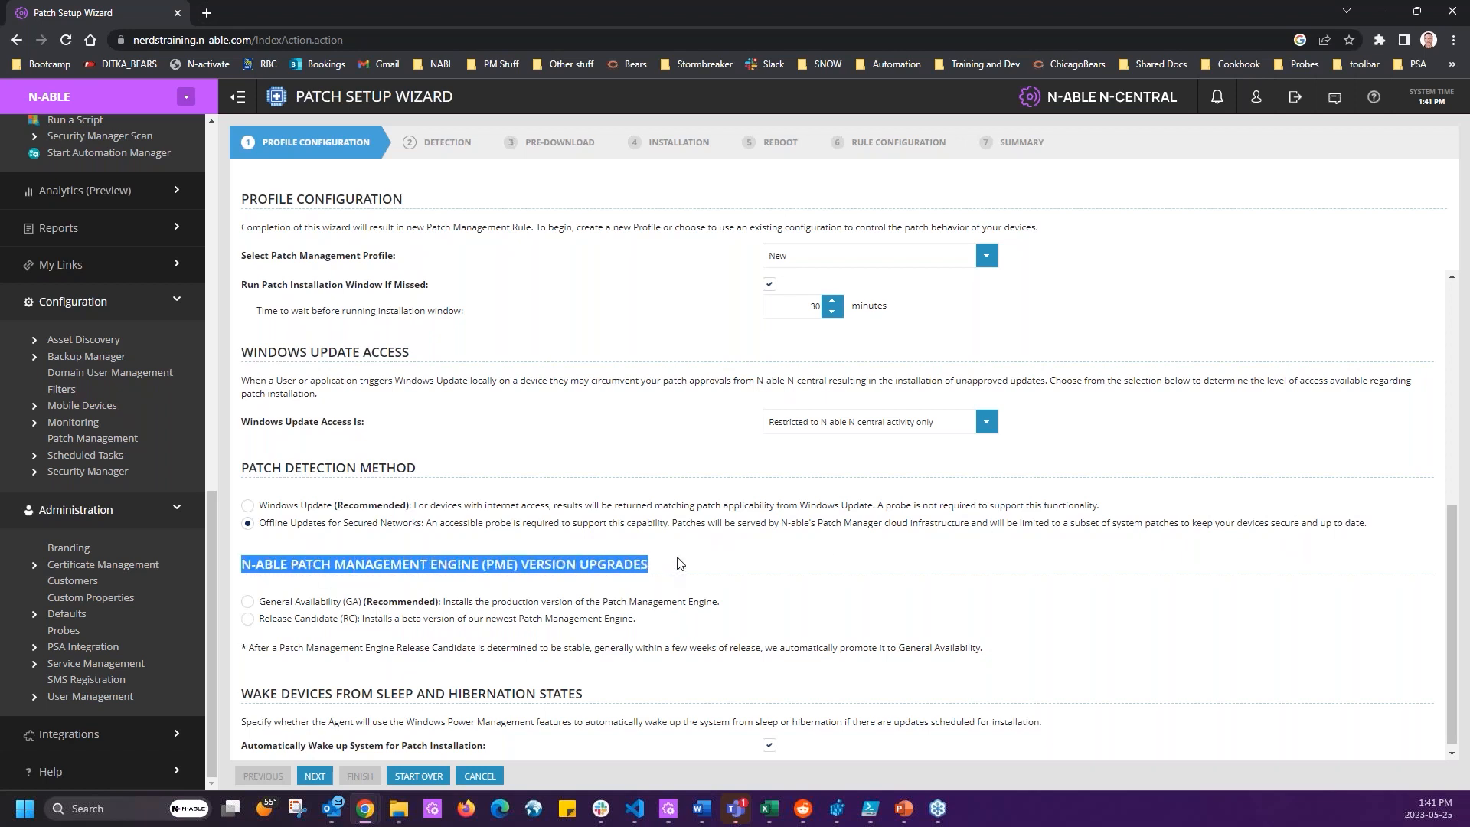
left_click(285, 605)
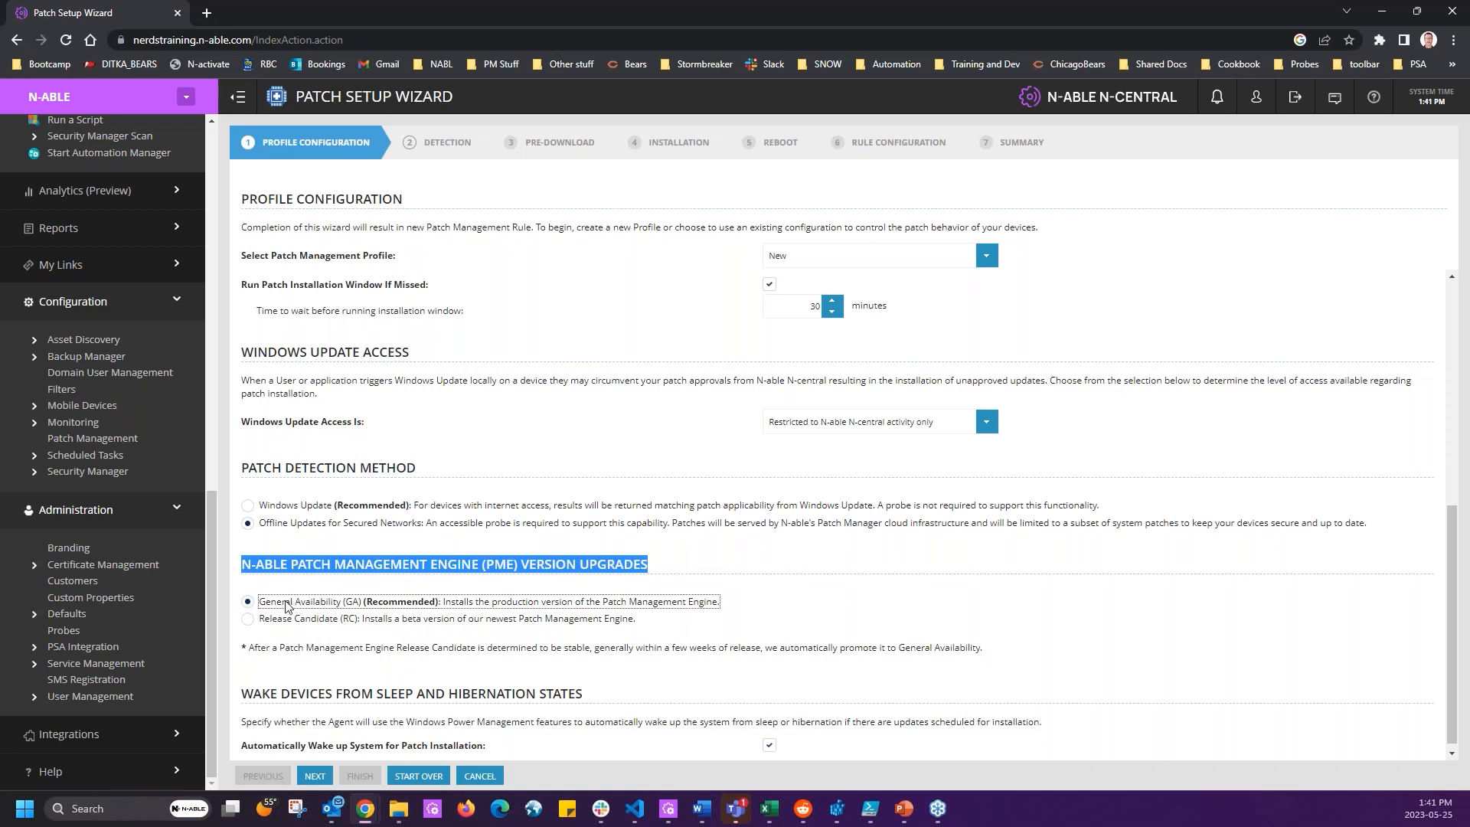
left_click(248, 622)
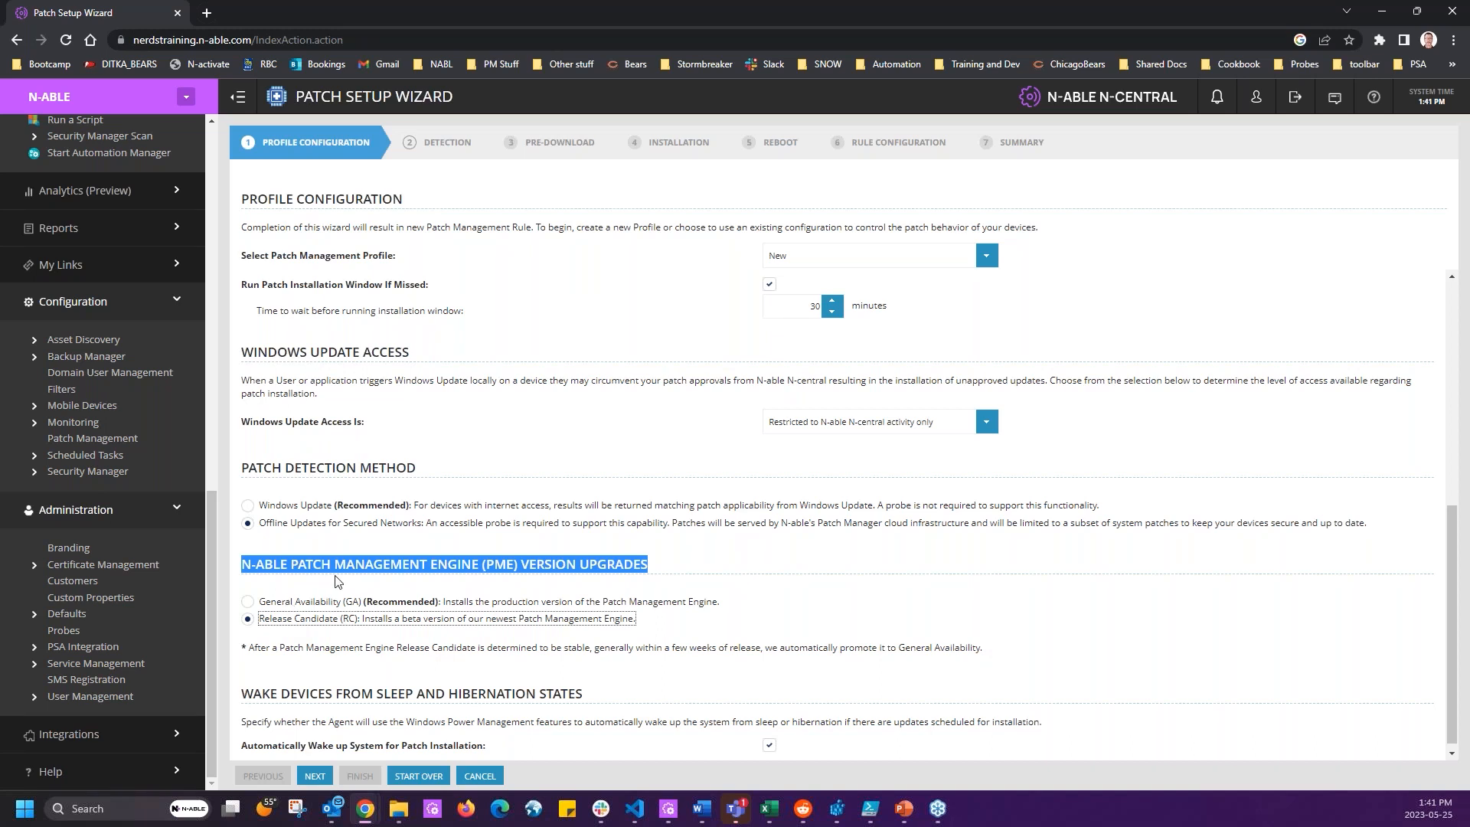
left_click(275, 605)
left_click(277, 605)
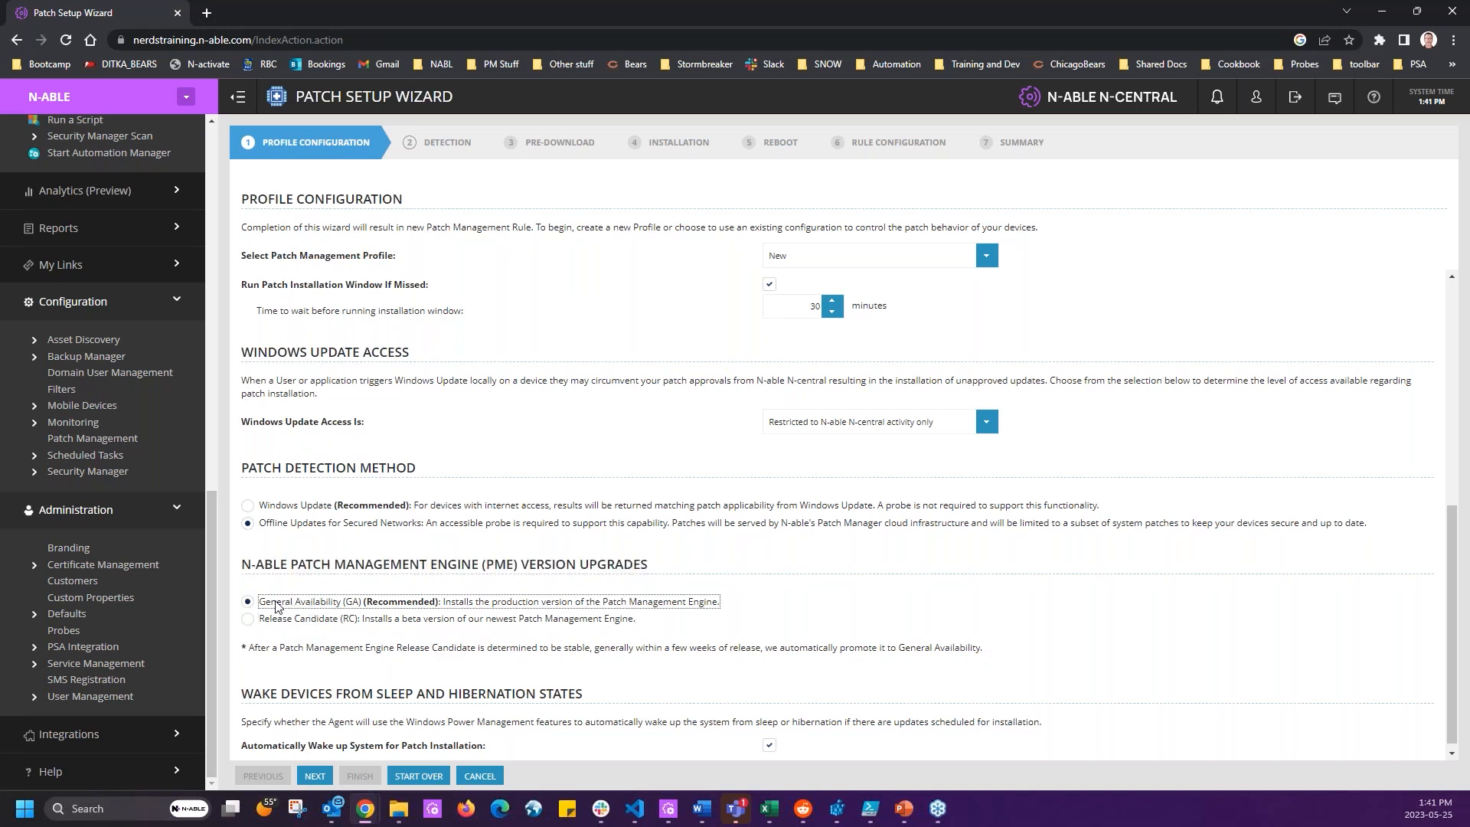
Keep automatic system wake-up for patch installation enabled and continue to the Detection stage.
scroll(1164, 509, "down", 1)
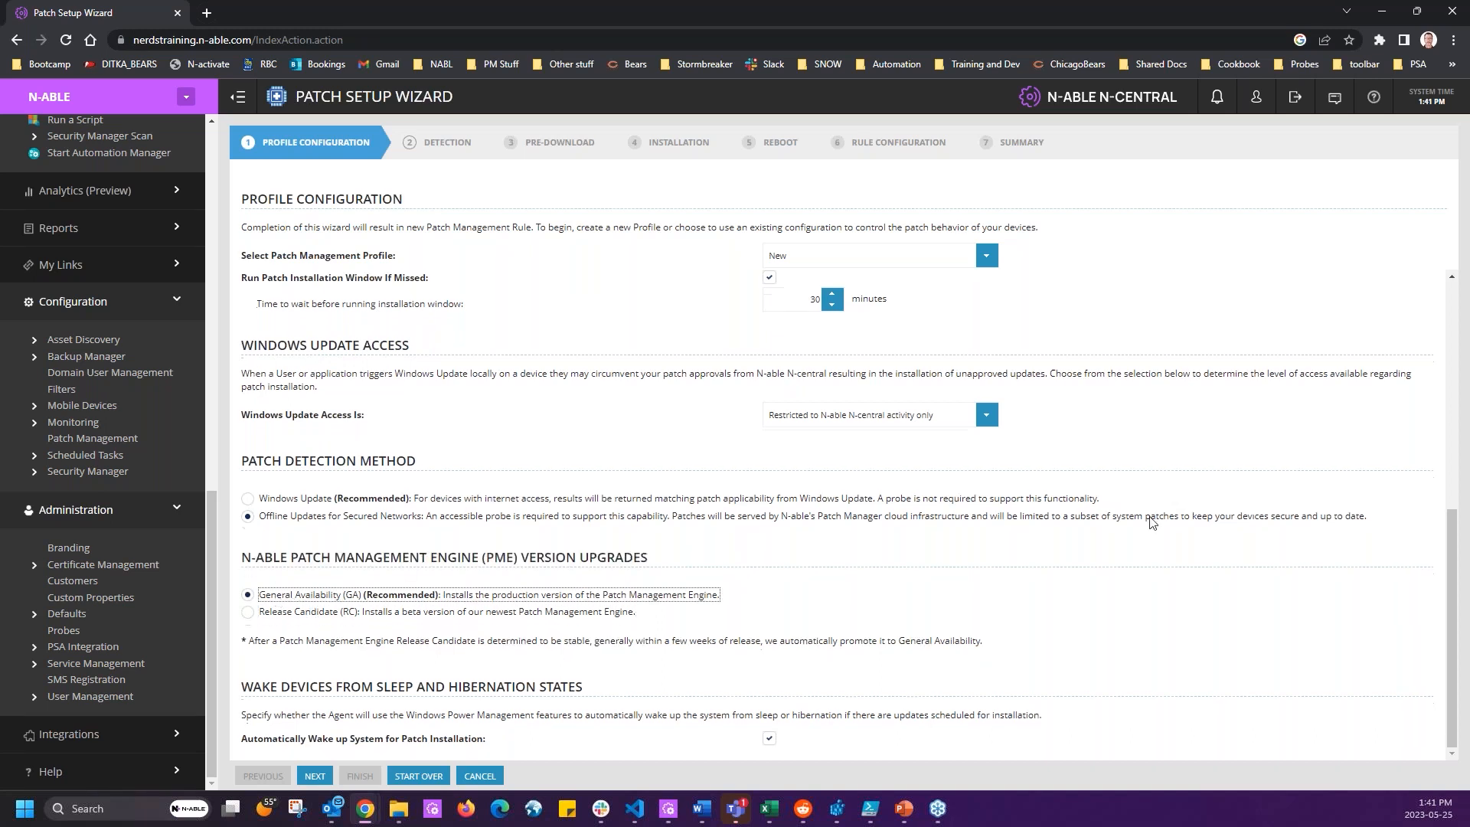
left_click_drag(245, 692, 634, 691)
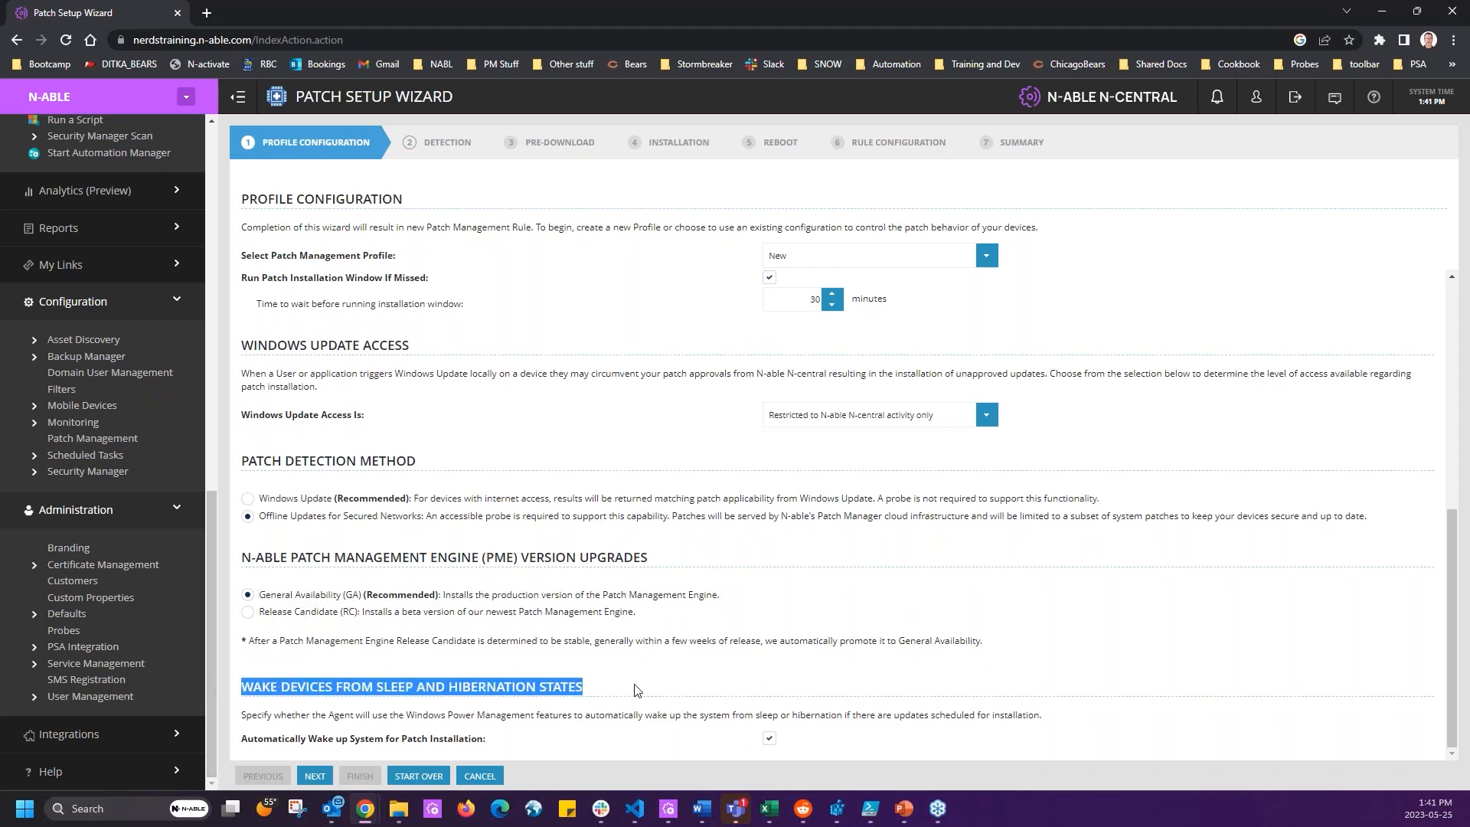
left_click(701, 691)
left_click(769, 739)
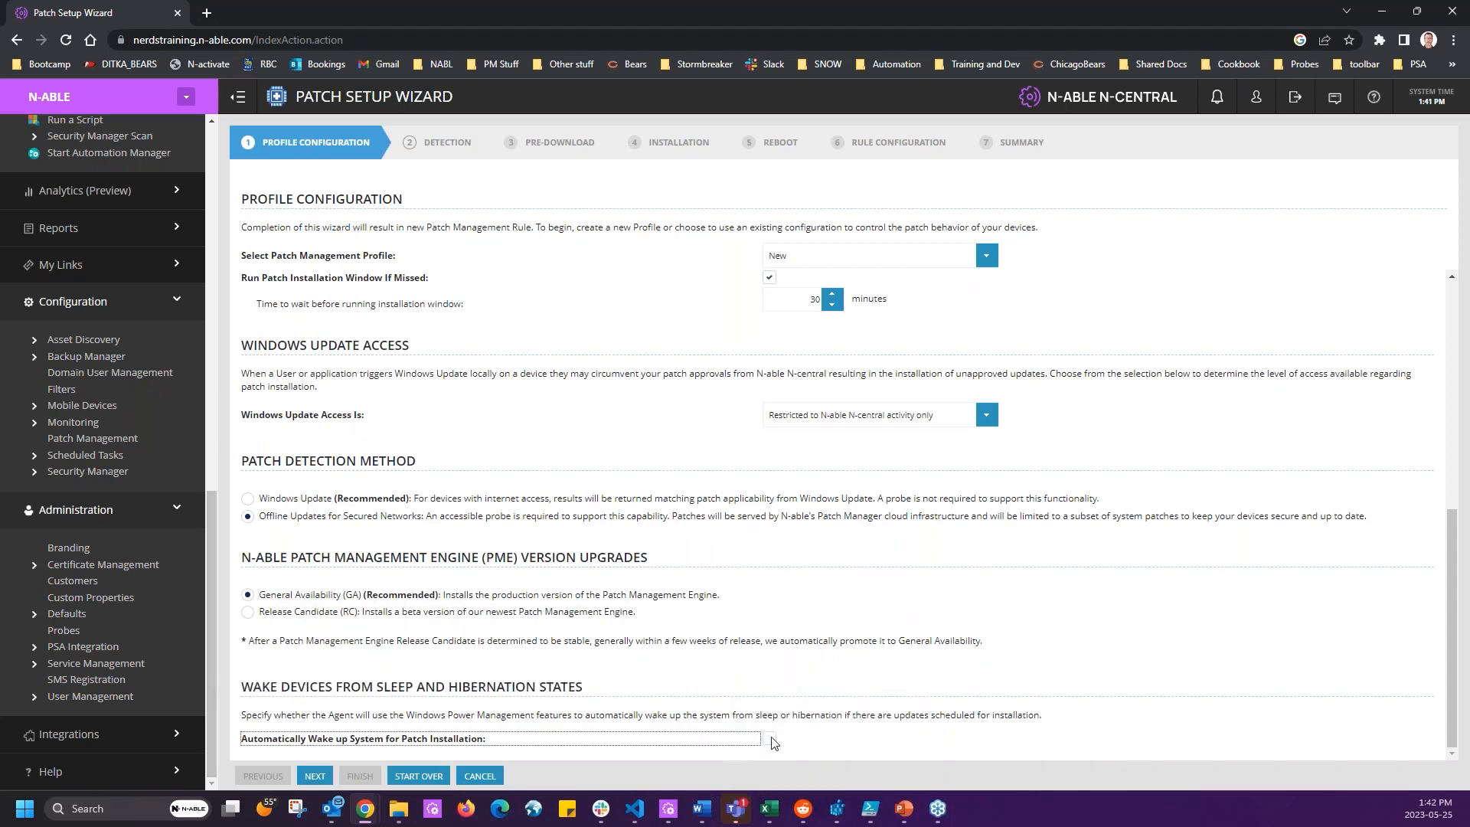
left_click(770, 739)
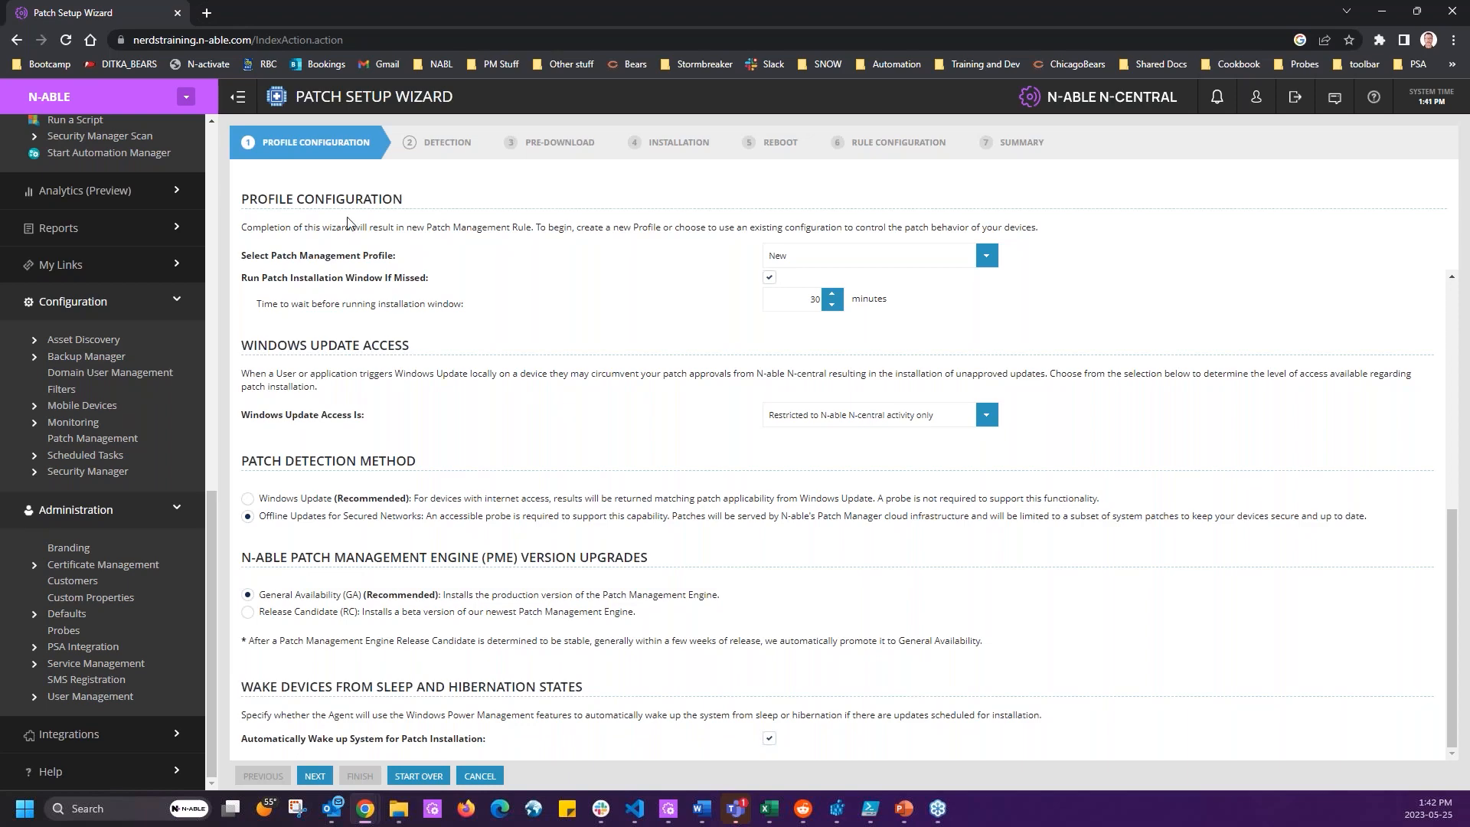
left_click(315, 775)
Name the detection maintenance window "Patch Detection - 9am and 1pm".
left_click(625, 337)
left_click_drag(625, 337, 511, 337)
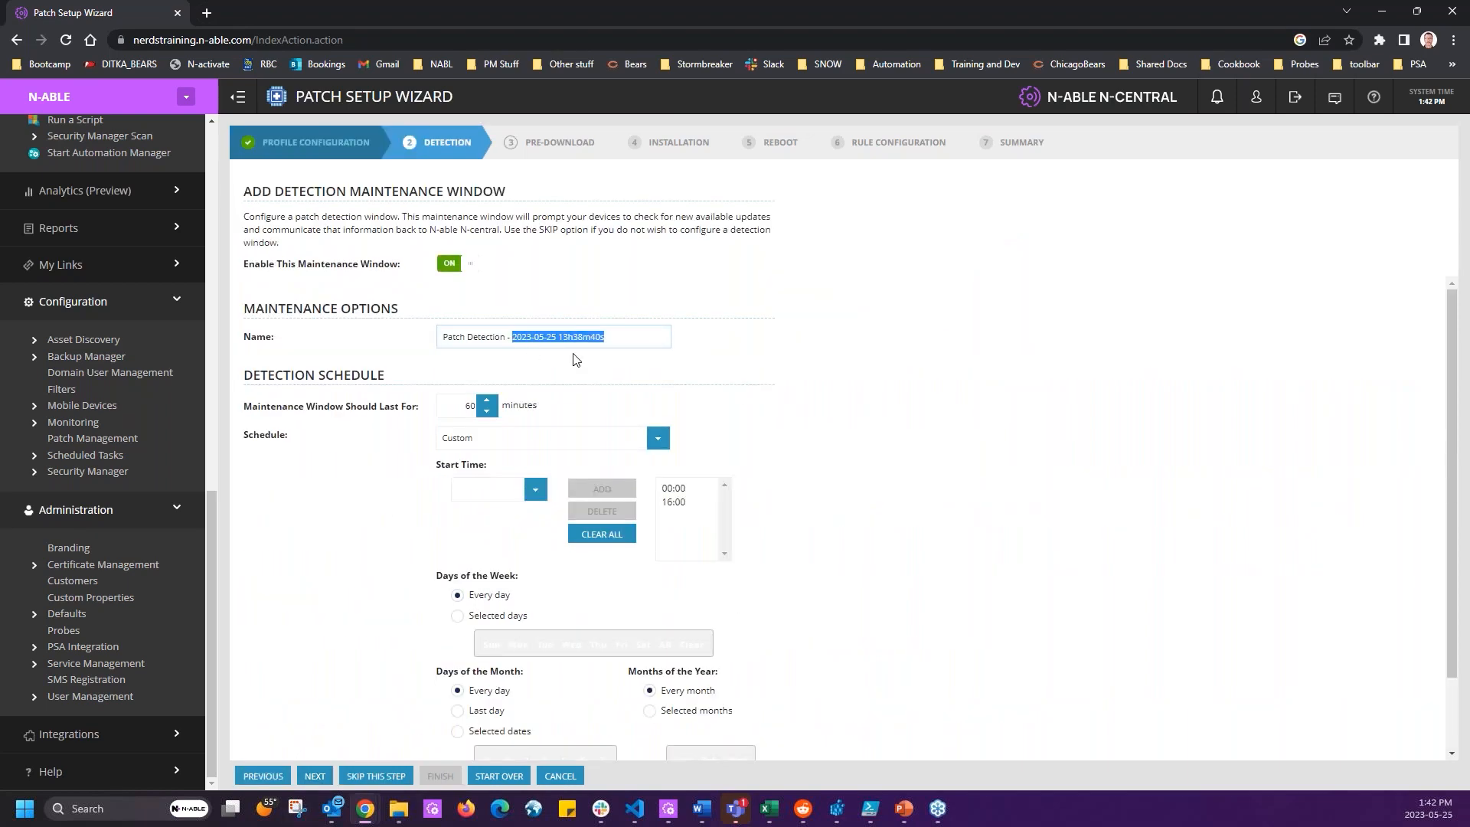
type("98a")
double_click(468, 405)
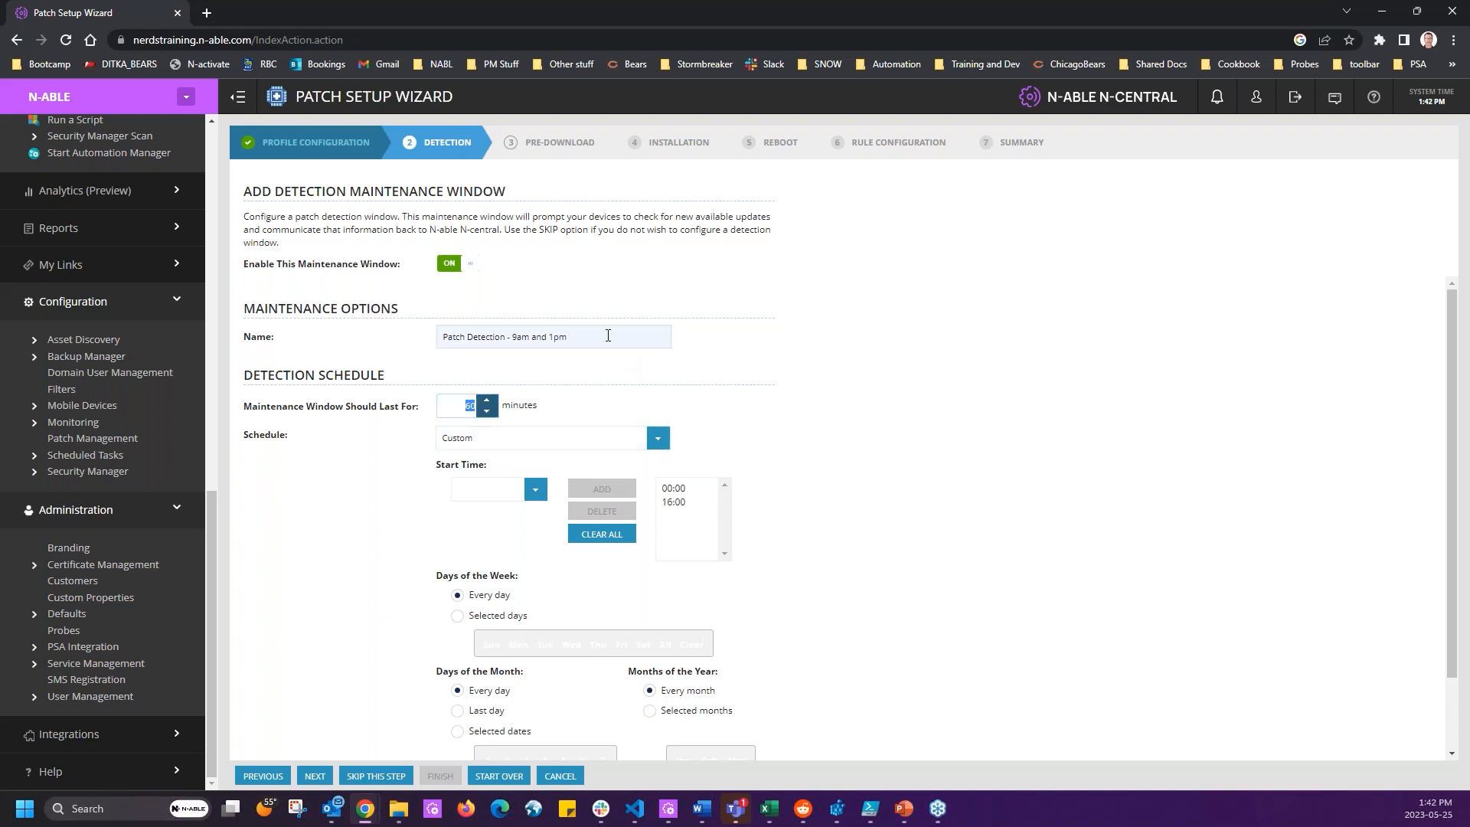
triple_click(602, 335)
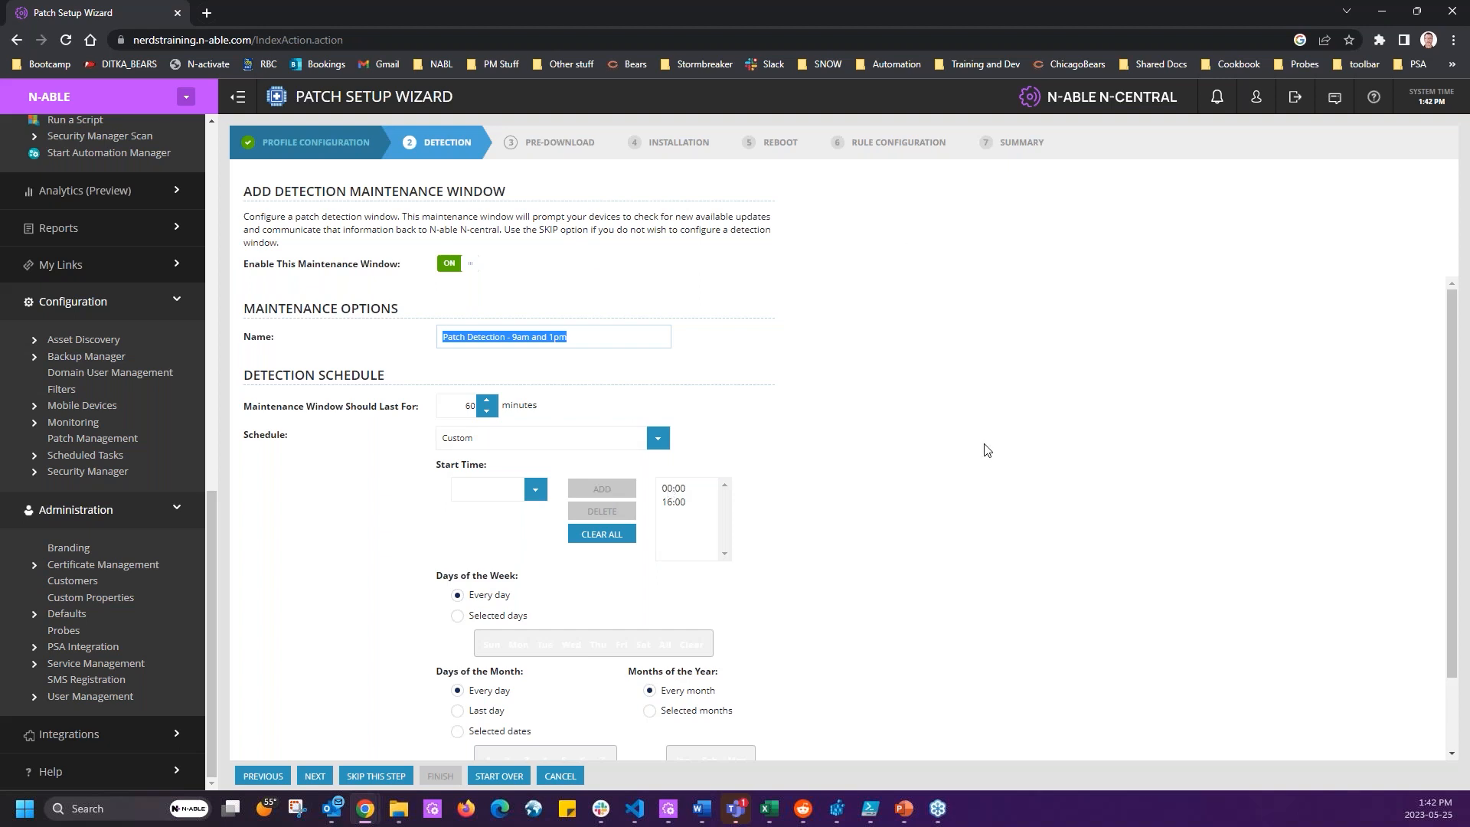
Remove the default 00:00 and 16:00 start times from the detection schedule.
left_click(690, 489)
left_click(602, 510)
left_click(676, 489)
left_click(602, 511)
Add 09:00 and 13:00 as the start times of the detection schedule.
left_click(482, 489)
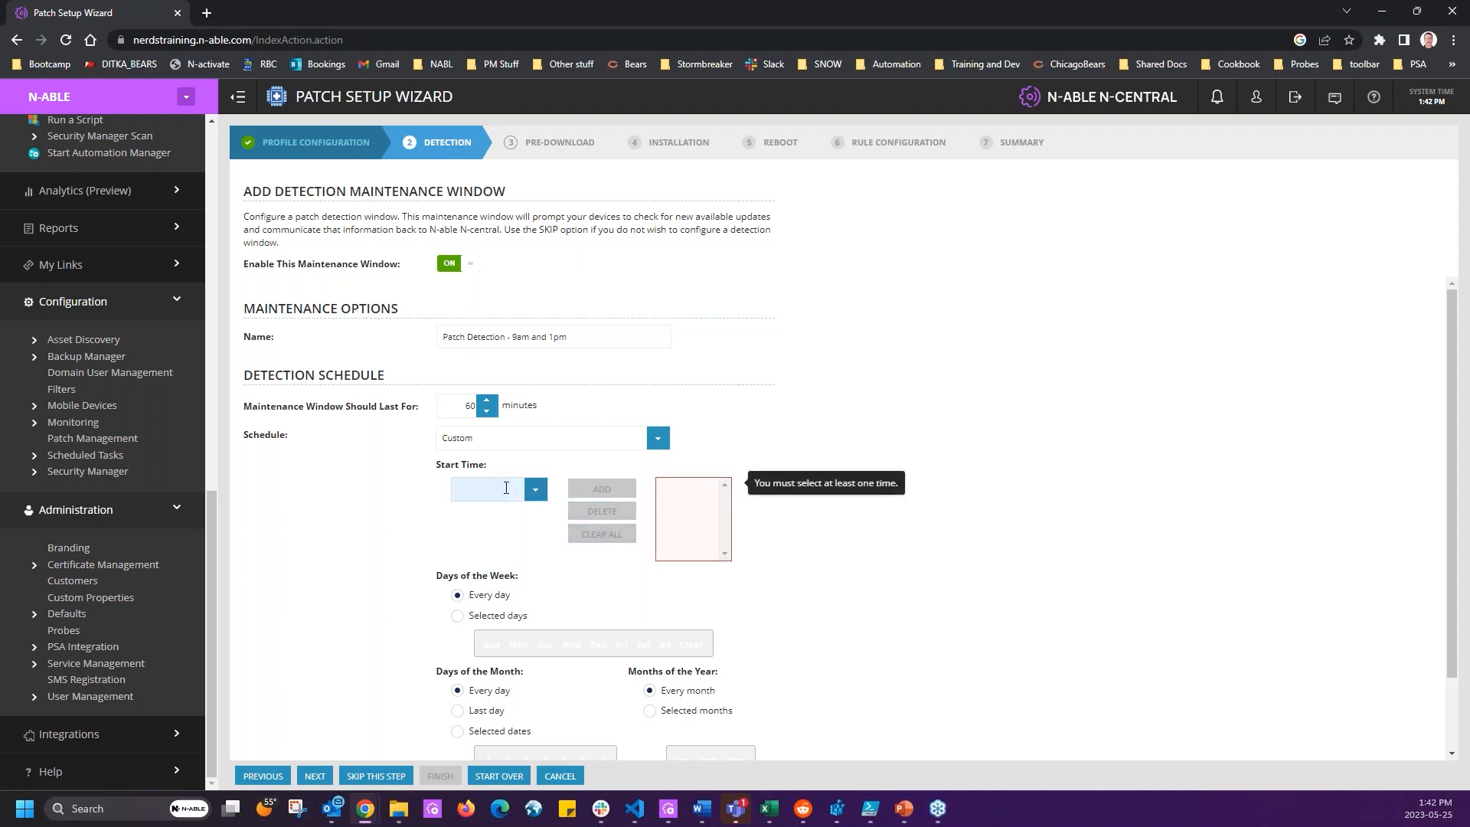
type("09")
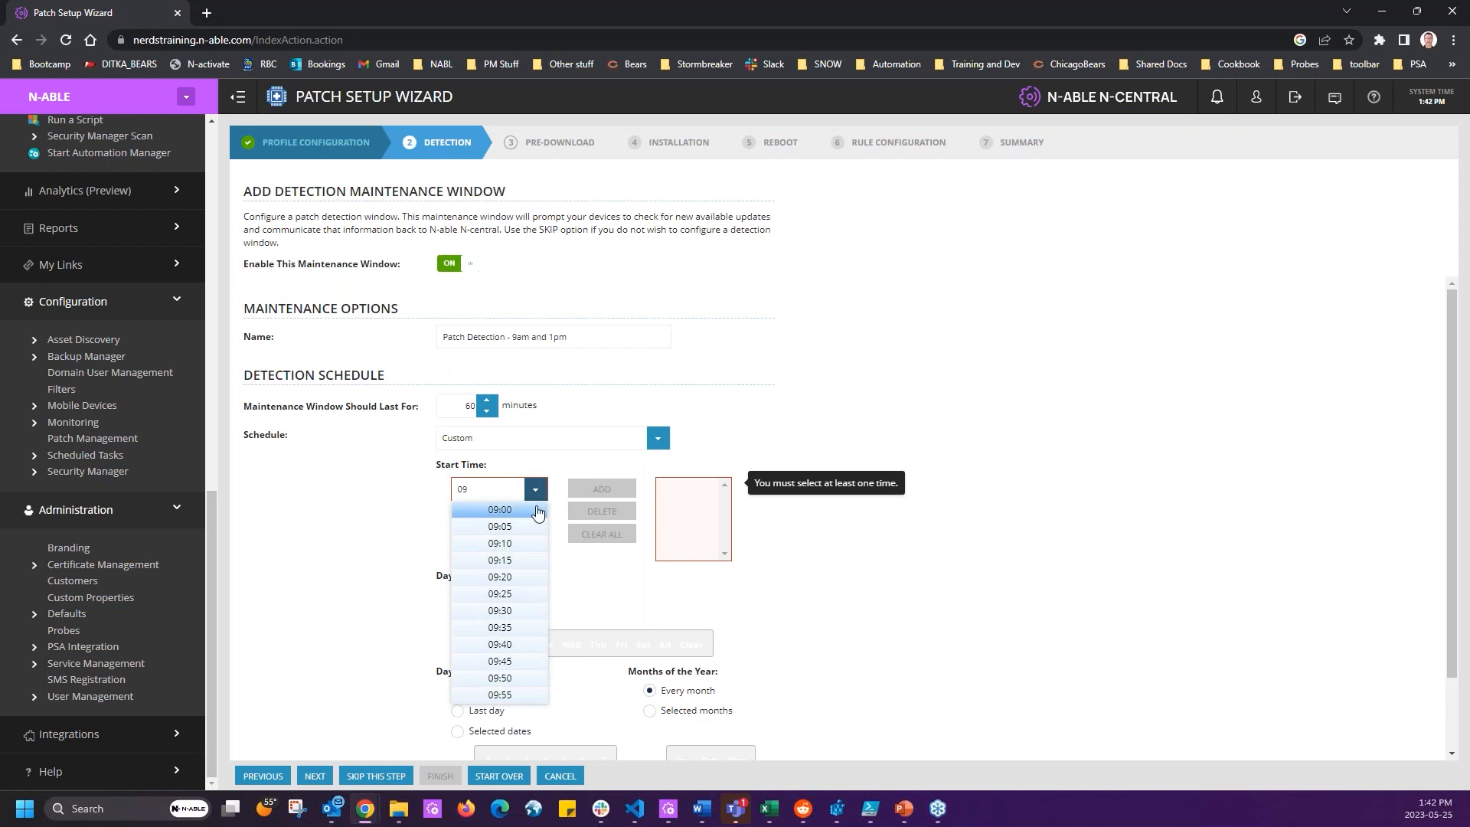
left_click(498, 511)
left_click(601, 489)
left_click(482, 490)
type("13")
left_click(500, 509)
left_click(602, 489)
Keep the detection schedule running every day of the week and continue to the Pre-Download stage.
left_click_drag(472, 598, 542, 598)
left_click(474, 617)
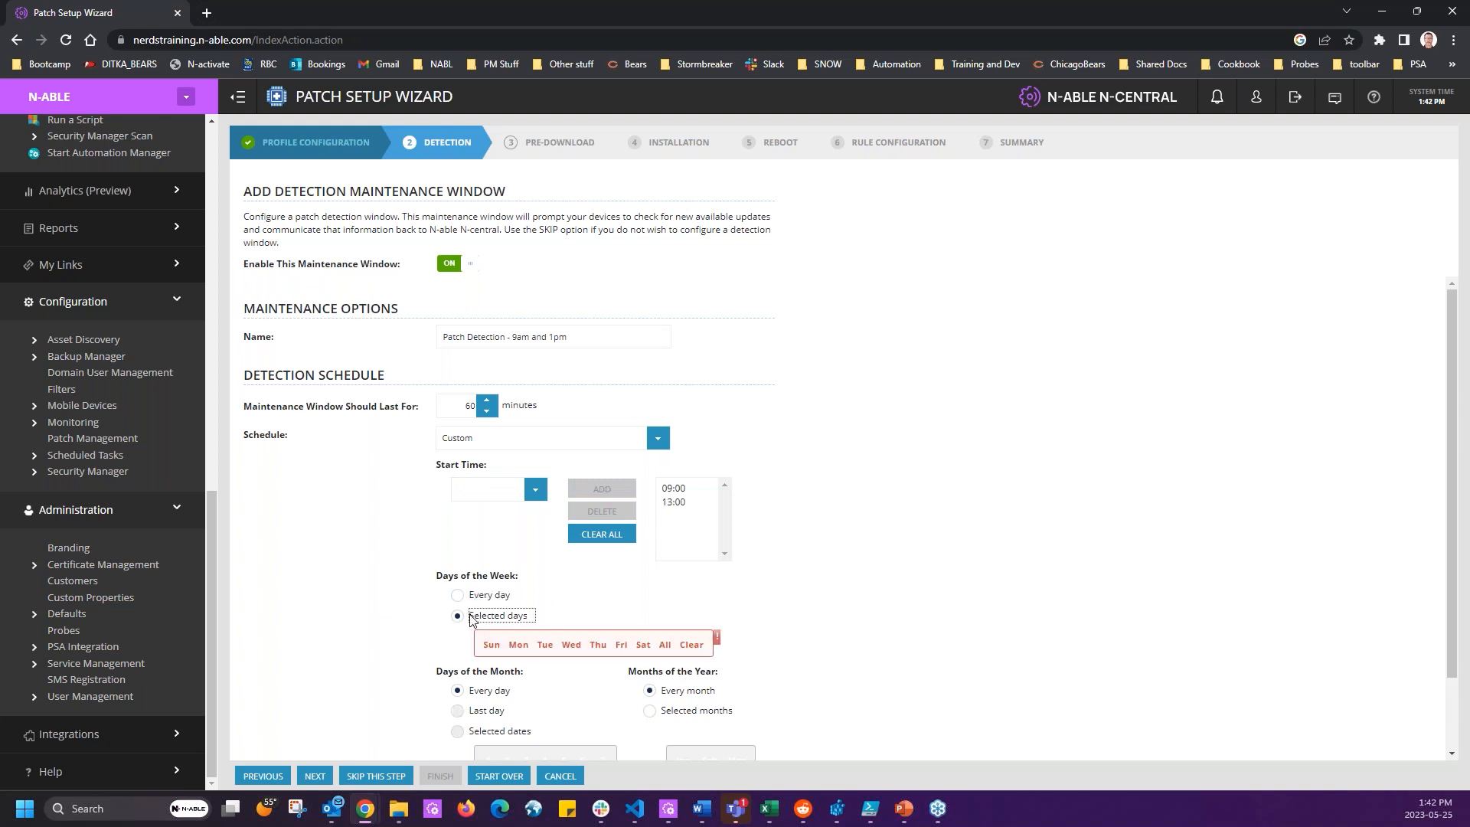
left_click(491, 596)
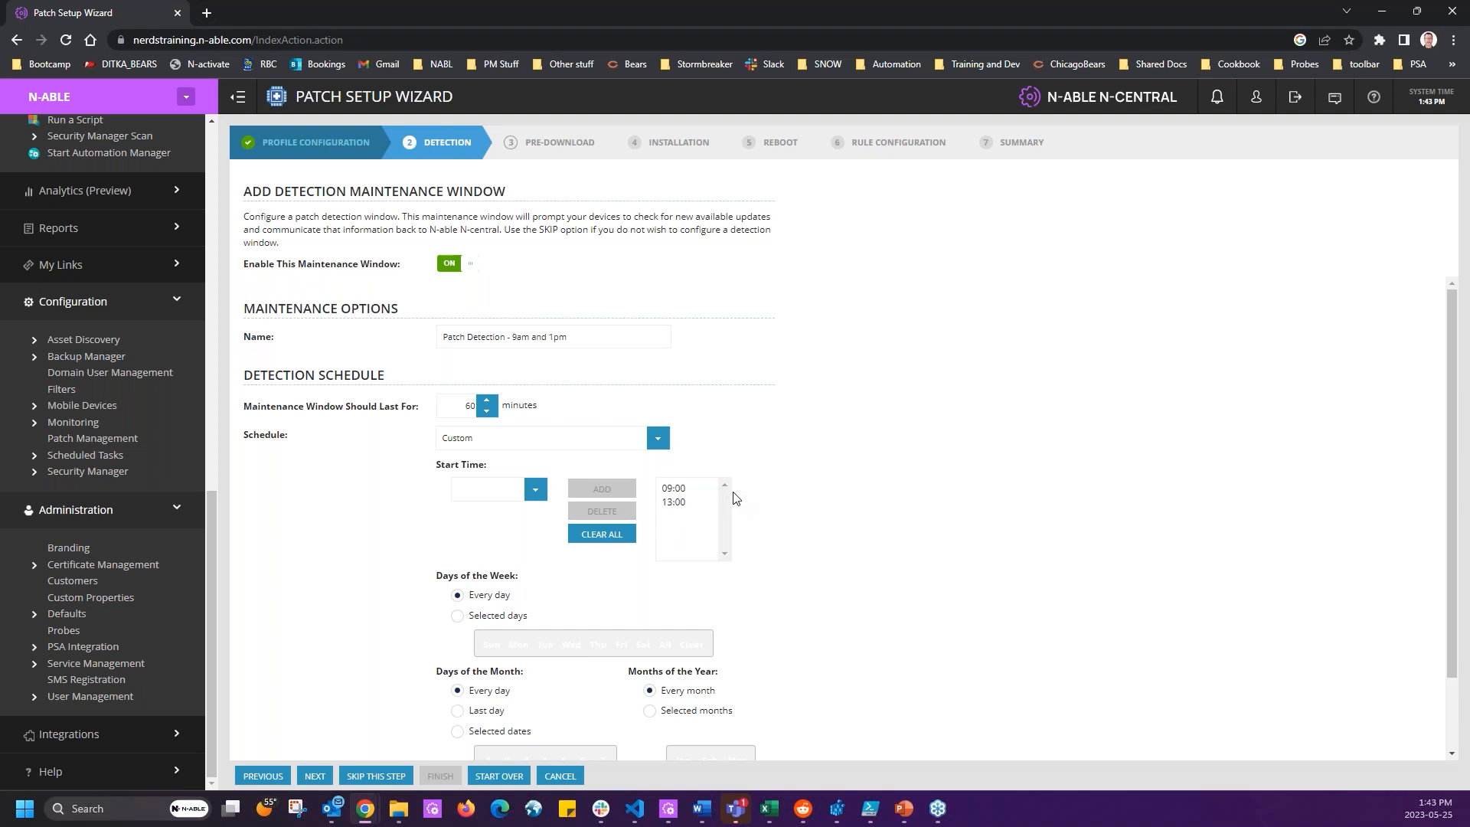
left_click(693, 490)
left_click(691, 503)
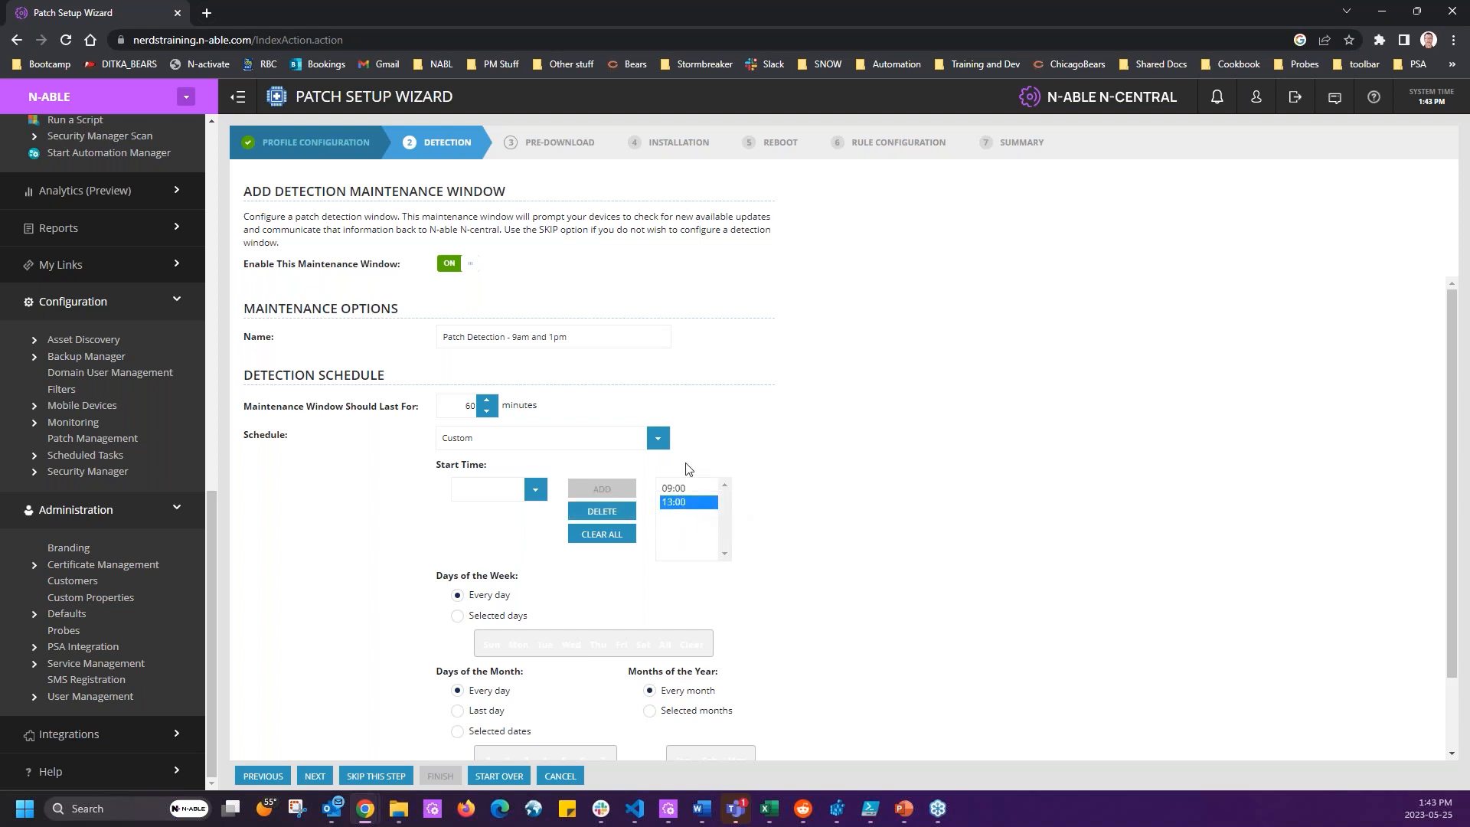
left_click(679, 488)
left_click(680, 502)
left_click(818, 428)
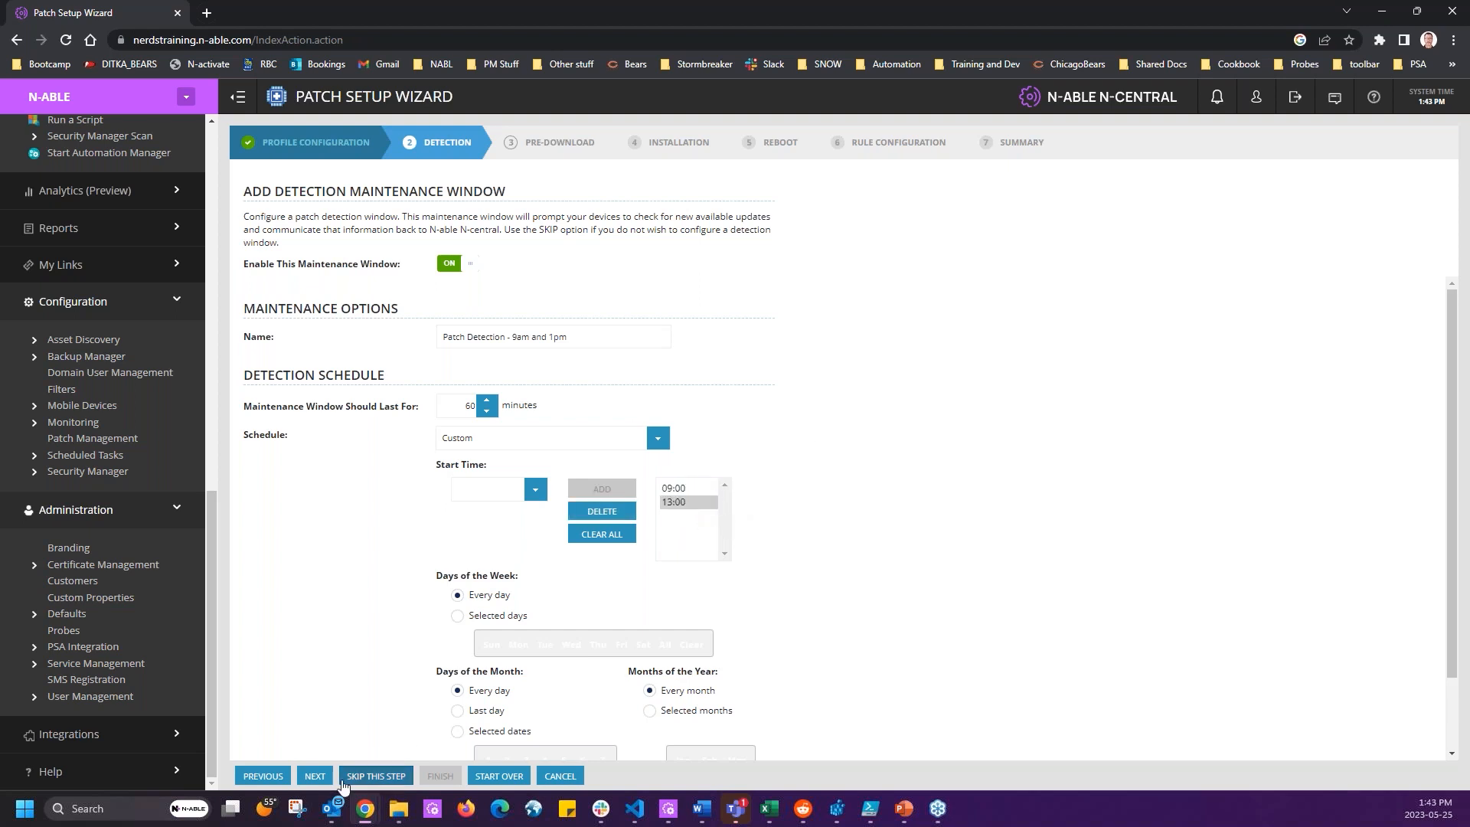
left_click(315, 775)
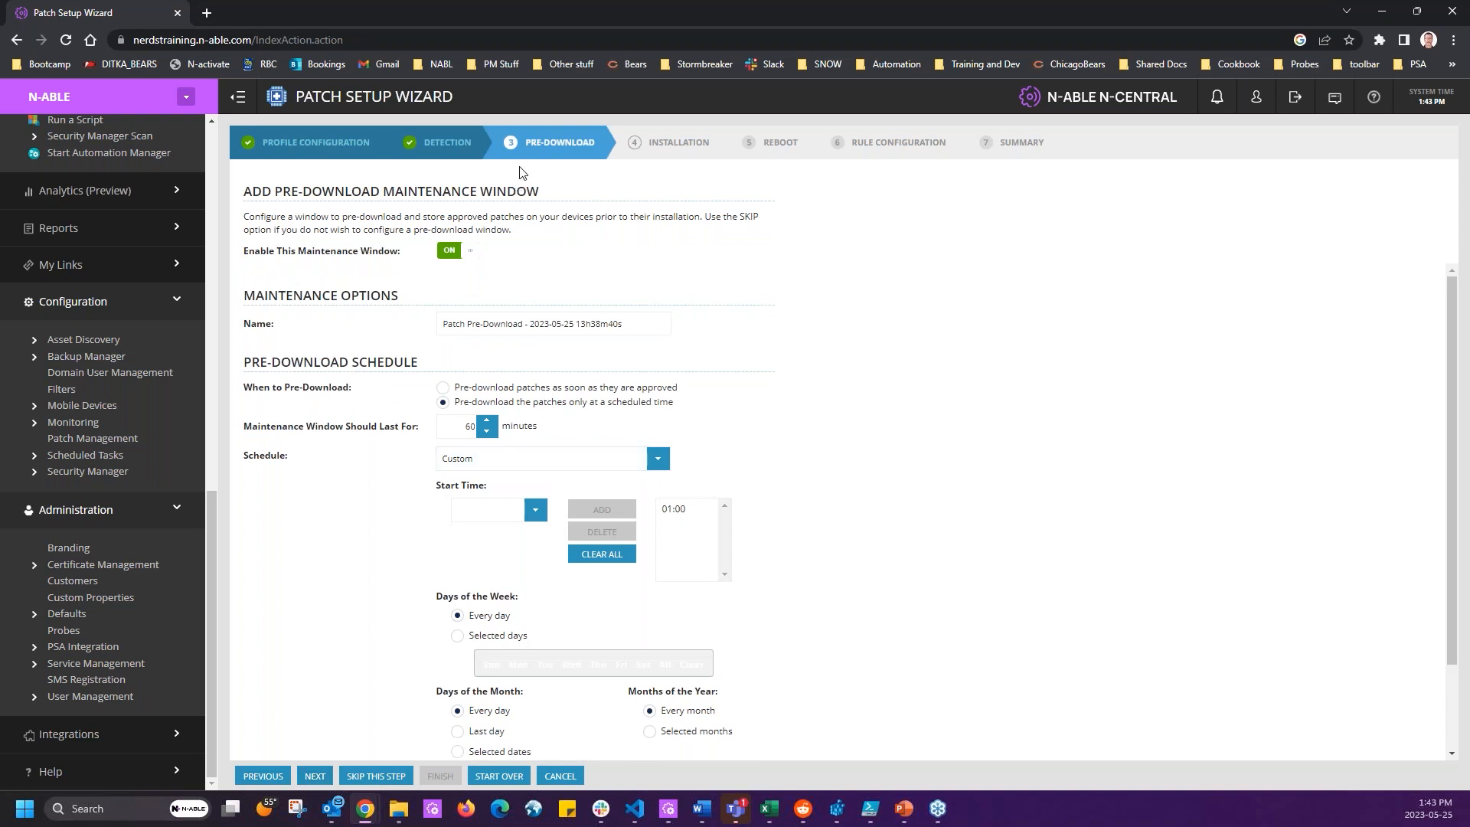
Set patches to pre-download only at a scheduled time and remove the default 01:00 start time.
left_click(448, 390)
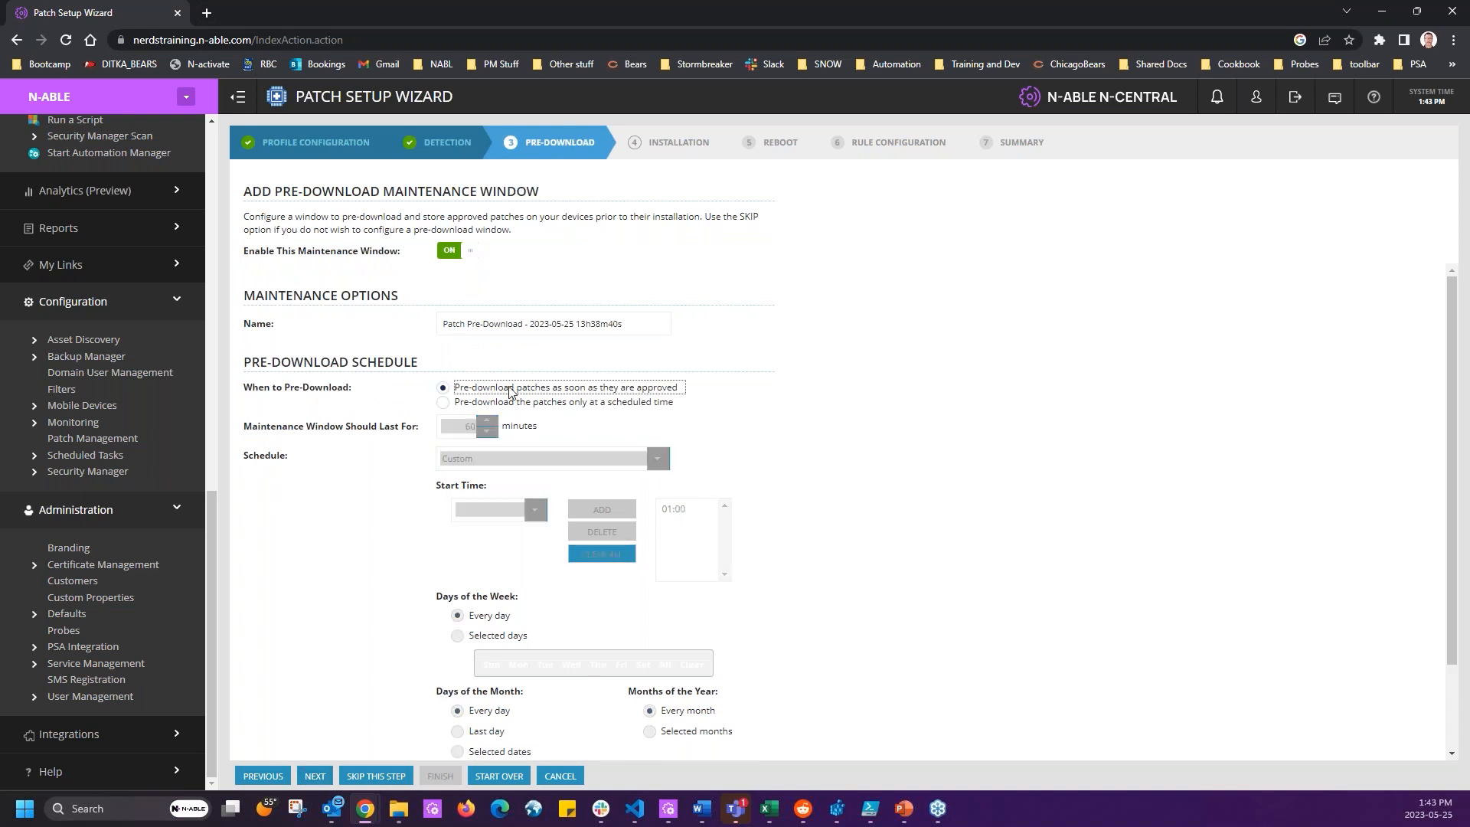
left_click_drag(649, 394, 670, 393)
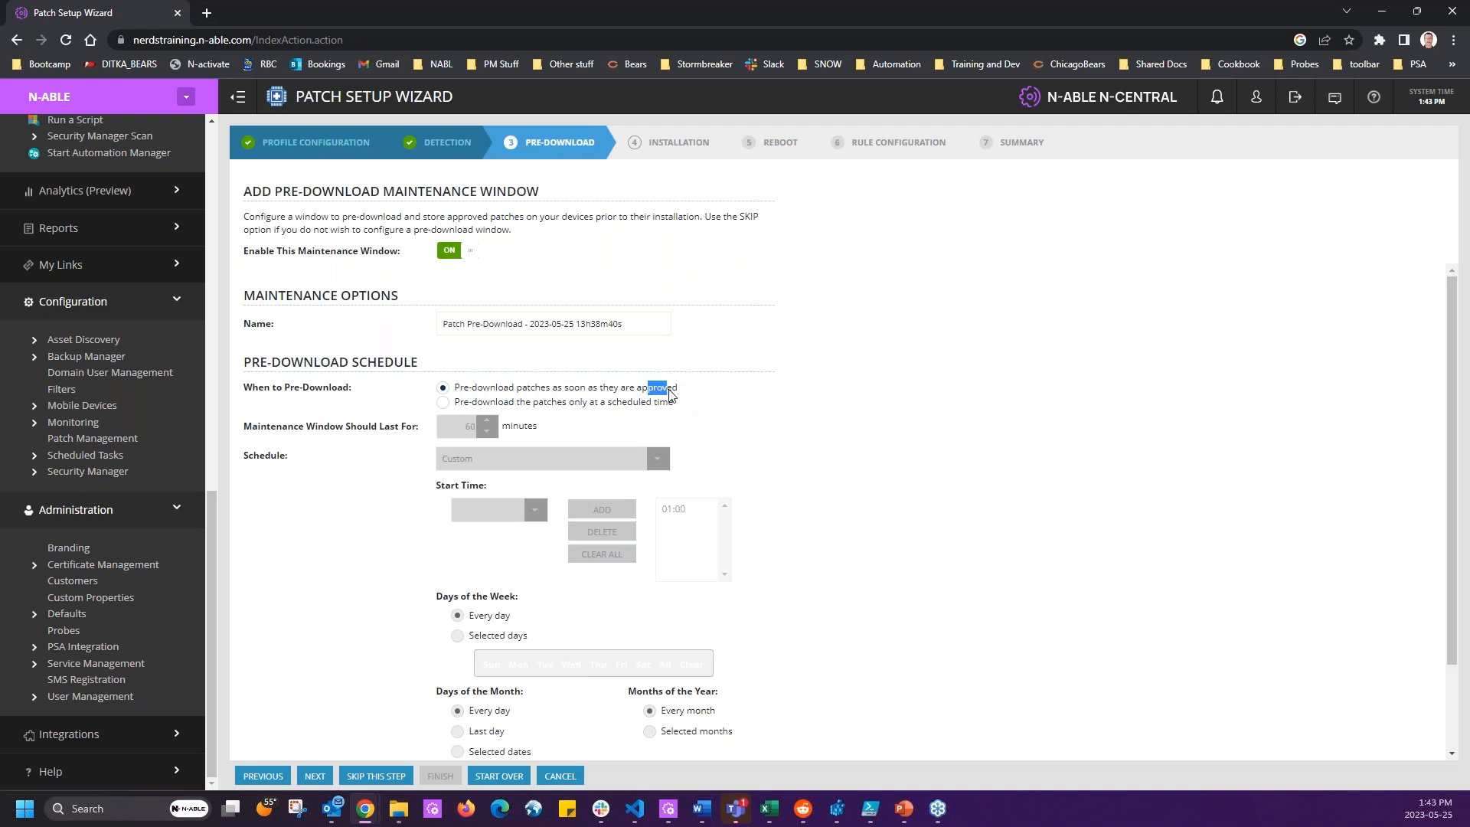
left_click(729, 389)
left_click(443, 404)
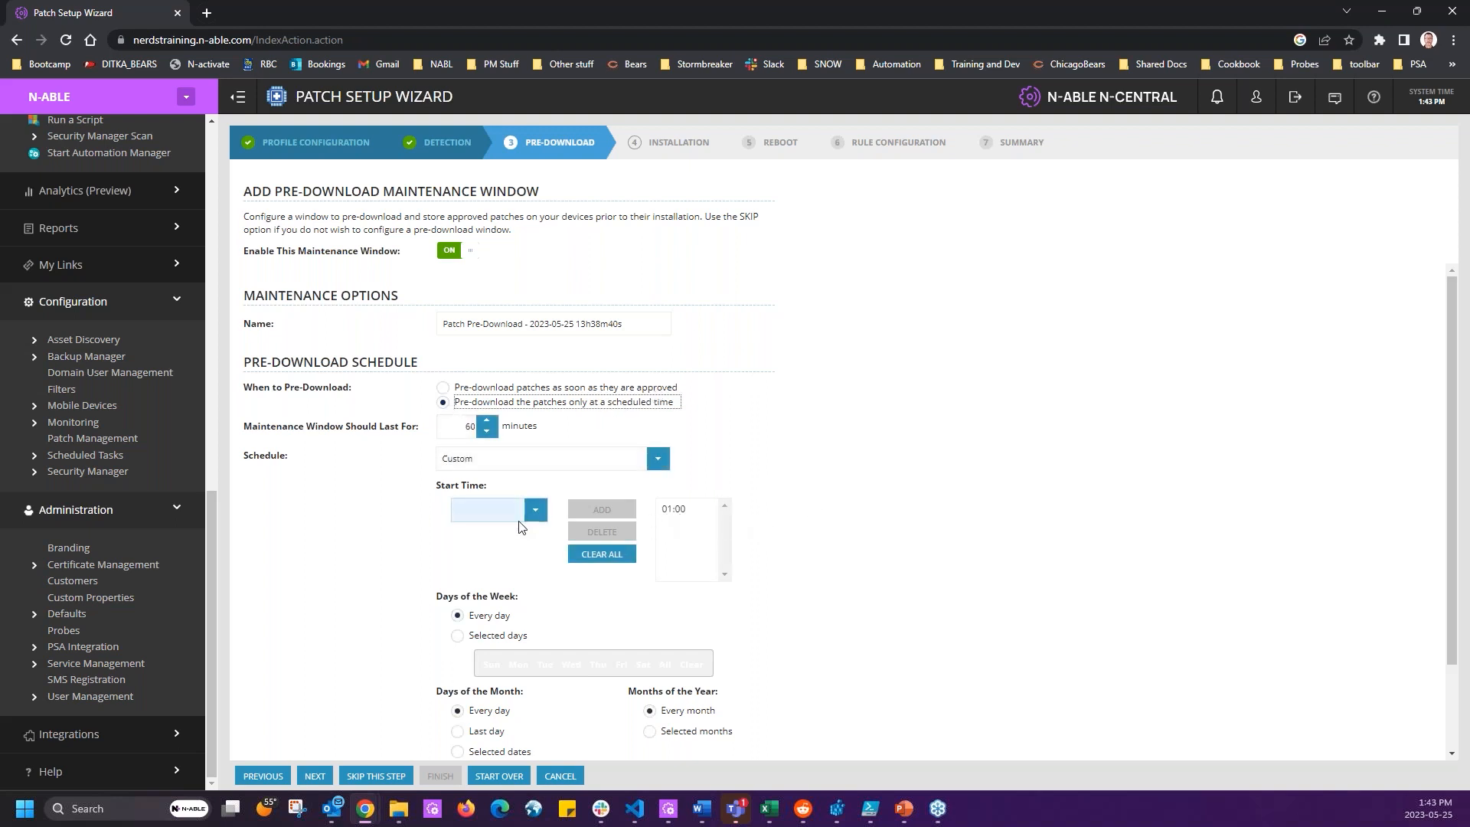
left_click(674, 510)
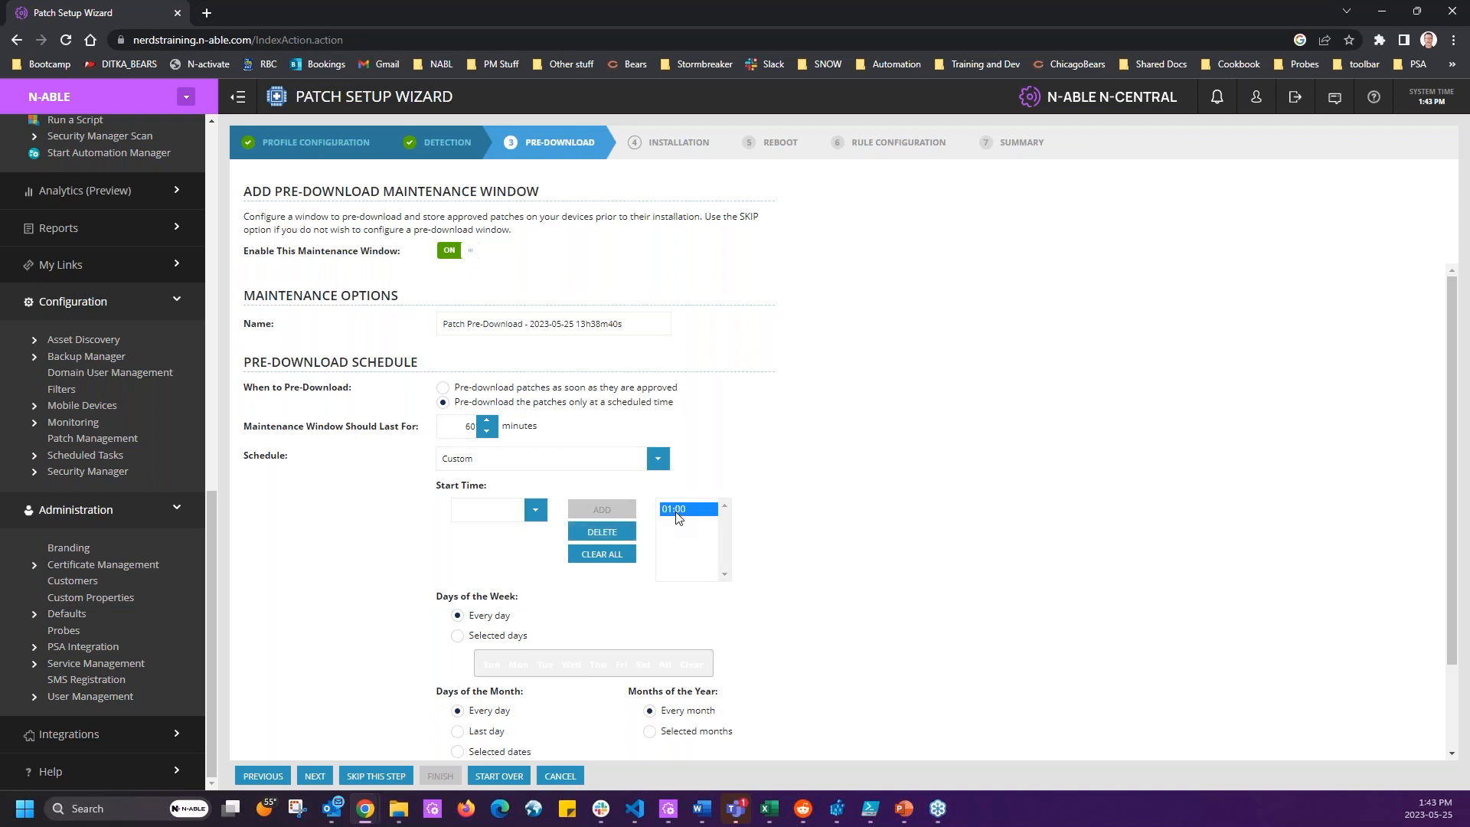
left_click(604, 531)
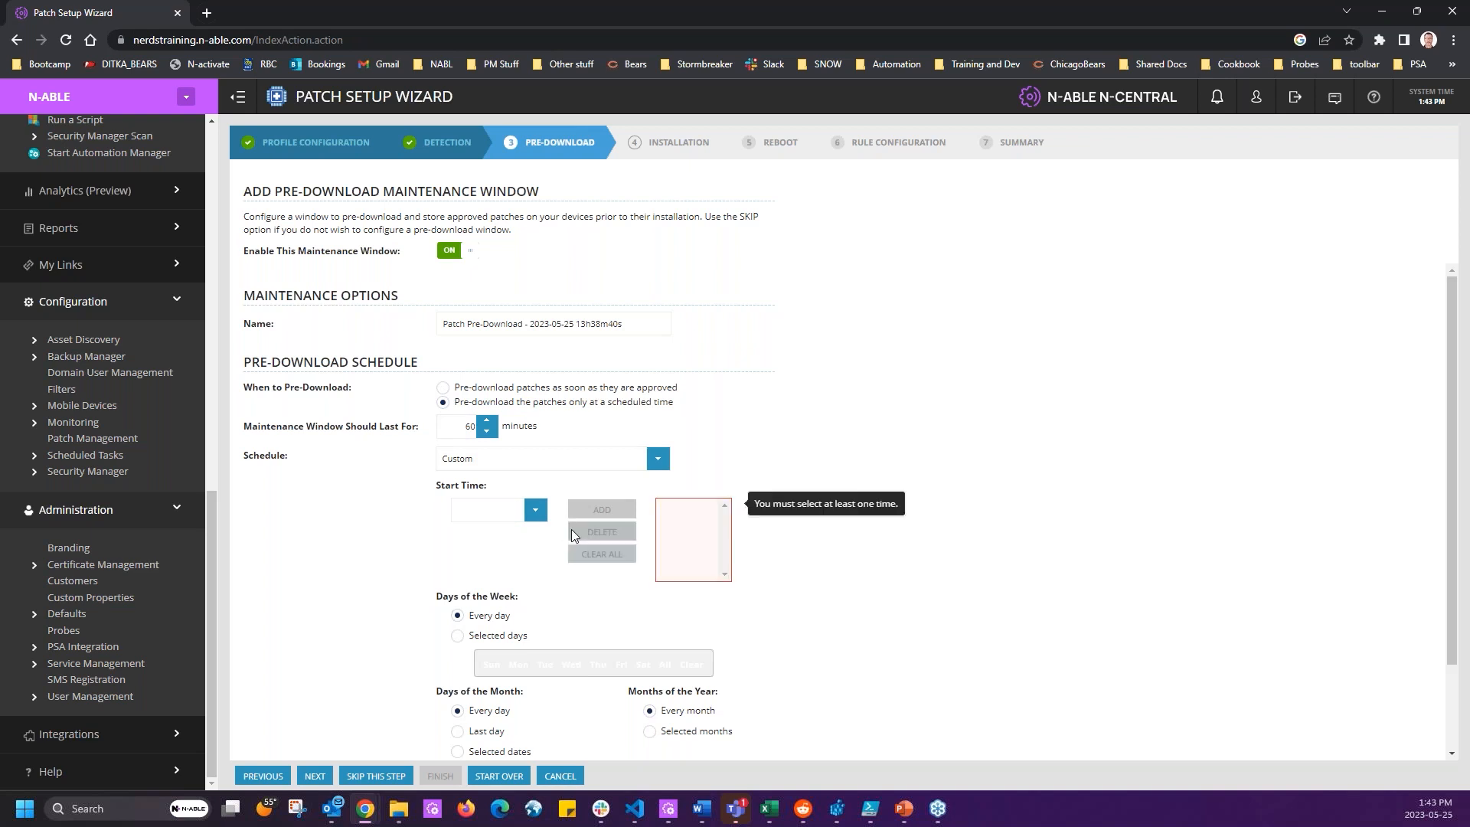
Add 10:00 and 14:00 as pre-download start times and continue to the Installation stage.
left_click(511, 509)
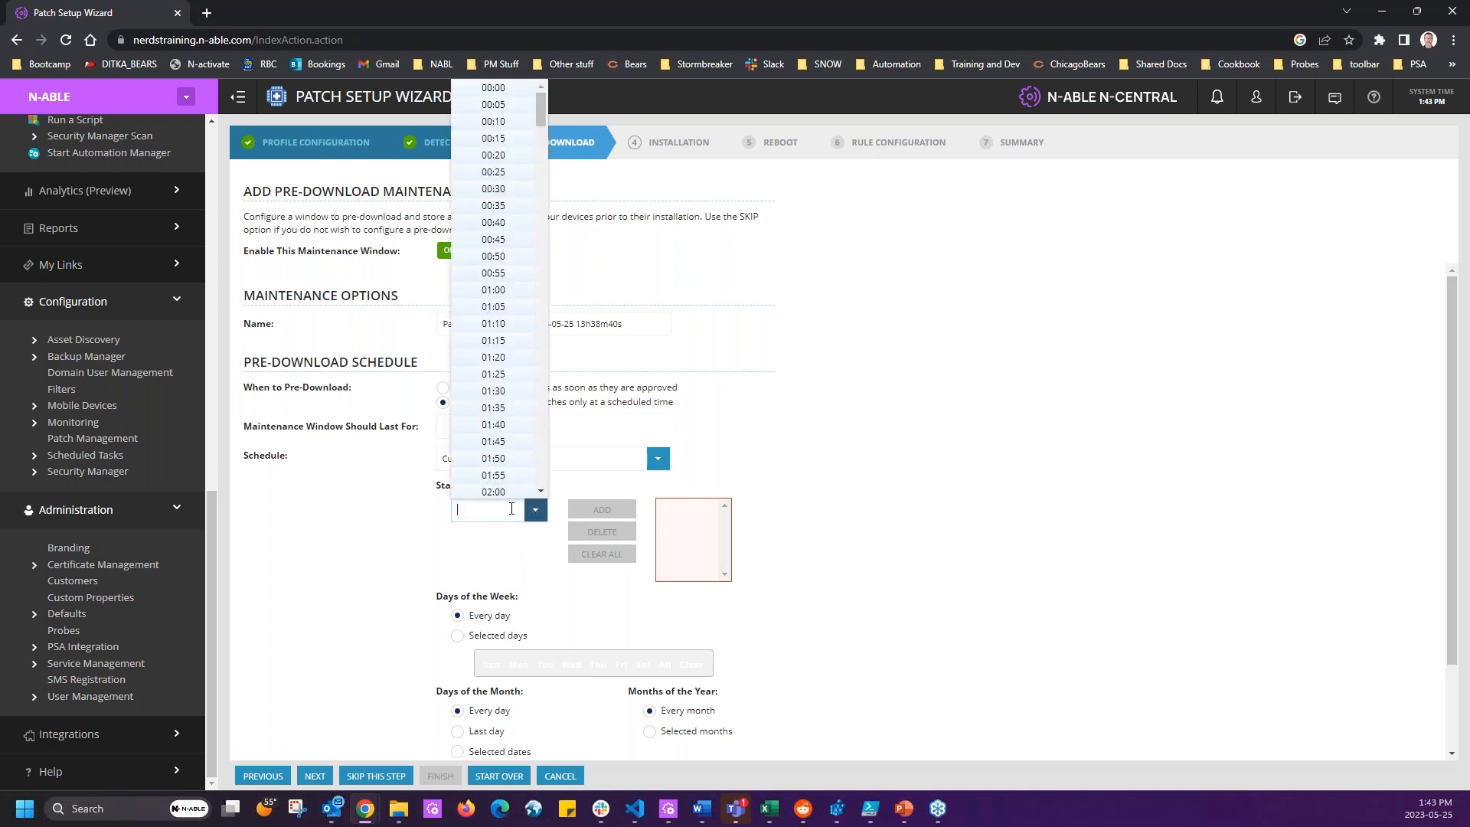
type("10")
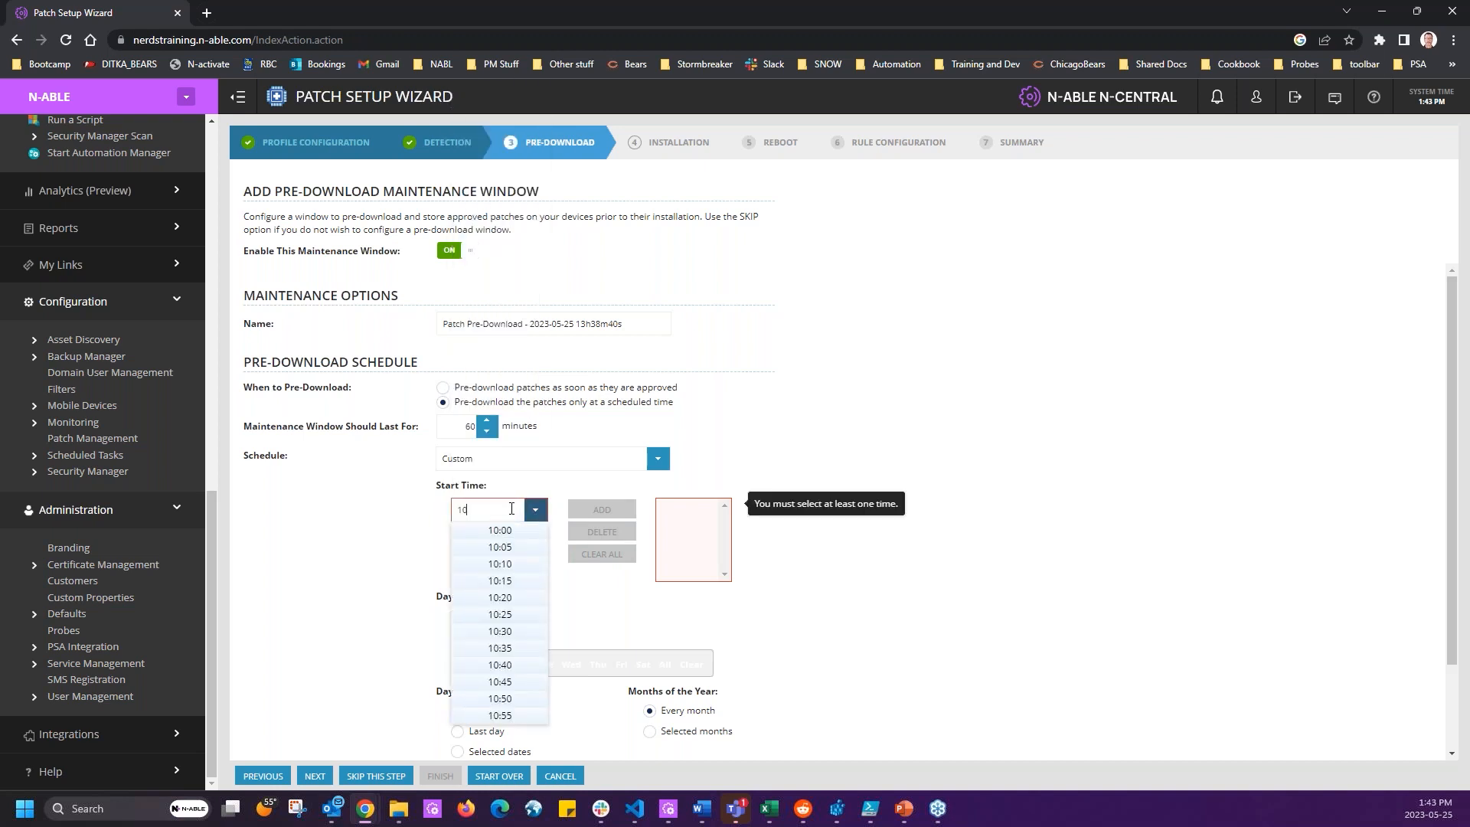
left_click(499, 529)
left_click(602, 509)
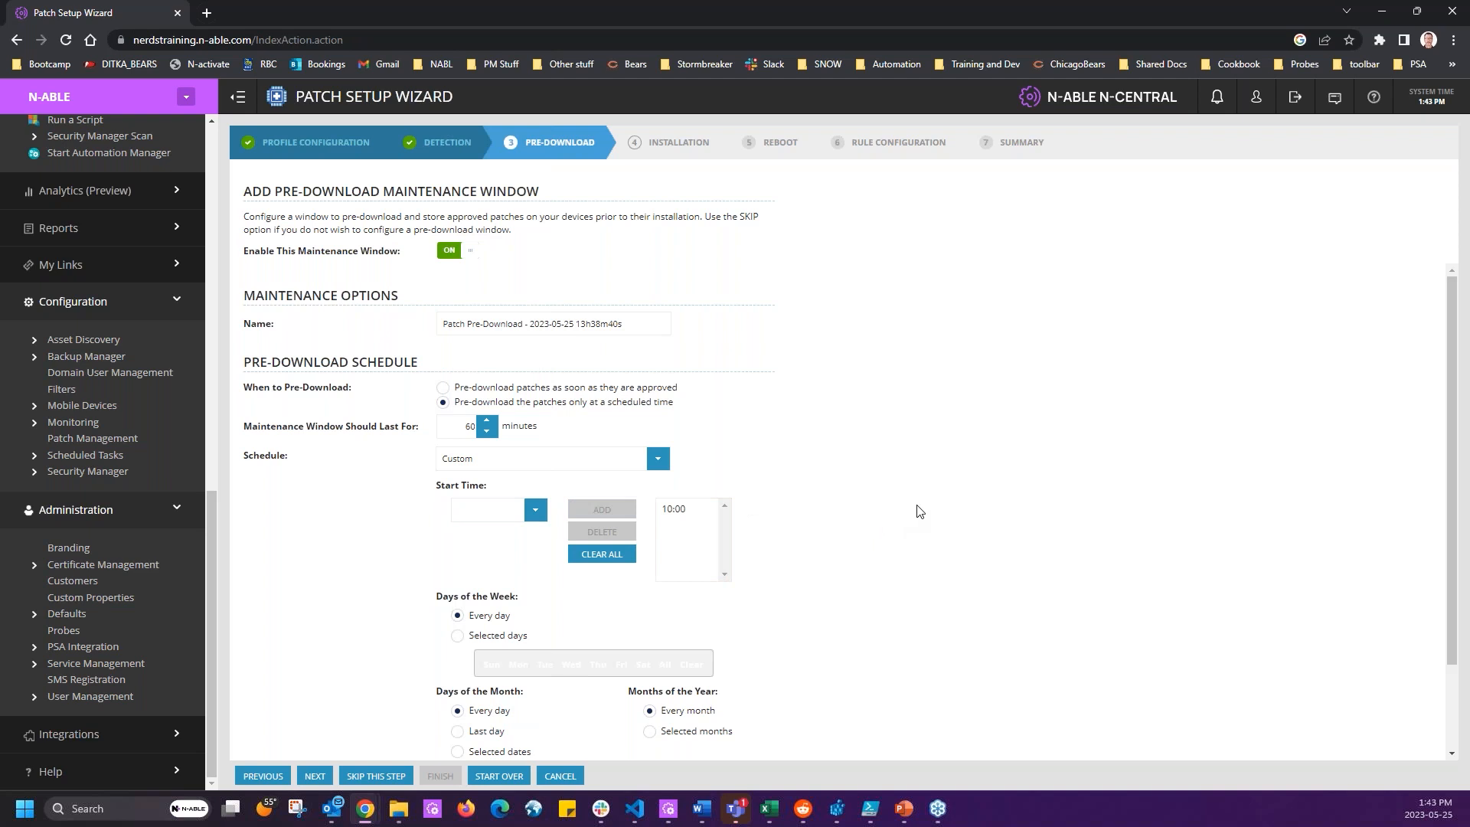
left_click(486, 509)
type("14")
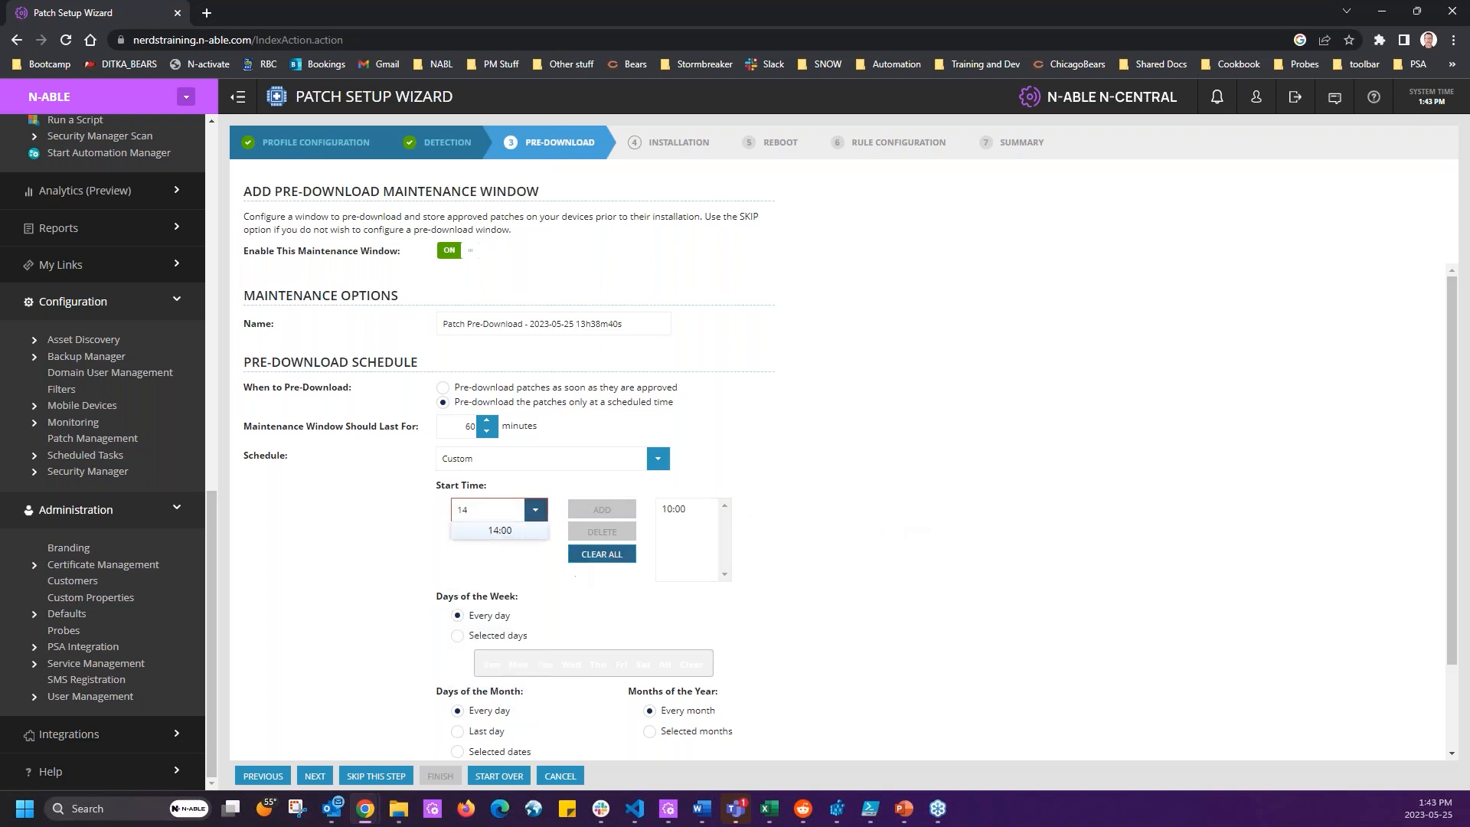
left_click(495, 532)
left_click(609, 510)
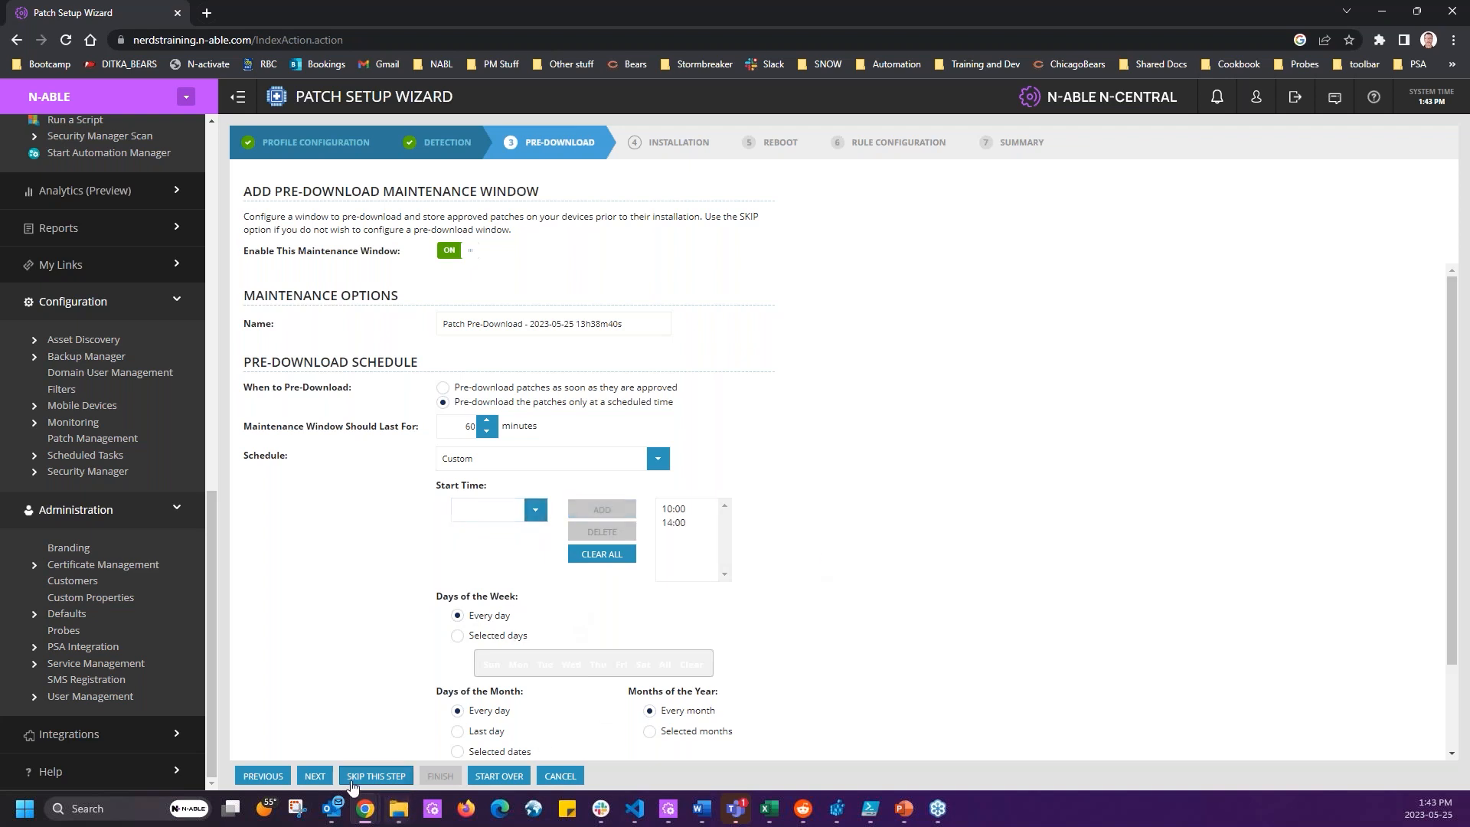
left_click(314, 777)
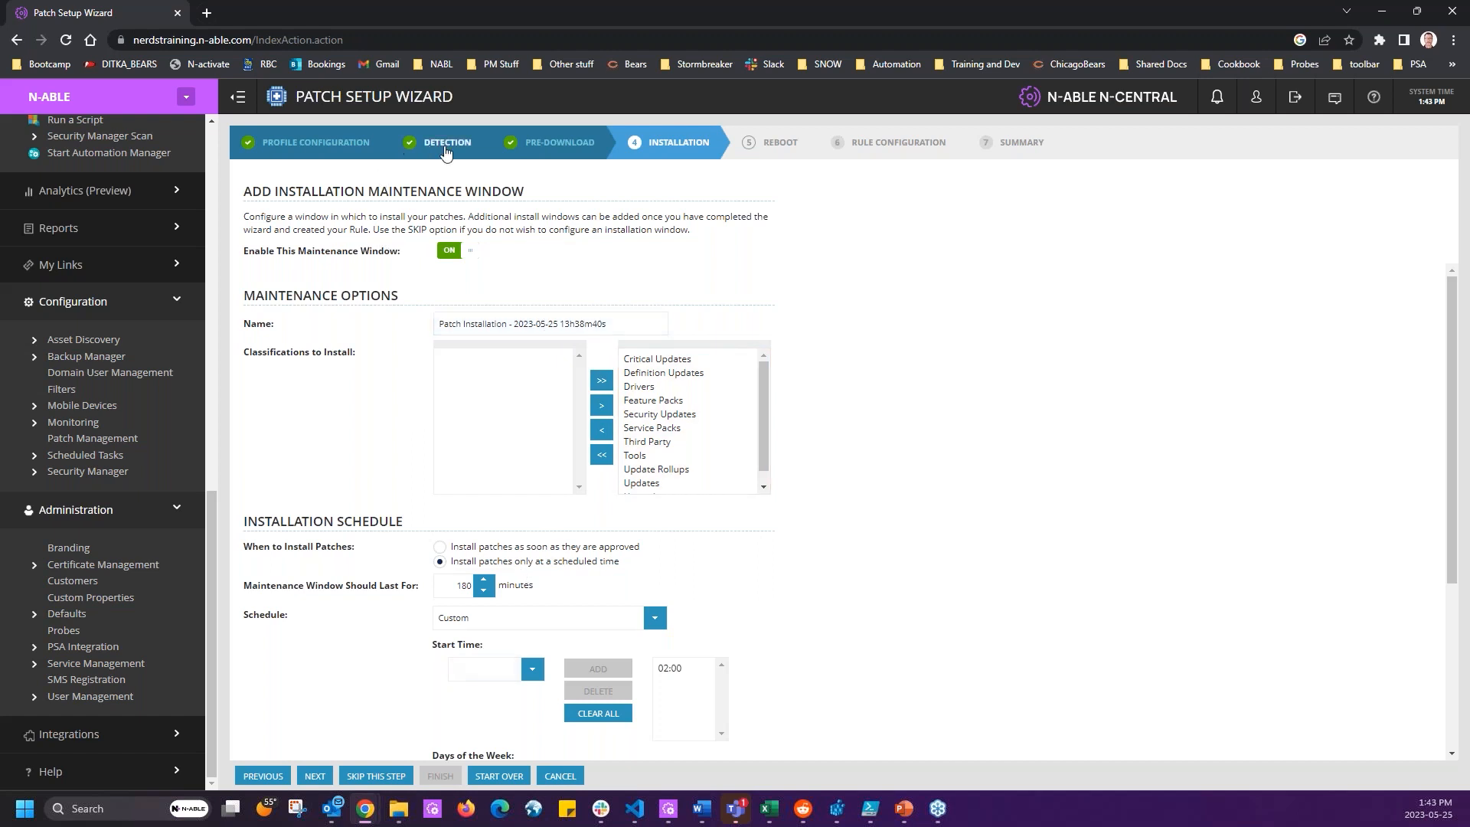
Return to the Pre-Download stage, name its maintenance window "Patch Pre-Download - 10am and 2pm", and go on to Installation.
left_click(561, 148)
left_click_drag(533, 325, 756, 328)
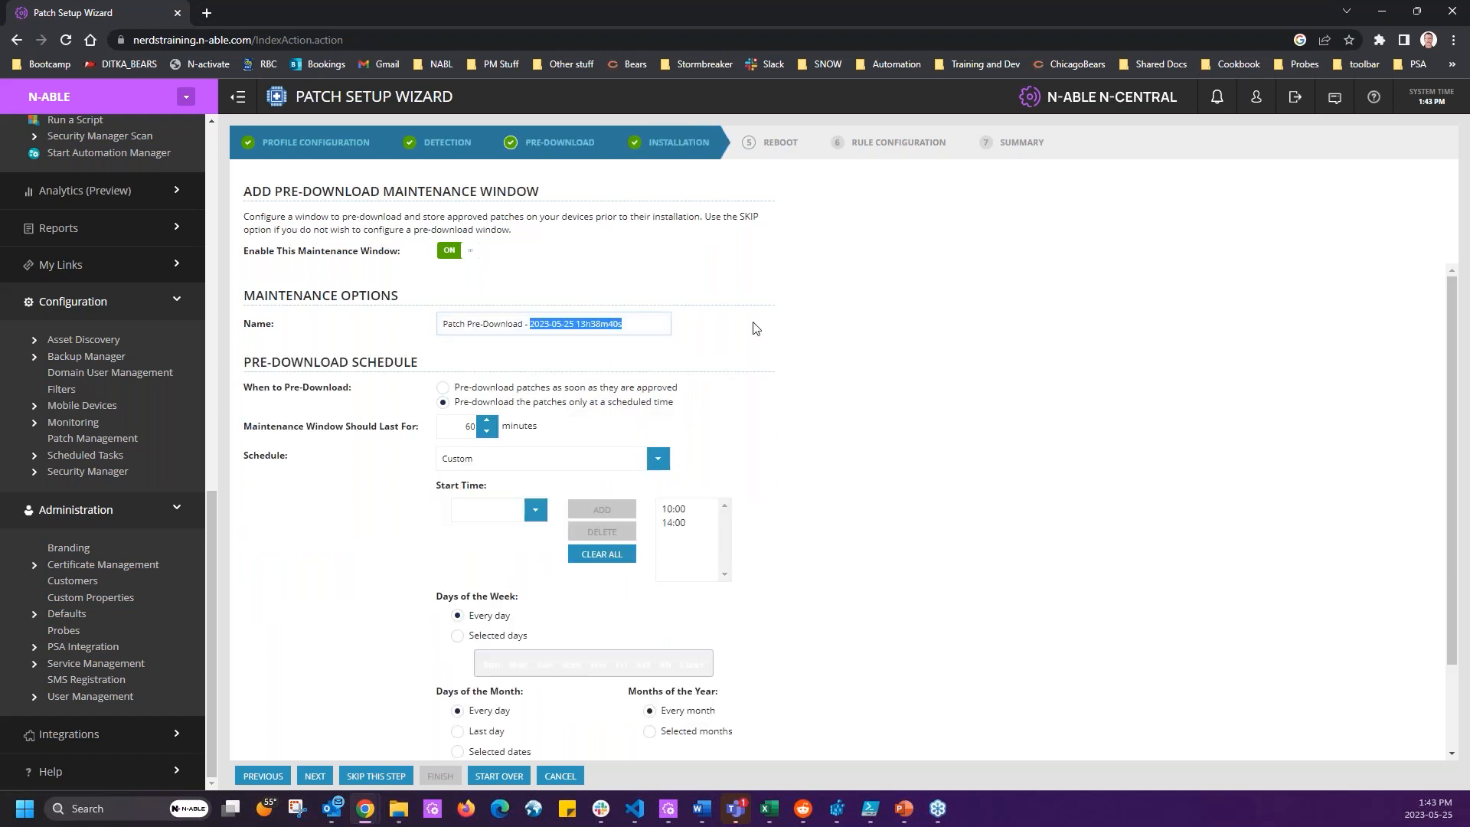
type("10am and 2p")
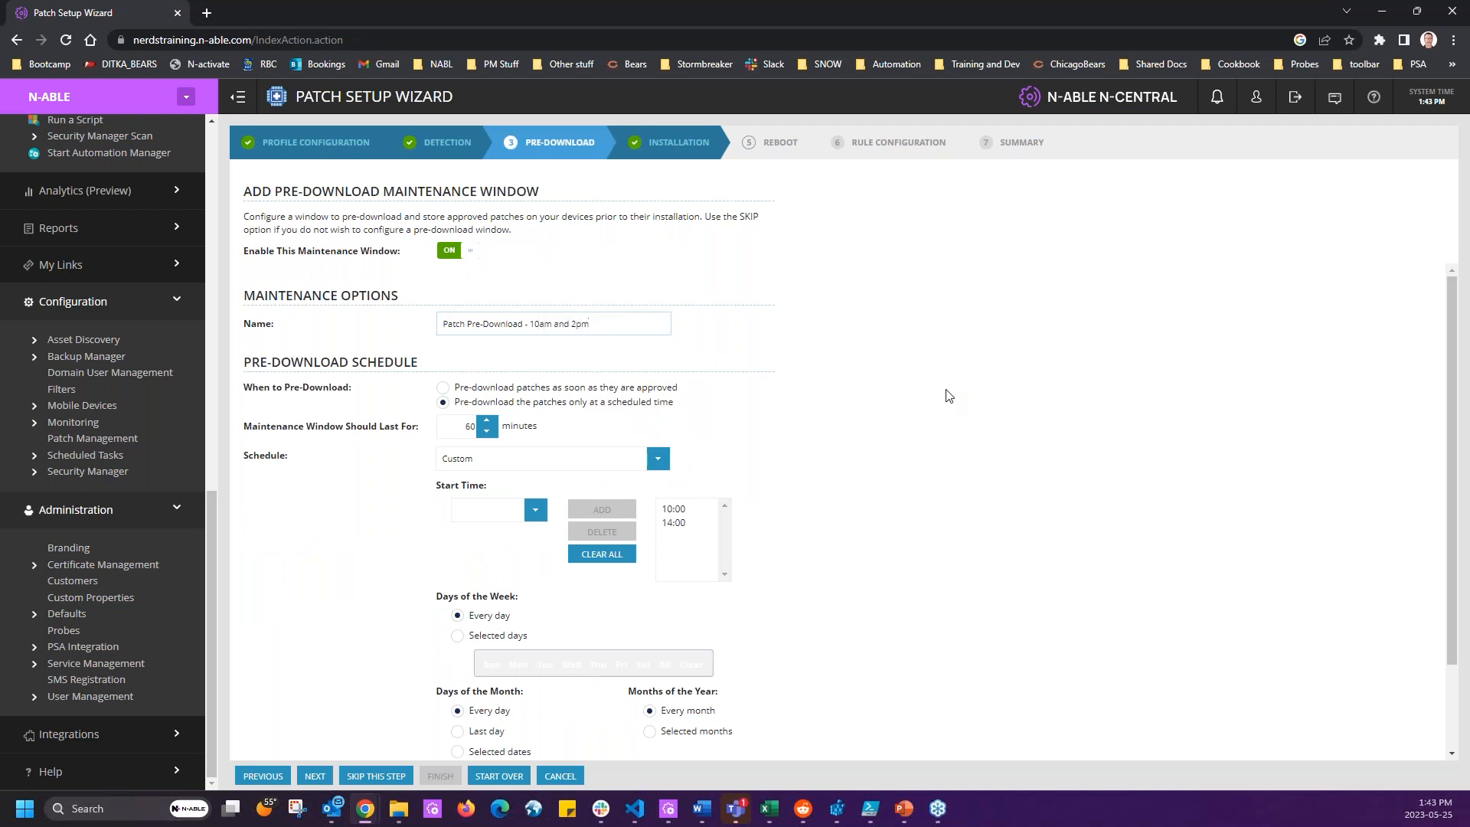
left_click(324, 780)
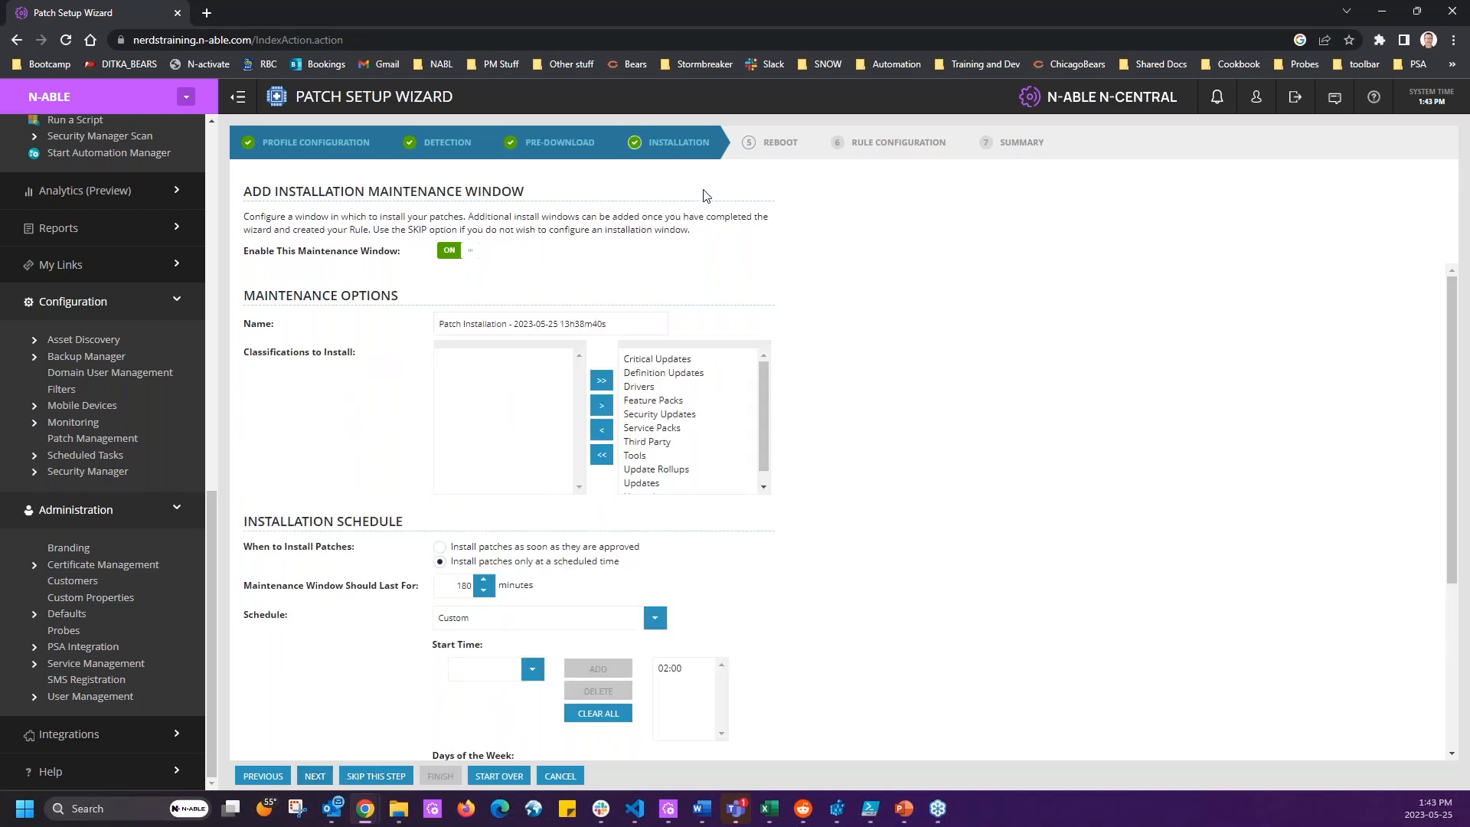
Review the update classifications to install and exclude Drivers, Service Packs and Tools from the installation window.
left_click(663, 360)
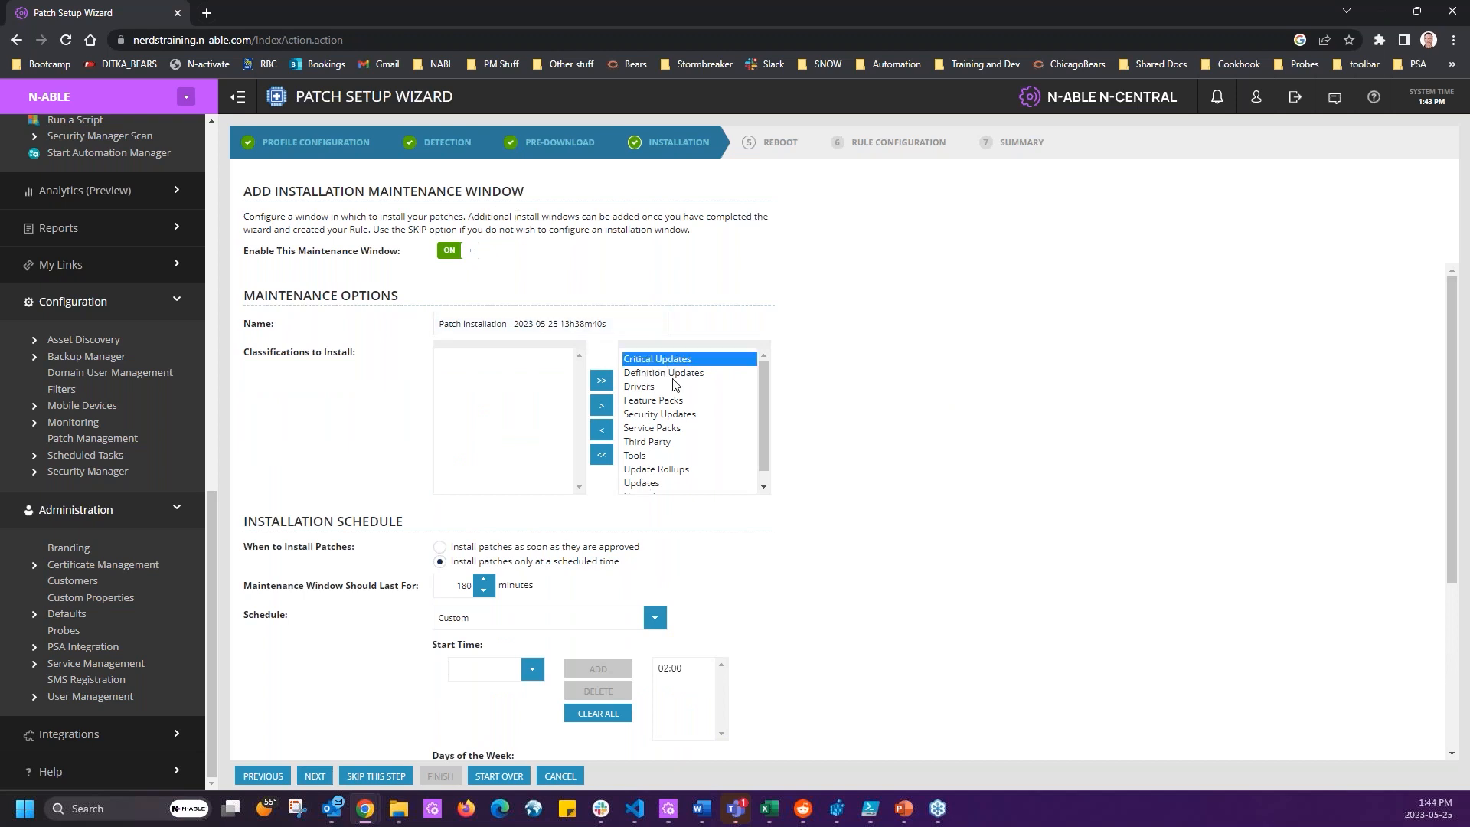
scroll(684, 421, "down", 1)
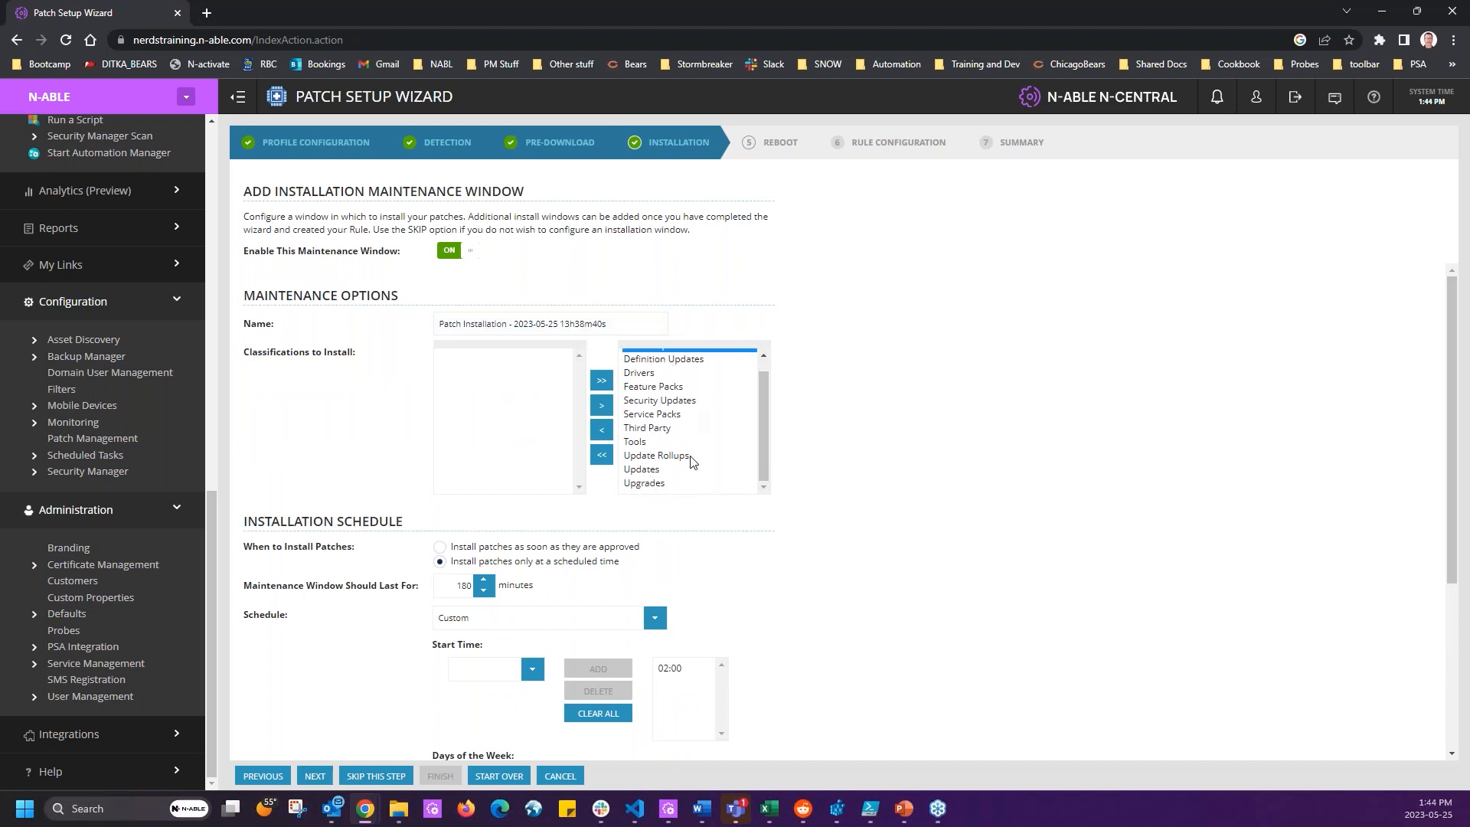
left_click(675, 483, "shift")
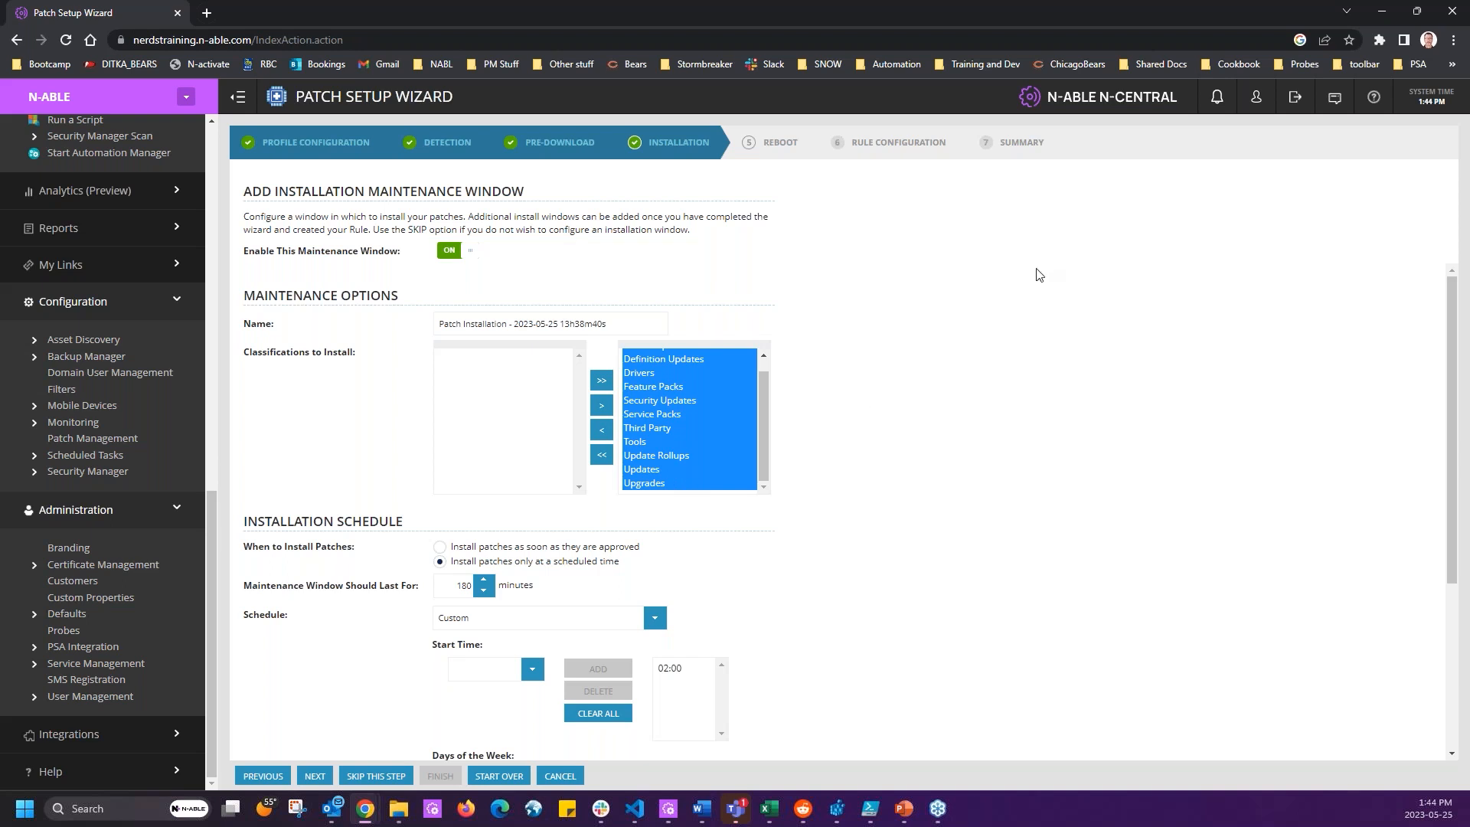
scroll(670, 413, "up", 1)
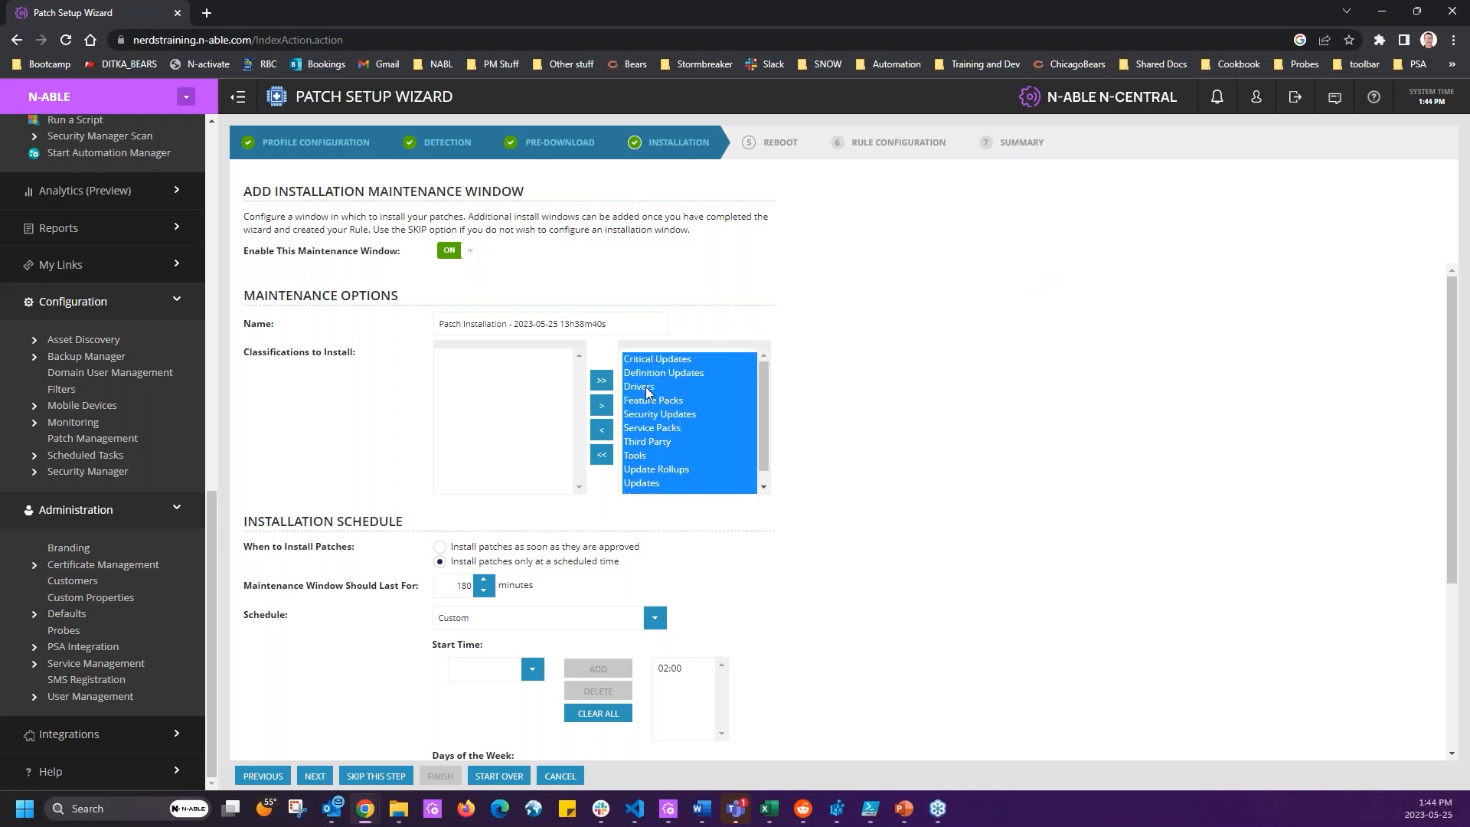
left_click(651, 387)
left_click(601, 429)
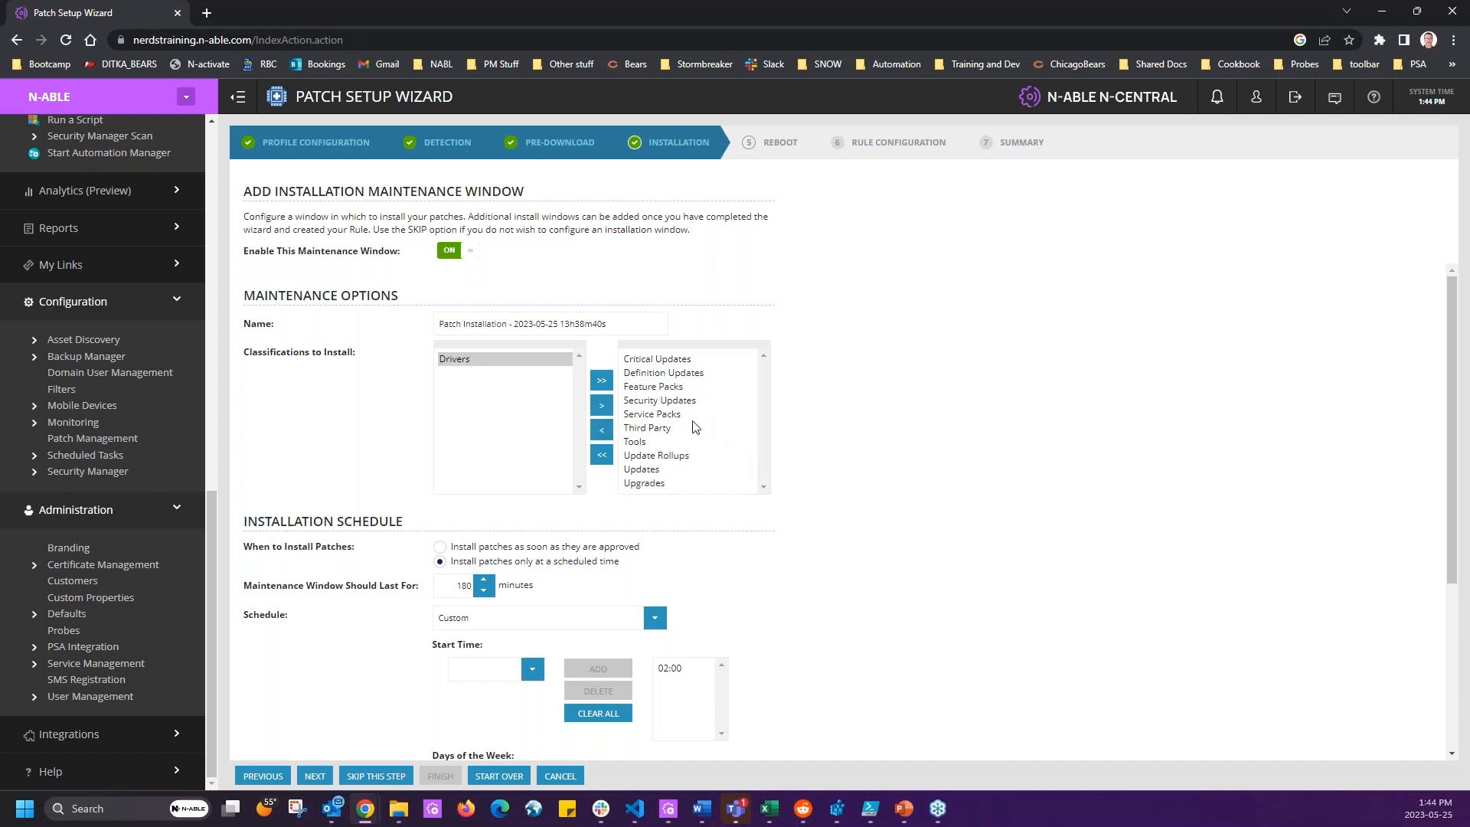
left_click(652, 414)
left_click(602, 431)
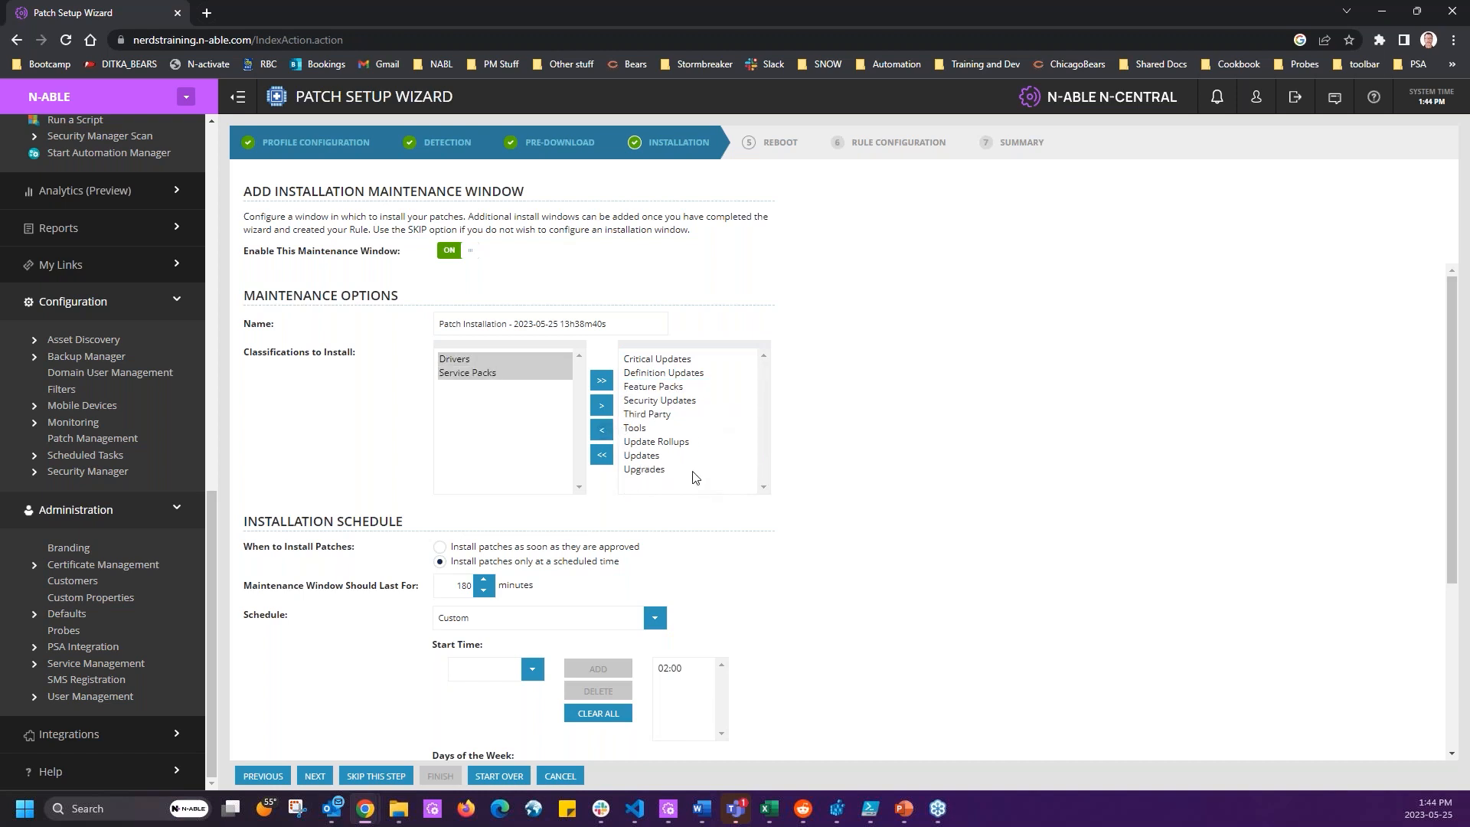
left_click(641, 428)
left_click(602, 430)
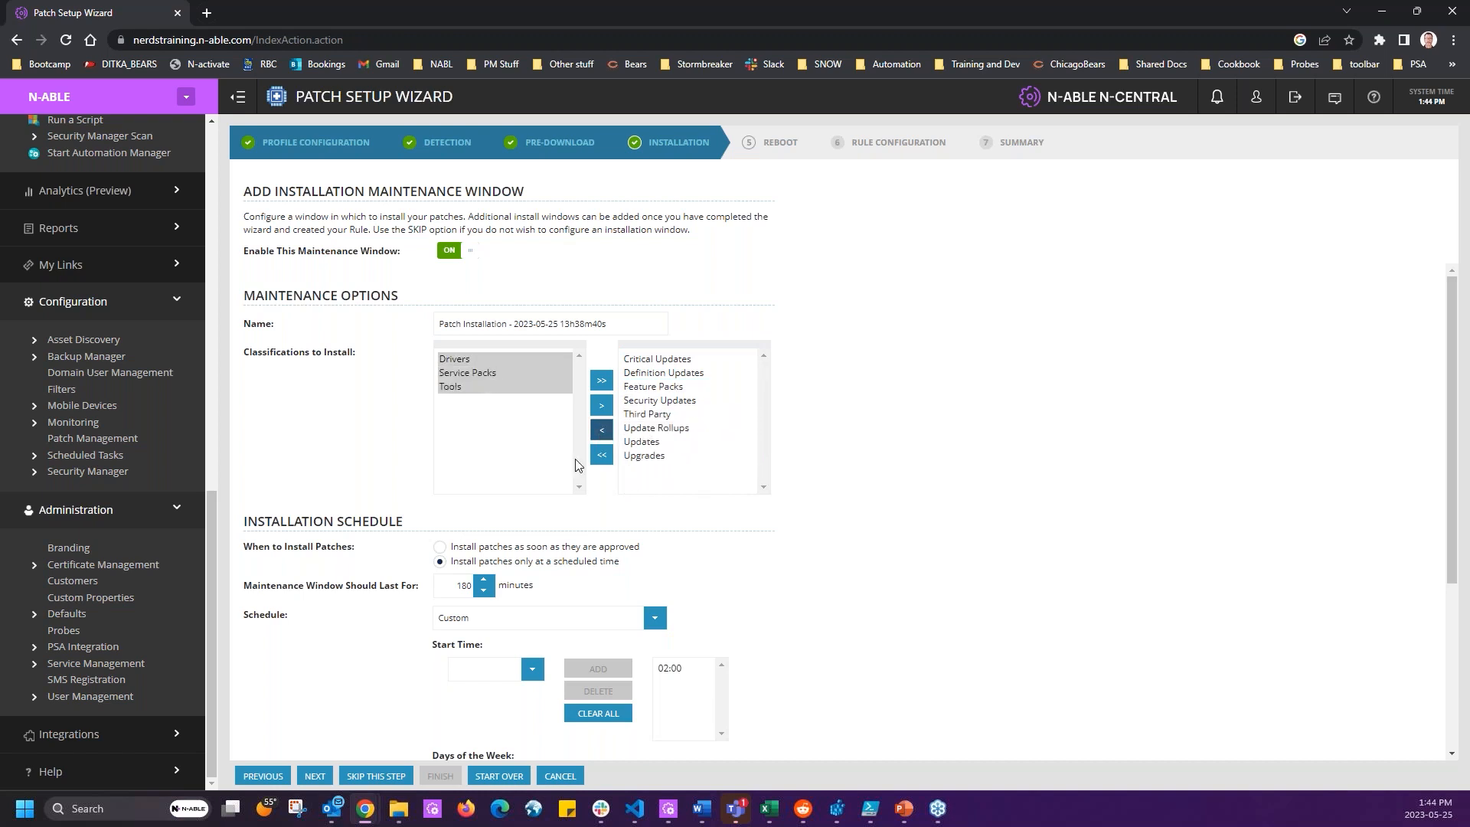
Try installing patches as soon as they are approved and return to installing only at a scheduled time.
left_click_drag(655, 360, 653, 386)
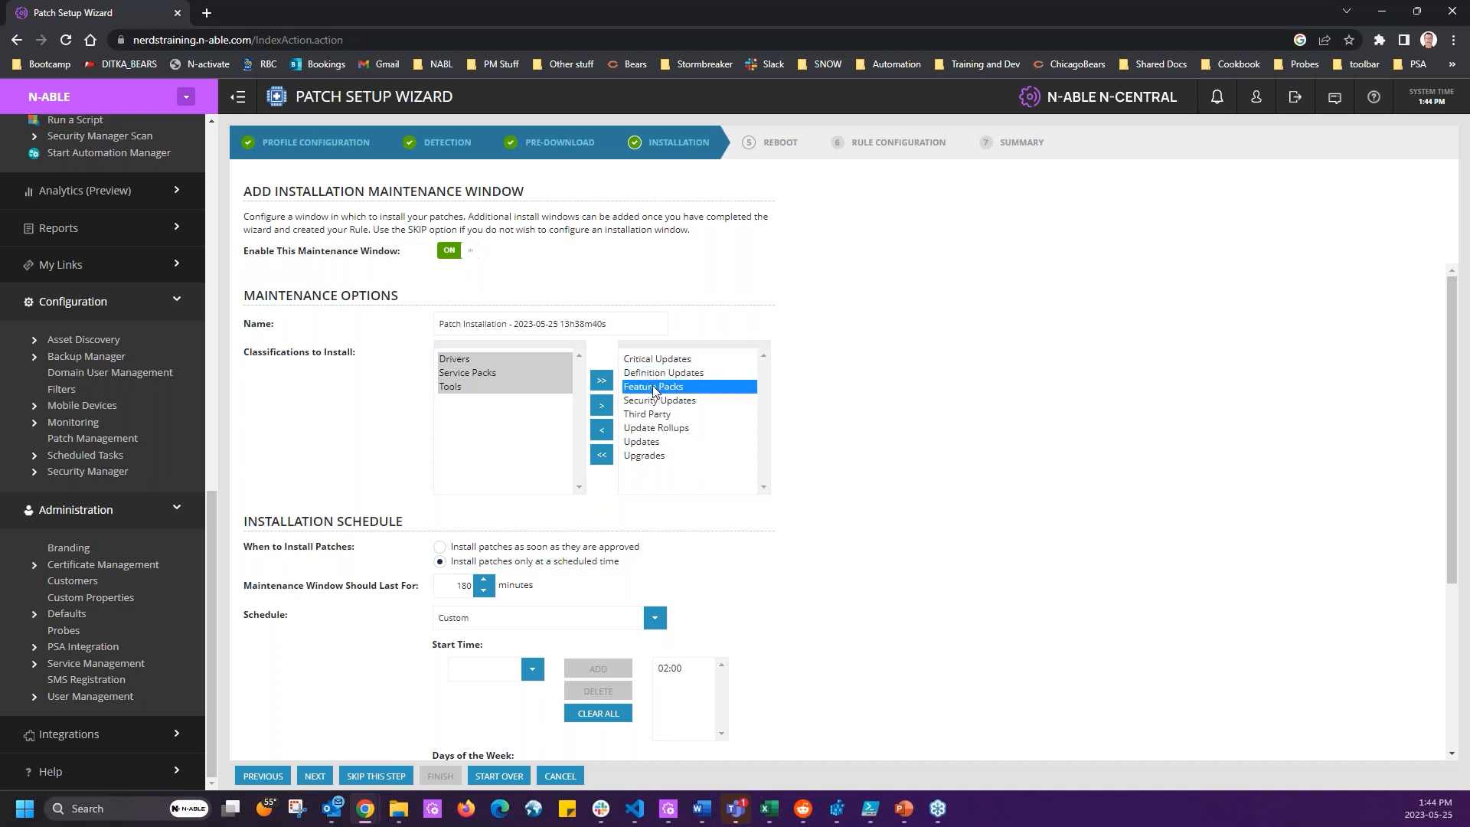
scroll(276, 425, "down", 3)
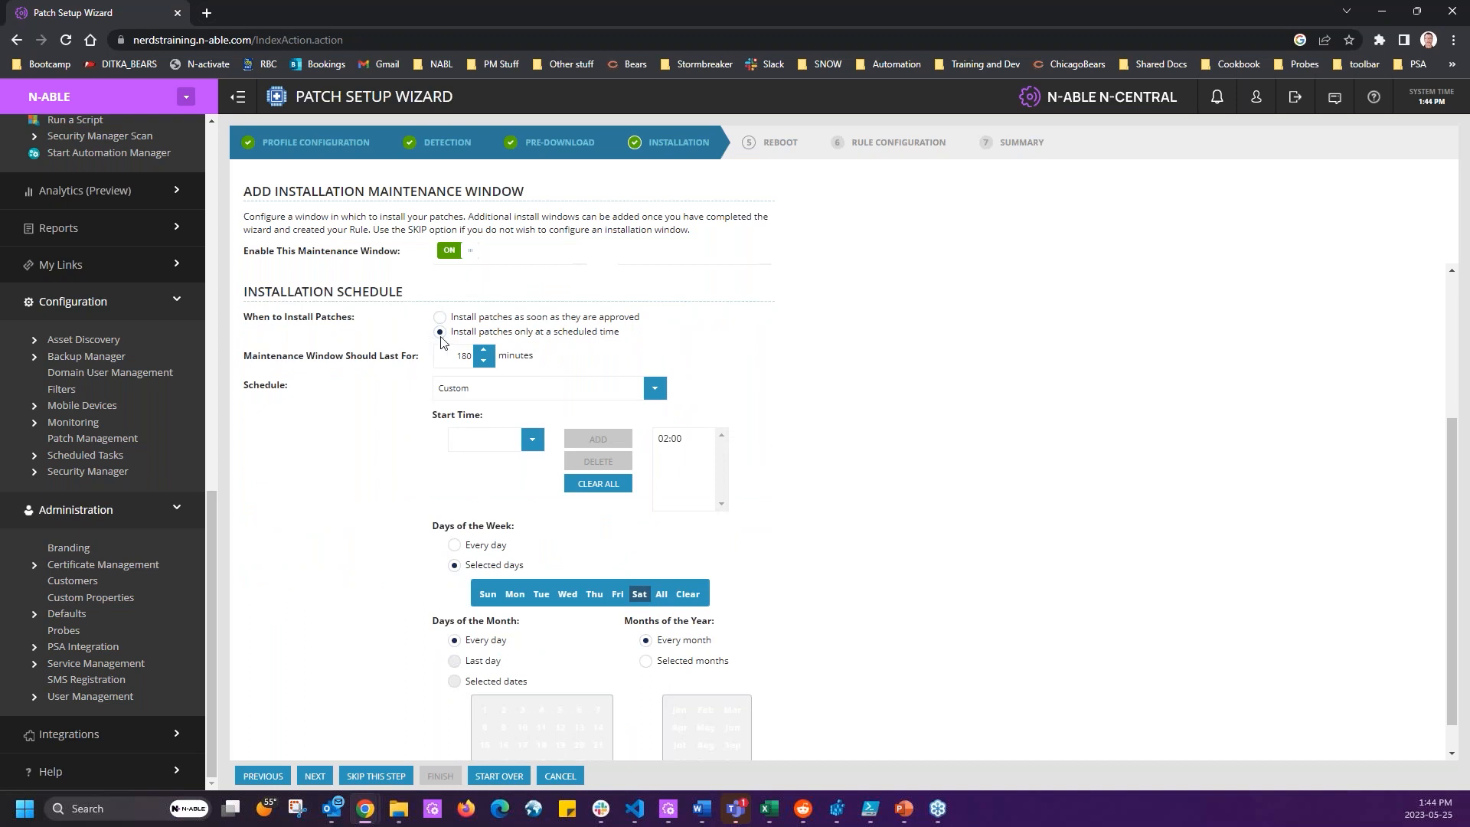
left_click(458, 321)
left_click_drag(454, 318, 657, 315)
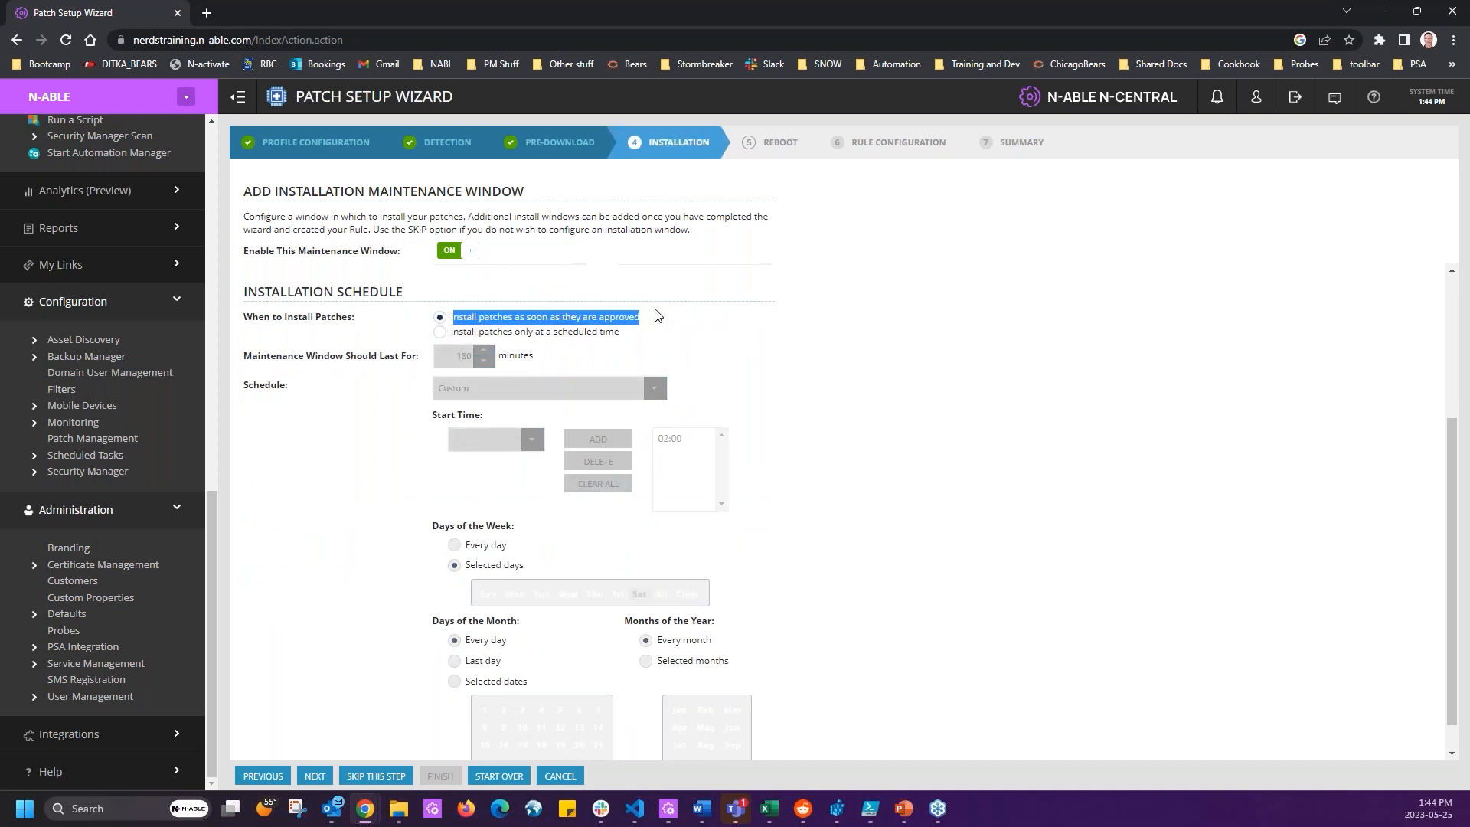
left_click(440, 333)
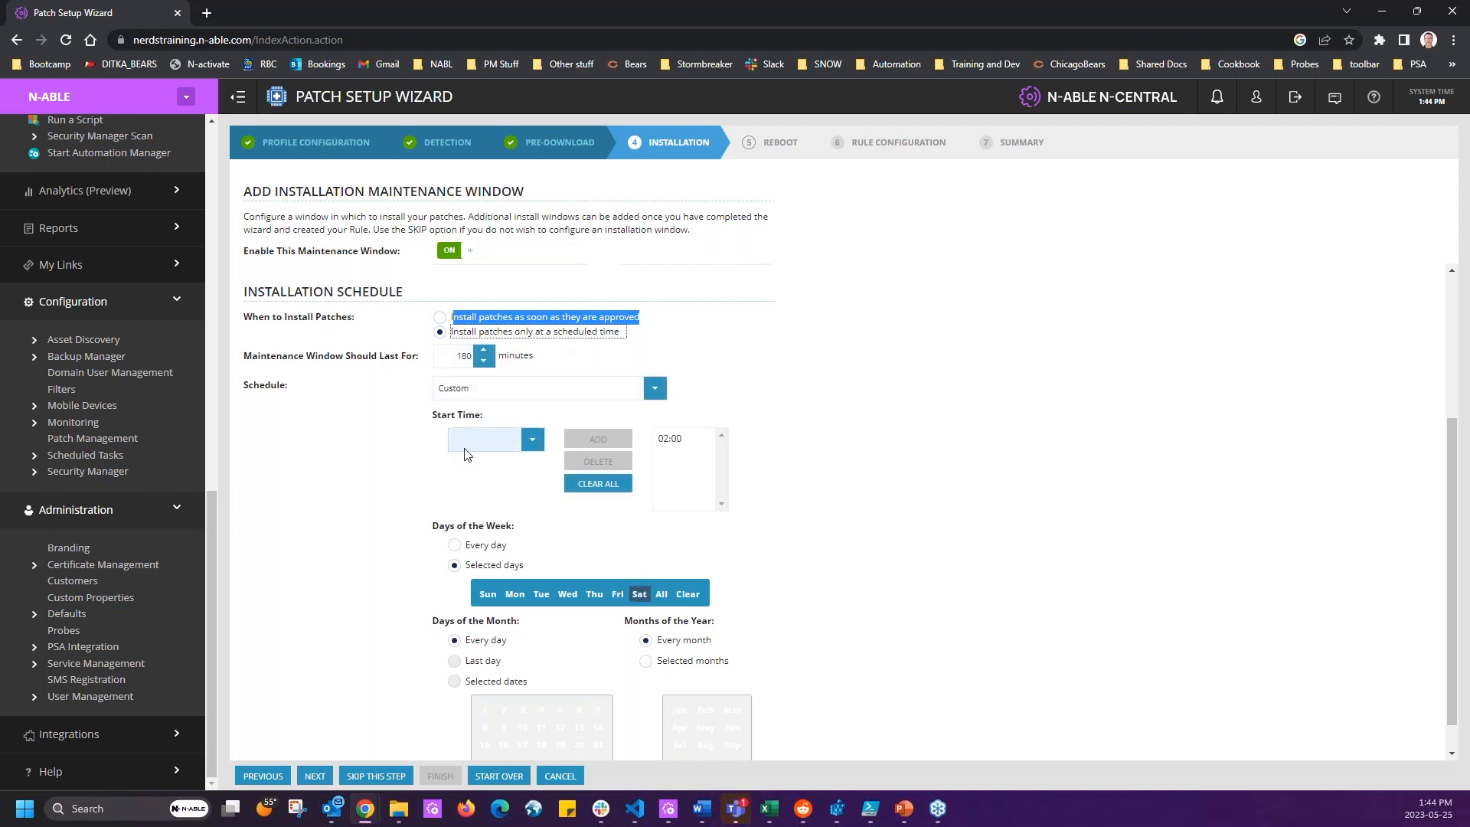
Replace the default 02:00 installation start time with 11:00 and 15:00.
left_click(682, 439)
left_click(598, 460)
left_click(472, 432)
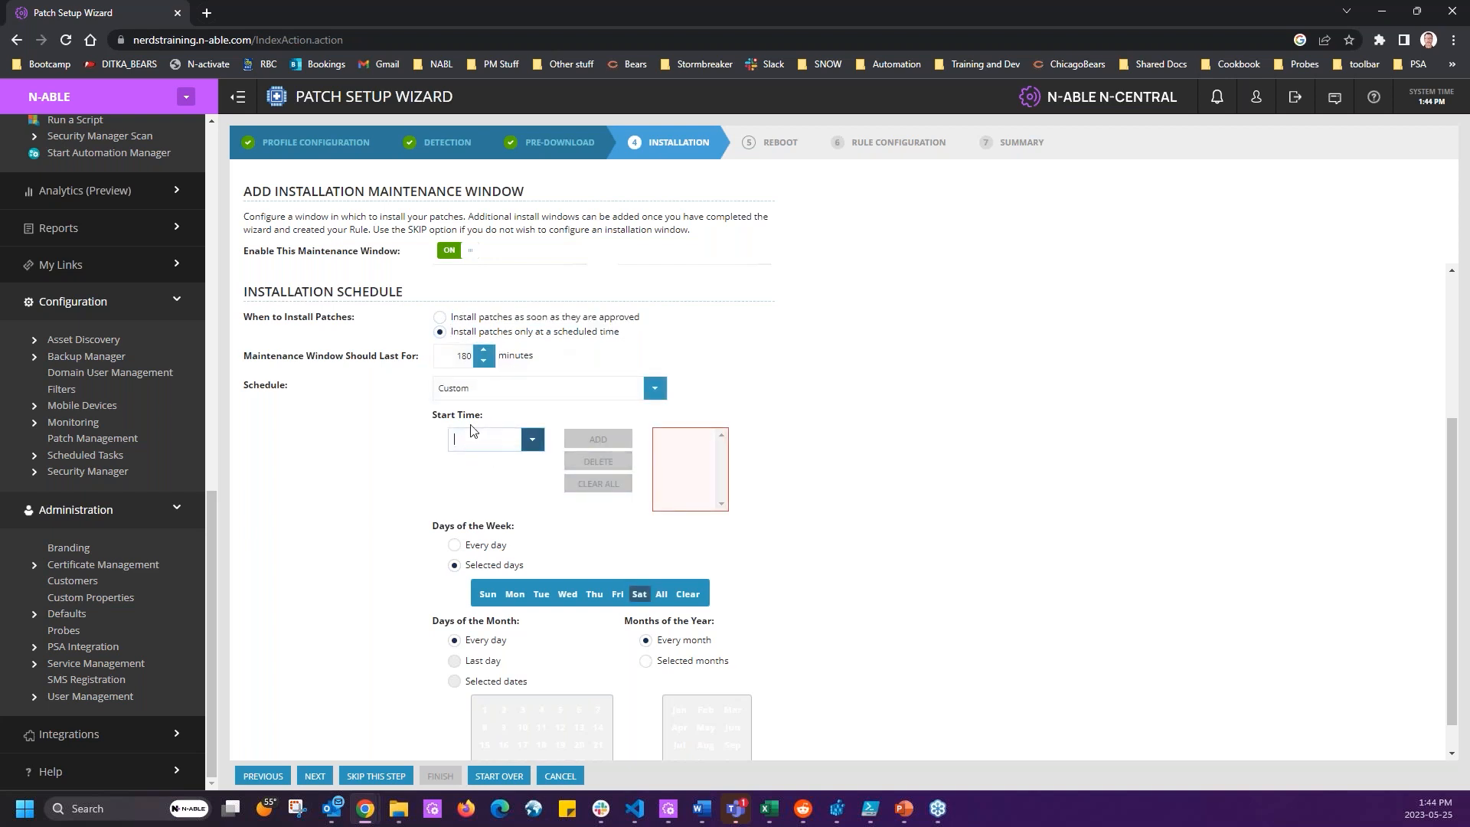
type("11")
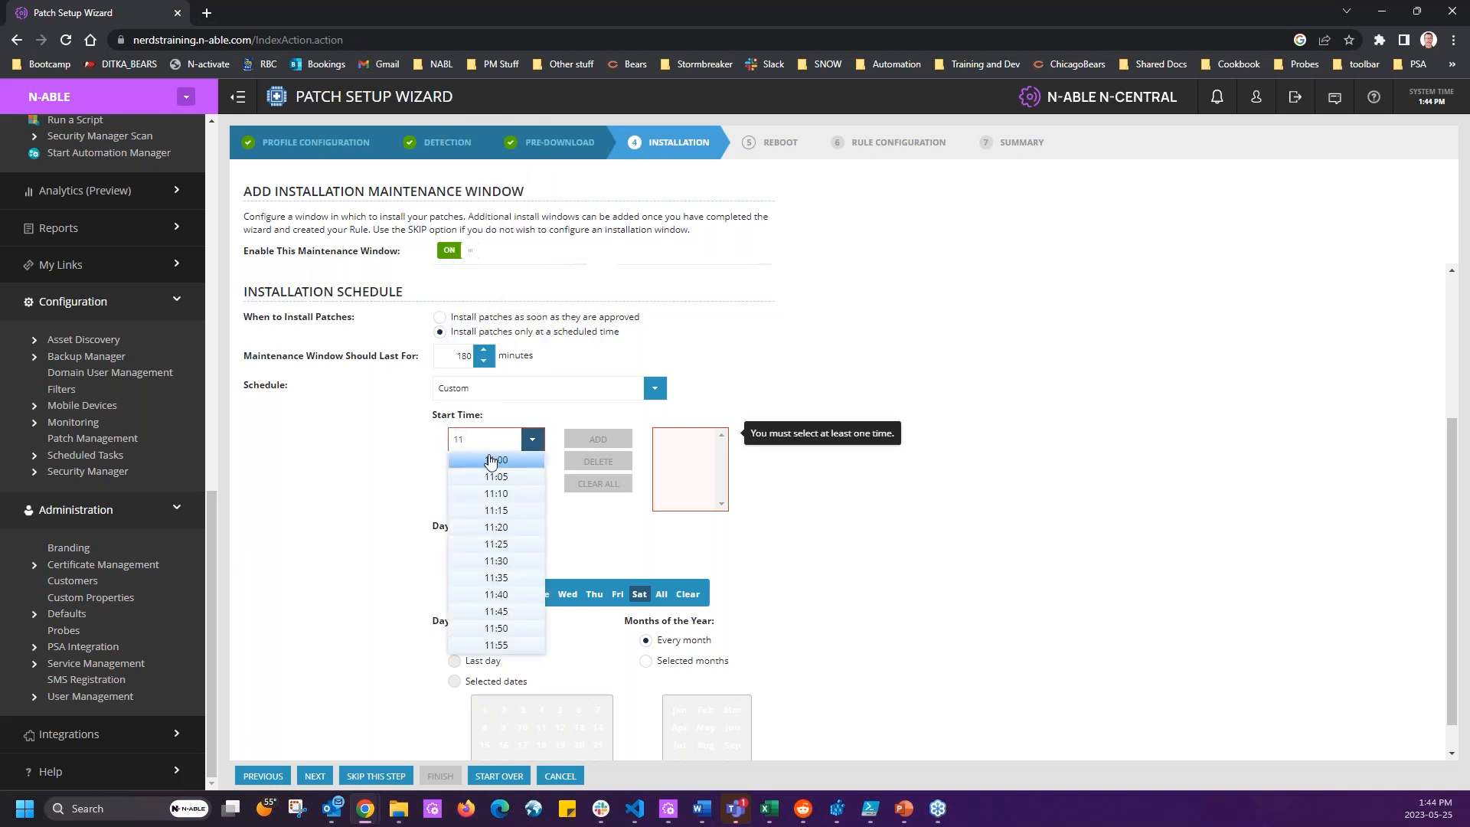
left_click(491, 459)
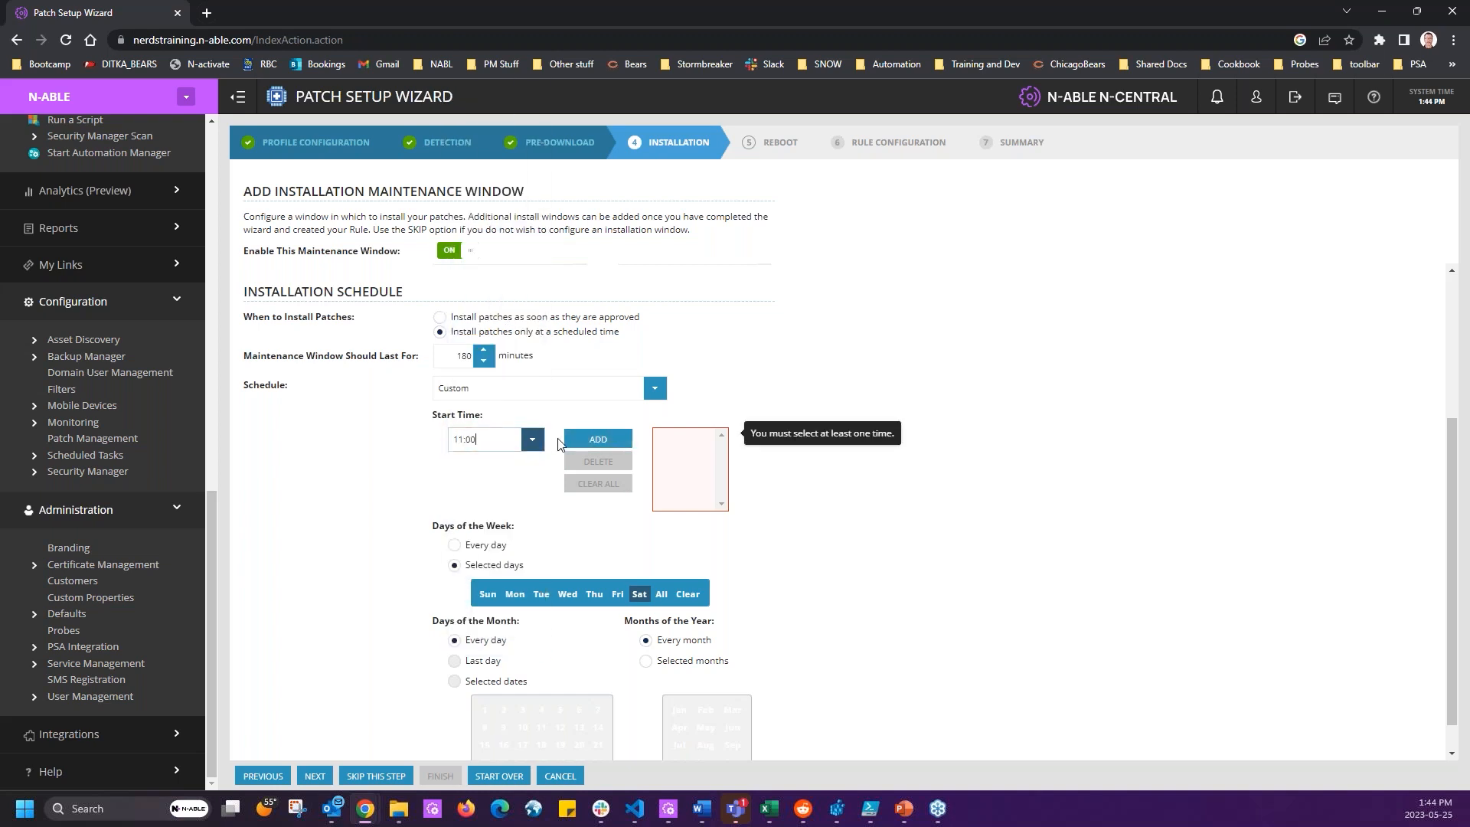
left_click(582, 438)
left_click(498, 440)
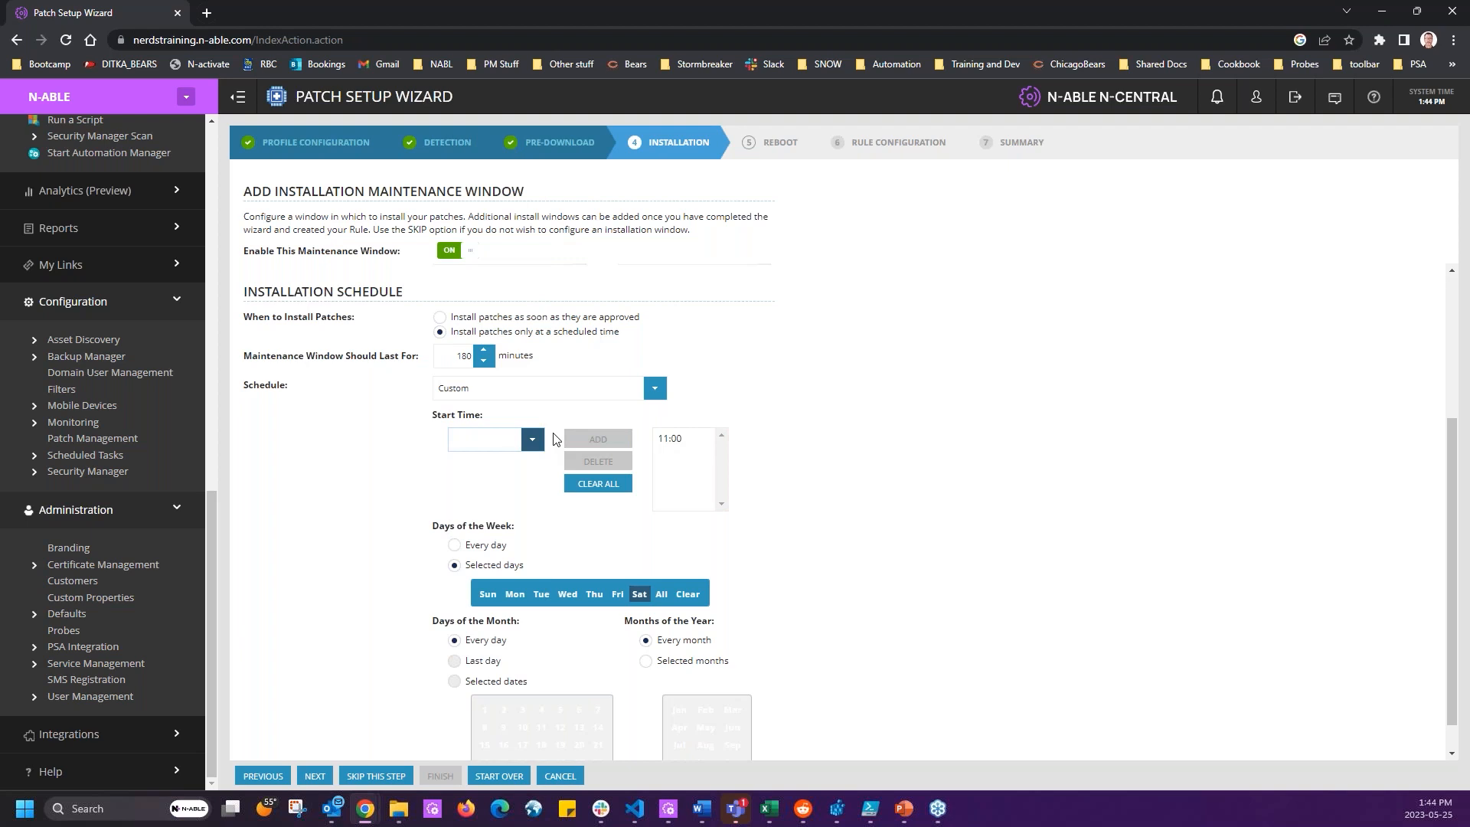
type("15")
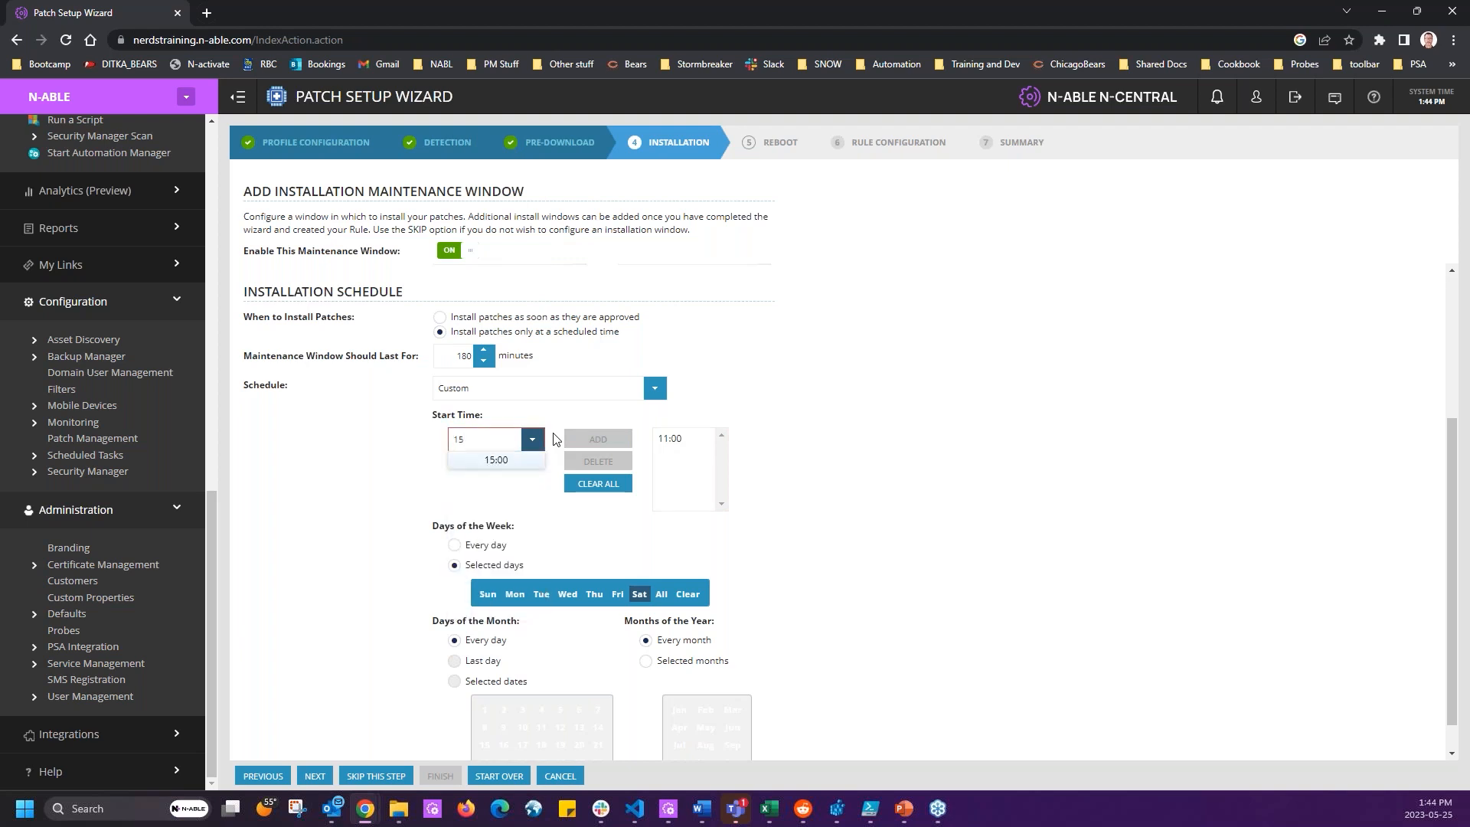
left_click(496, 460)
left_click(598, 439)
Add Monday, Wednesday and Friday to the installation schedule's selected days and remove Saturday.
left_click(515, 594)
left_click(568, 594)
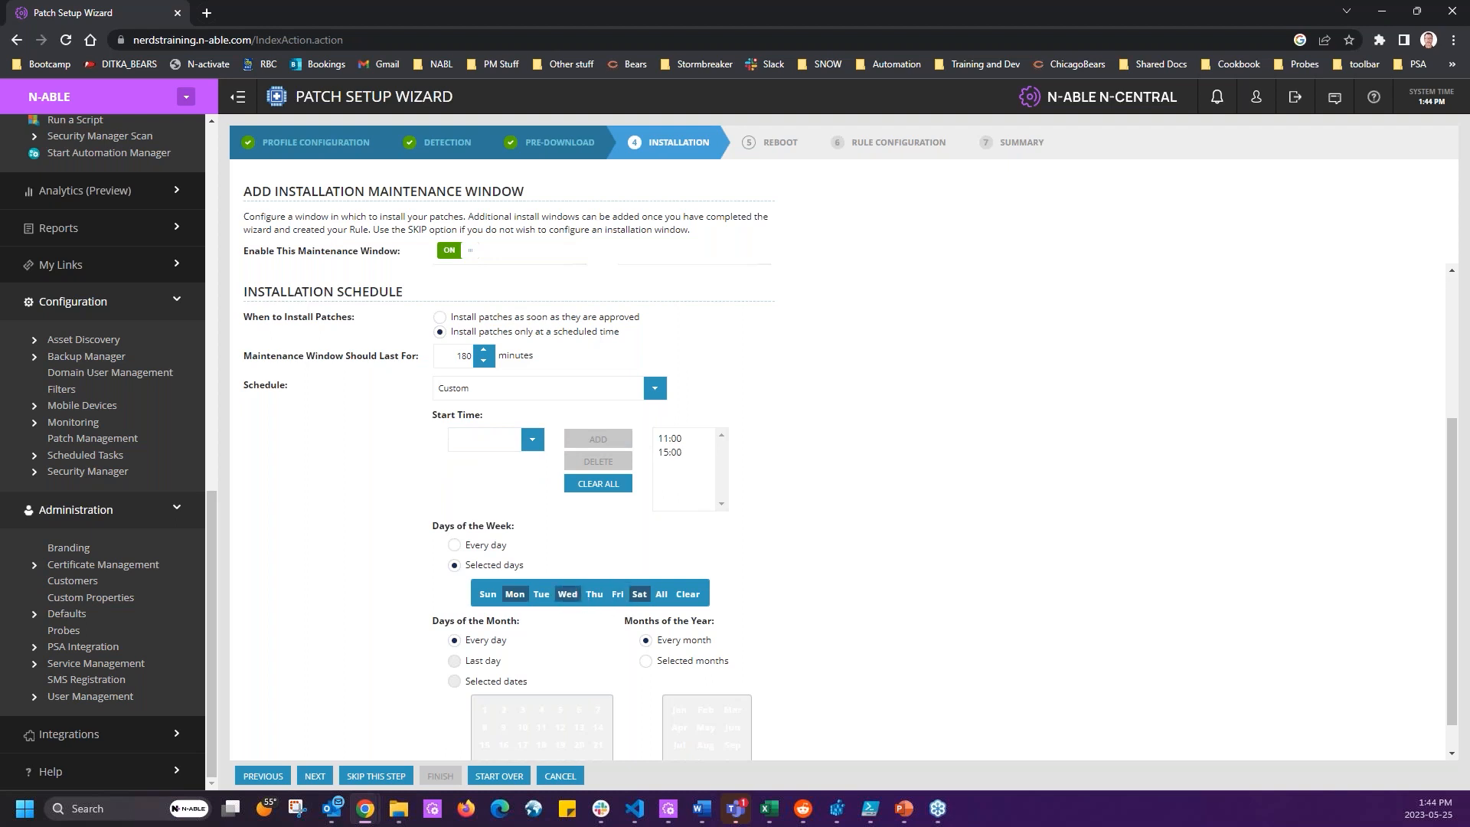
left_click(617, 594)
left_click(639, 594)
Switch the installation days from Monday, Wednesday and Friday to Tuesday and Thursday, and continue to the Reboot stage.
left_click(515, 595)
left_click(567, 594)
left_click(617, 594)
left_click(542, 594)
left_click(586, 596)
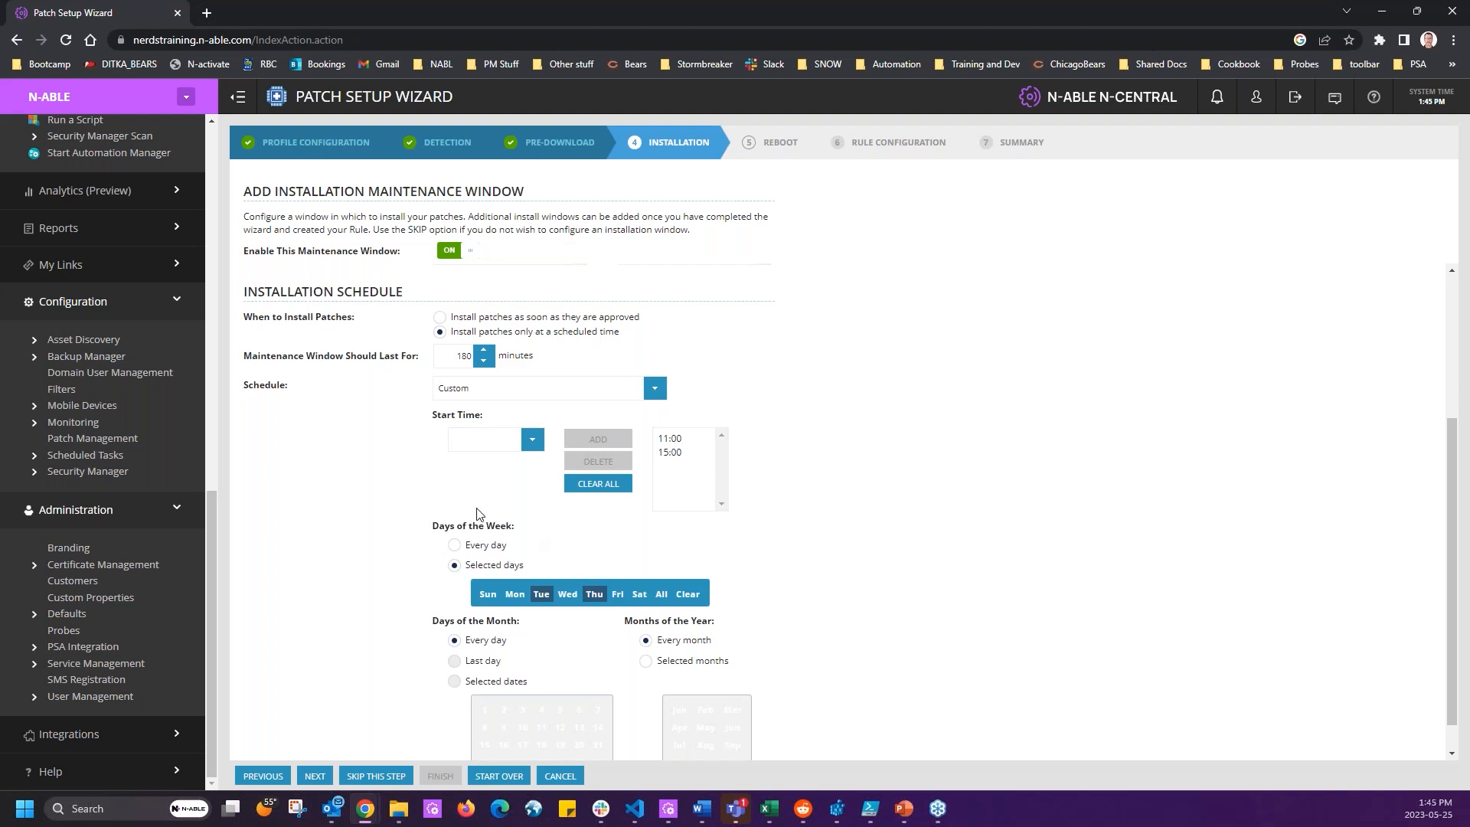
left_click(314, 775)
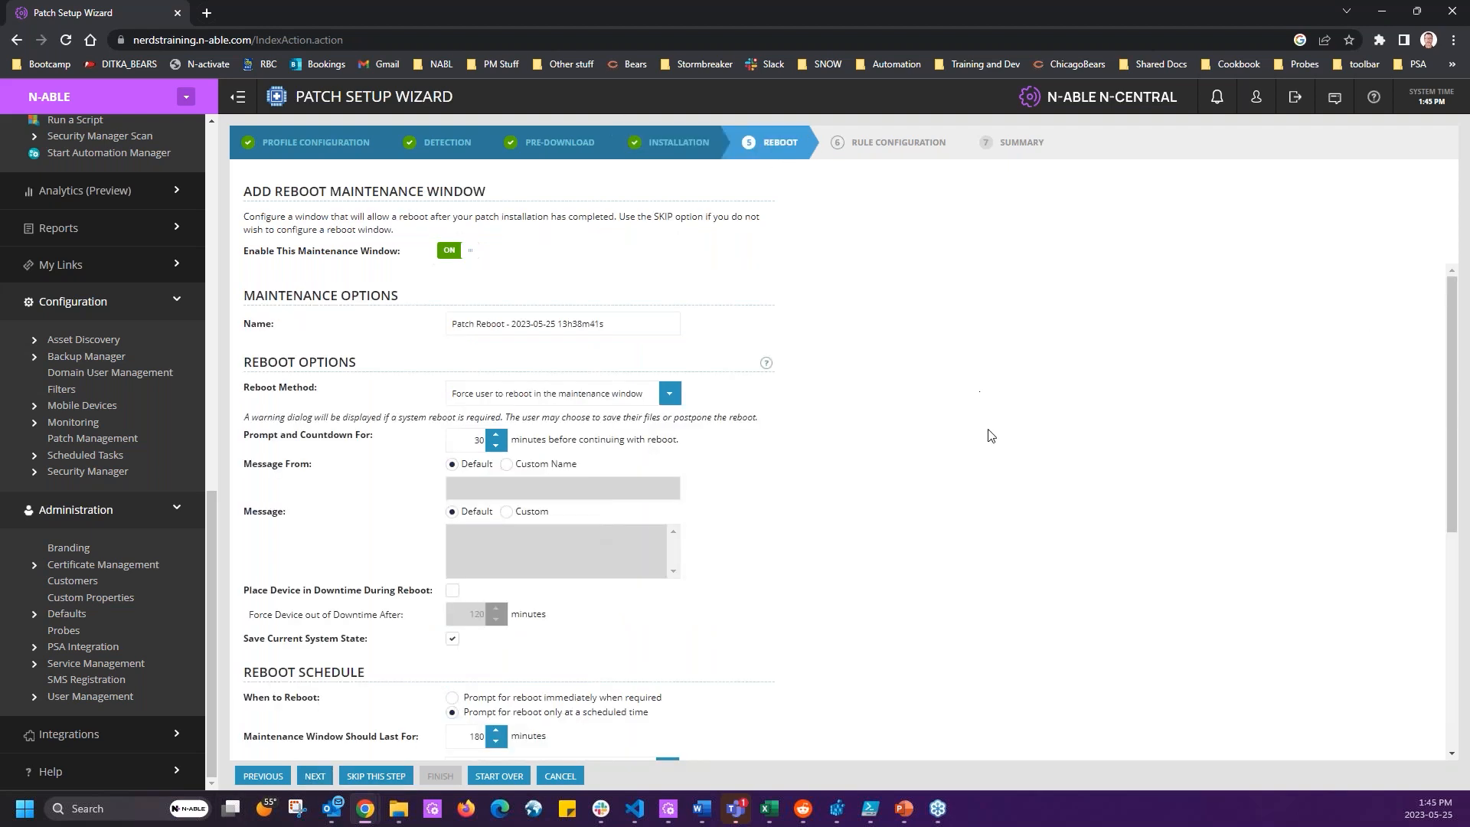
Name the reboot maintenance window "Patch Reboot - 4pm".
left_click_drag(511, 331, 679, 329)
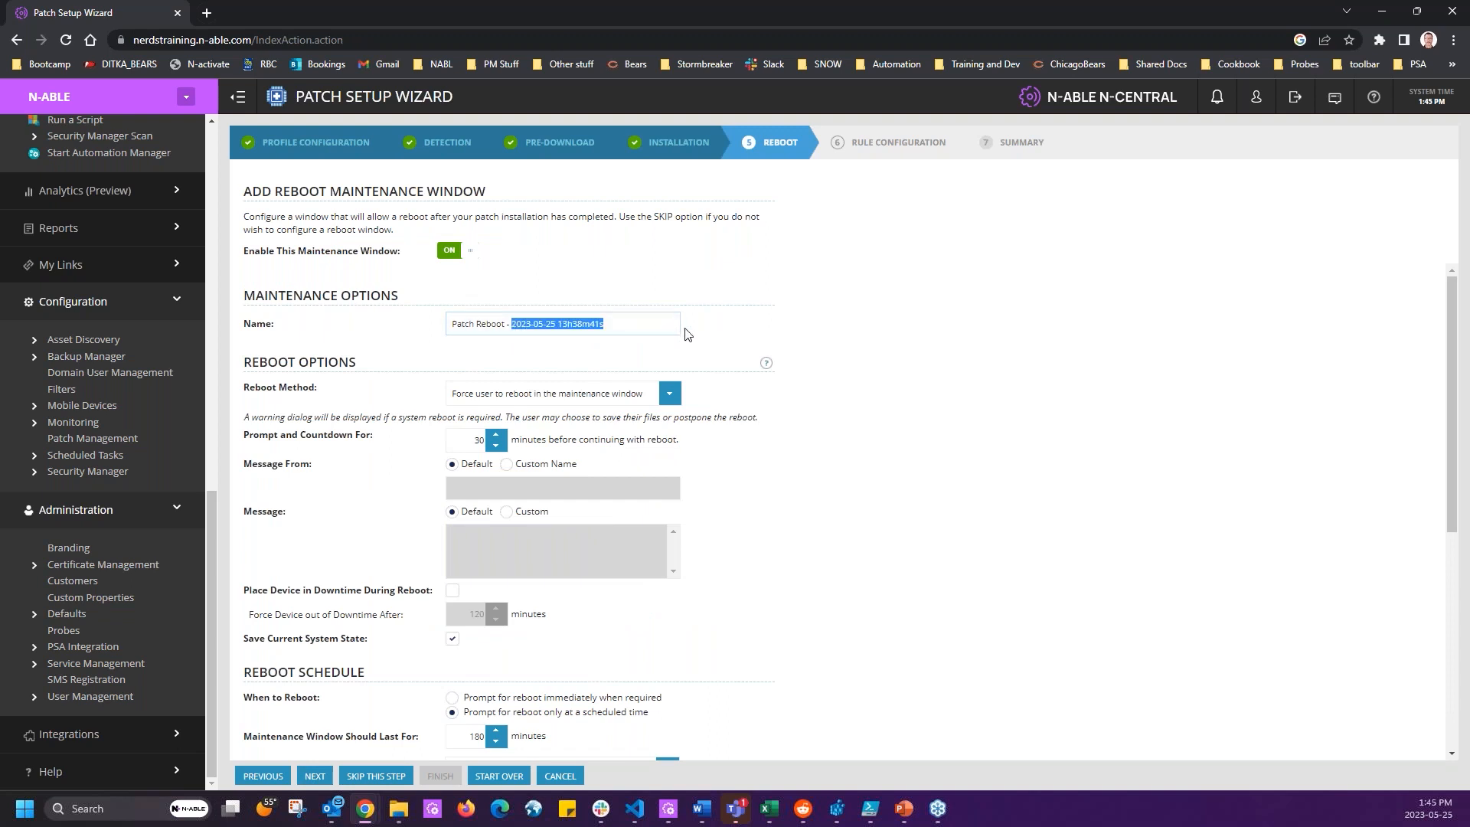
key("BackSpace")
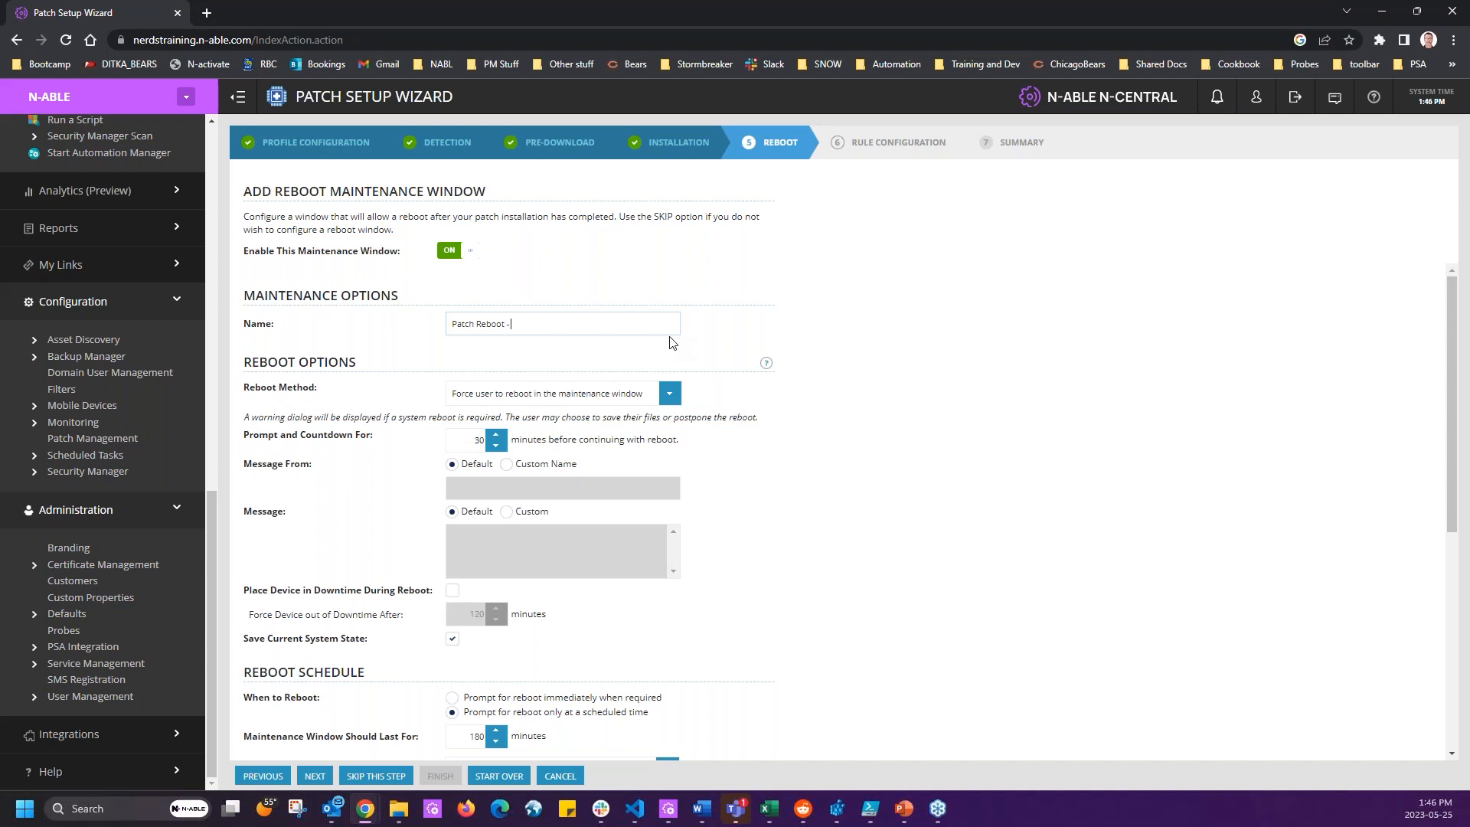
type("4pm")
Try the no-notification, postponable and user-accepted reboot methods, and return to forcing the user to reboot in the maintenance window.
left_click(542, 394)
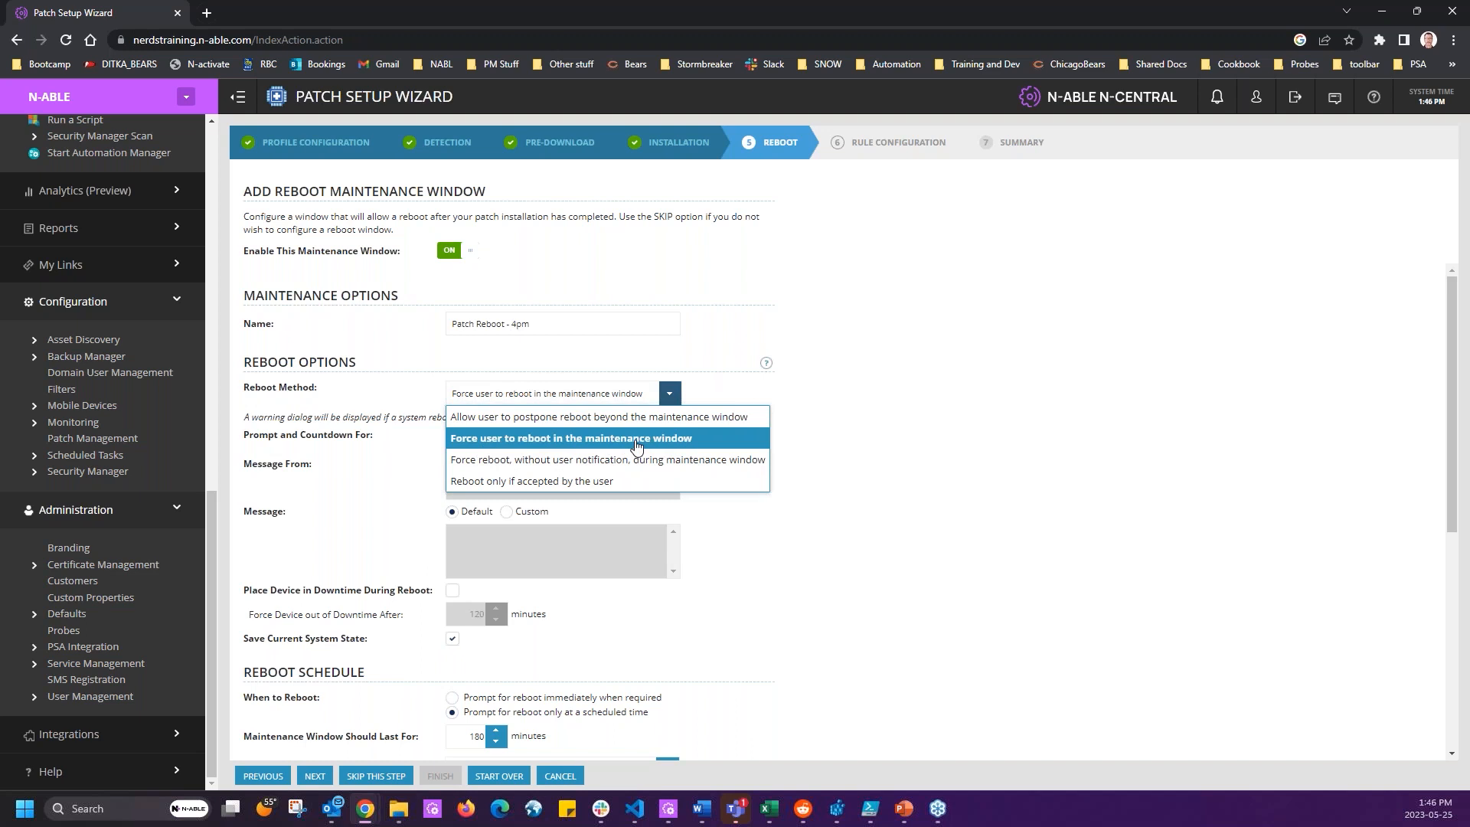
left_click(540, 462)
left_click(656, 397)
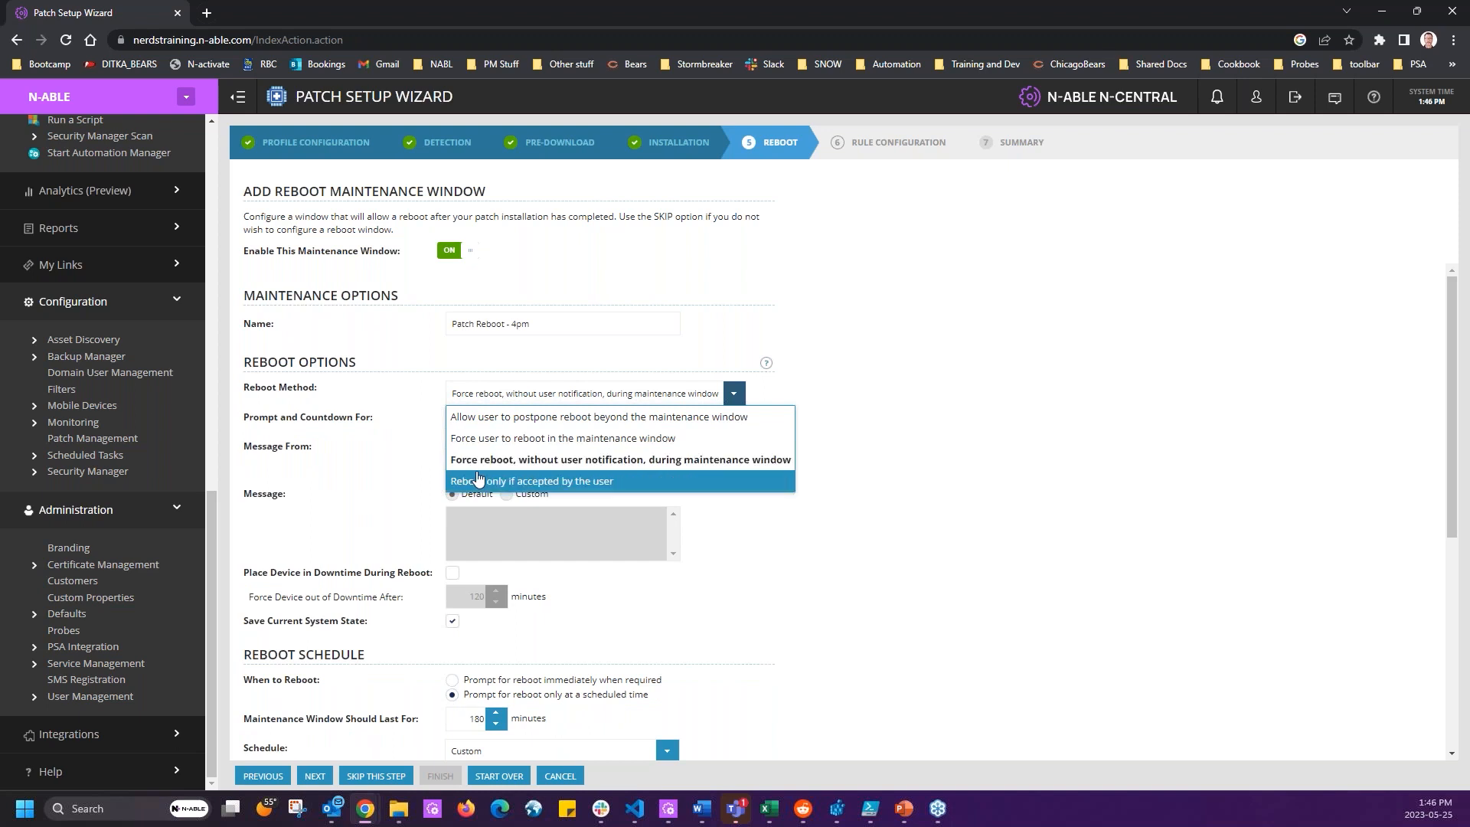
left_click(509, 418)
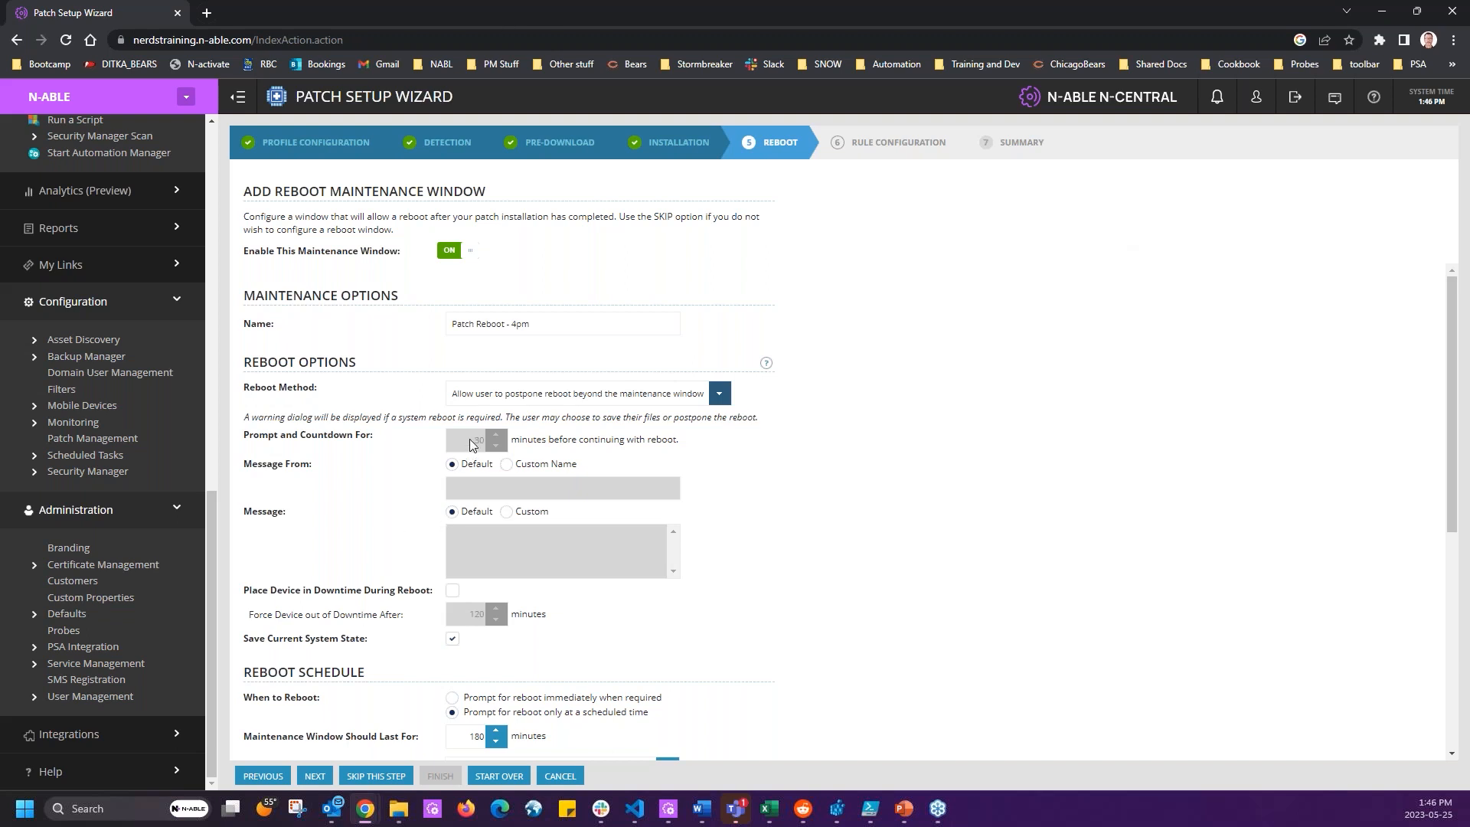
left_click(720, 394)
left_click(536, 484)
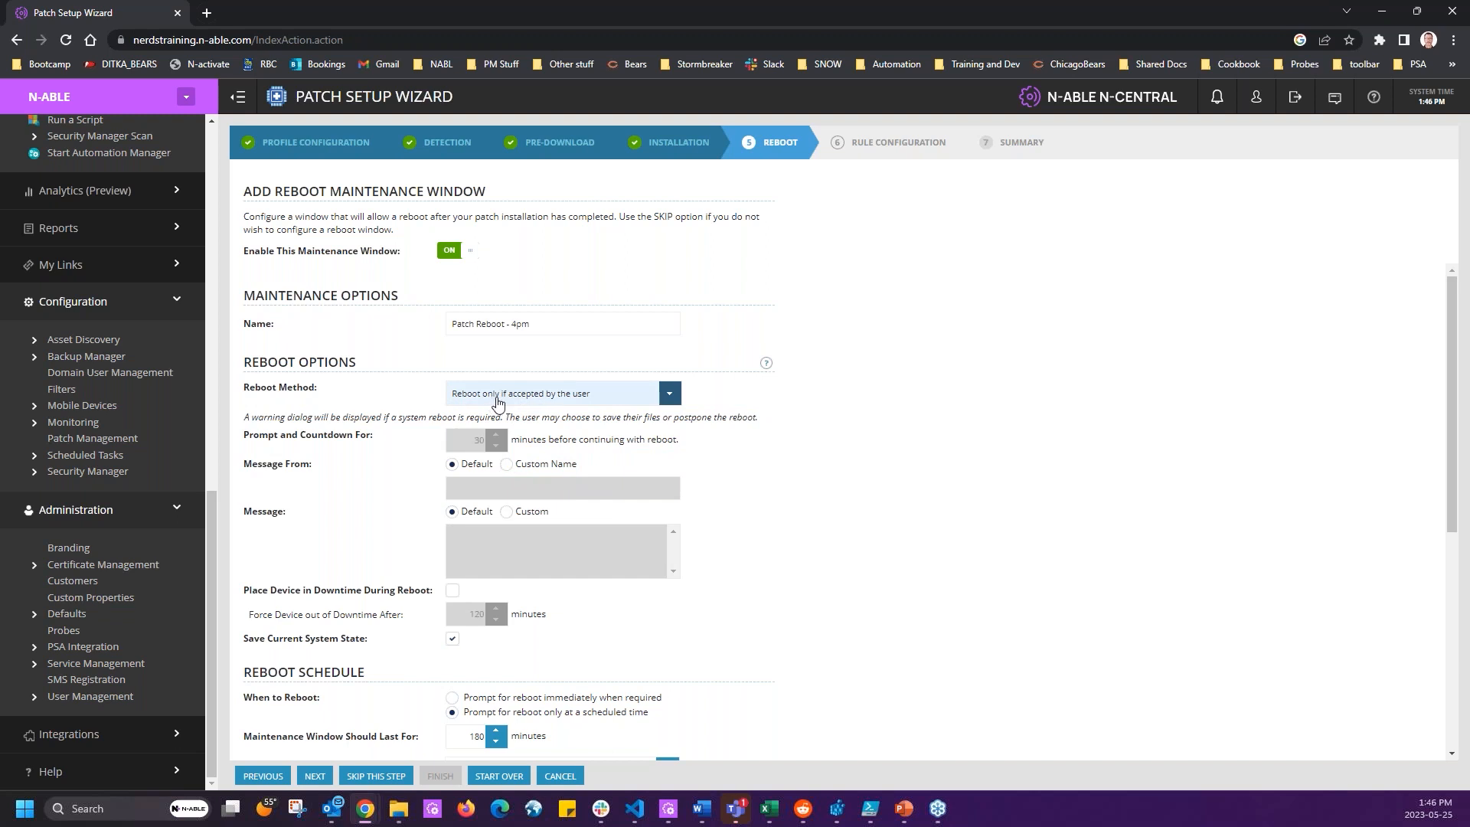
left_click(577, 395)
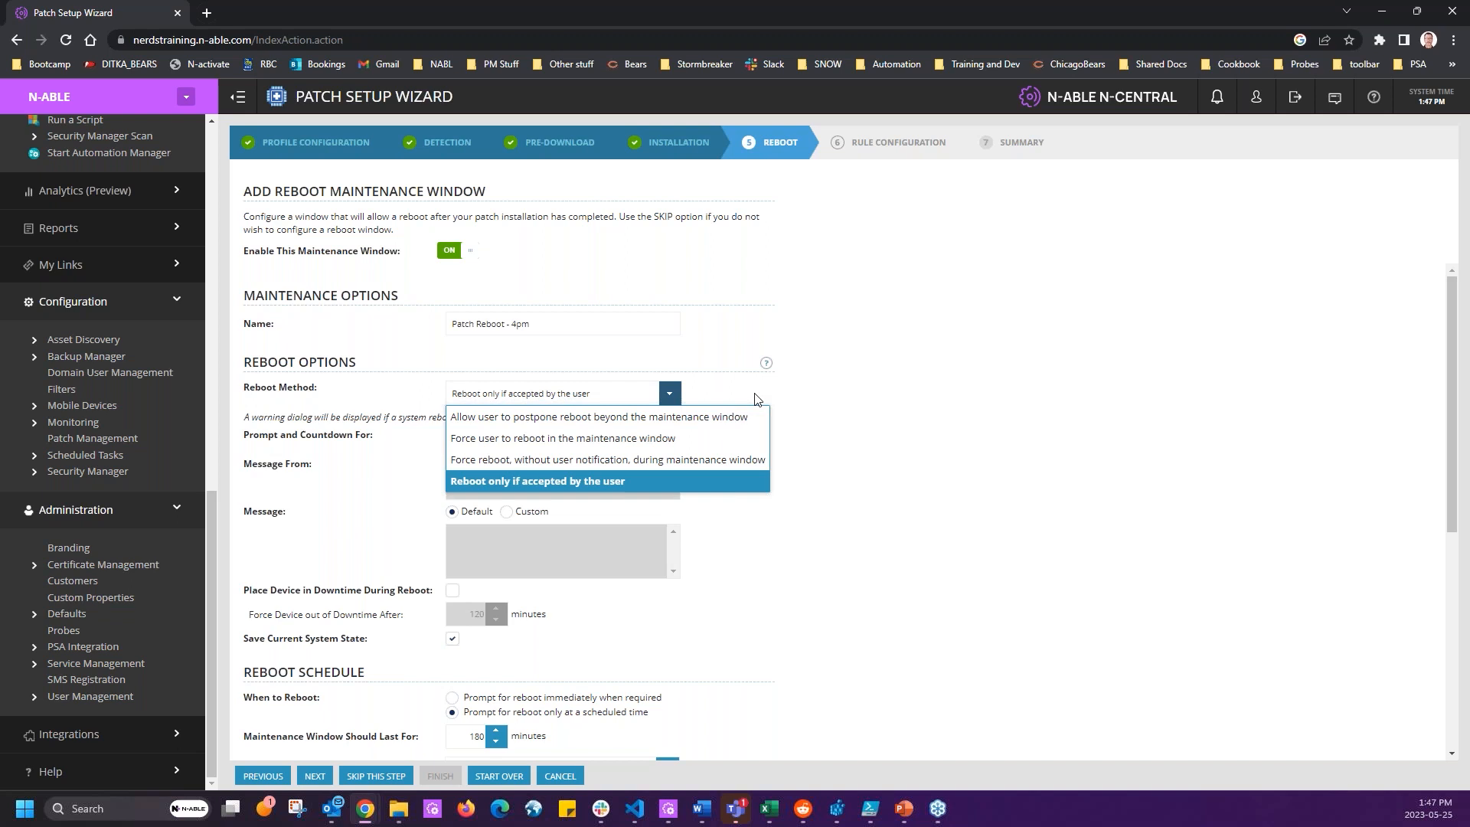
left_click(776, 400)
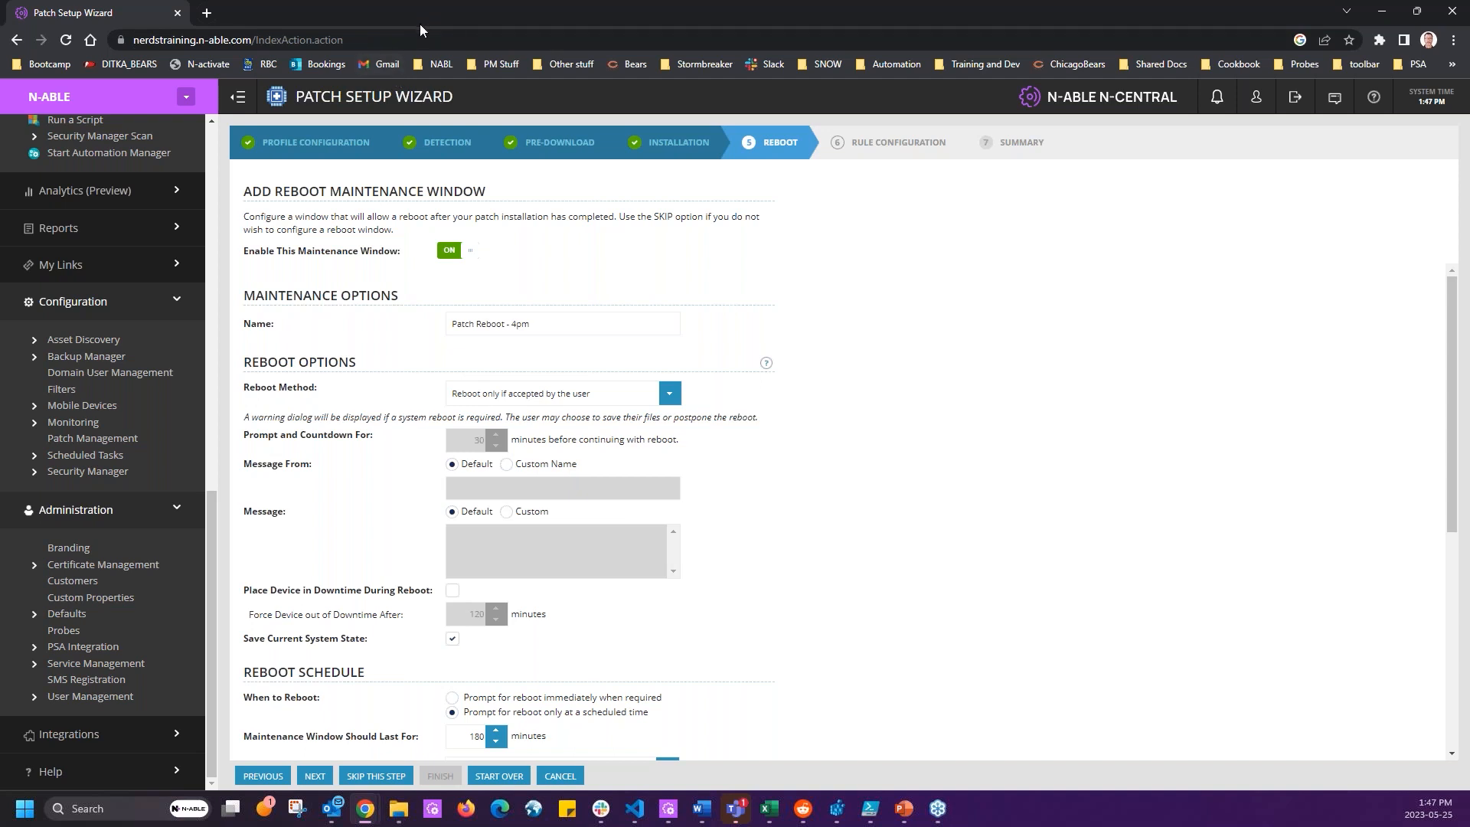
left_click(551, 393)
left_click(542, 438)
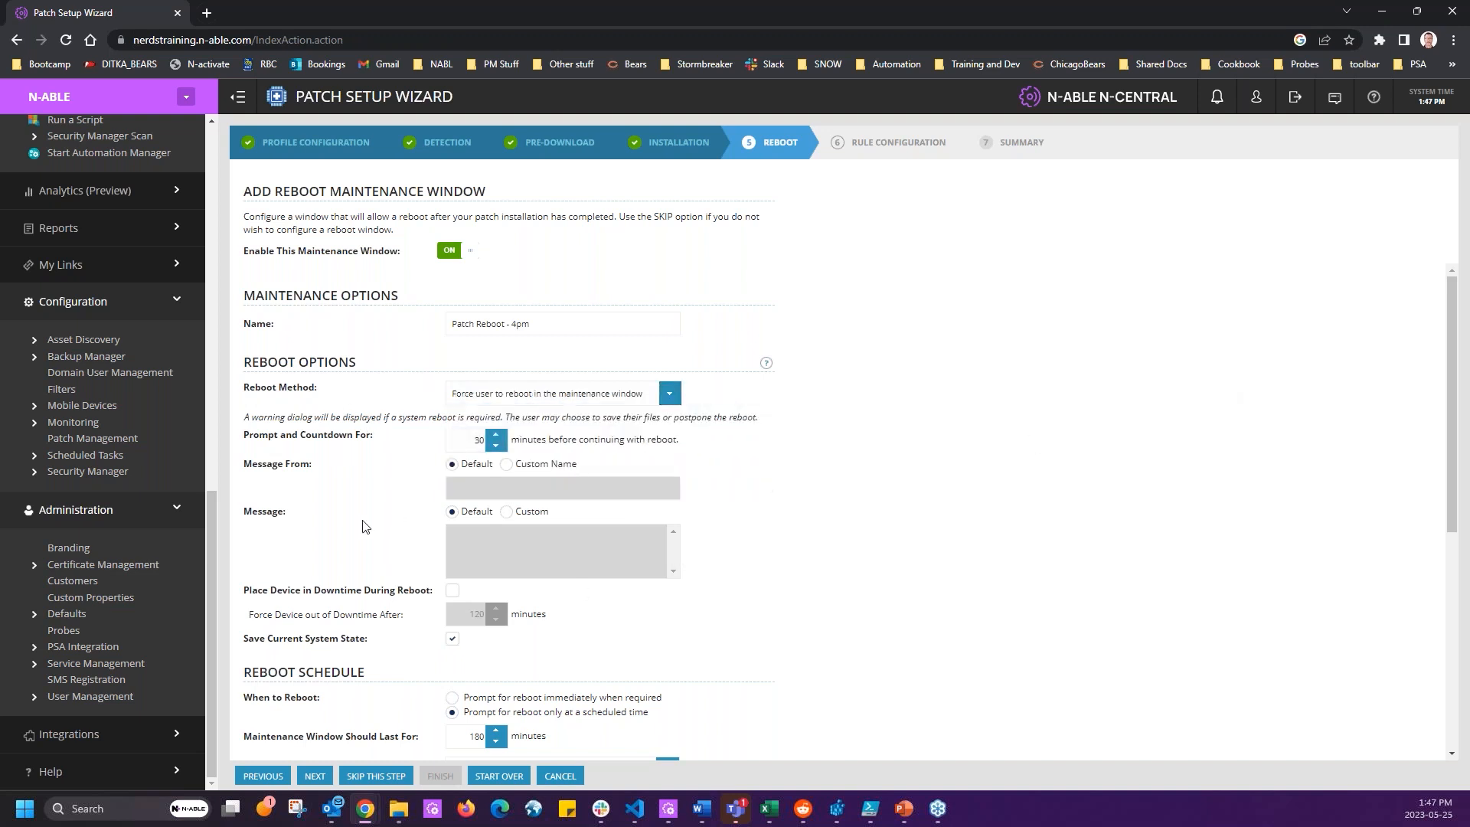
Set the reboot sender to "MSP 123" with custom message "Hey gonna reboot your machine for increased performance thanks and have a nice day!!!".
left_click(506, 465)
type("MSP 123")
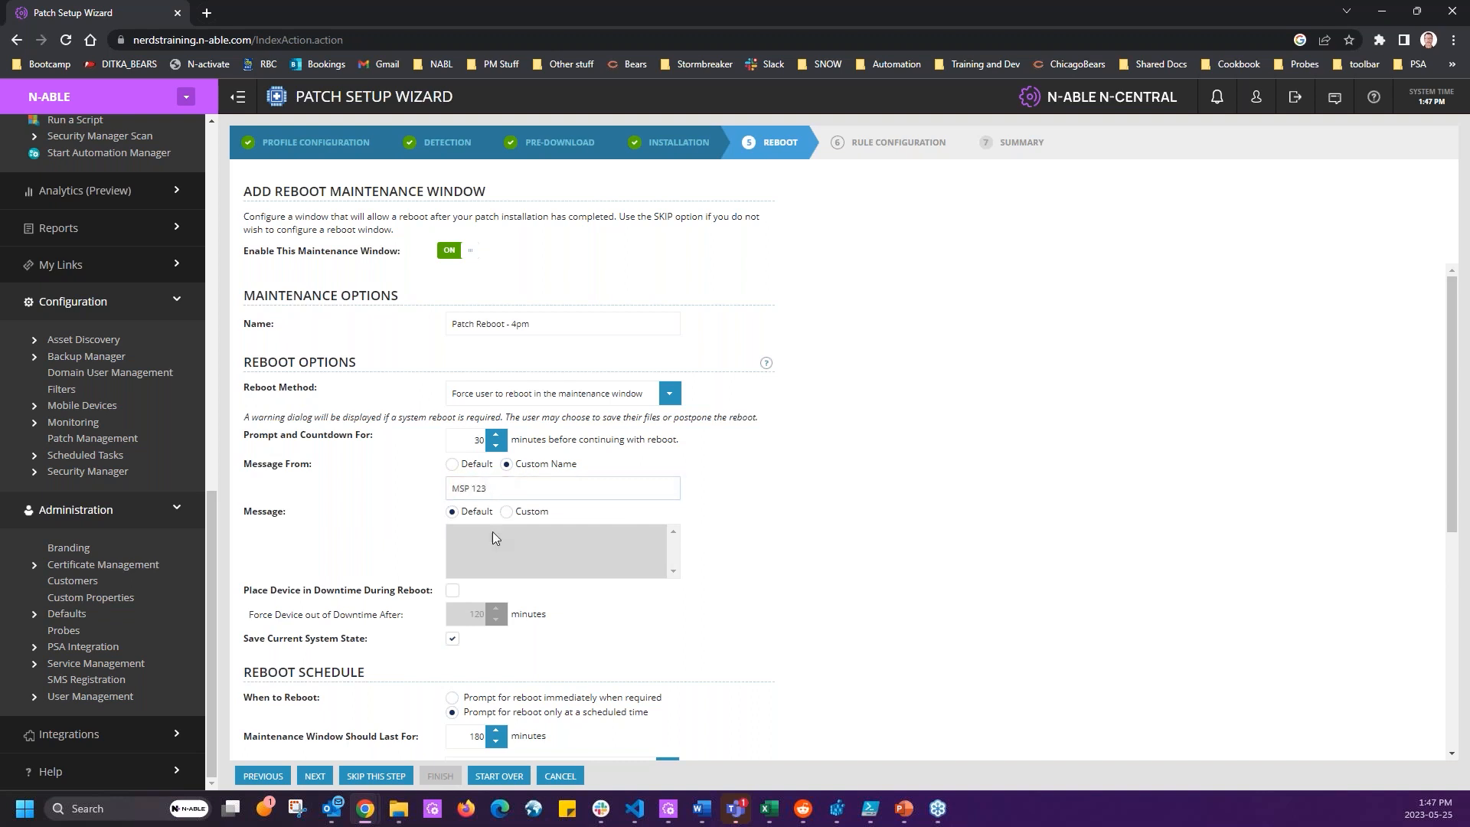
left_click(509, 512)
left_click(543, 554)
type("Goo")
key("BackSpace")
key("BackSpace")
key("BackSpace")
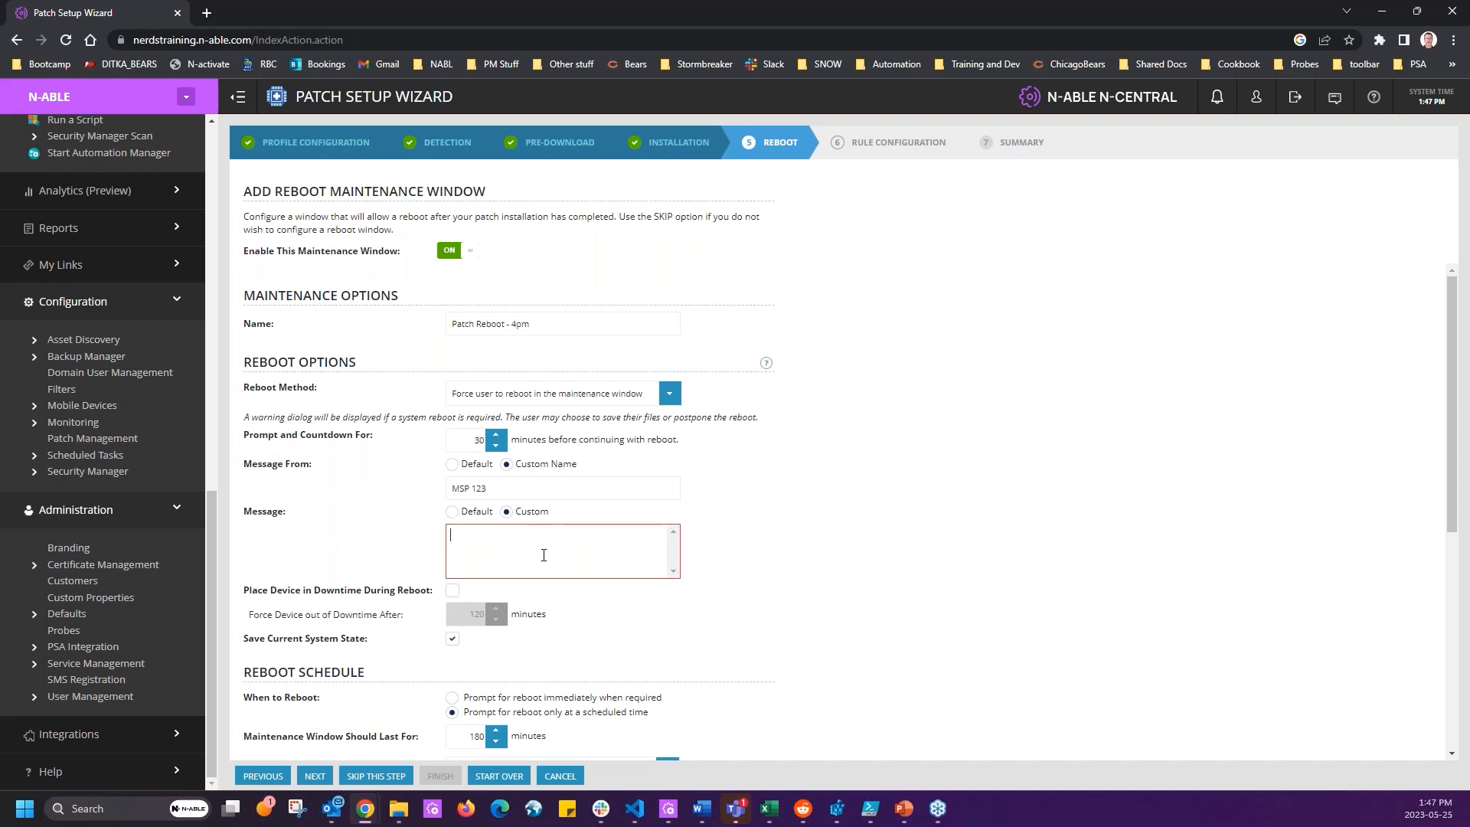
type("Hey gonna reboot your machione for increased performance thanks and have a nice day!!!")
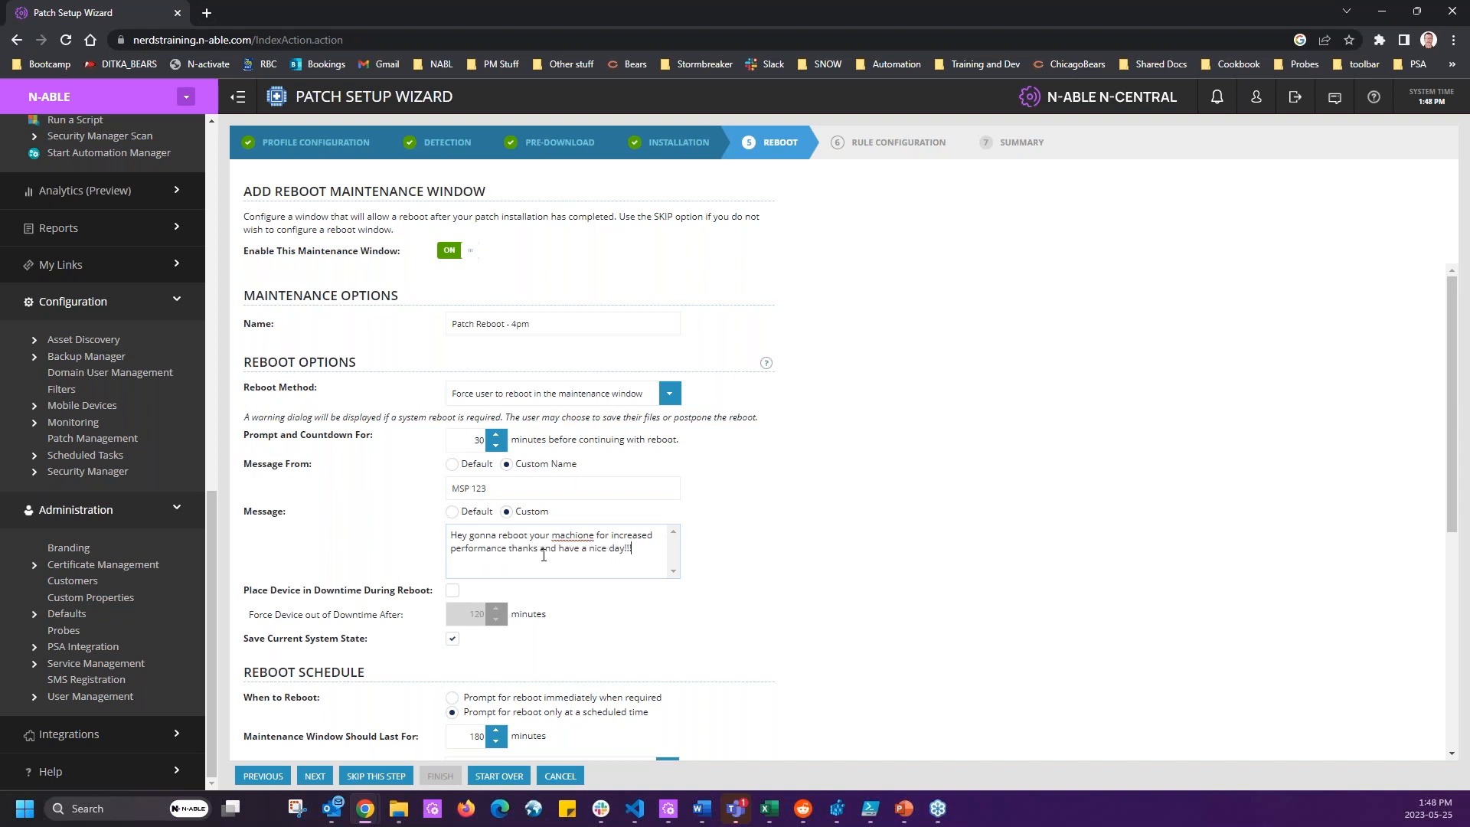
right_click(575, 536)
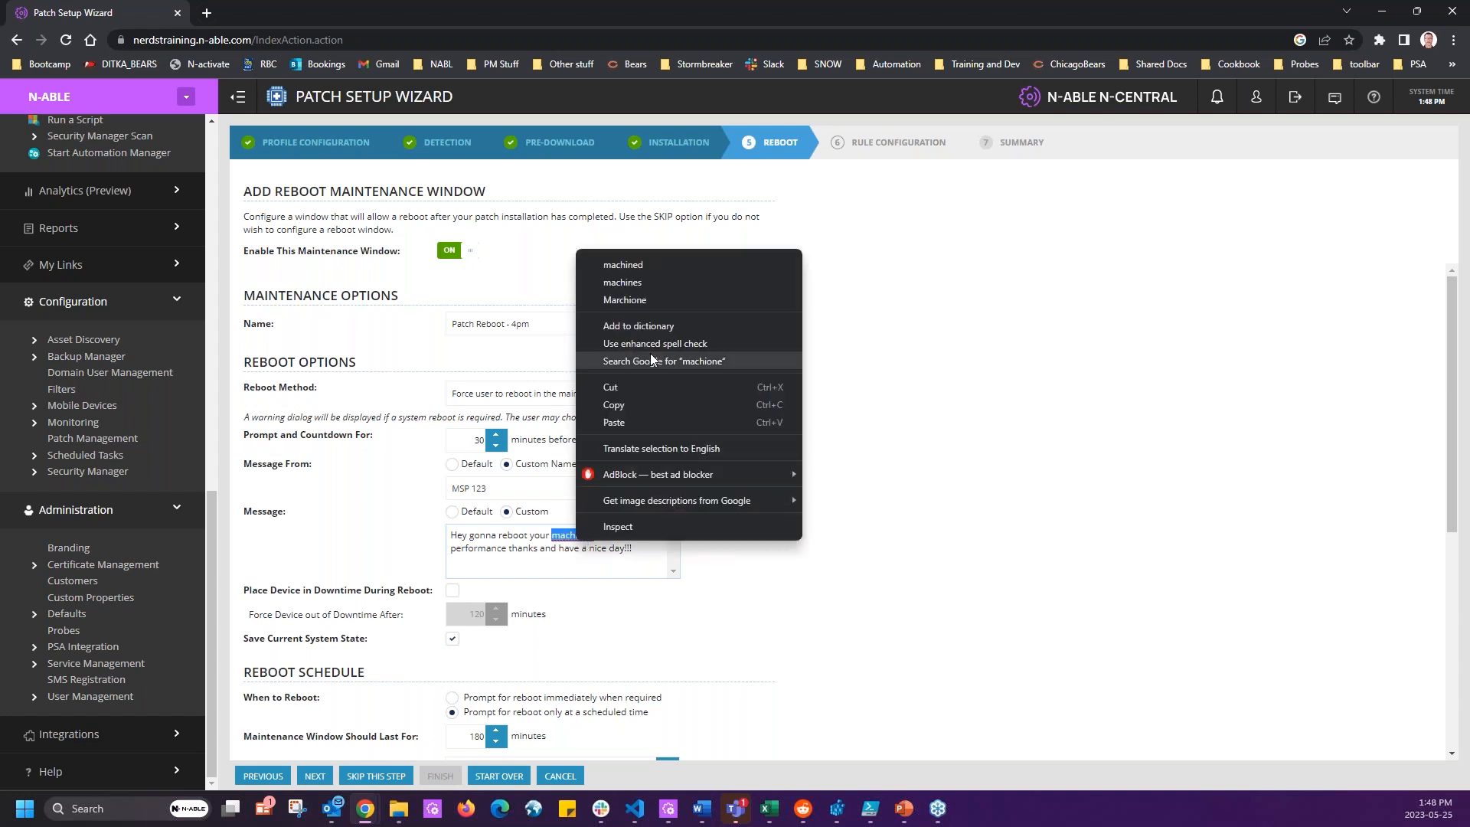
left_click(647, 266)
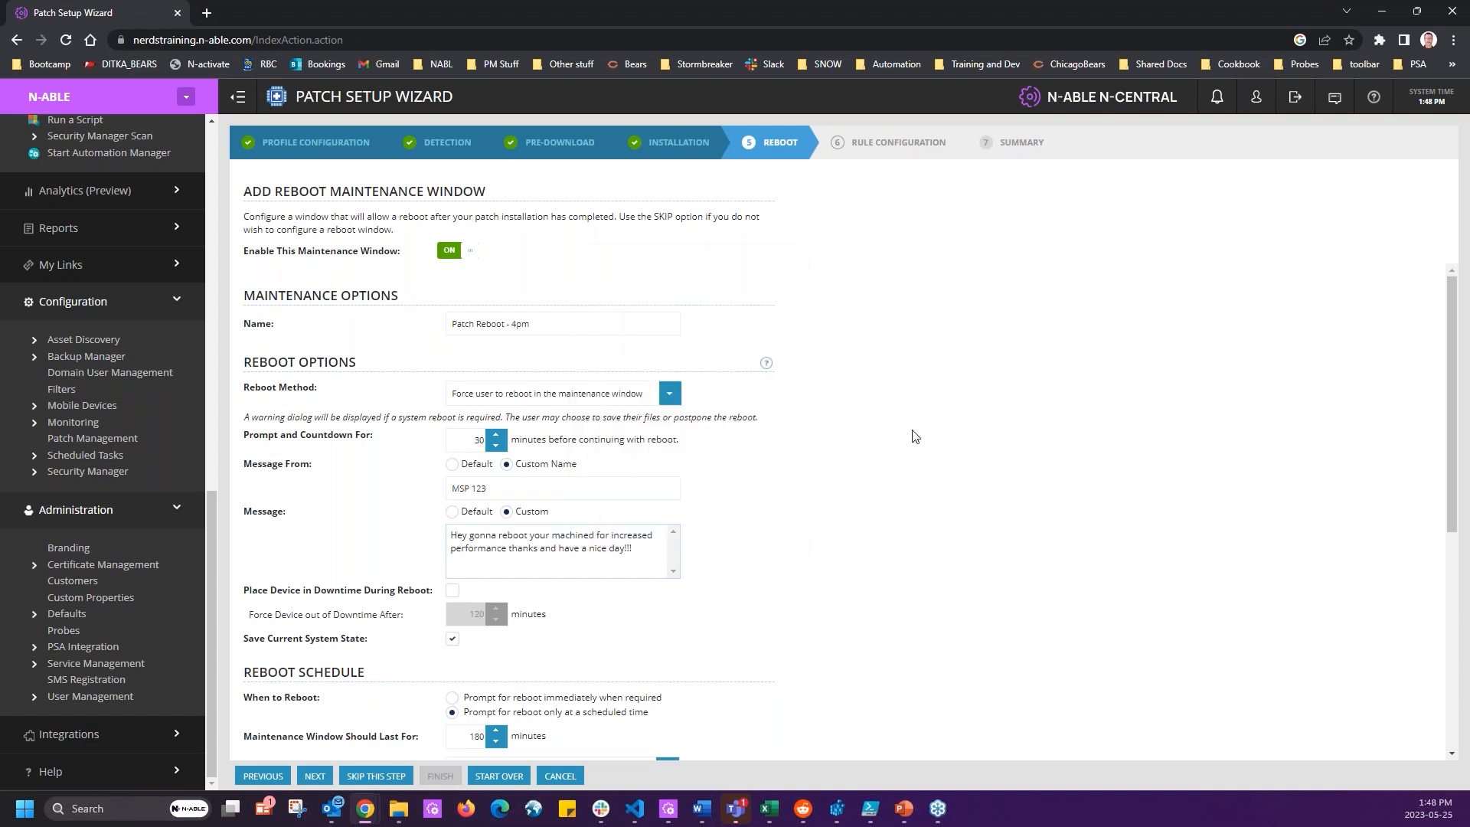
key("BackSpace")
Try placing the device in downtime during reboot with a 90-minute limit, and turn the downtime option back off.
left_click_drag(281, 551, 373, 613)
left_click_drag(270, 590, 425, 596)
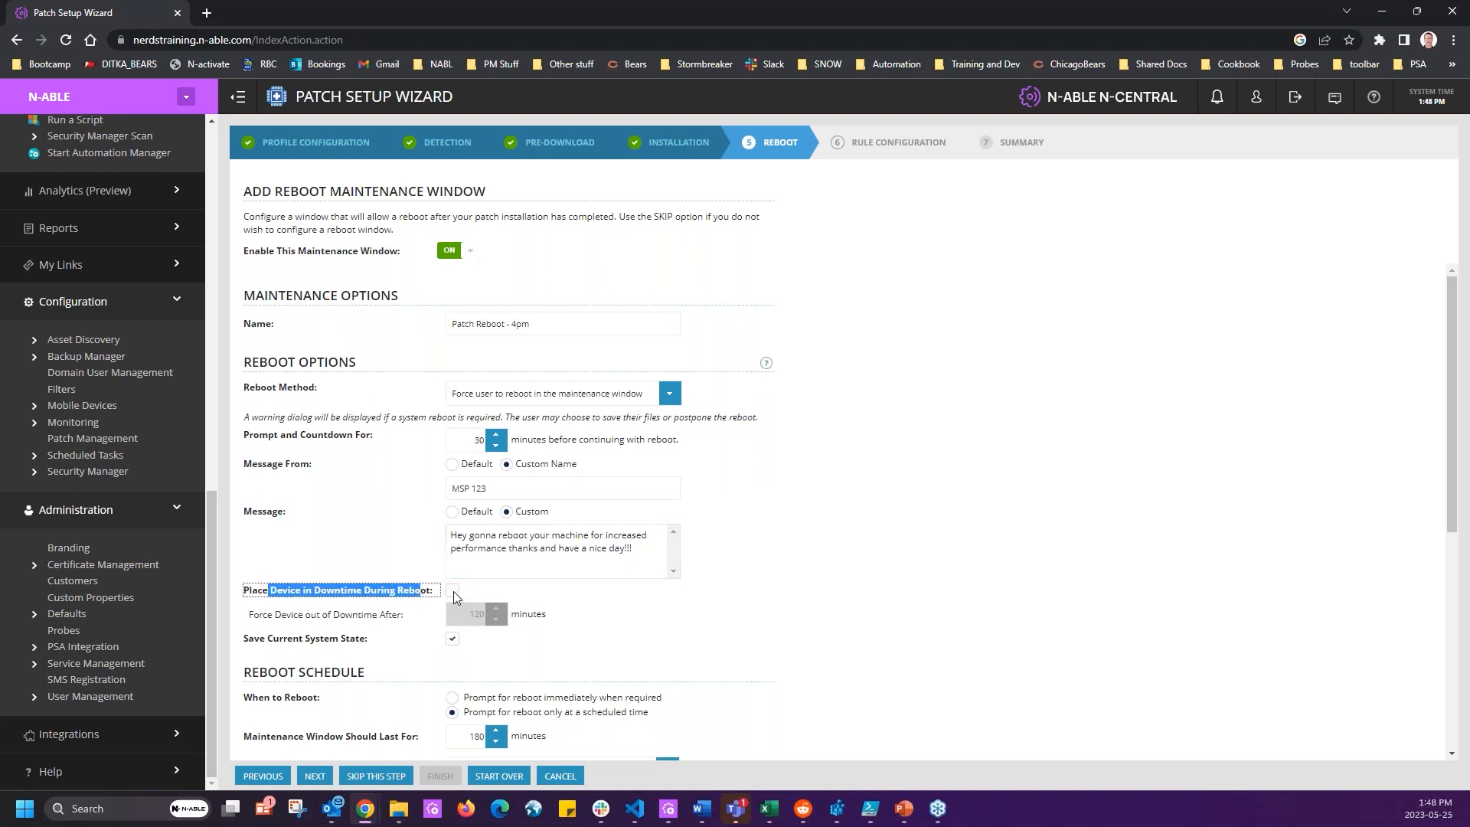
left_click(453, 591)
left_click(311, 604)
left_click_drag(238, 595, 433, 602)
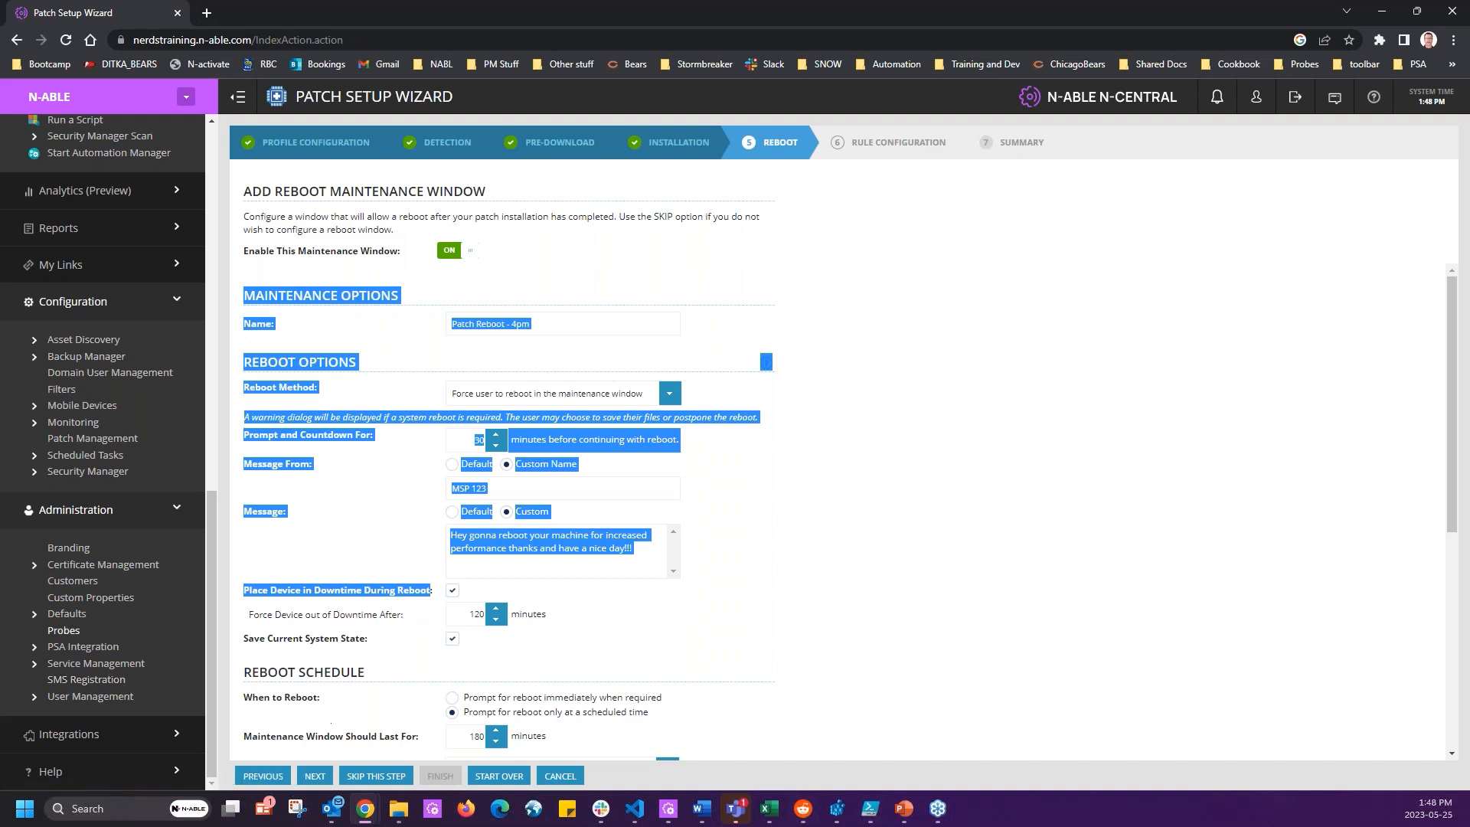
left_click(291, 601)
left_click_drag(254, 593, 419, 595)
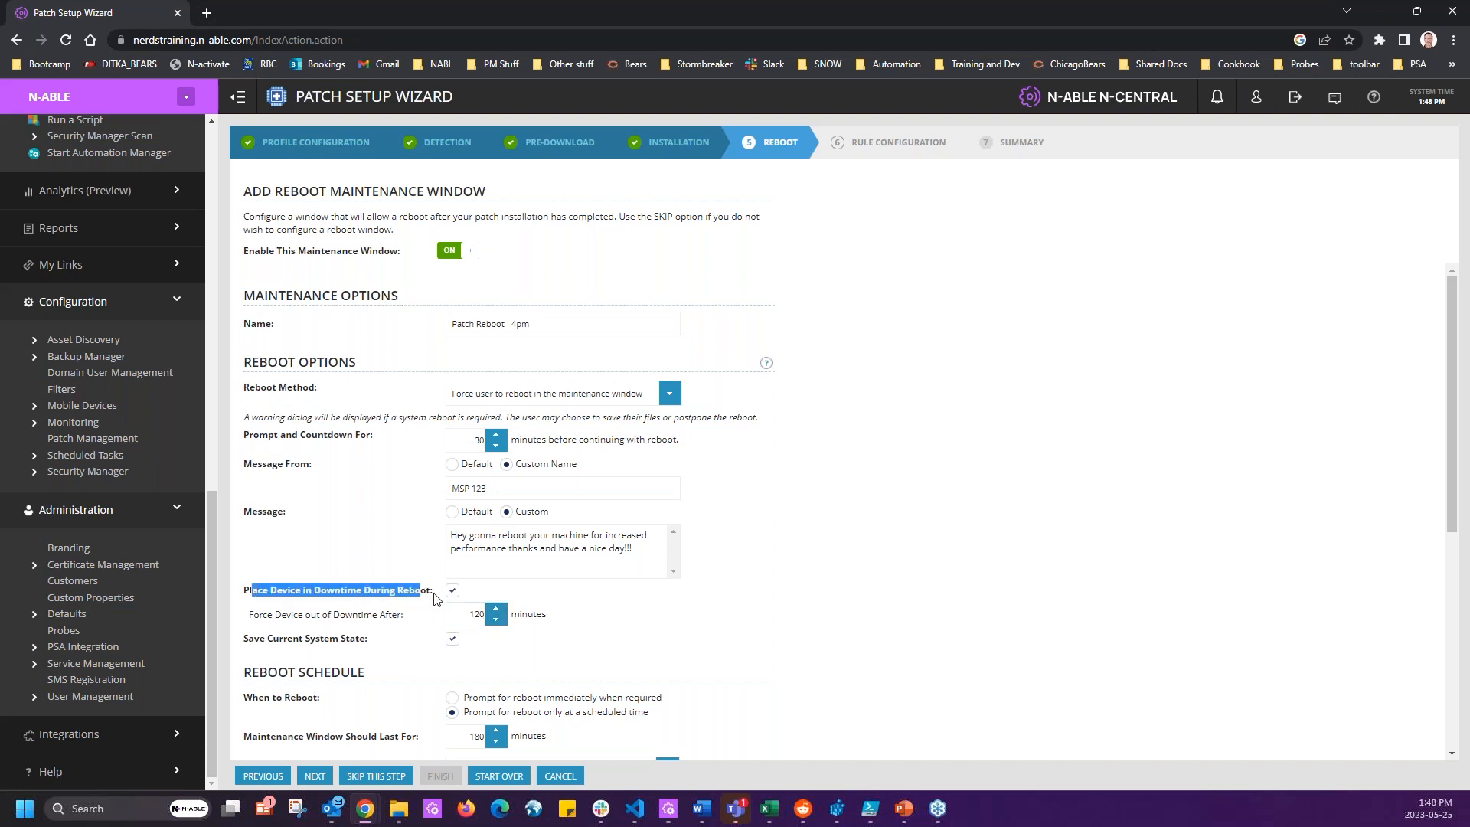
left_click(457, 597)
left_click(454, 593)
left_click_drag(253, 615, 632, 600)
left_click(454, 593)
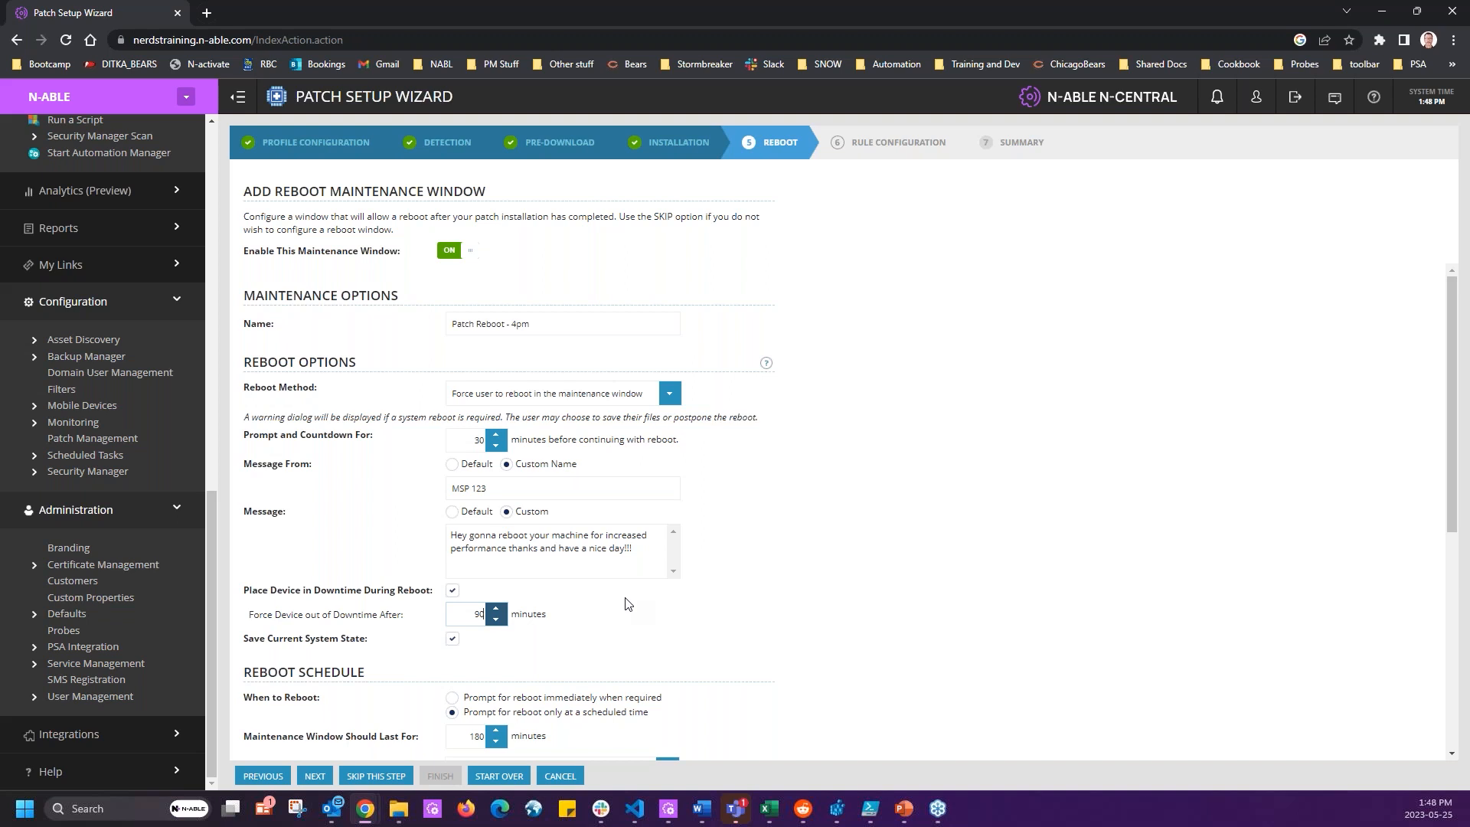
left_click(450, 596)
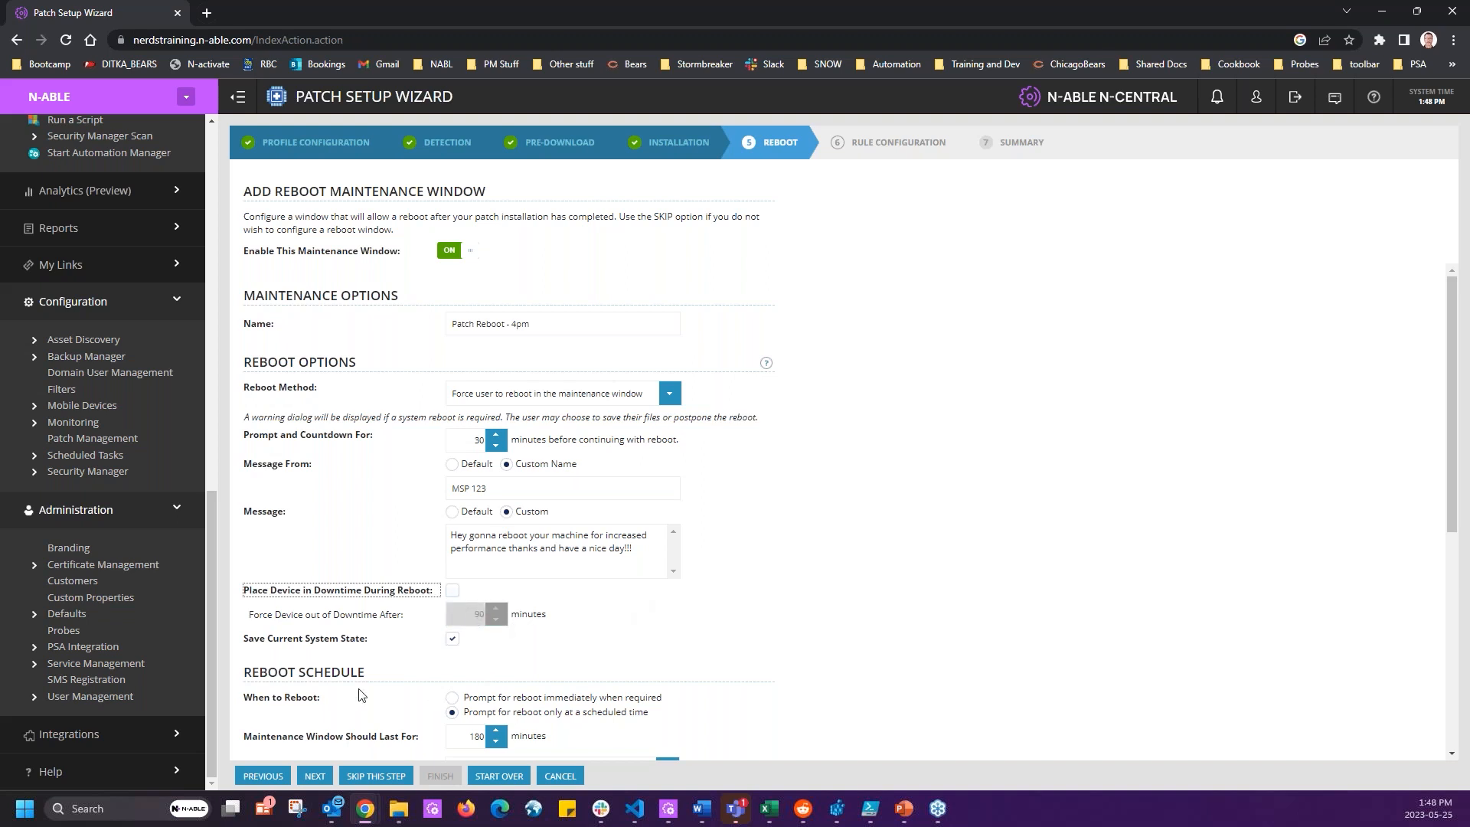
Try prompting for reboot immediately when required and return to prompting only at a scheduled time.
left_click_drag(236, 653, 376, 650)
left_click(377, 650)
scroll(1041, 520, "down", 4)
left_click_drag(249, 397, 349, 393)
left_click(553, 418)
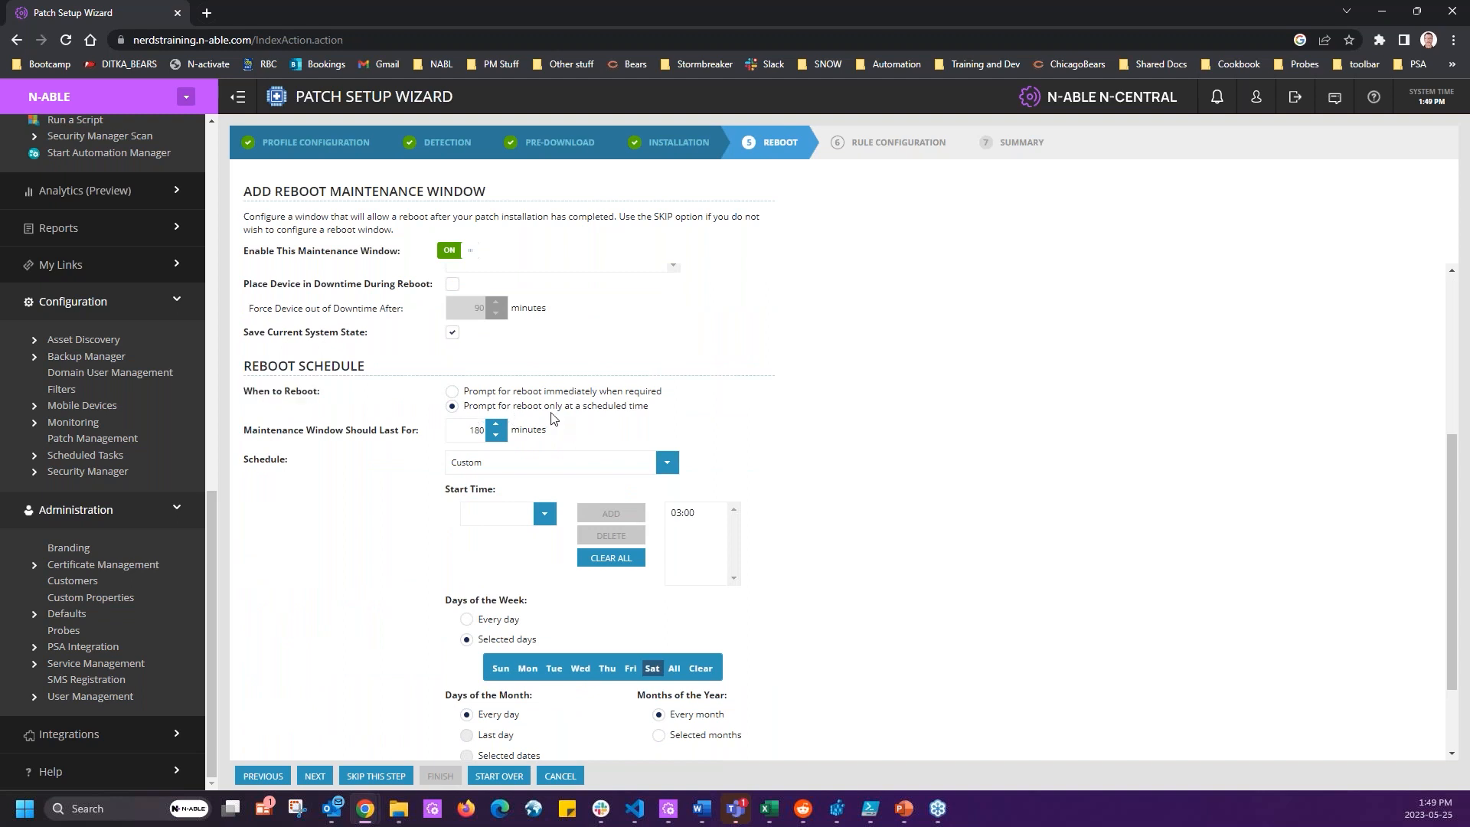
left_click(530, 409)
left_click(453, 392)
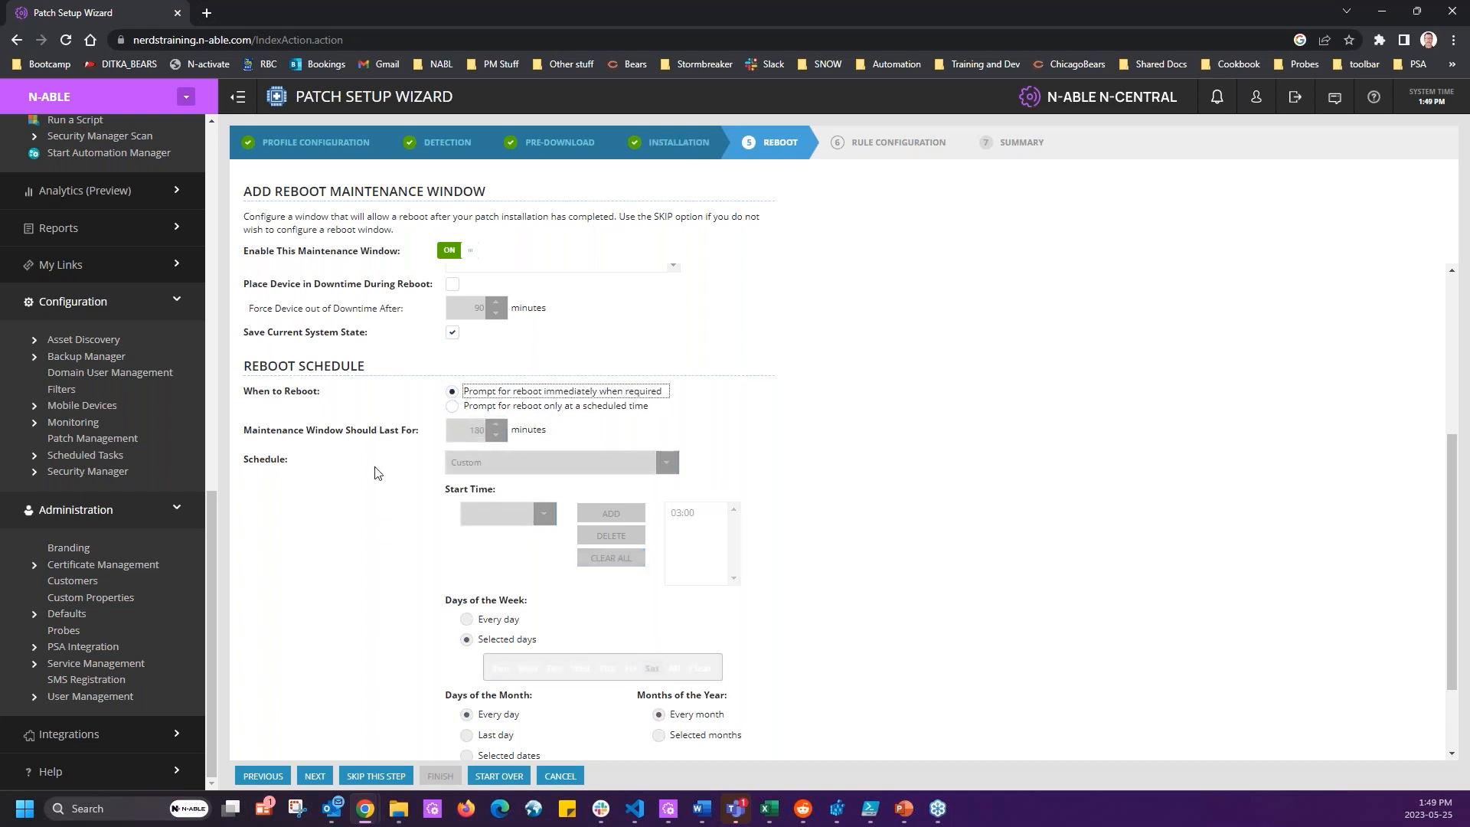
left_click(453, 406)
Set the reboot maintenance window to last 240 minutes.
left_click(470, 431)
double_click(470, 431)
type("240")
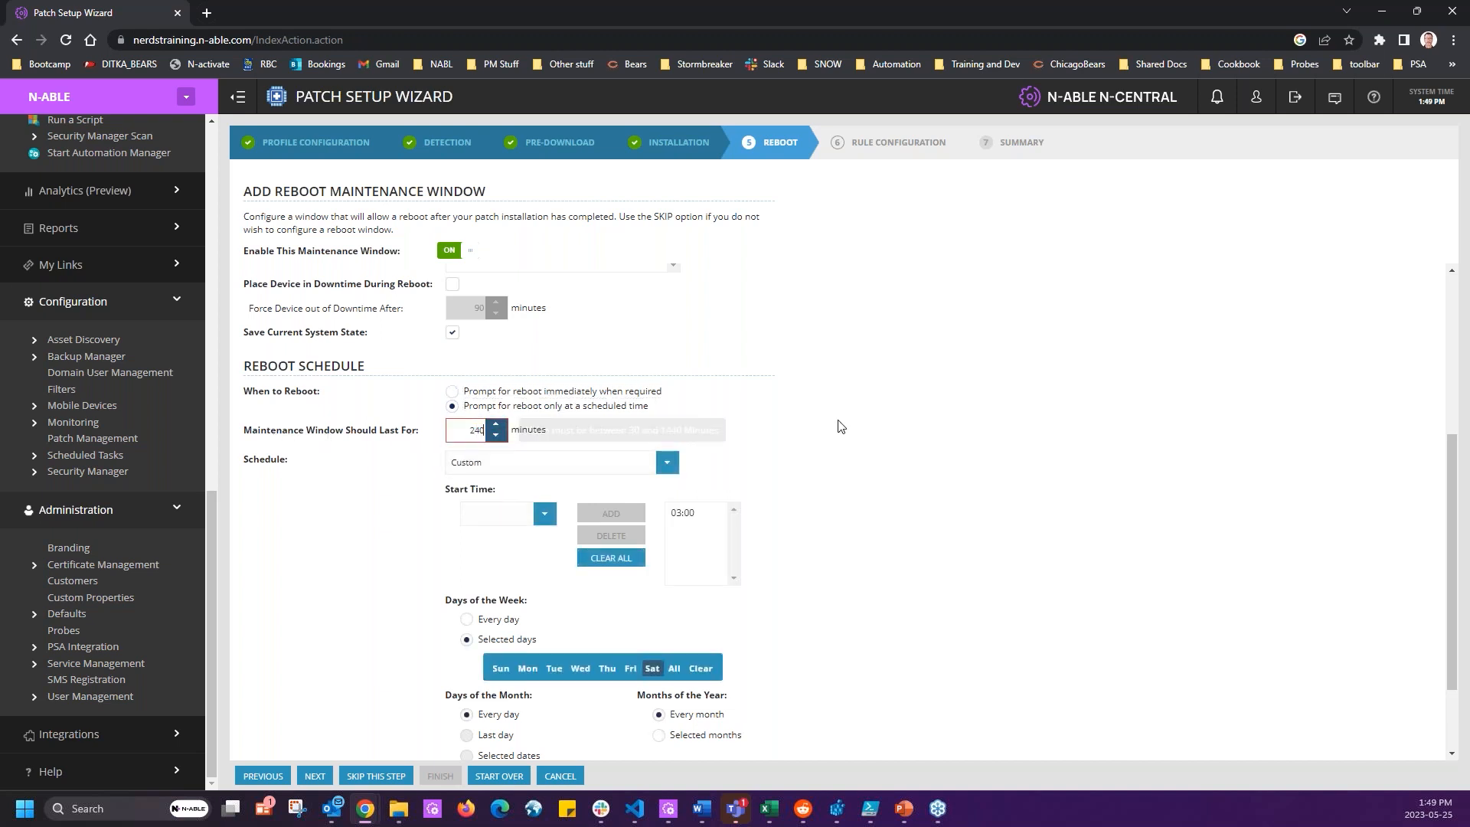
Replace the reboot schedule's 03:00 start time with 16:00.
left_click(686, 514)
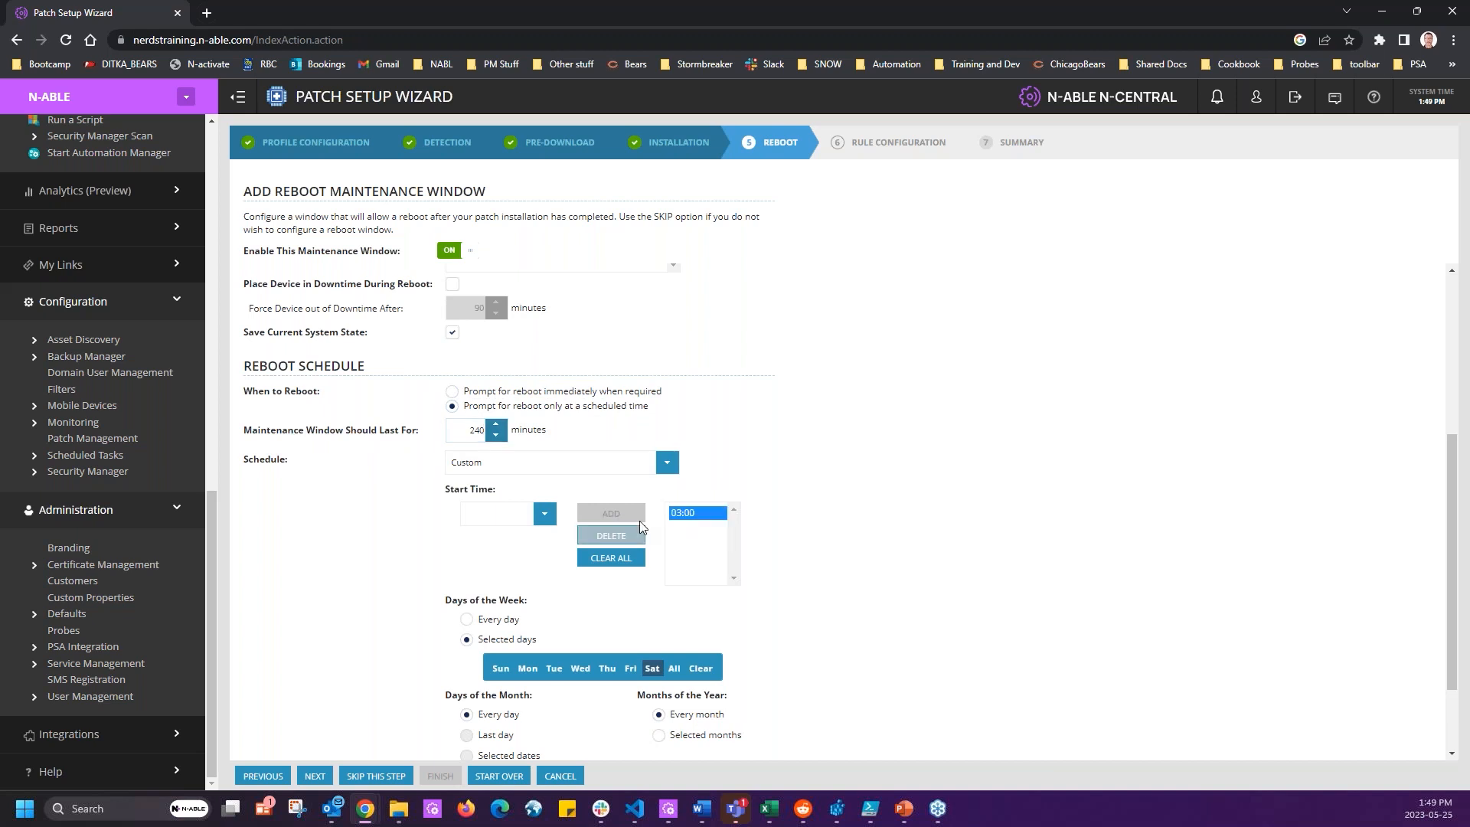
left_click(610, 534)
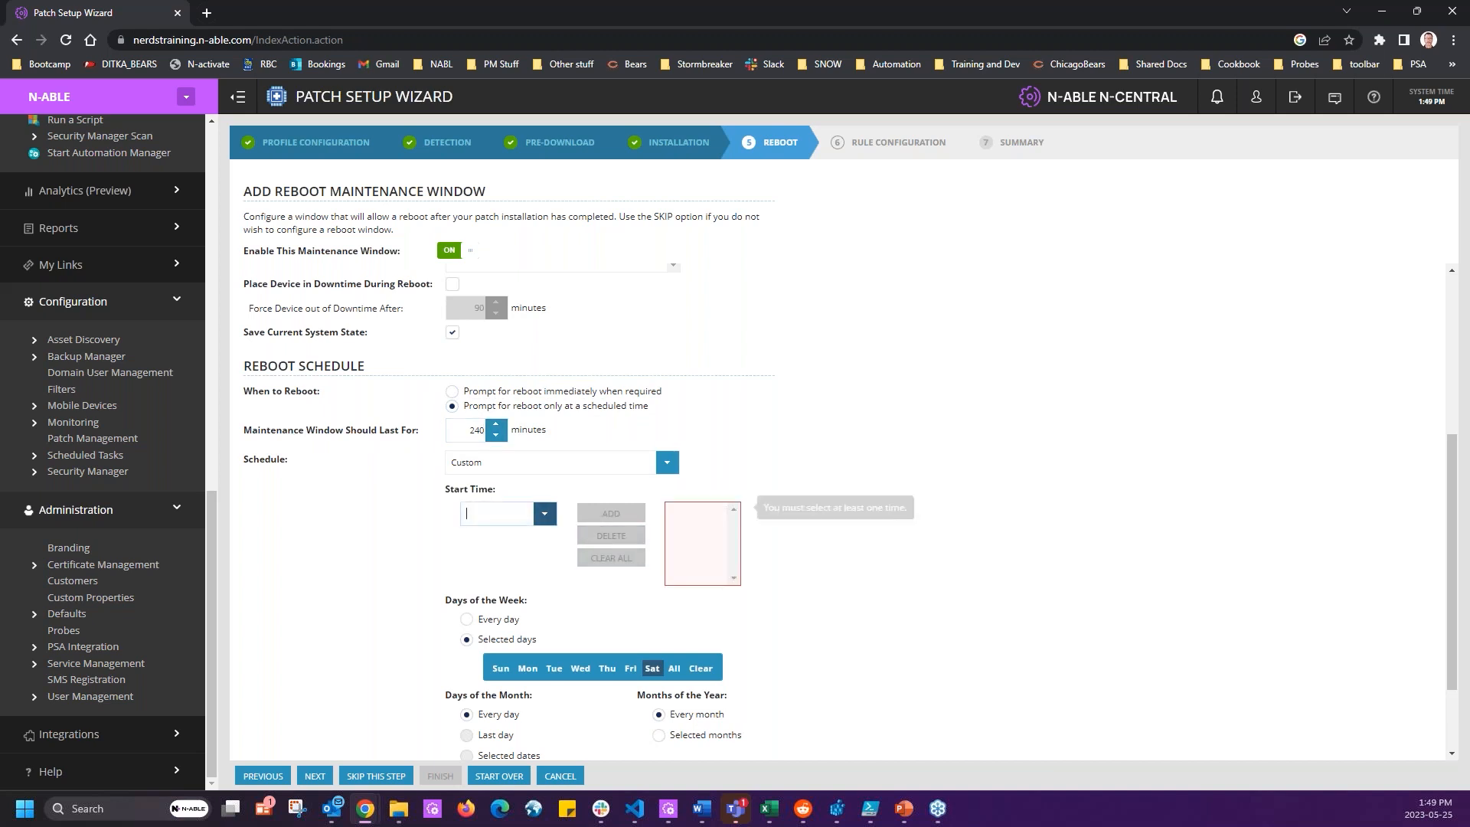
type("1600")
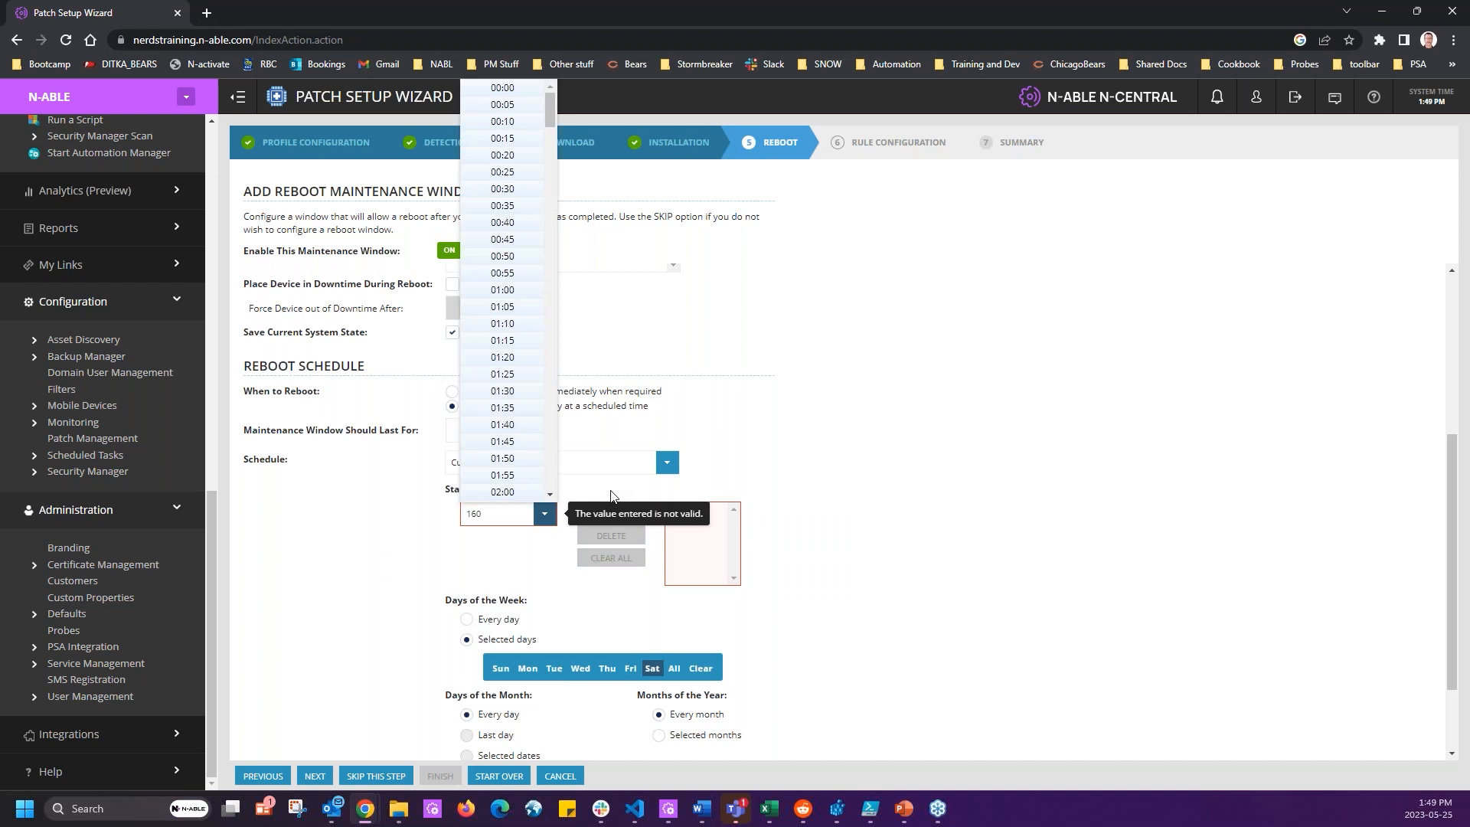
key("BackSpace")
left_click(527, 538)
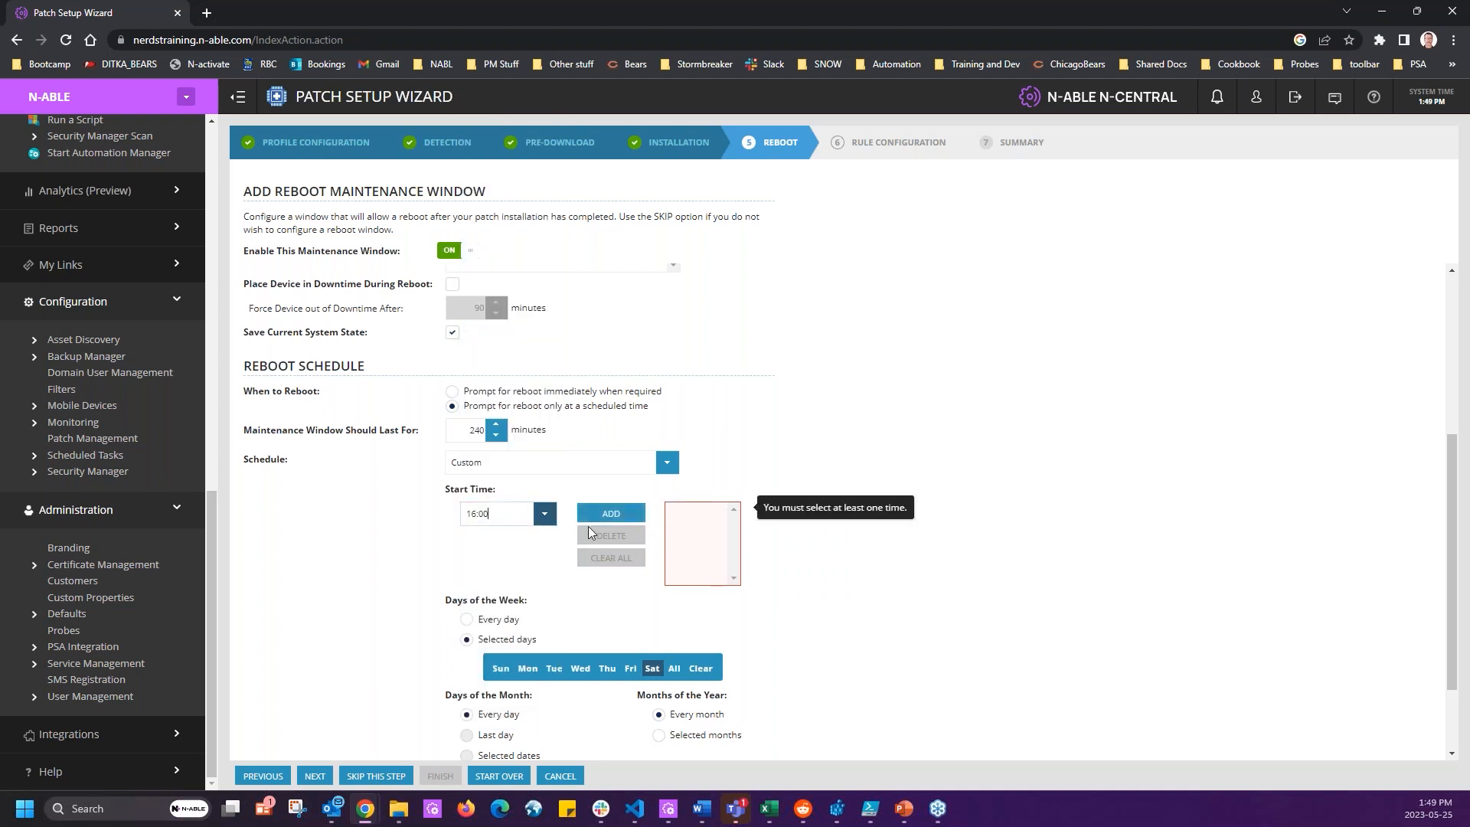
left_click(610, 514)
Set the reboot days to Monday and Friday and continue to the rule configuration.
left_click(630, 668)
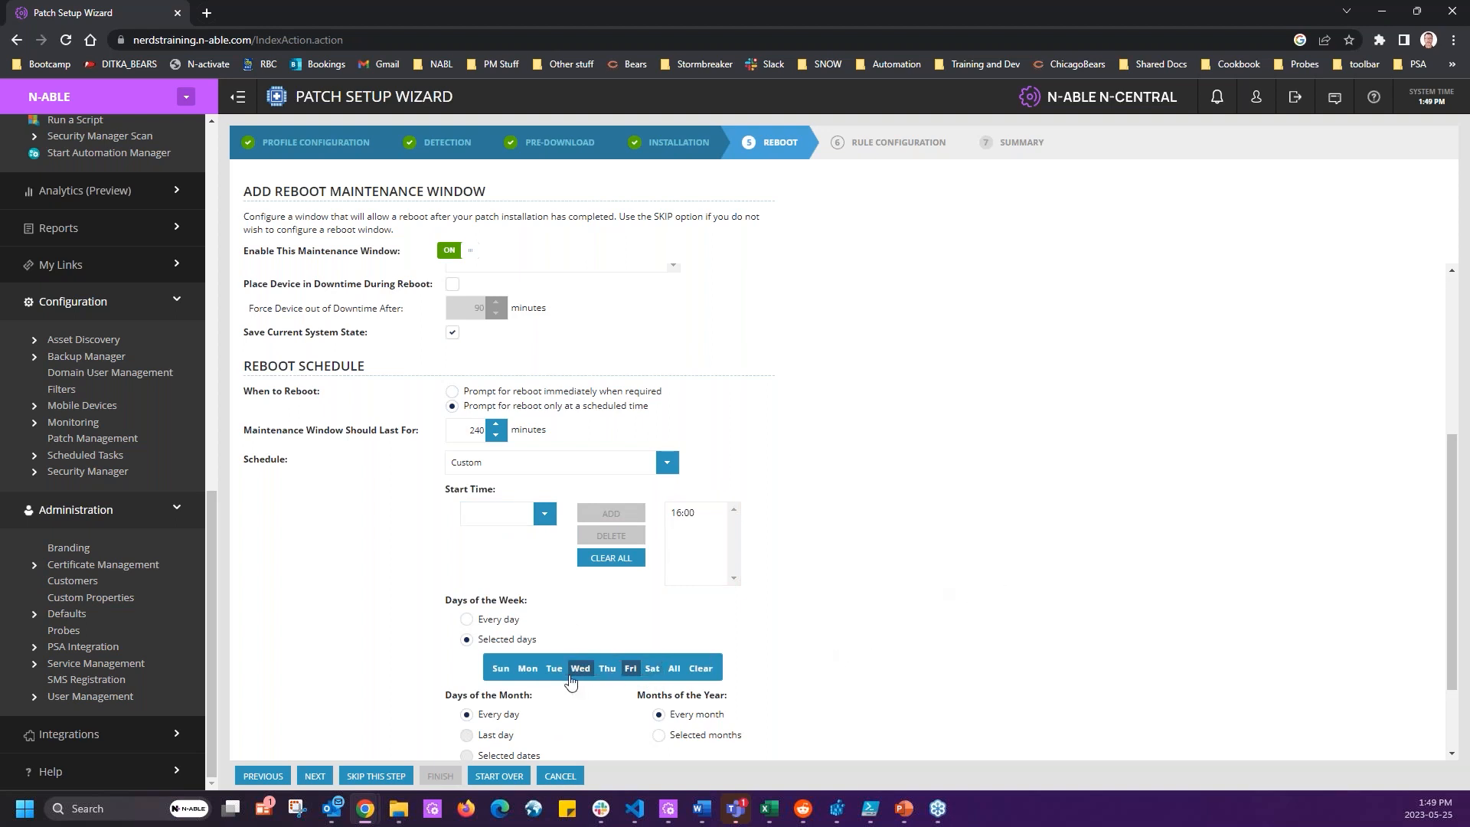
left_click(528, 668)
scroll(554, 649, "down", 3)
left_click(315, 776)
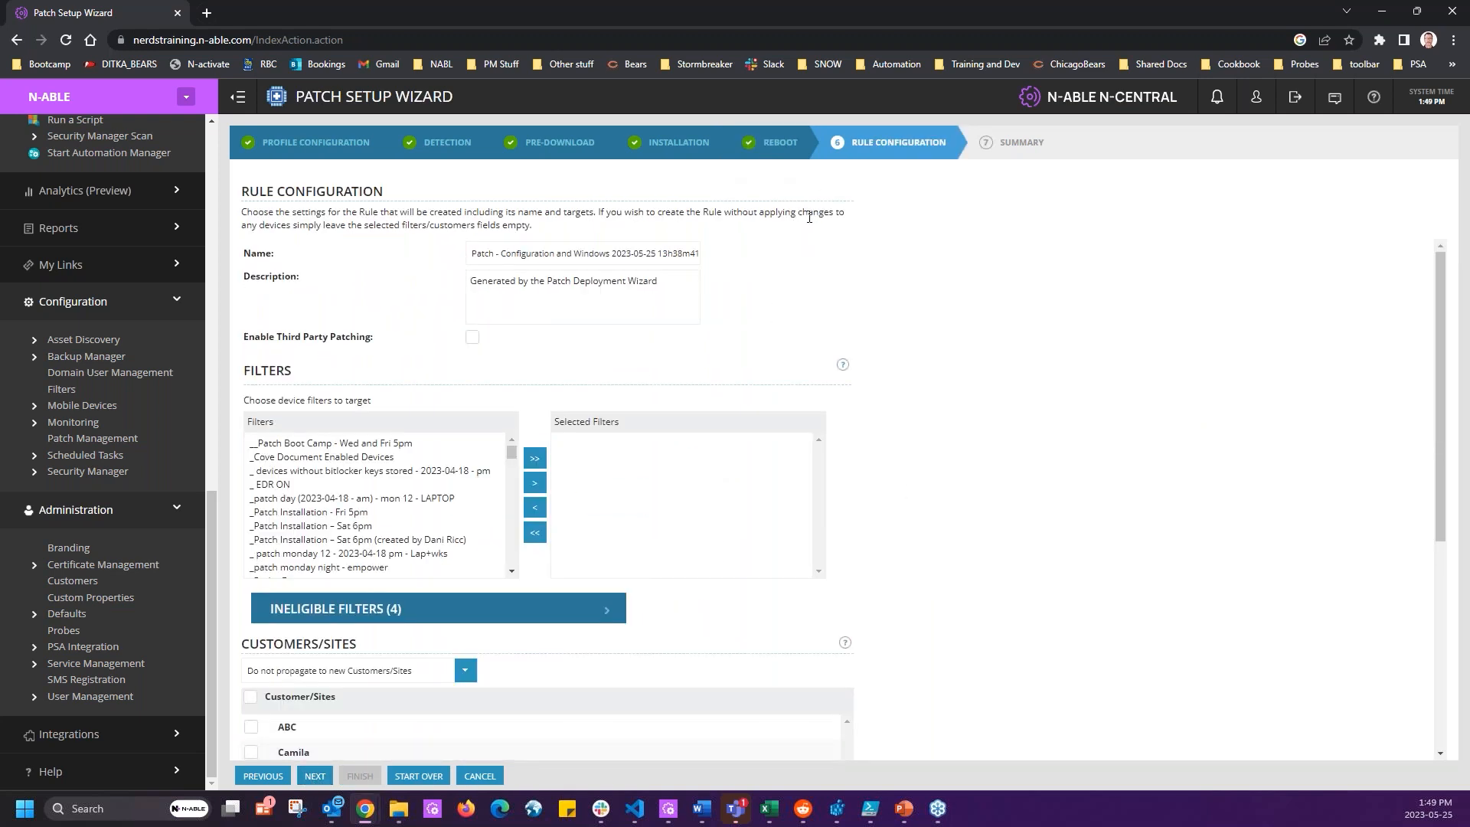
Rename the rule as "*Bootcamp - Patch".
left_click(490, 258)
left_click_drag(496, 259, 1075, 273)
key("BackSpace")
key("BackSpace")
key("BackSpace")
key("BackSpace")
key("BackSpace")
key("BackSpace")
key("BackSpace")
key("BackSpace")
key("BackSpace")
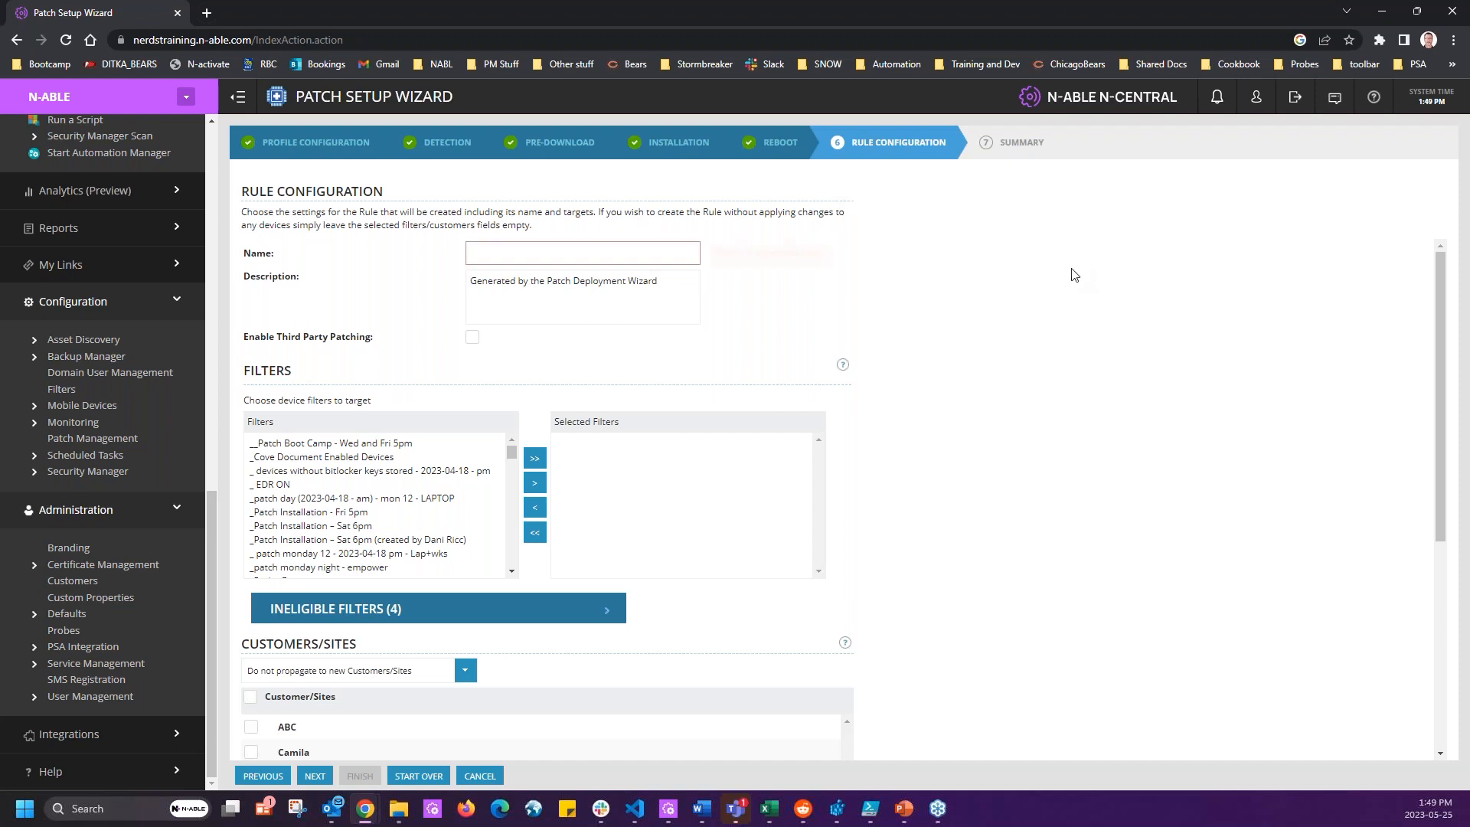
key("BackSpace")
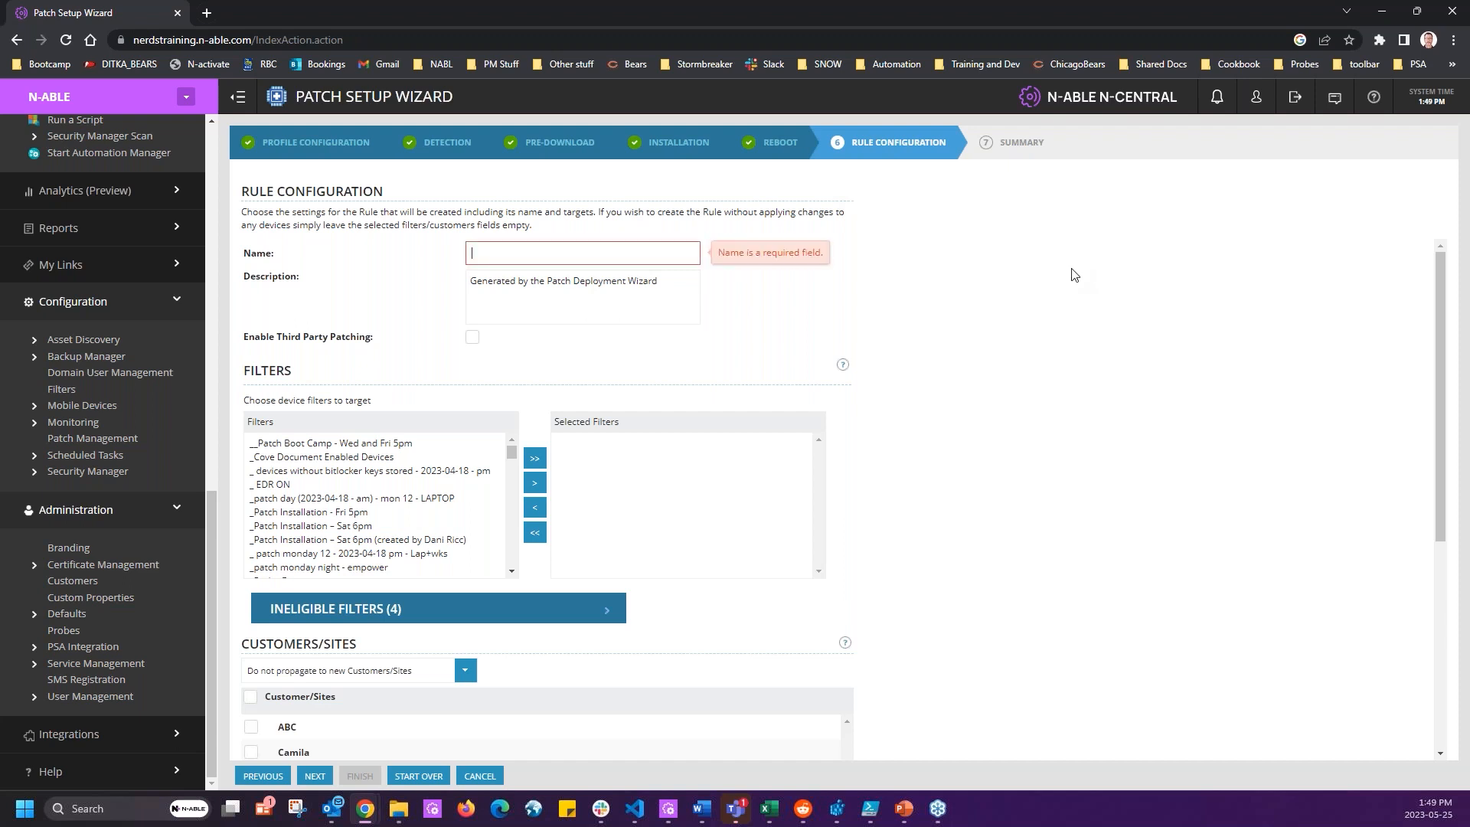
type("*Bootcamp - Patch")
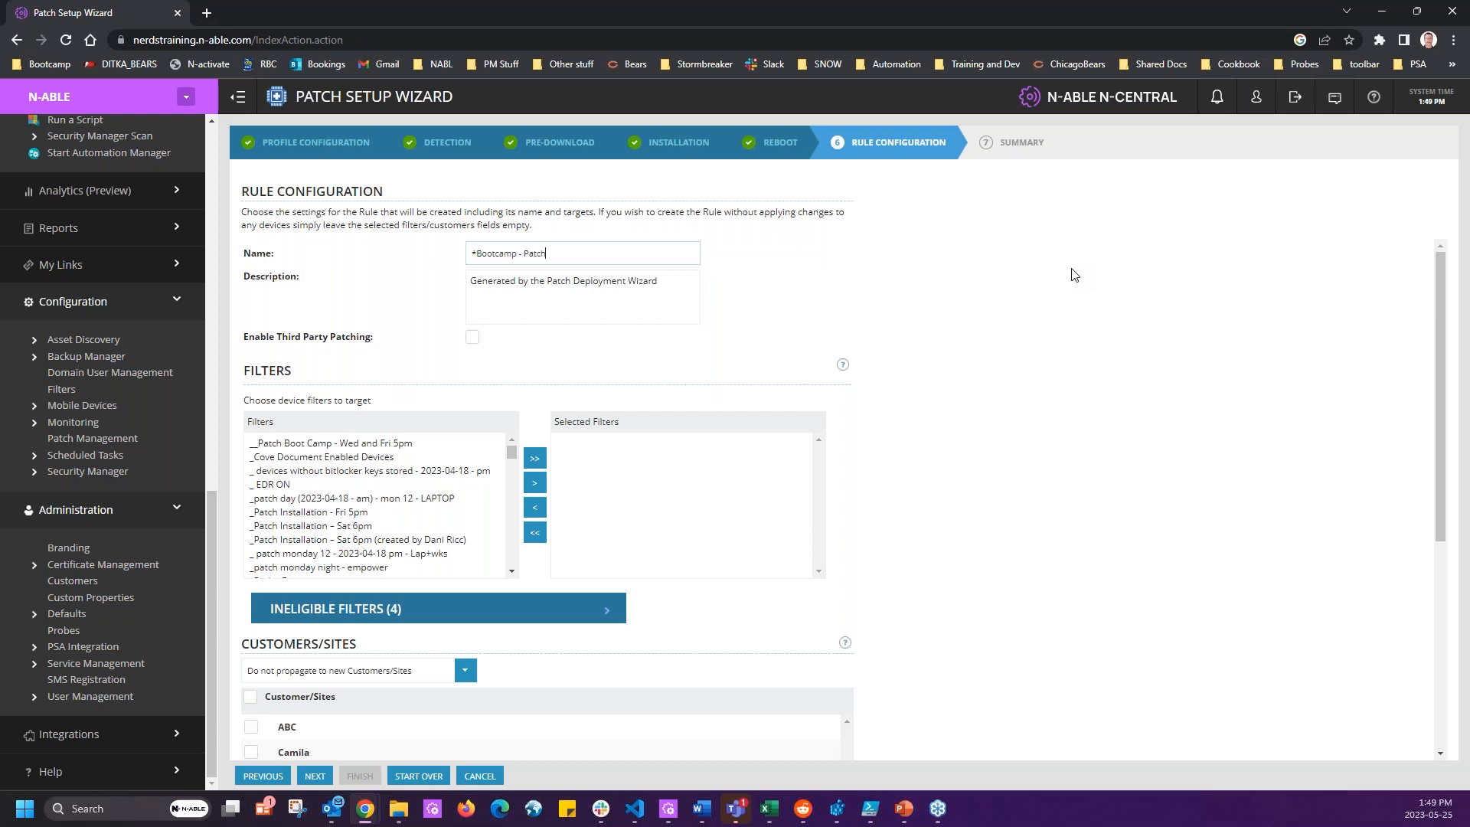
Clear the rule's description and enable third party patching.
left_click_drag(663, 284, 468, 282)
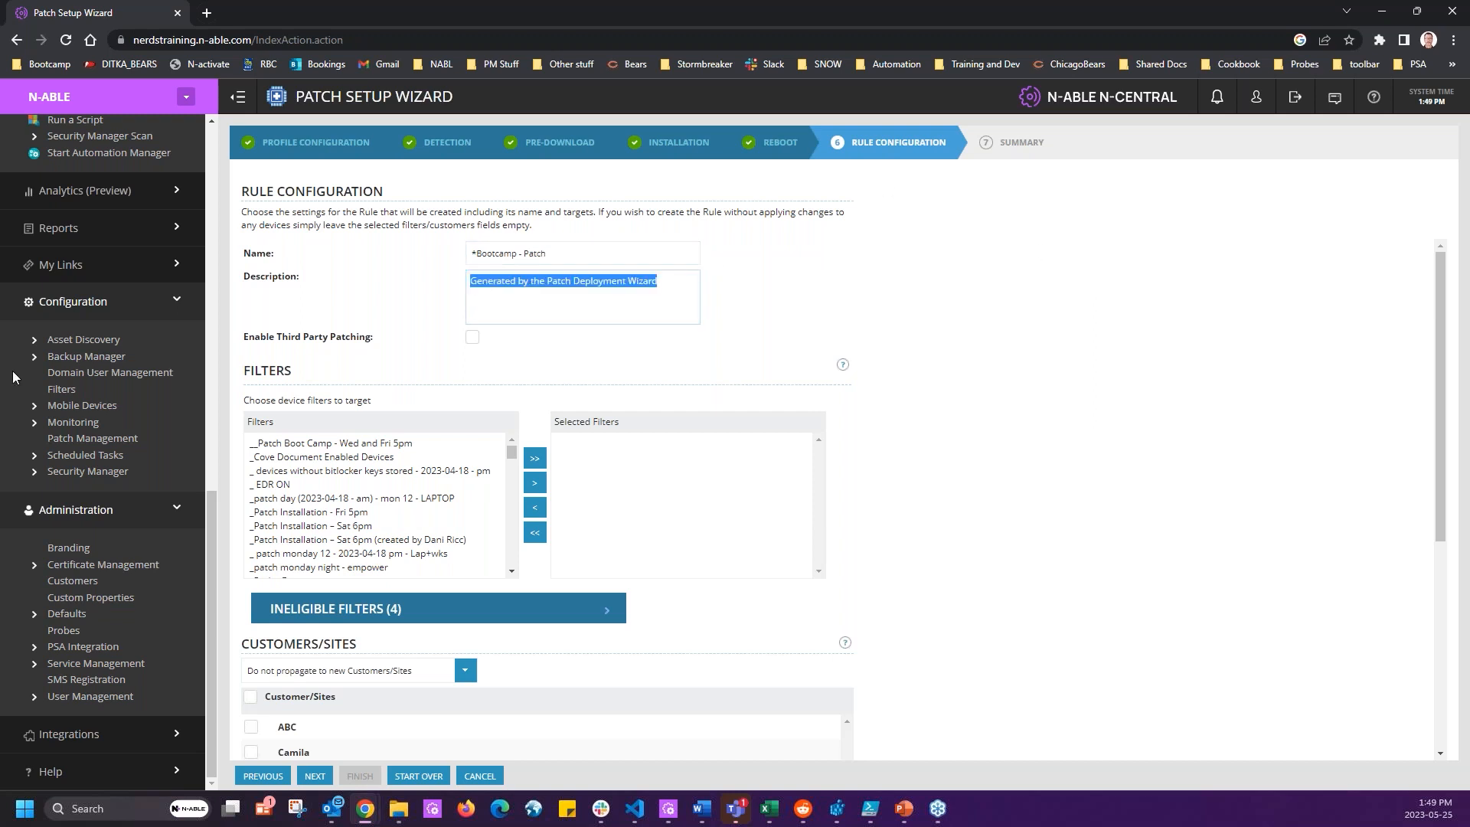
key("BackSpace")
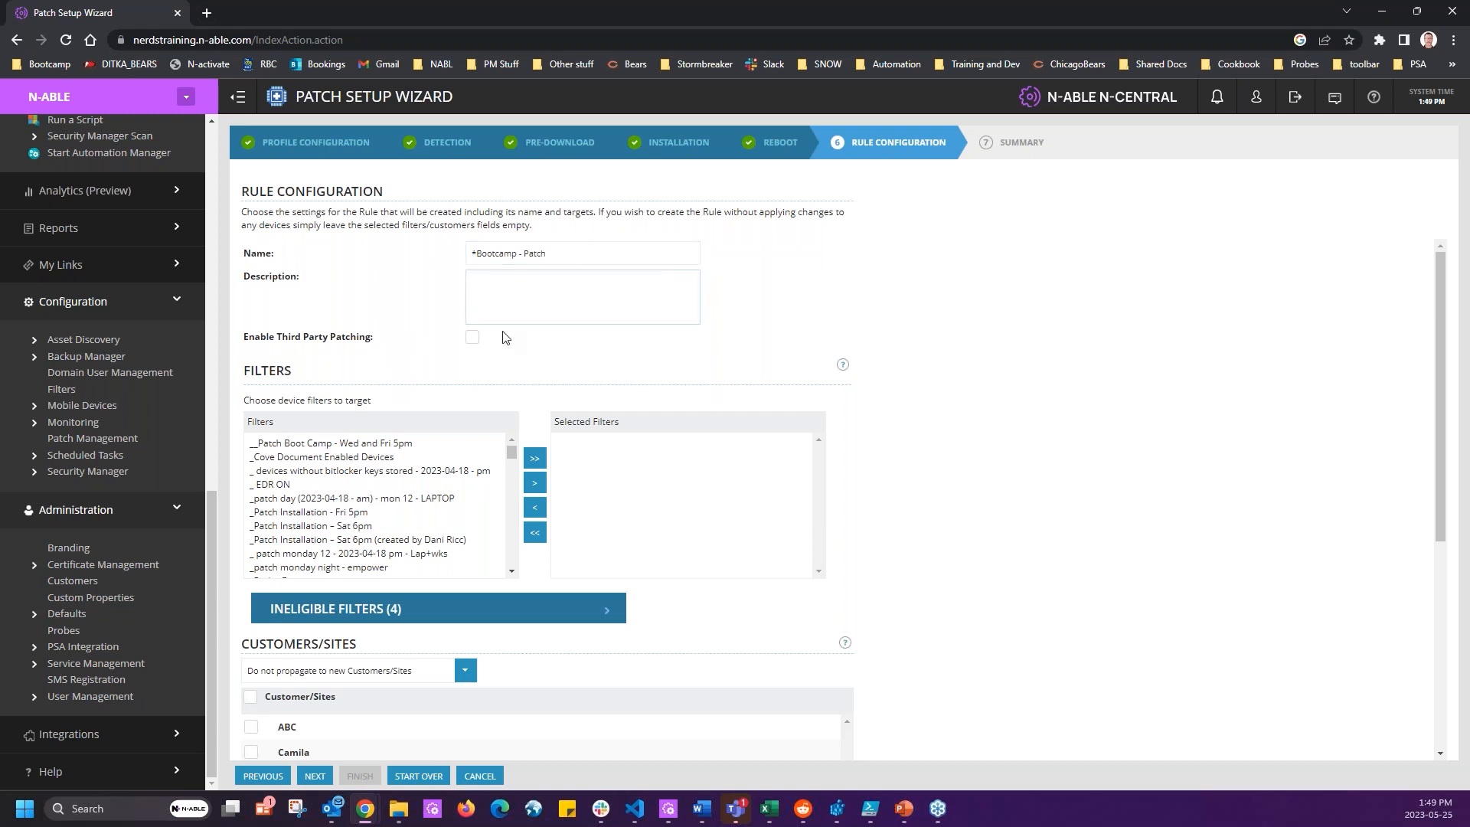
left_click(471, 339)
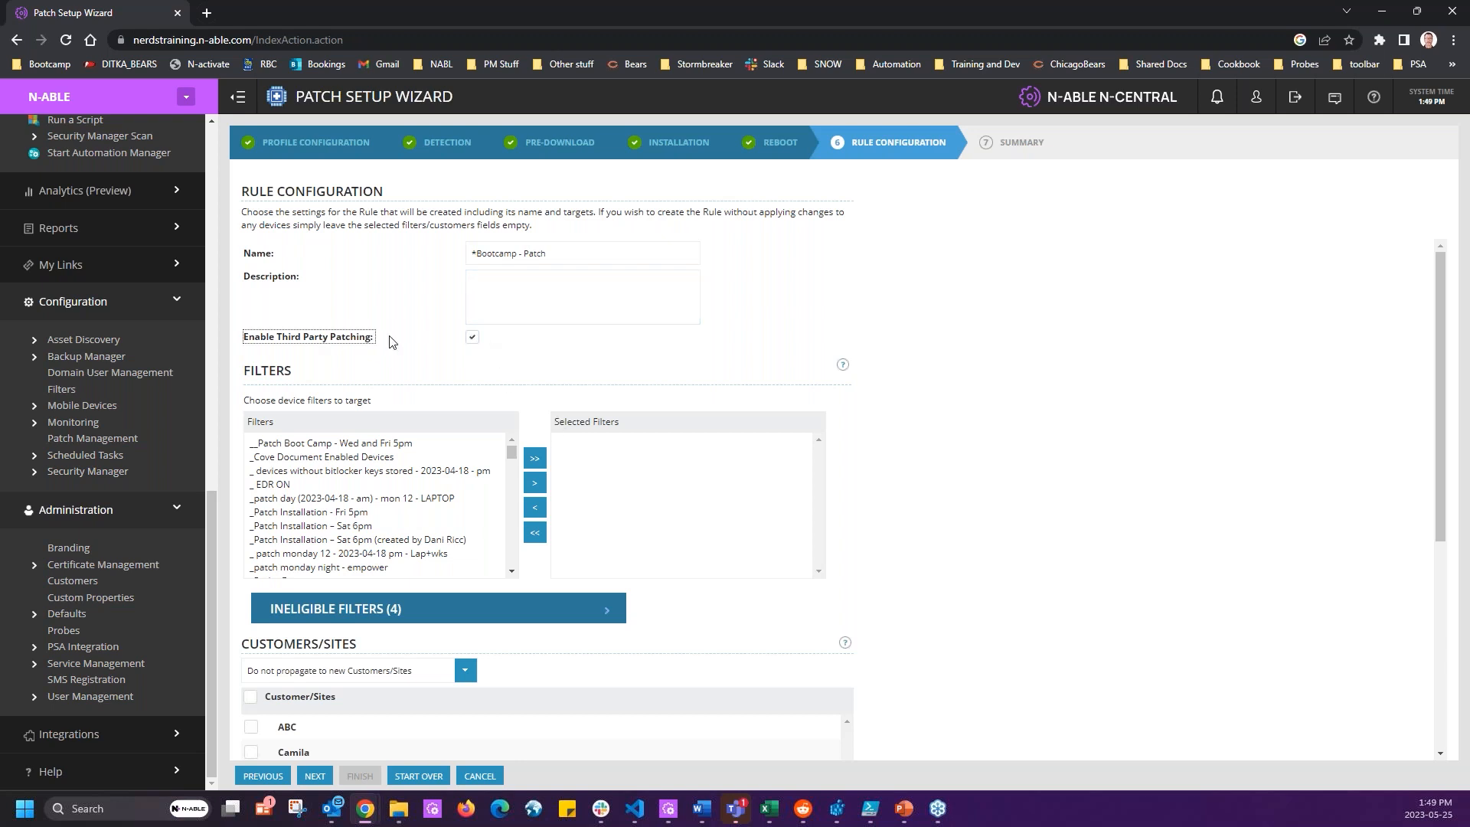
left_click(857, 381)
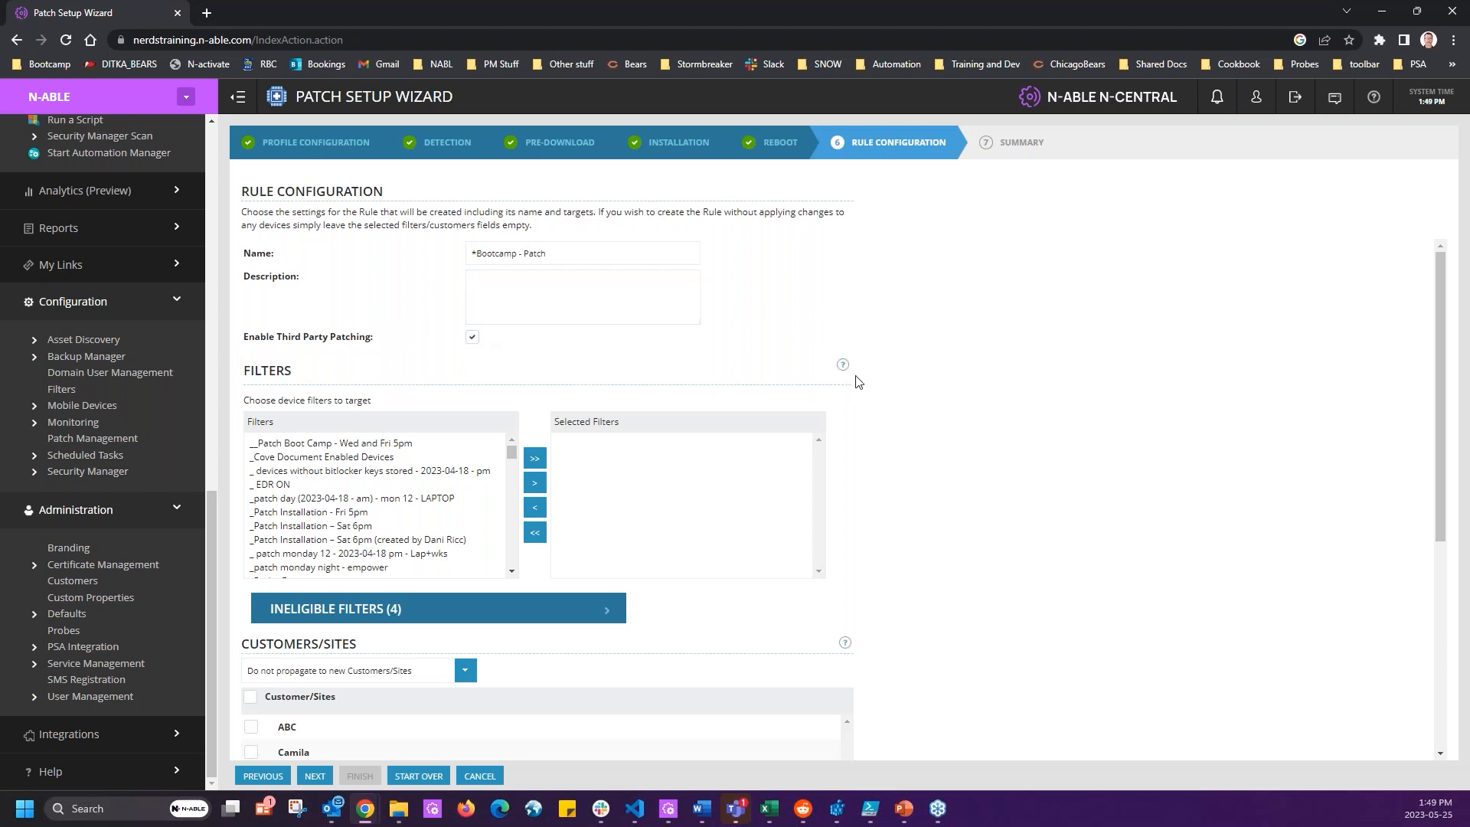
Target the filter "__Patch Boot Camp - Wed and Fri 5pm" and the customers CompanyCorp, FM - Trey Research Inc. and Kelltic Cider Comp.
left_click(329, 446)
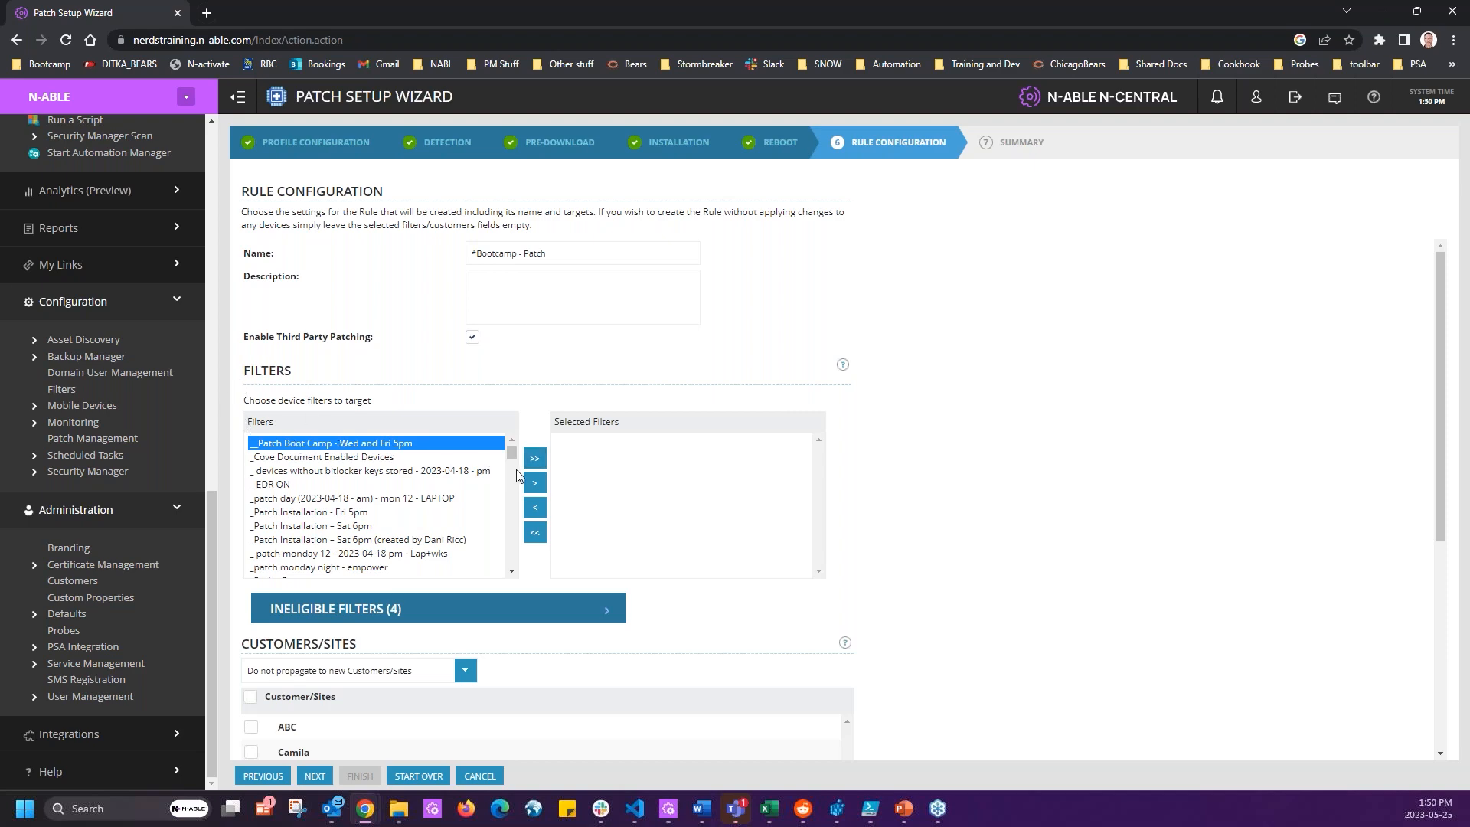
left_click(535, 483)
scroll(687, 434, "down", 5)
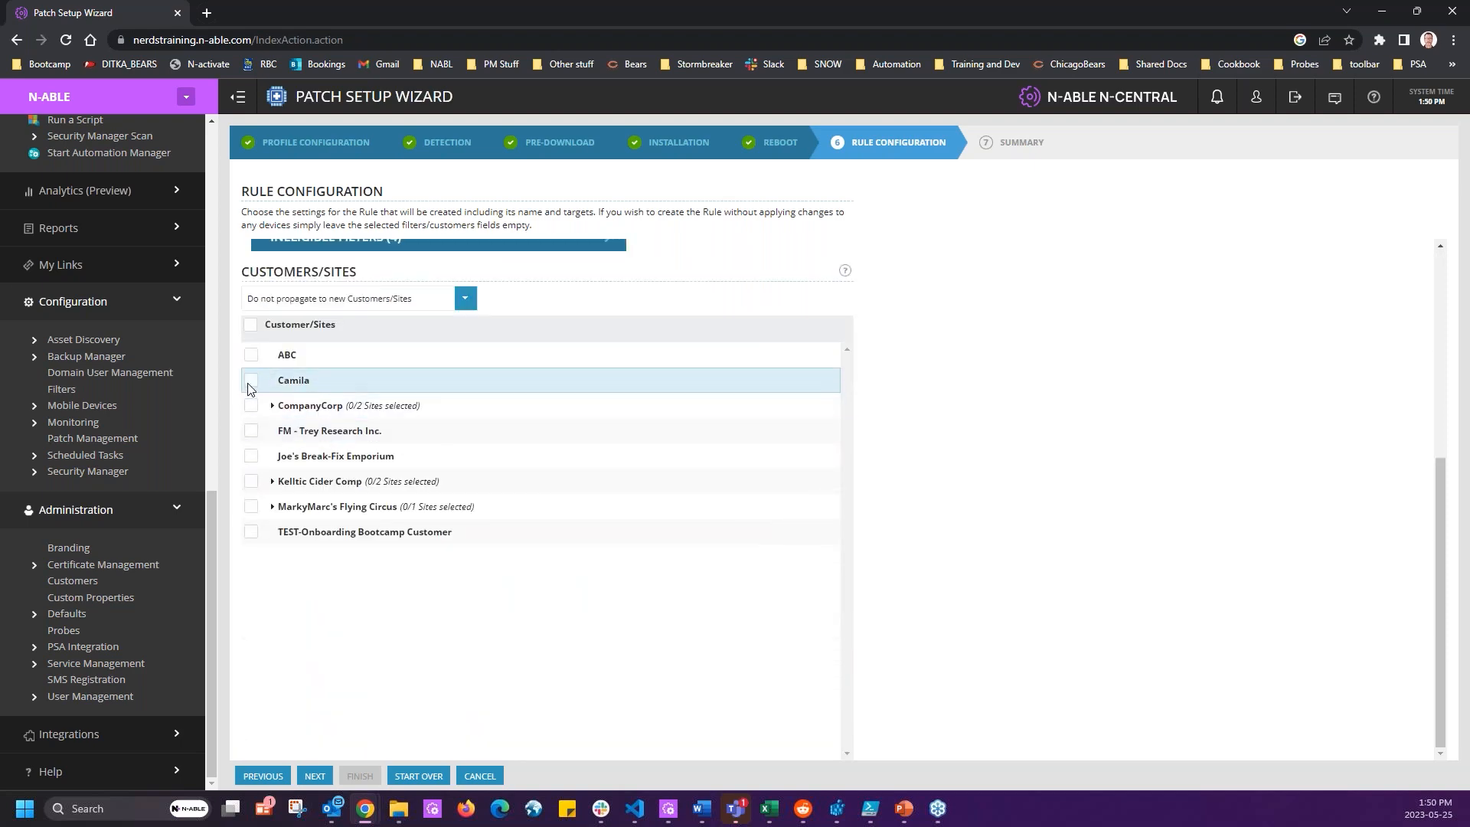
left_click(252, 408)
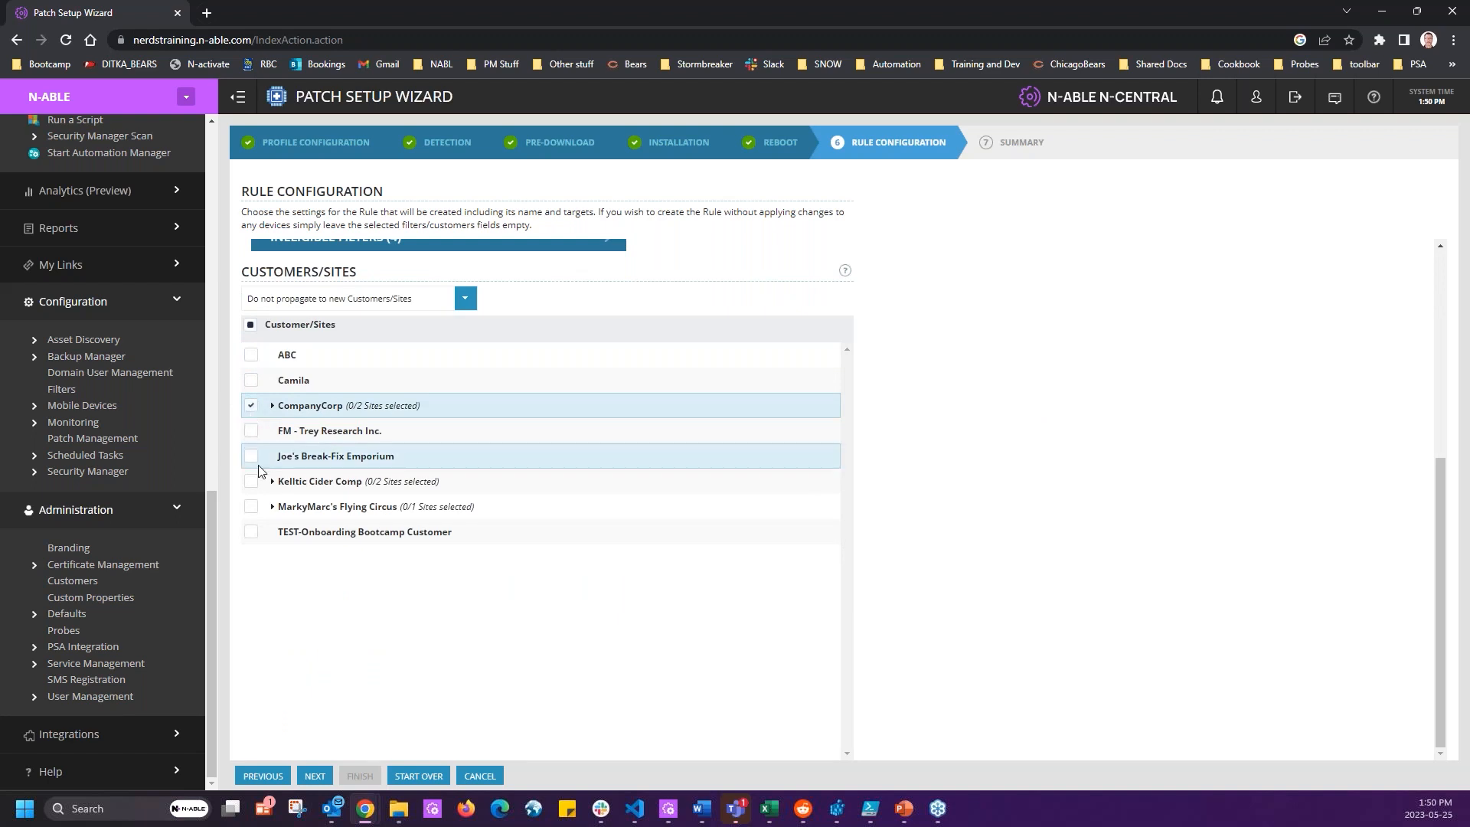
left_click(251, 431)
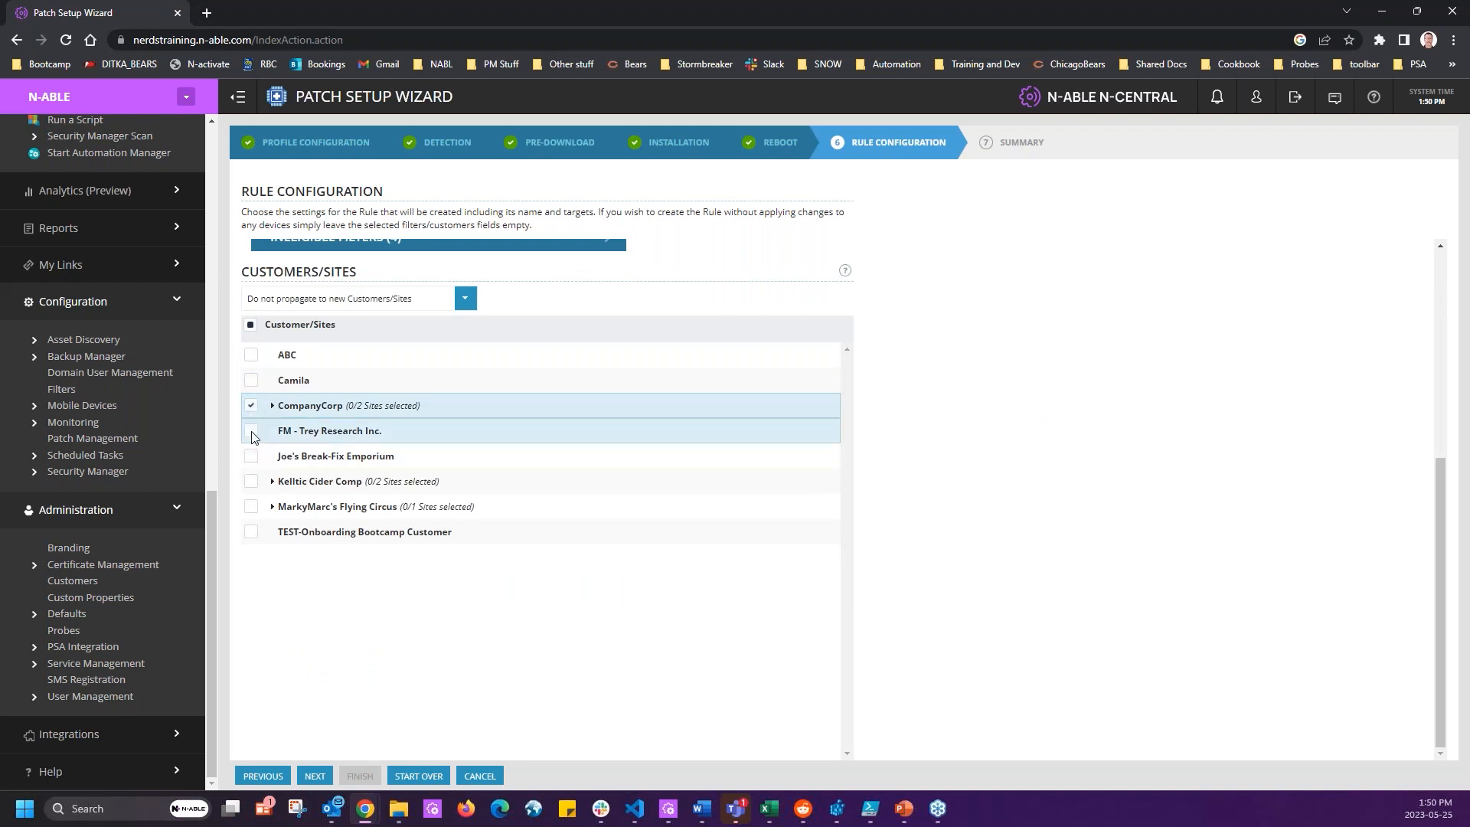
left_click(252, 483)
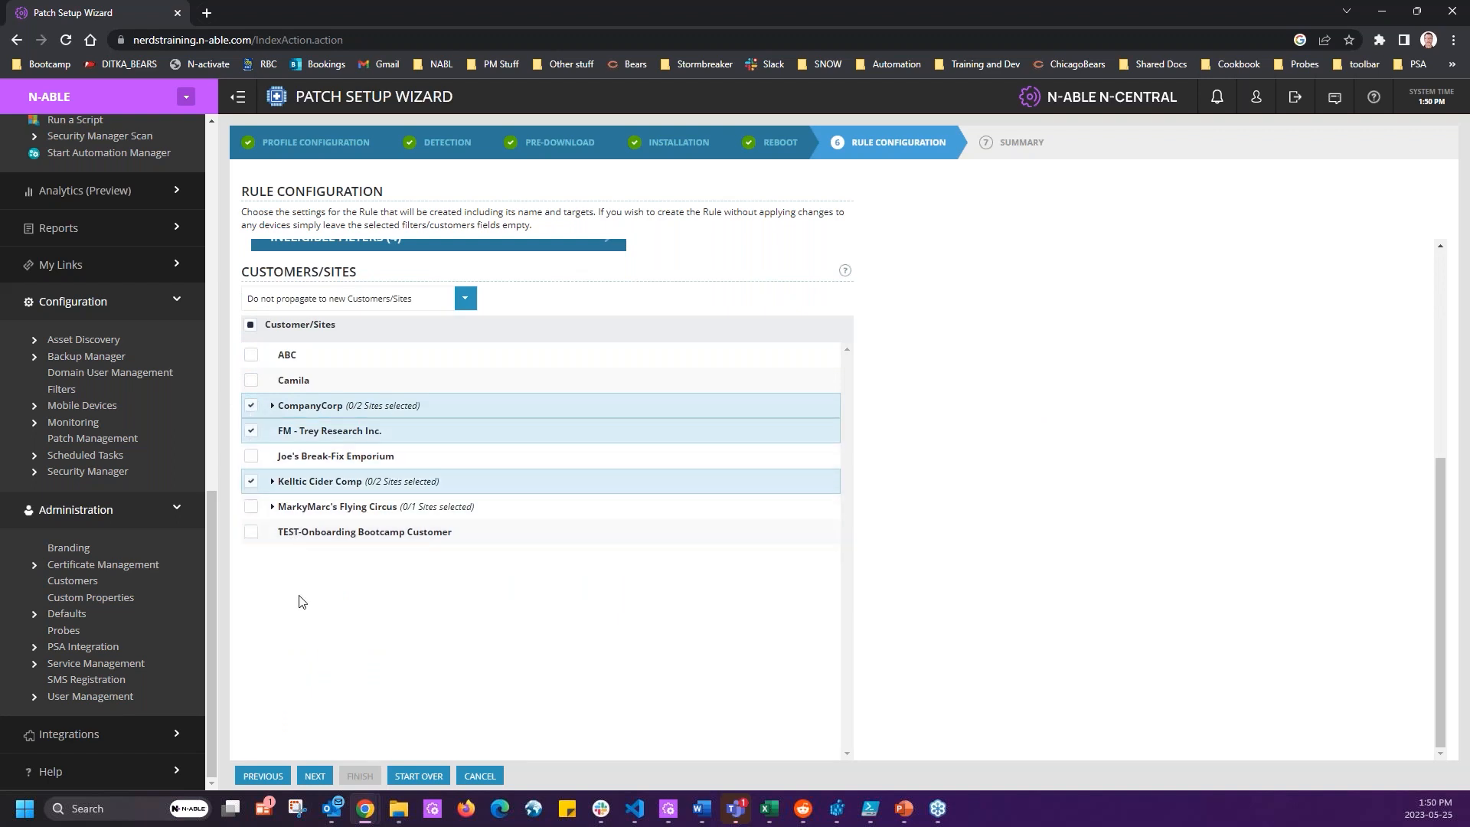
Proceed to the wizard summary, finish it to generate the rule, and open the new rule for editing.
left_click(315, 776)
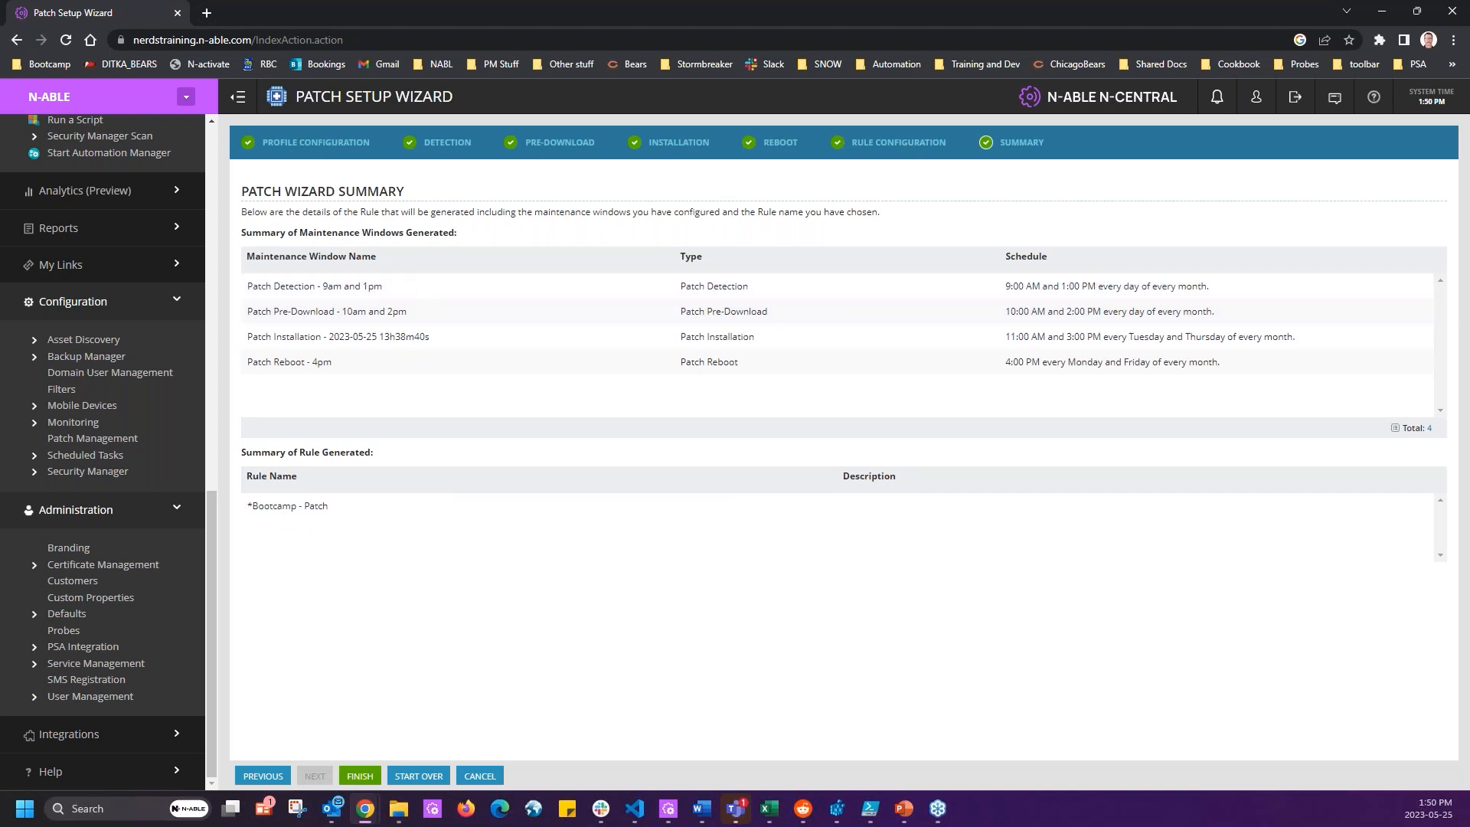
left_click(360, 776)
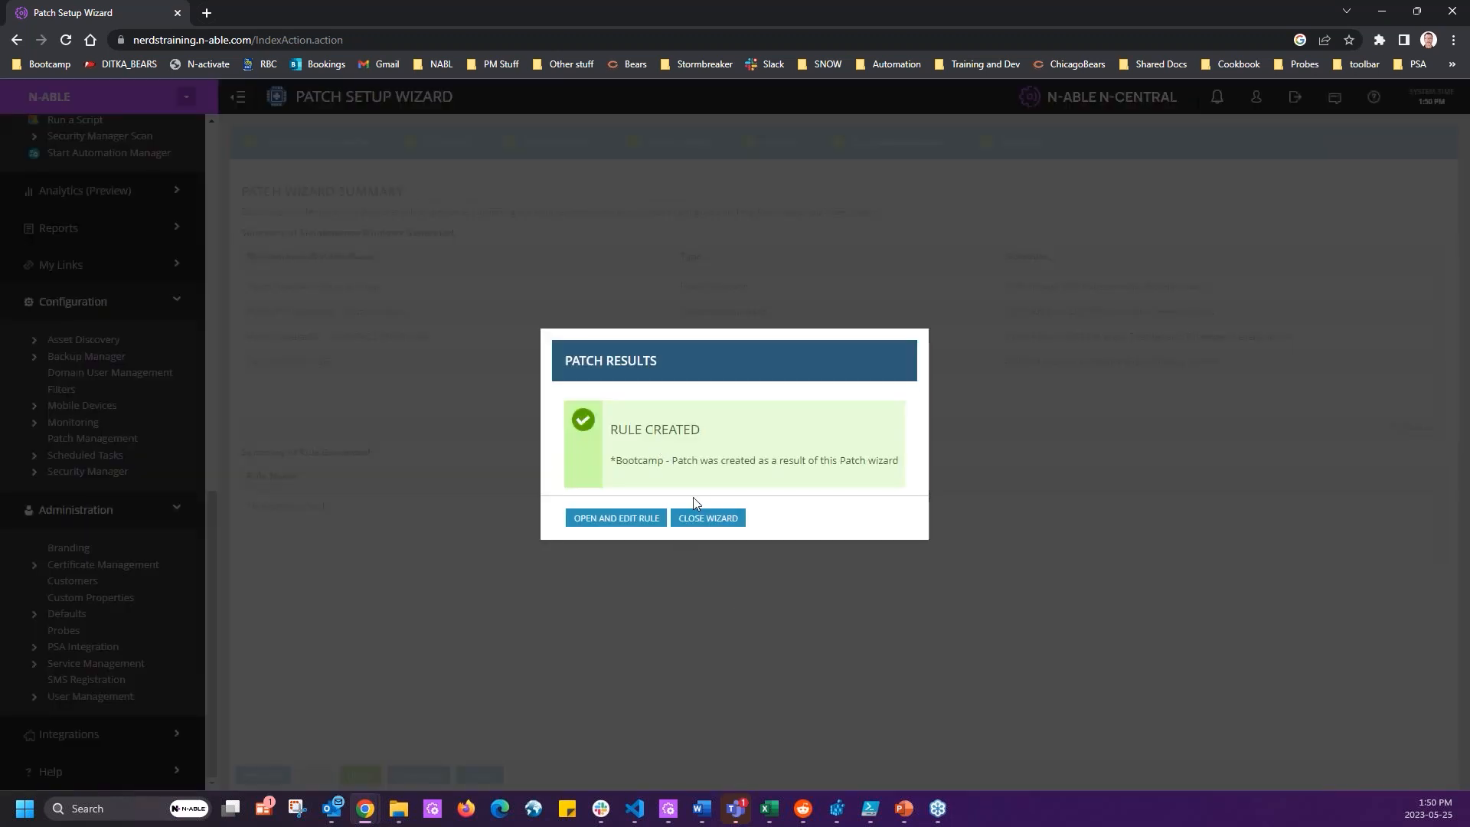
left_click(621, 524)
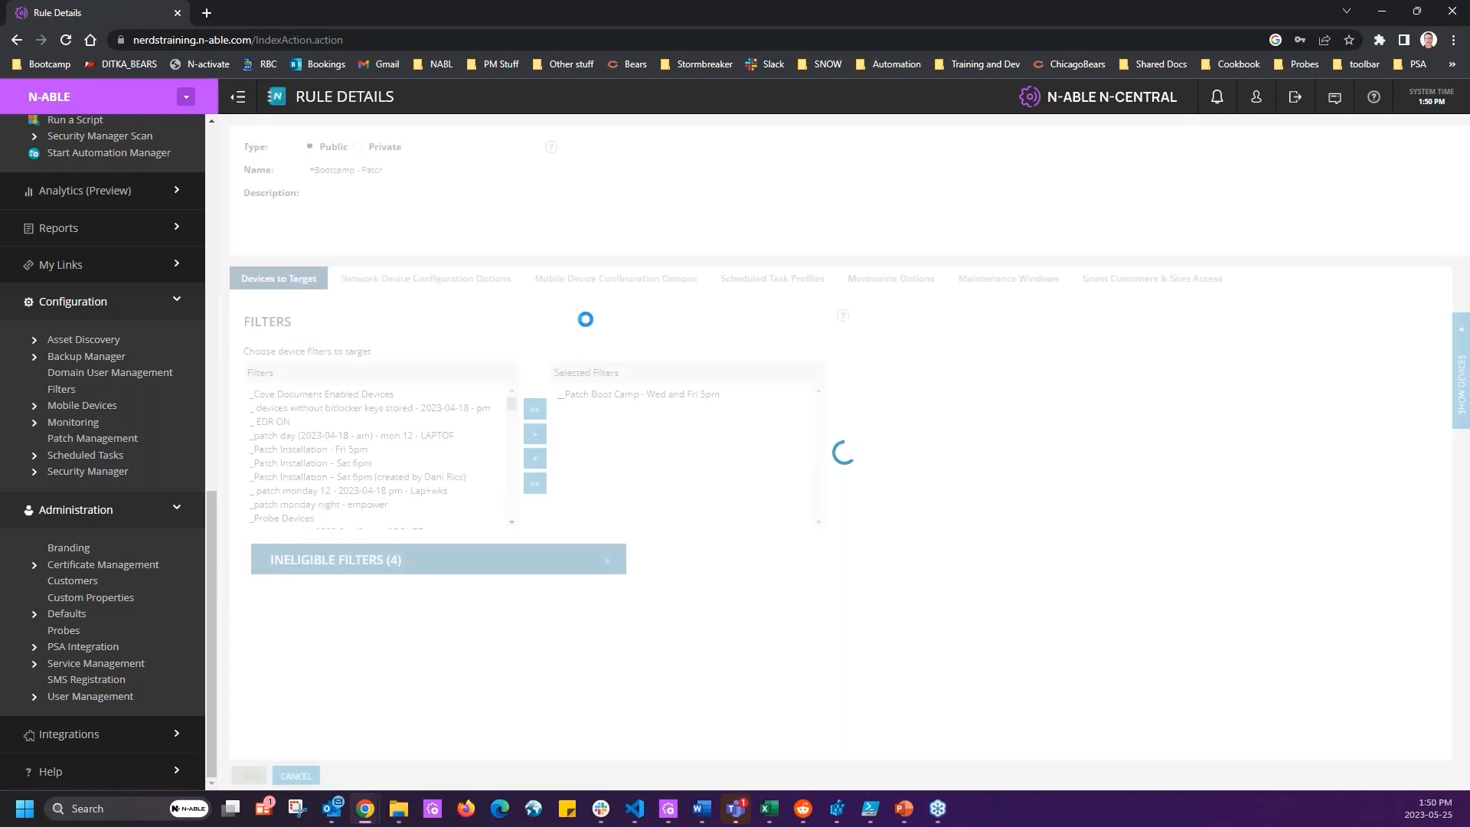
Go to the monitoring rules list and open the "*Bootcamp - Patch" rule from there.
left_click(71, 423)
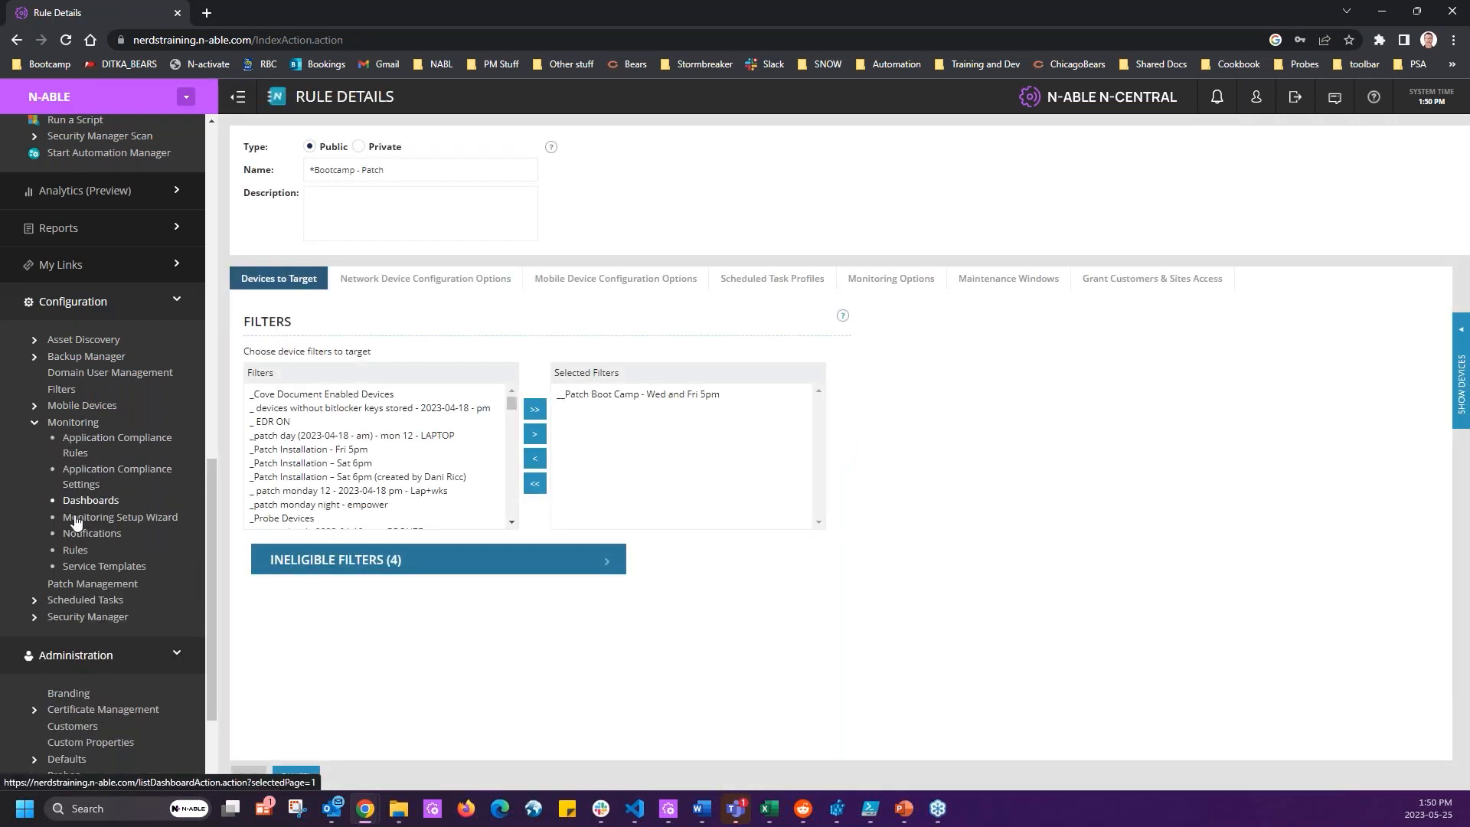
left_click(75, 550)
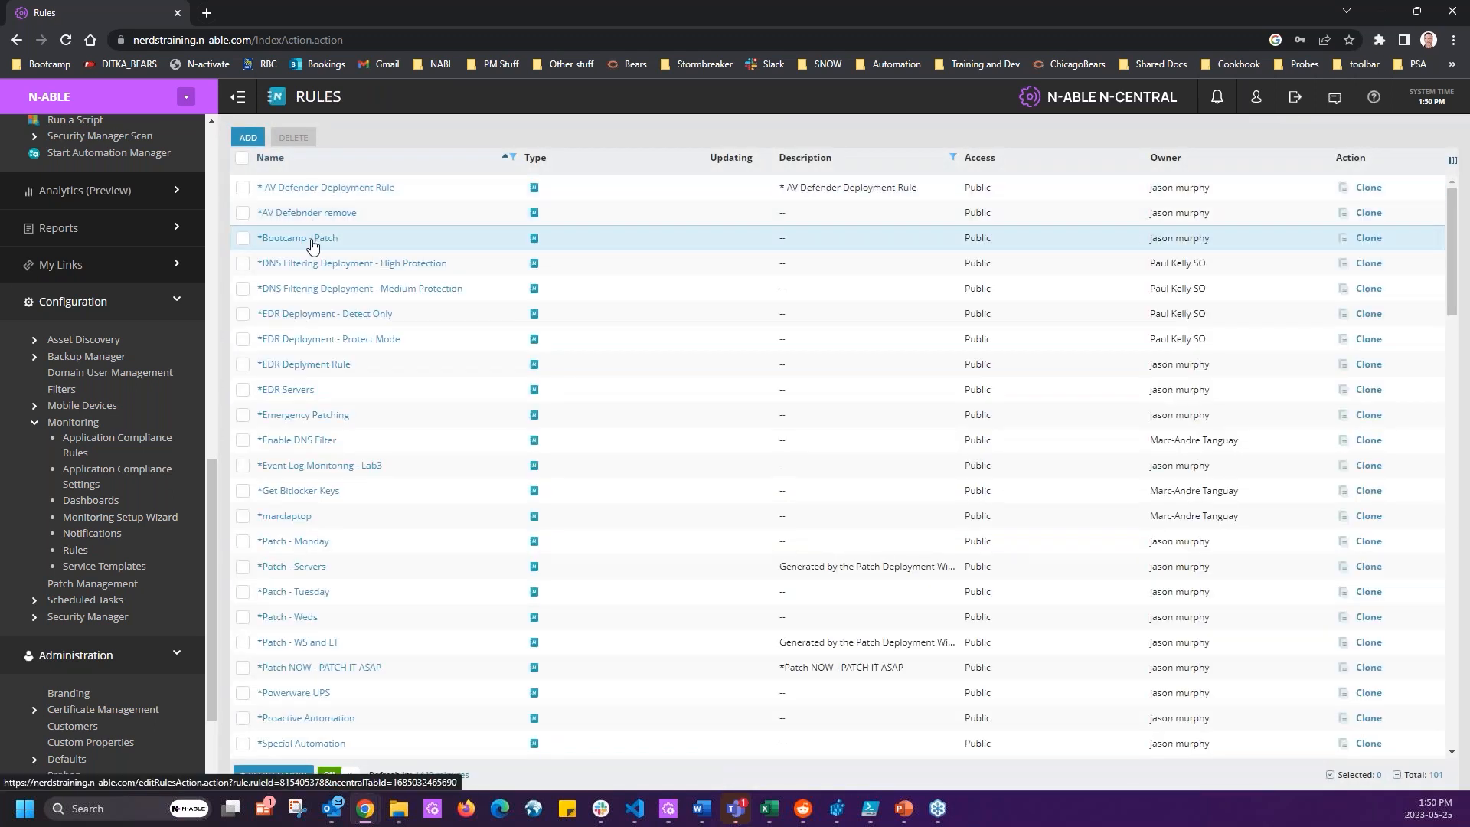
left_click(311, 240)
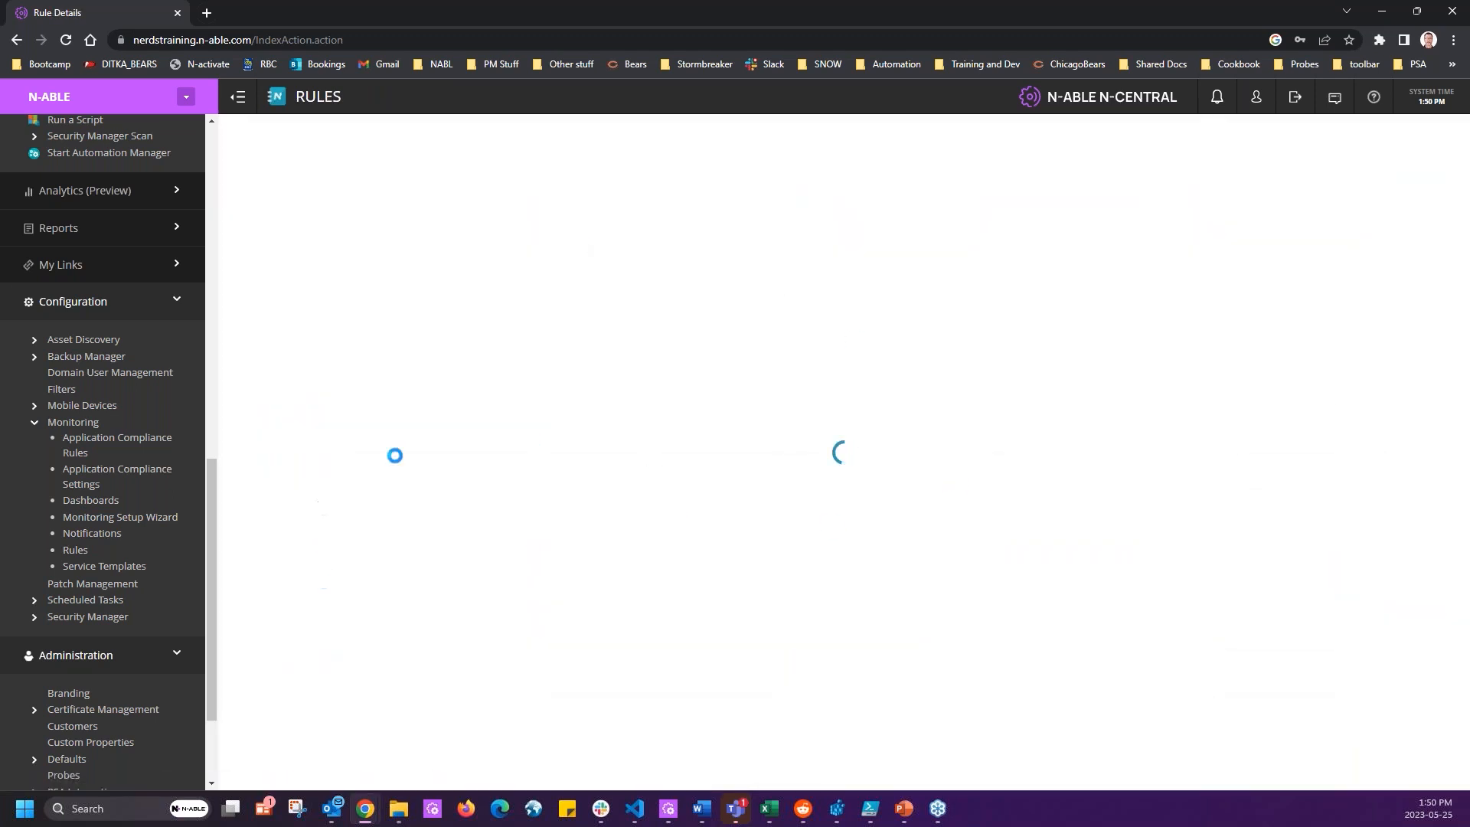
Review the rule's target filter, customer access, maintenance windows and patch management options, and close it without saving.
left_click(694, 396)
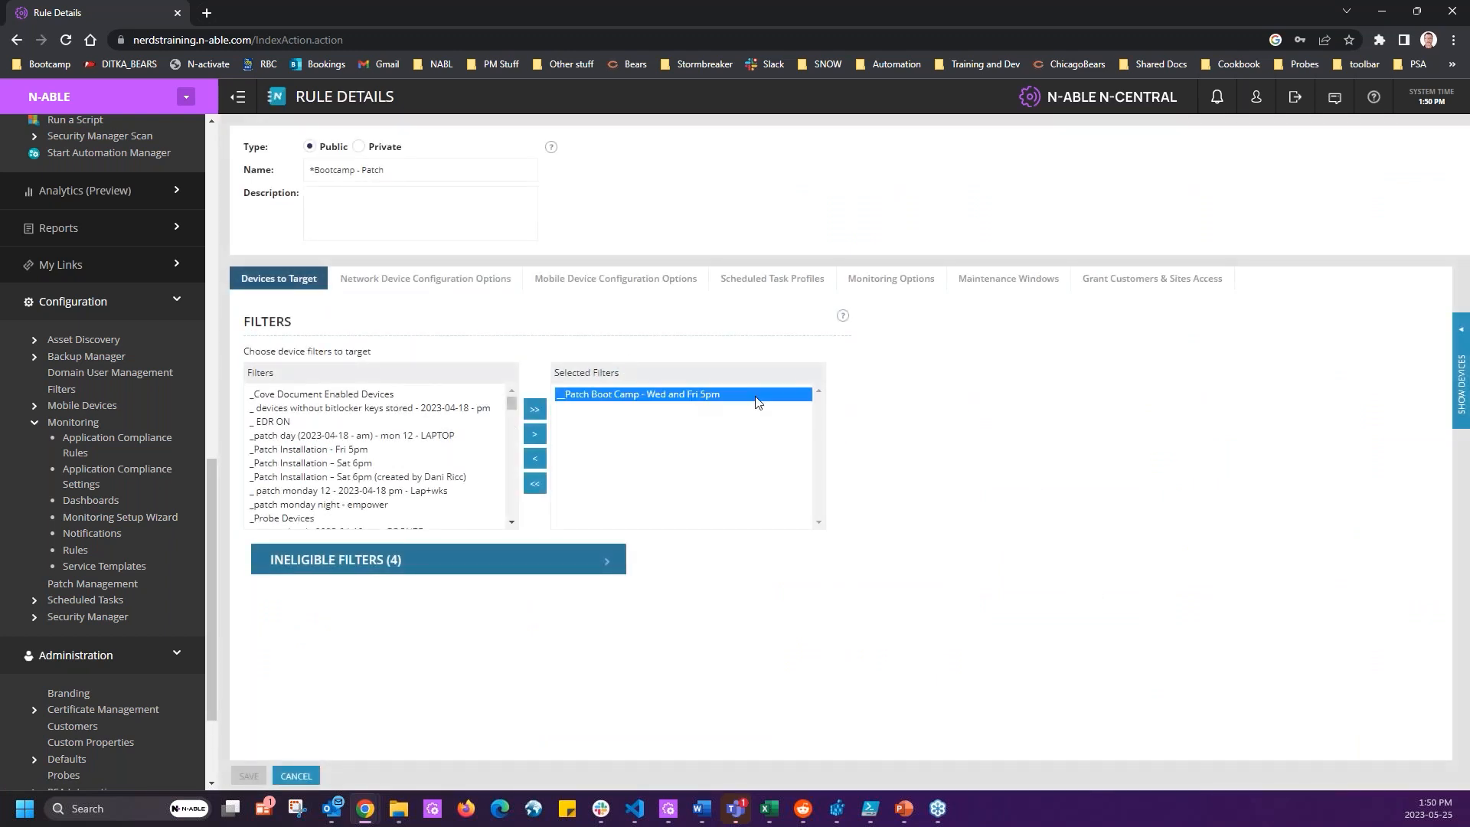
left_click(1151, 281)
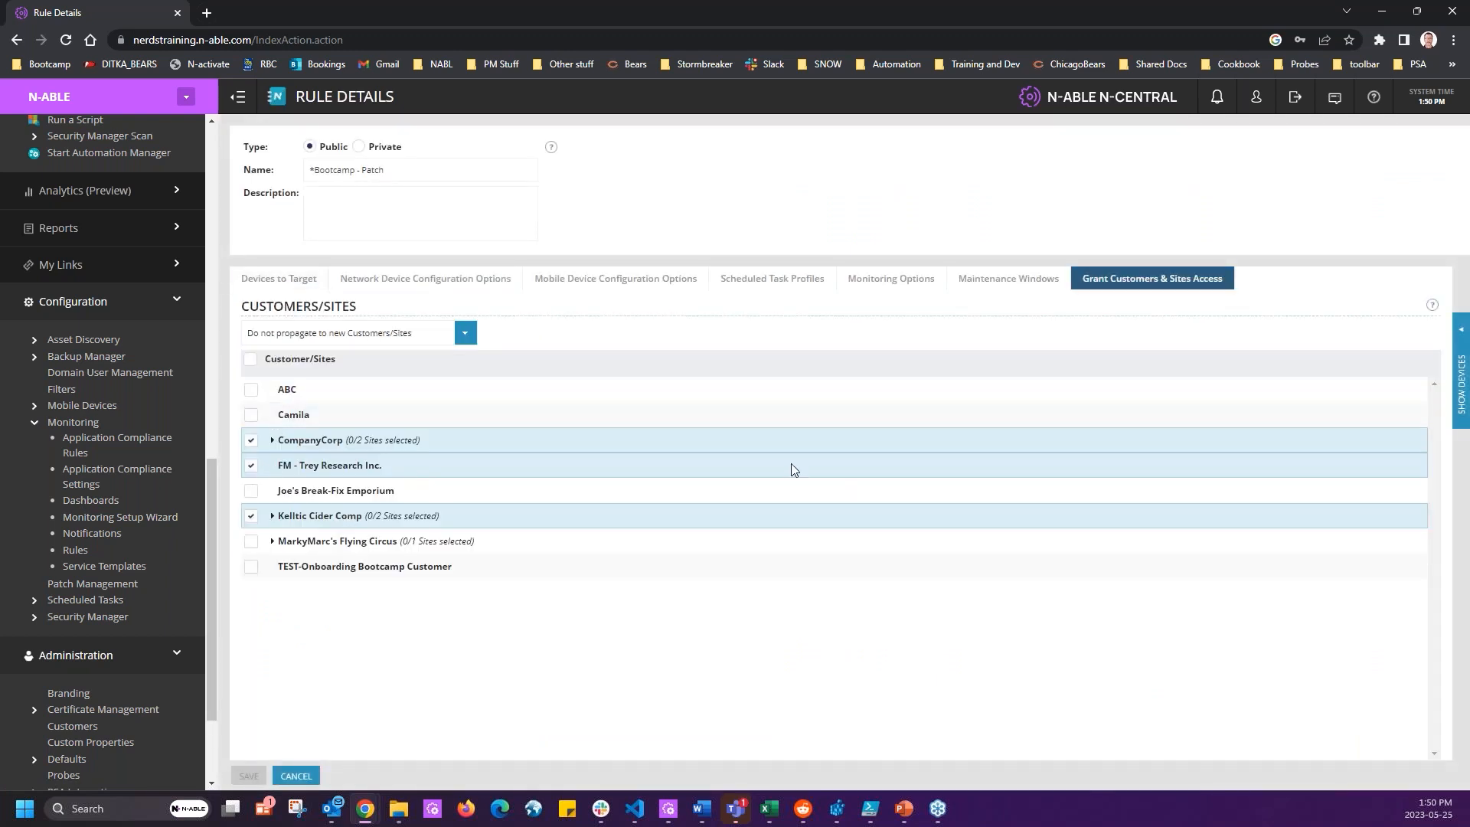
left_click(966, 282)
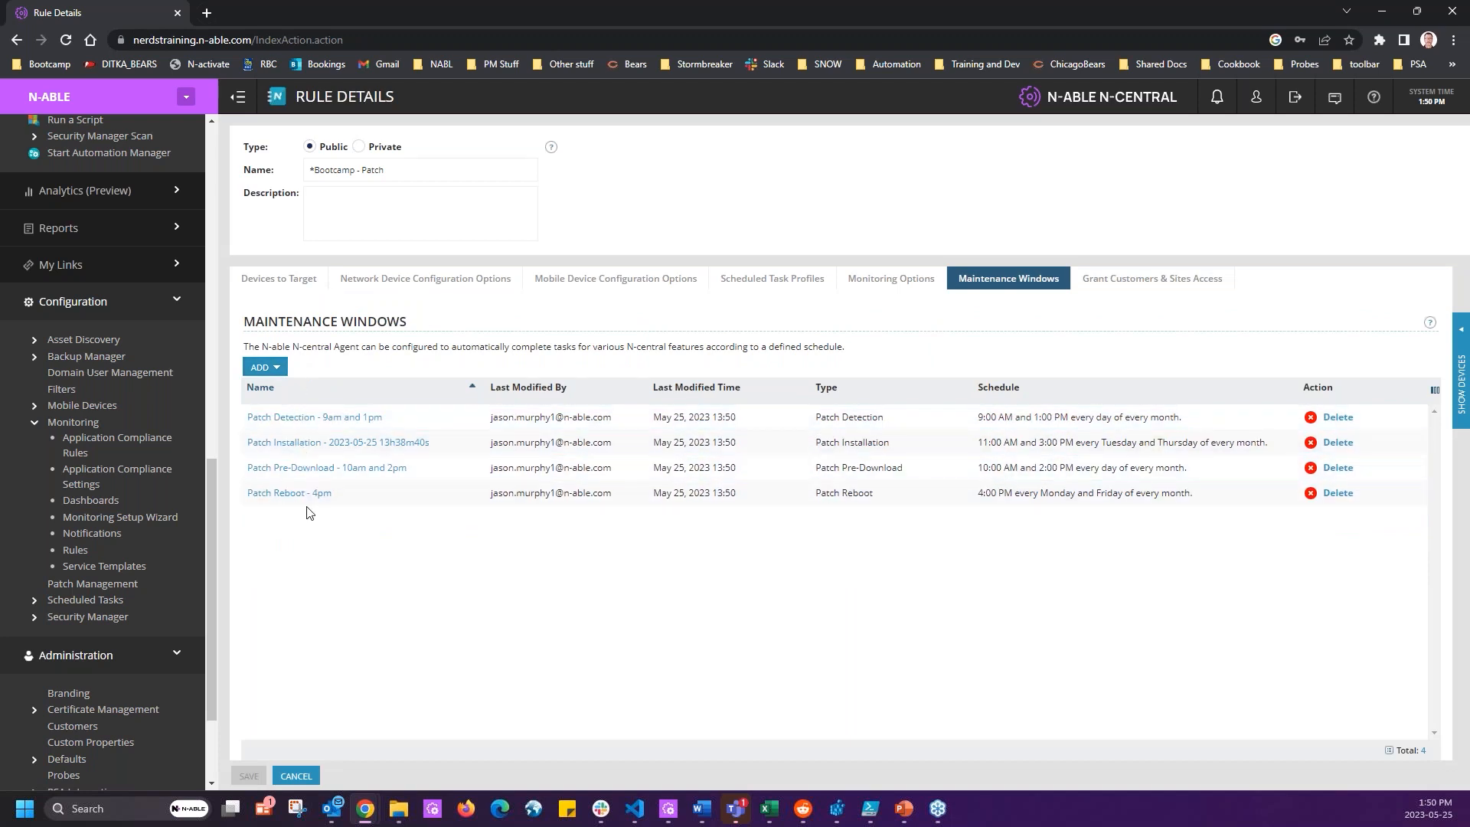
left_click(278, 283)
left_click(421, 280)
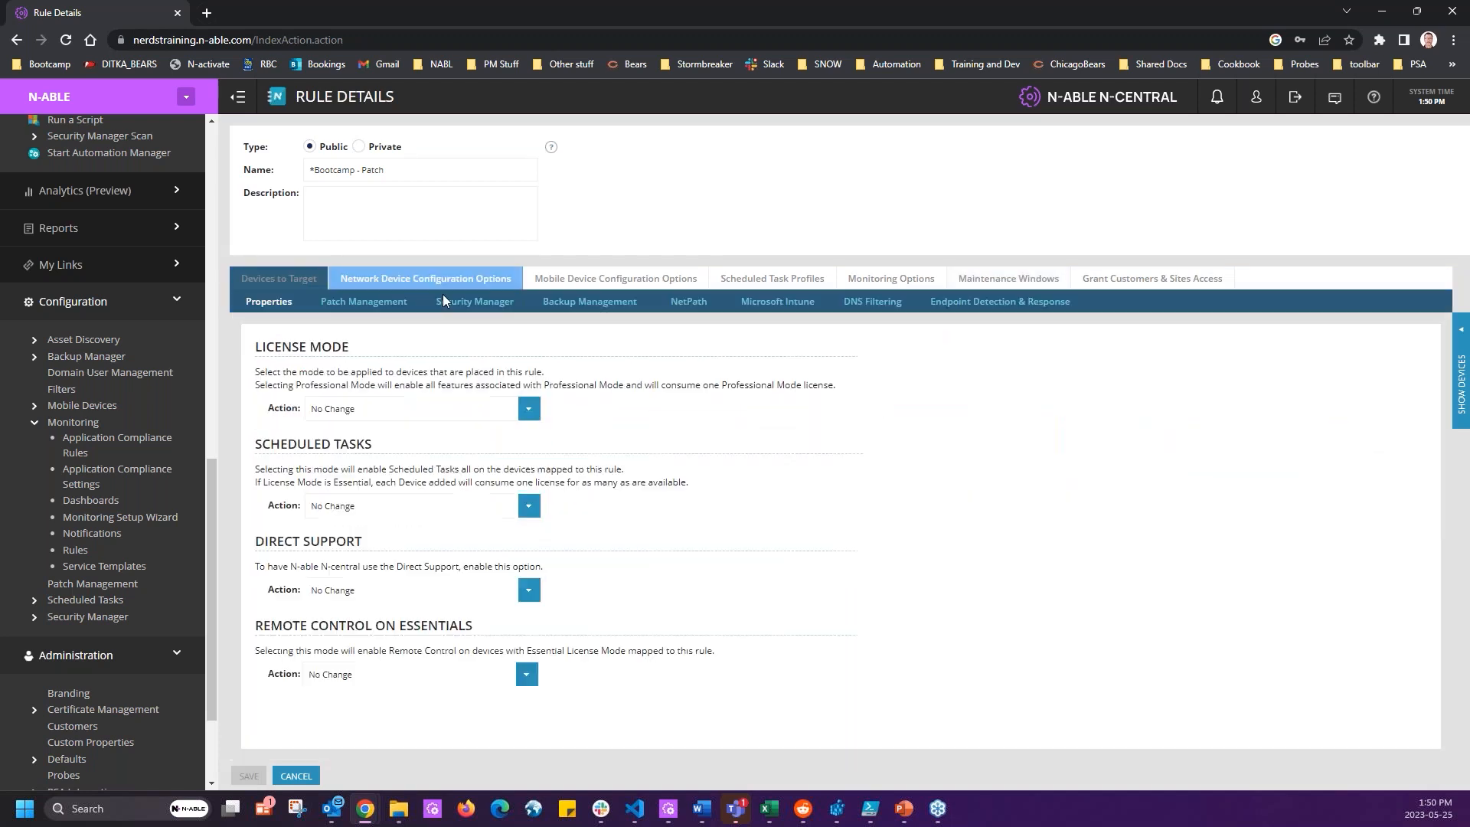
left_click(353, 304)
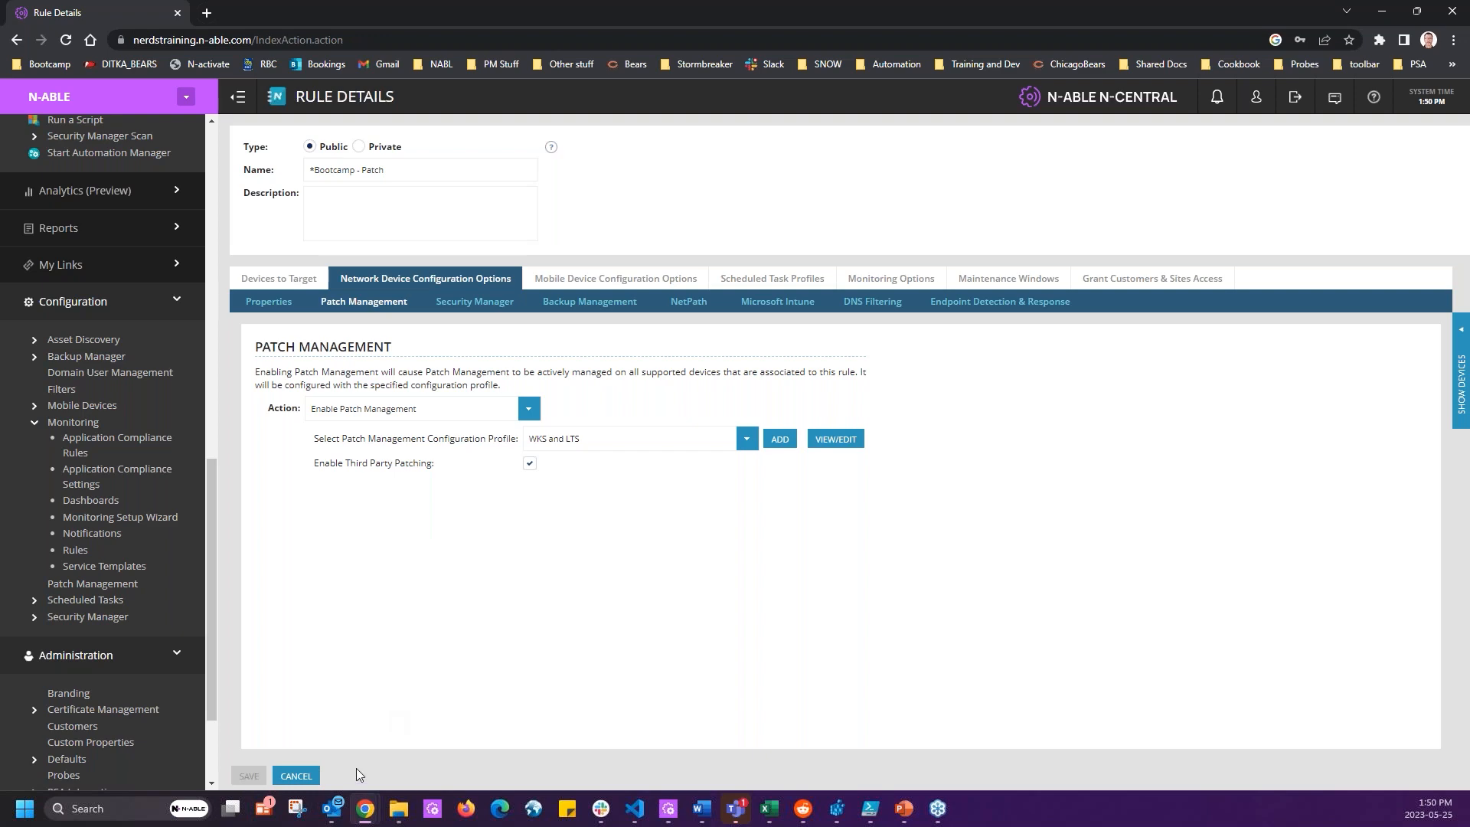
left_click(298, 776)
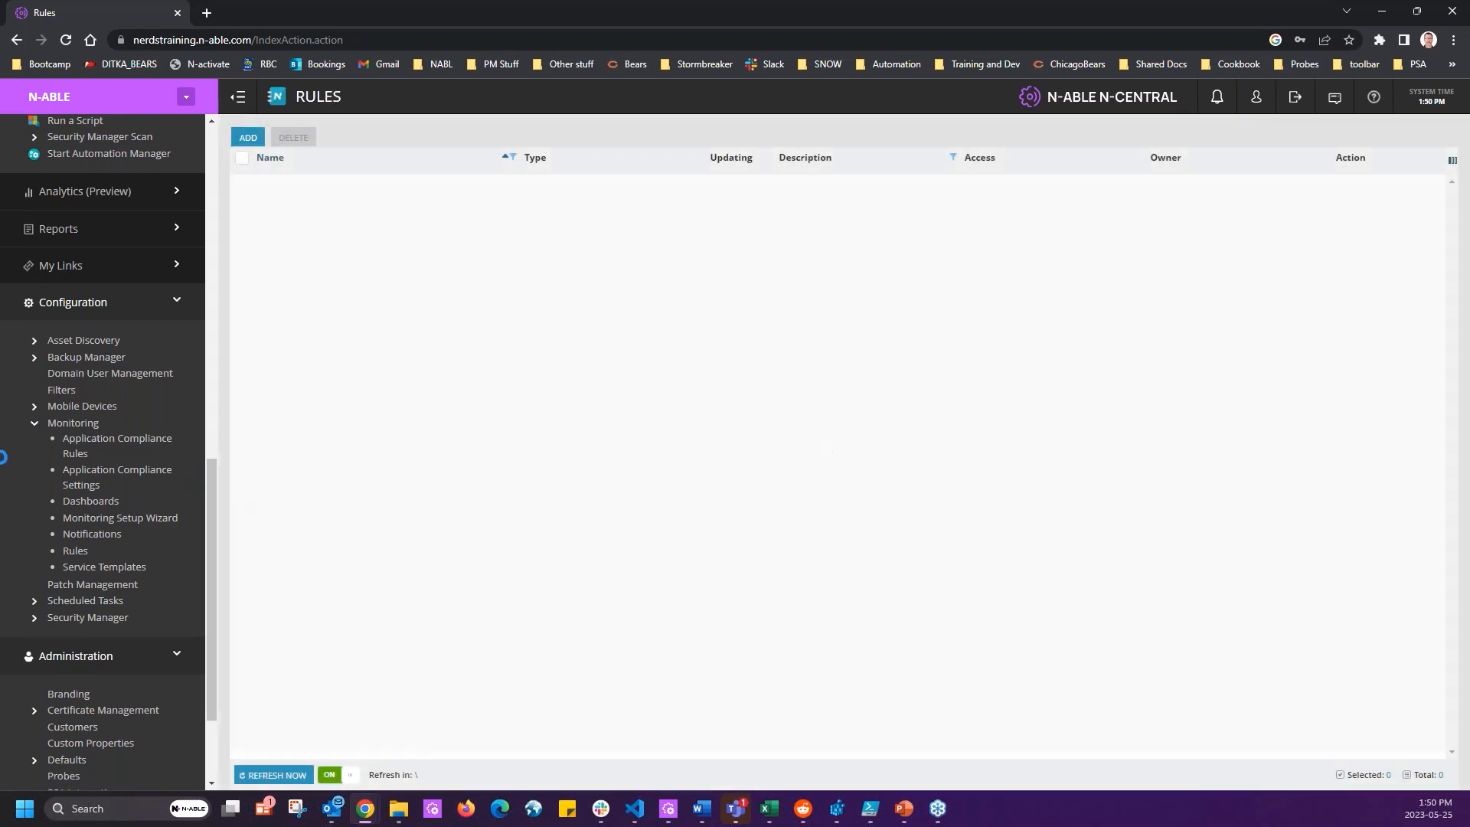
Add the Features column to the All Devices list and check which features the devices have enabled.
left_click(73, 186)
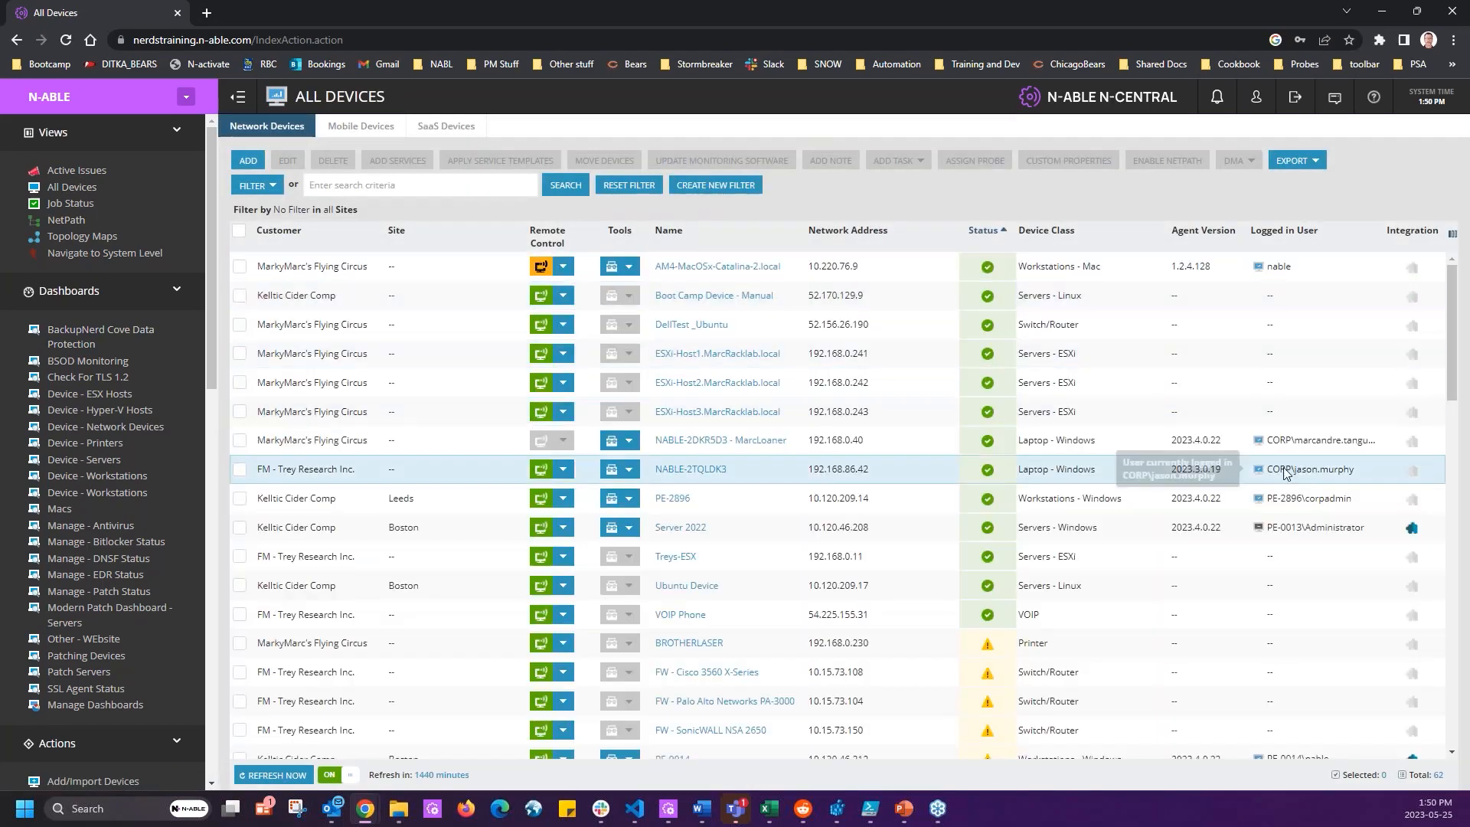
left_click(1453, 235)
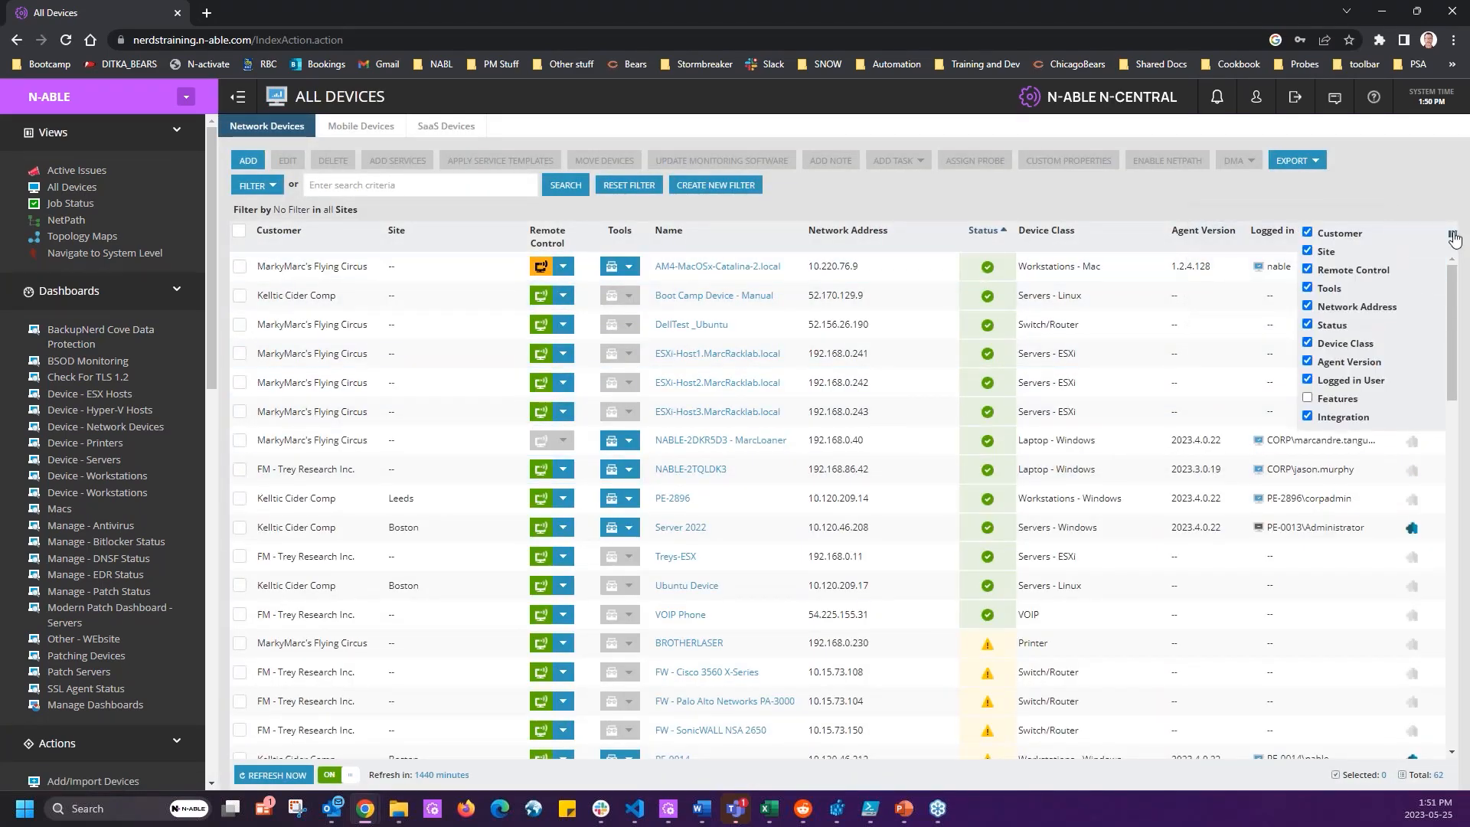
left_click(1338, 402)
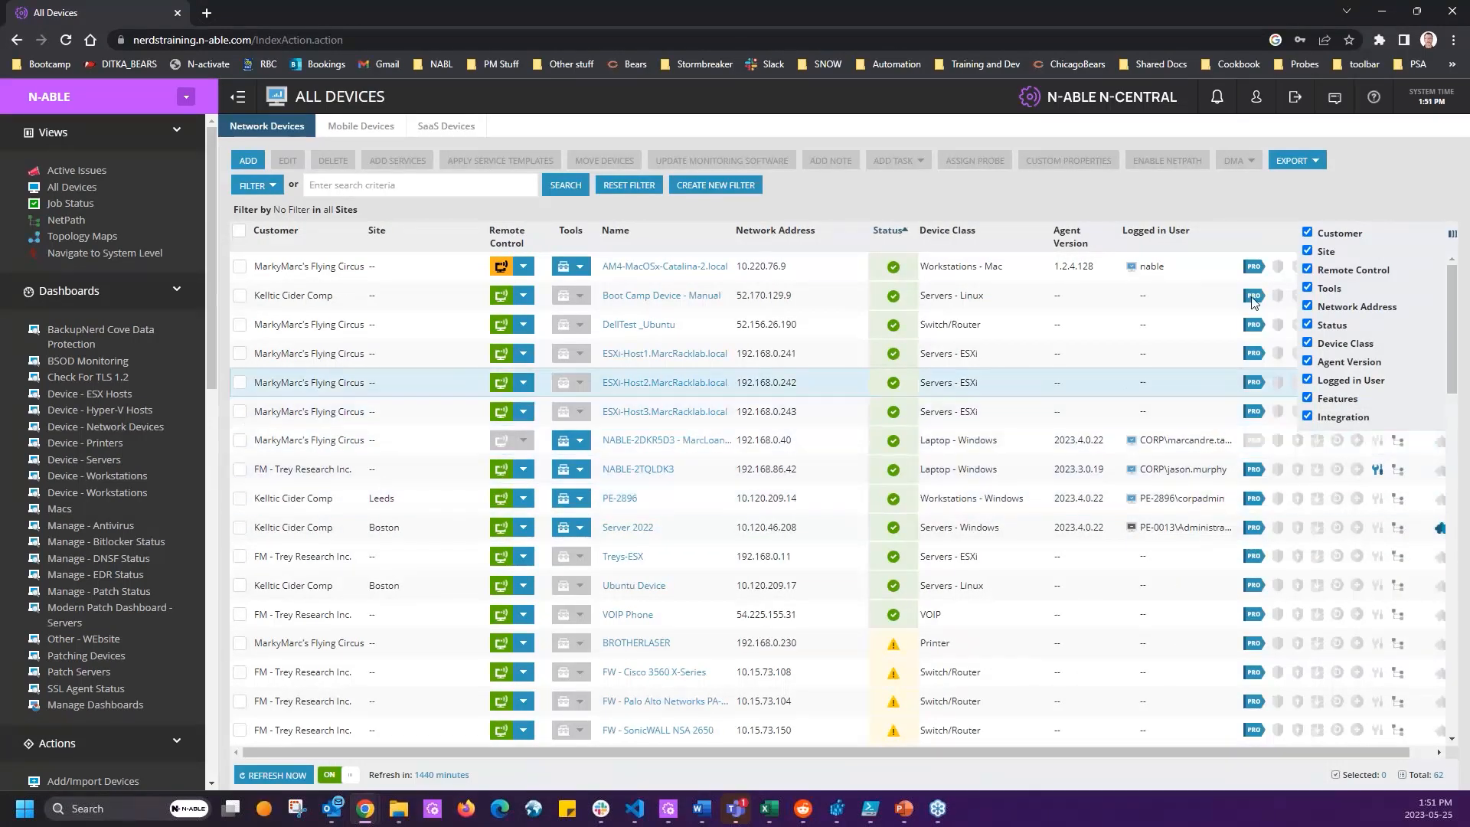
left_click(1242, 211)
scroll(1341, 508, "down", 1)
scroll(1341, 508, "down", 12)
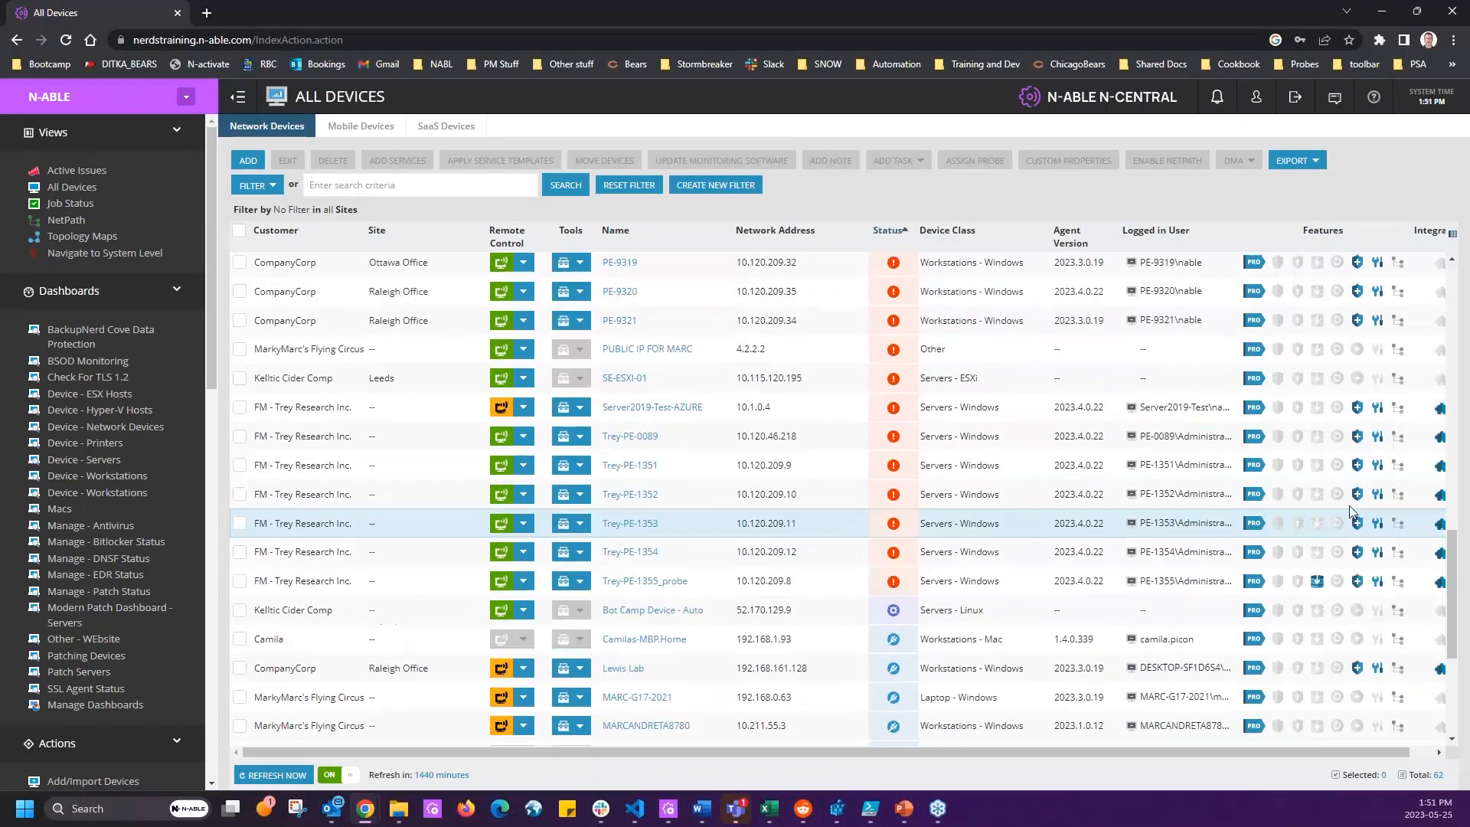
mouse_move(1359, 467)
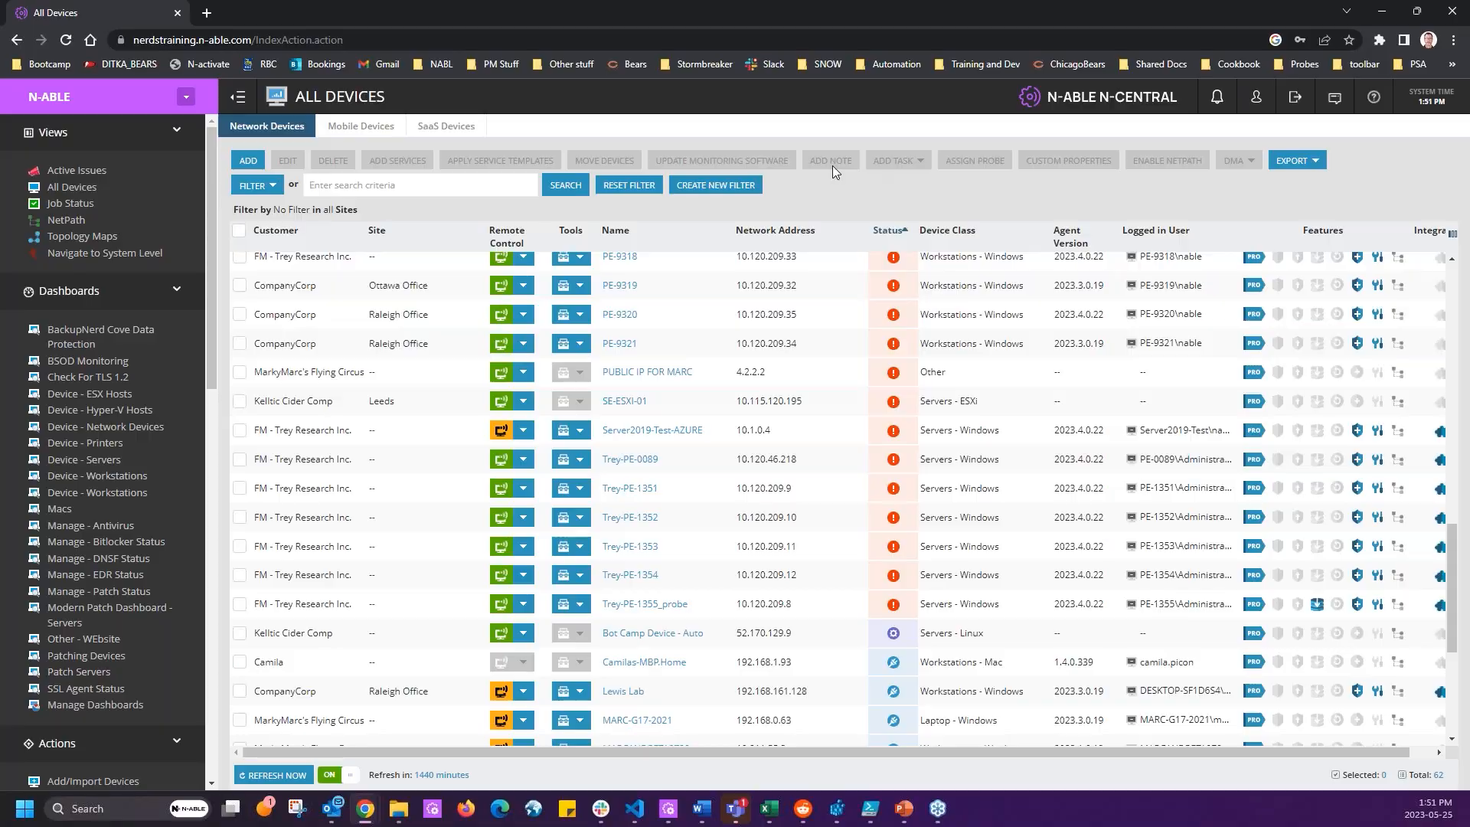
key("alt+Tab")
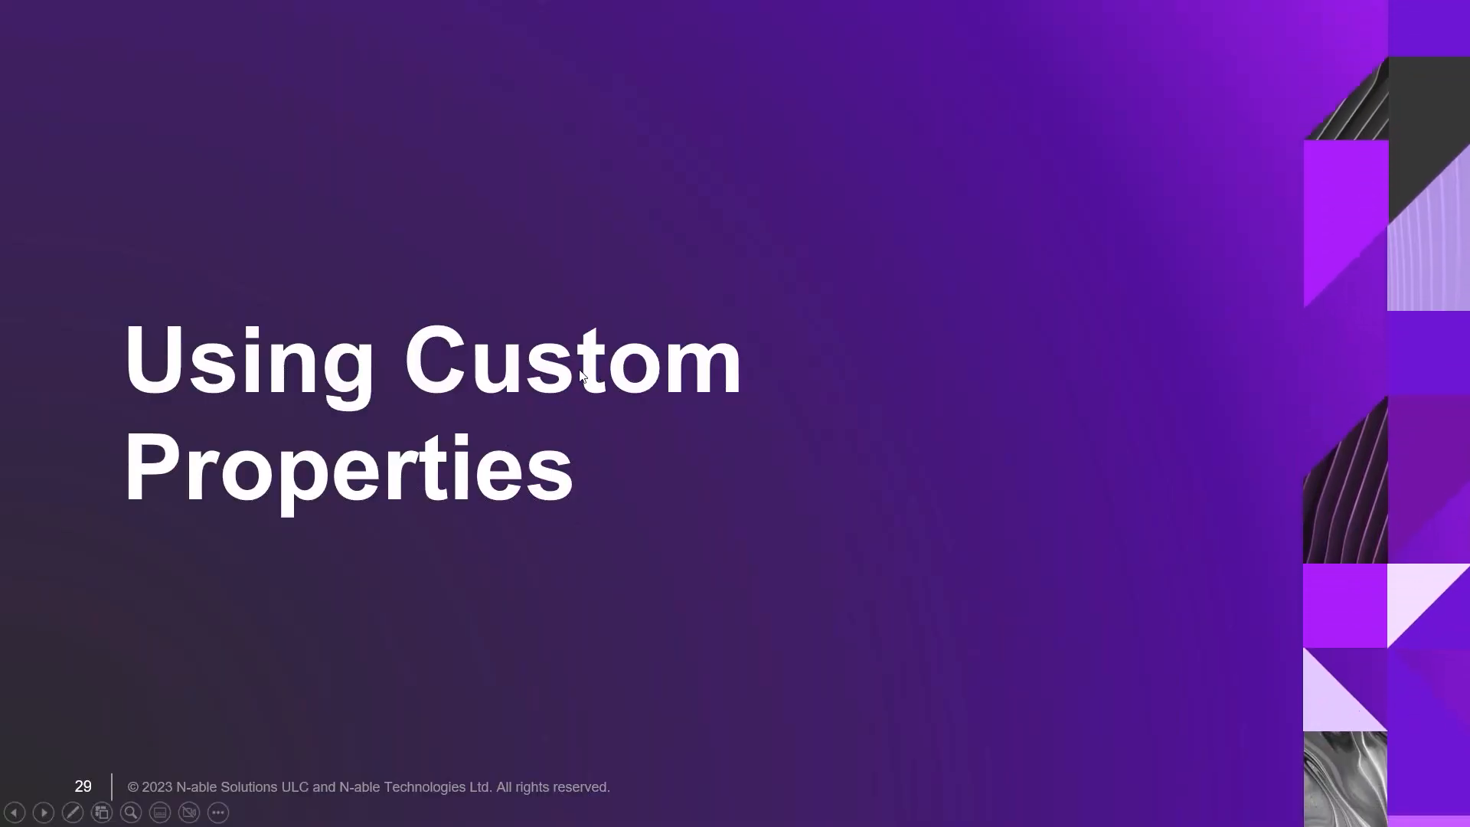
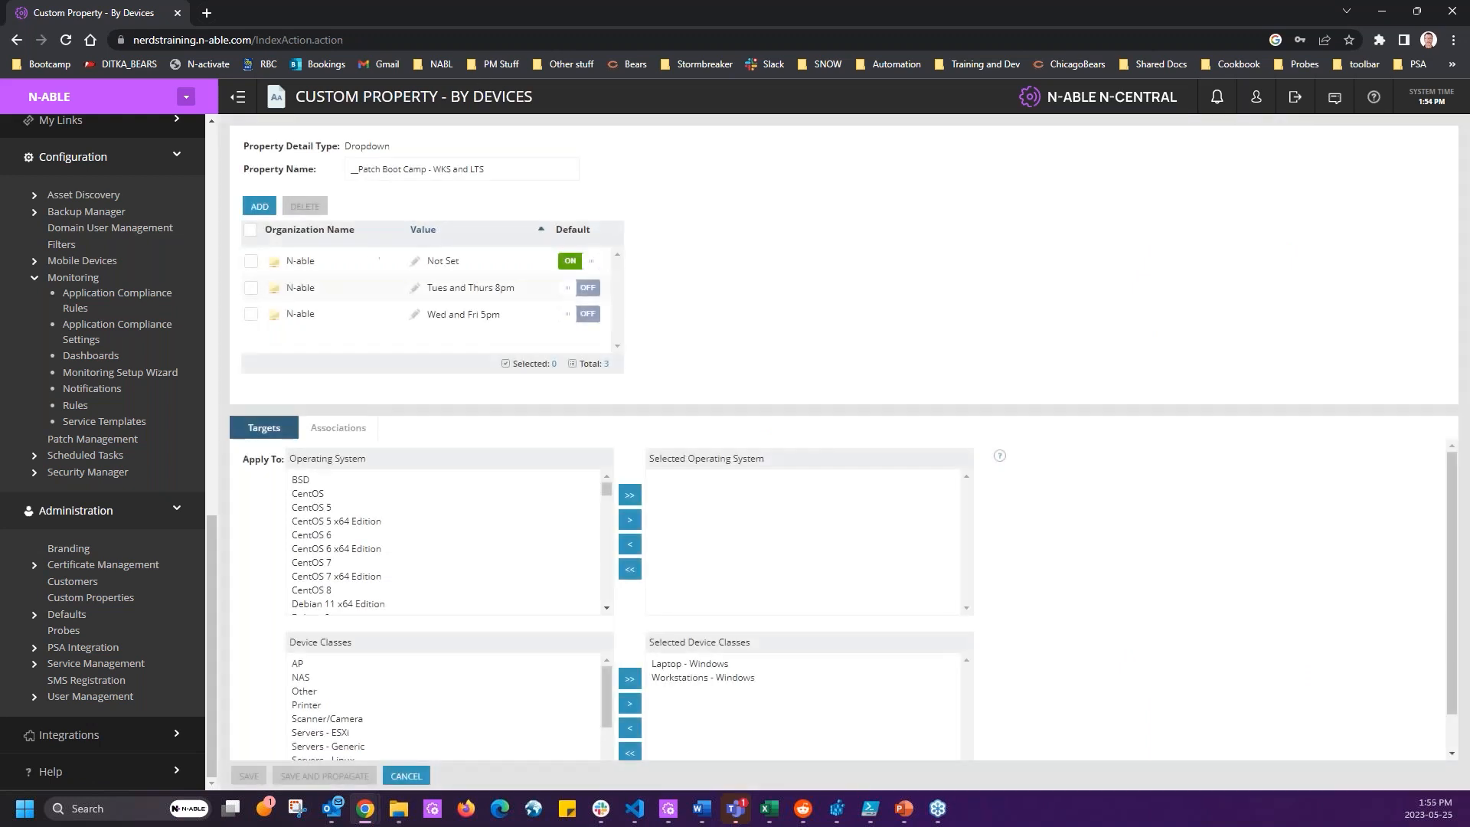
Review the name and the Not Set dropdown value of the "__Patch Boot Camp - WKS and LTS" device custom property.
left_click_drag(487, 170, 358, 163)
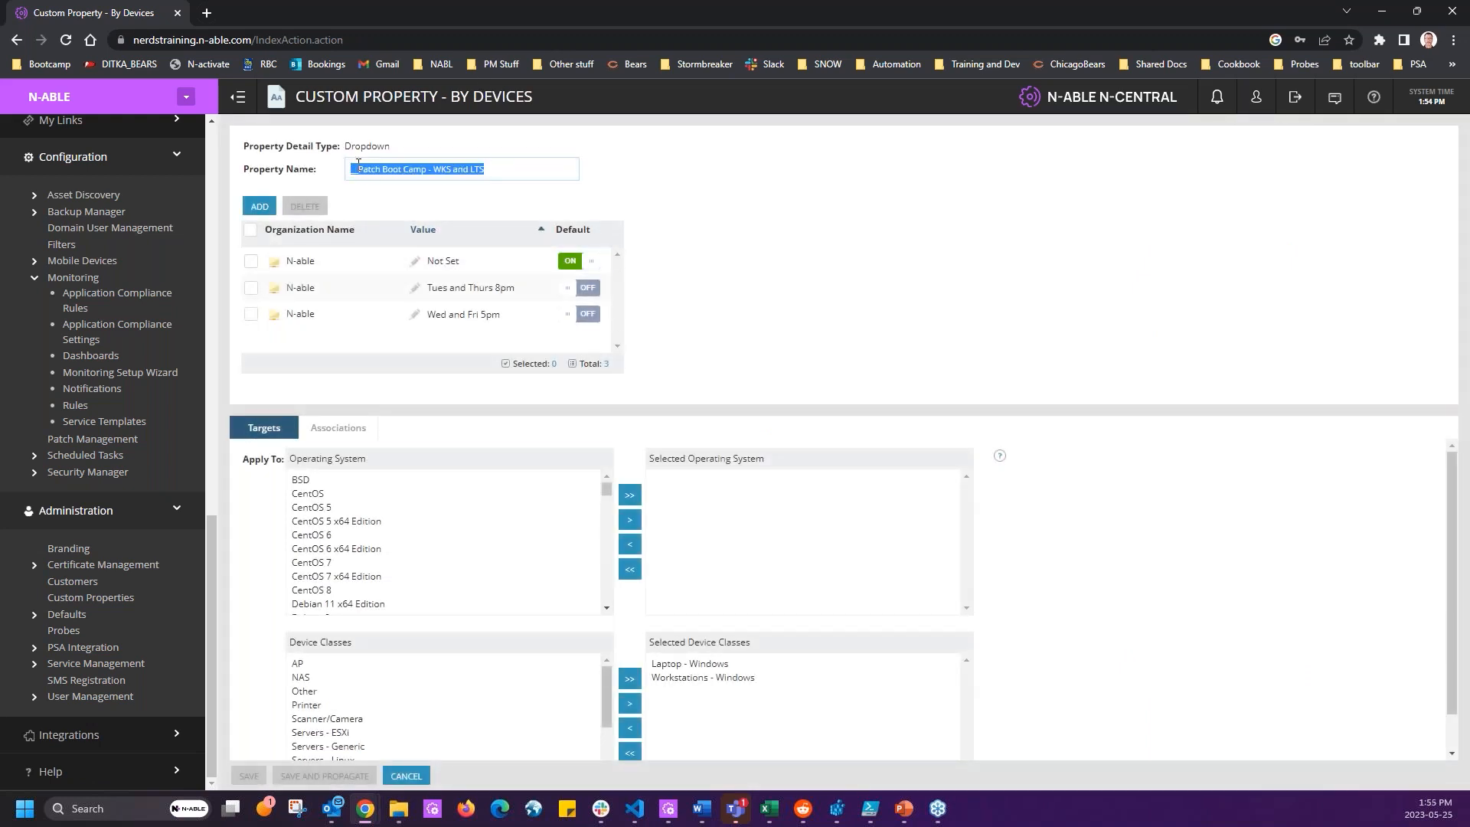
left_click(444, 167)
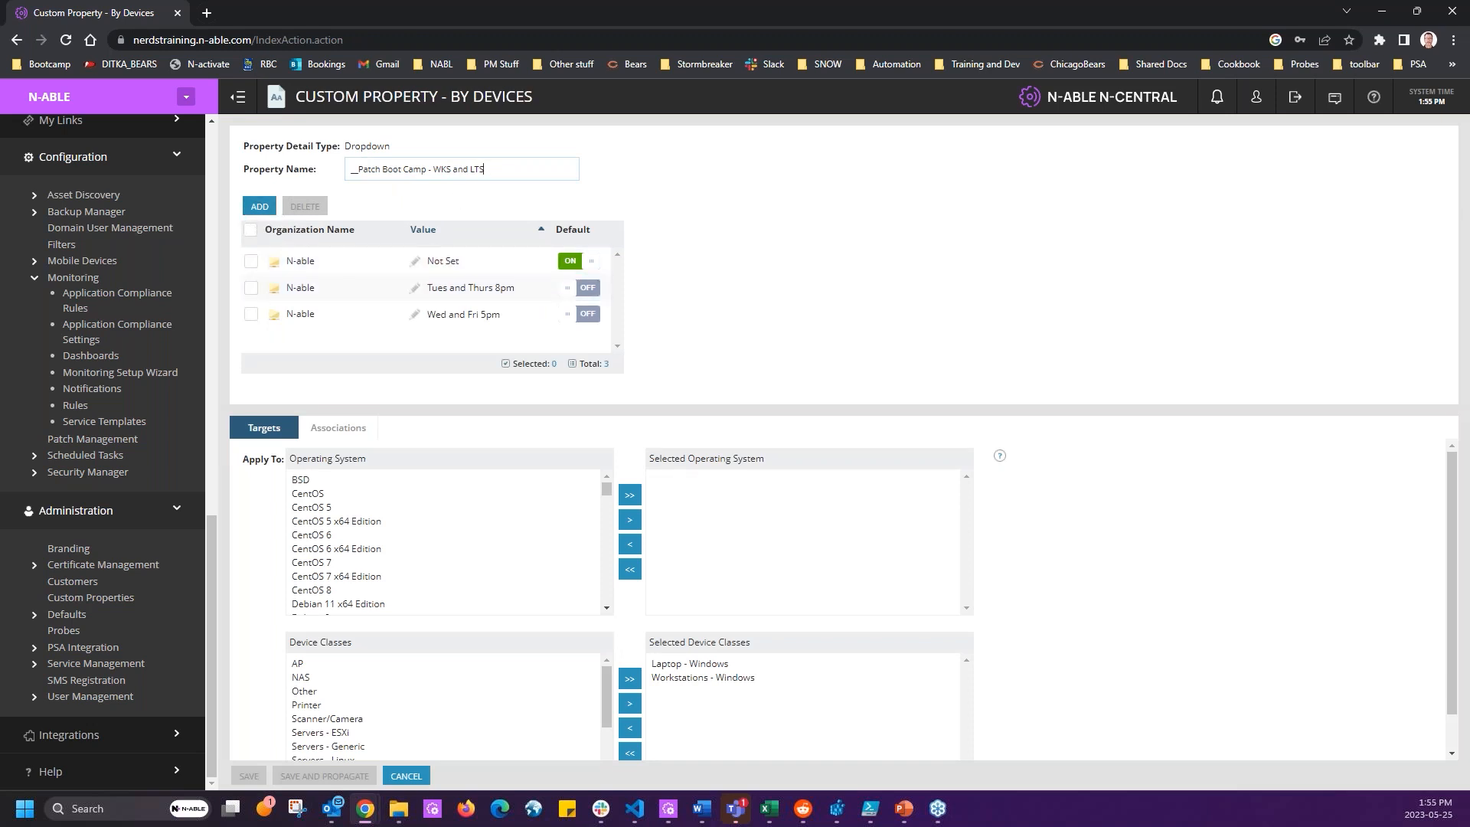
left_click(441, 261)
left_click_drag(446, 262, 397, 270)
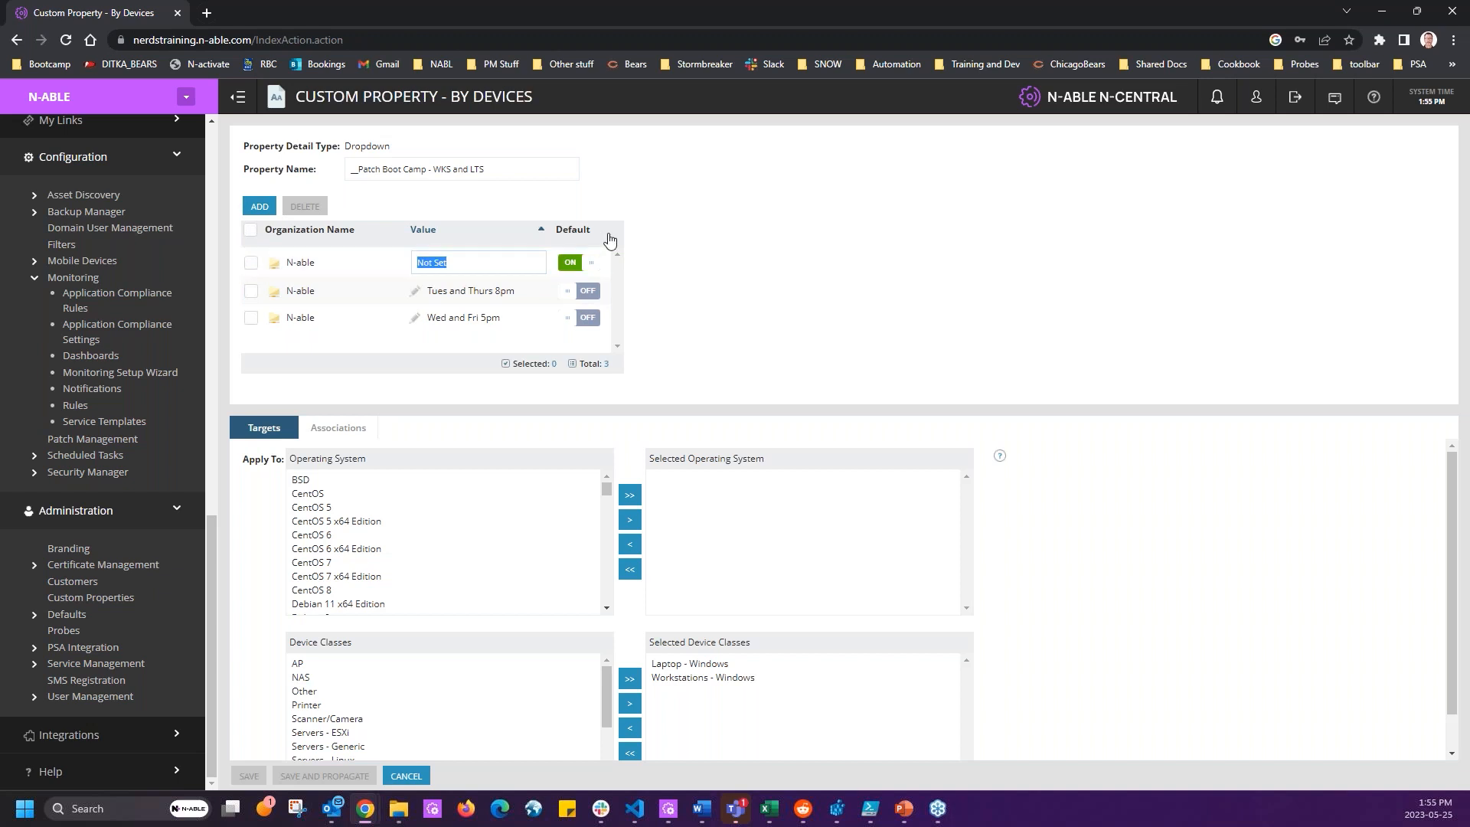
left_click(764, 212)
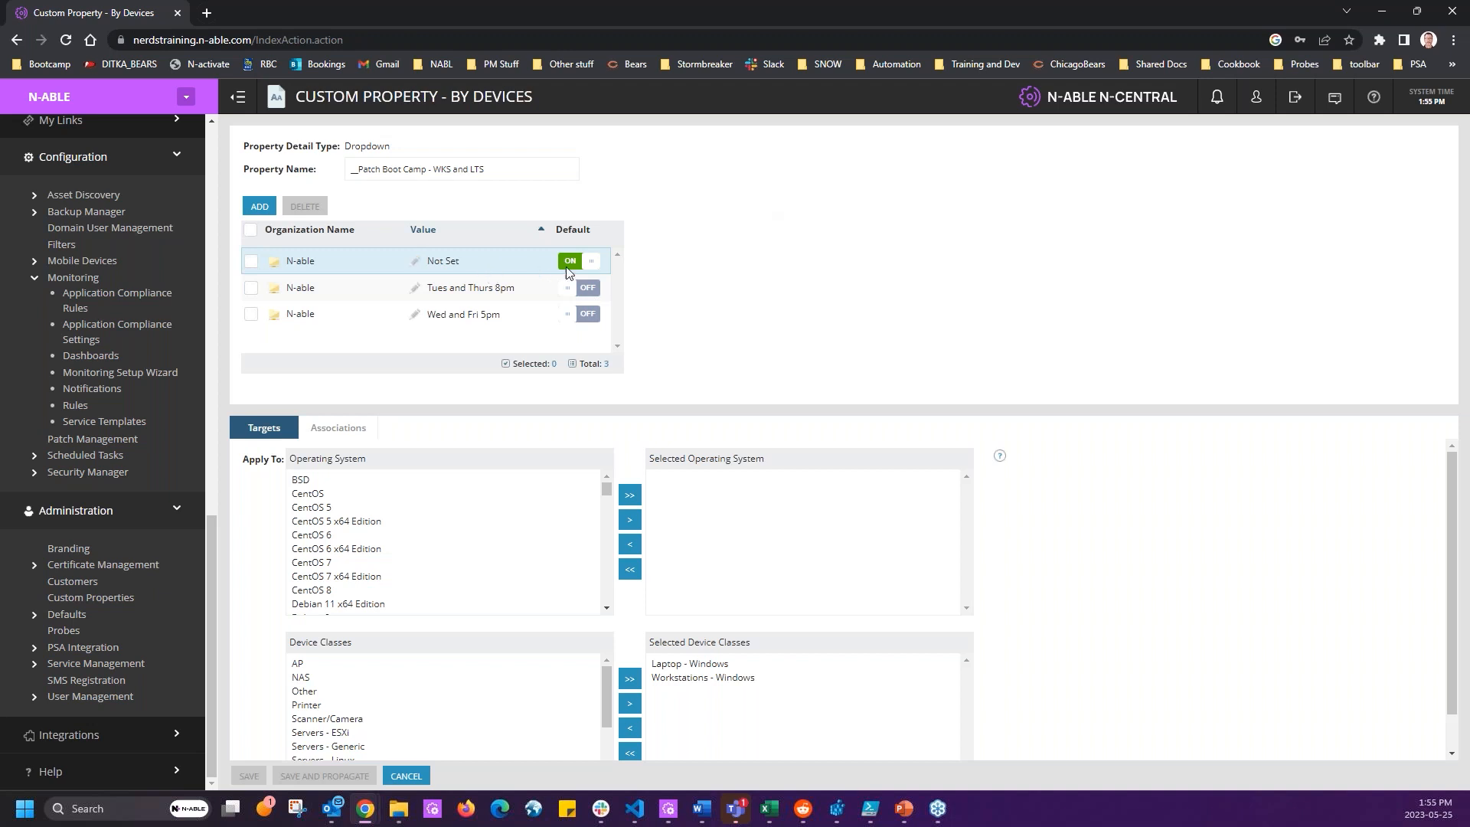
Add the dropdown value "Sun and Monday 3am" to the custom property, correcting the spelling of the weekday.
left_click(251, 206)
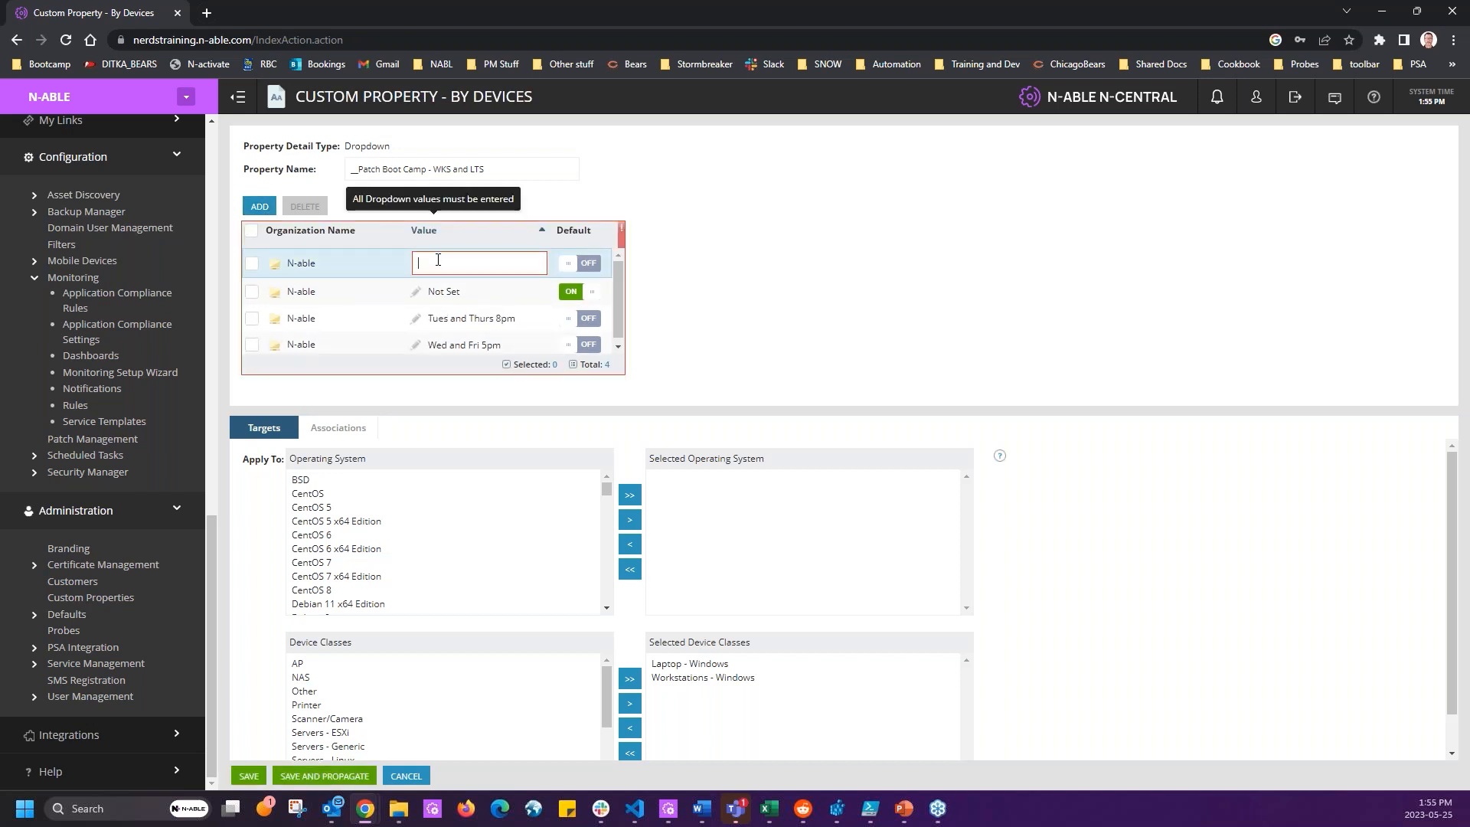
type("Sun and monday 3am")
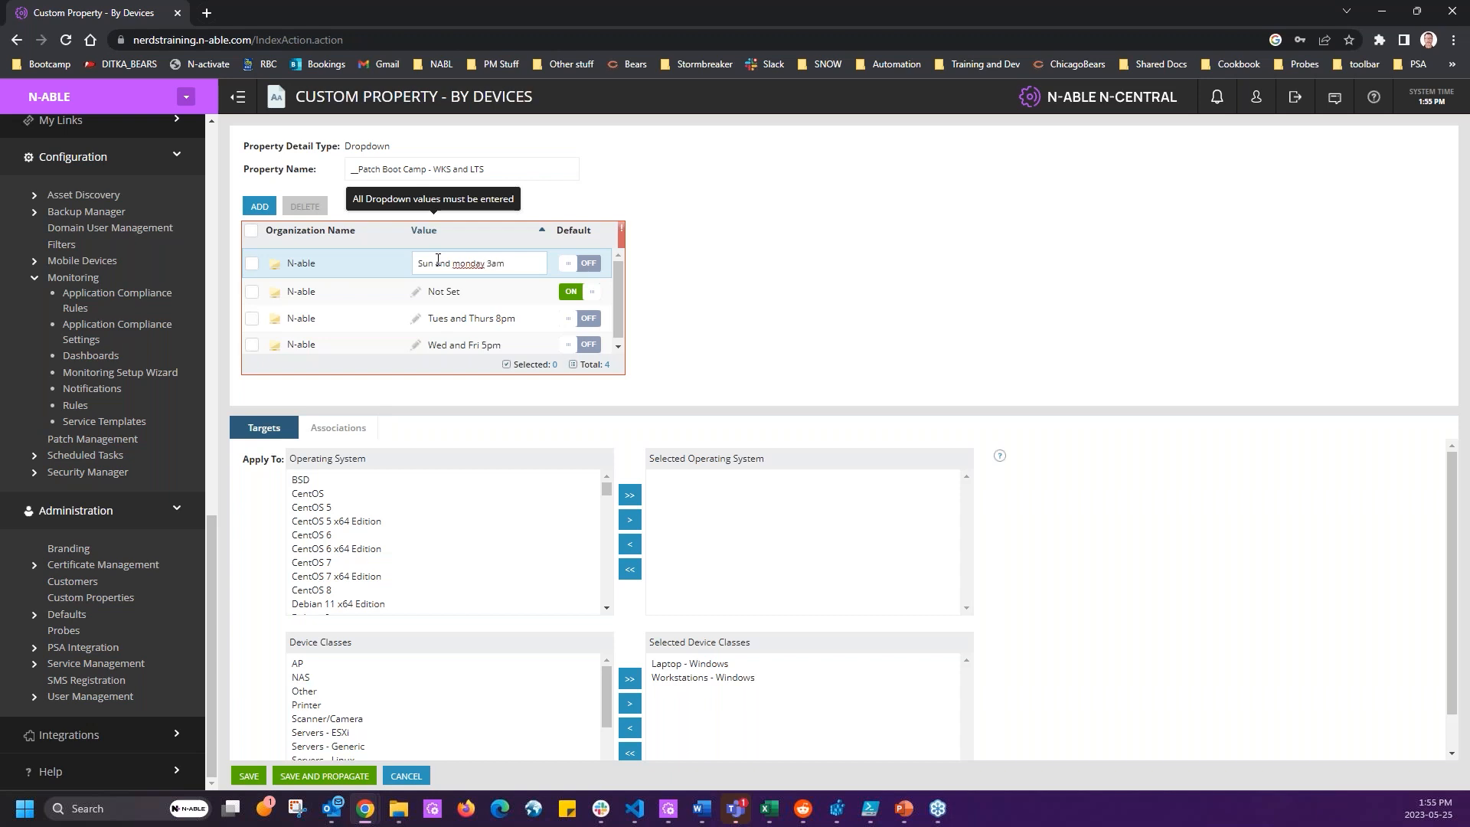
right_click(467, 267)
left_click(513, 281)
left_click(811, 236)
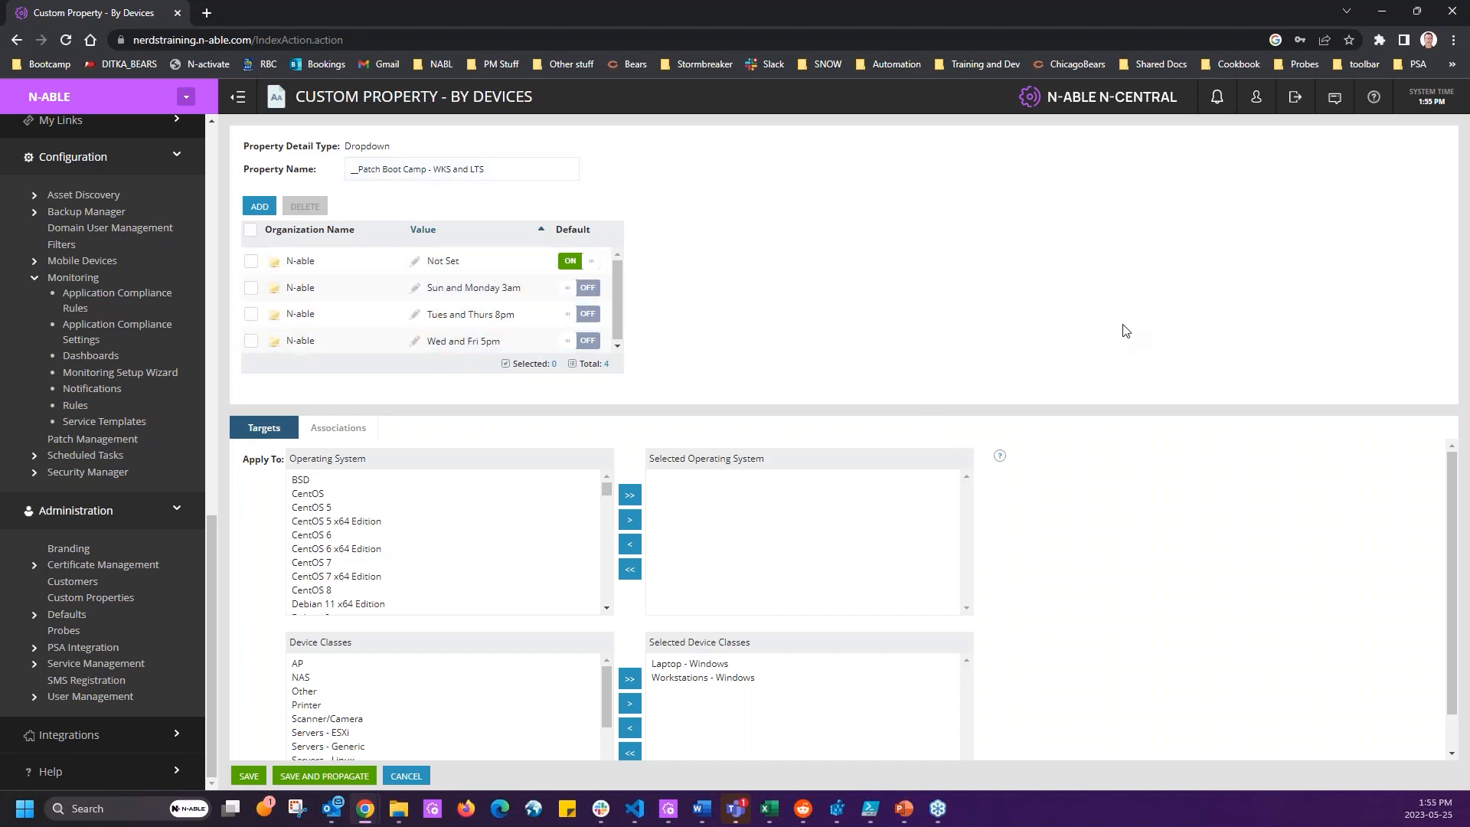
Look through the operating systems available as targets for the custom property, including the Windows editions.
left_click_drag(539, 175, 442, 177)
left_click(383, 550)
scroll(390, 567, "down", 6)
left_click(375, 541)
scroll(412, 537, "down", 3)
left_click(415, 534)
scroll(425, 553, "down", 2)
scroll(425, 555, "down", 1)
left_click(425, 555)
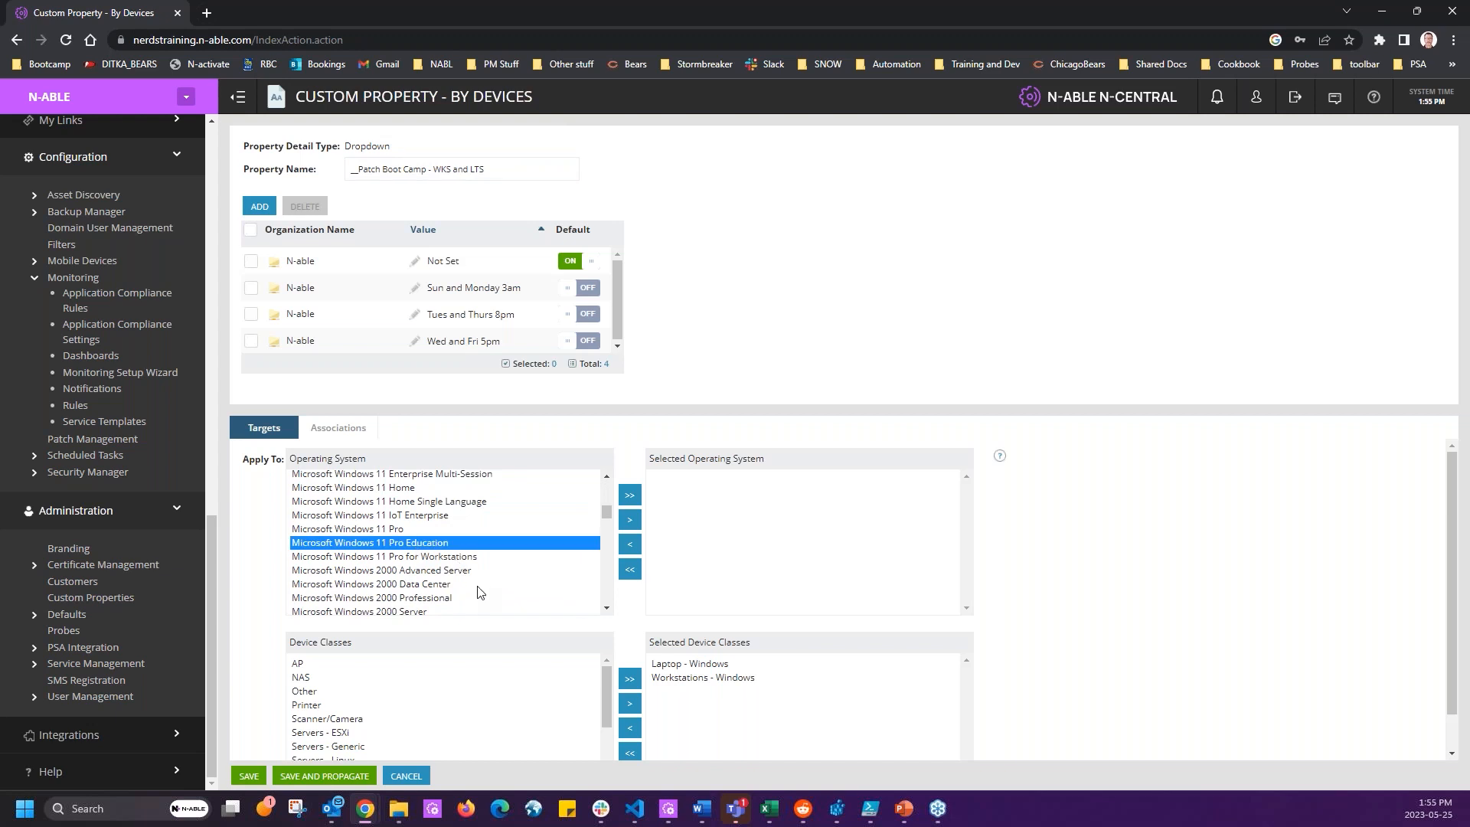
scroll(459, 575, "down", 5)
left_click(449, 550)
scroll(443, 597, "down", 5)
left_click(433, 579)
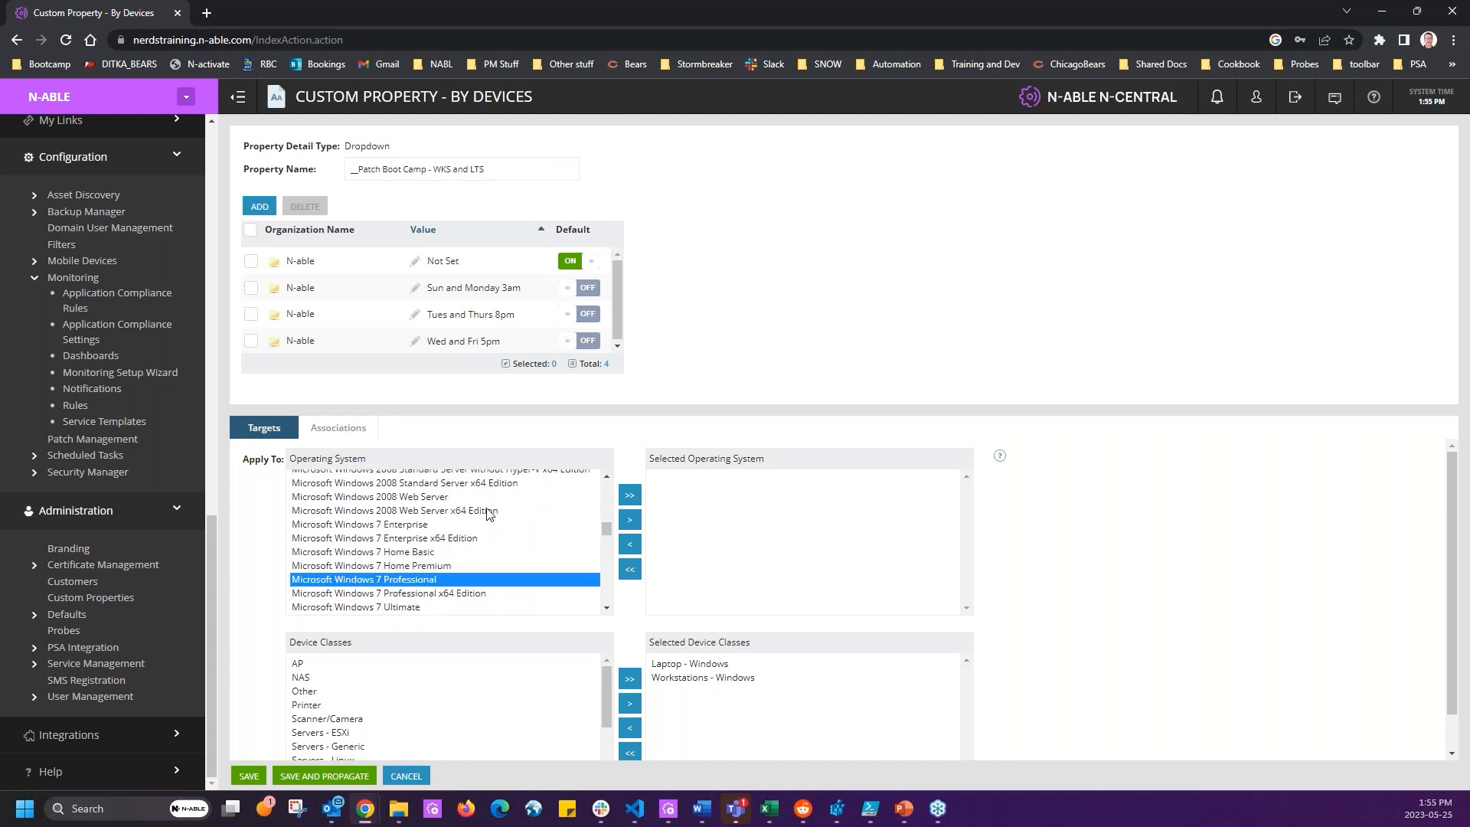
left_click_drag(606, 528, 606, 462)
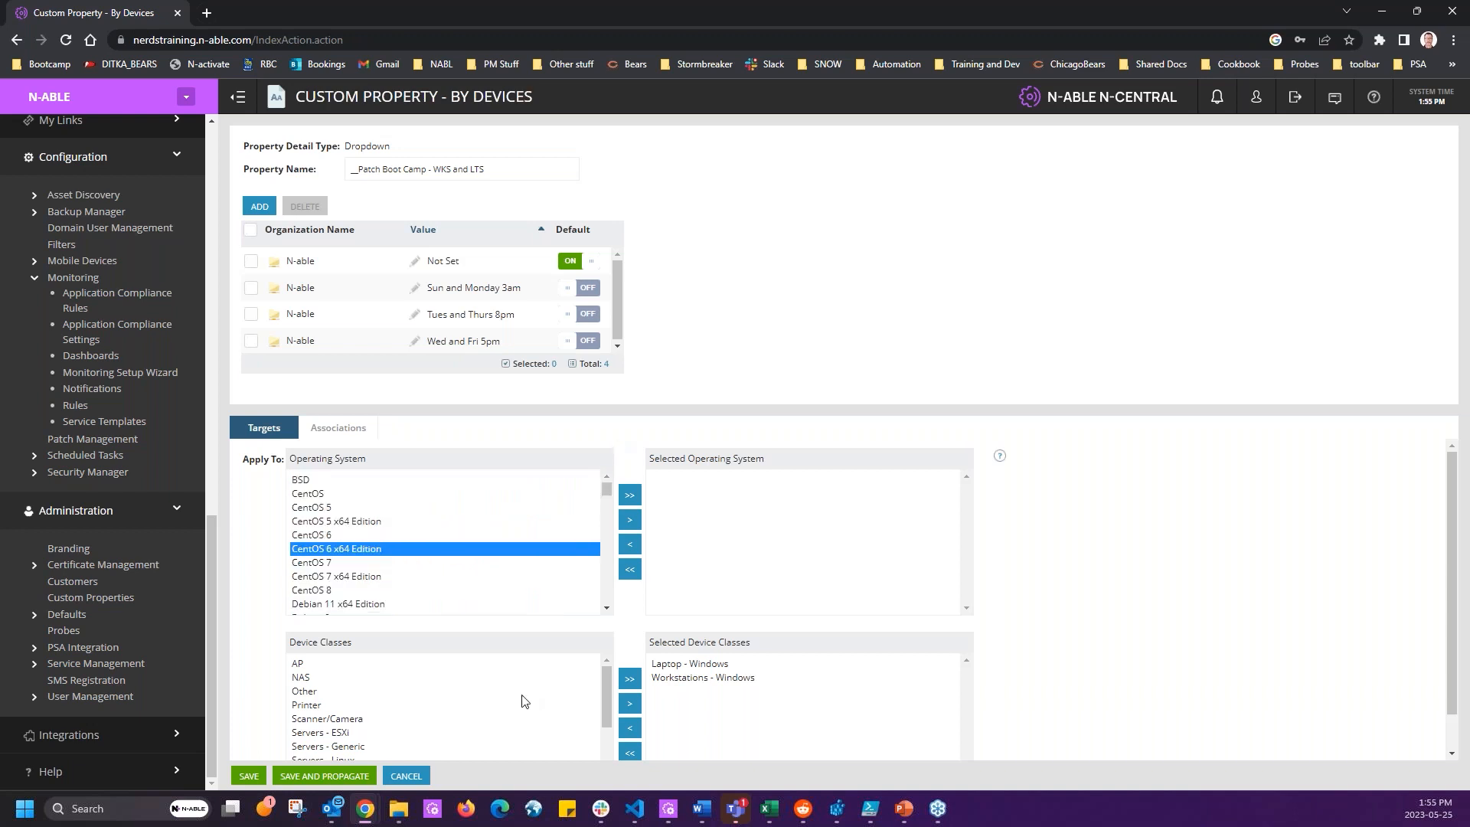
Check the Laptop - Windows and Workstations - Windows target device classes and save the custom property.
scroll(344, 677, "down", 5)
left_click(658, 663)
scroll(659, 666, "down", 1)
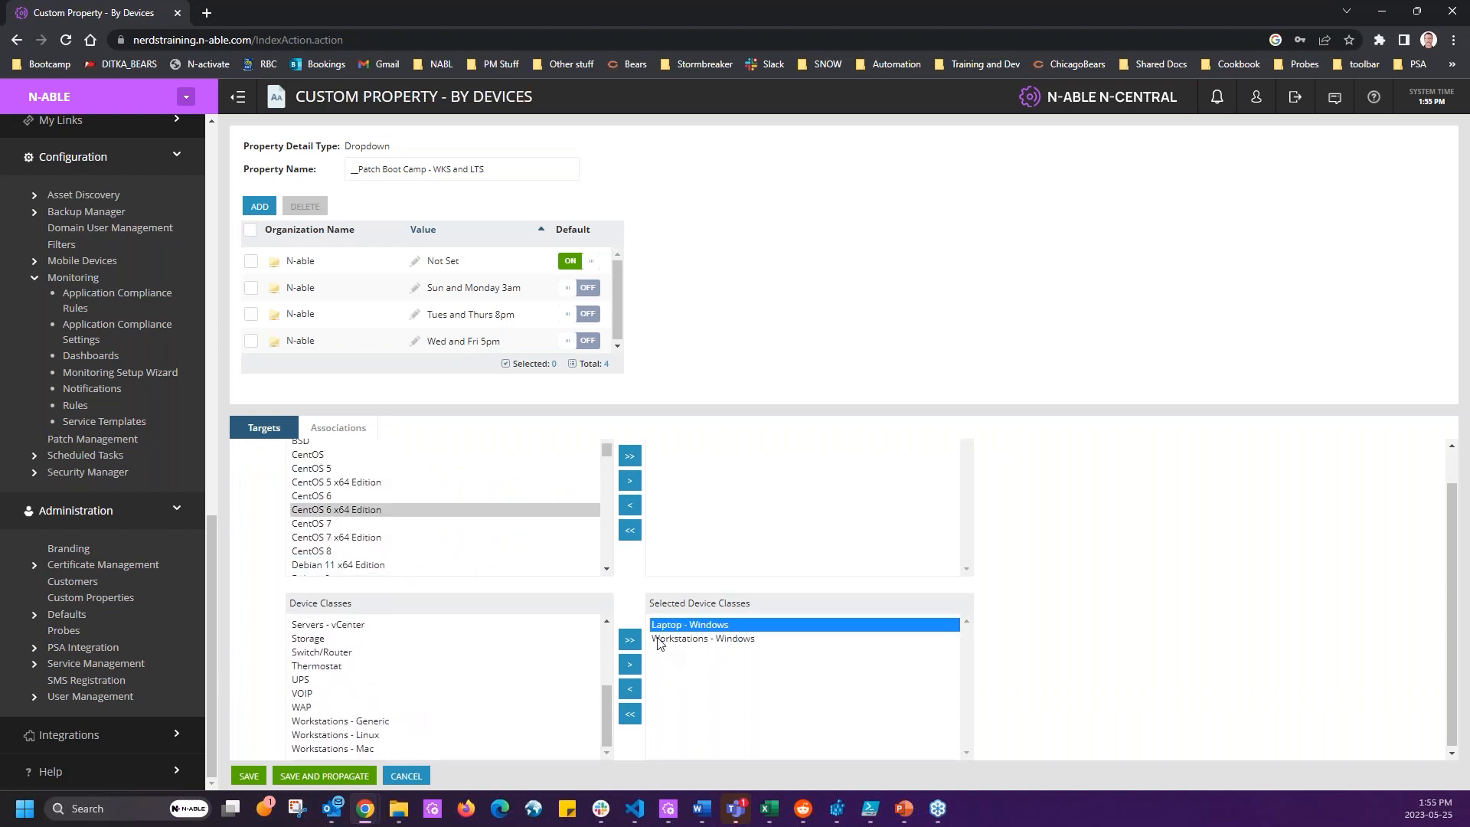
left_click(659, 639)
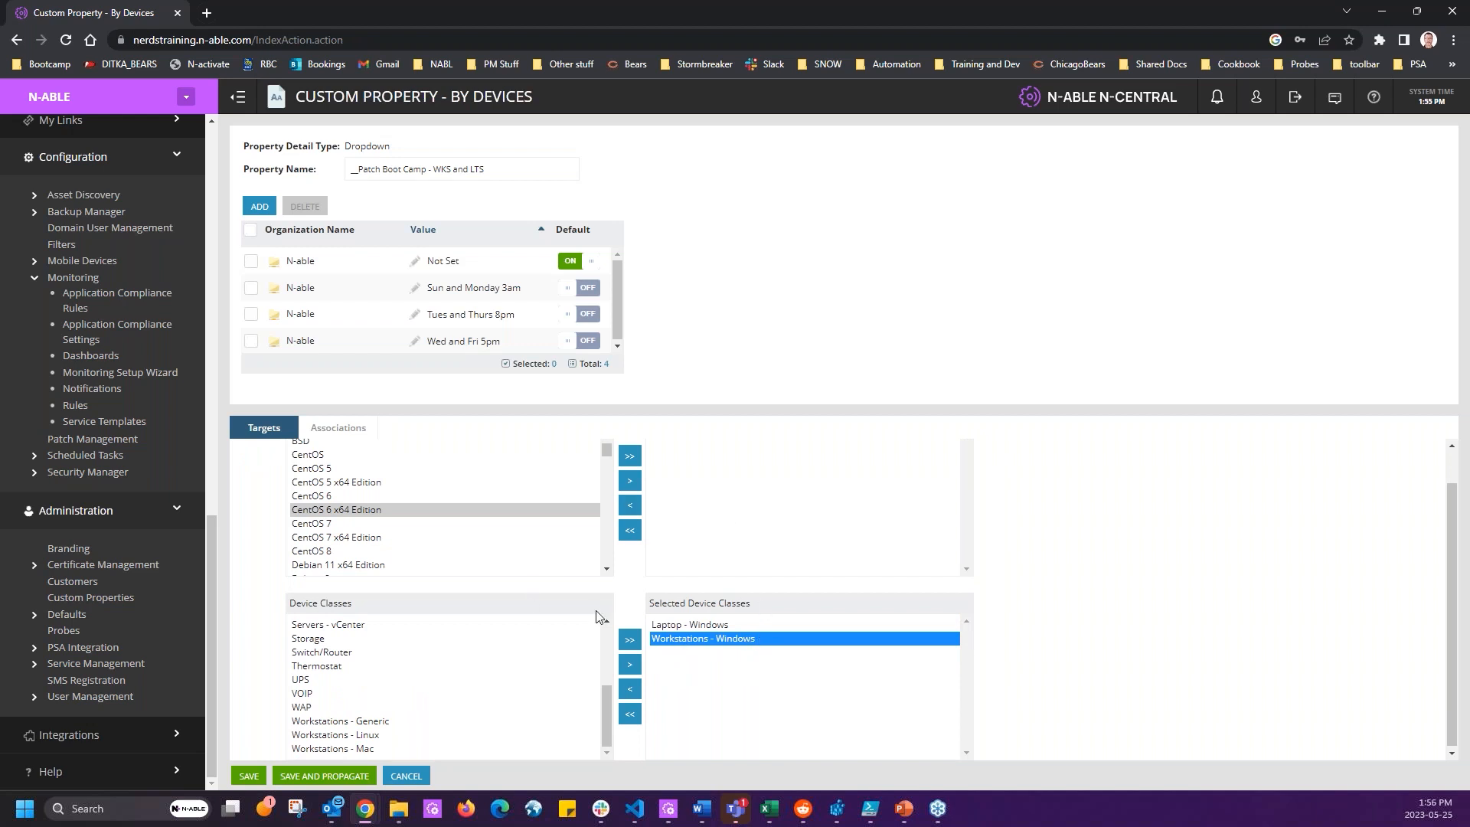
left_click(691, 624)
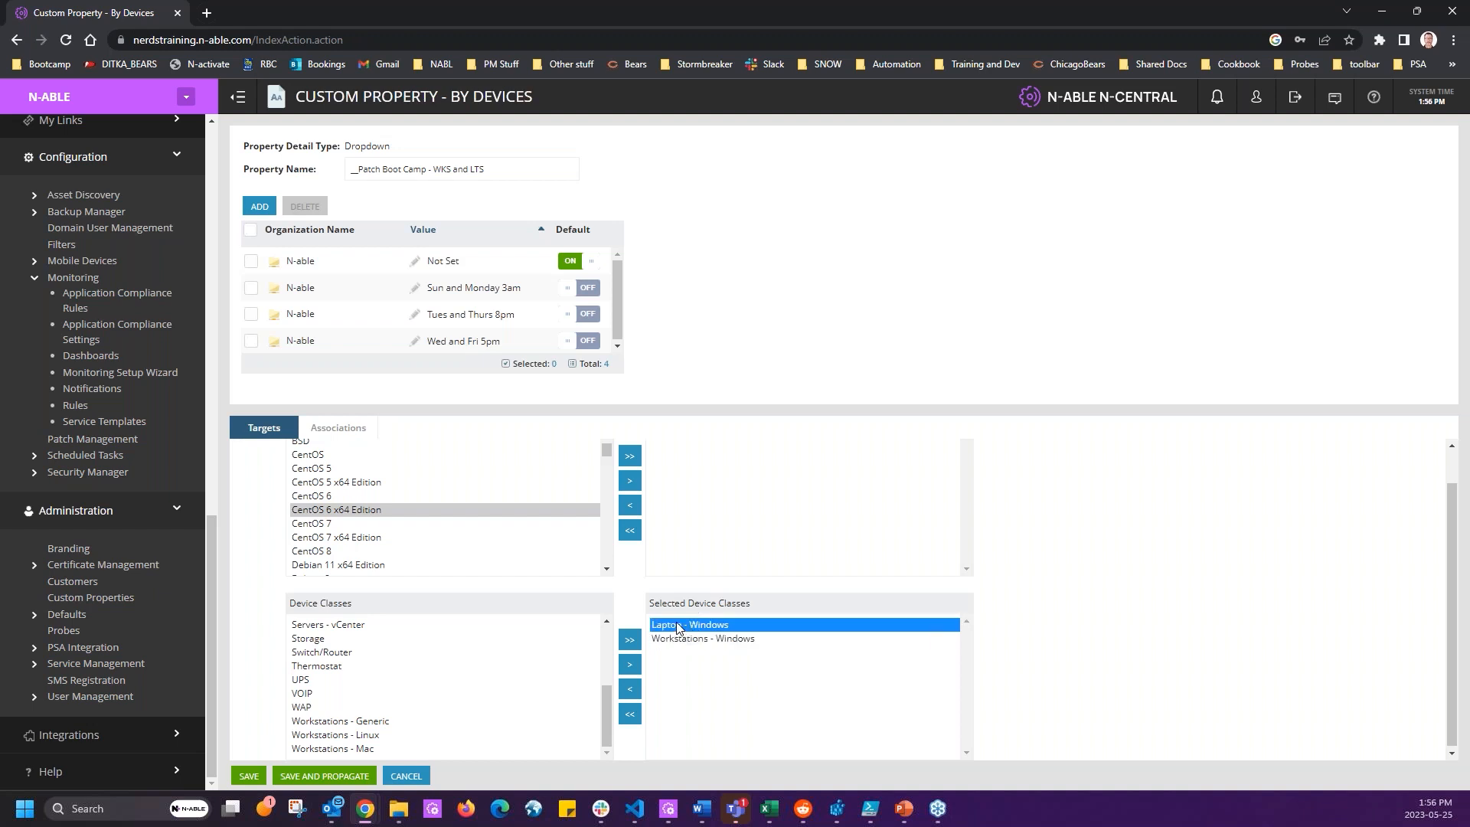
left_click(249, 776)
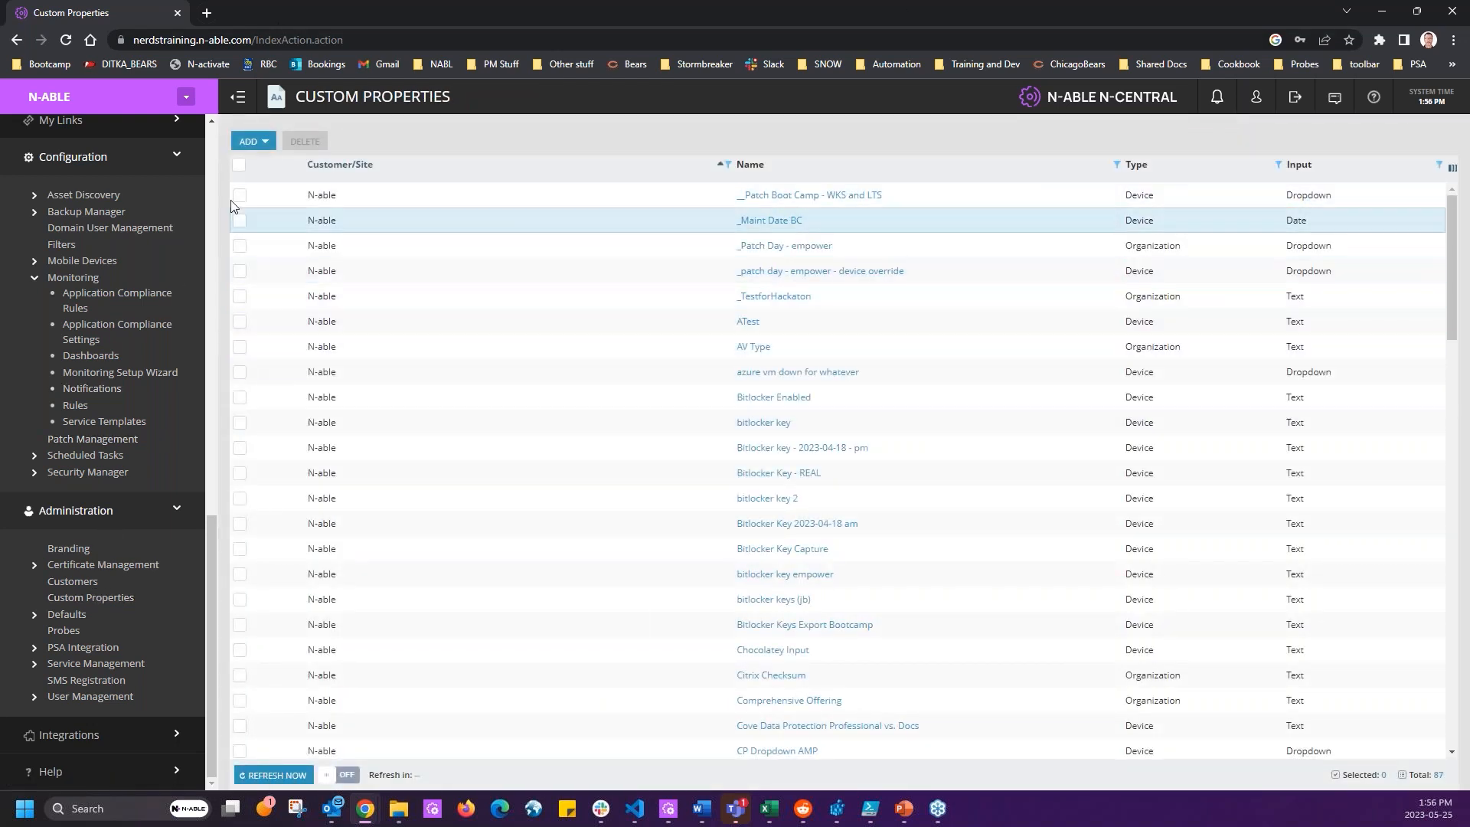
Go to the filters list, find names containing "_" and open the "__Patch Boot Camp - Wed and Fri 5pm" filter.
left_click(61, 245)
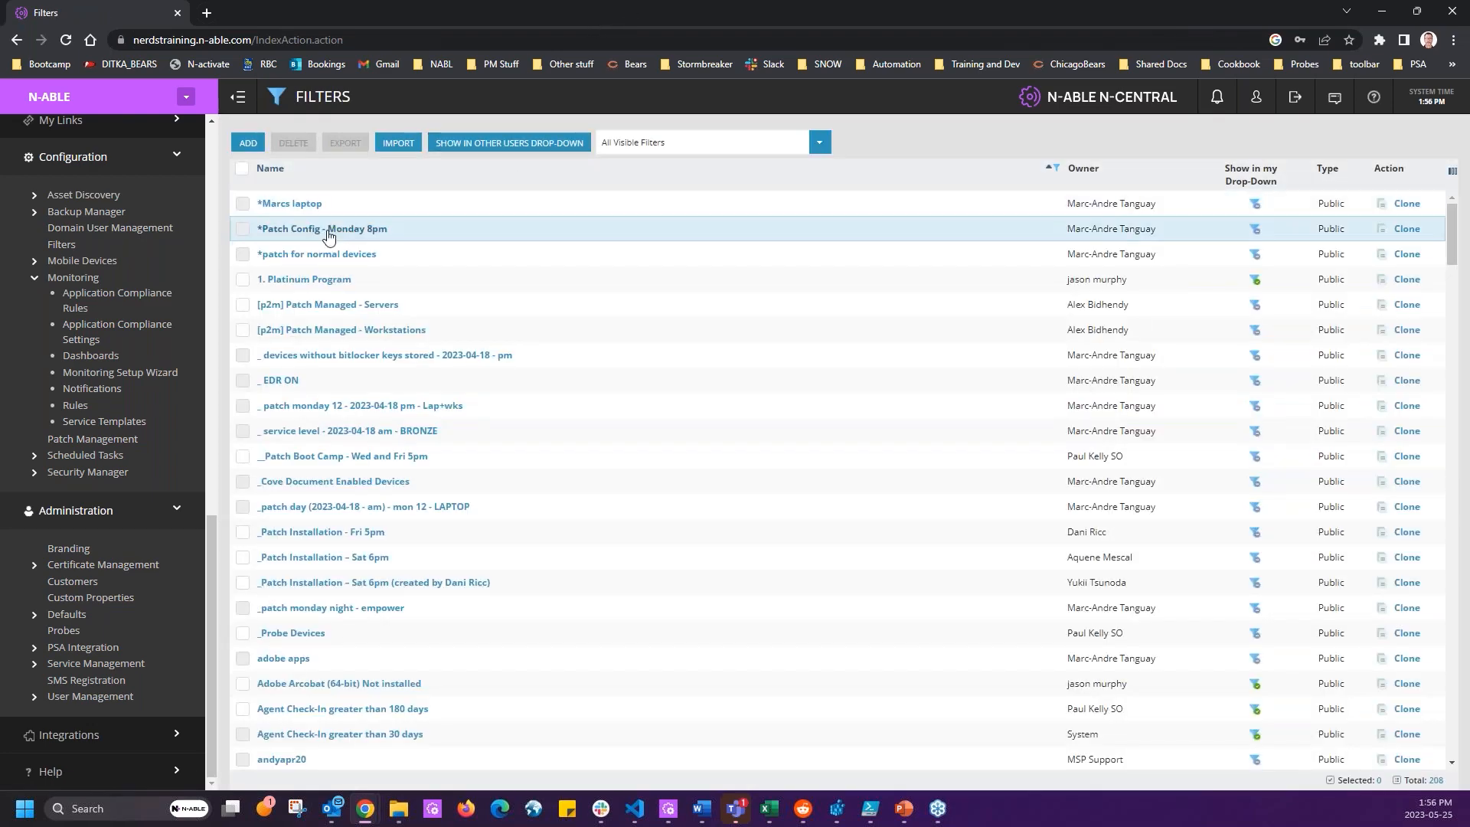
scroll(370, 273, "down", 10)
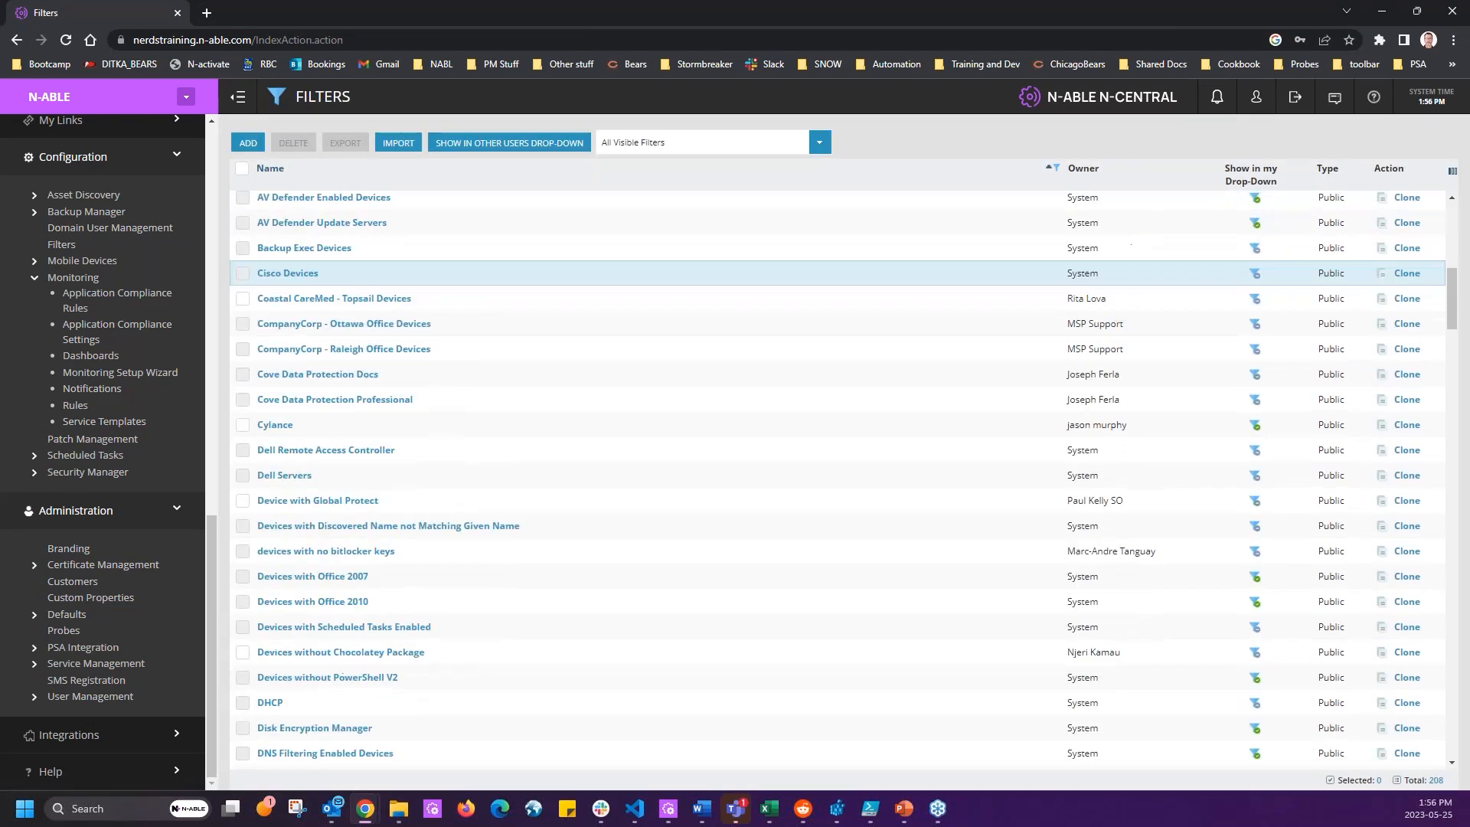
scroll(417, 254, "up", 10)
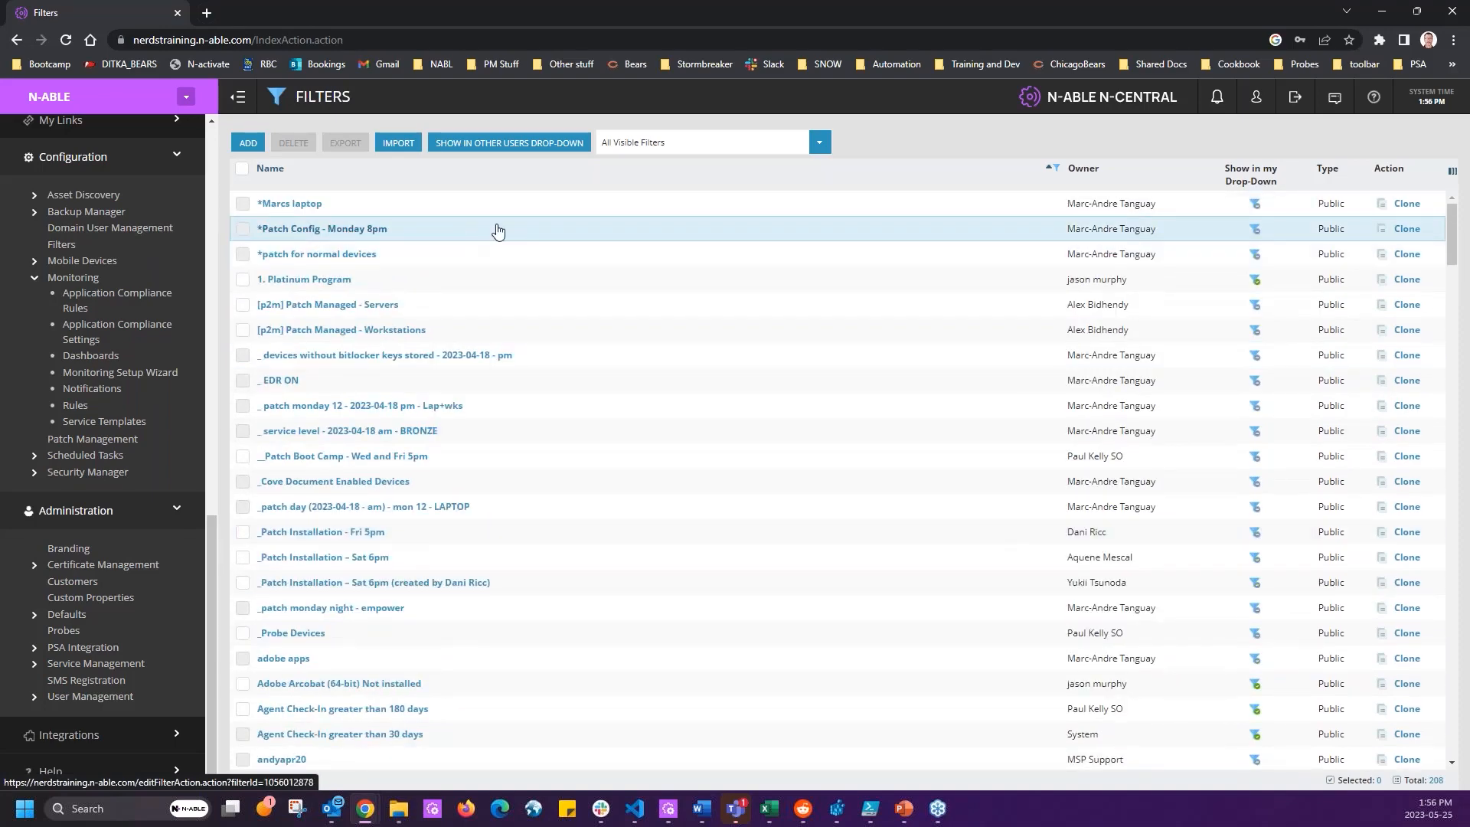
key("ctrl+f")
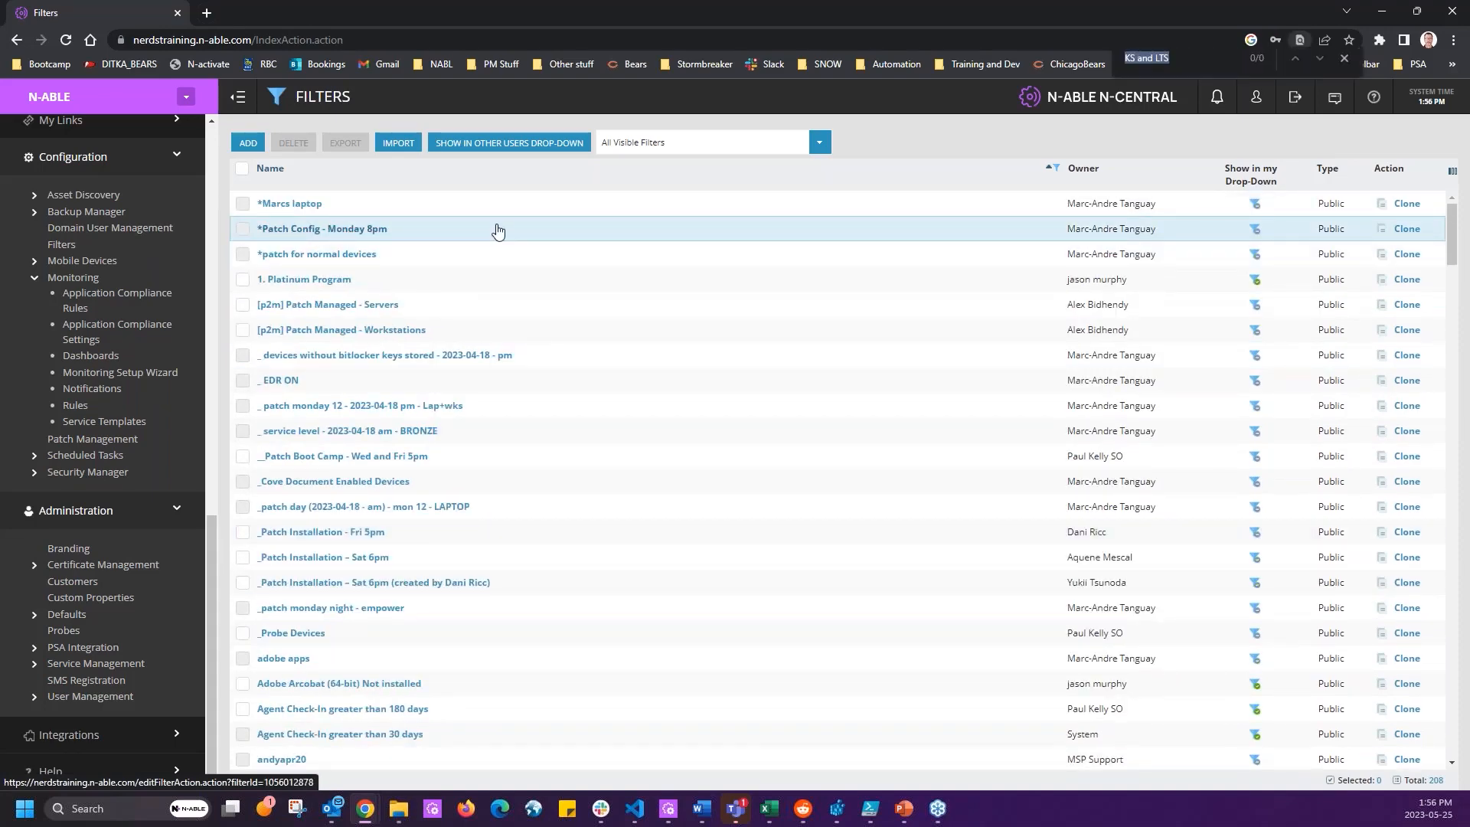
type("_")
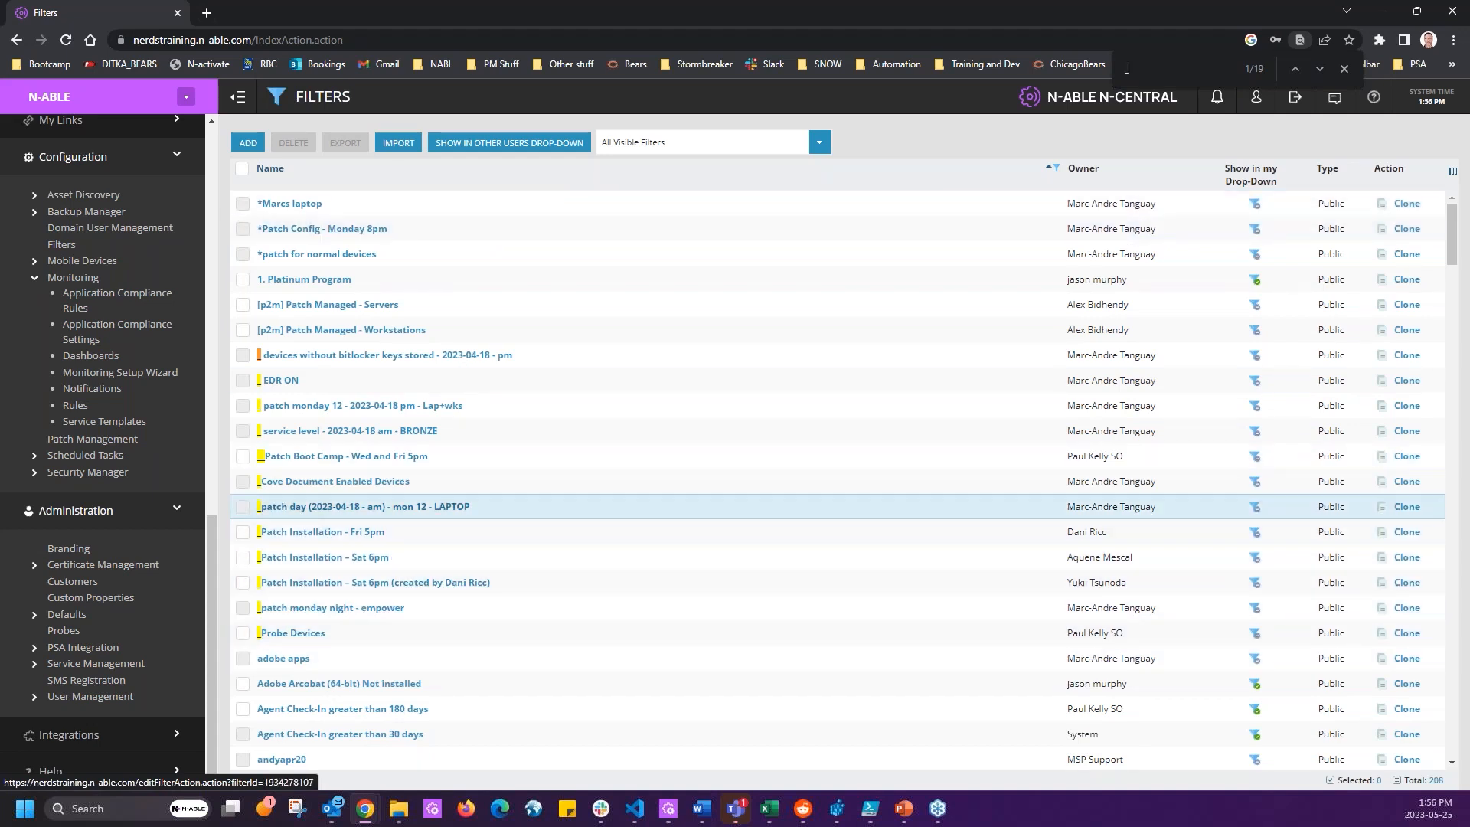
left_click(344, 456)
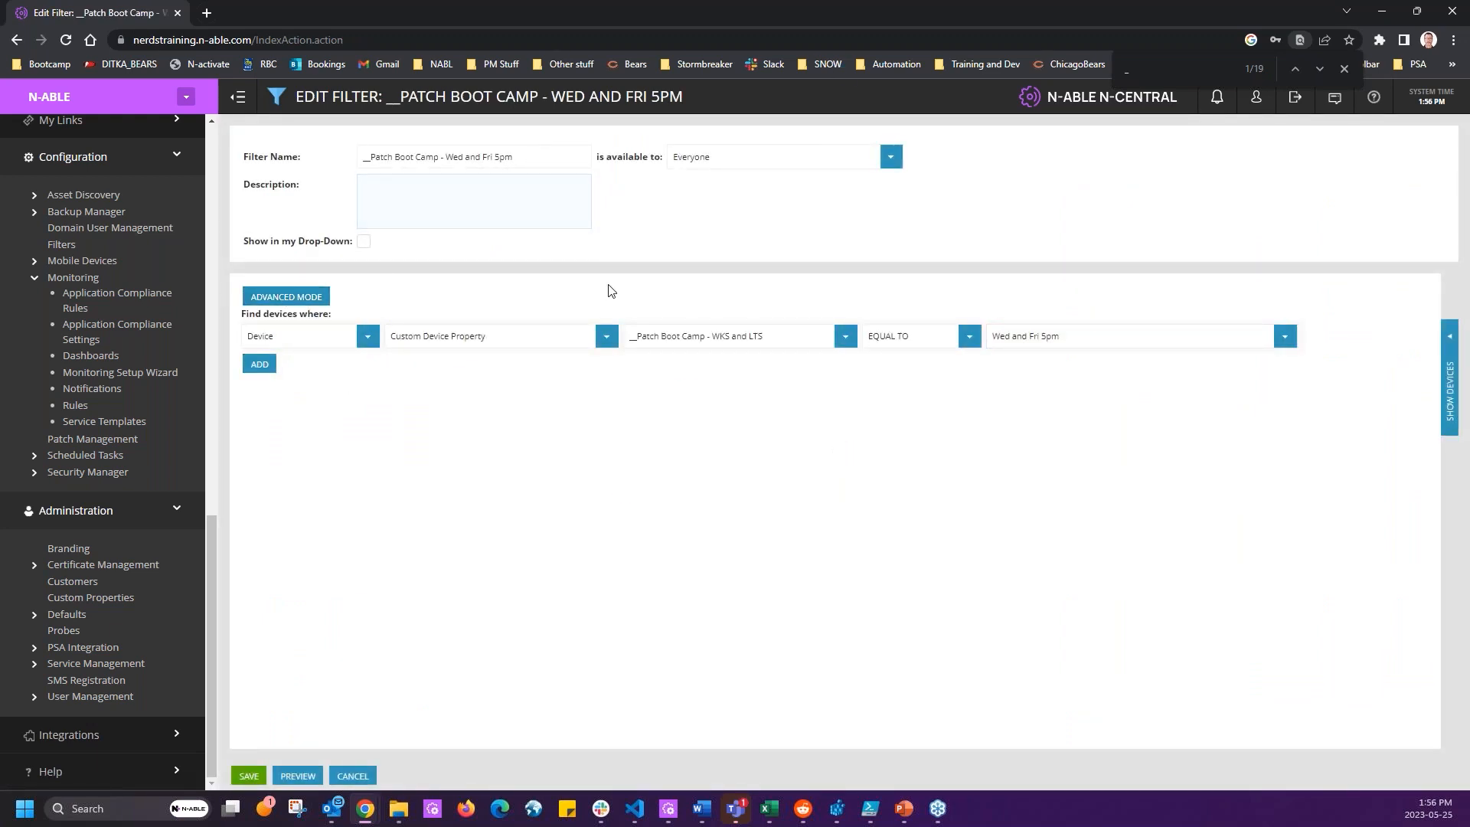
Clear the value, operator, custom property and property type from the filter's device condition.
left_click(1201, 336)
left_click_drag(1141, 331, 896, 341)
key("BackSpace")
left_click(969, 337)
left_click(731, 483)
left_click_drag(820, 335, 314, 337)
key("BackSpace")
key("BackSpace")
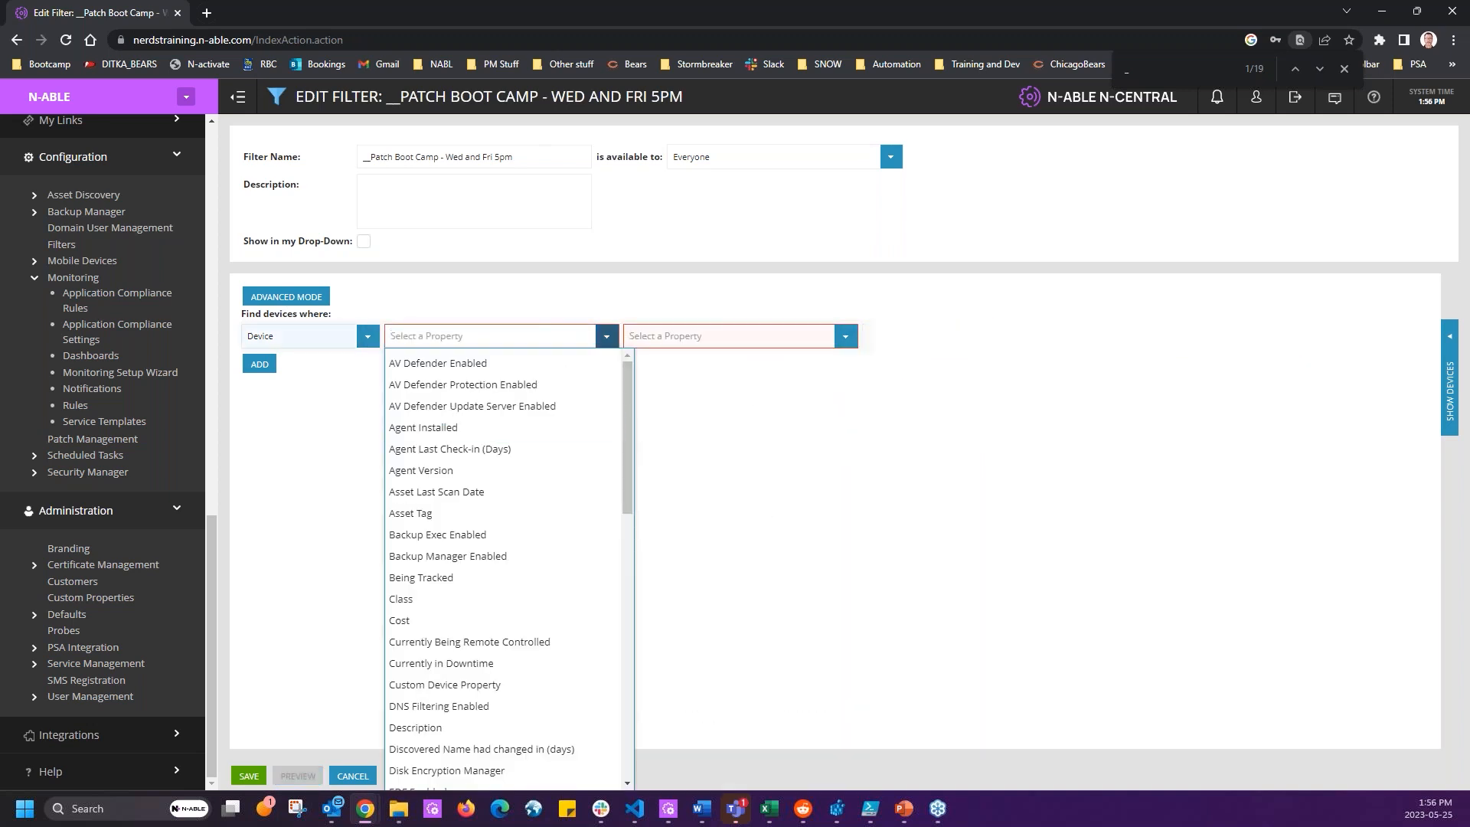
left_click(435, 272)
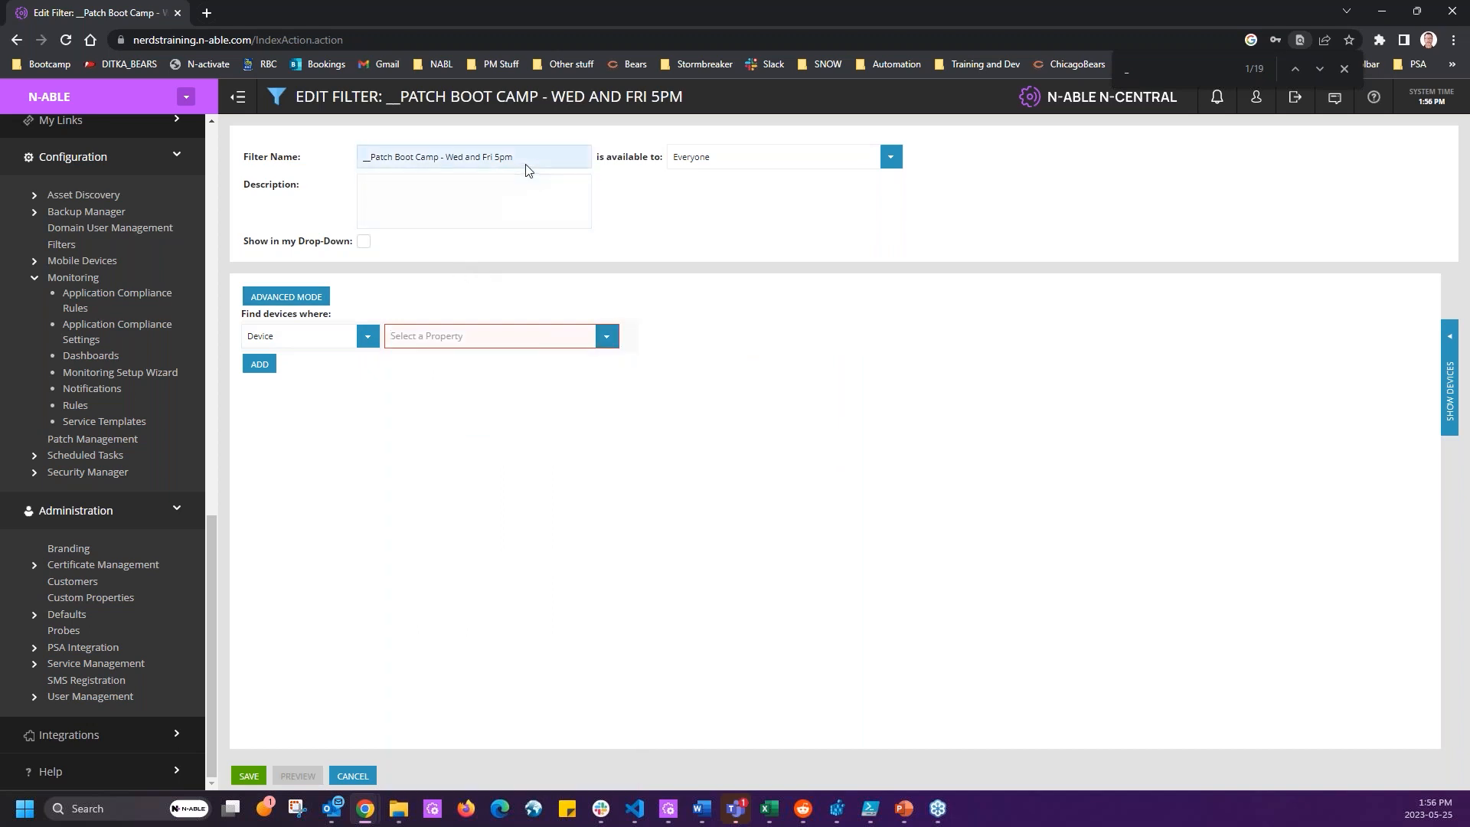
Review how the filter's name is built from the patch boot camp label and the schedule.
left_click_drag(528, 154, 345, 184)
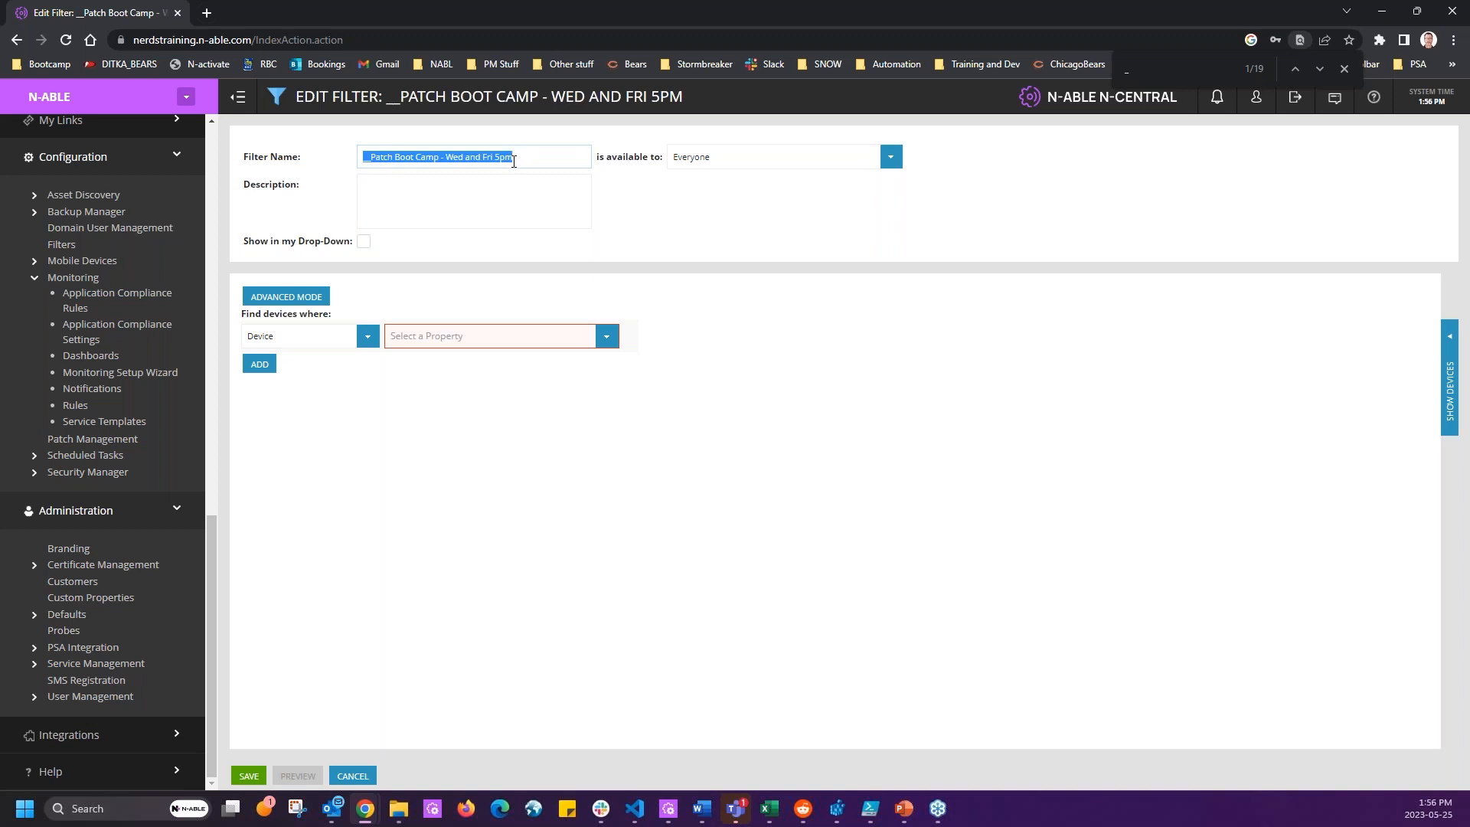
left_click(513, 161)
left_click_drag(371, 157, 435, 157)
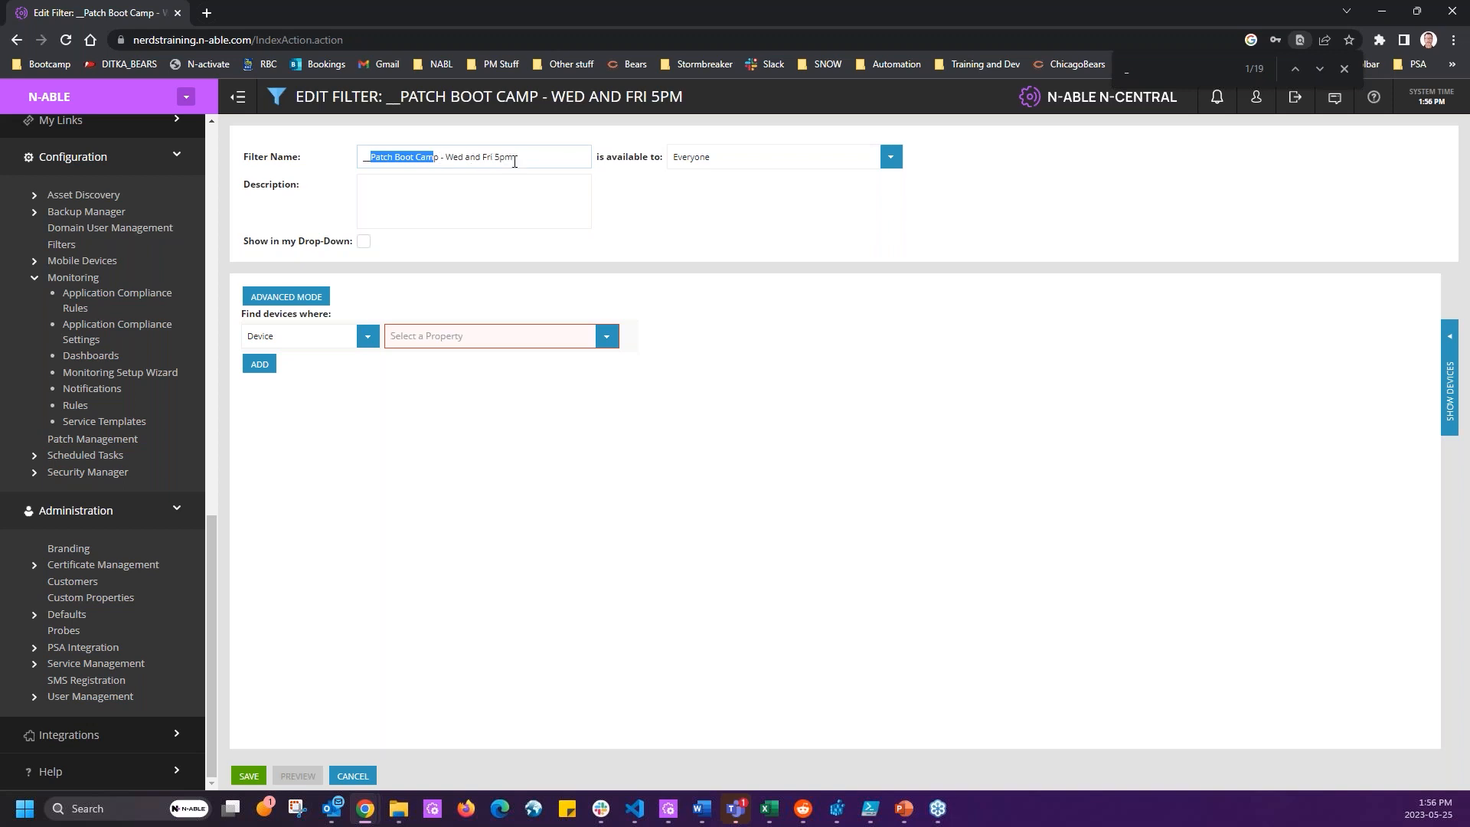
left_click(553, 160)
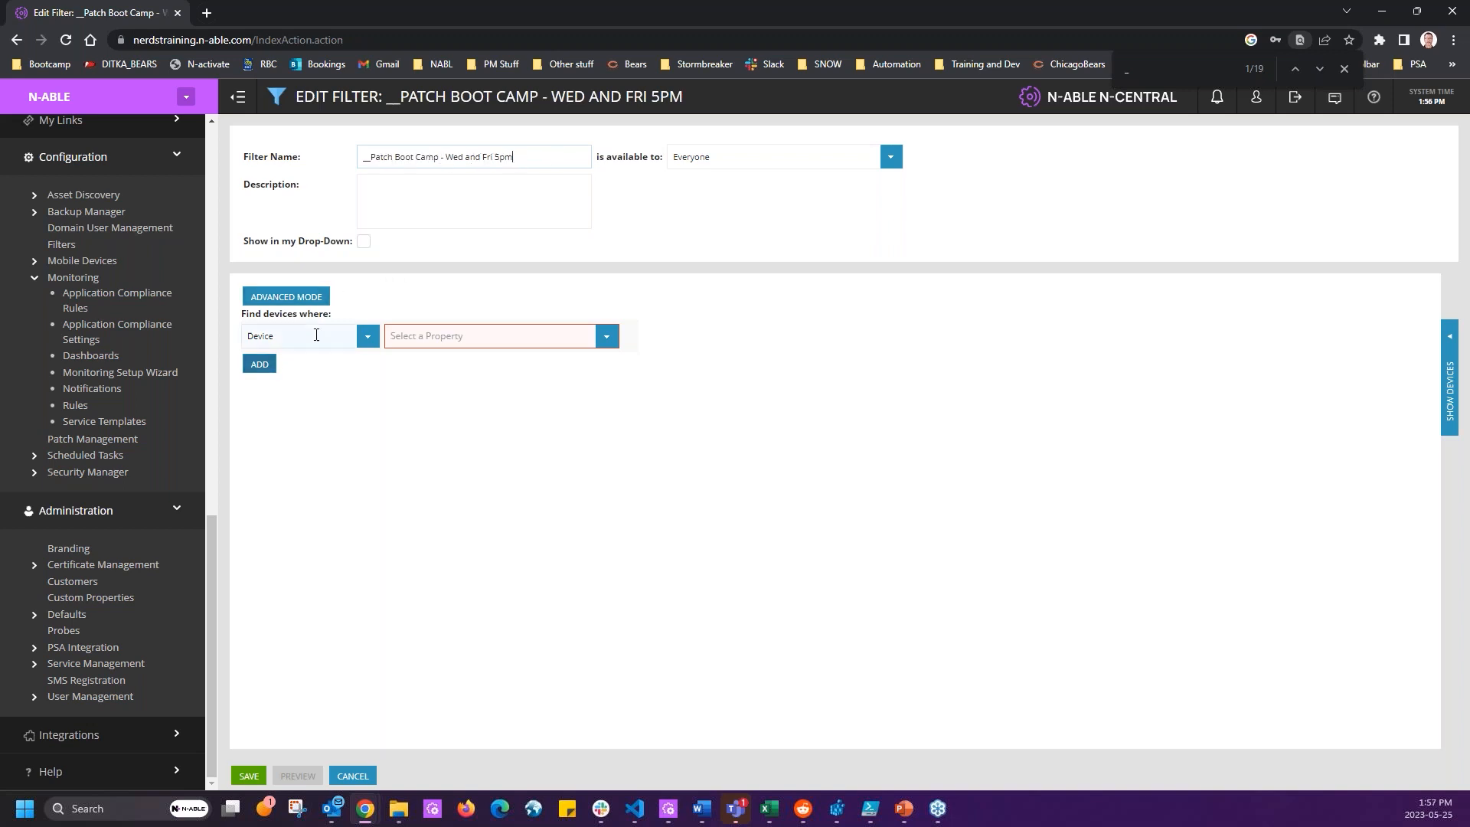
Base the filter condition on the Device category and its Custom Device Property.
left_click(368, 337)
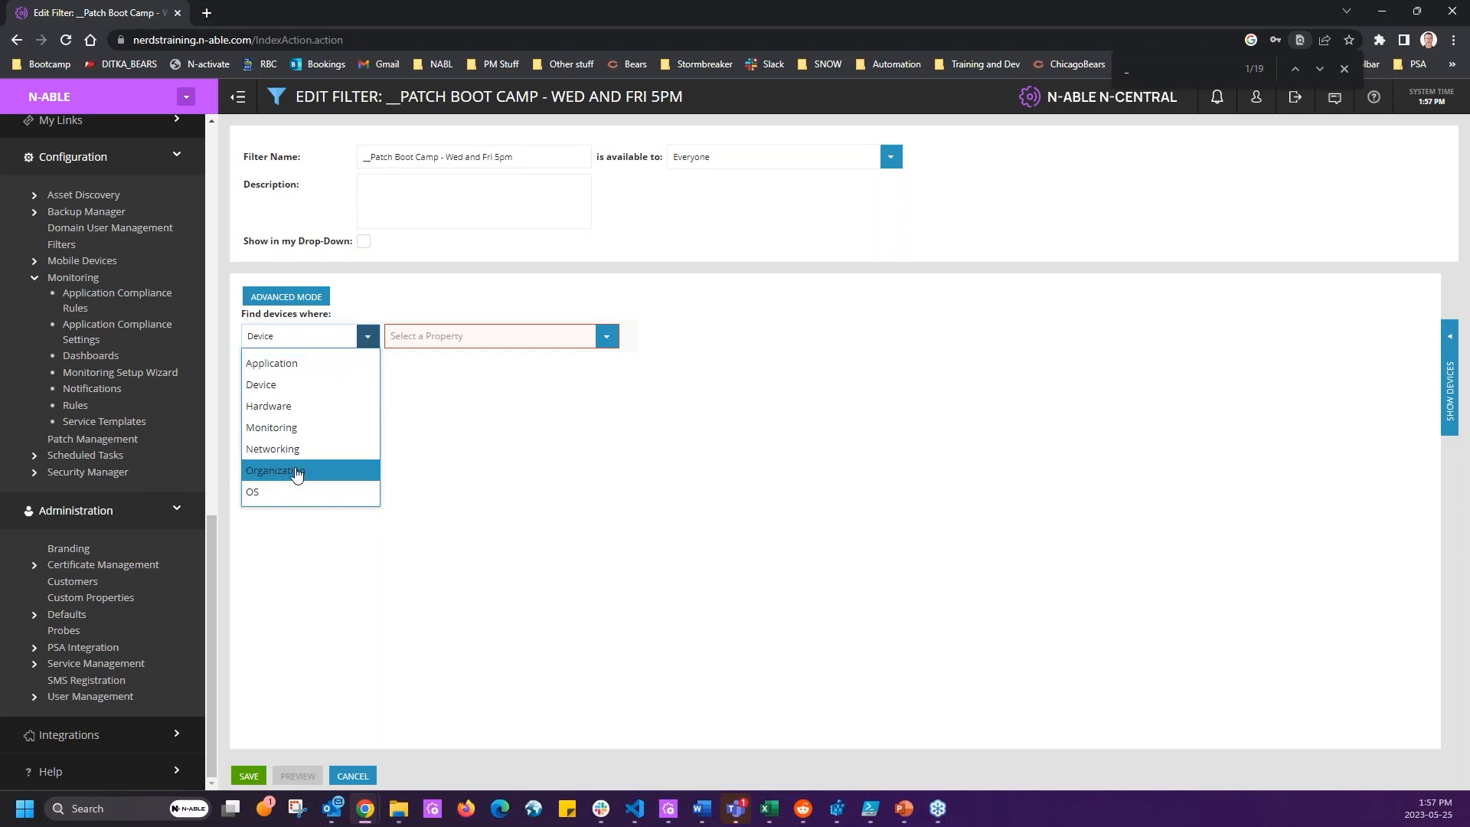
left_click(274, 388)
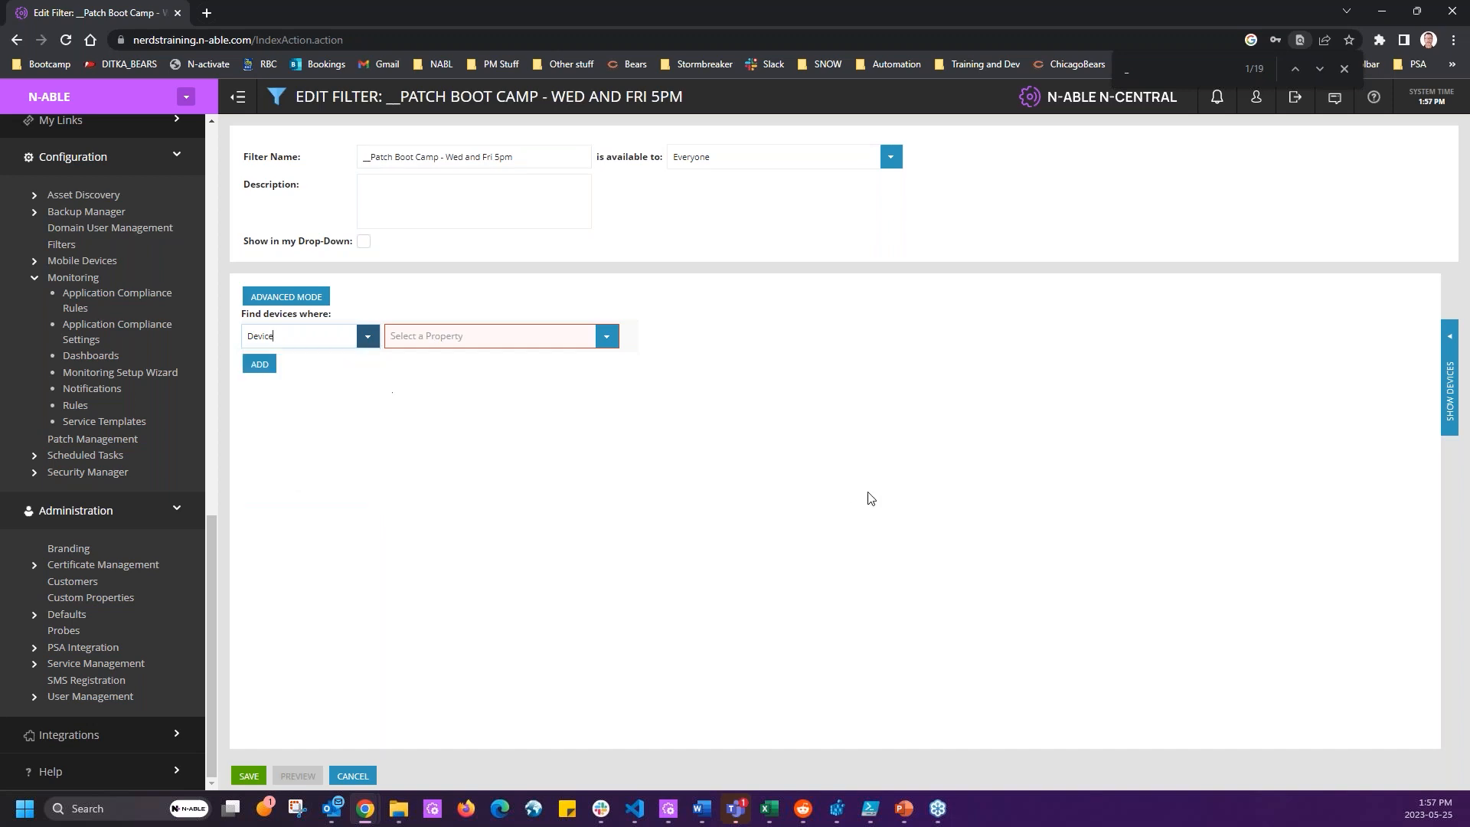
left_click(606, 337)
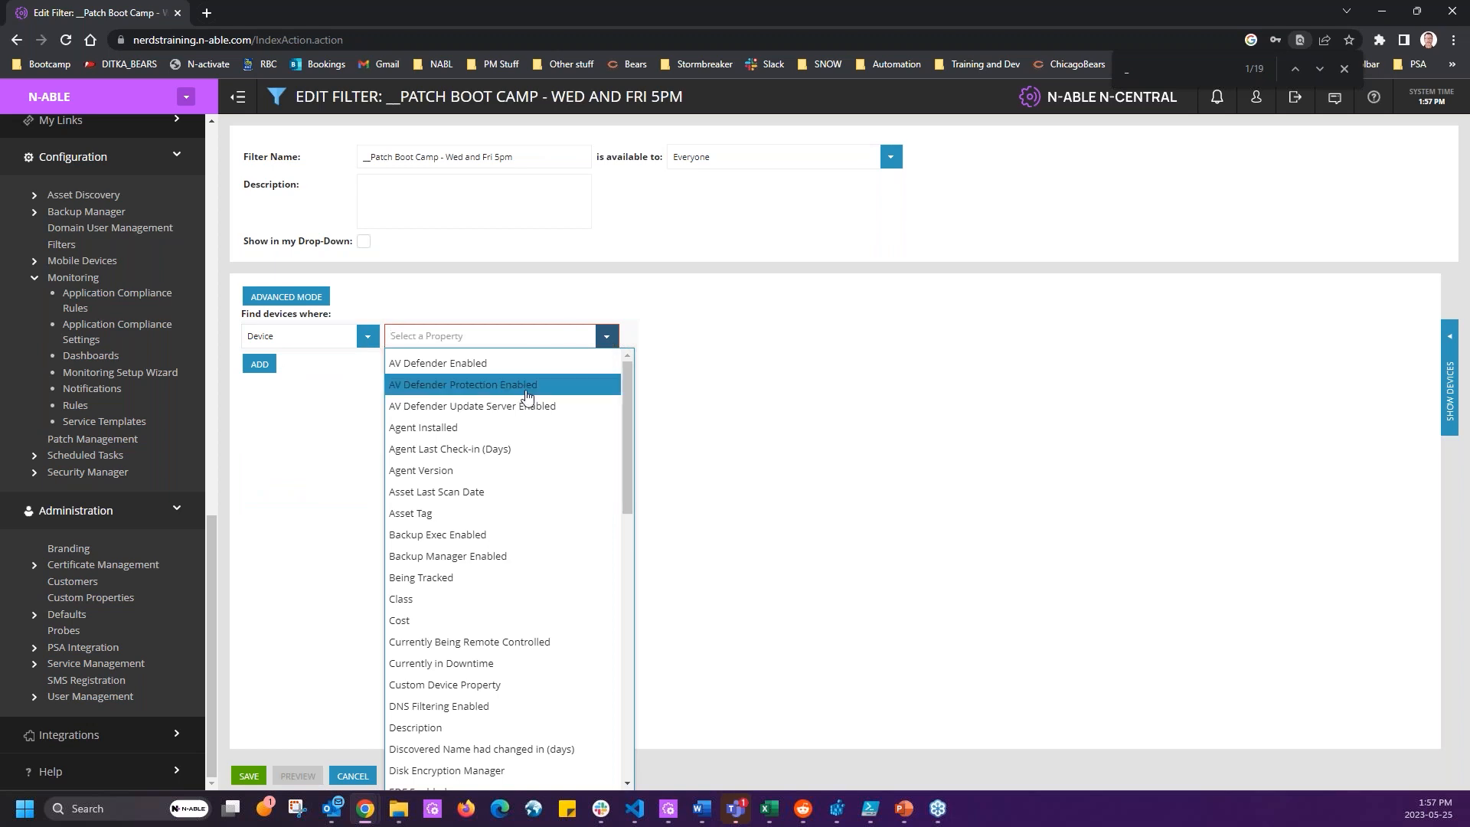
scroll(527, 567, "down", 1)
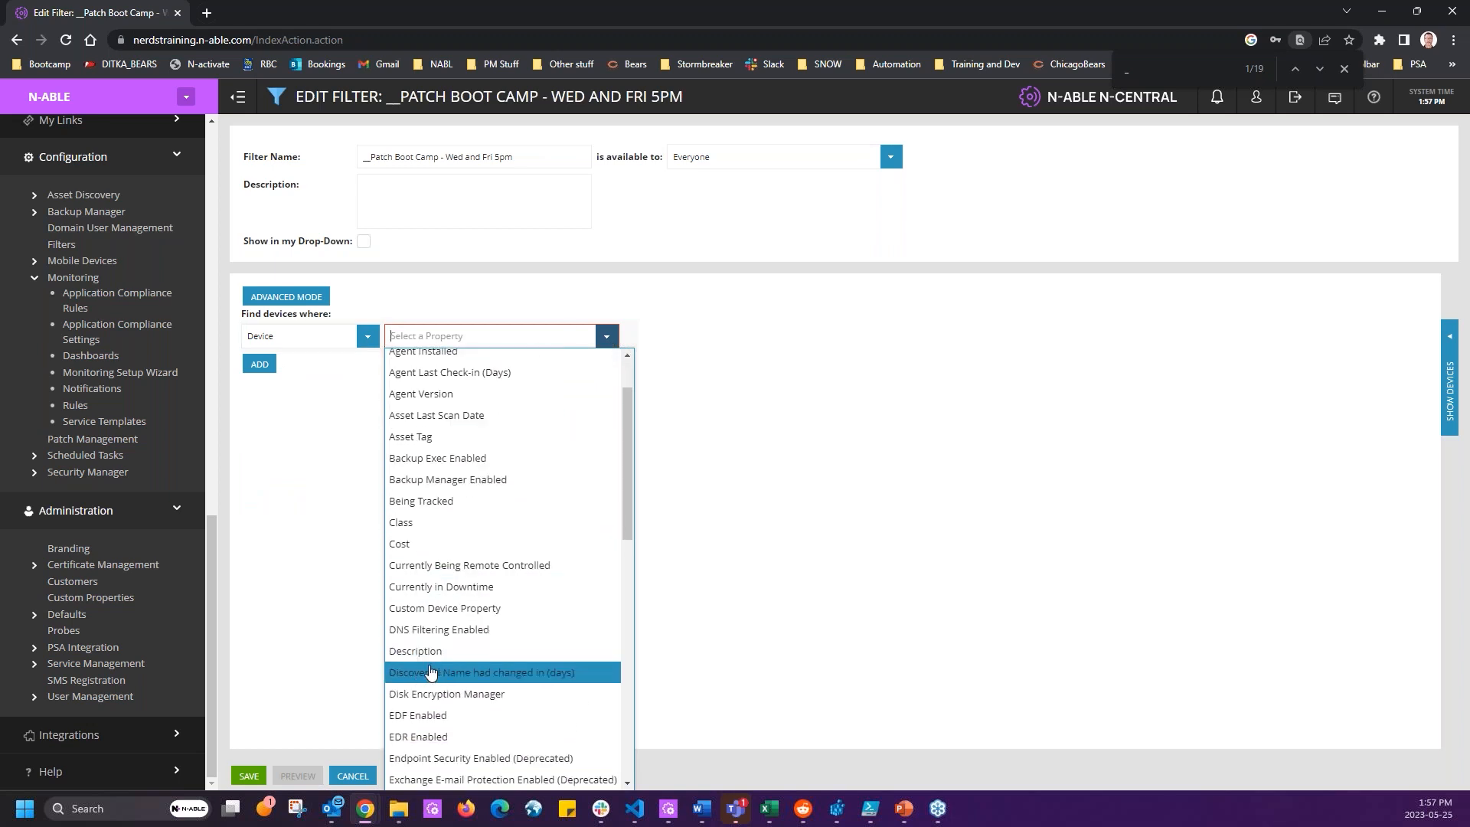
left_click(429, 608)
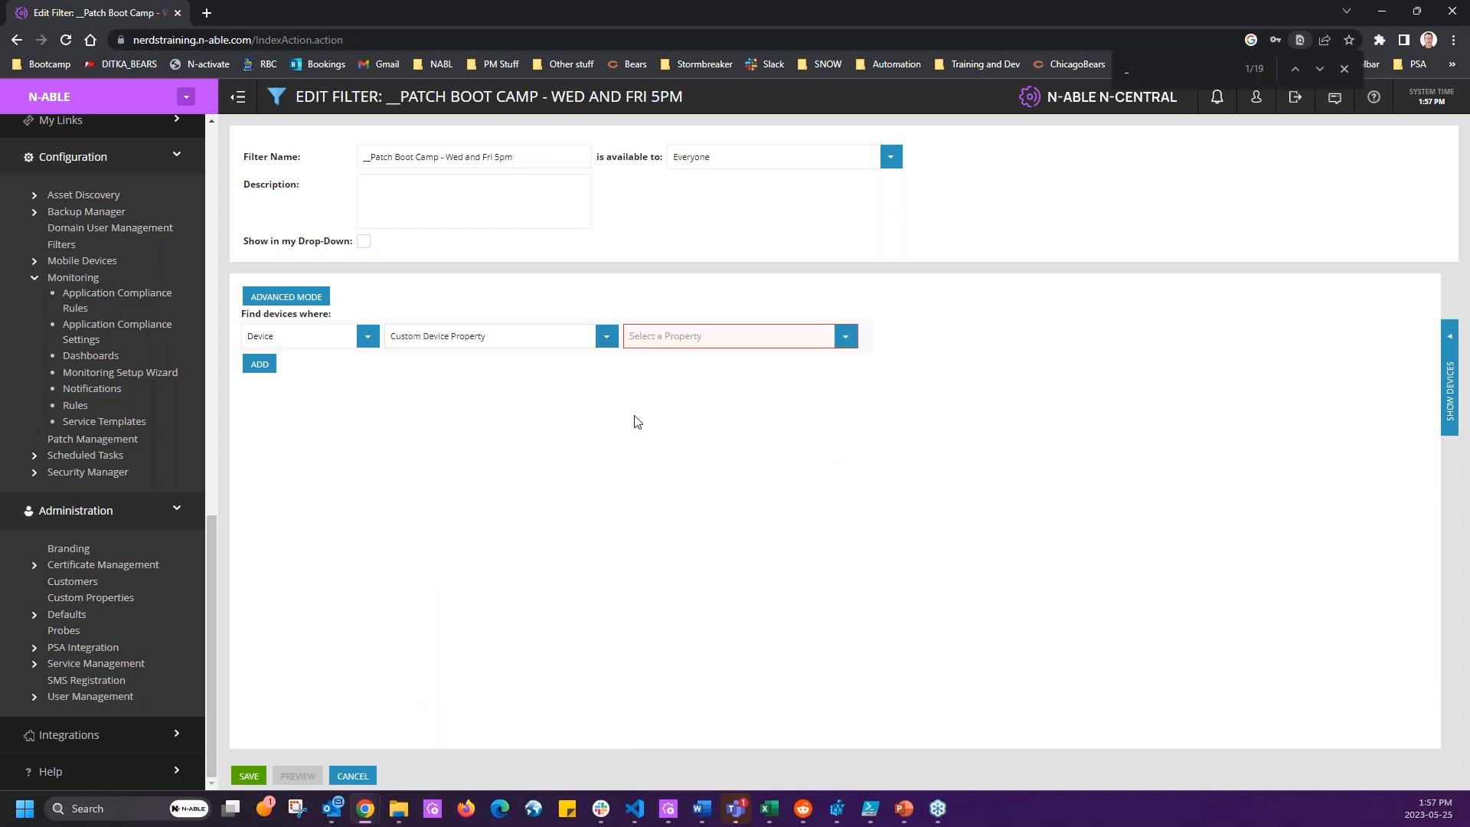
Complete the condition so "__Patch Boot Camp - WKS and LTS" is EQUAL TO "Sun and Monday 3am".
left_click(844, 341)
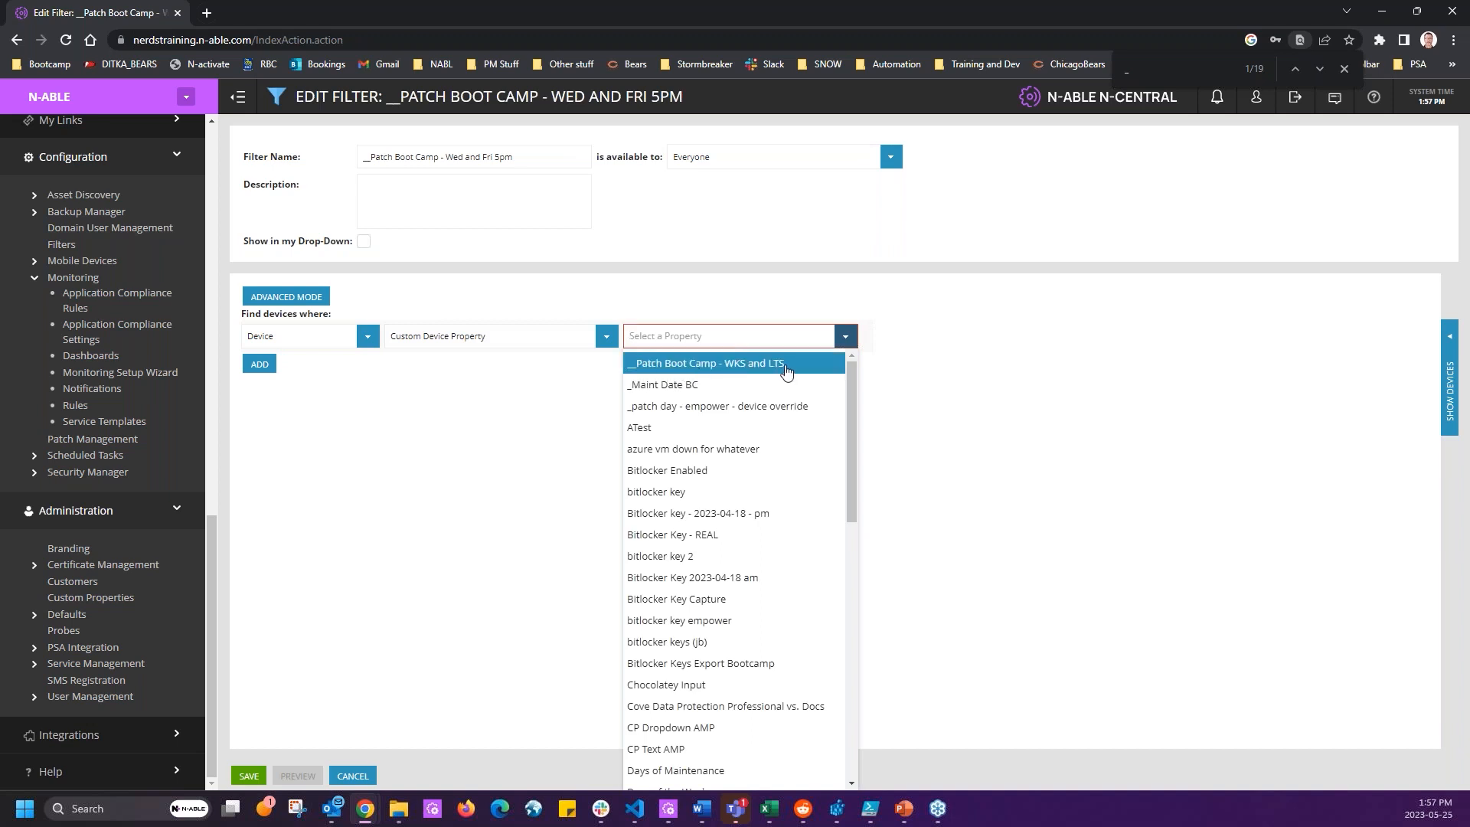
left_click(785, 369)
left_click(971, 338)
left_click(919, 363)
left_click(1284, 340)
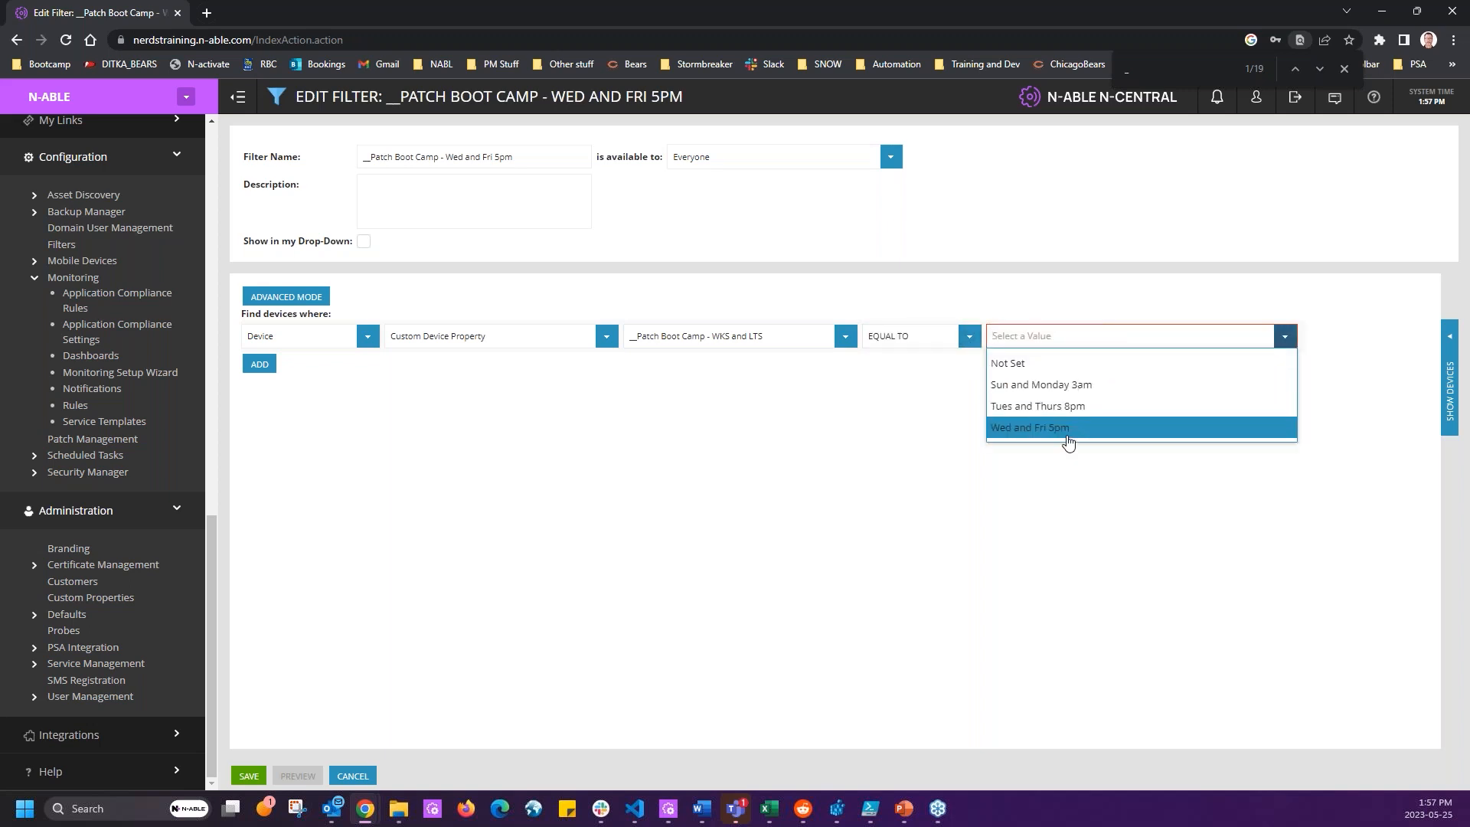
left_click(1088, 391)
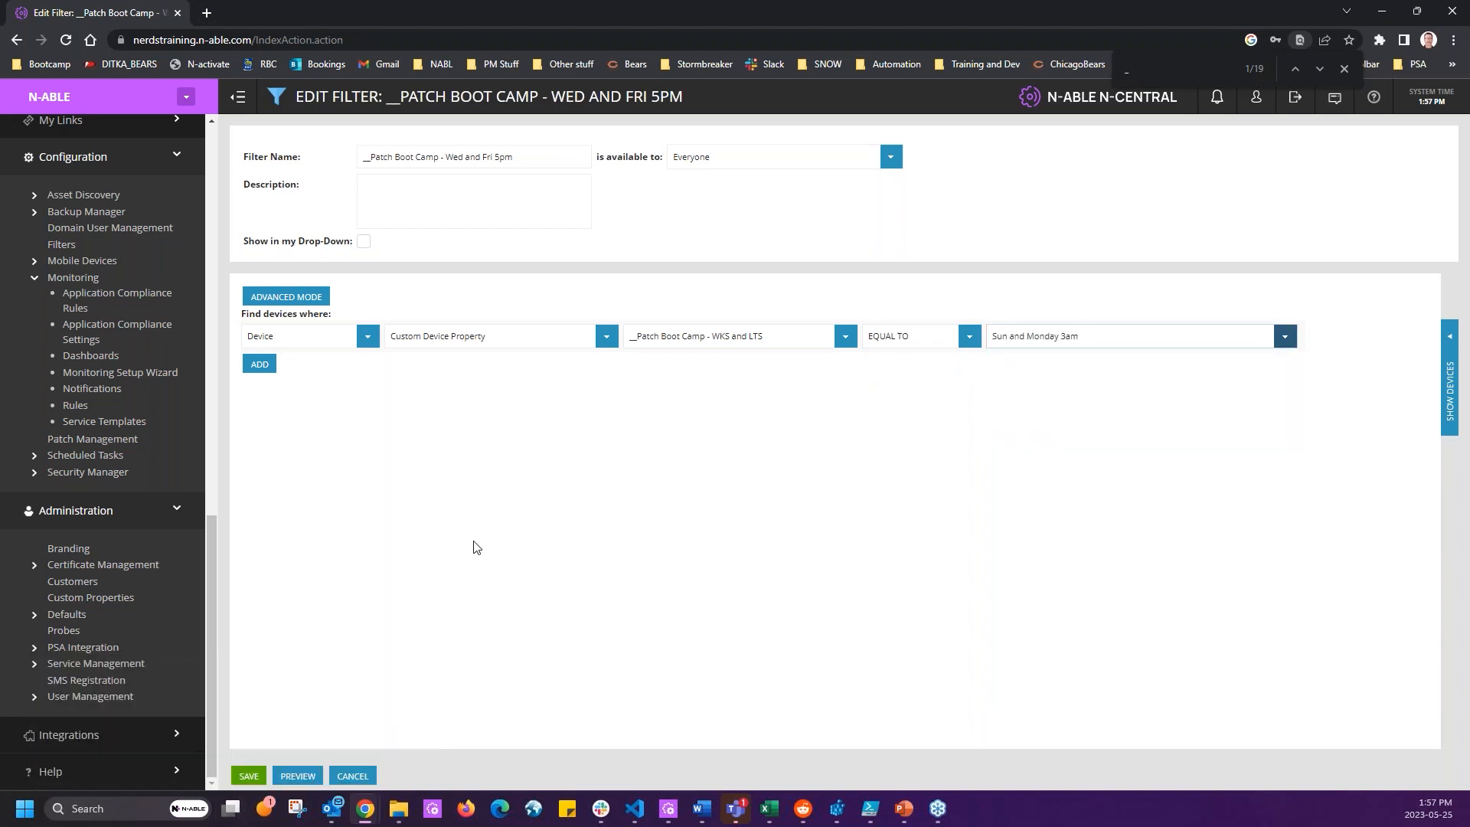
Save the "__Patch Boot Camp - Wed and Fri 5pm" filter with Show in my Drop-Down enabled.
left_click(253, 781)
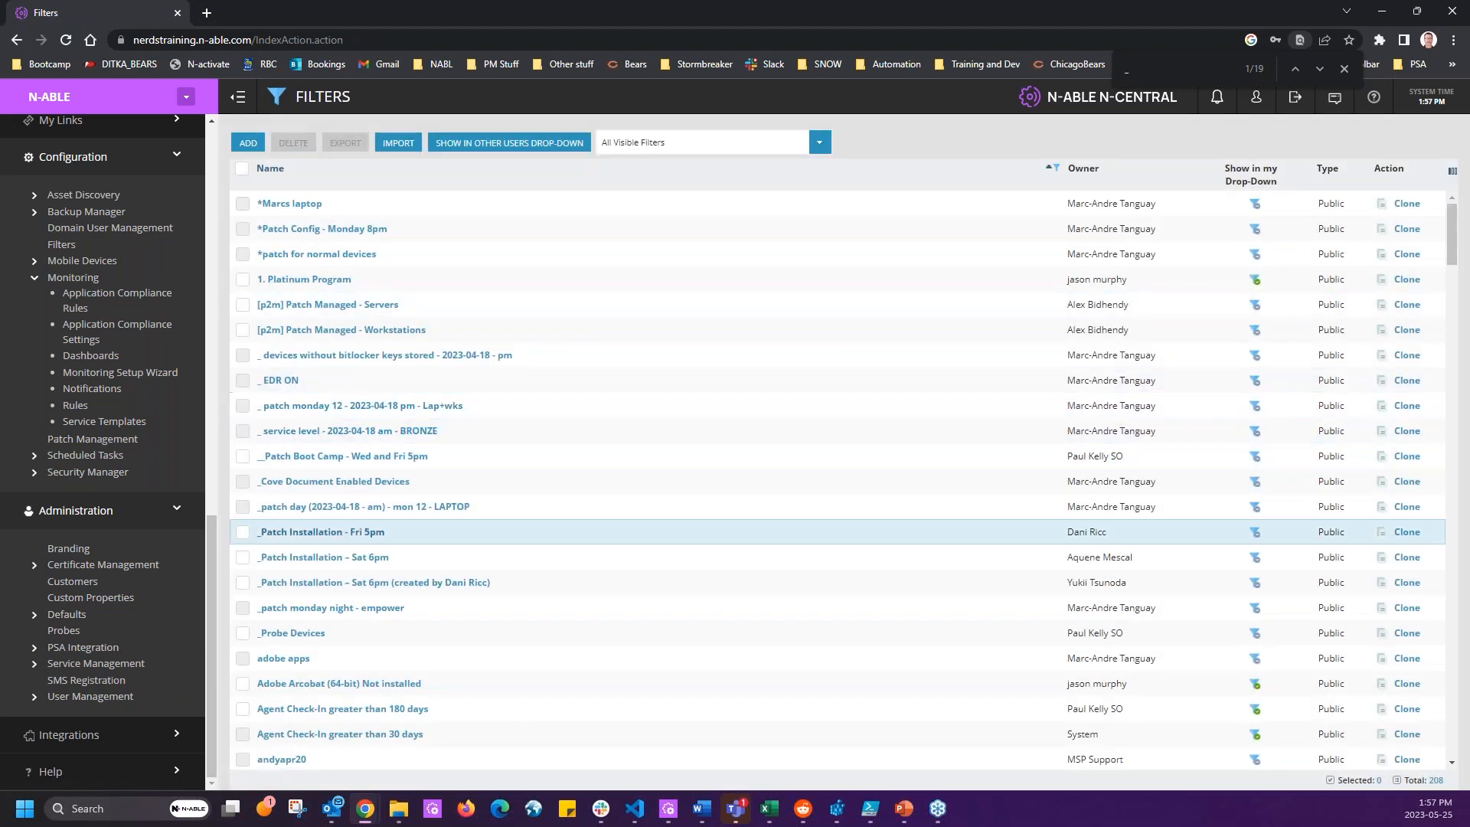
left_click(321, 457)
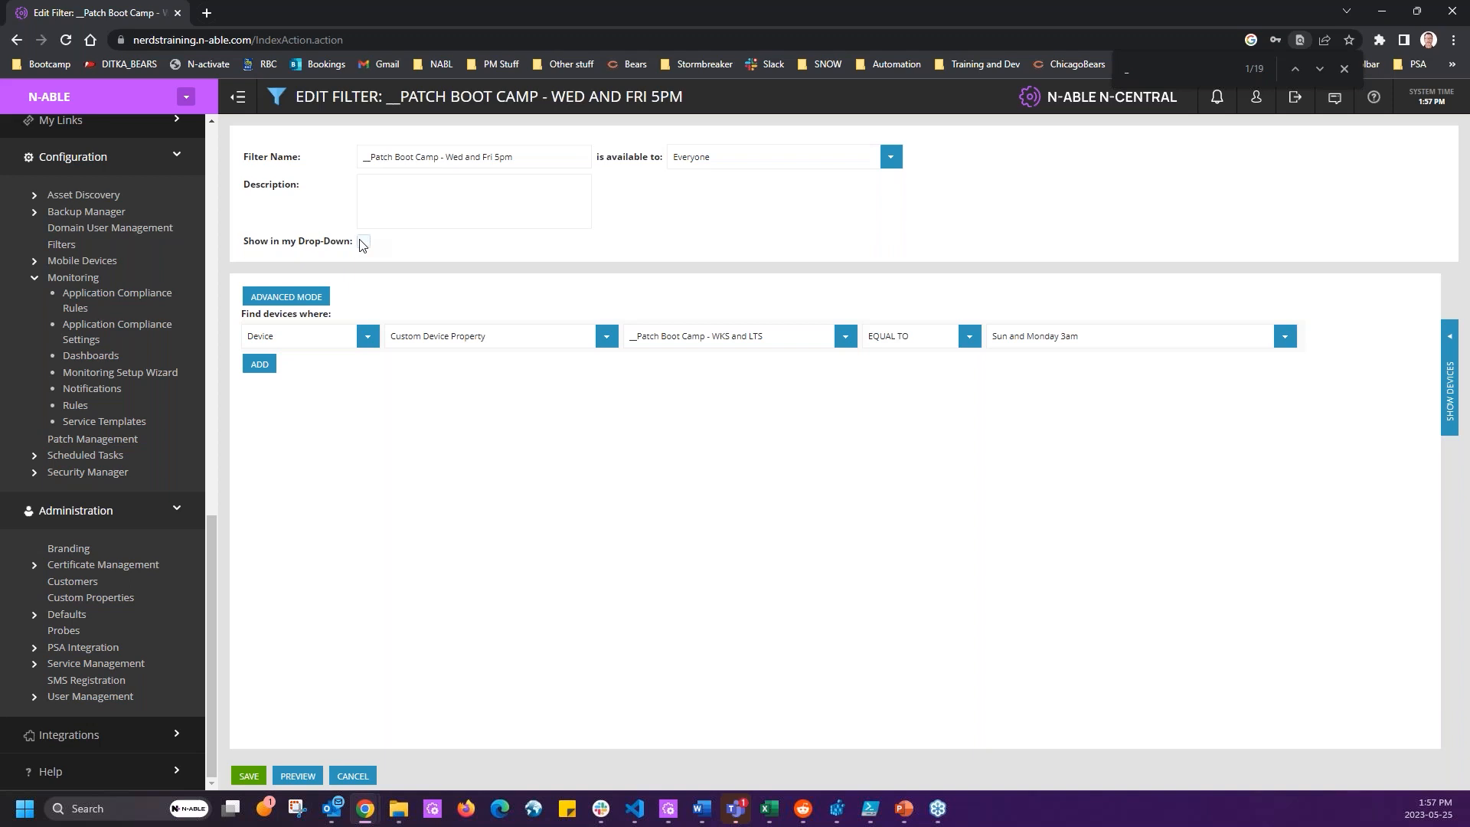
left_click(363, 243)
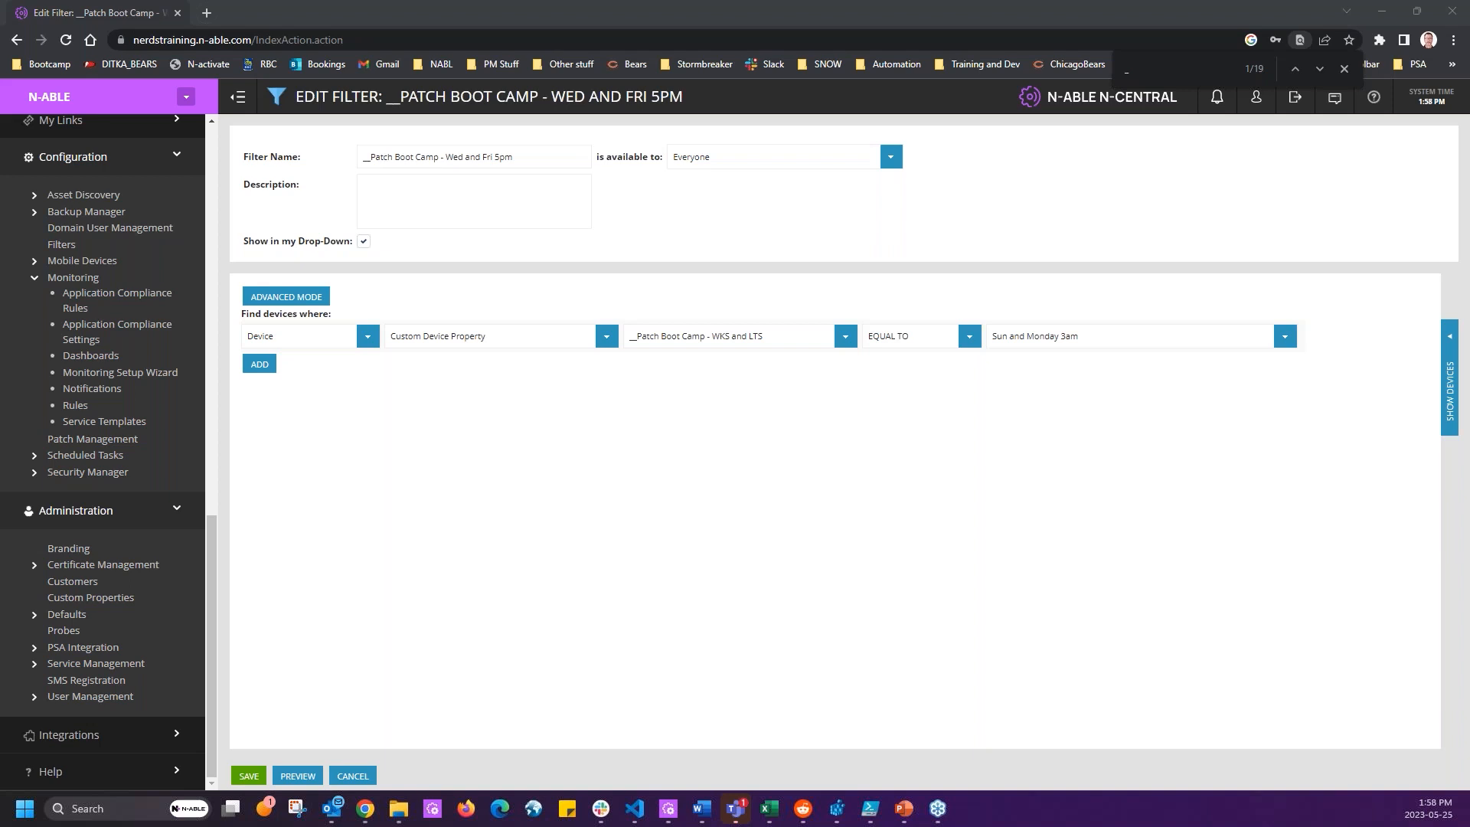
left_click(580, 582)
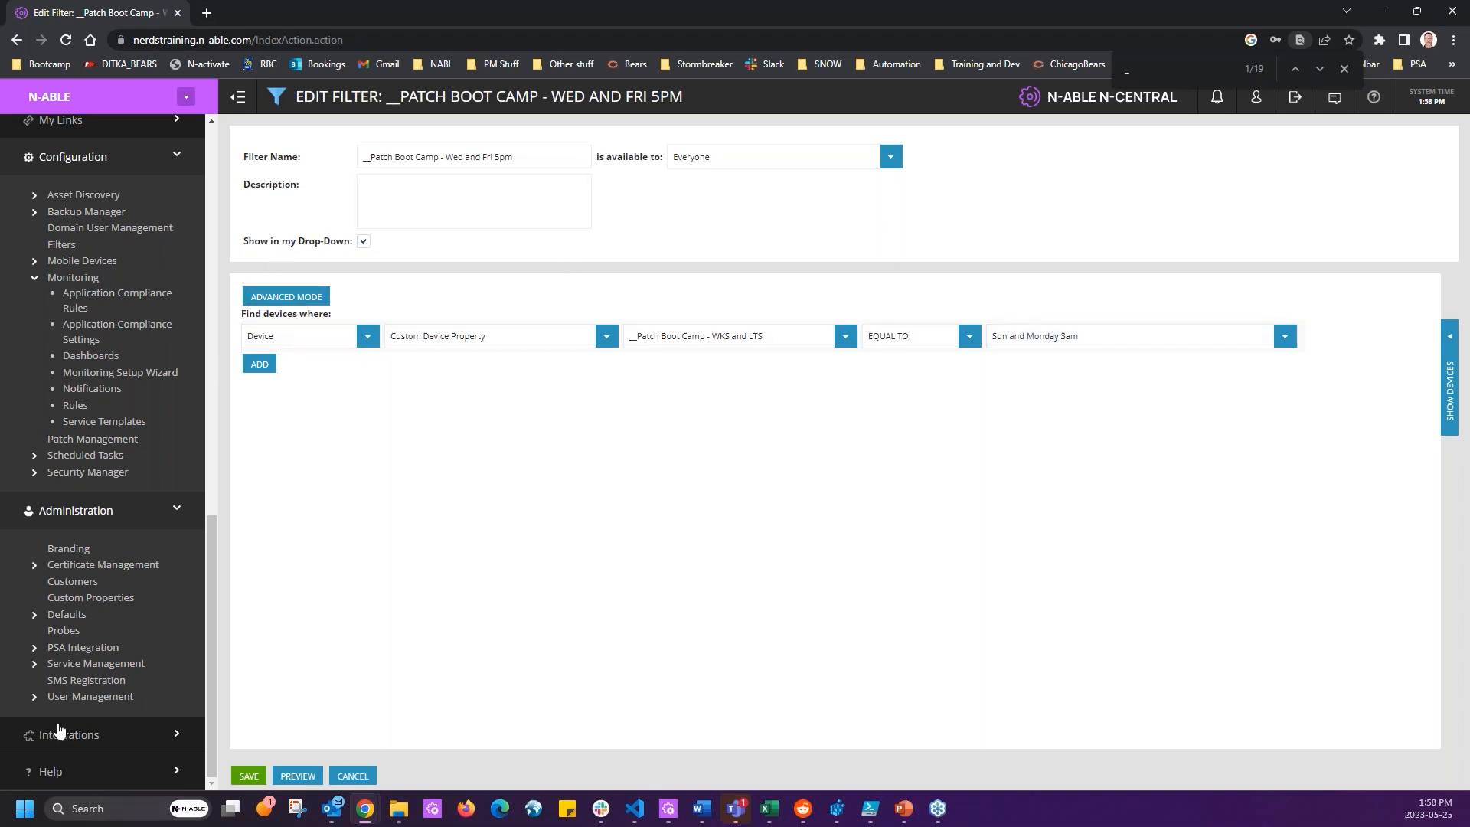
left_click(249, 775)
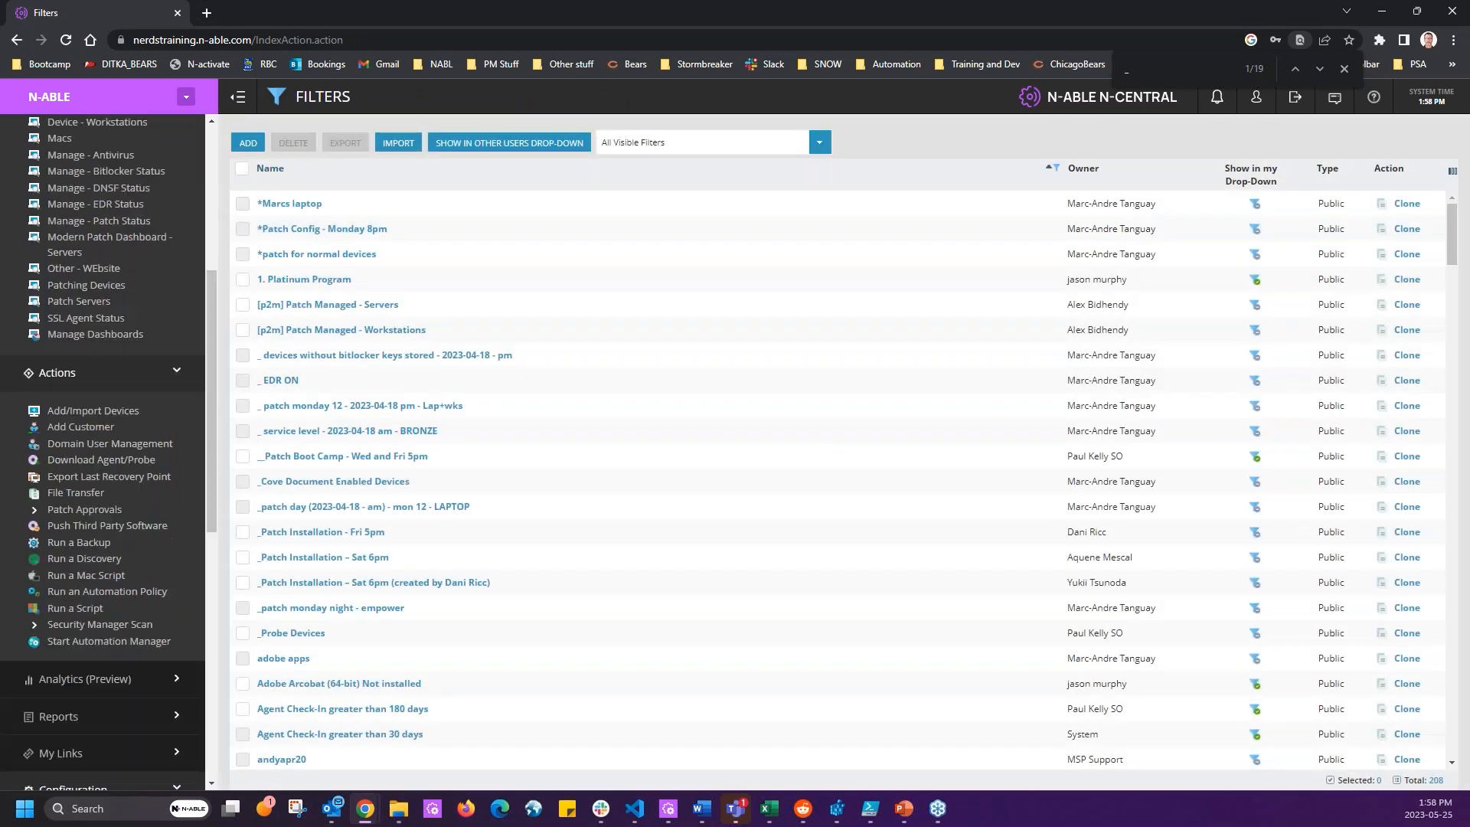
Filter the All Devices view by "__Patch Boot Camp - Wed and Fri 5pm" to check which devices match.
scroll(125, 273, "up", 5)
left_click(80, 189)
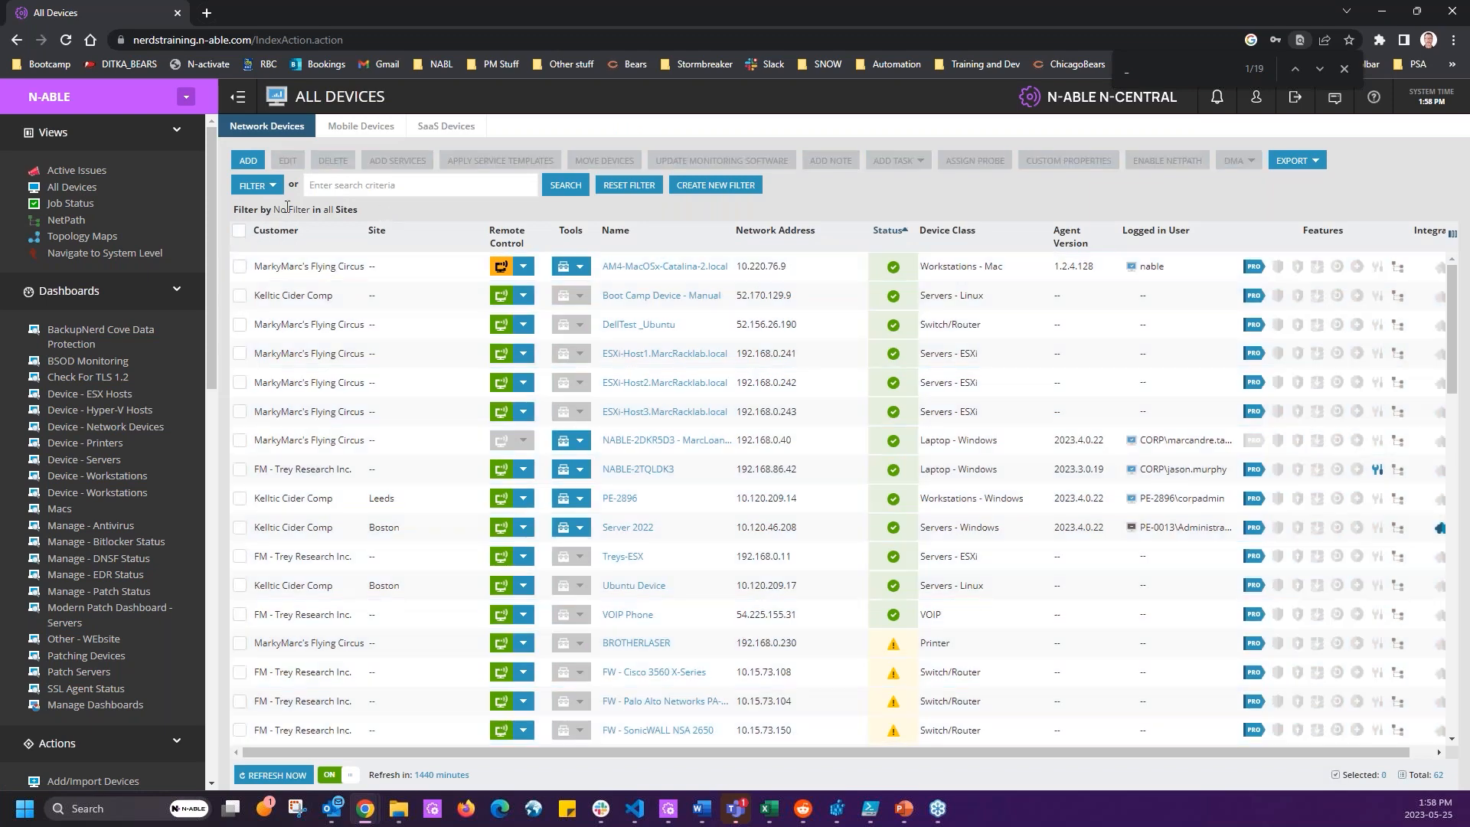
left_click(287, 207)
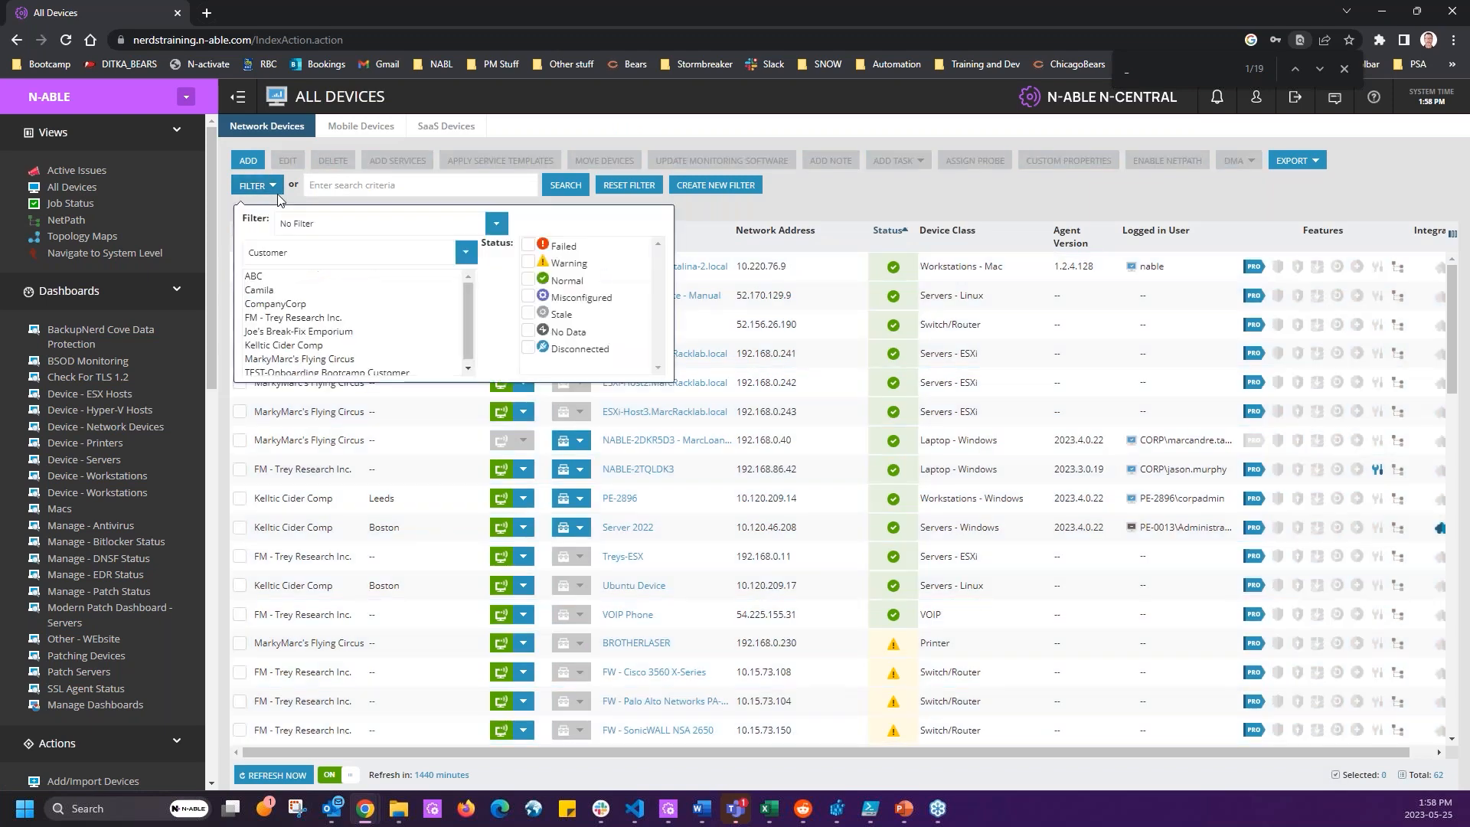
left_click(494, 229)
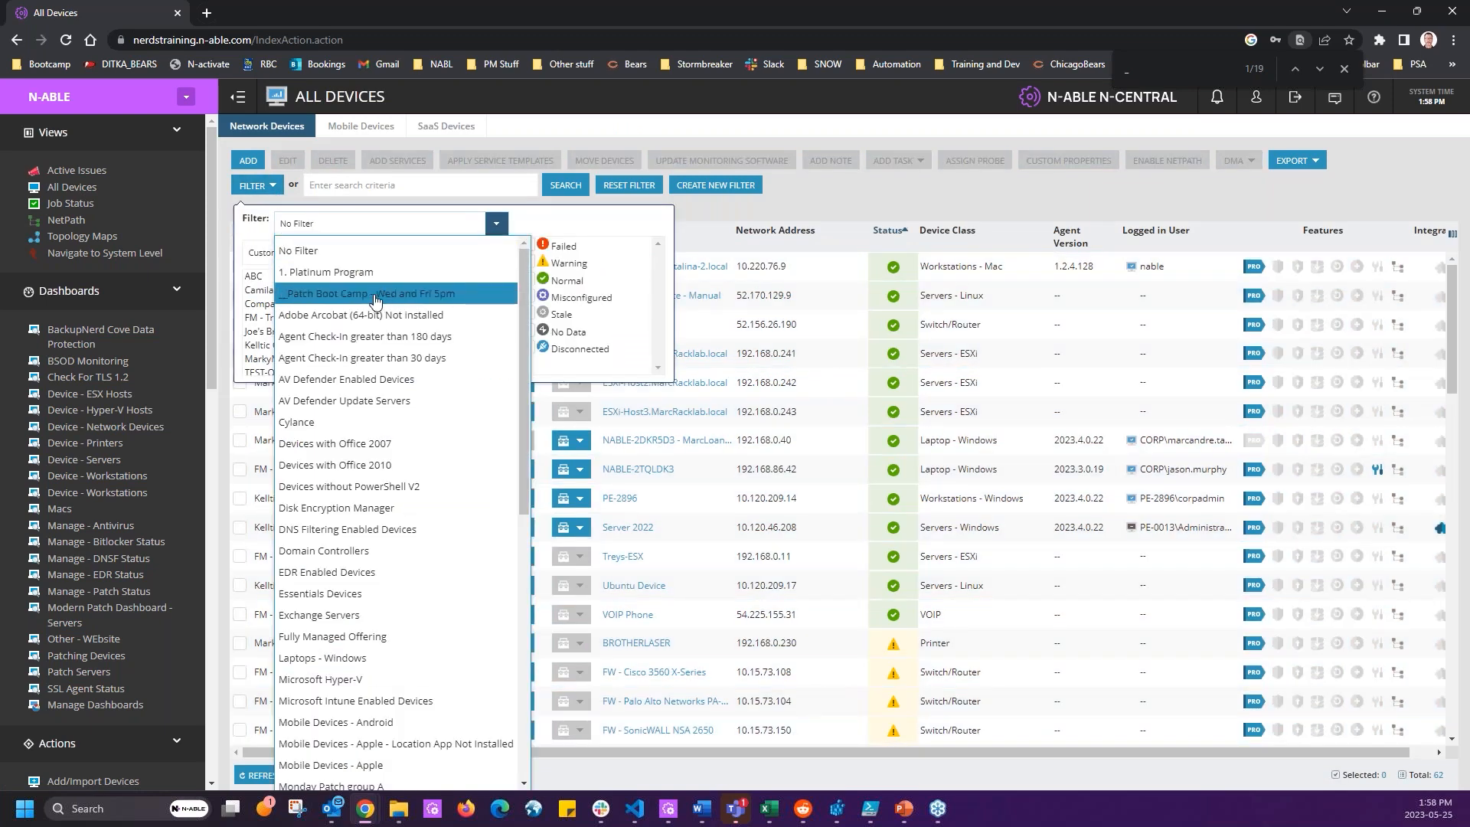
left_click(456, 294)
left_click(868, 188)
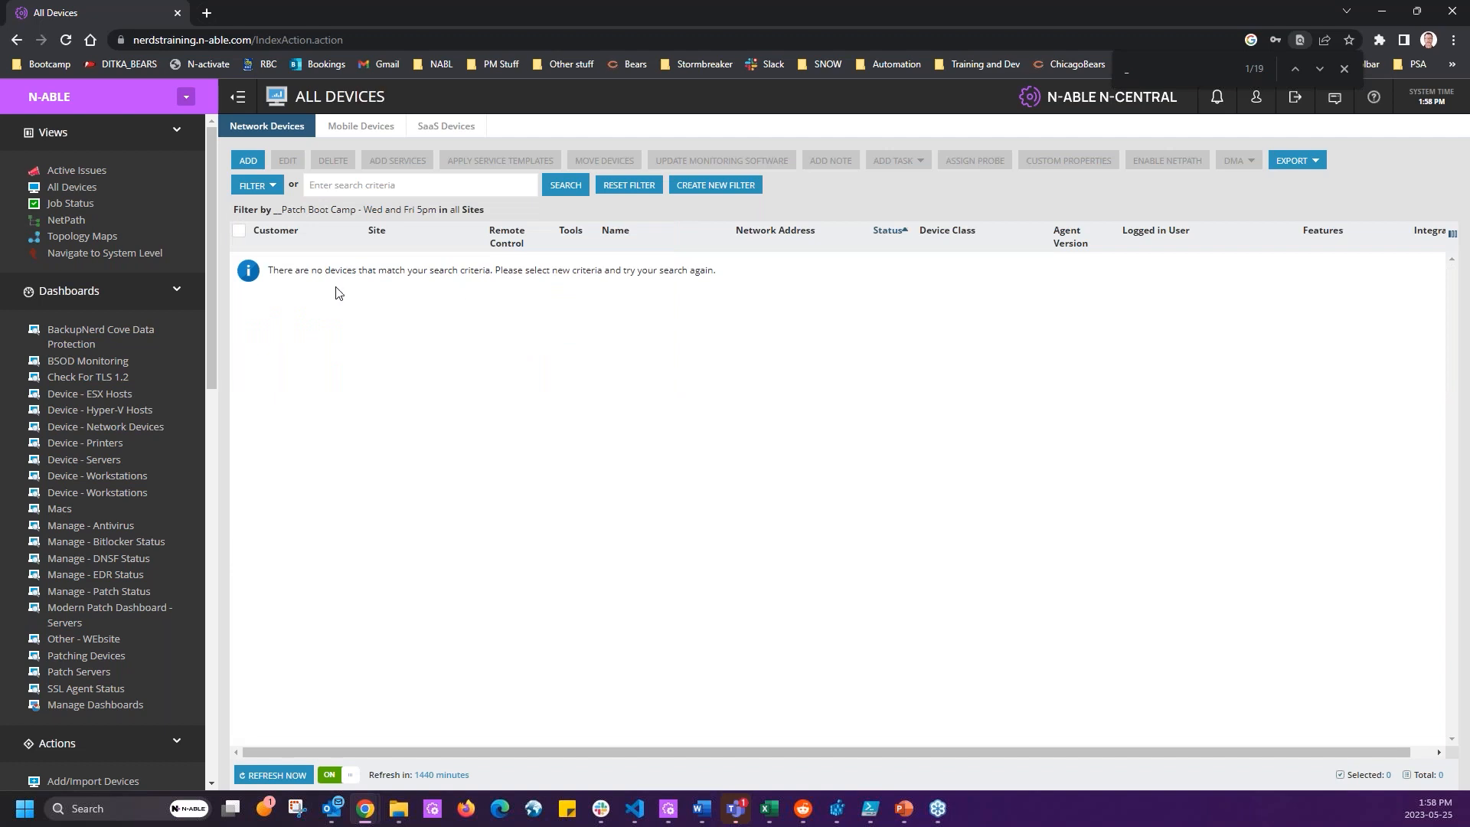
left_click_drag(270, 270, 871, 275)
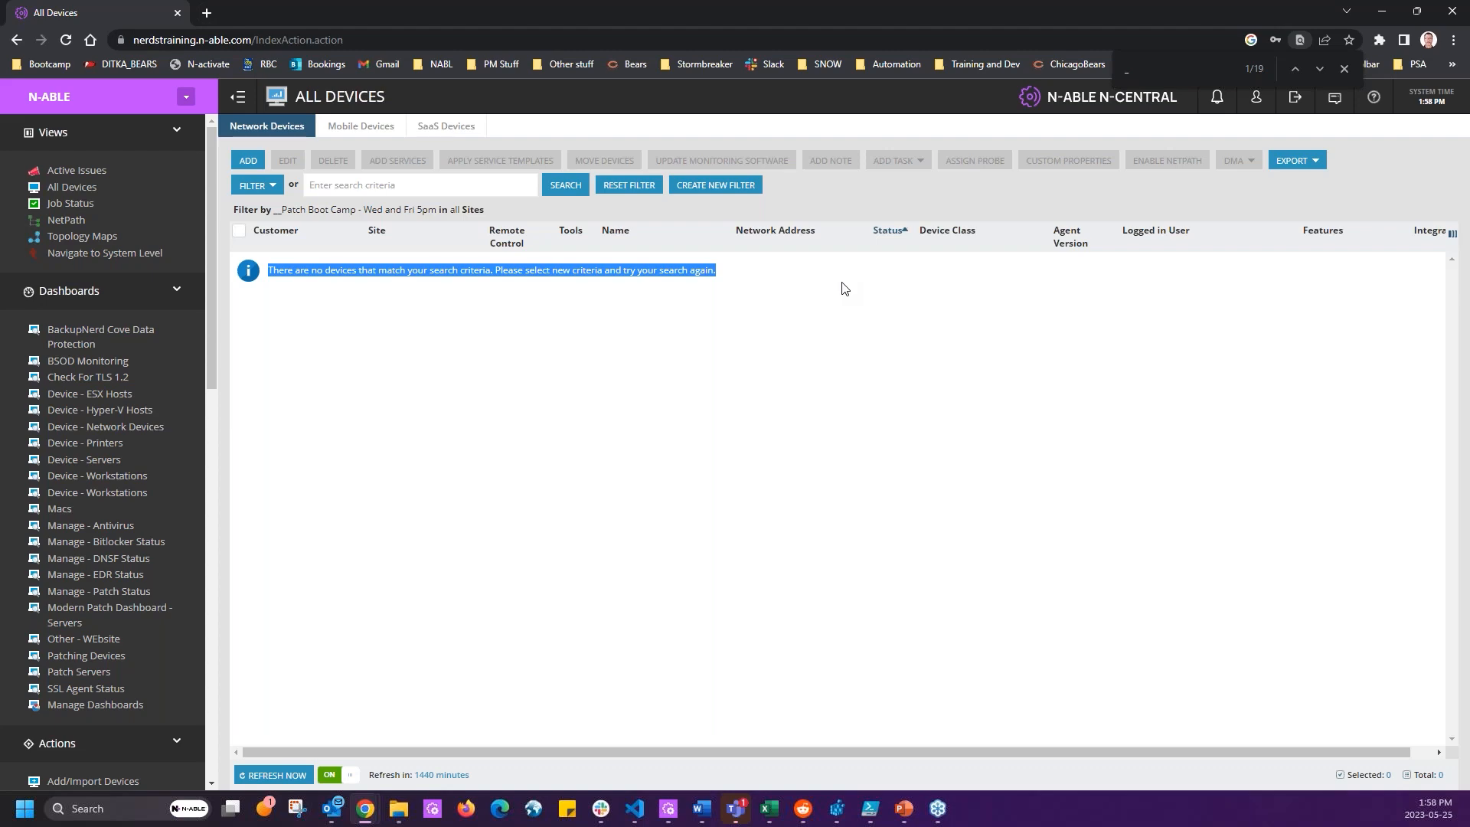
Create a new monitoring rule that targets devices in the "__Patch Boot Camp - Wed and Fri 5pm" filter.
scroll(105, 551, "down", 6)
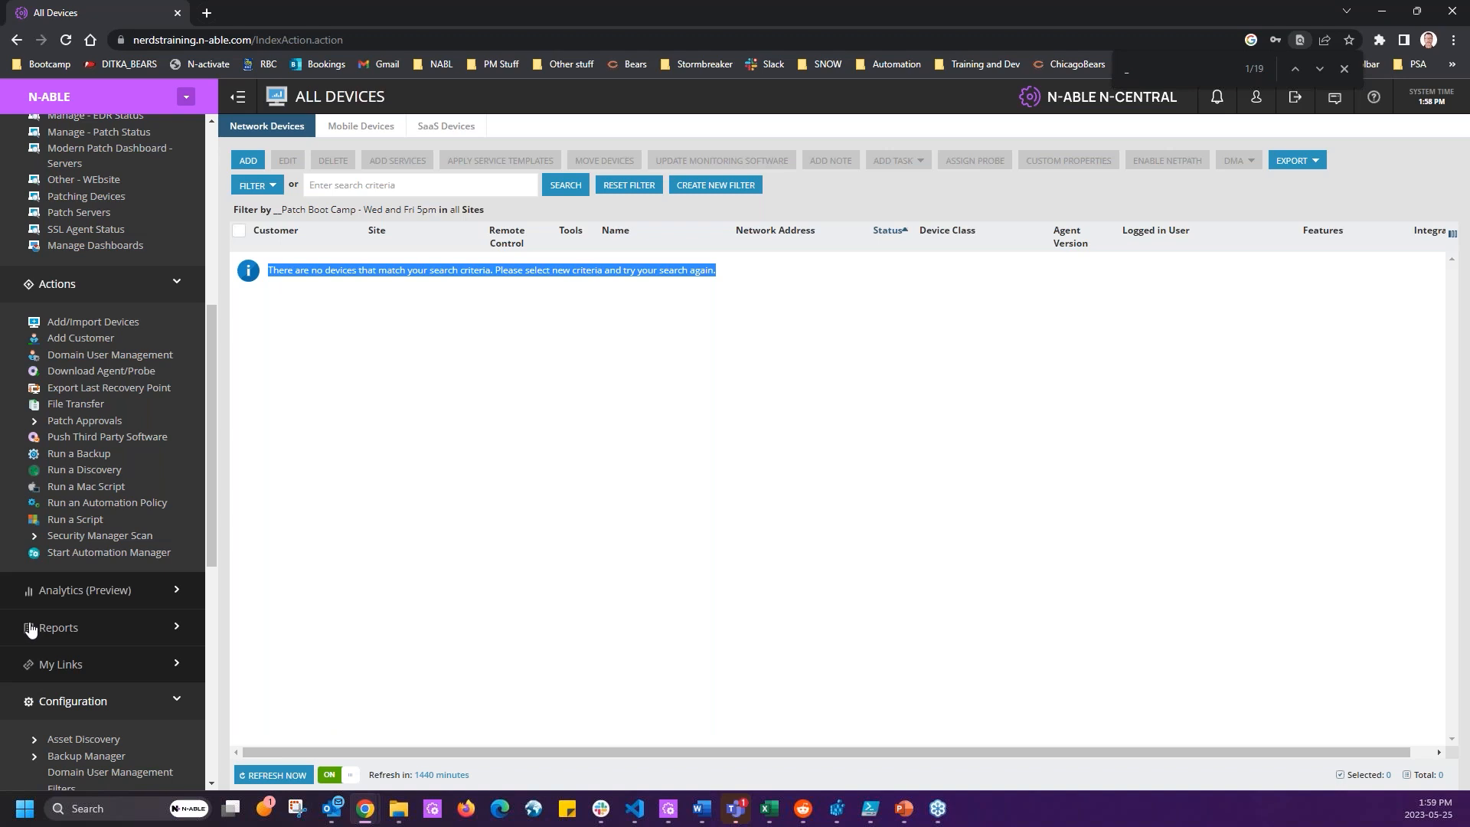
scroll(23, 651, "down", 3)
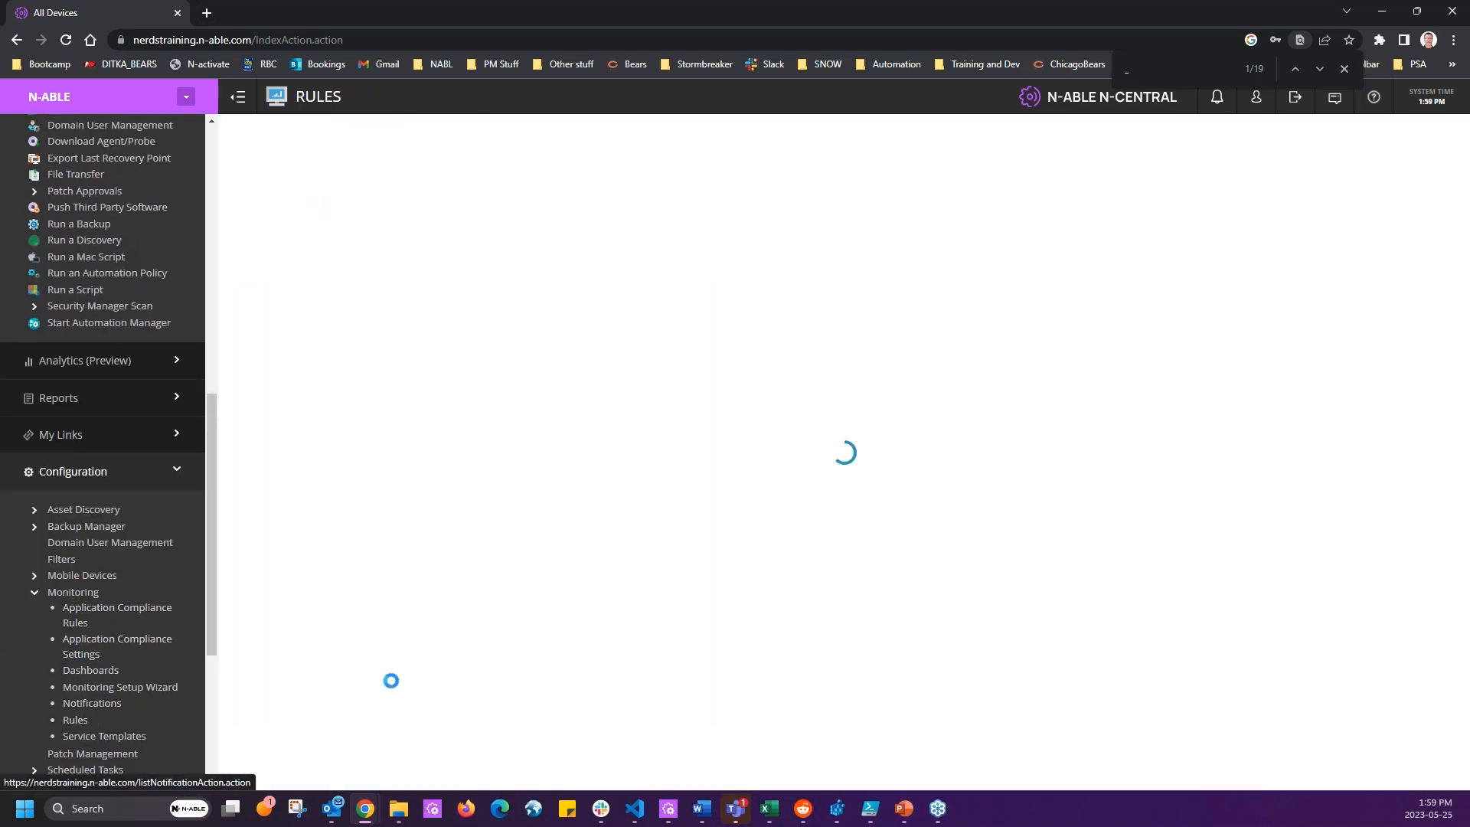
left_click(76, 720)
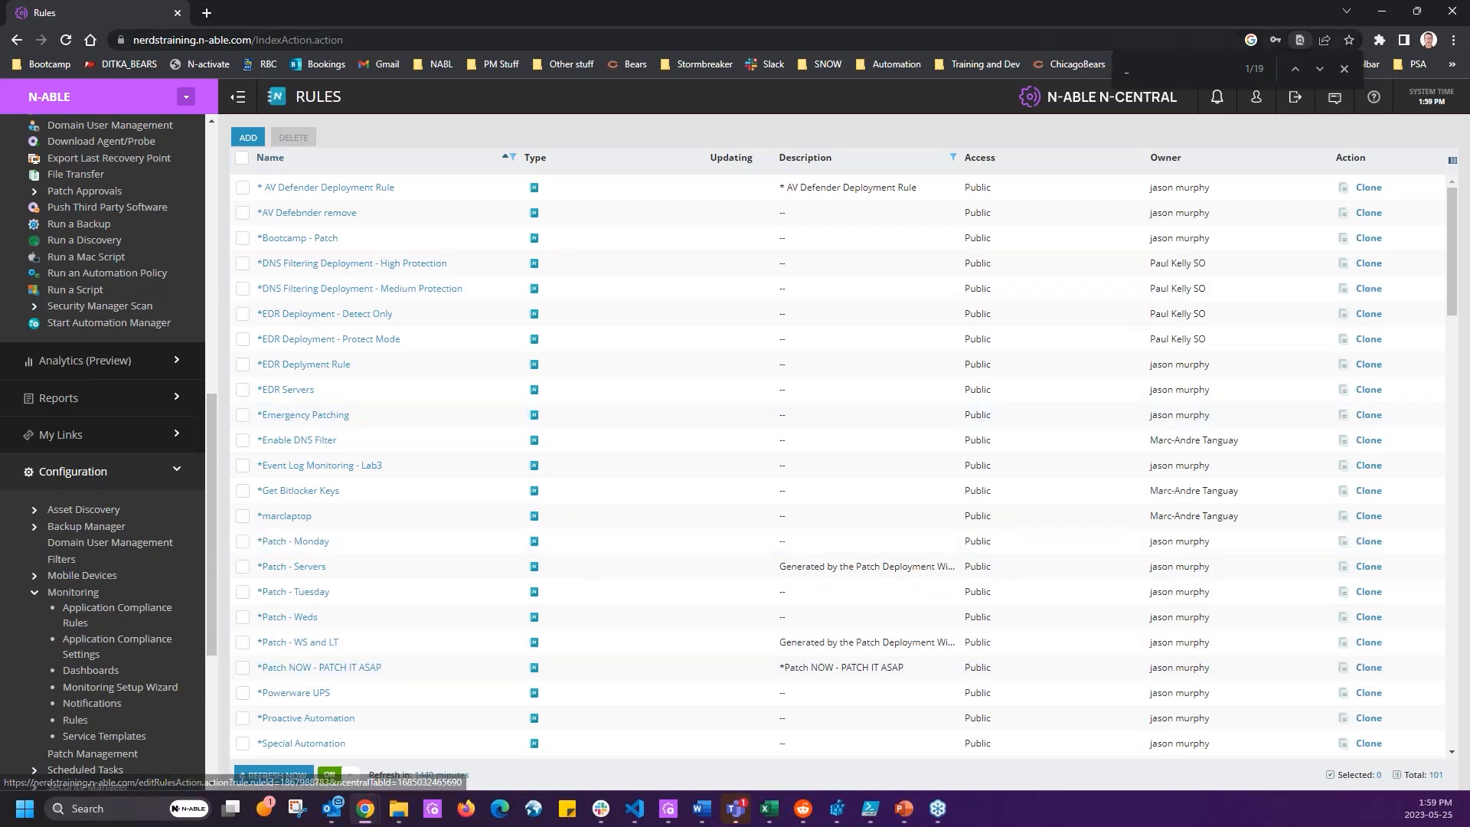
scroll(416, 373, "down", 6)
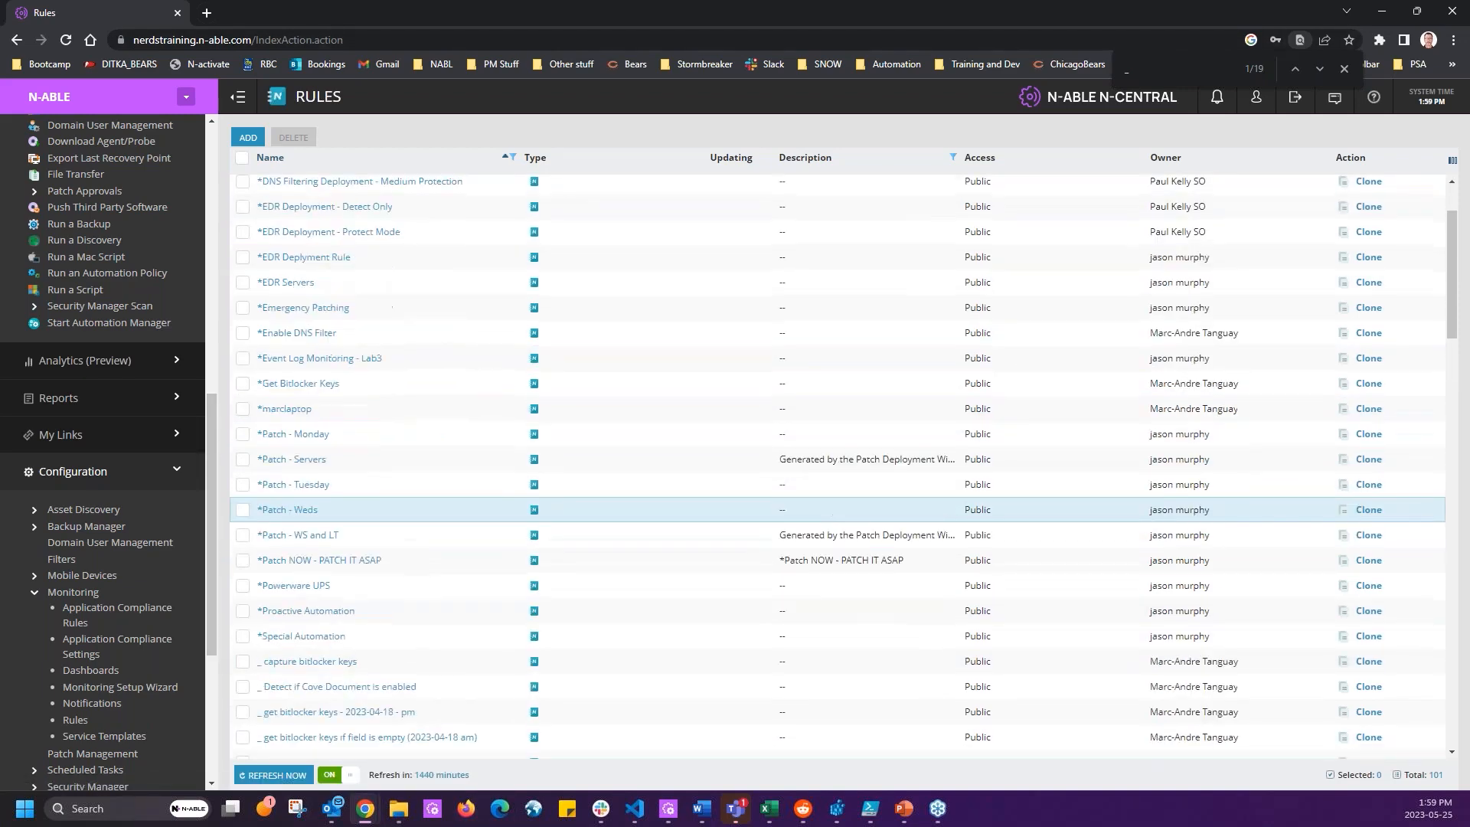
scroll(416, 375, "down", 1)
scroll(415, 460, "up", 7)
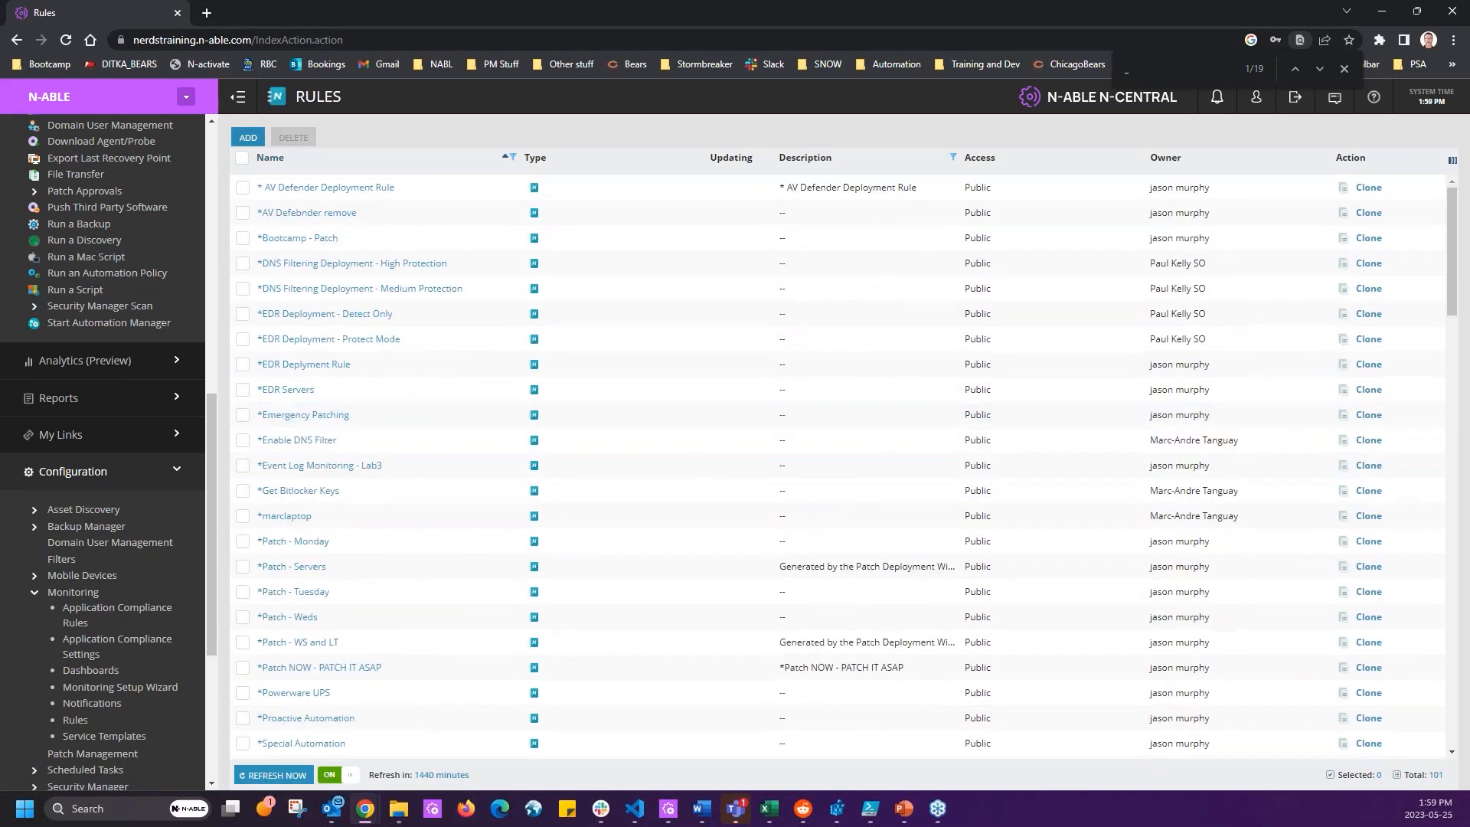
left_click(251, 141)
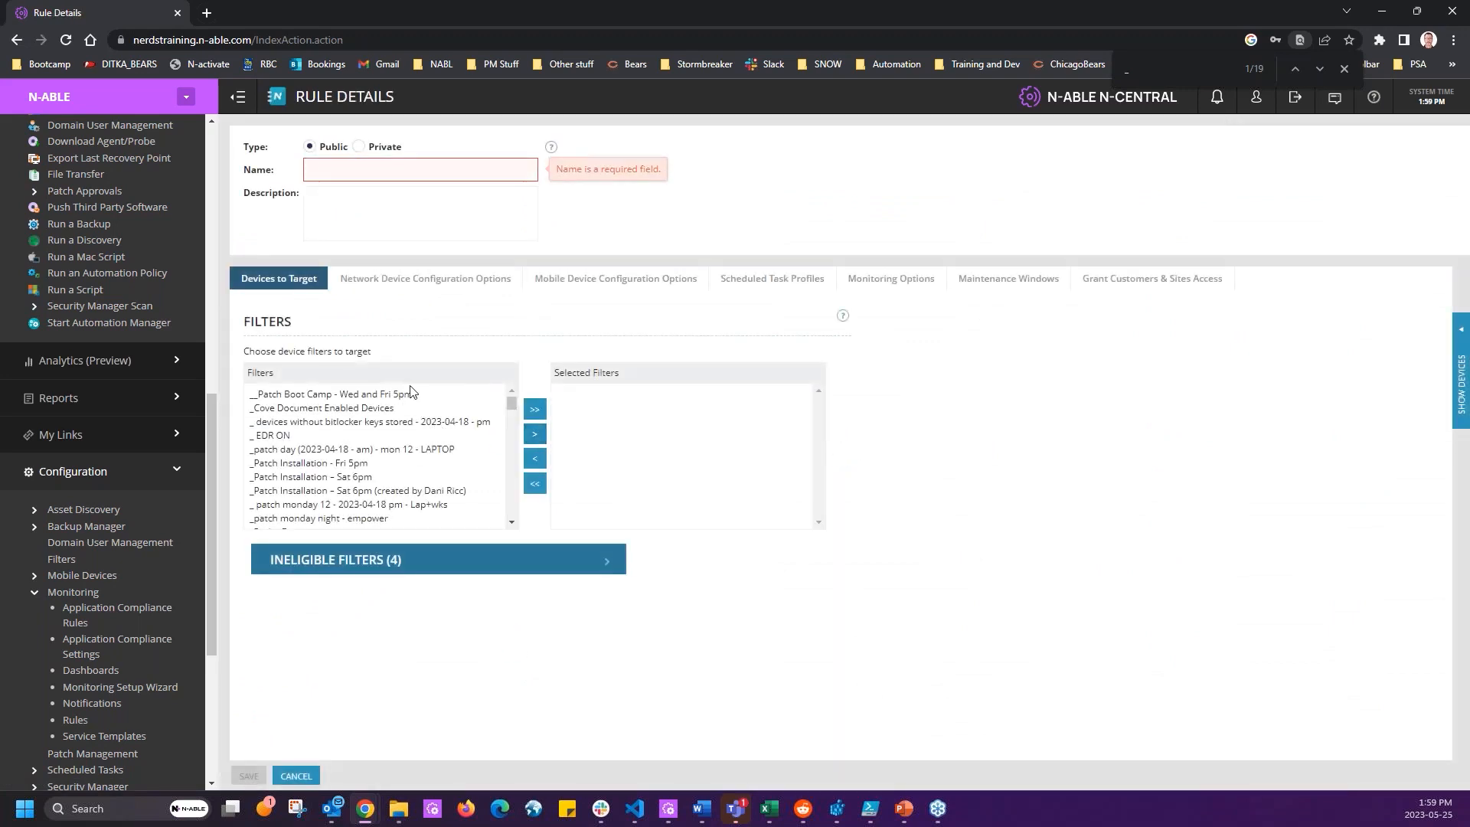
left_click(274, 398)
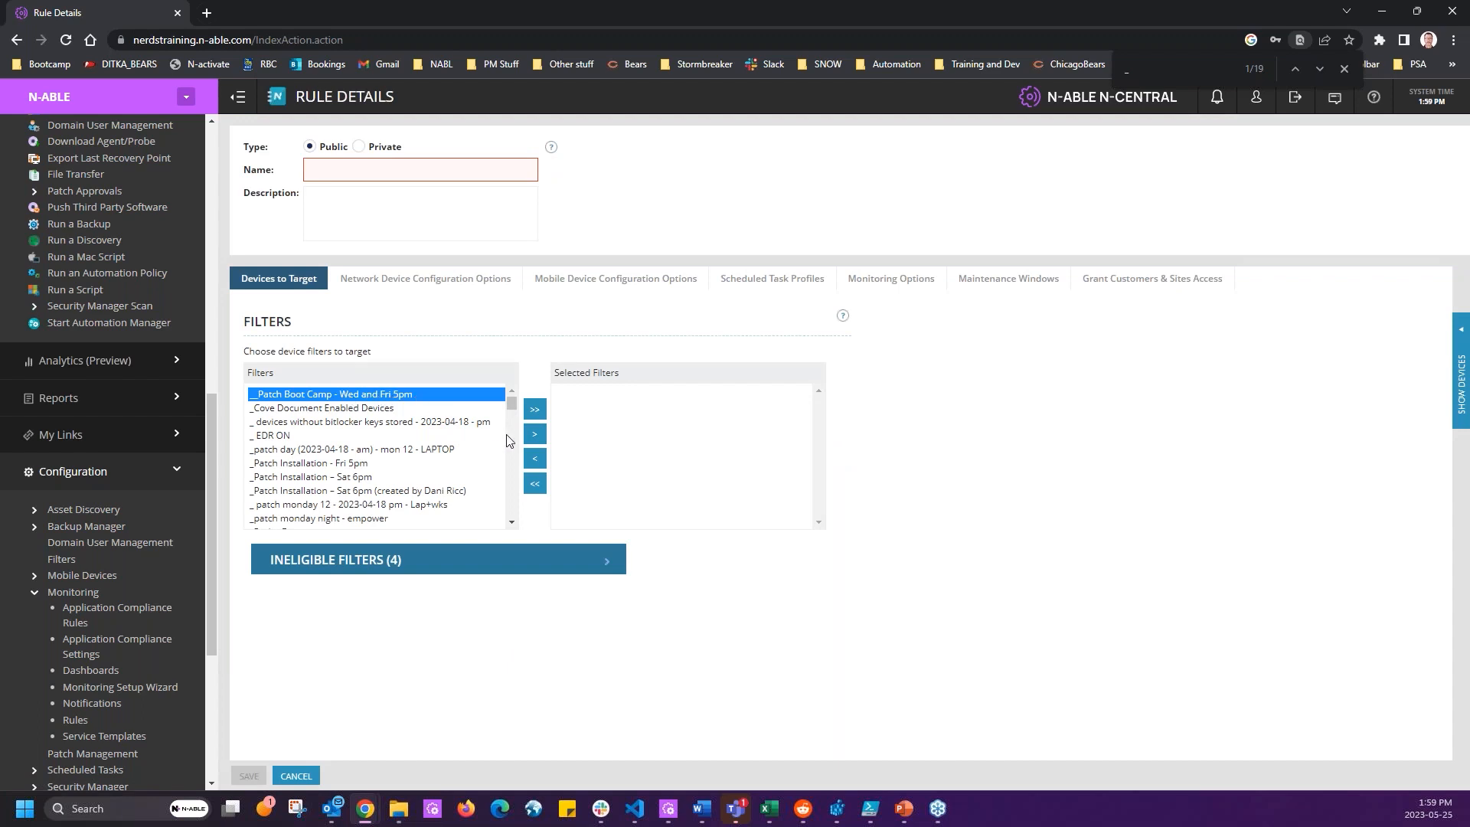
left_click(533, 436)
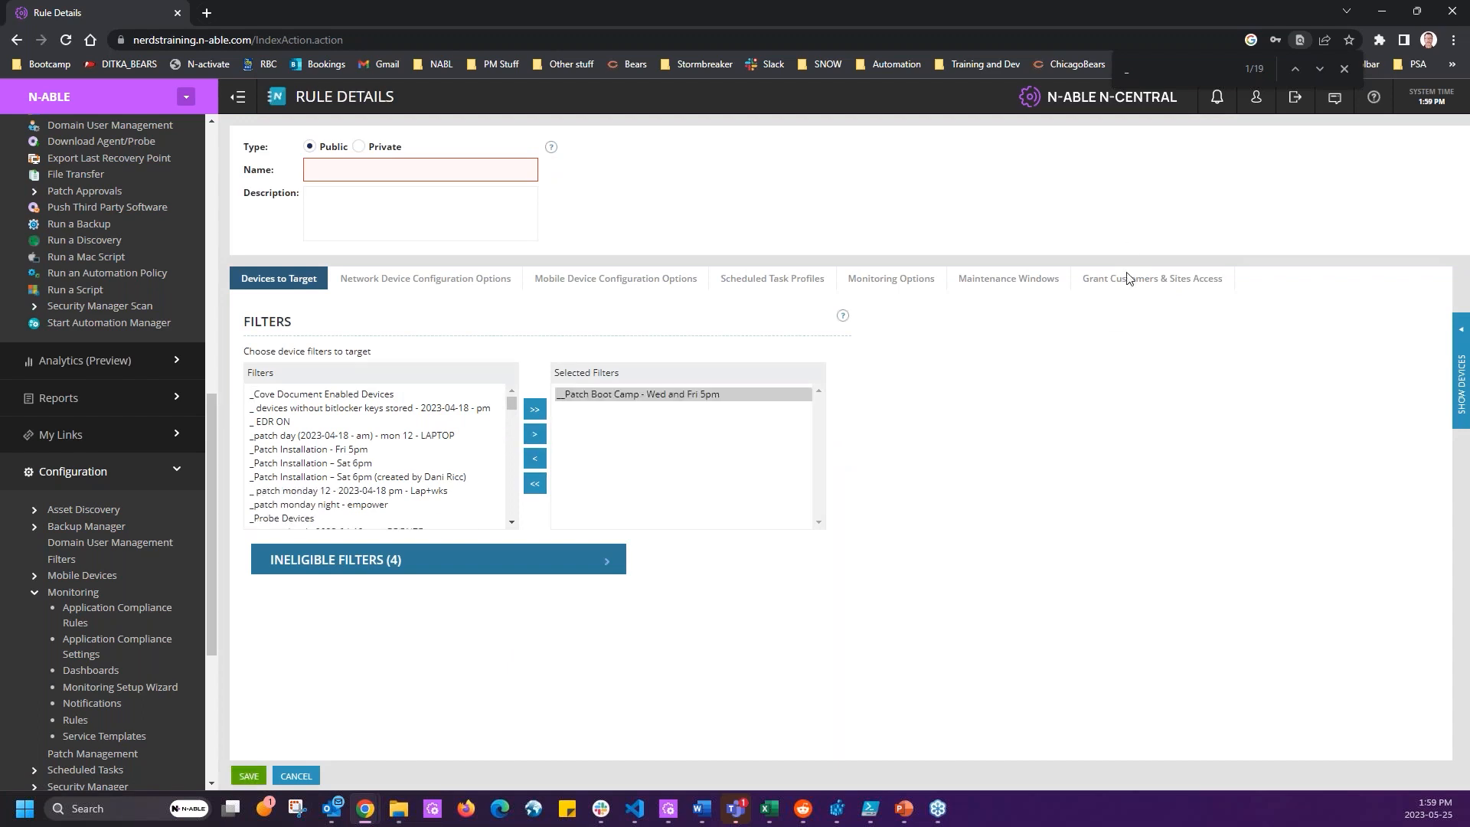
Grant the rule access to only CompanyCorp, FM - Trey Research Inc., Kelltic Cider Comp and MarkyMarc's Flying Circus.
left_click(1148, 279)
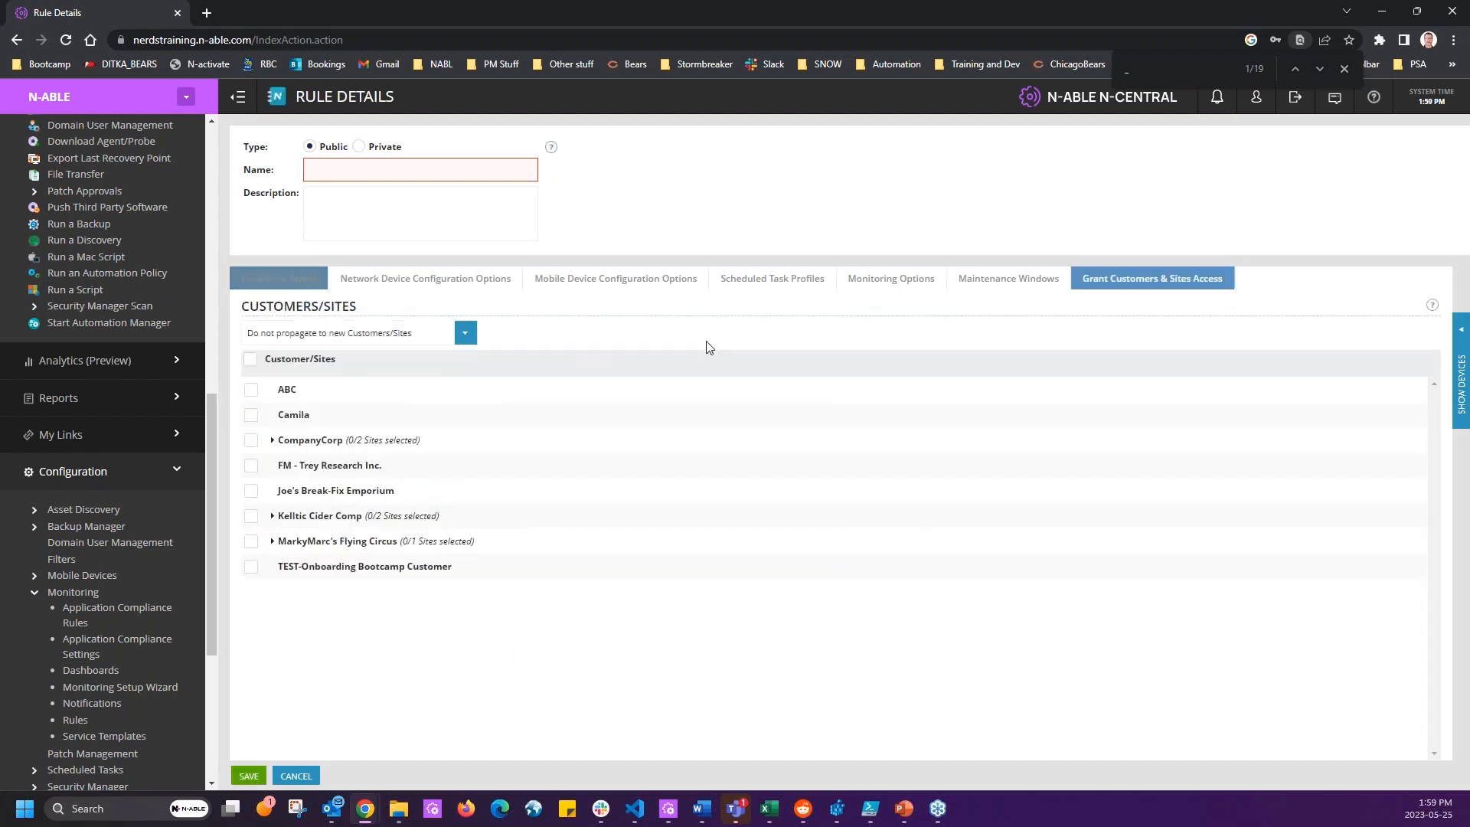
left_click(250, 359)
left_click(251, 415)
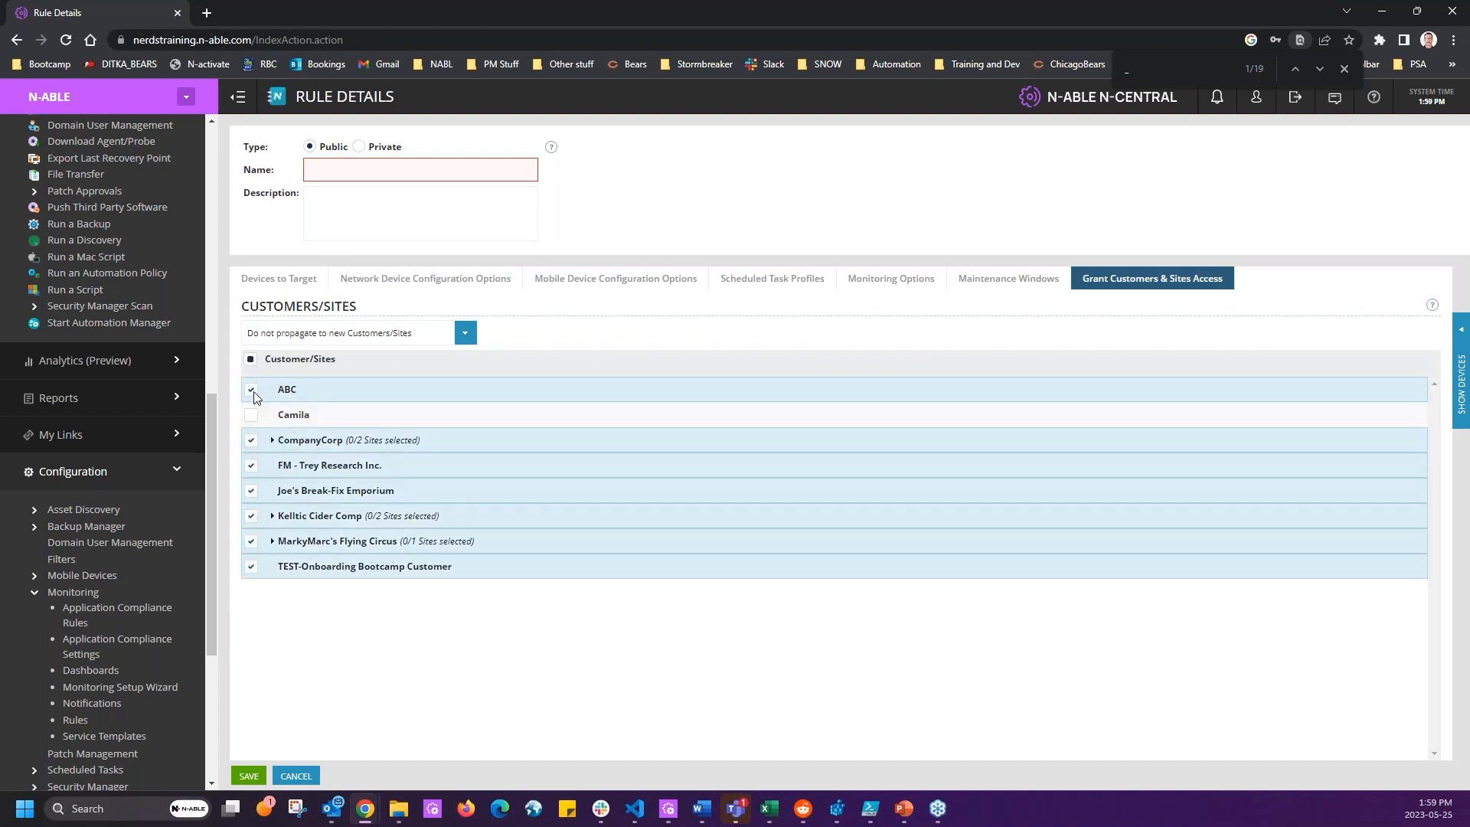
left_click(251, 391)
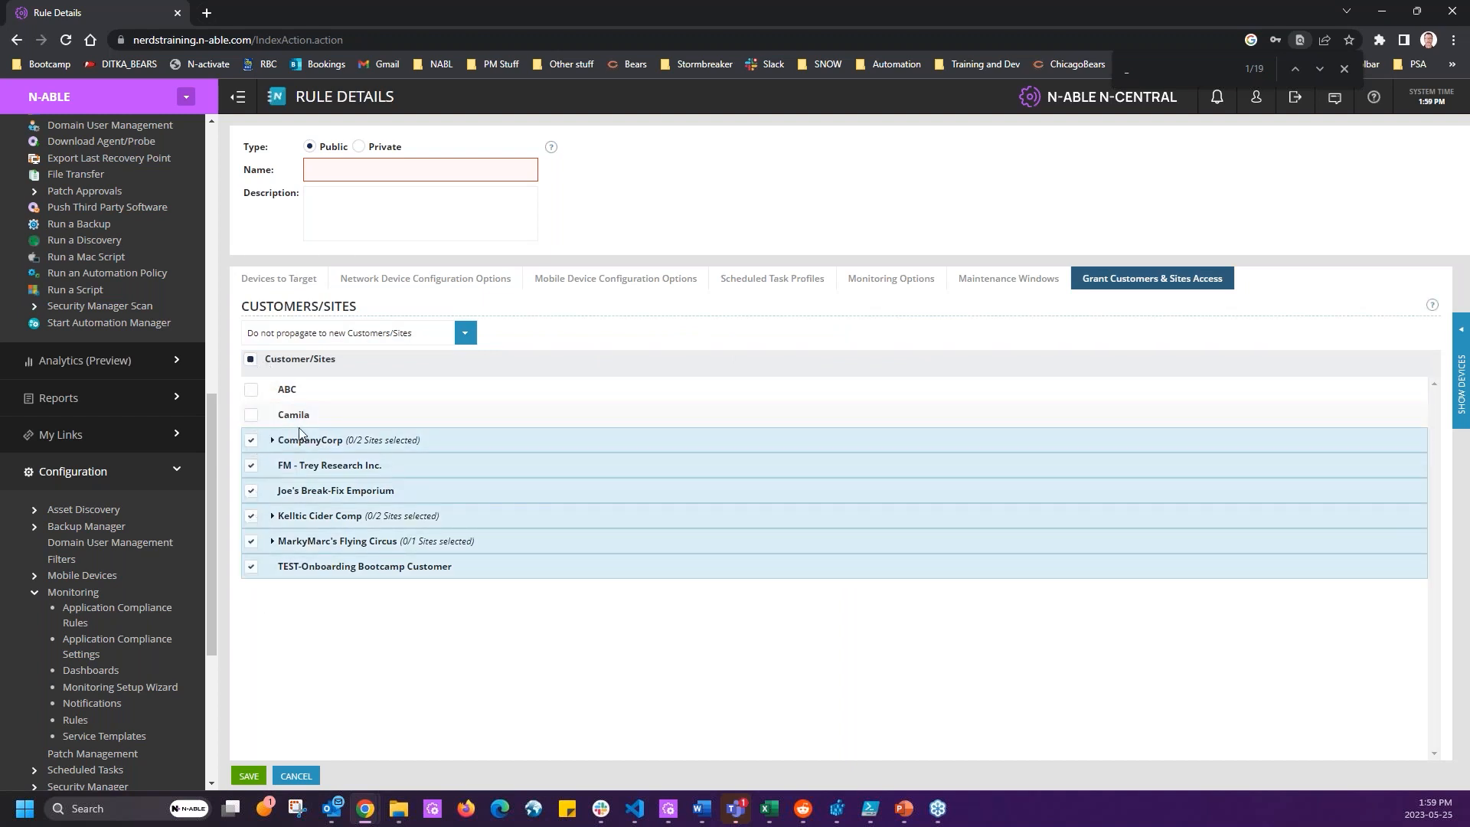
left_click(251, 566)
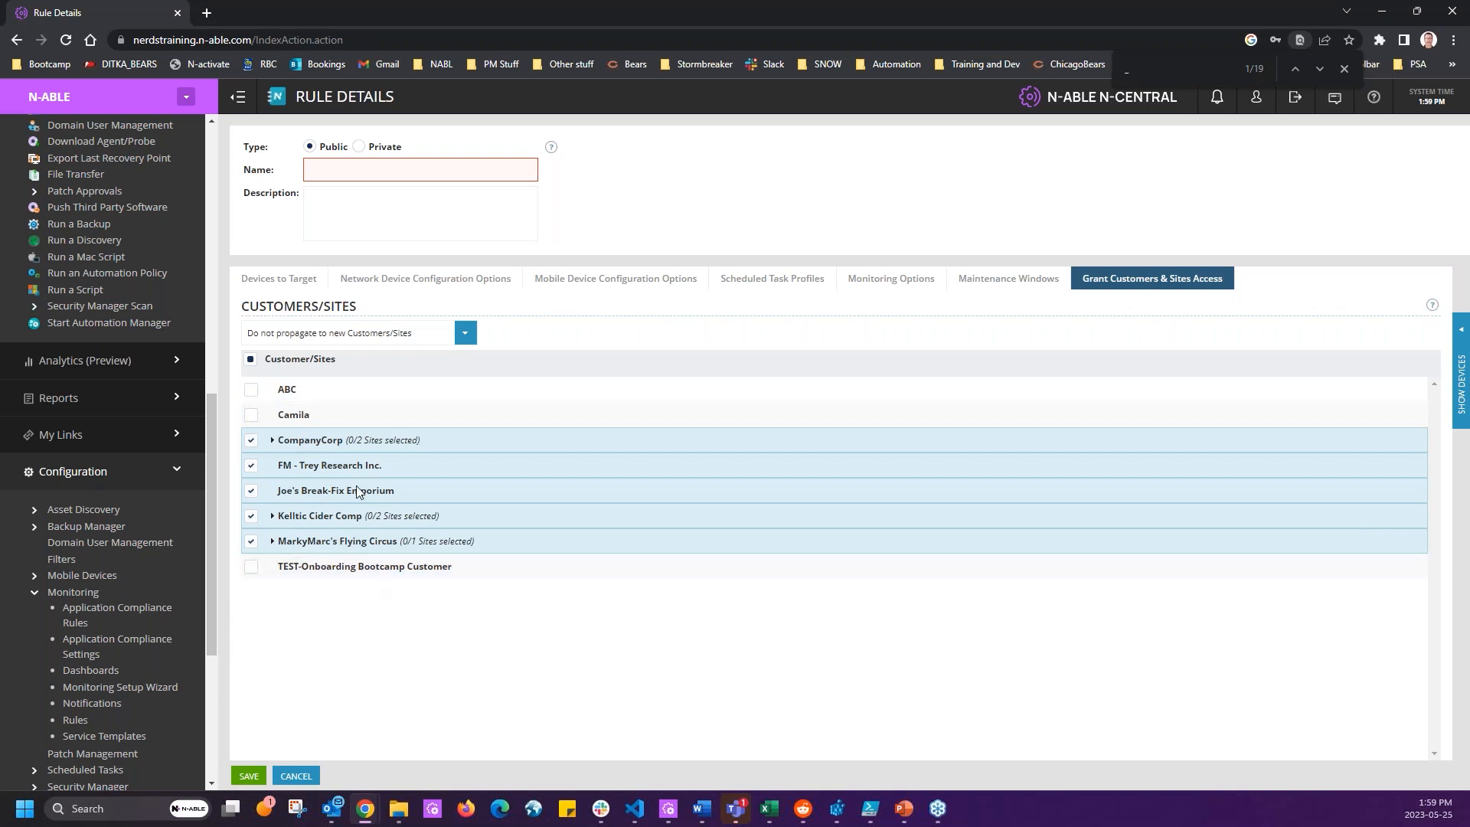
left_click(251, 491)
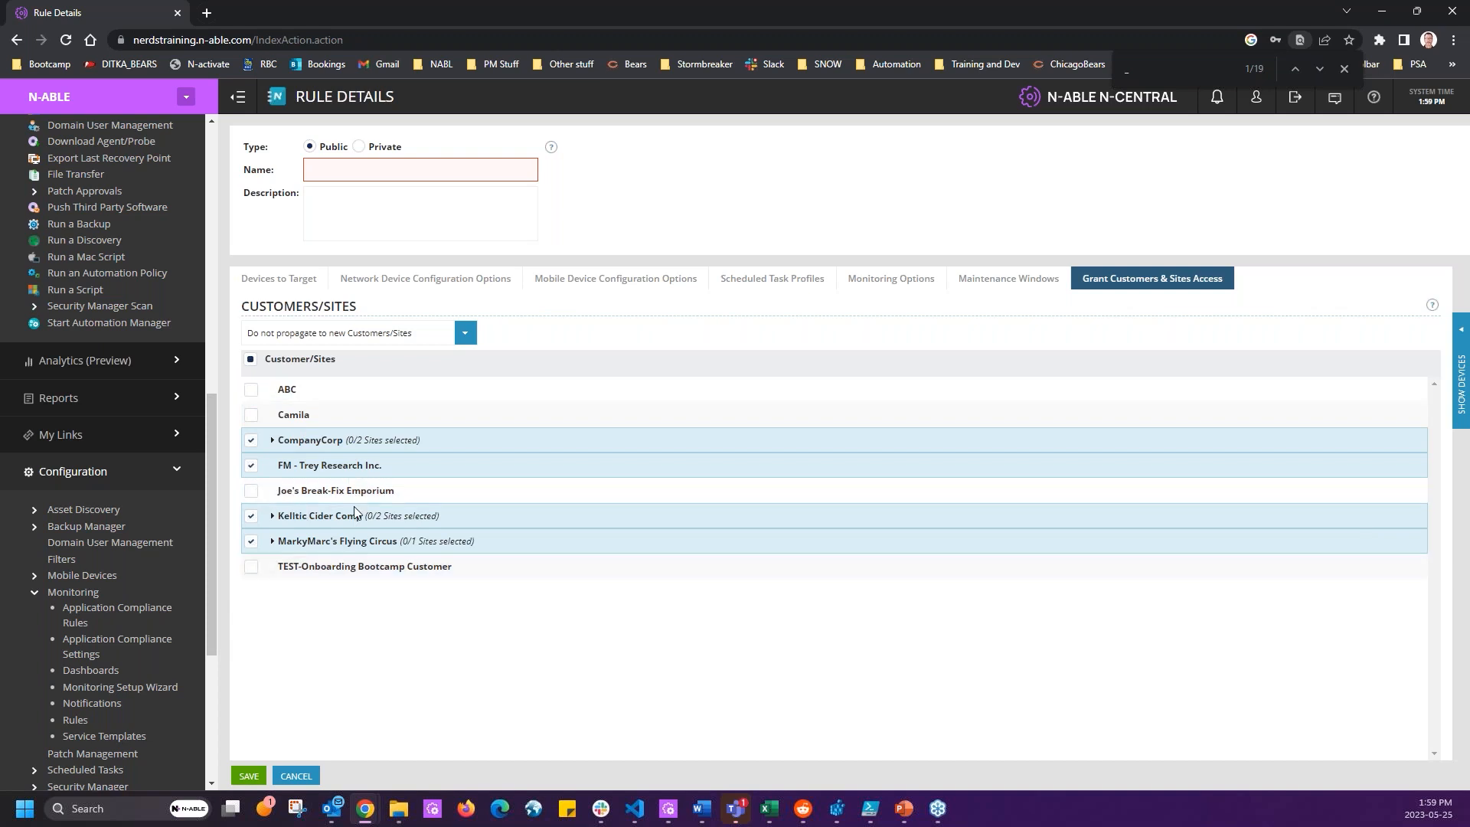
Name the rule "_Patch Bootcamp - " followed by the presenter's first name in capitals.
left_click(294, 282)
left_click(587, 394)
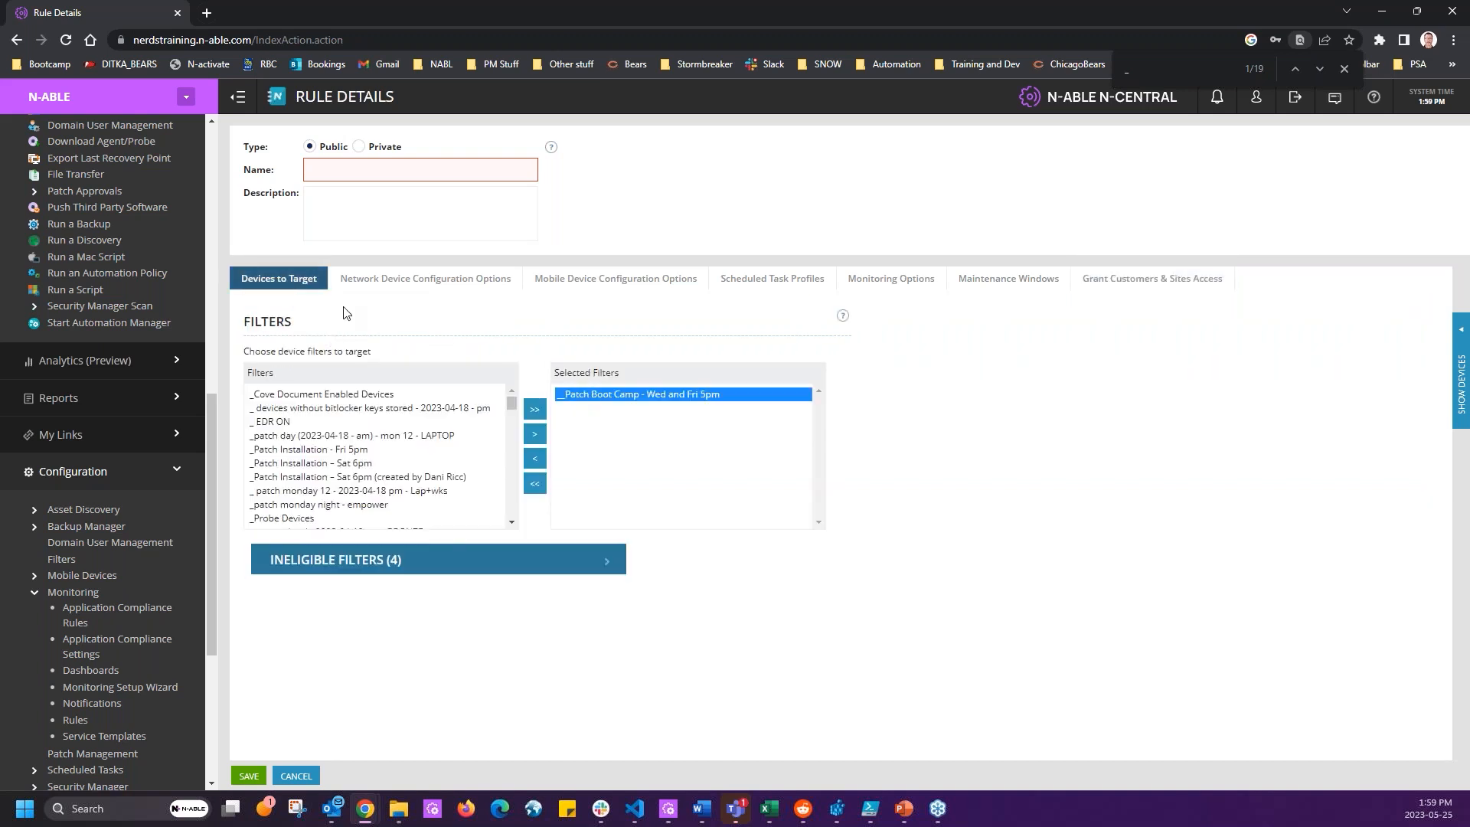
left_click(338, 176)
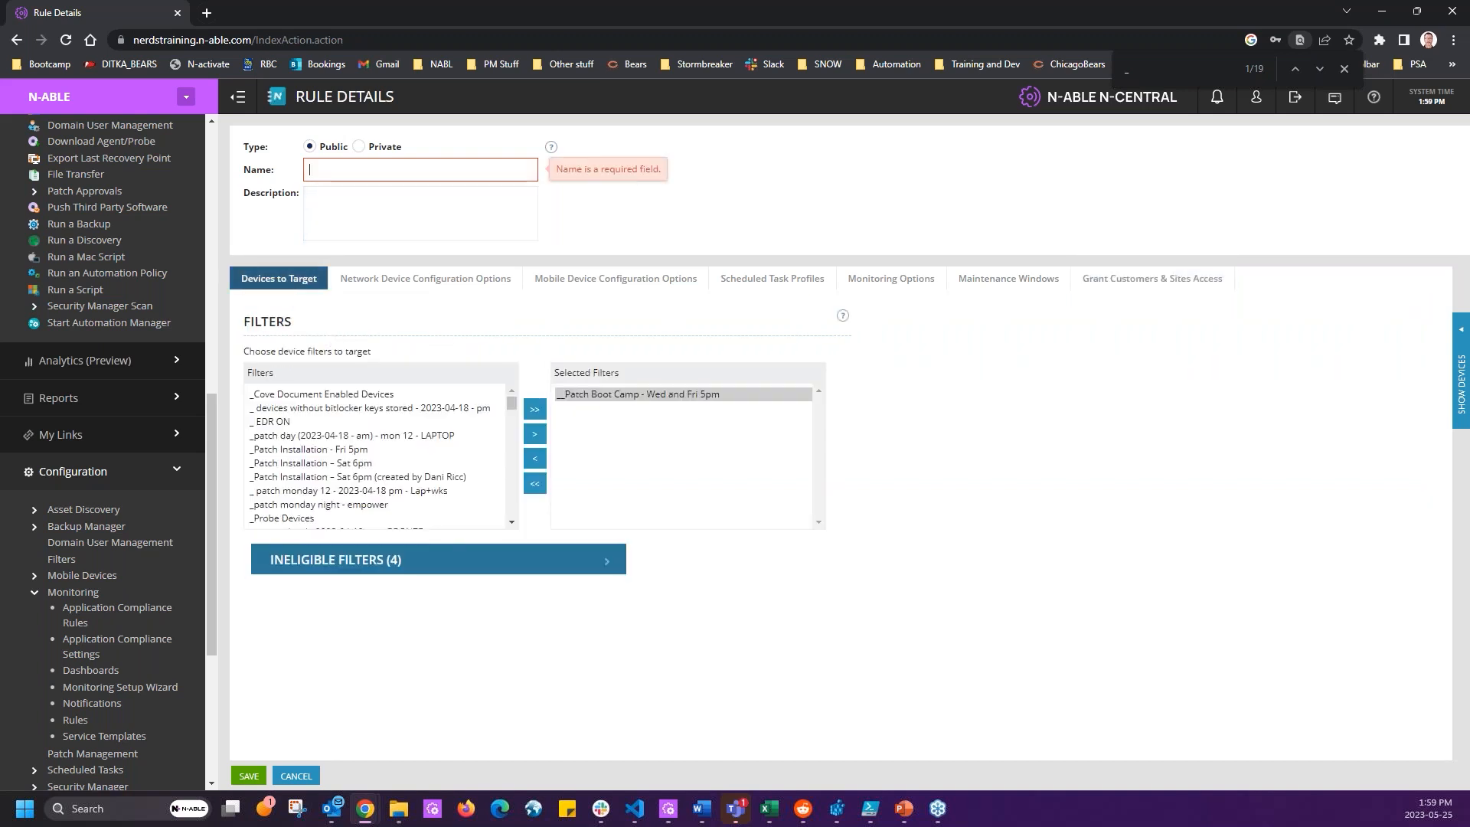
type("_Pa")
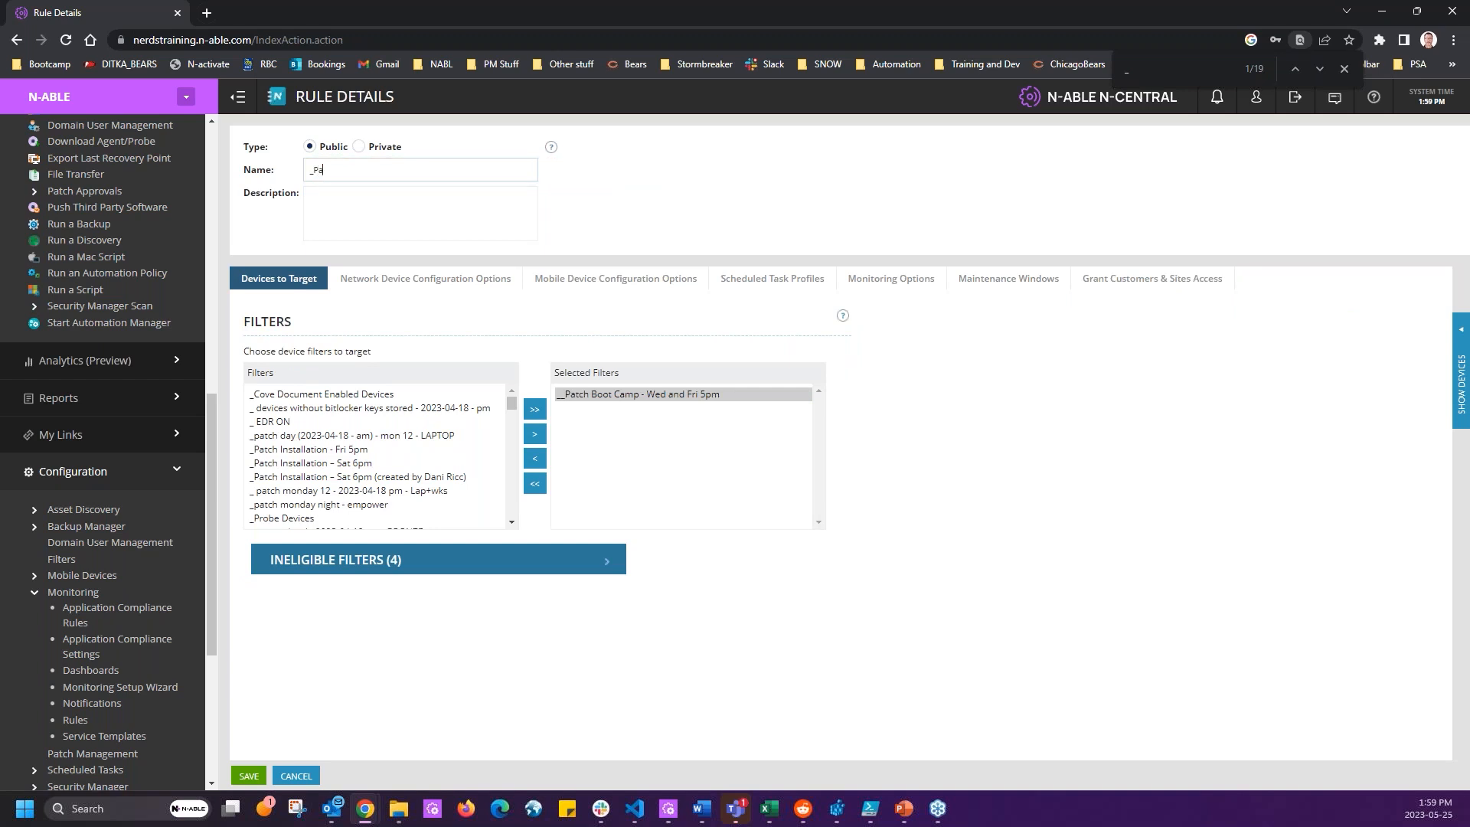
type("tch Bootcamp - JaSON")
key("BackSpace")
key("BackSpace")
key("BackSpace")
type("ASO")
Check the rule's targeted filter and patch maintenance window types, and append "- Reboots" to the rule's name.
left_click(1010, 279)
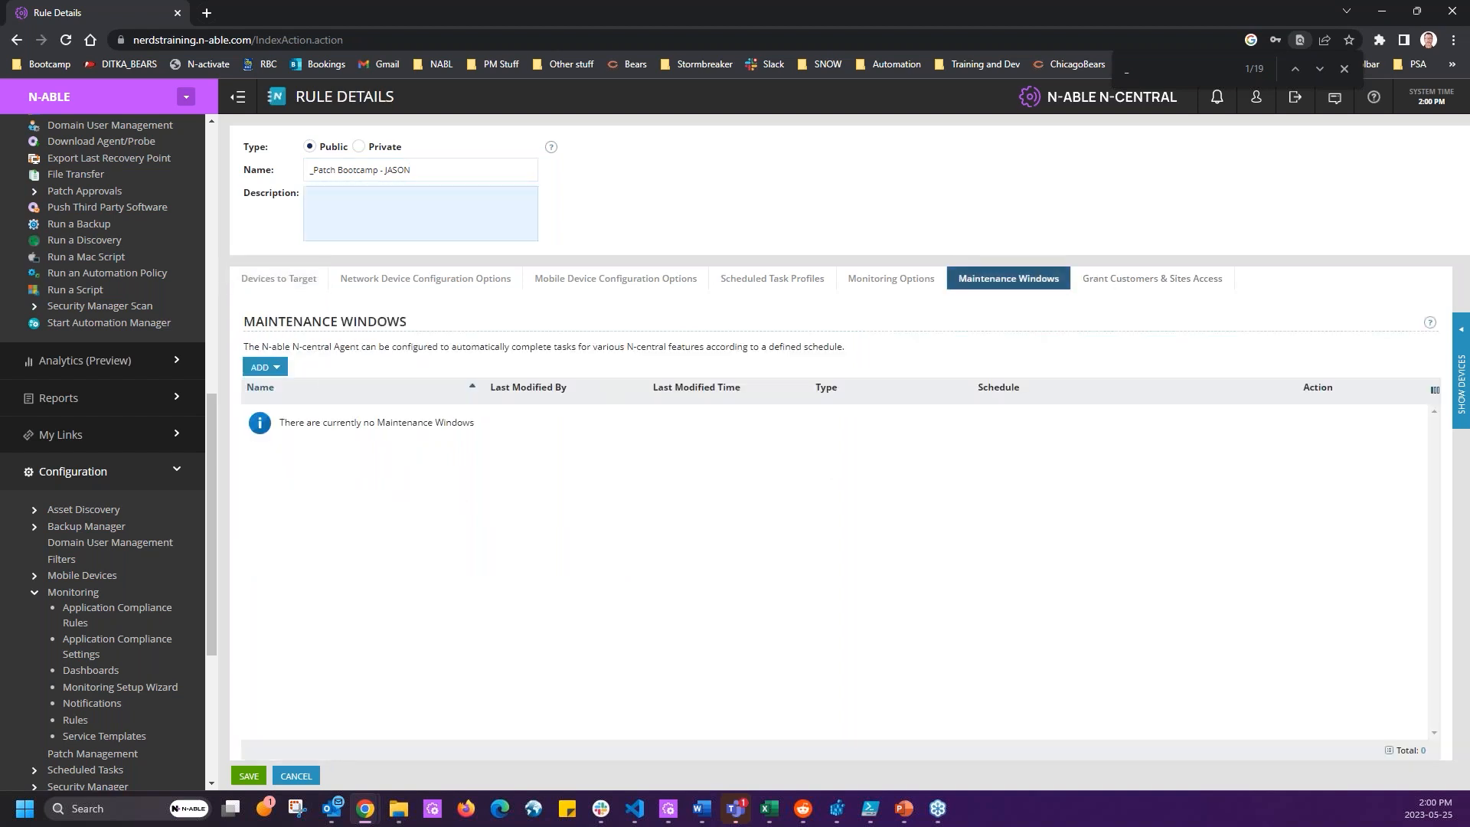
left_click(260, 280)
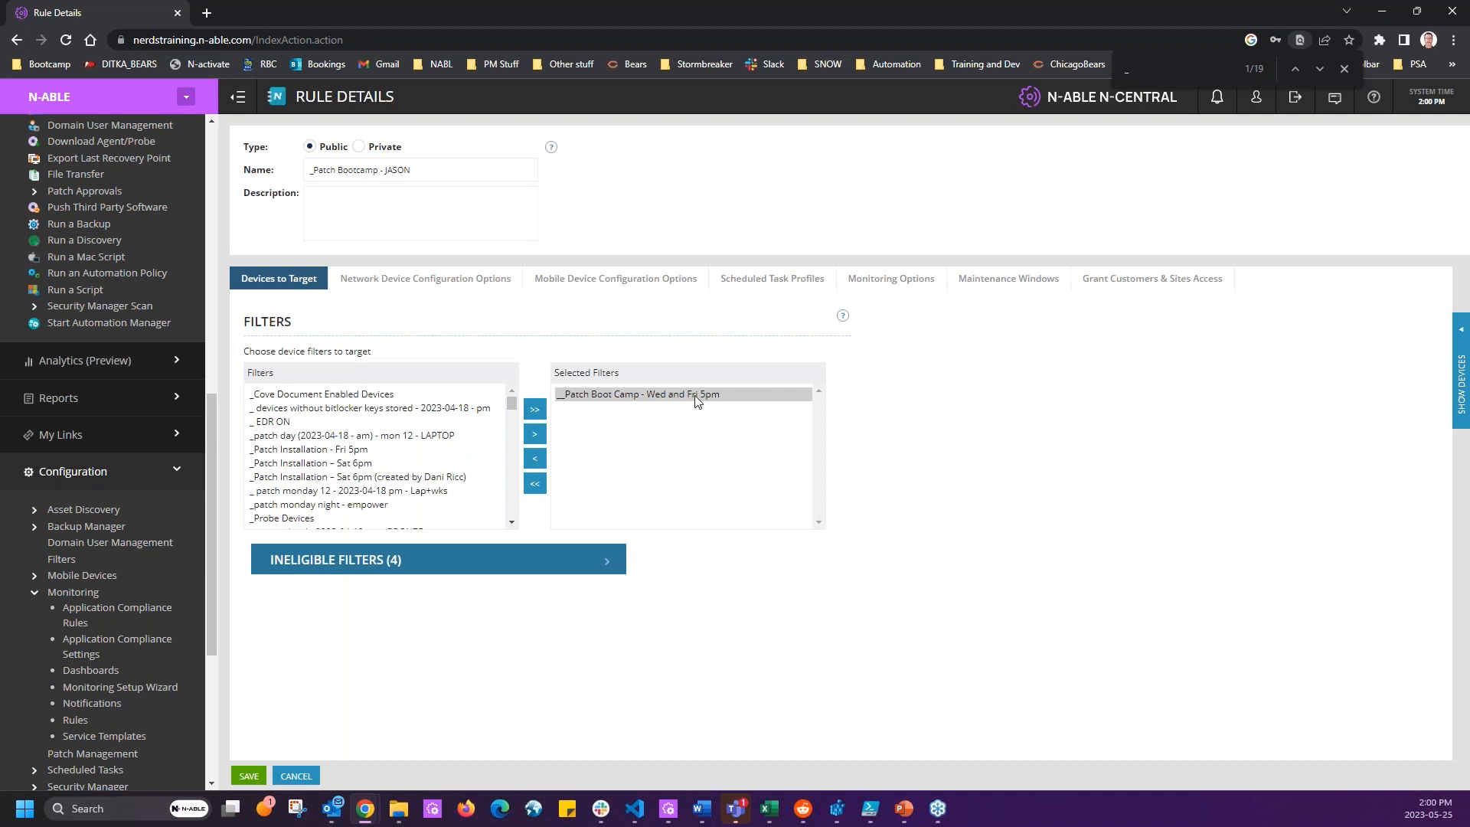
left_click(968, 282)
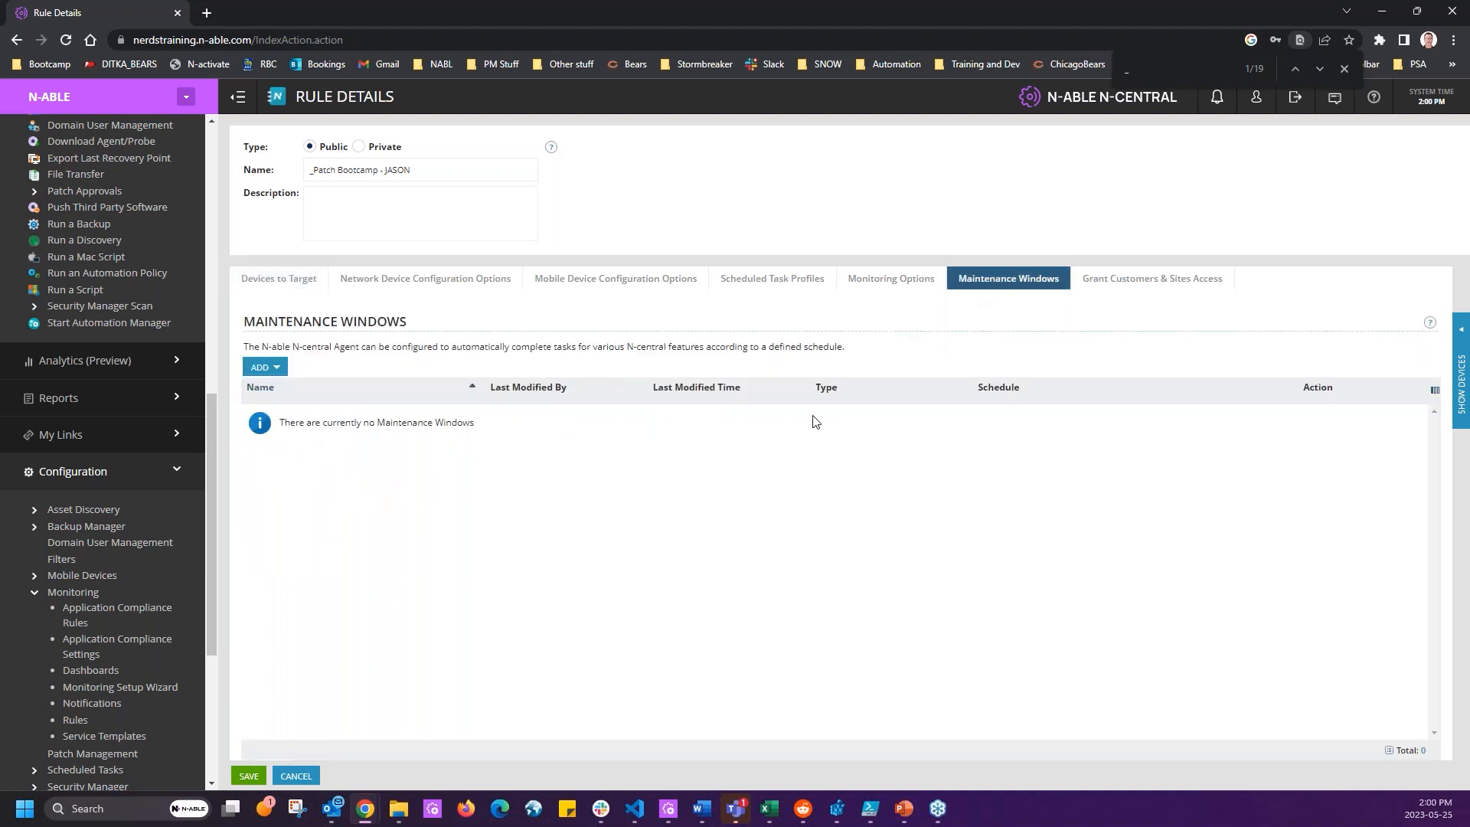
left_click(277, 369)
mouse_move(436, 474)
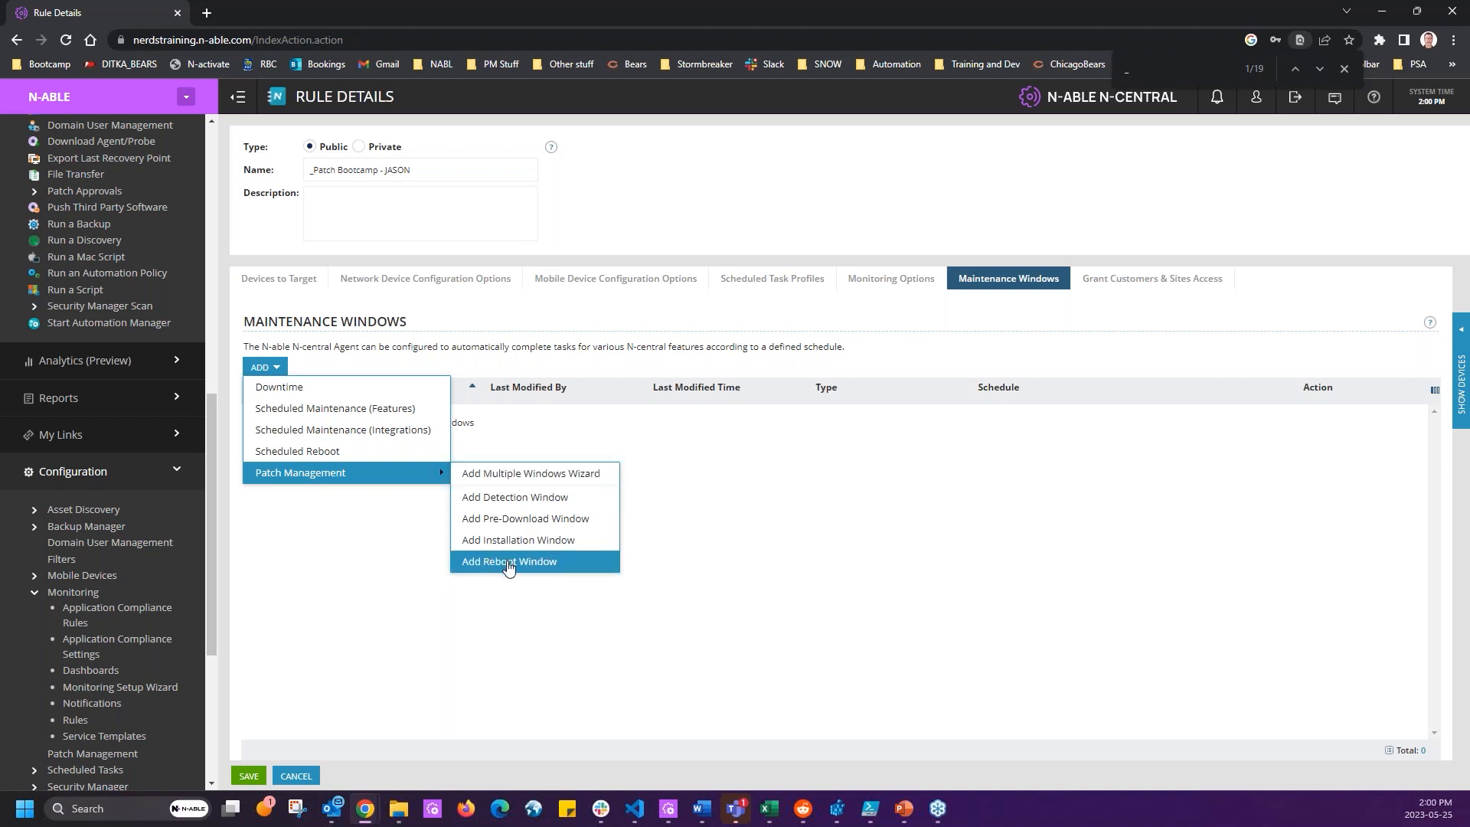
left_click(502, 169)
type("-  Reboots")
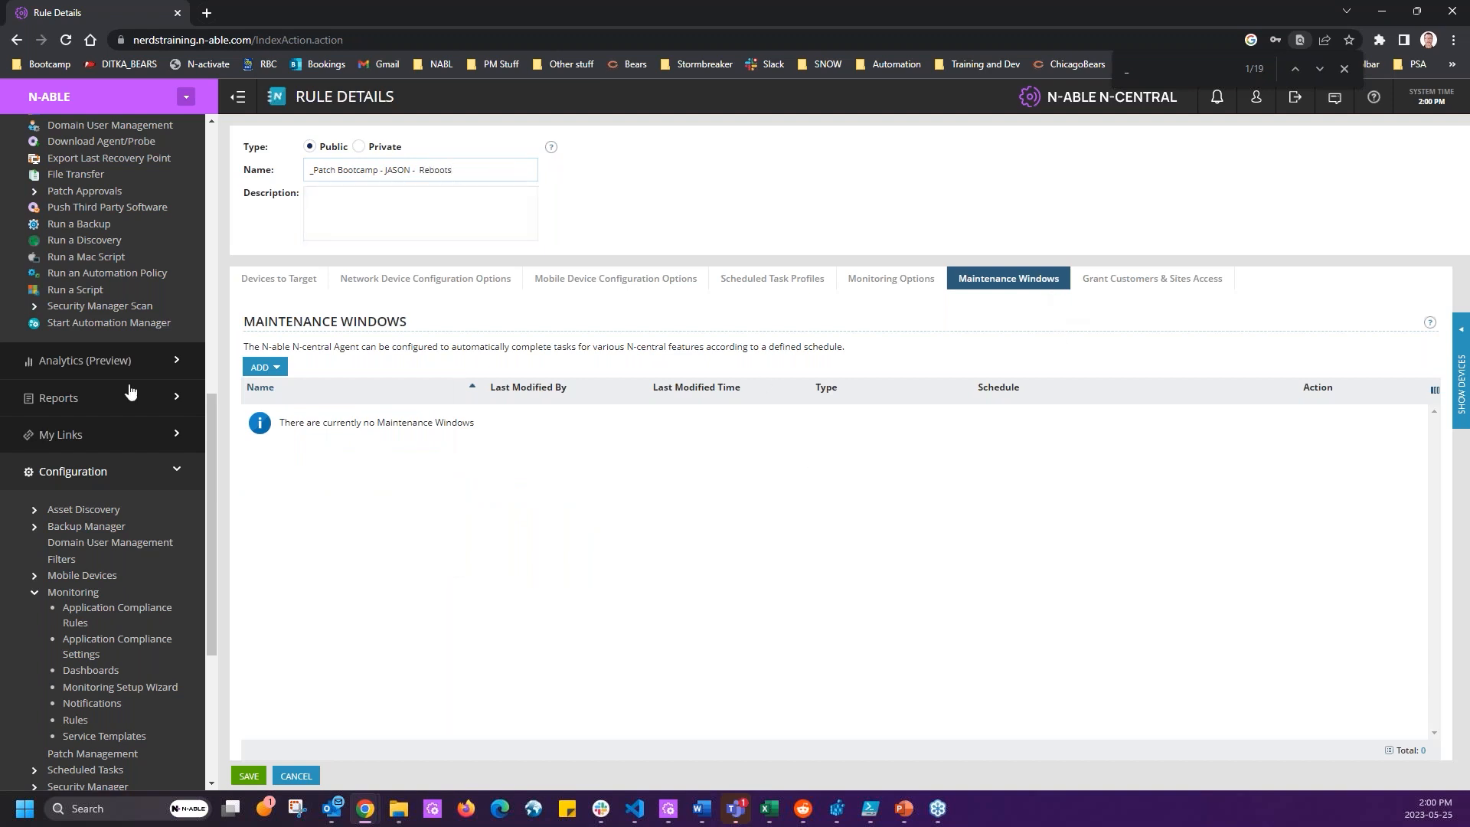
left_click(261, 368)
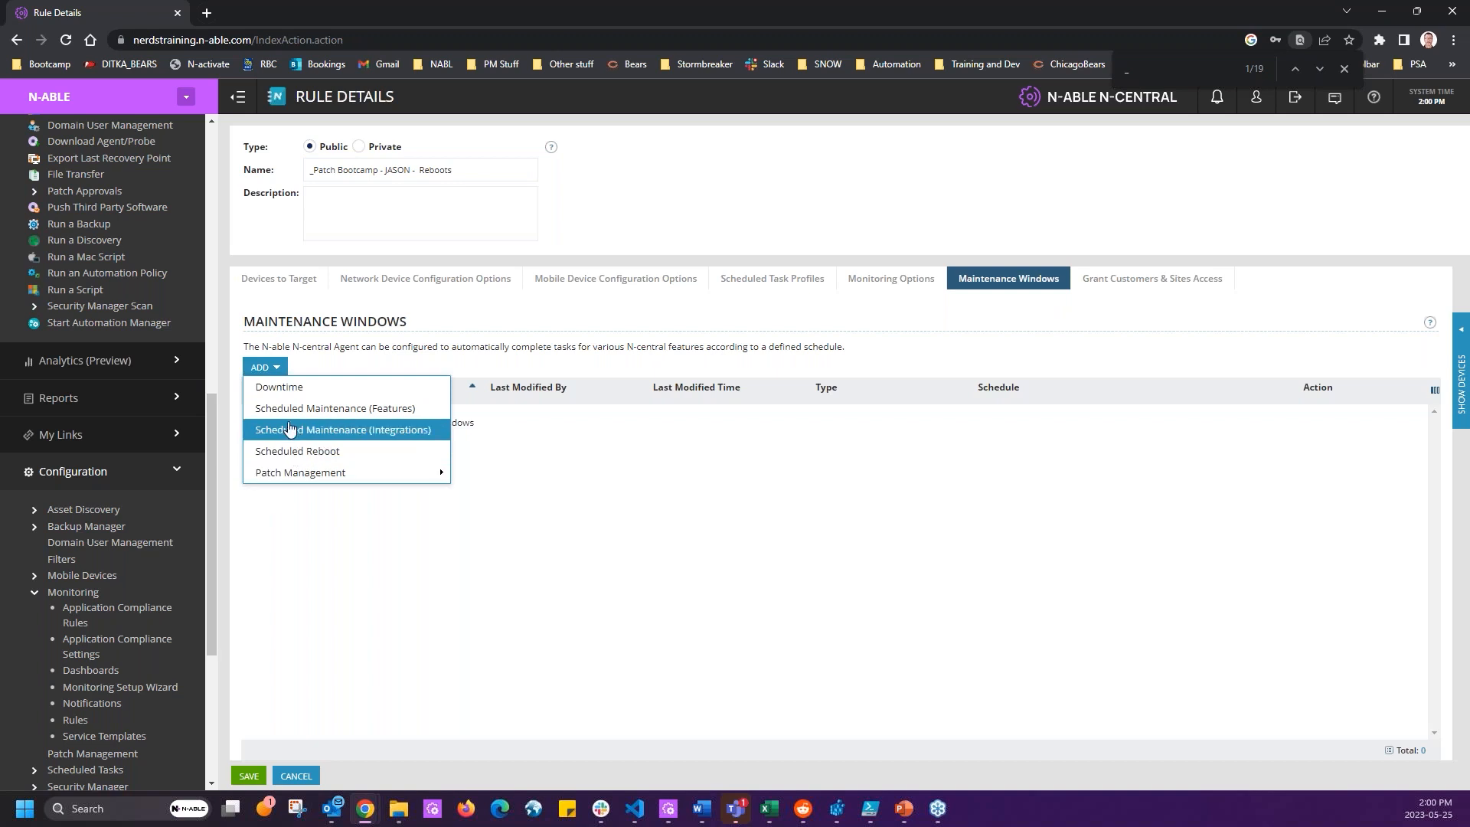
mouse_move(280, 470)
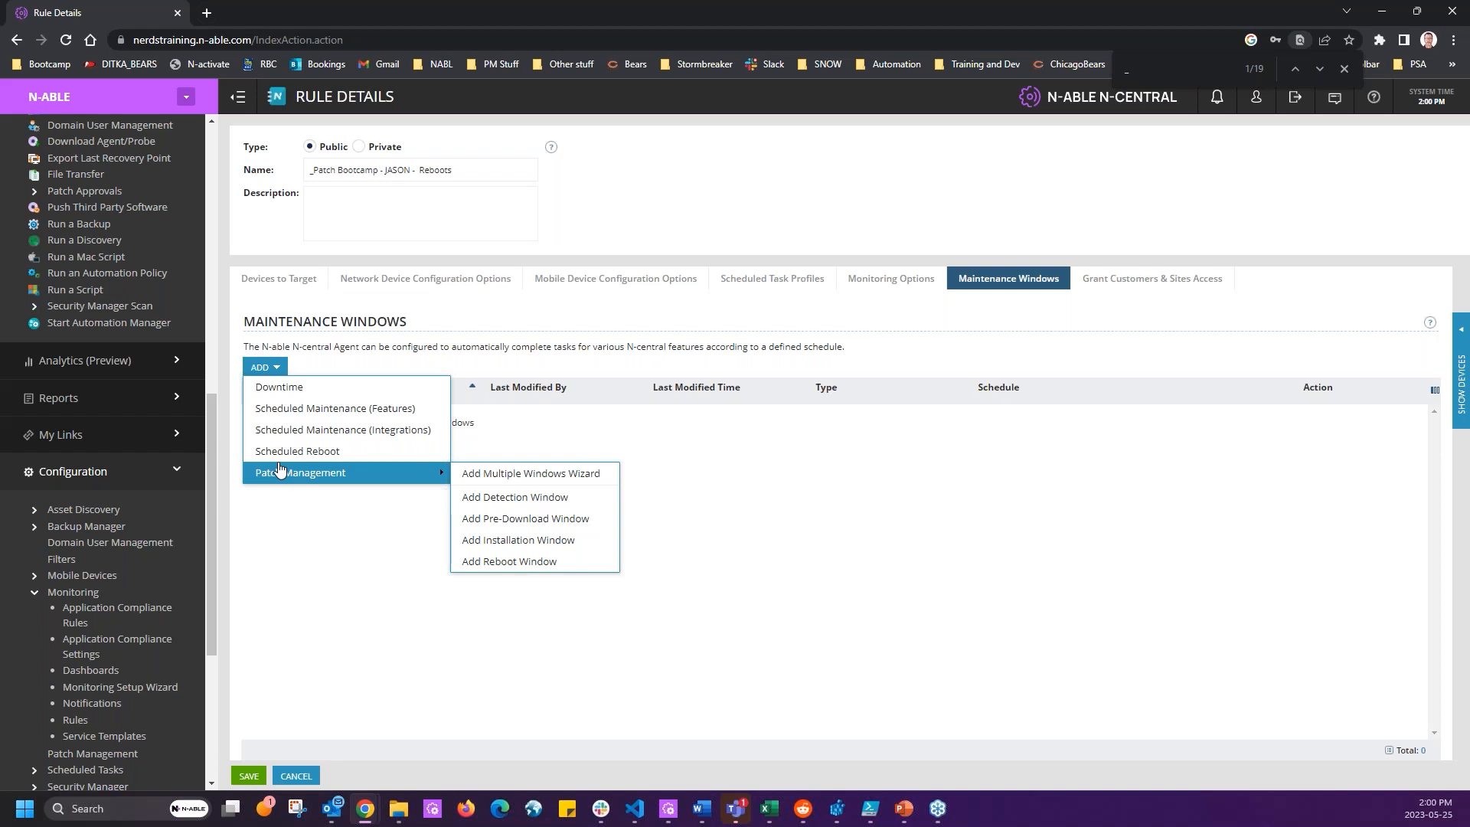
left_click(833, 641)
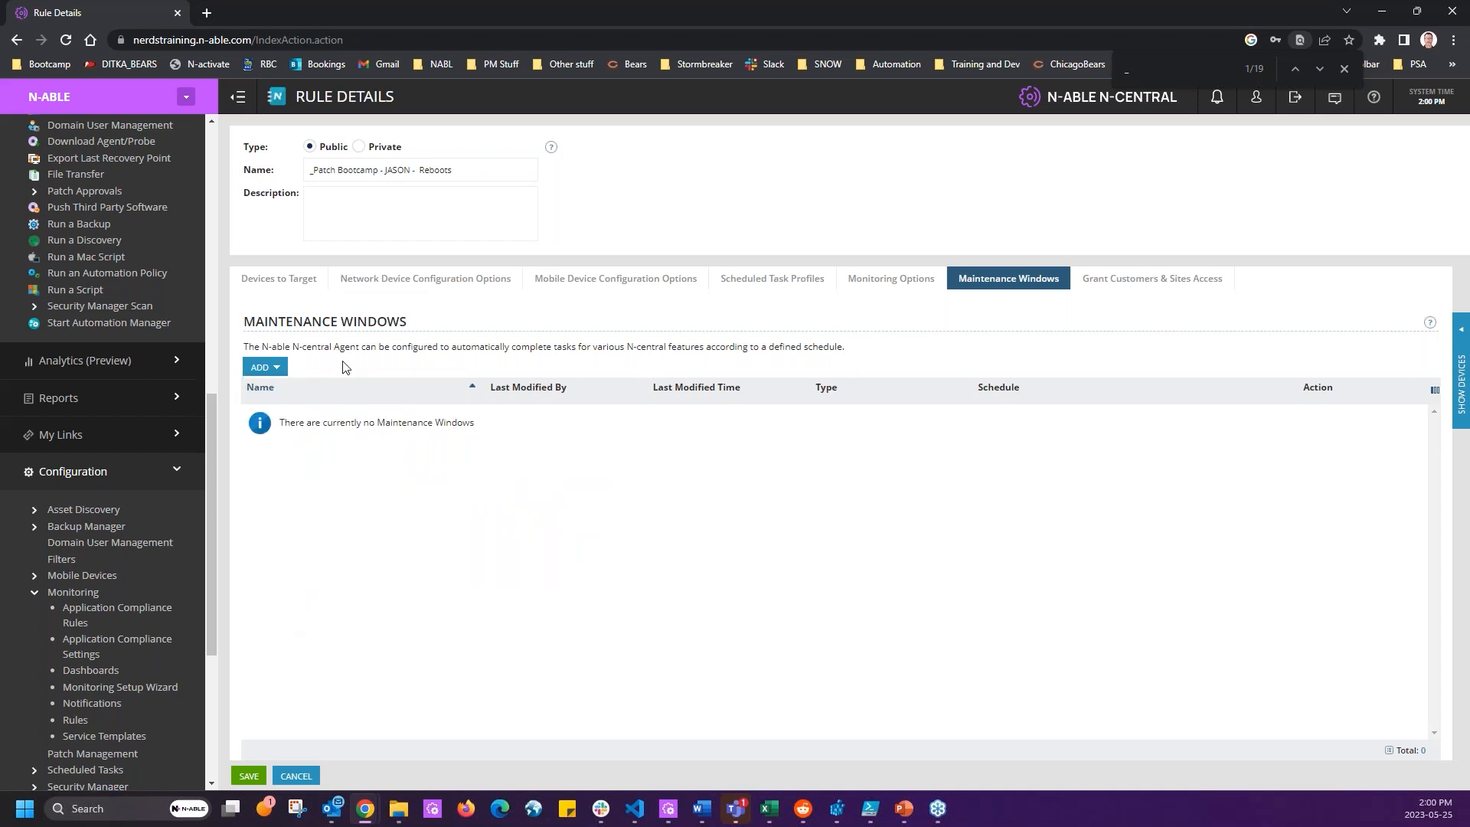
Add a patch management reboot window named "Reboot -5pm" to the rule.
left_click(262, 366)
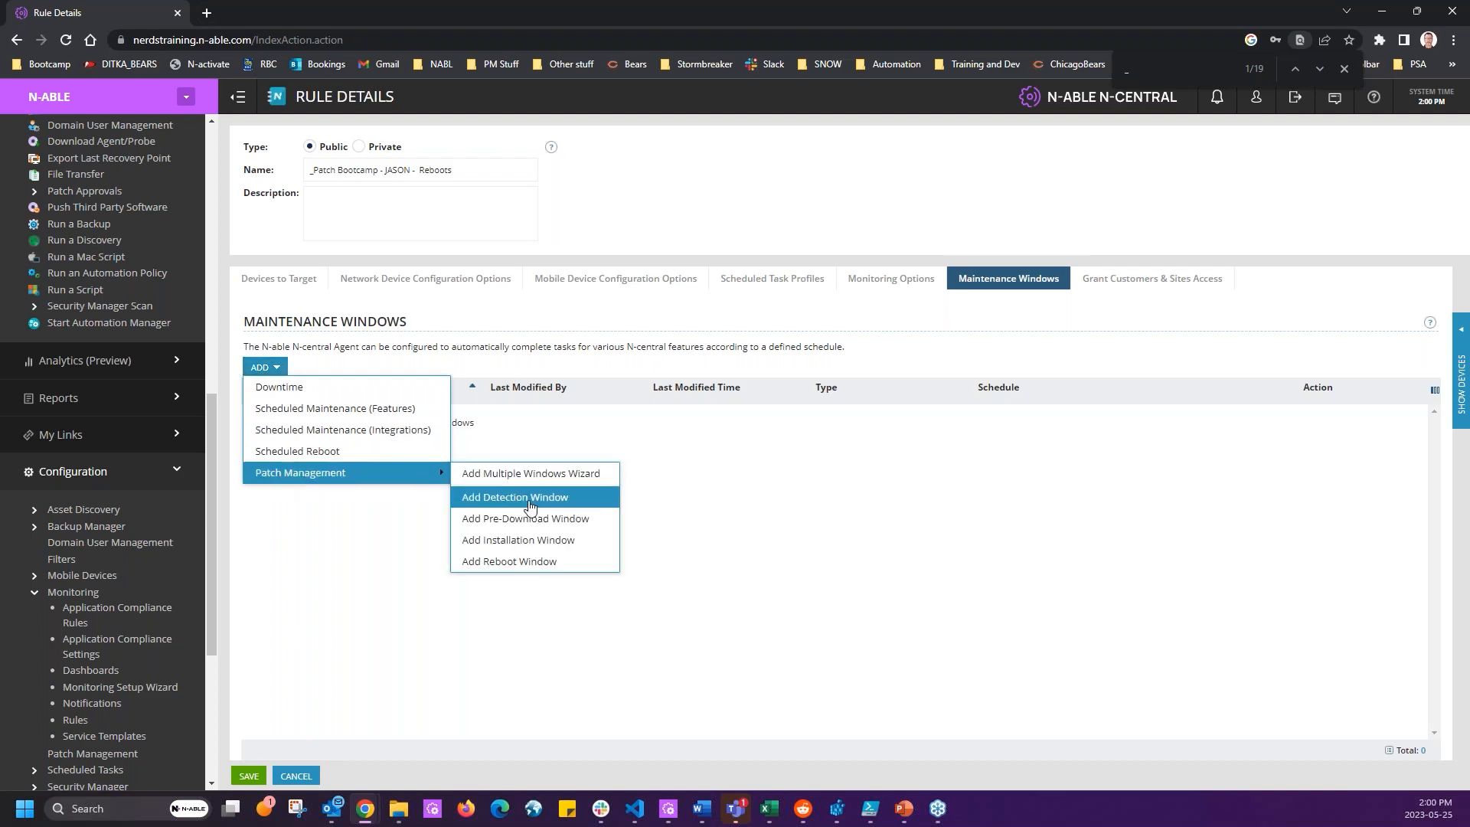
left_click(539, 563)
left_click_drag(823, 251, 562, 261)
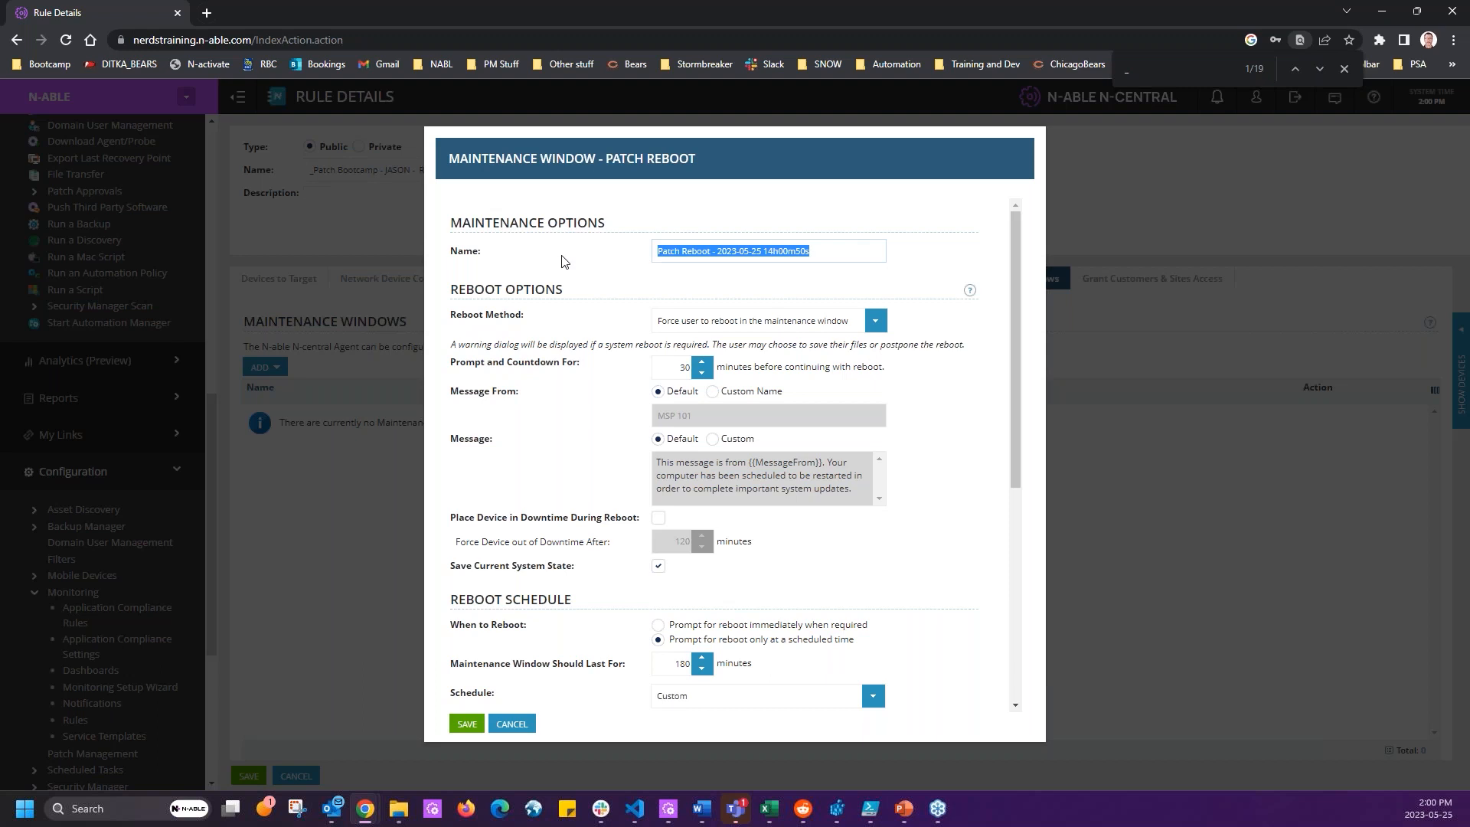
type("Reboot -5pm")
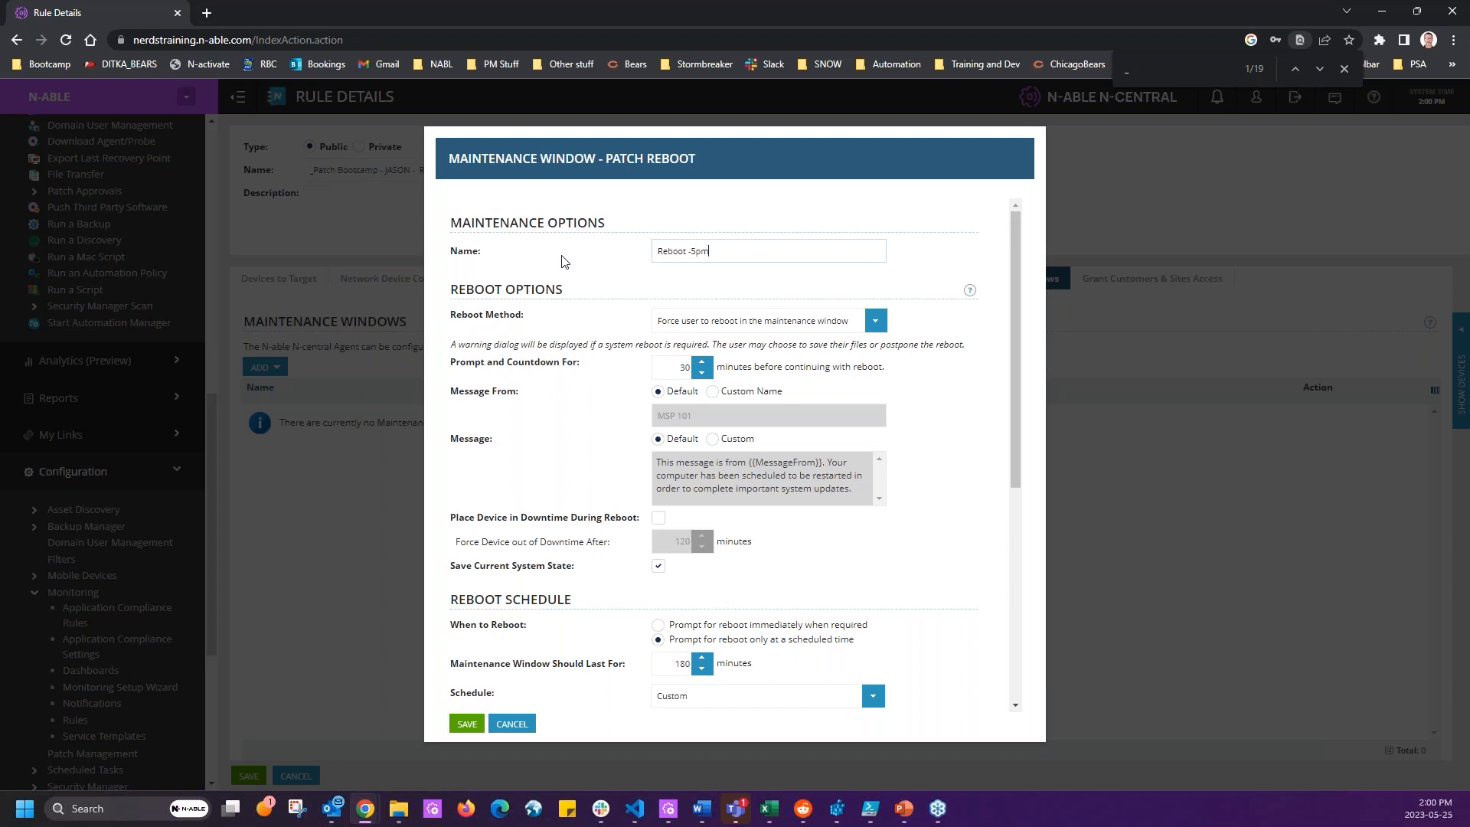
Set the reboot method to force reboot without user notification, and place the device in downtime with forced exit after 240 minutes.
left_click(875, 320)
left_click(674, 386)
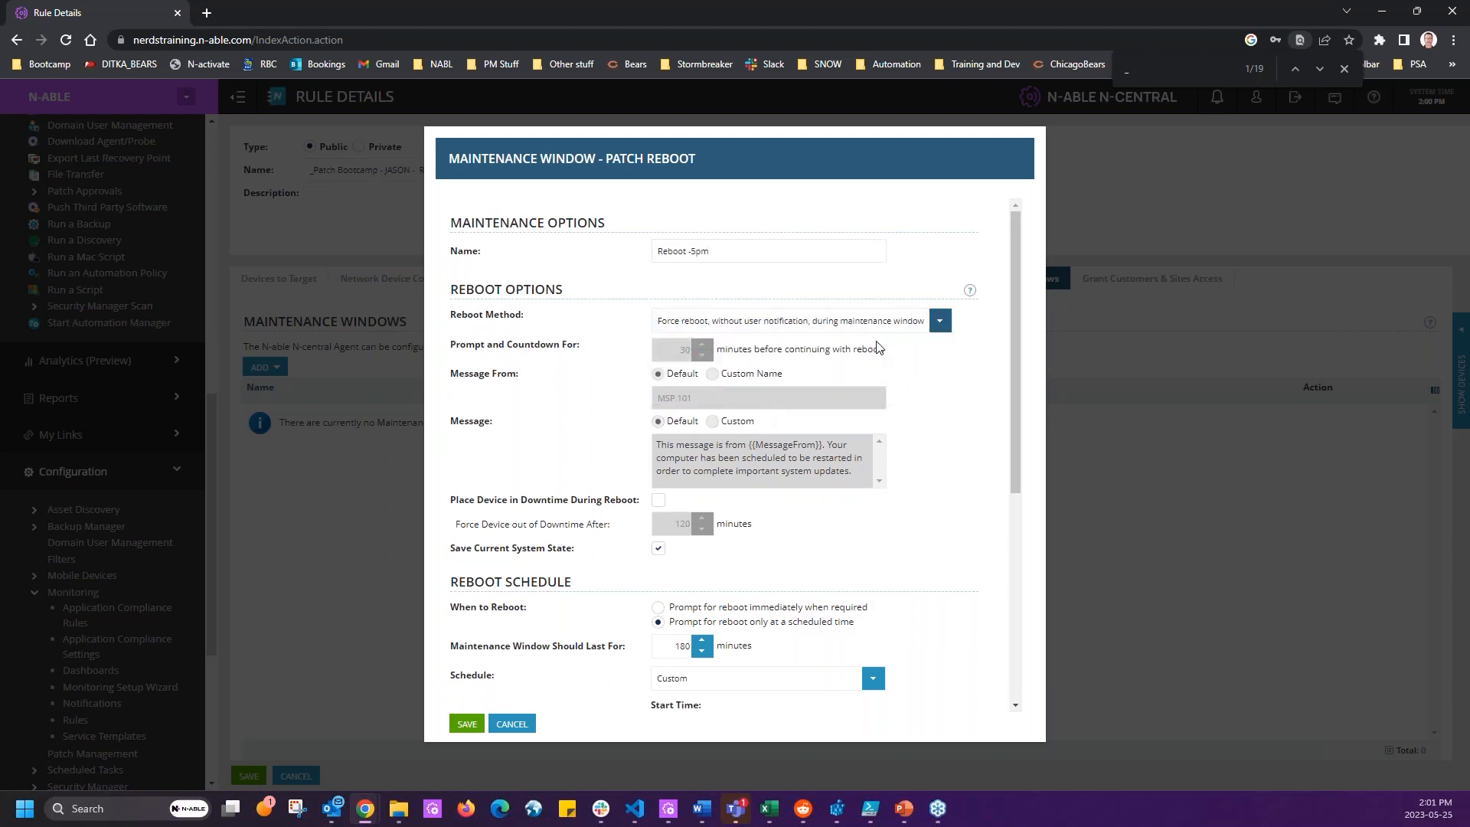
left_click(658, 499)
key("Tab")
type("2")
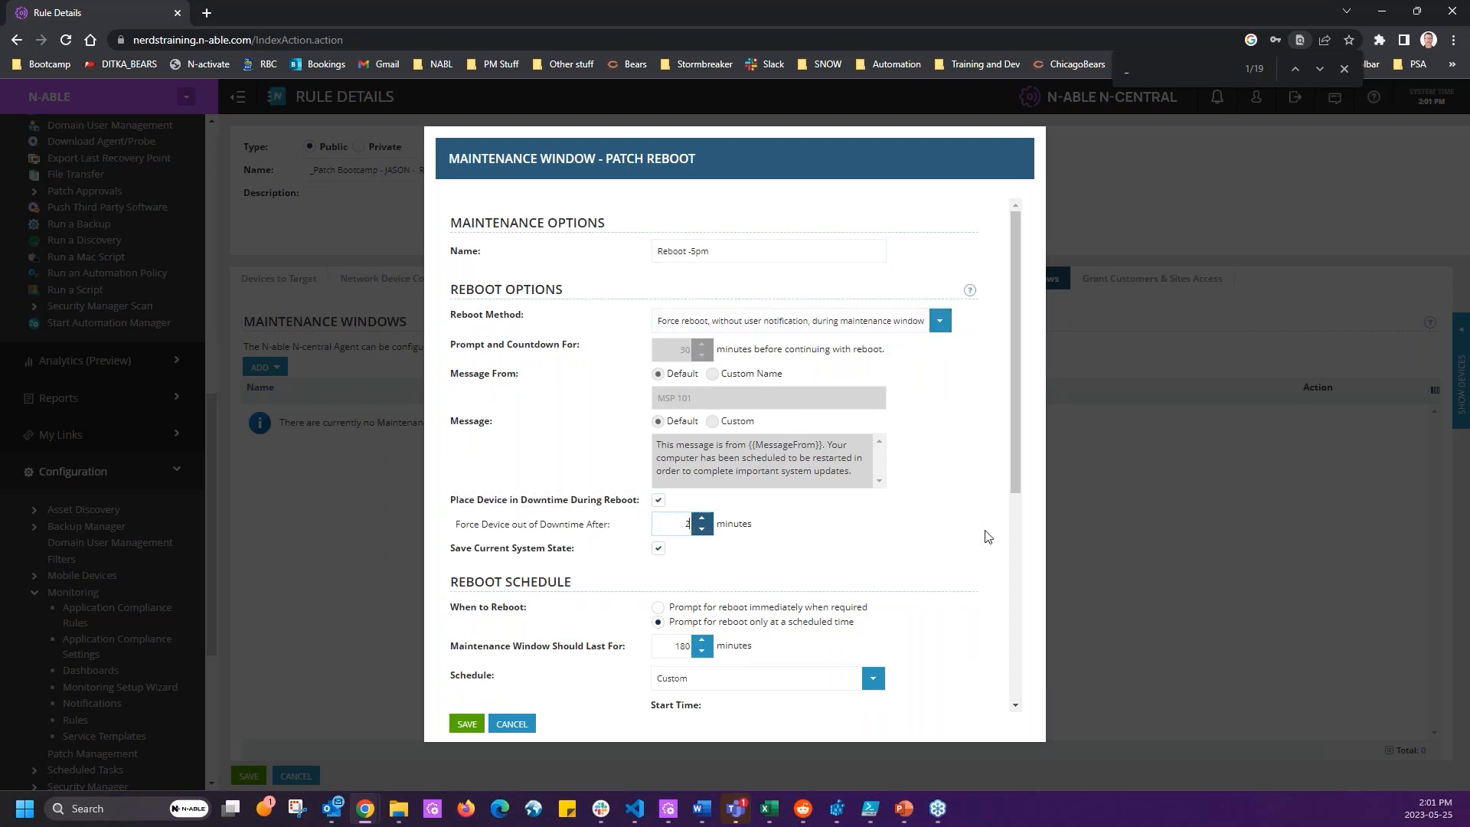
Set the reboot maintenance window to last 239 minutes.
scroll(840, 439, "down", 4)
left_click_drag(680, 340, 694, 340)
key("BackSpace")
key("BackSpace")
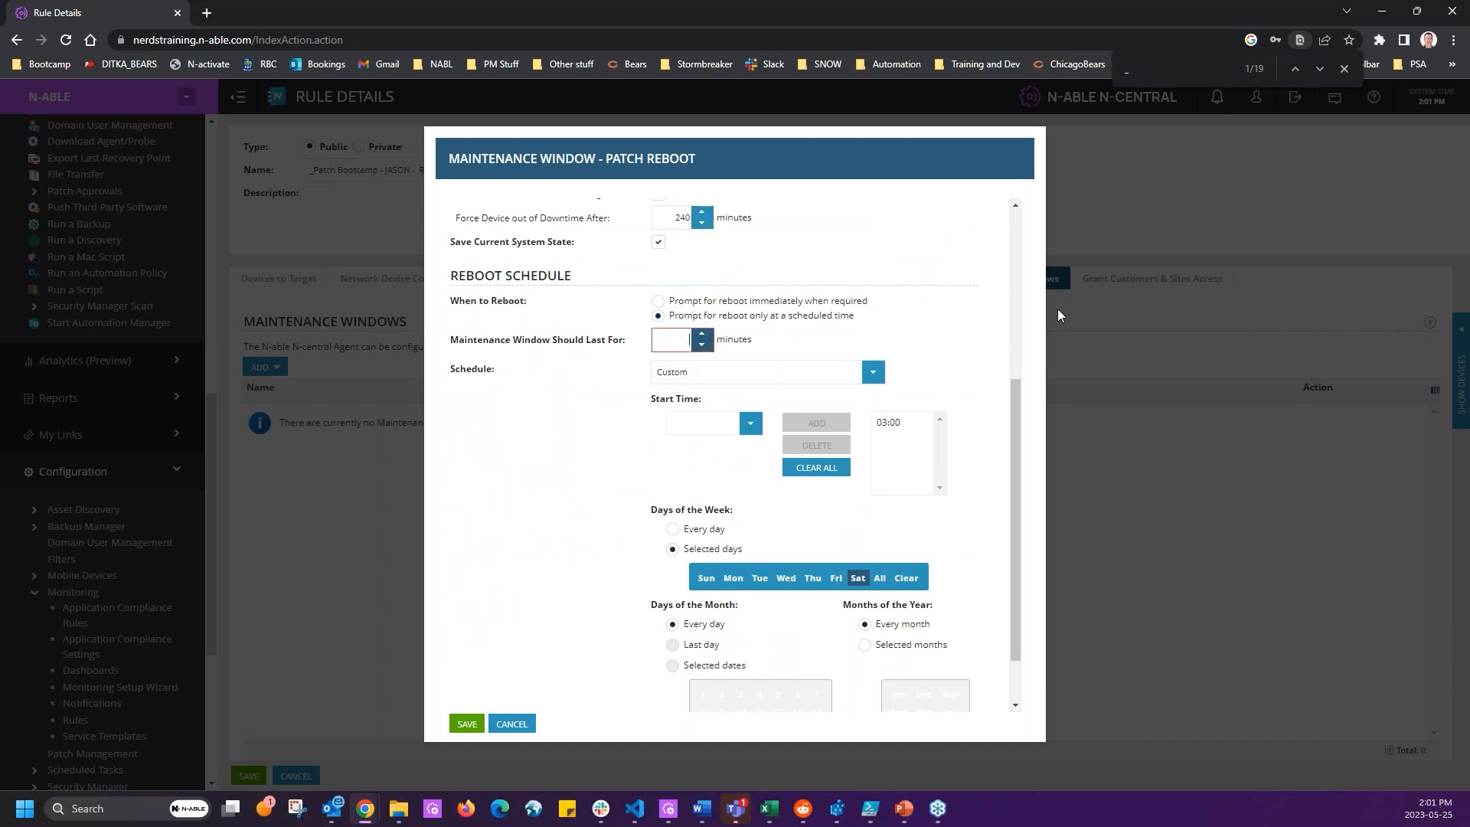
type("235")
Replace the reboot schedule's existing start time with 17:00.
left_click(911, 424)
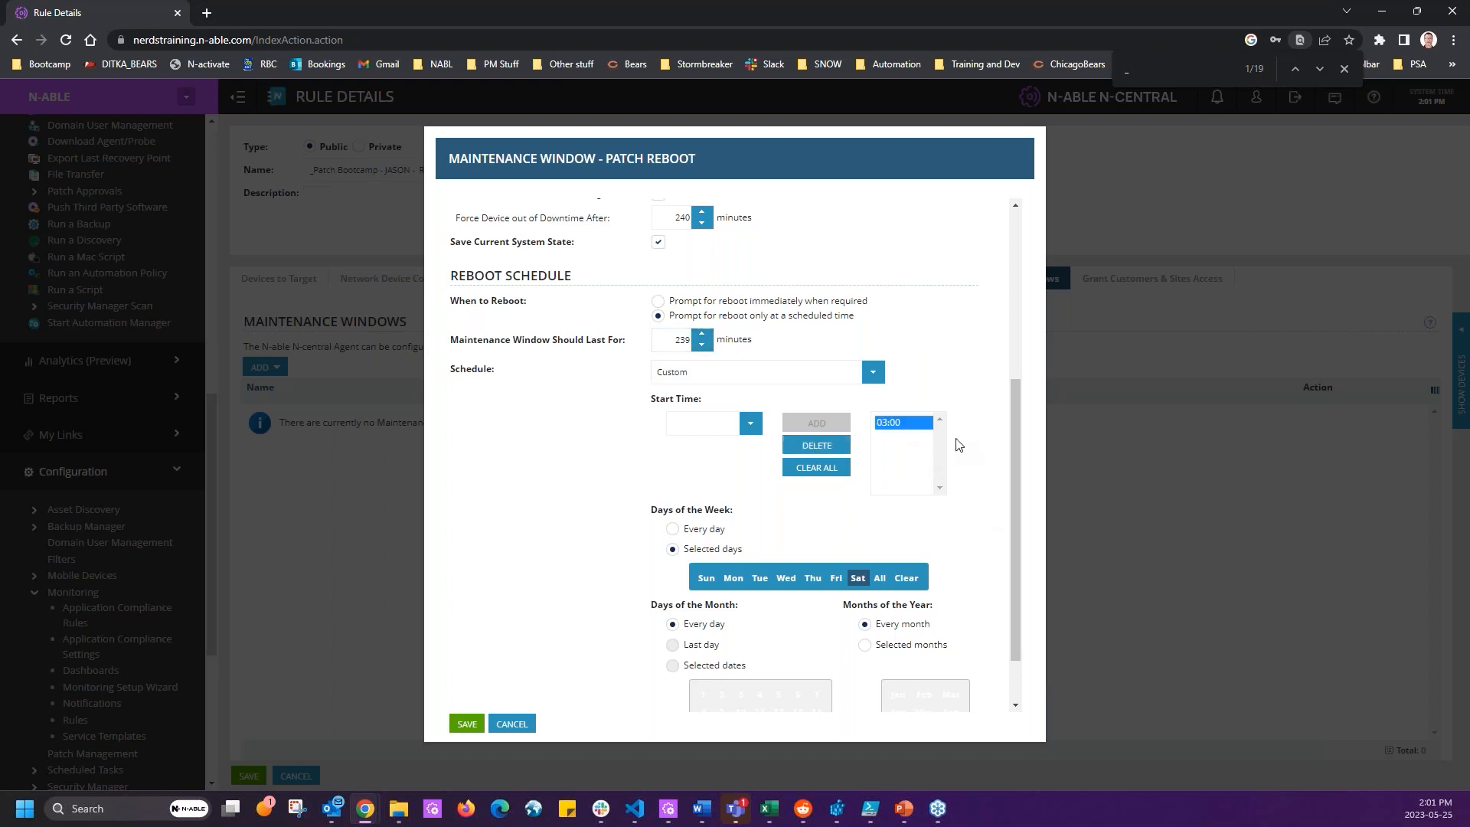
left_click(816, 445)
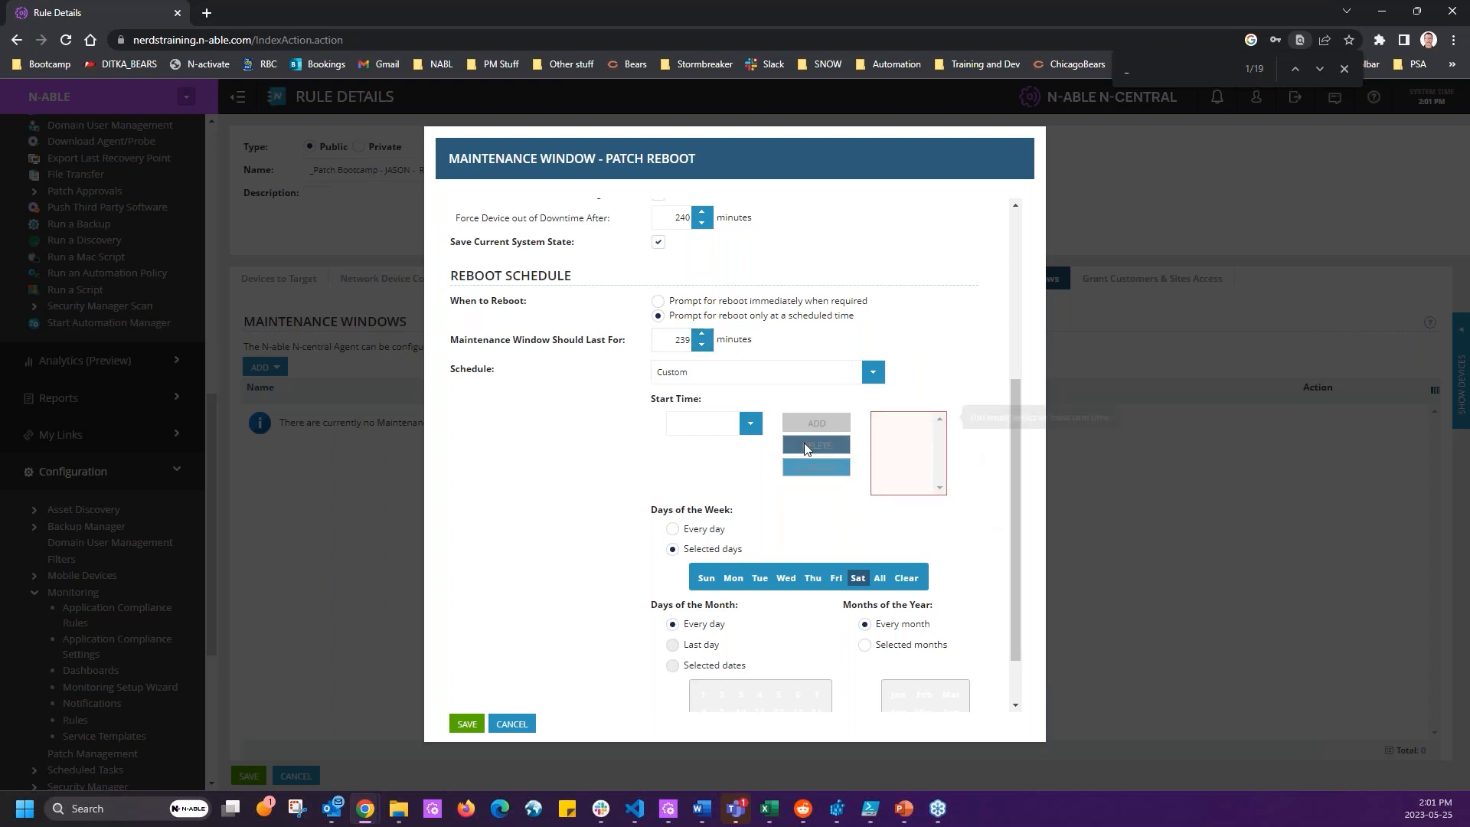
type("17")
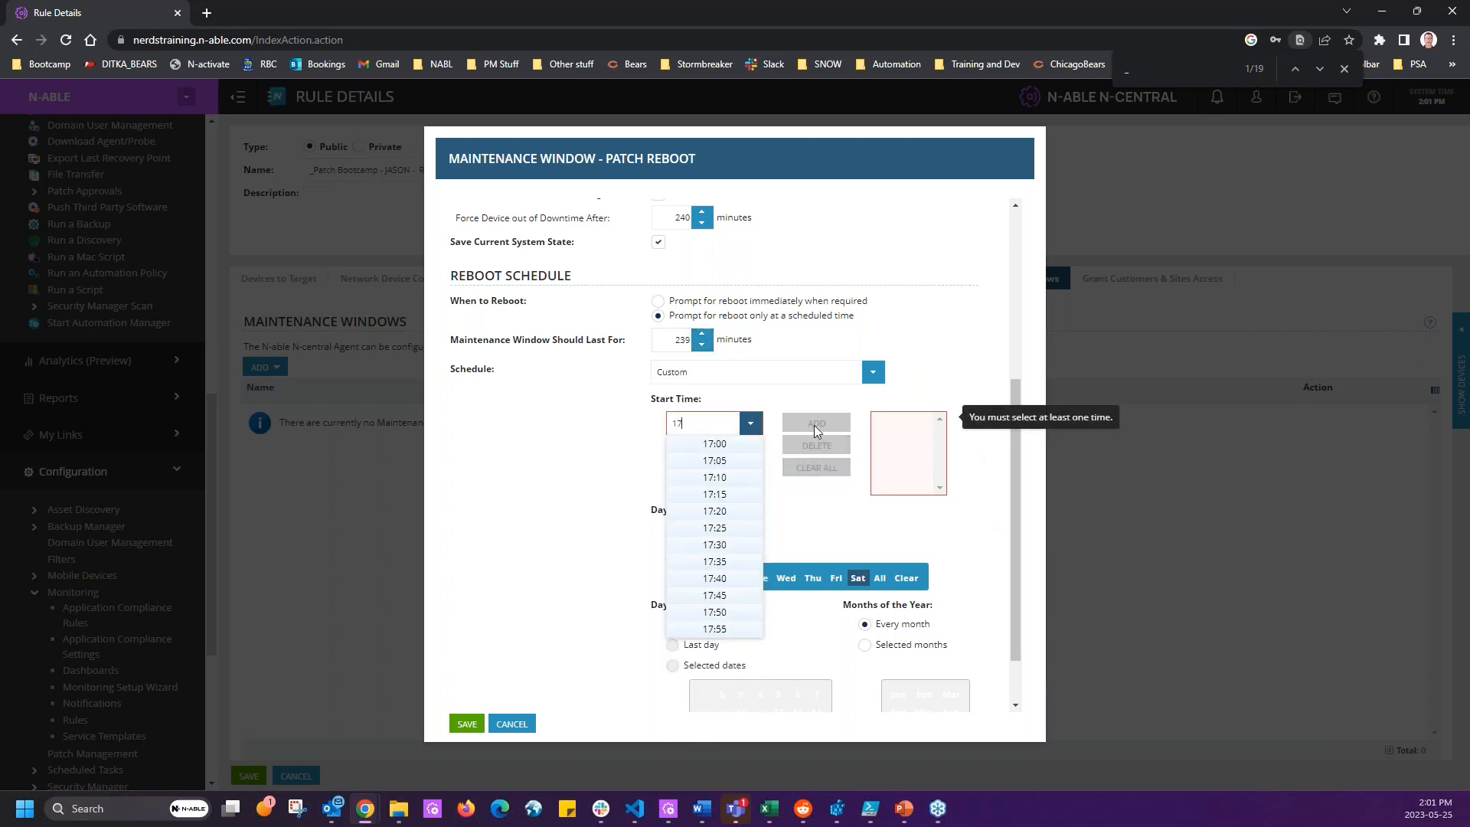
left_click(716, 444)
left_click(815, 425)
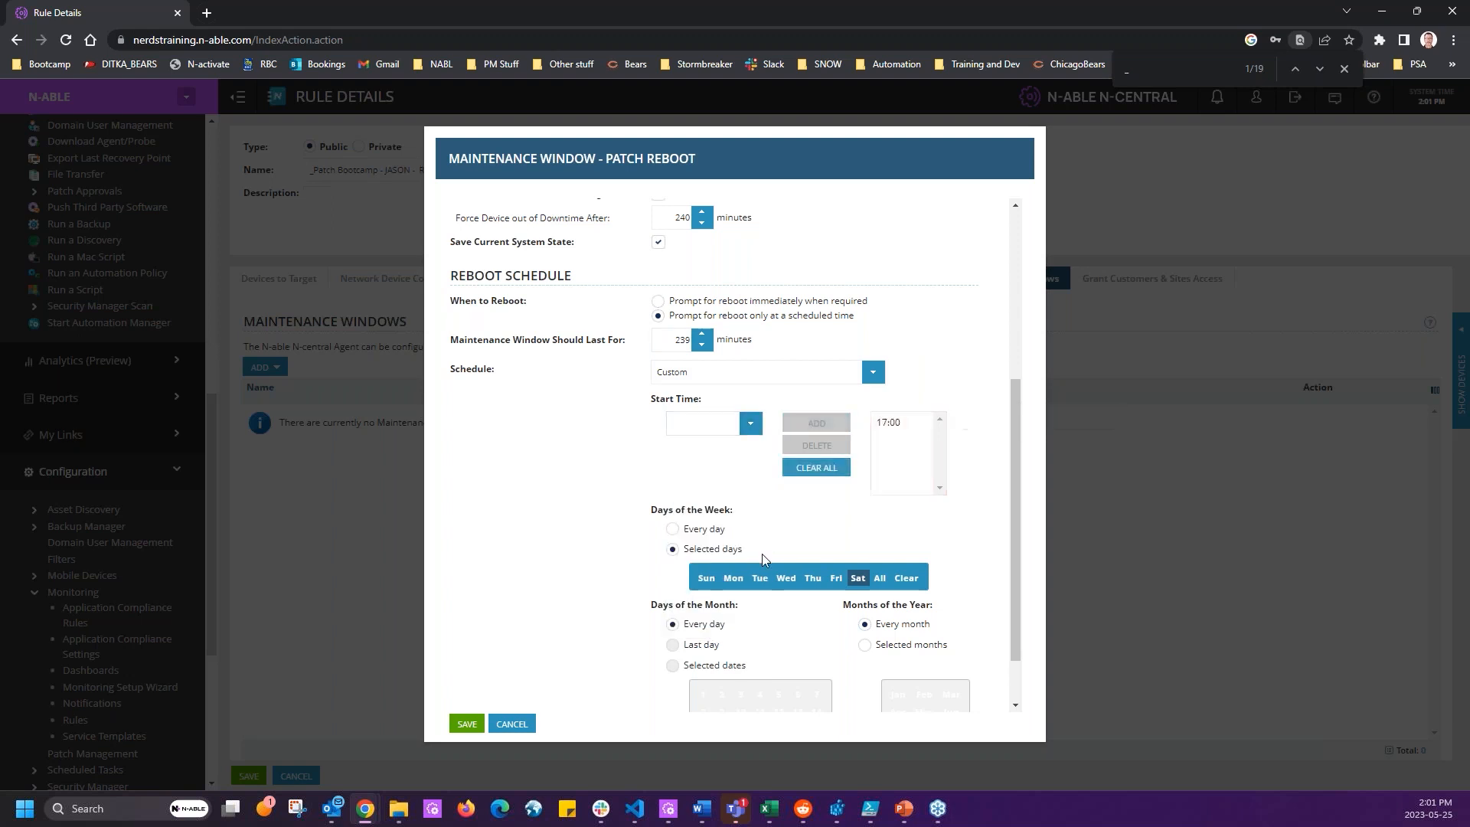
Add Wednesday to the reboot schedule's selected days and save the maintenance window.
left_click(859, 578)
scroll(689, 520, "up", 5)
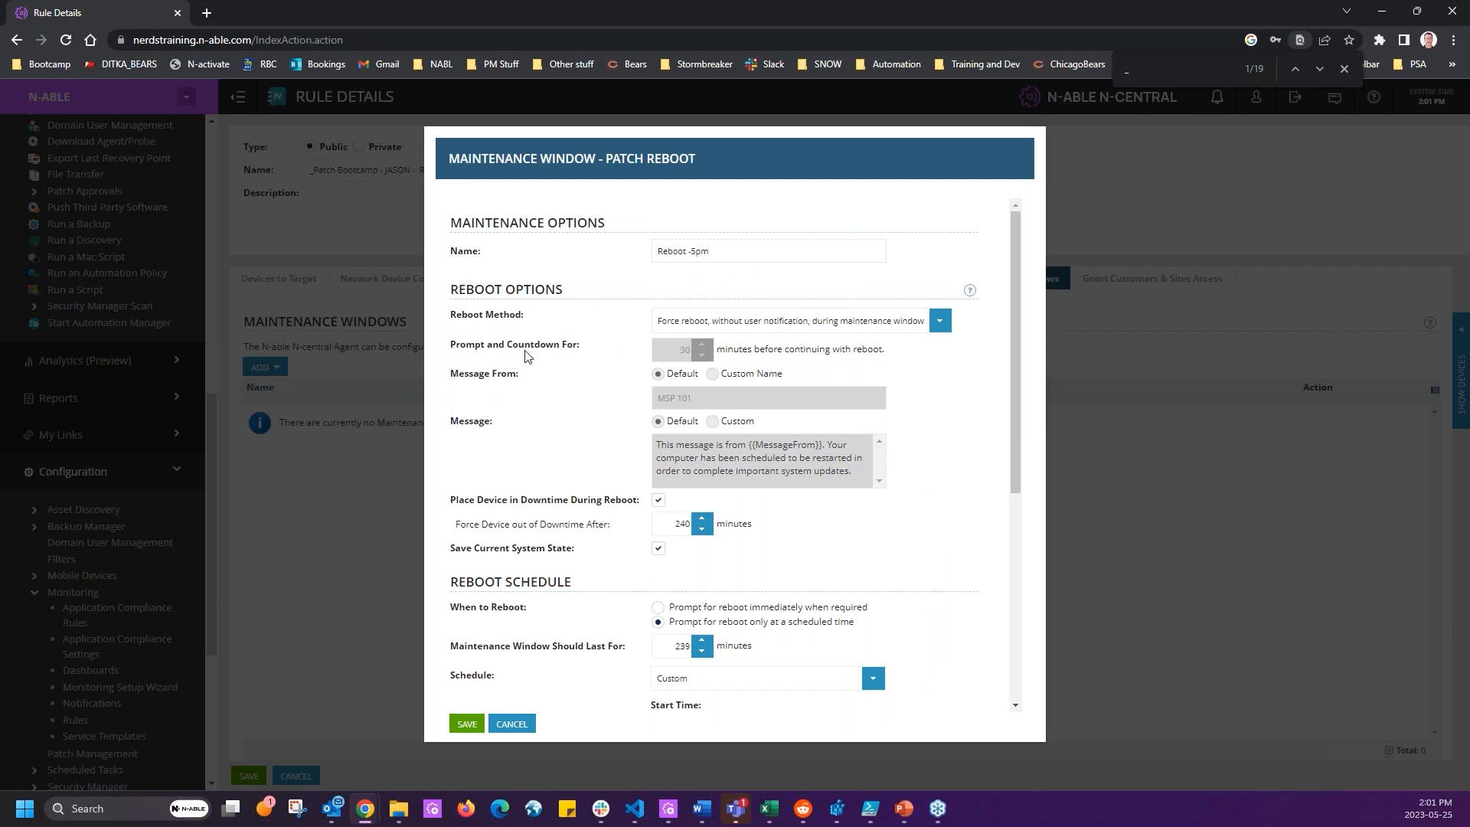
left_click(712, 253)
scroll(536, 528, "down", 5)
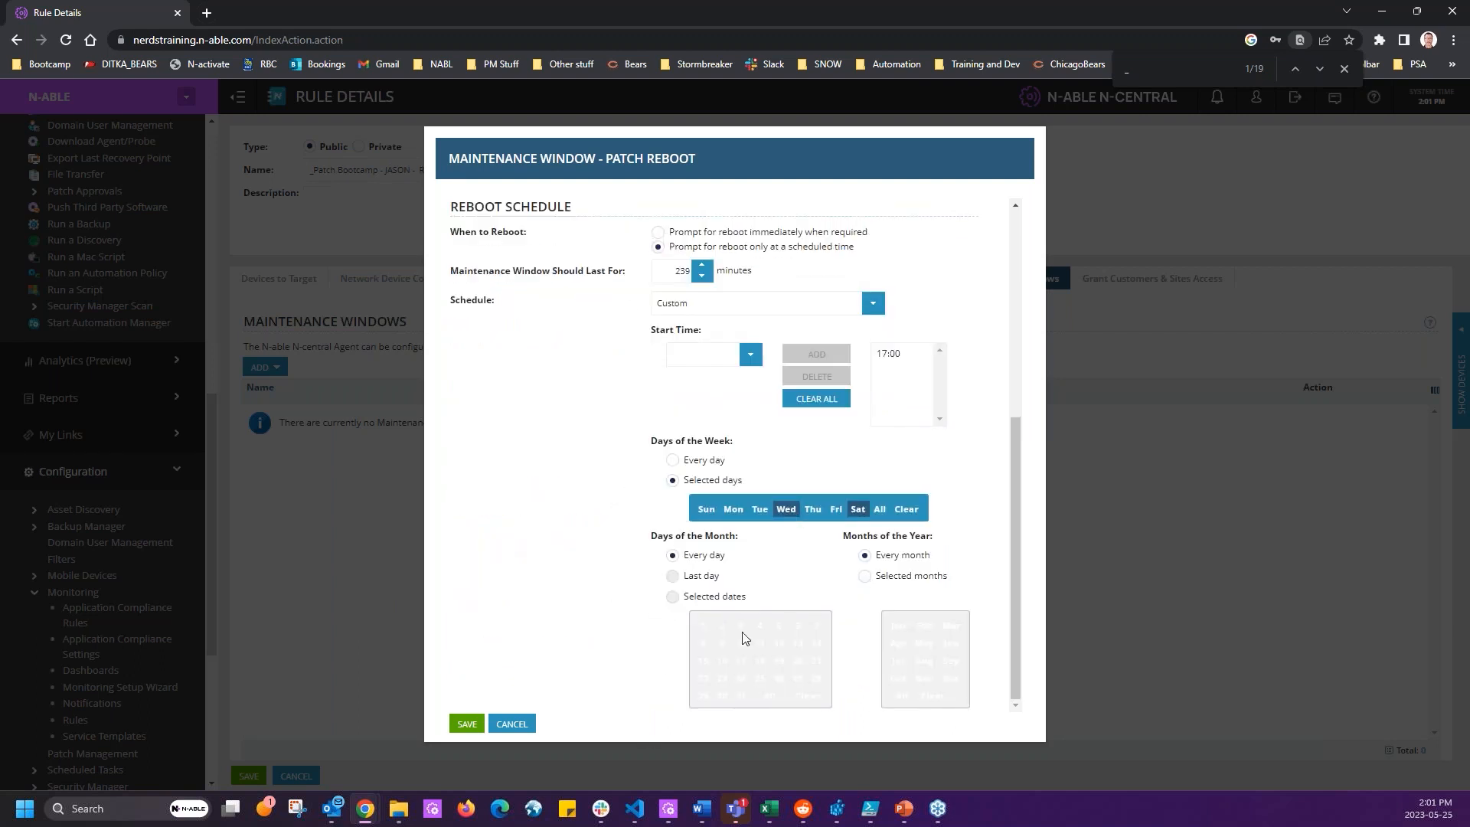
left_click(467, 724)
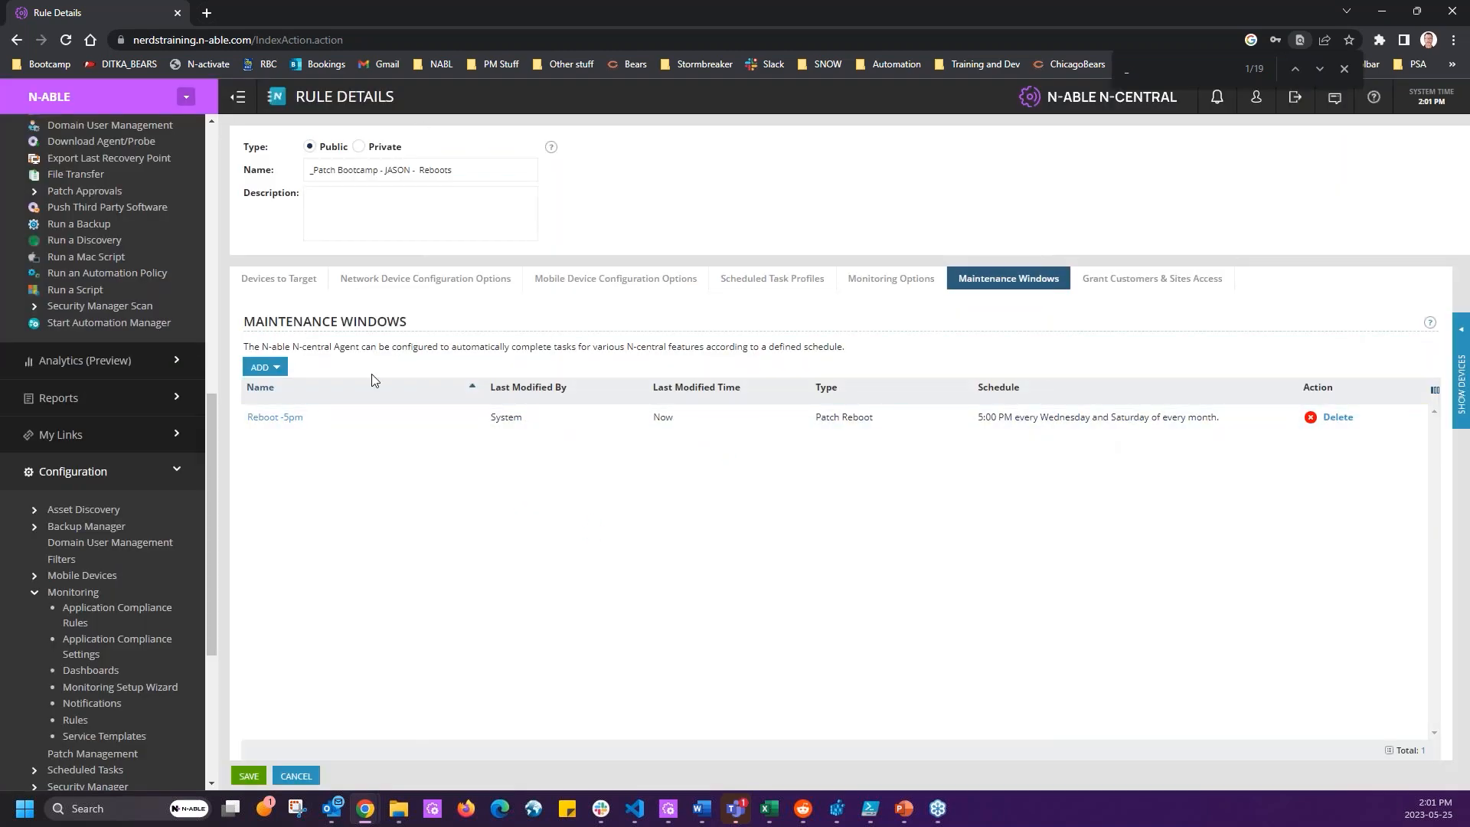
Check the rule's targeted filter, and add Friday to the selected days of the "Reboot -5pm" window.
left_click(300, 282)
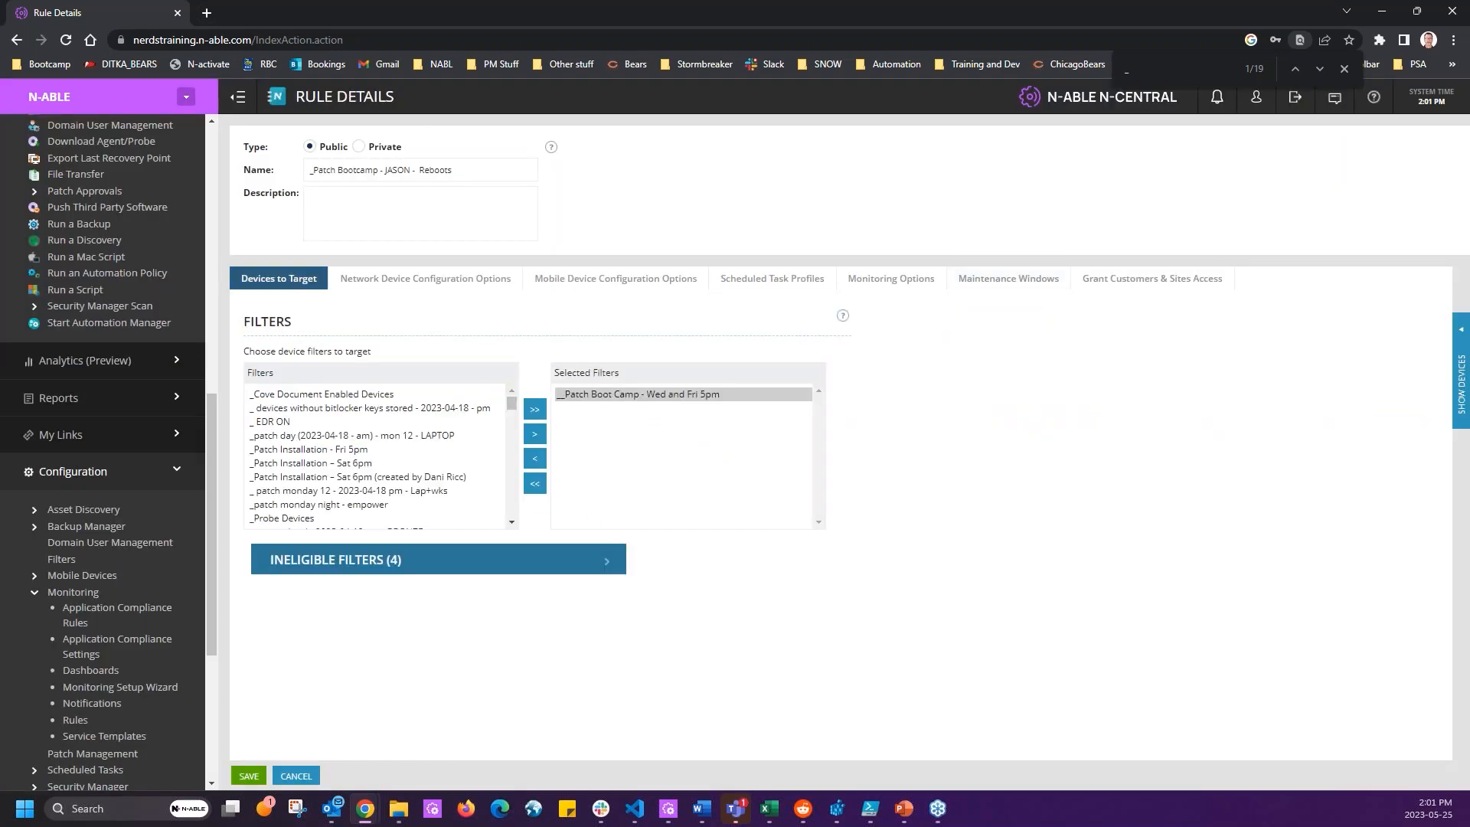
left_click(1022, 285)
left_click(295, 418)
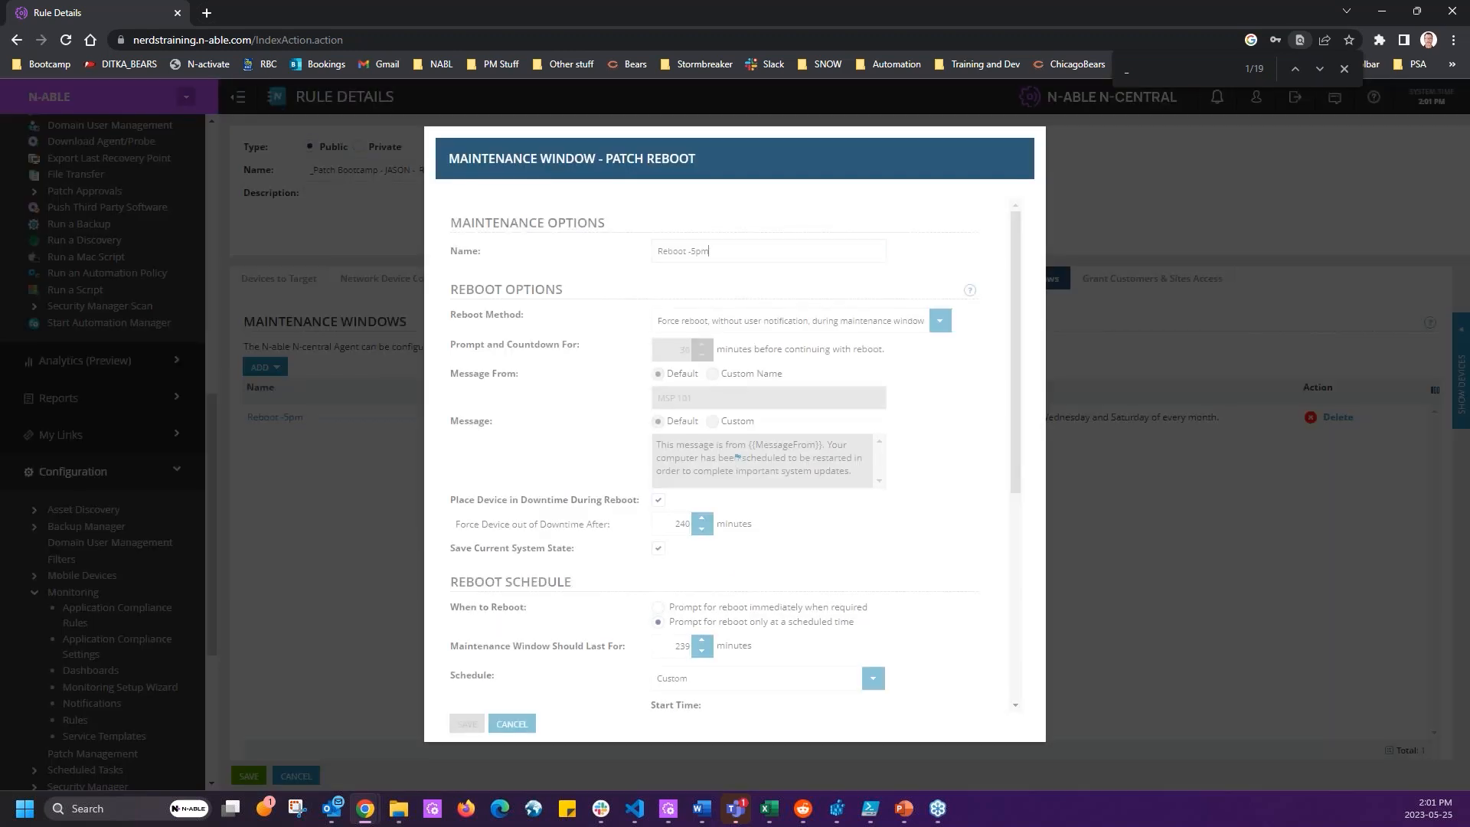
scroll(925, 515, "down", 5)
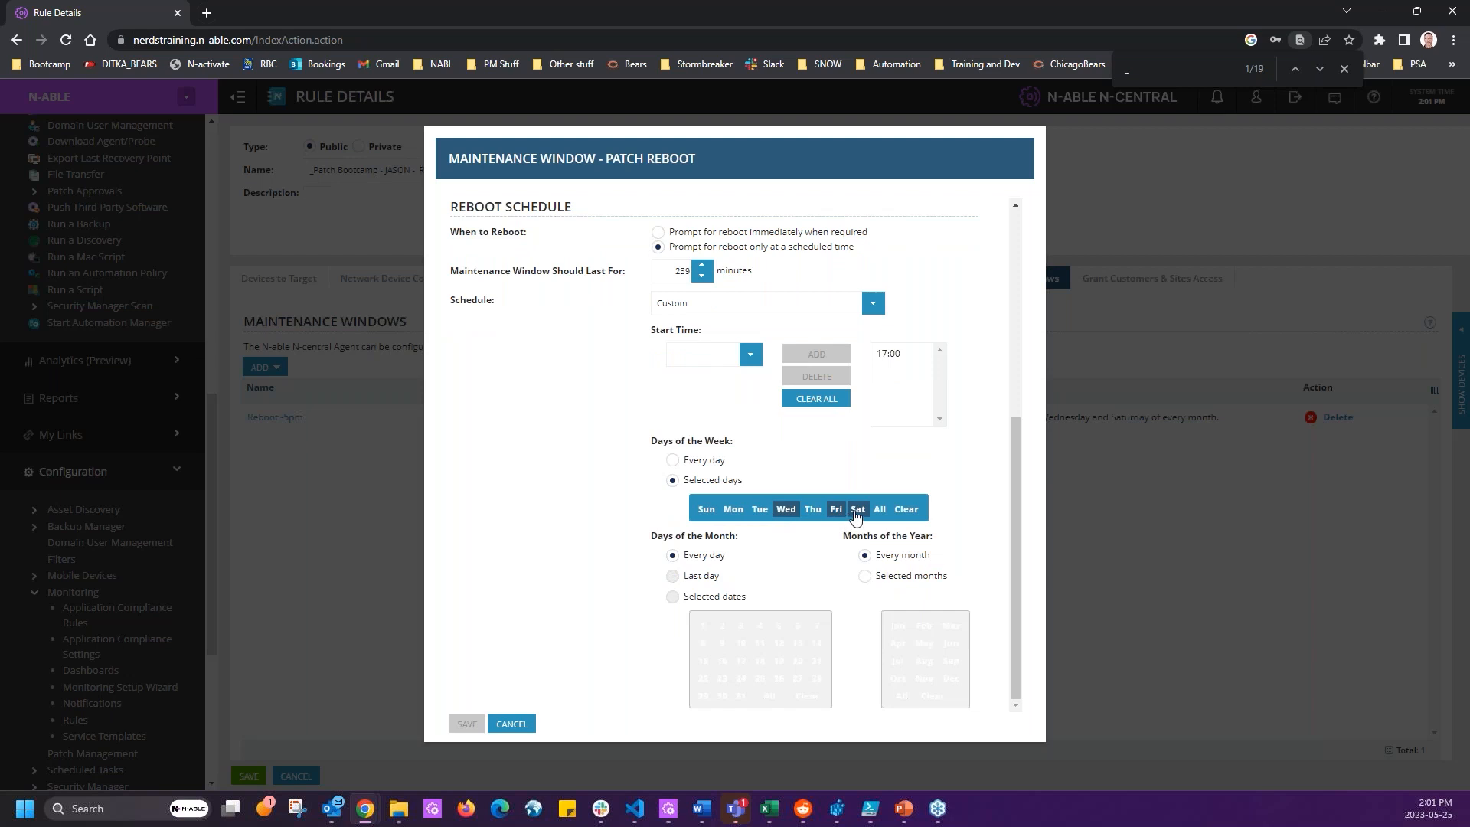
Schedule the patch reboot maintenance window for Wednesday and Friday only and save the window.
left_click(836, 509)
left_click(858, 509)
left_click(464, 725)
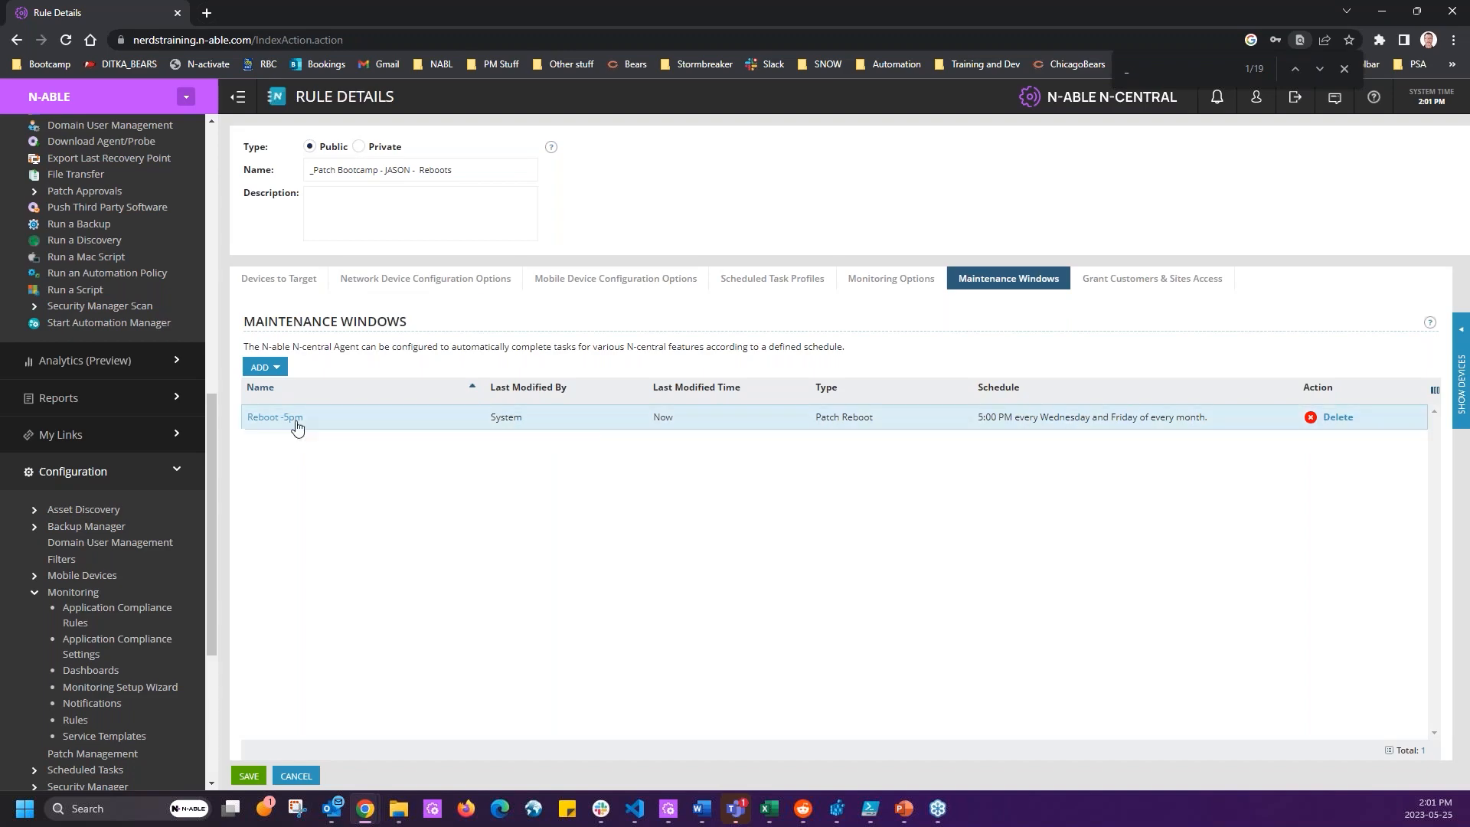
Review the settings of the Reboot -5pm maintenance window, close it without changes, and save the rule.
left_click(291, 419)
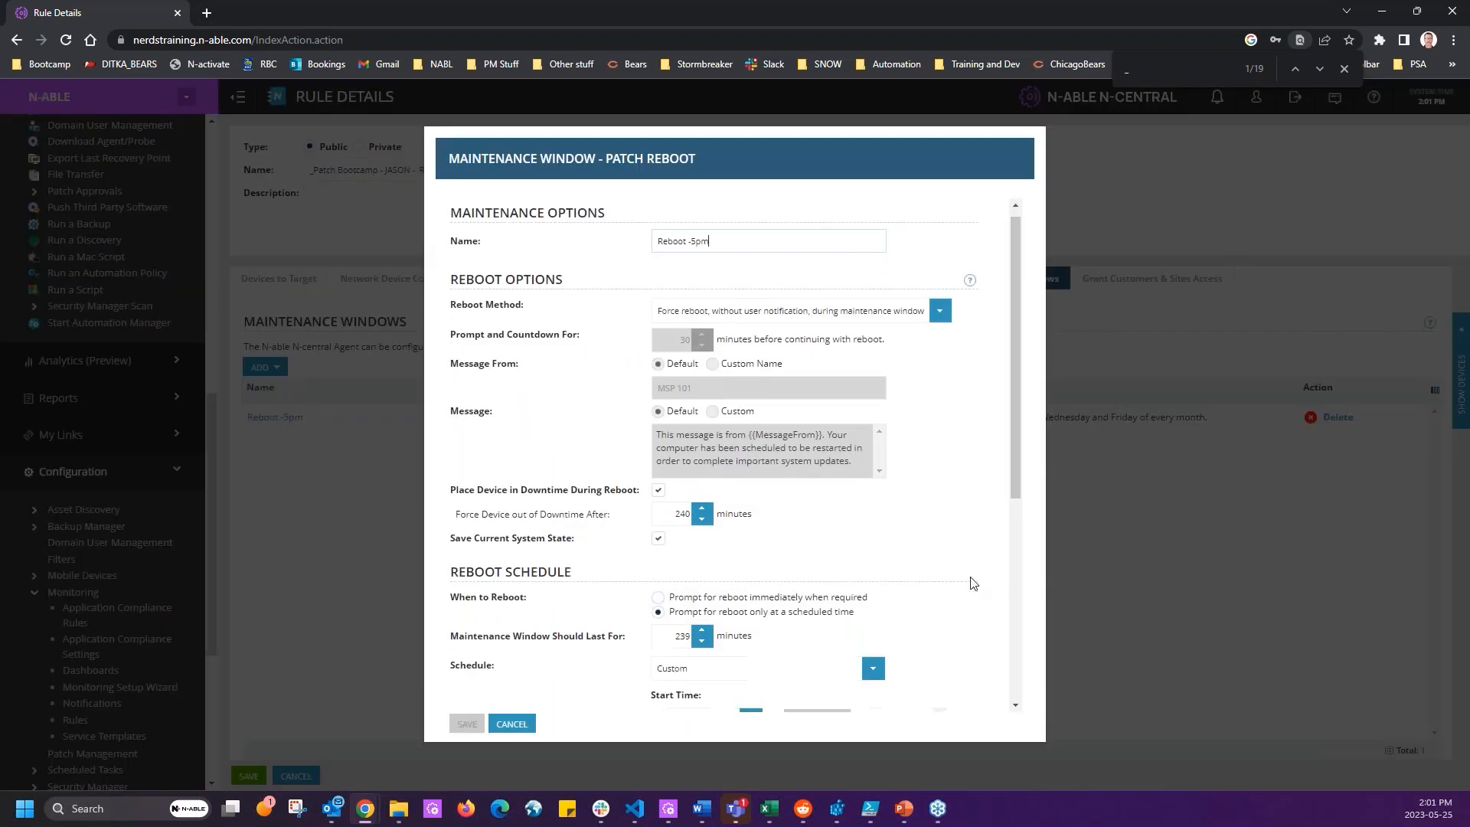
scroll(808, 525, "down", 5)
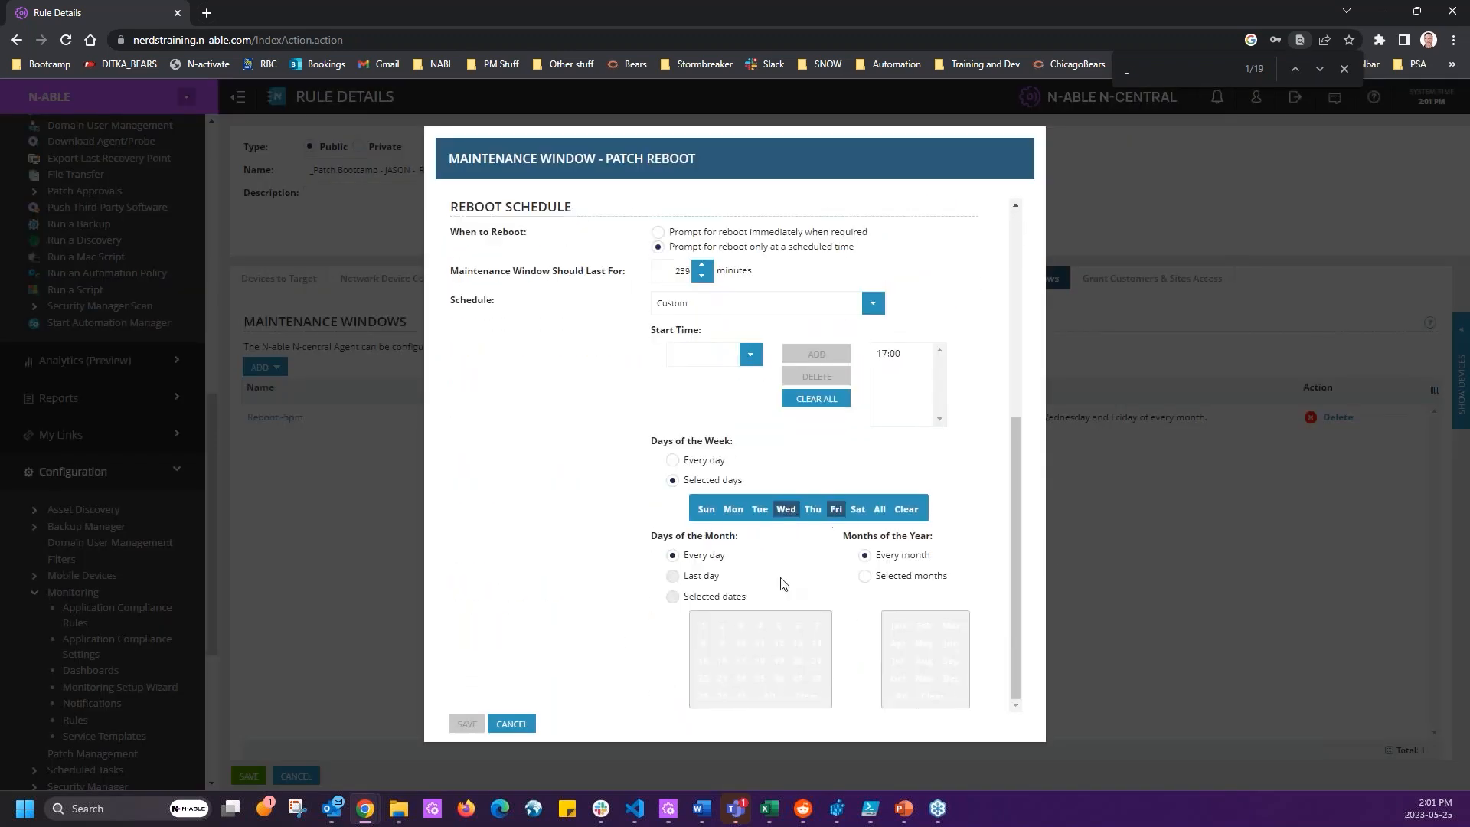
scroll(785, 584, "up", 5)
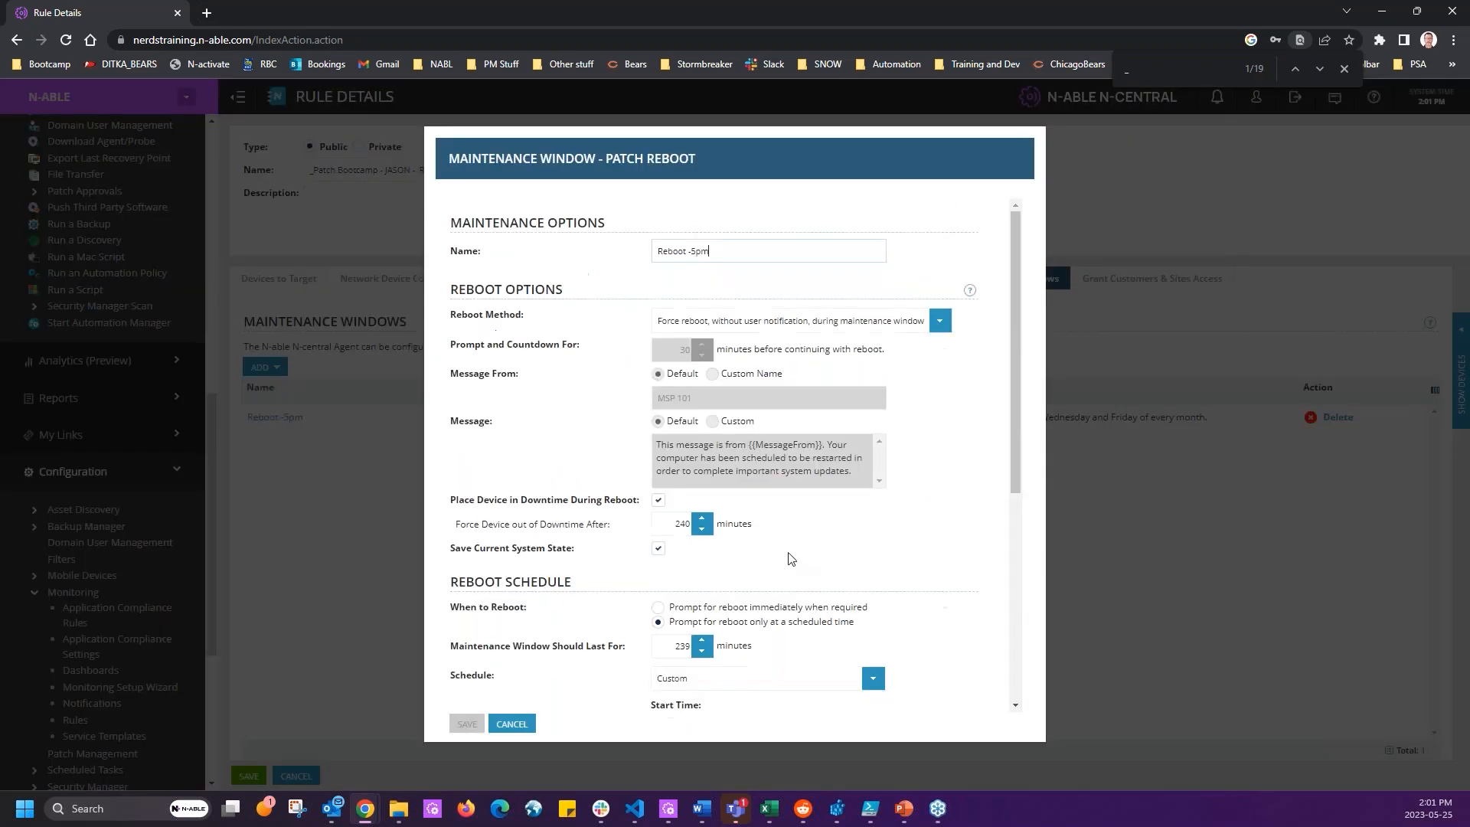
left_click(515, 727)
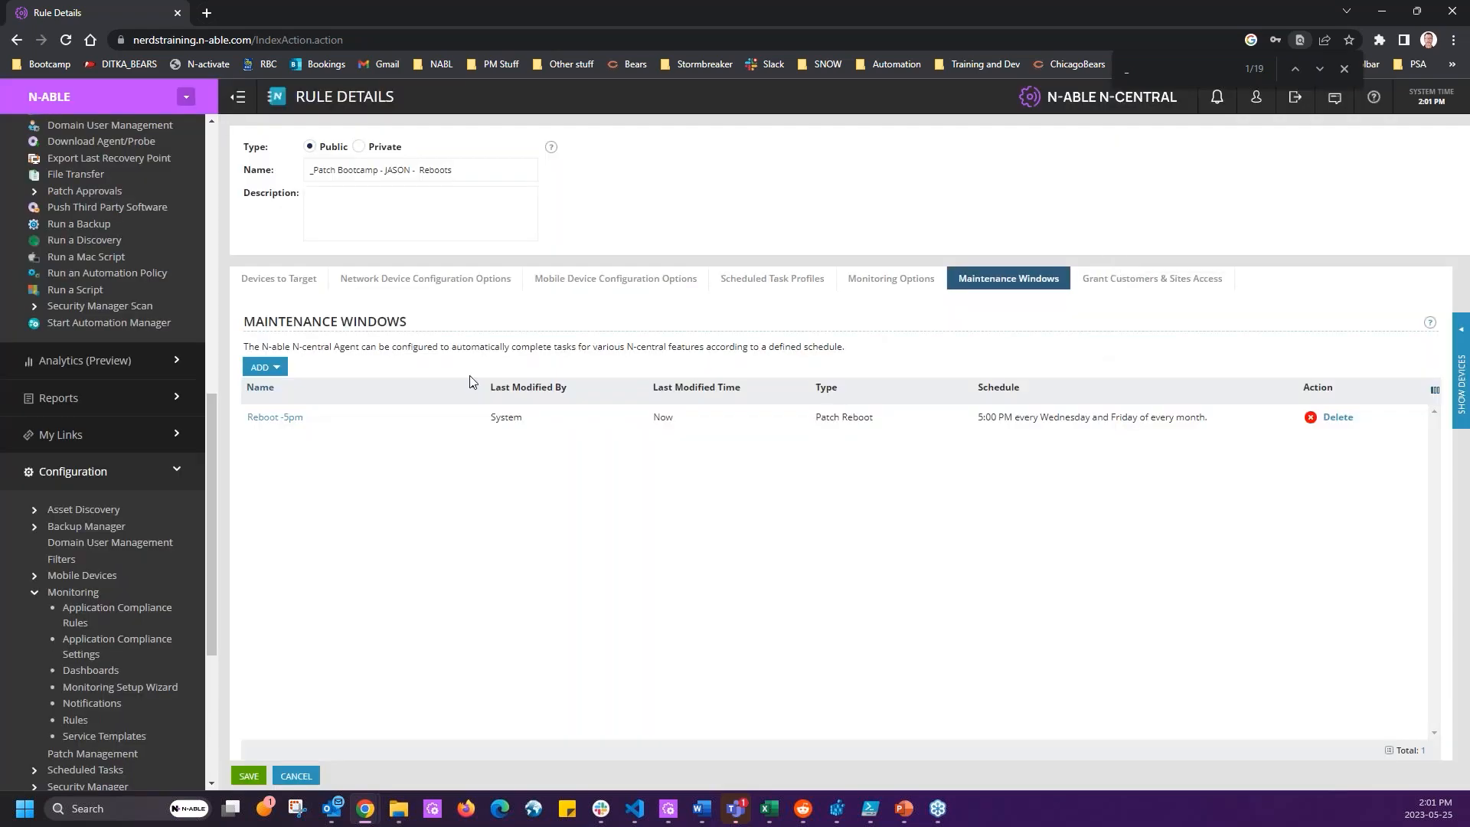
left_click(248, 775)
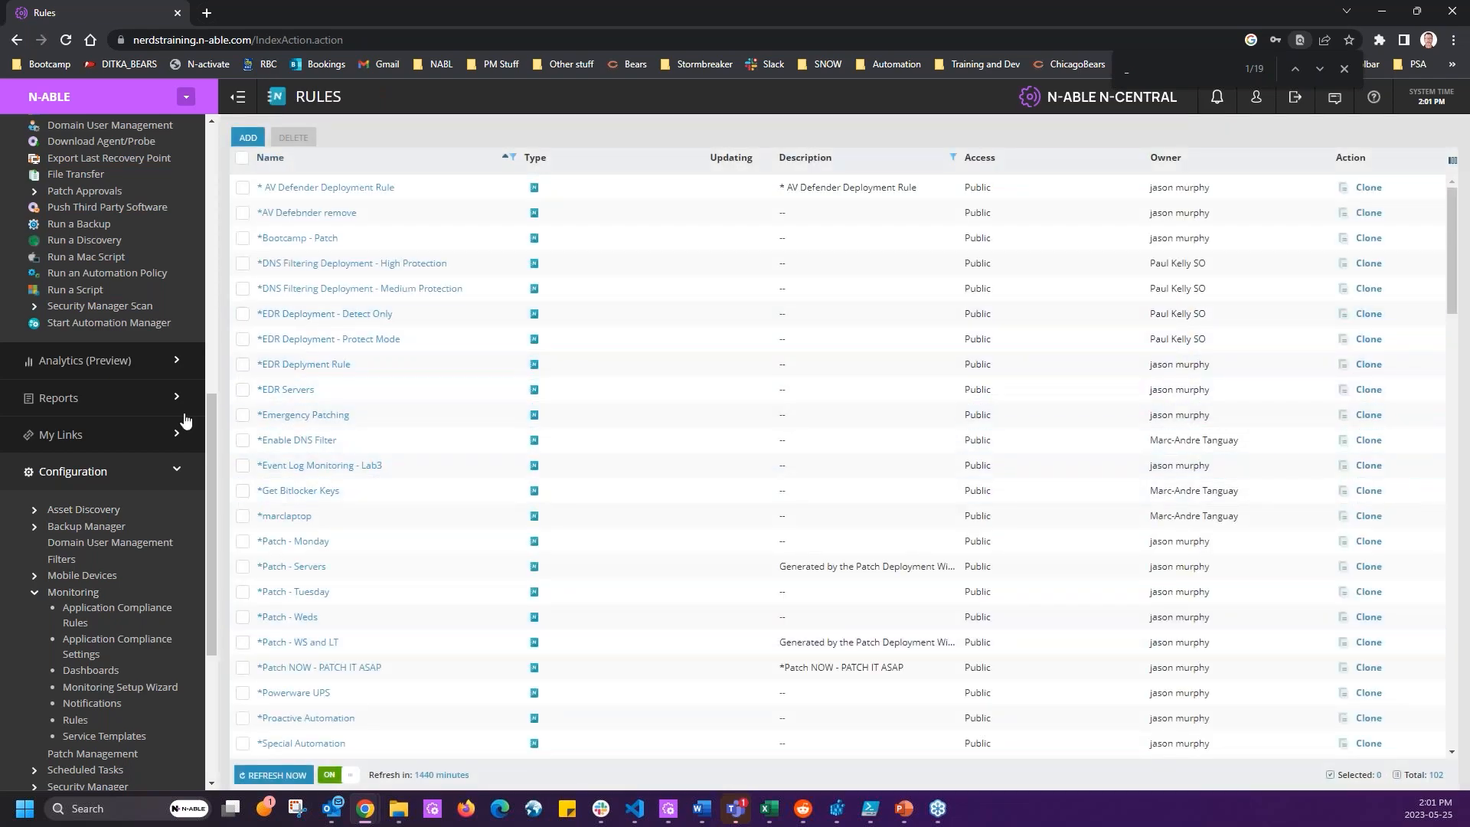
Try making Wed and Fri 5pm the default value of the __Patch Boot Camp - WKS and LTS custom device property.
scroll(184, 419, "up", 10)
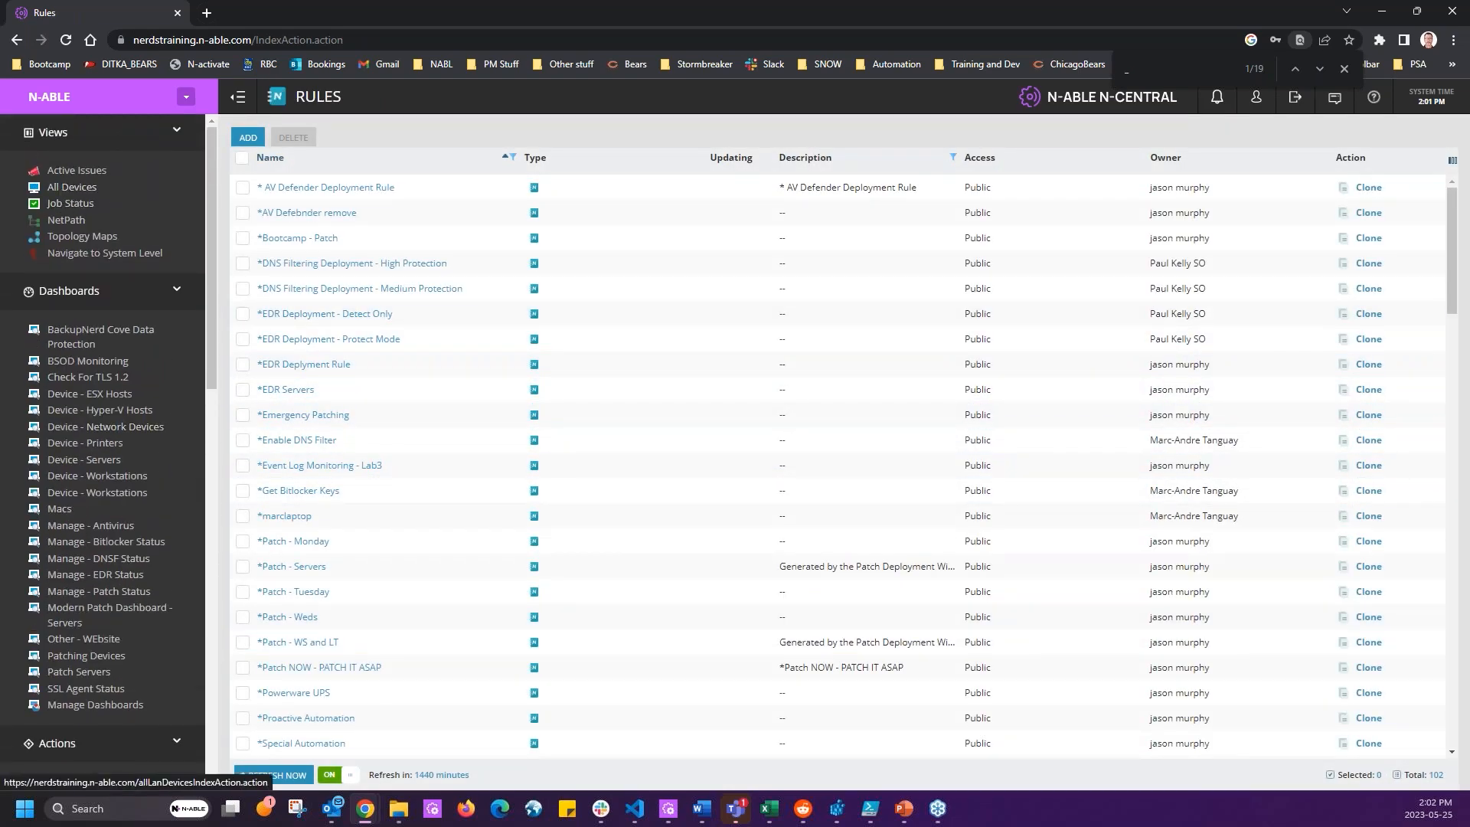
left_click(71, 187)
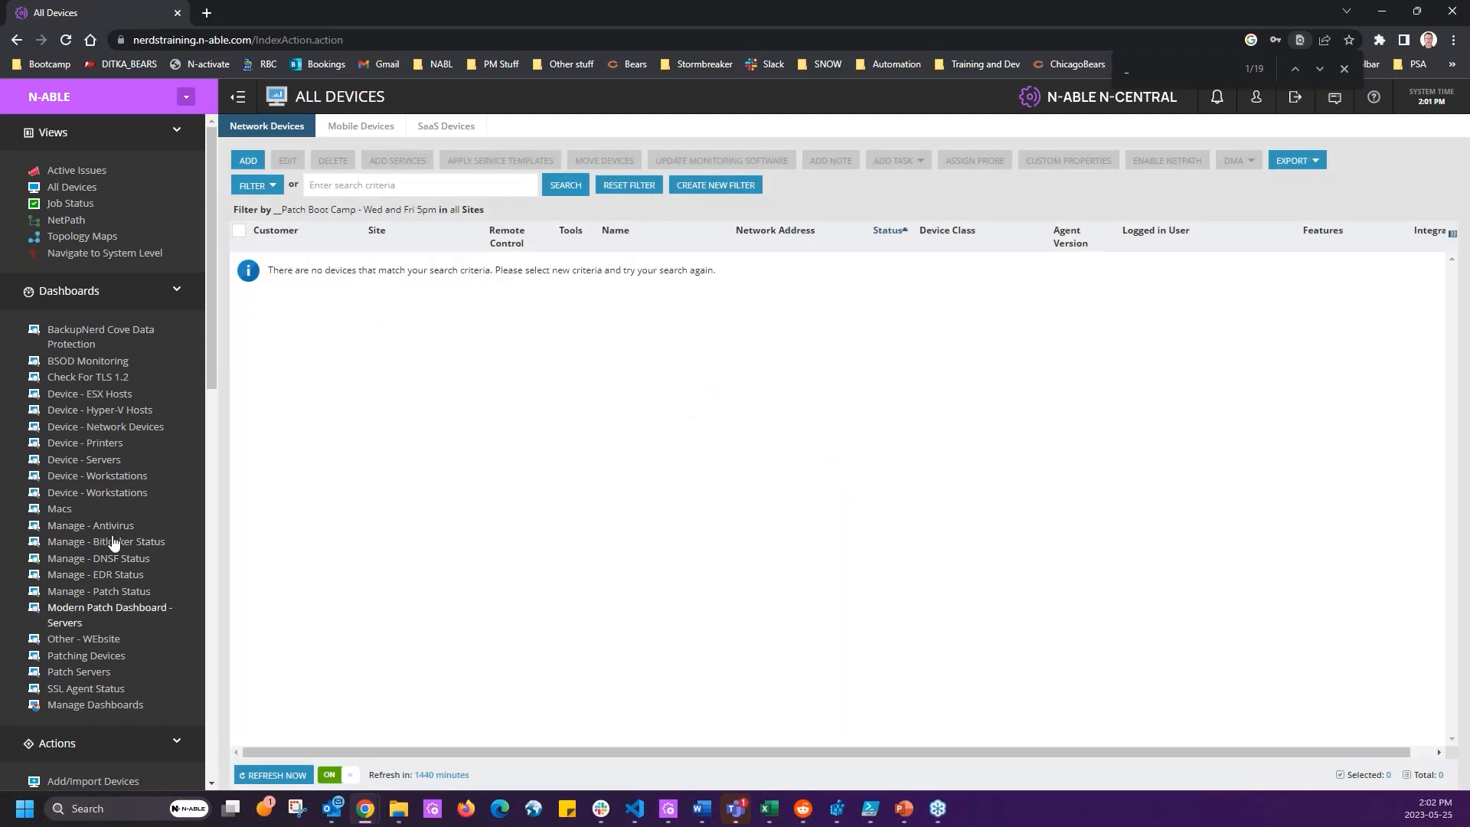
scroll(113, 541, "down", 15)
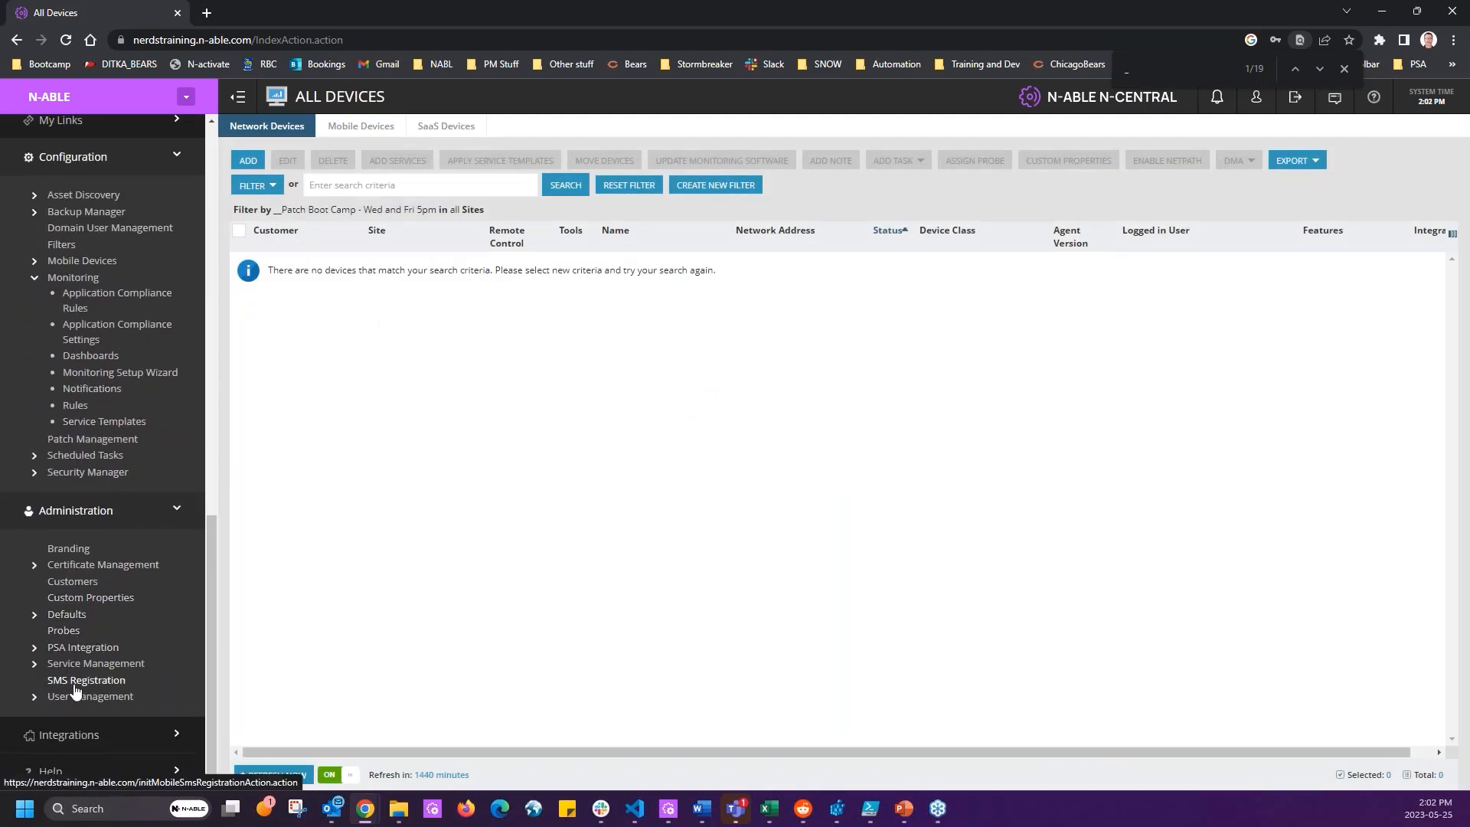
left_click(85, 597)
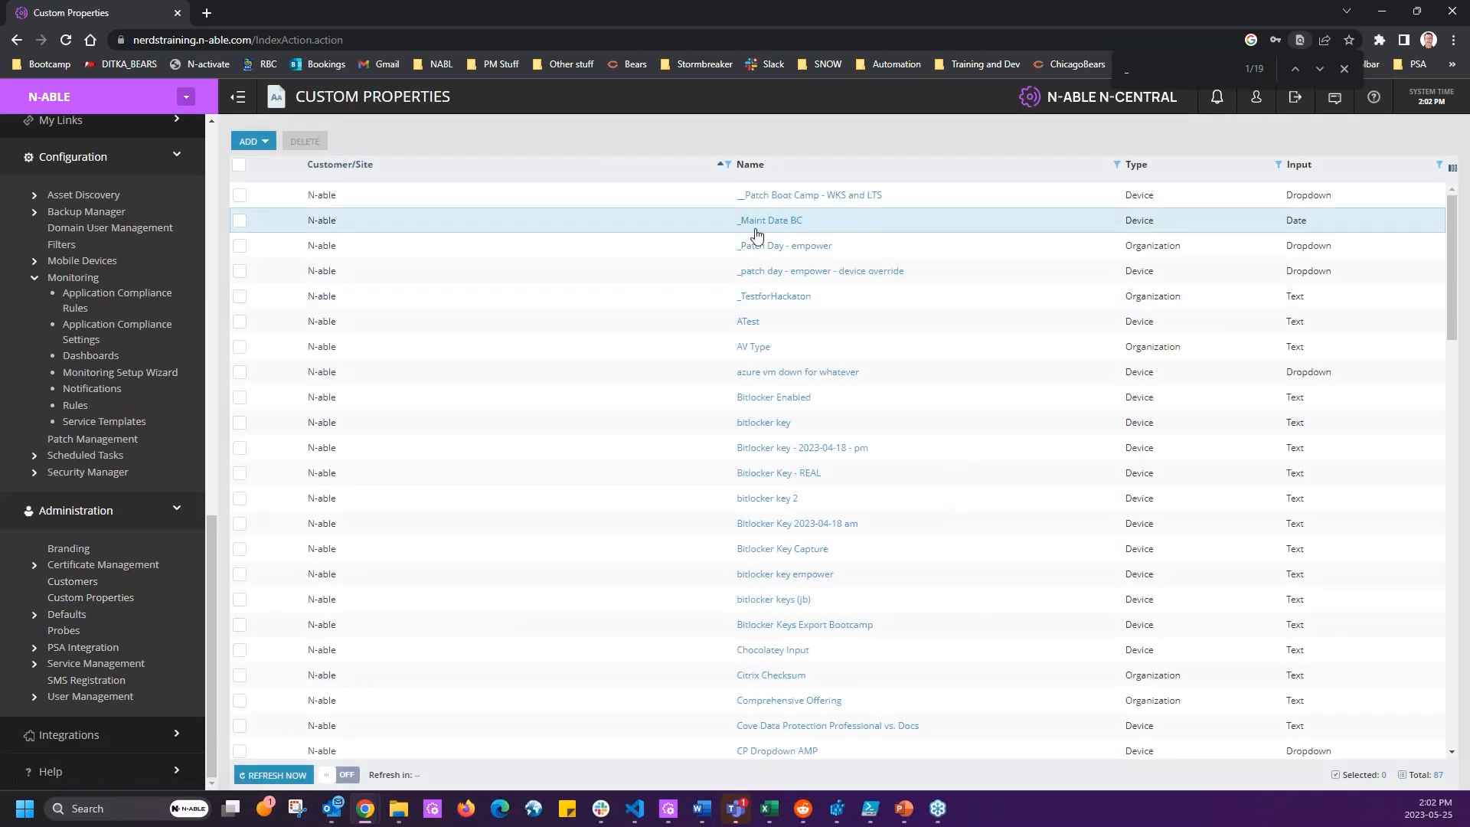
left_click(813, 196)
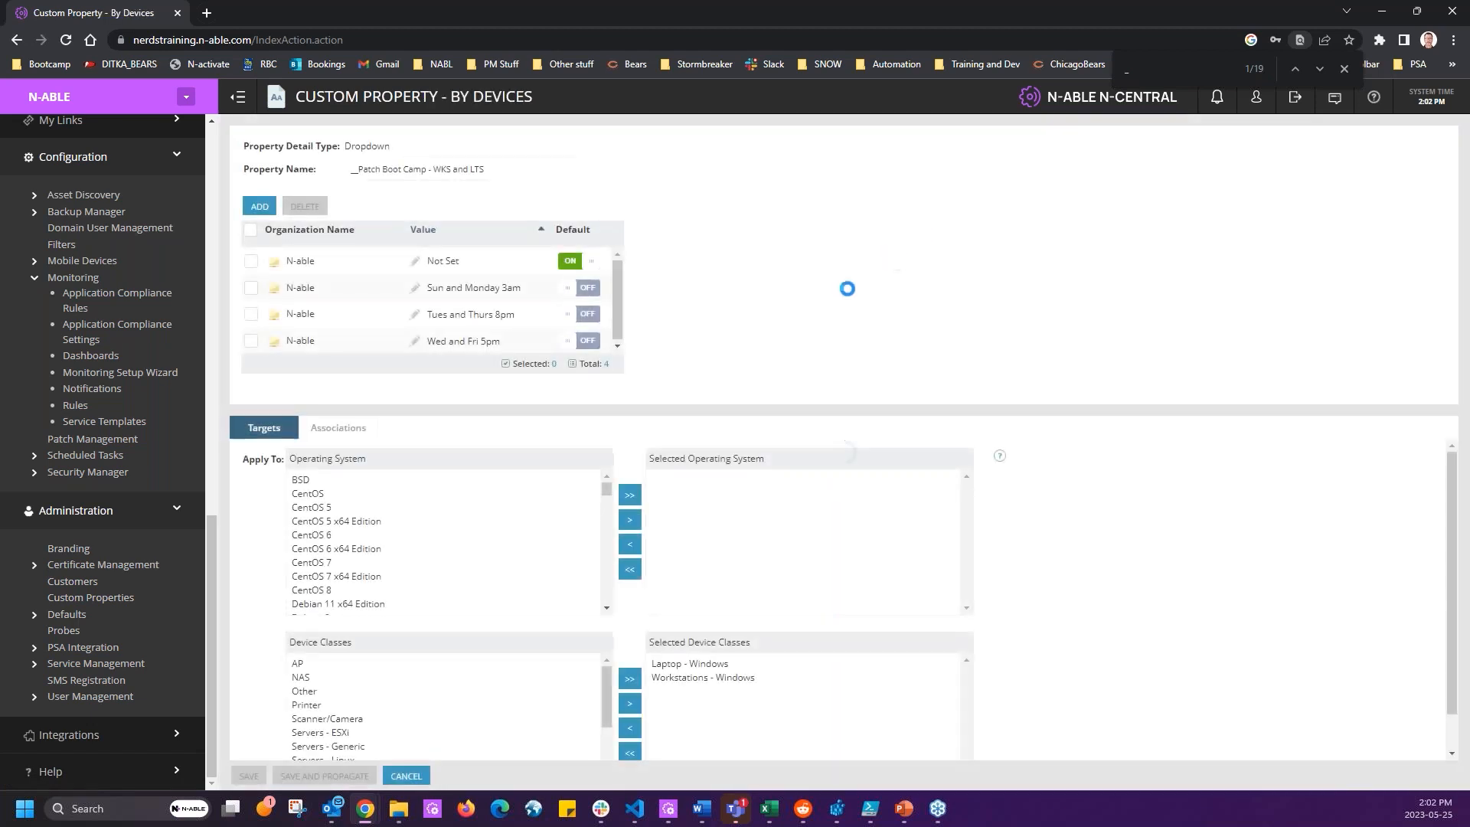
left_click(591, 341)
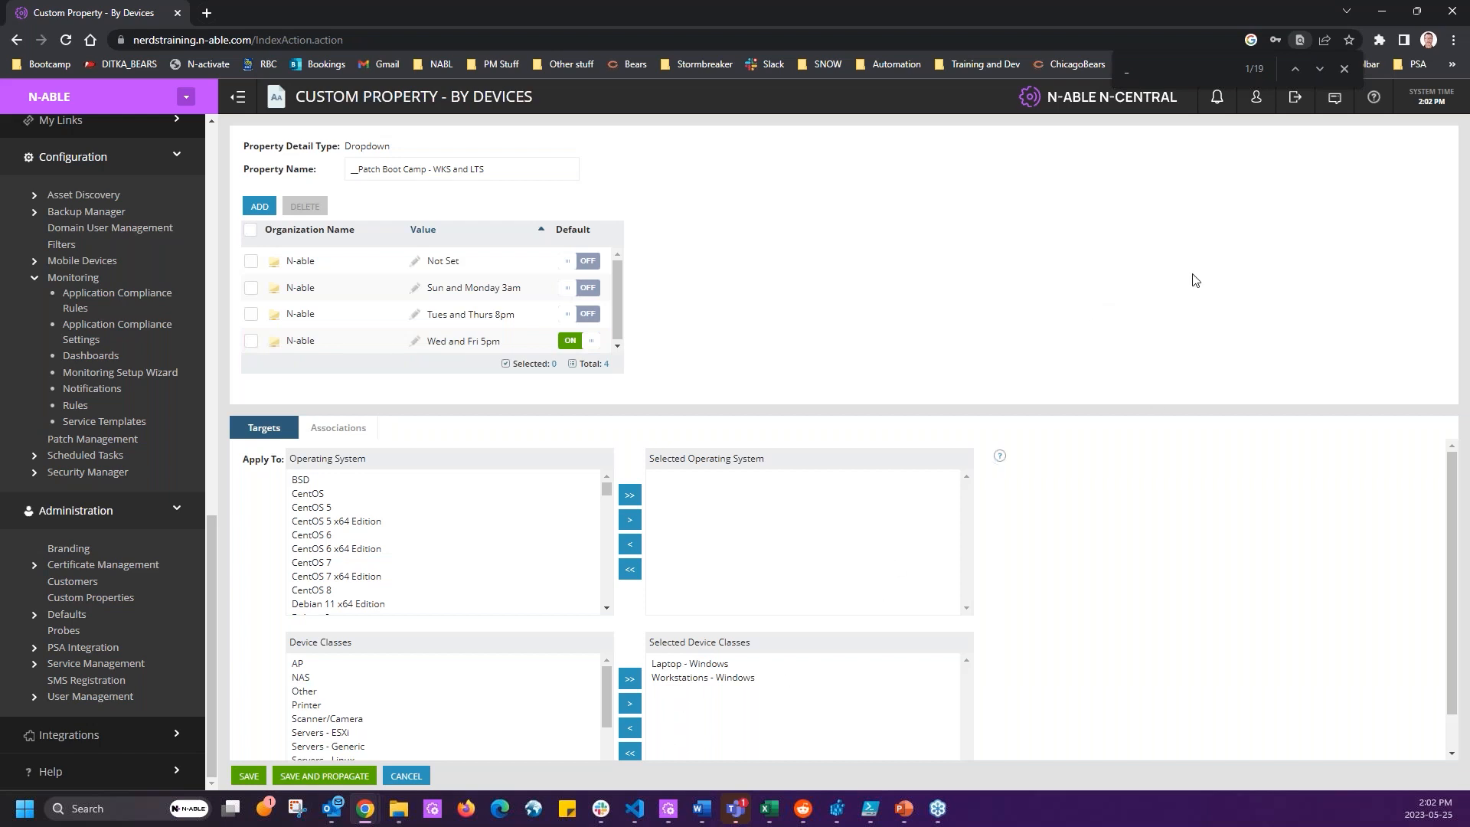
Open the All Devices list and reset its filter to No Filter.
scroll(97, 199, "up", 10)
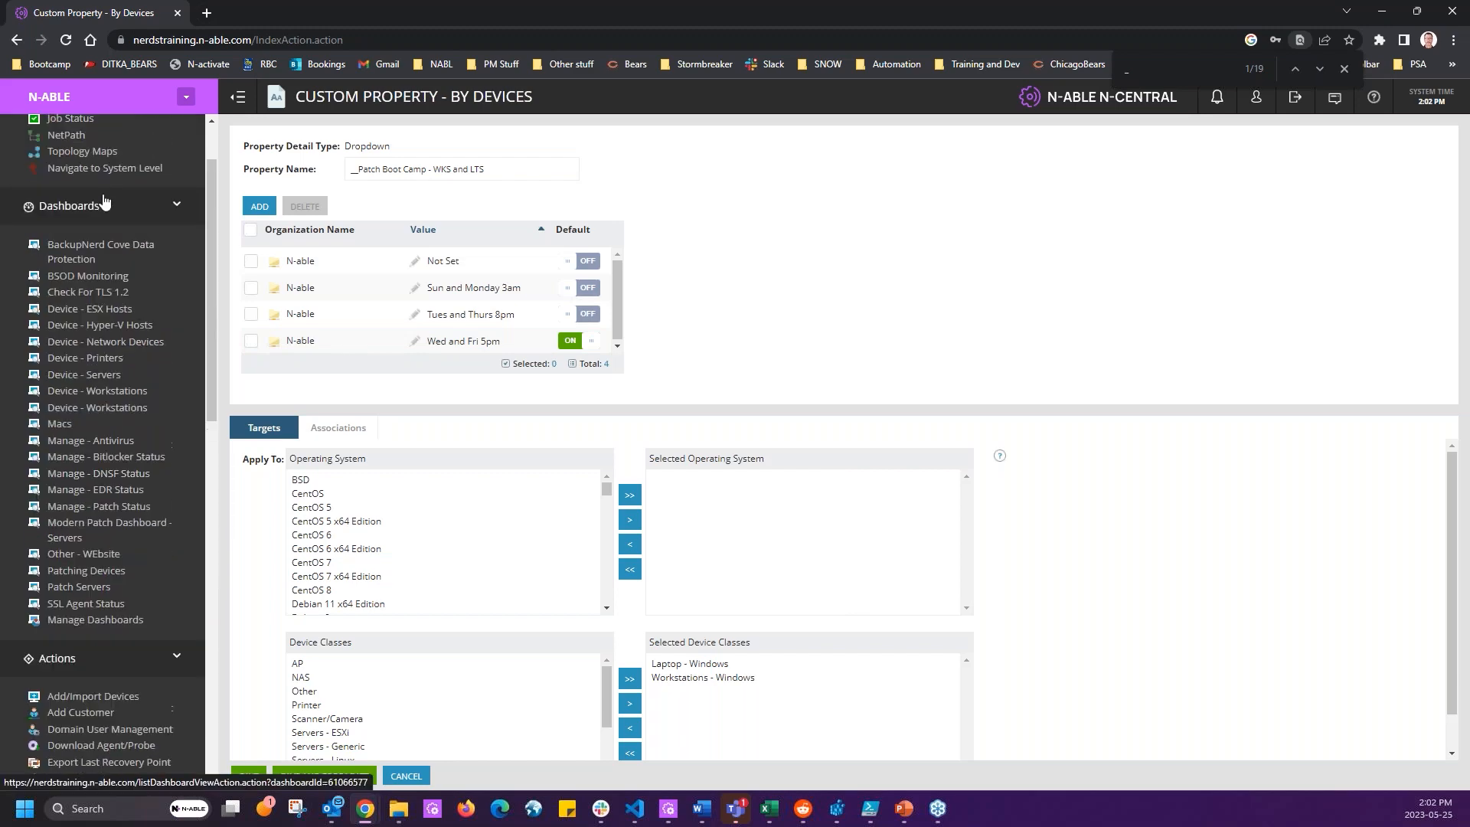
left_click(90, 188)
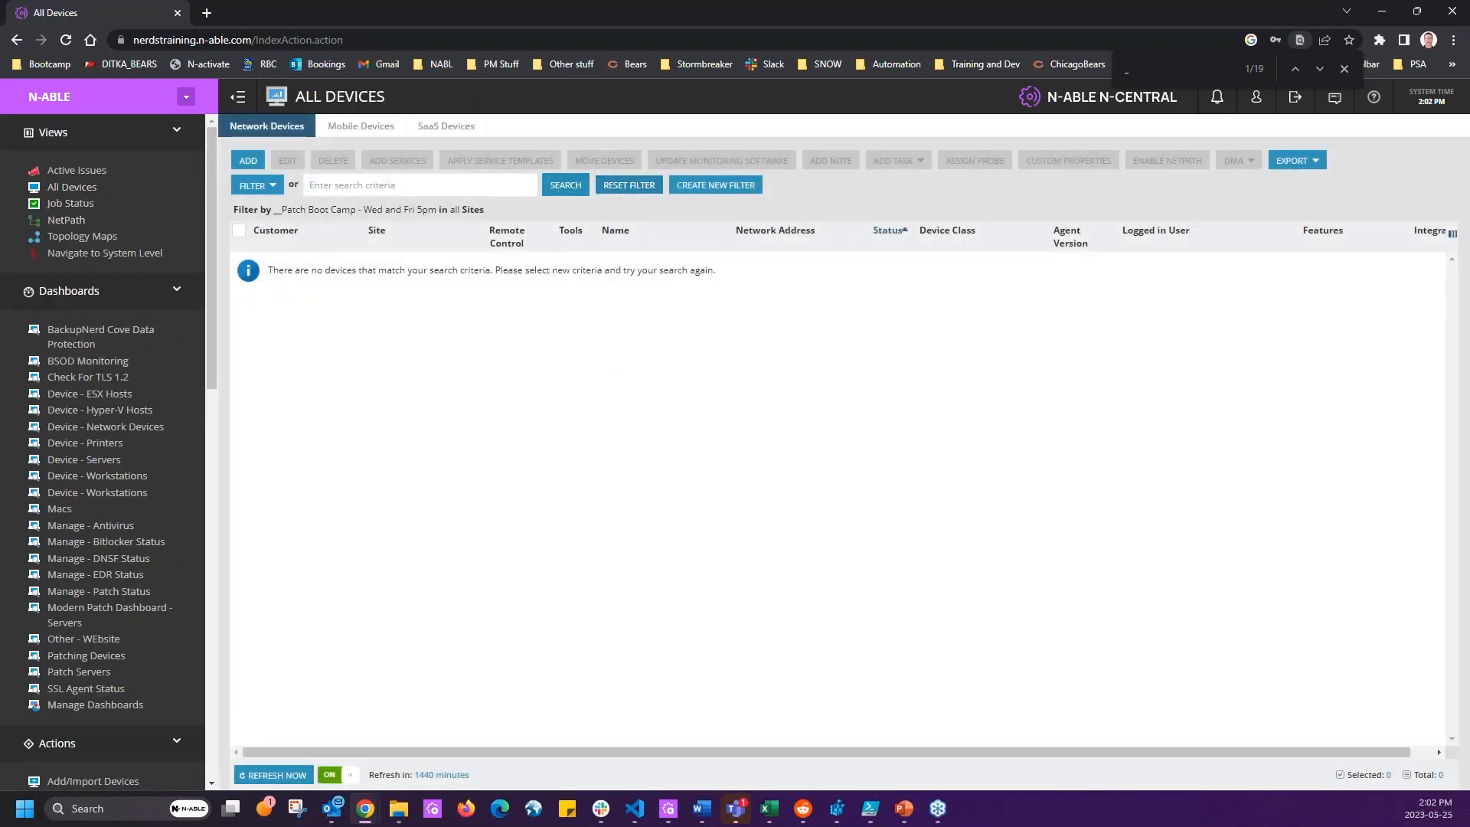
left_click(629, 185)
left_click(257, 185)
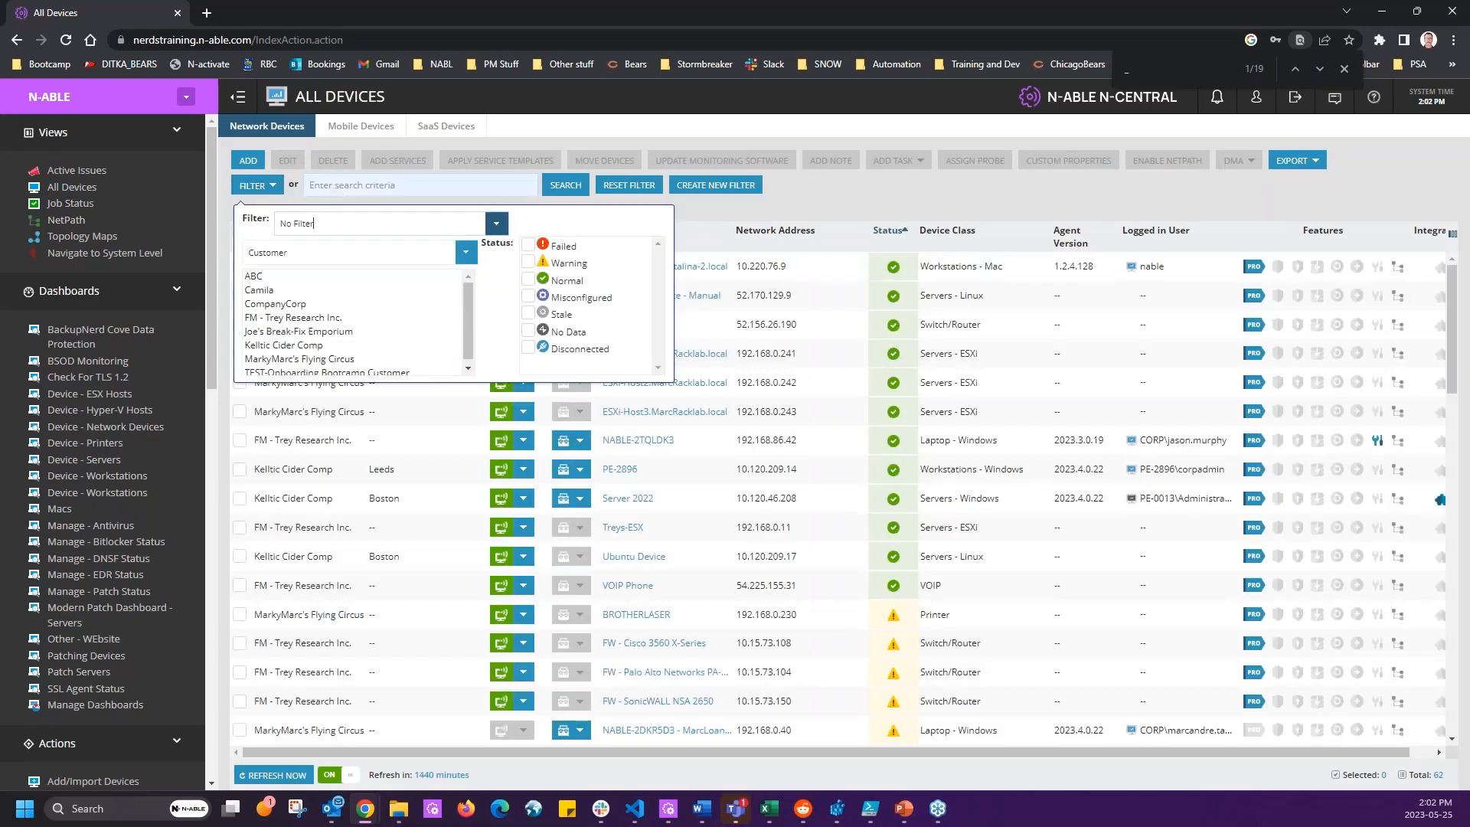
left_click(854, 202)
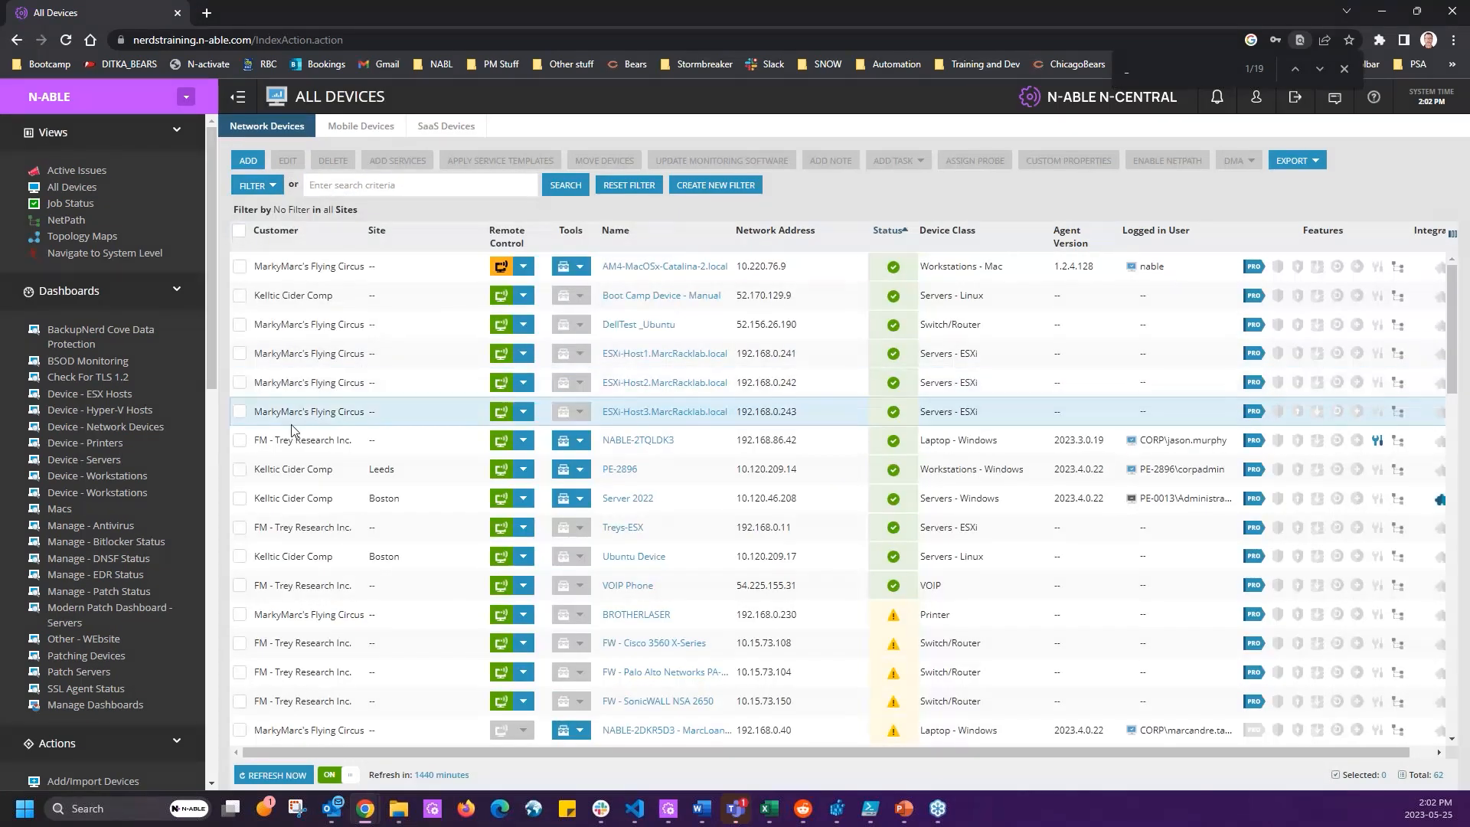
Select the devices Trey-PE-1352, Win10pro-test-marc-hv and Win11pro-test-marc-hv1, checking the maintenance window indicators across the device list.
scroll(252, 459, "down", 3)
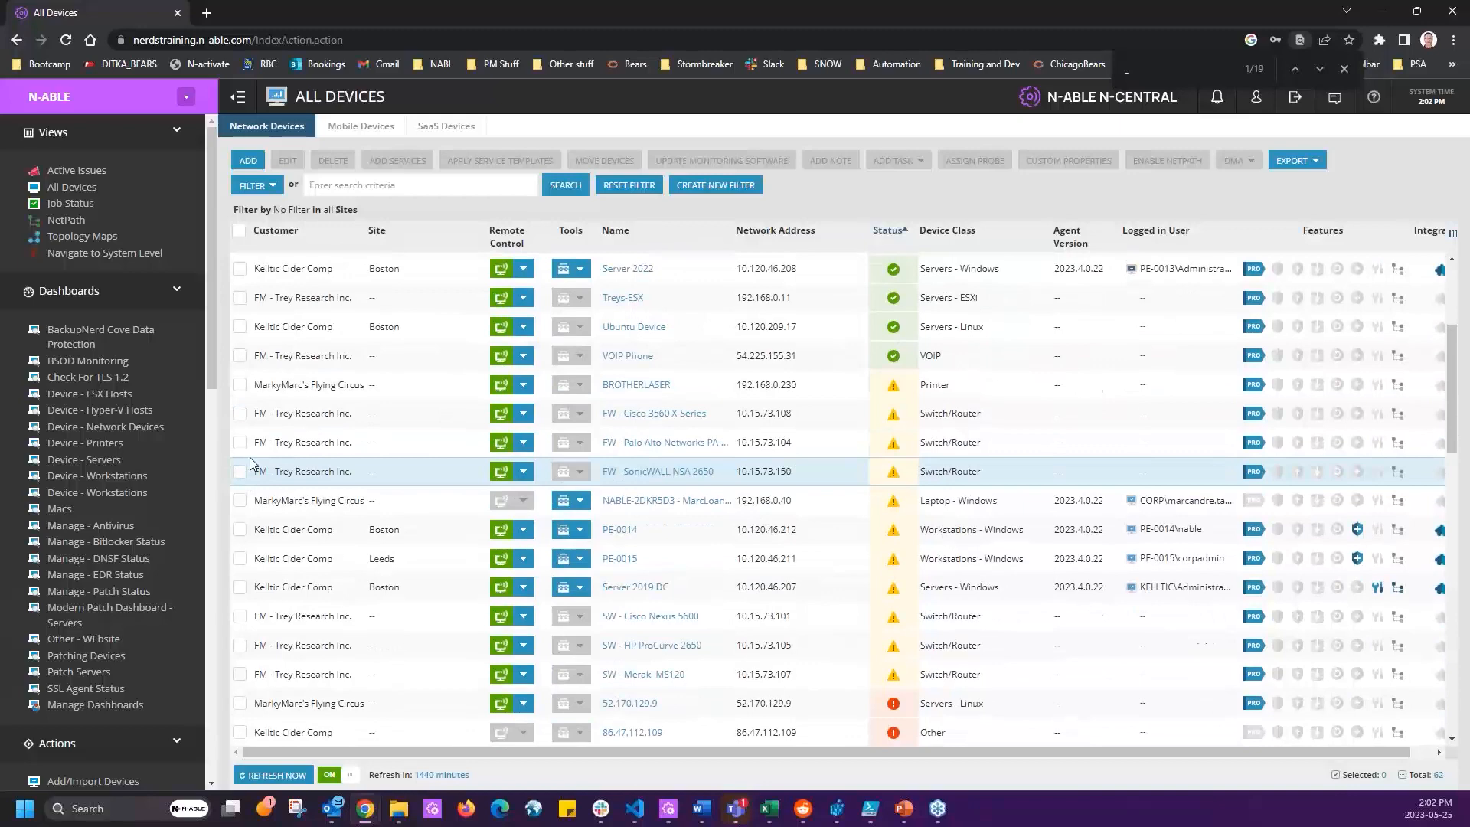
scroll(689, 498, "down", 7)
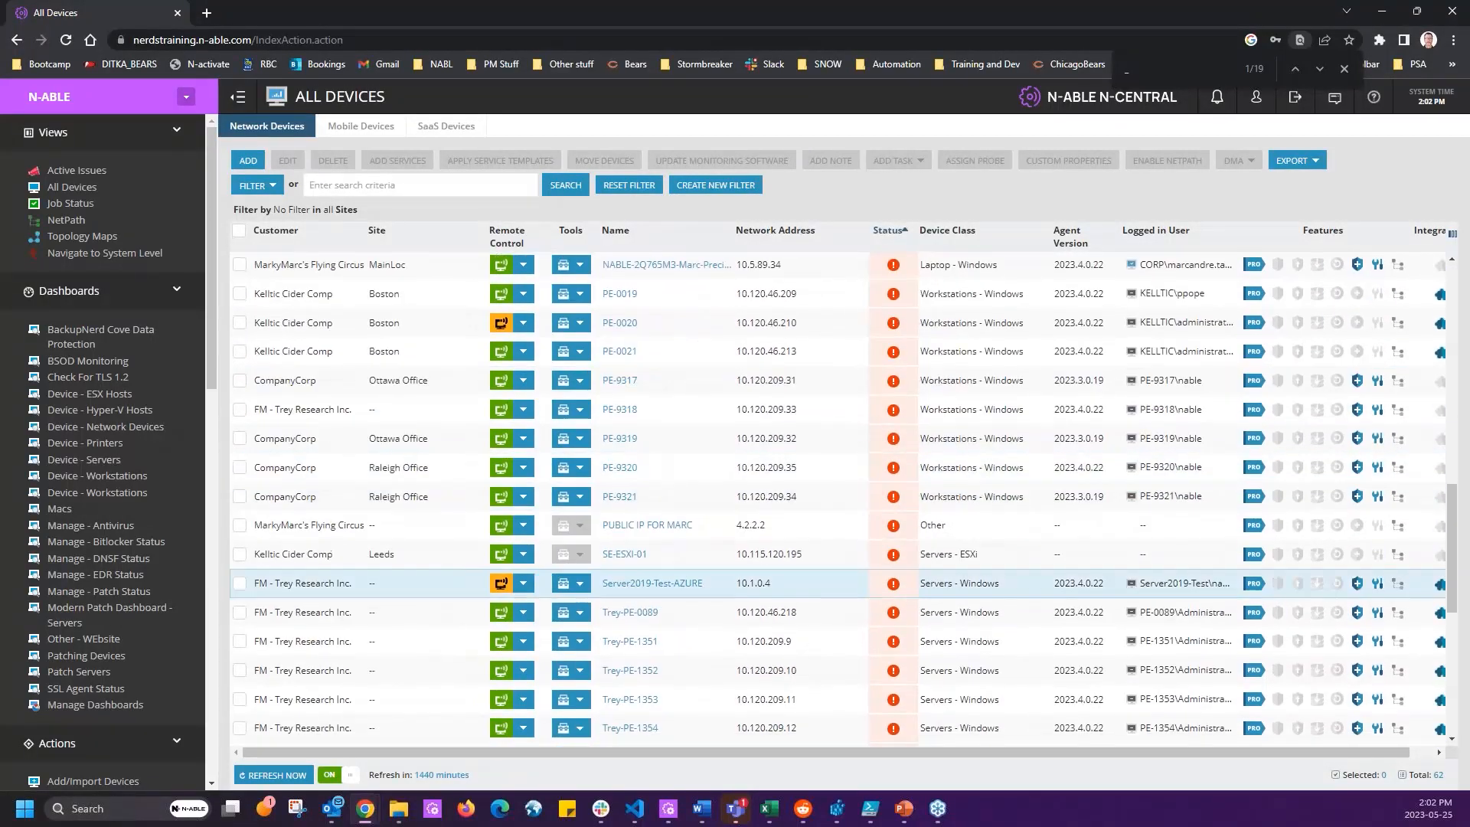
scroll(918, 574, "down", 3)
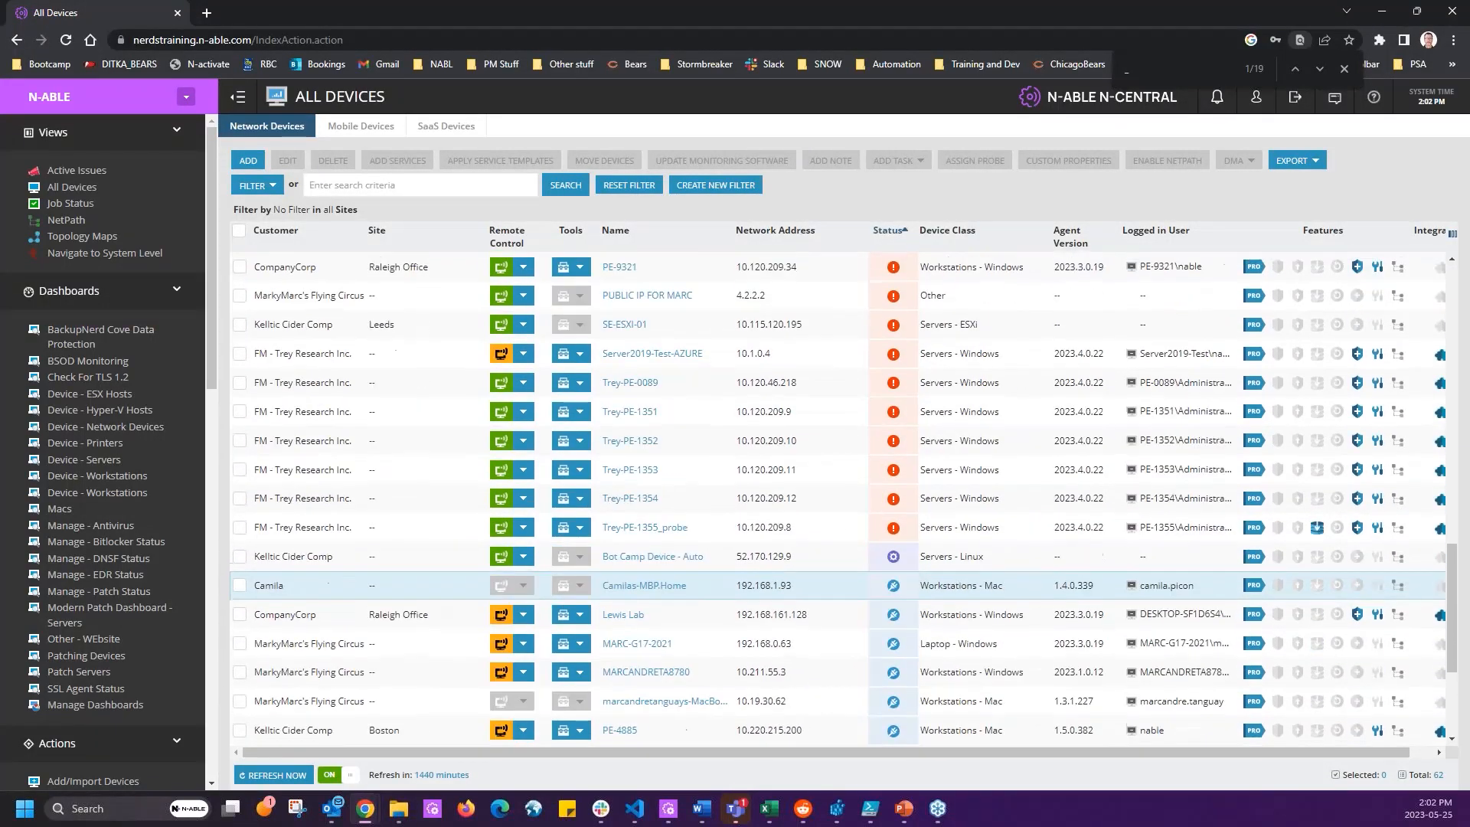
left_click(240, 441)
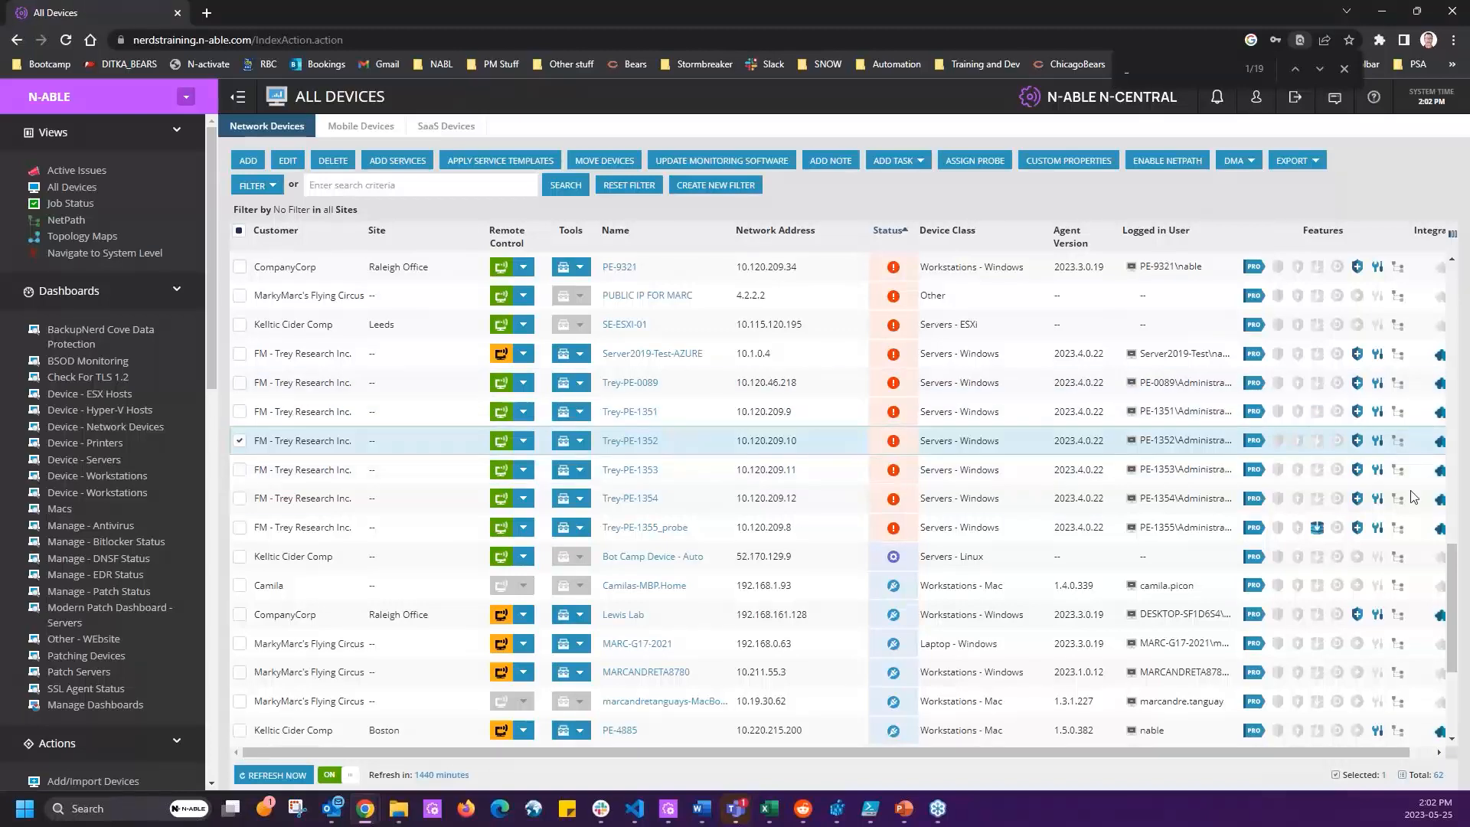
scroll(1363, 490, "up", 5)
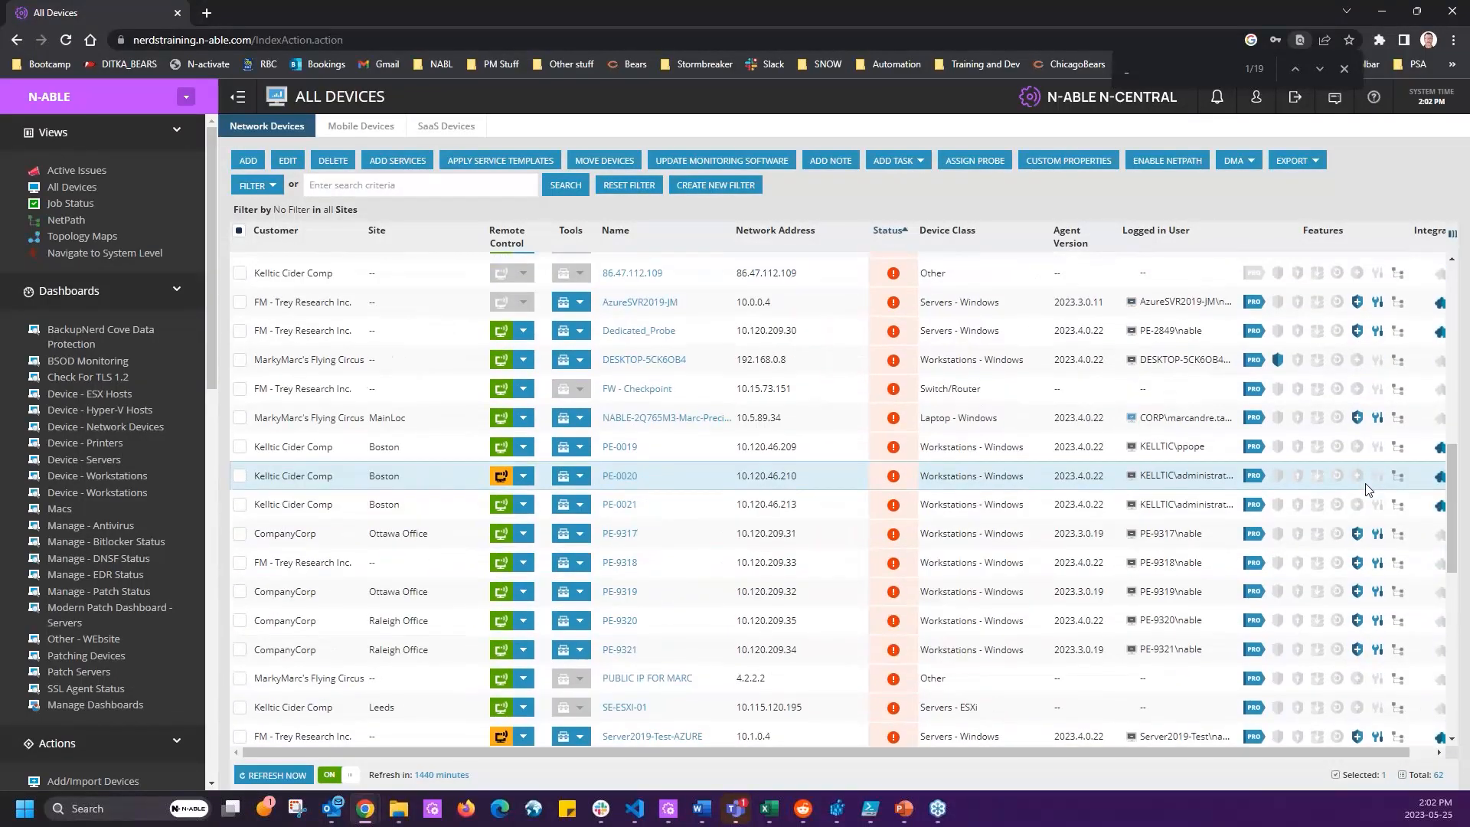
scroll(1370, 490, "up", 4)
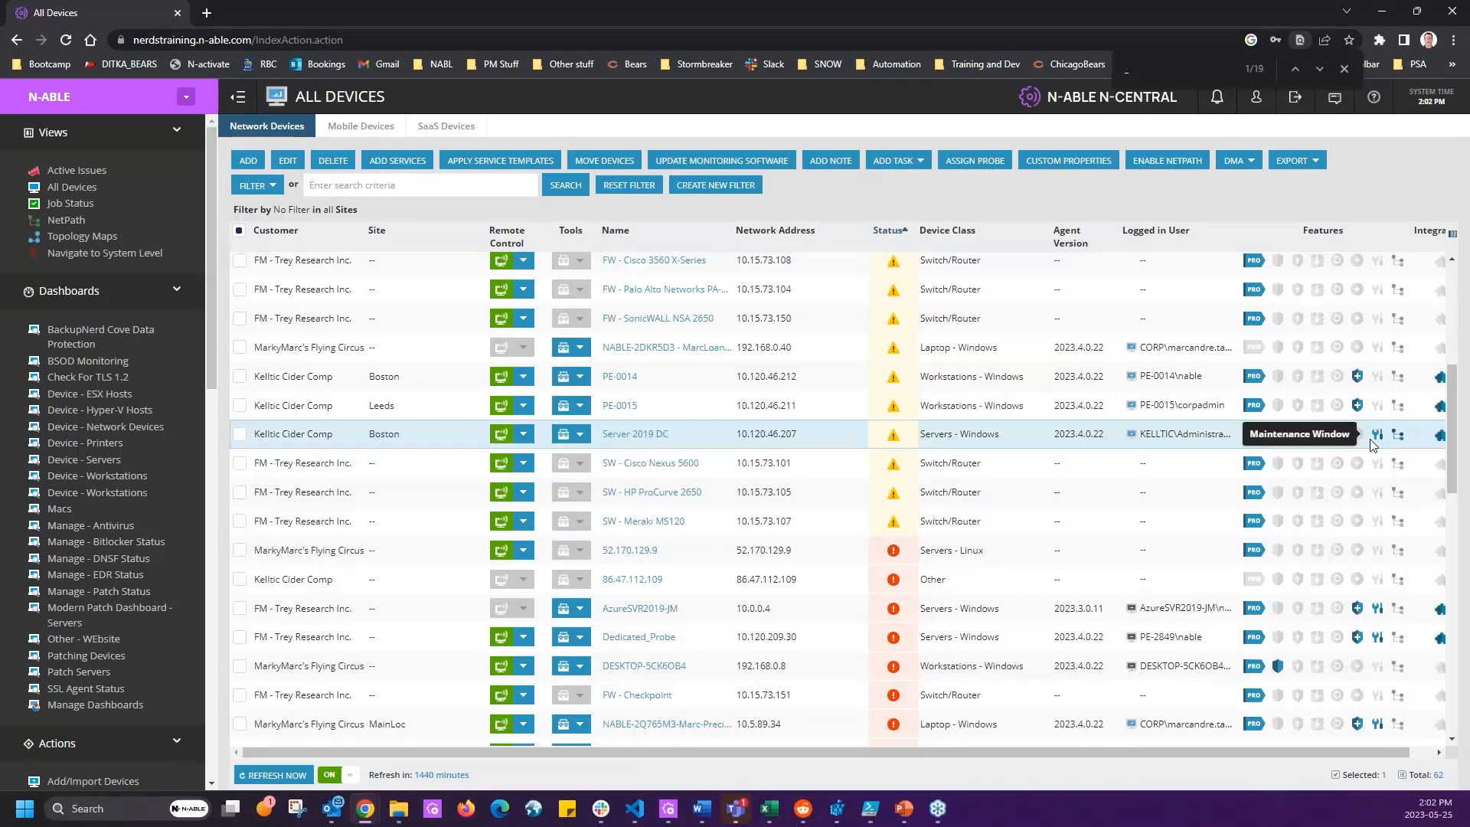
scroll(1371, 443, "up", 5)
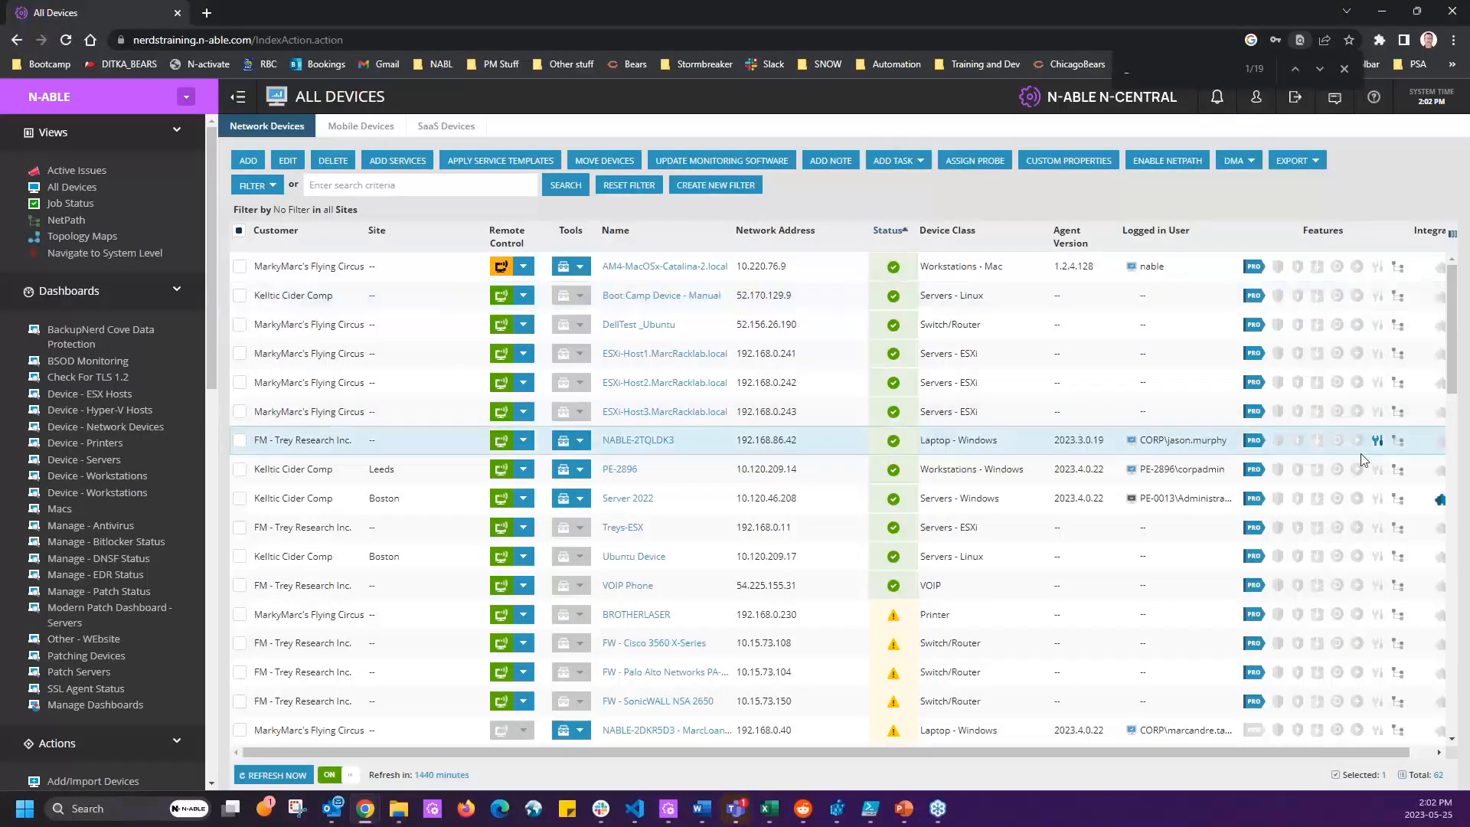
scroll(1361, 453, "down", 15)
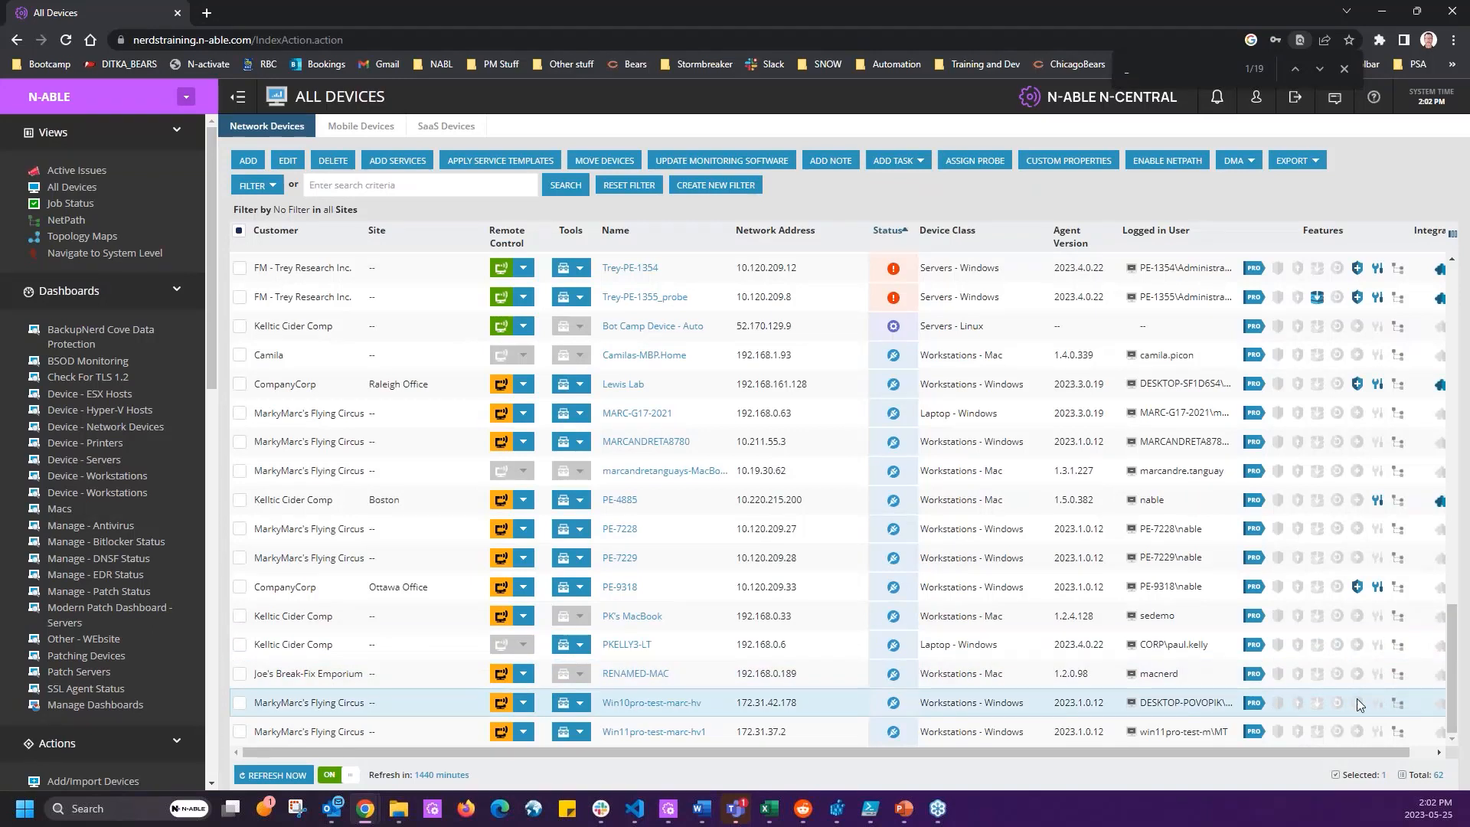
left_click(239, 702)
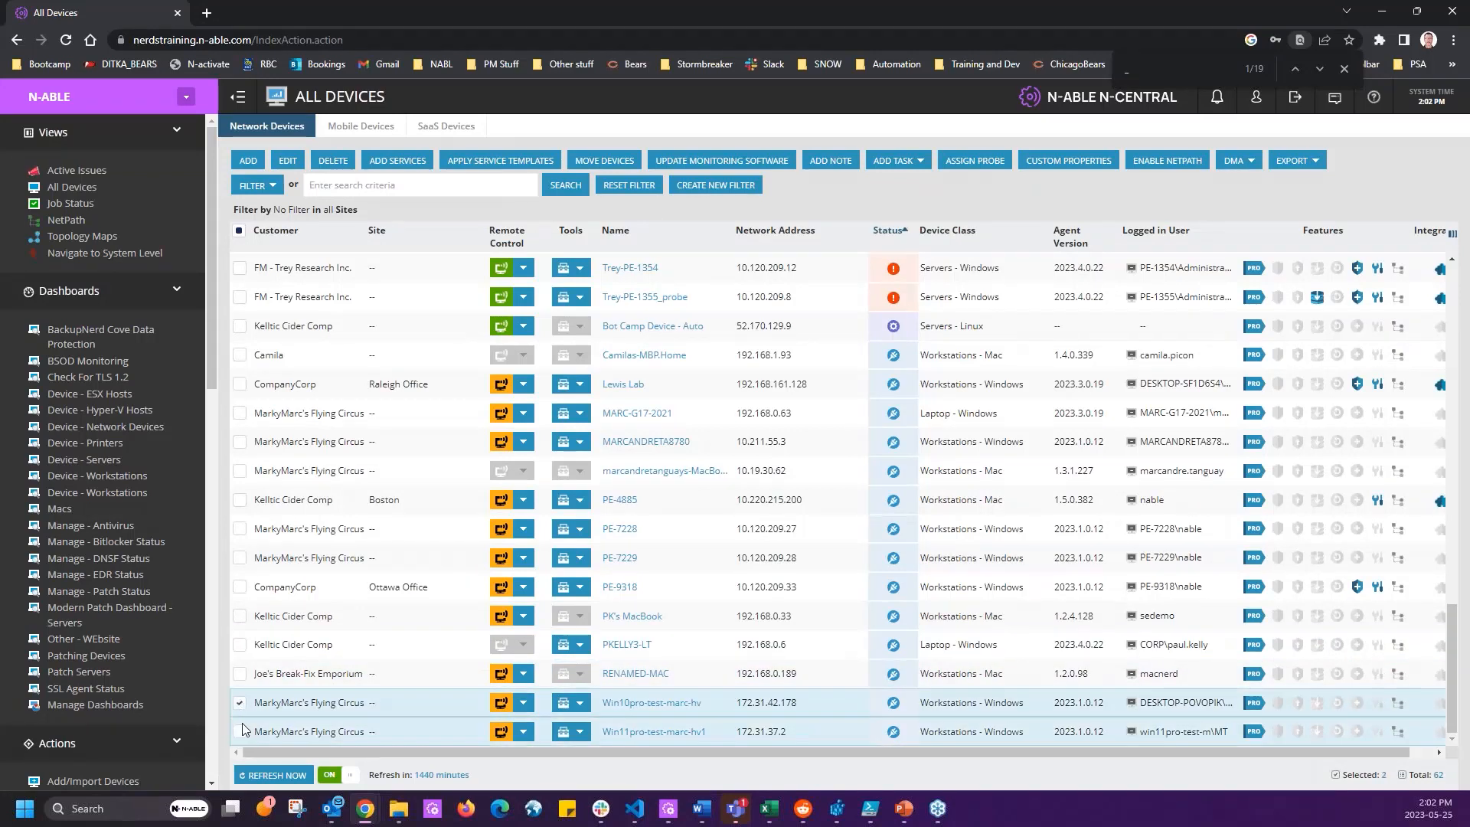
left_click(239, 731)
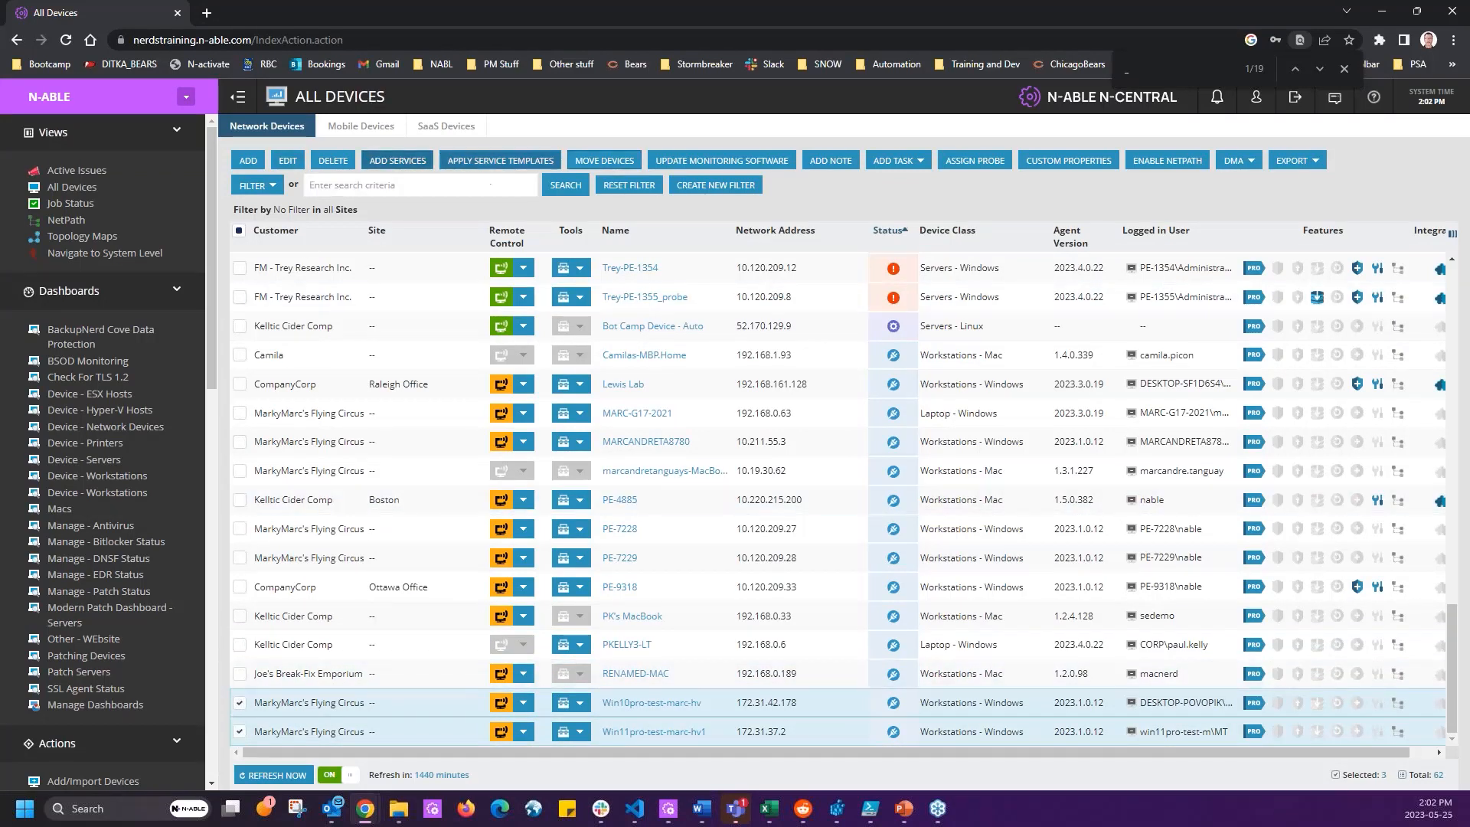
Try the values Sun and Monday 3am, Tues and Thurs 8pm, and Wed and Fri 5pm for the selected devices' __Patch Boot Camp property.
left_click(1082, 163)
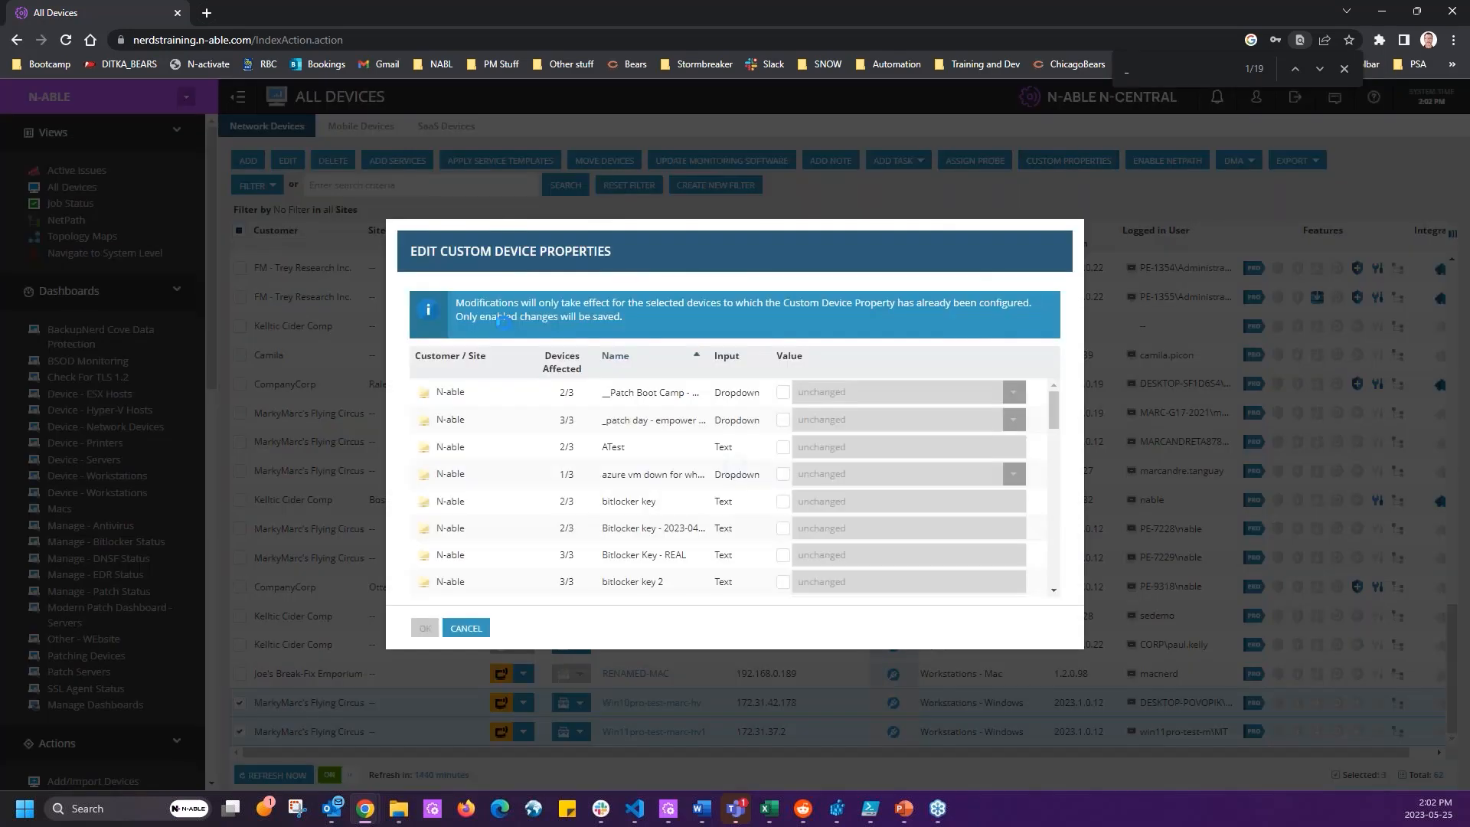
left_click(781, 395)
left_click(1012, 392)
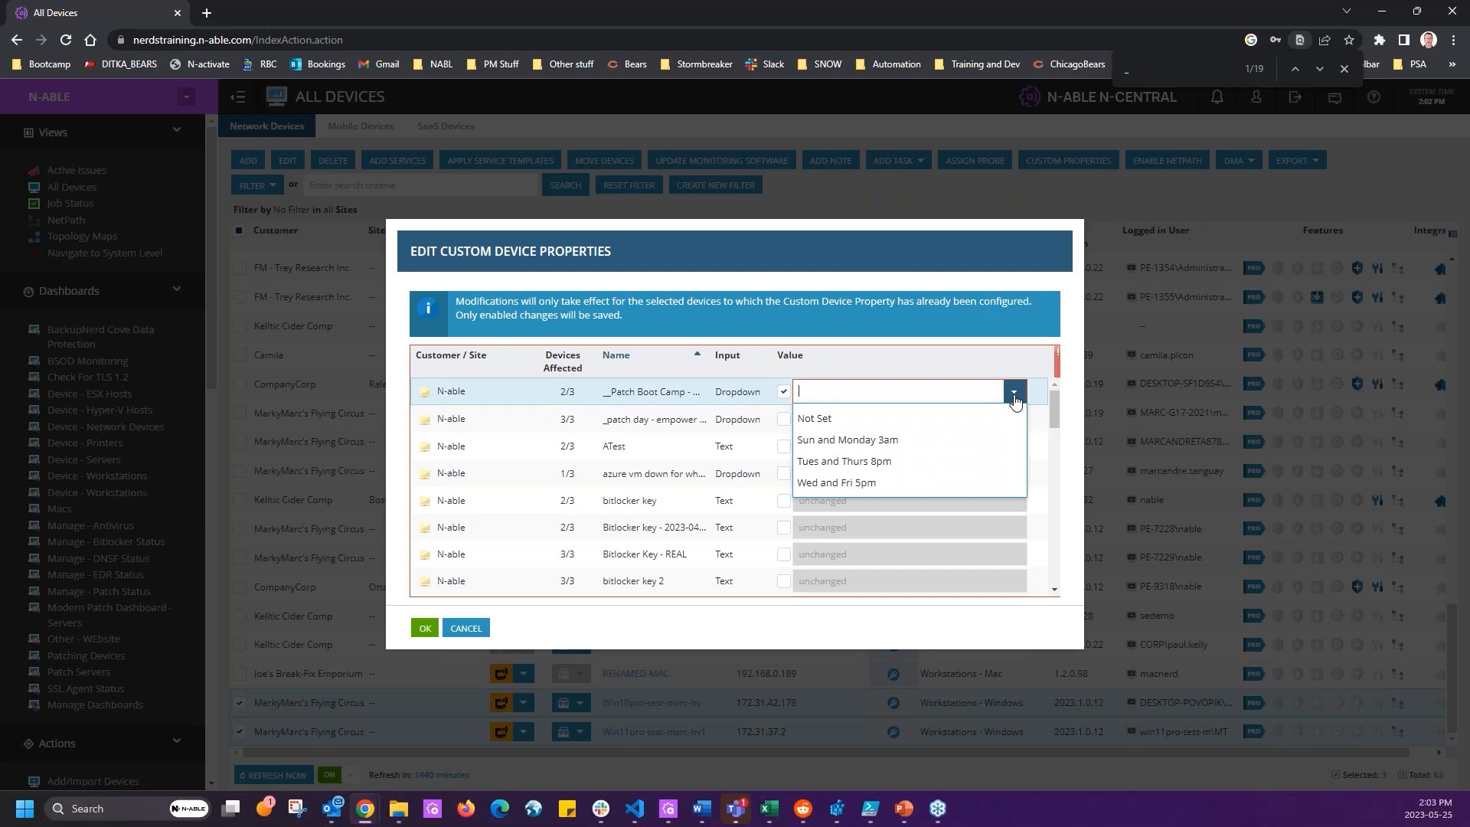
left_click(921, 438)
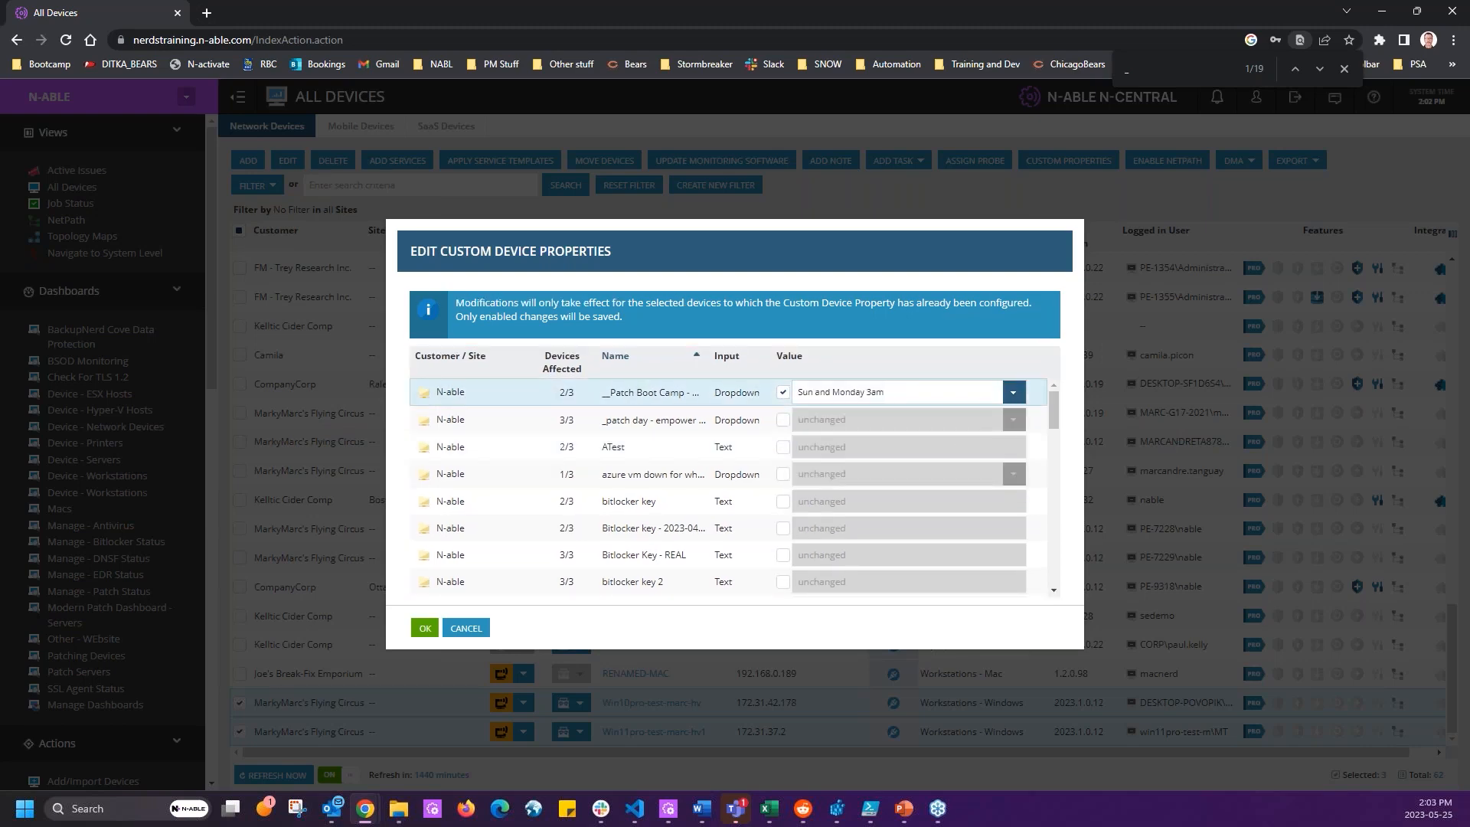
left_click(1013, 392)
left_click(921, 457)
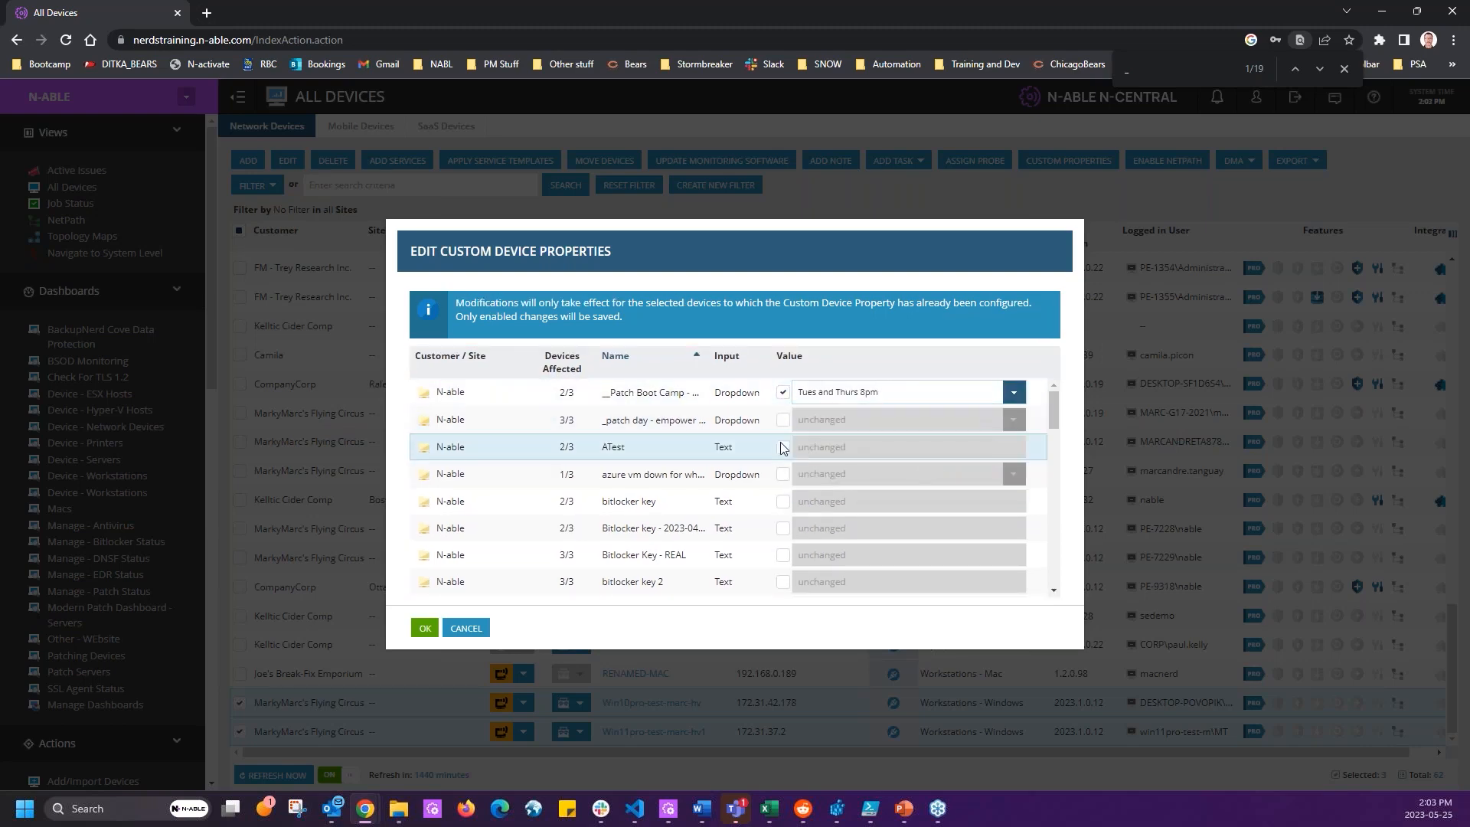
left_click(1013, 392)
left_click(873, 481)
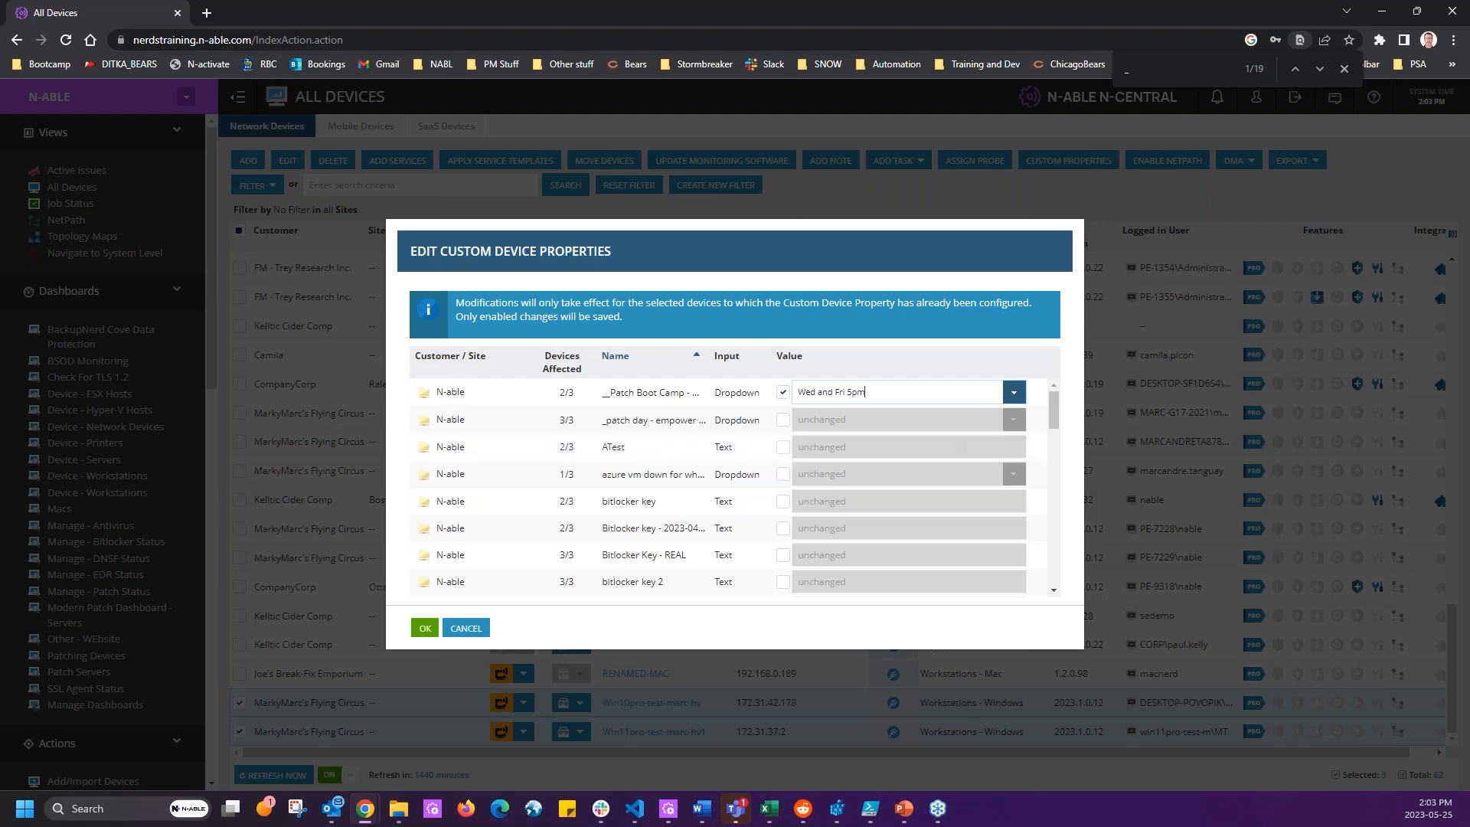
left_click(454, 629)
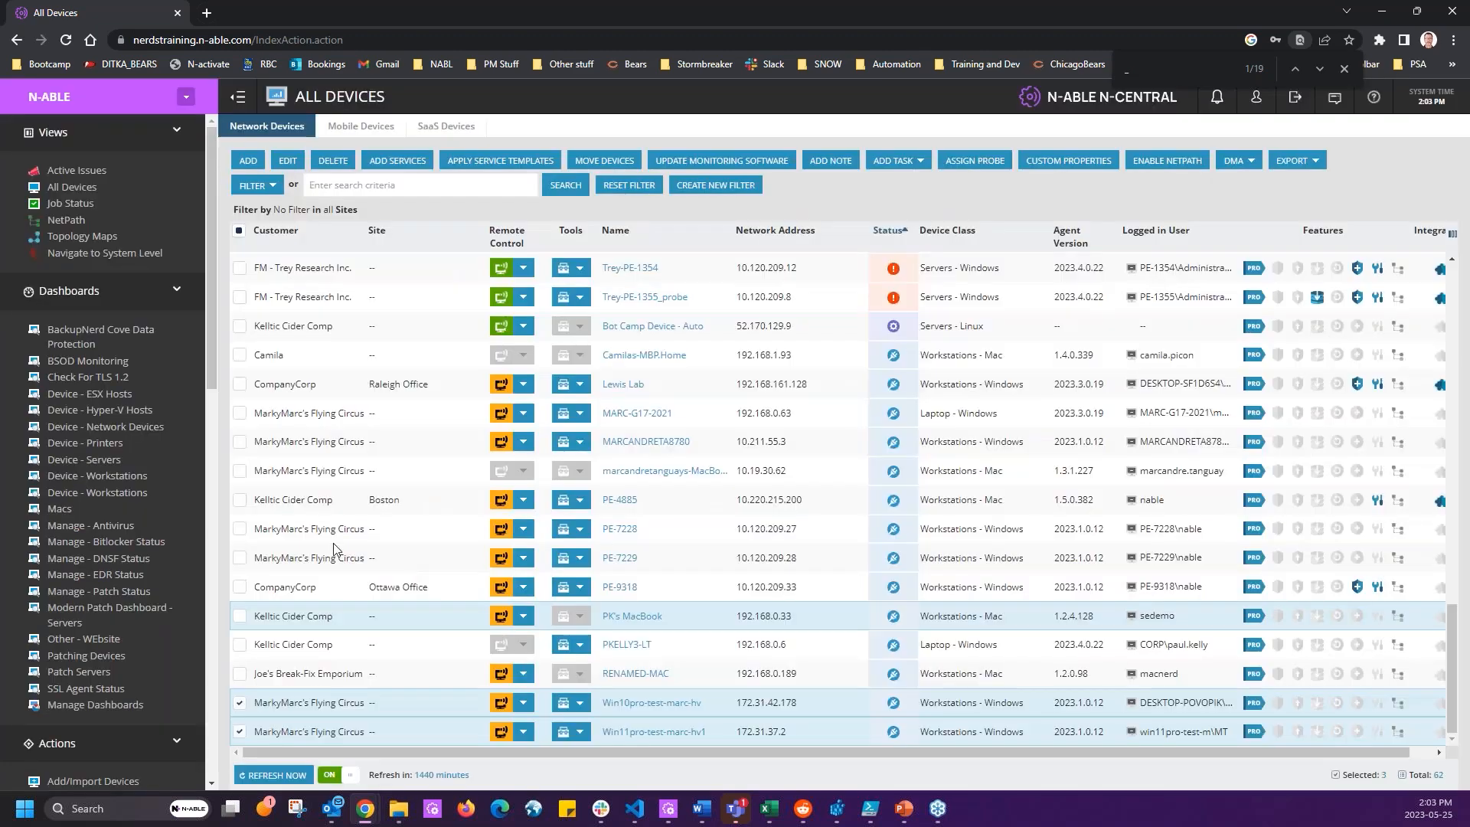
Open the custom properties list, start a dropdown-type property for devices and add an empty dropdown option.
scroll(84, 536, "down", 5)
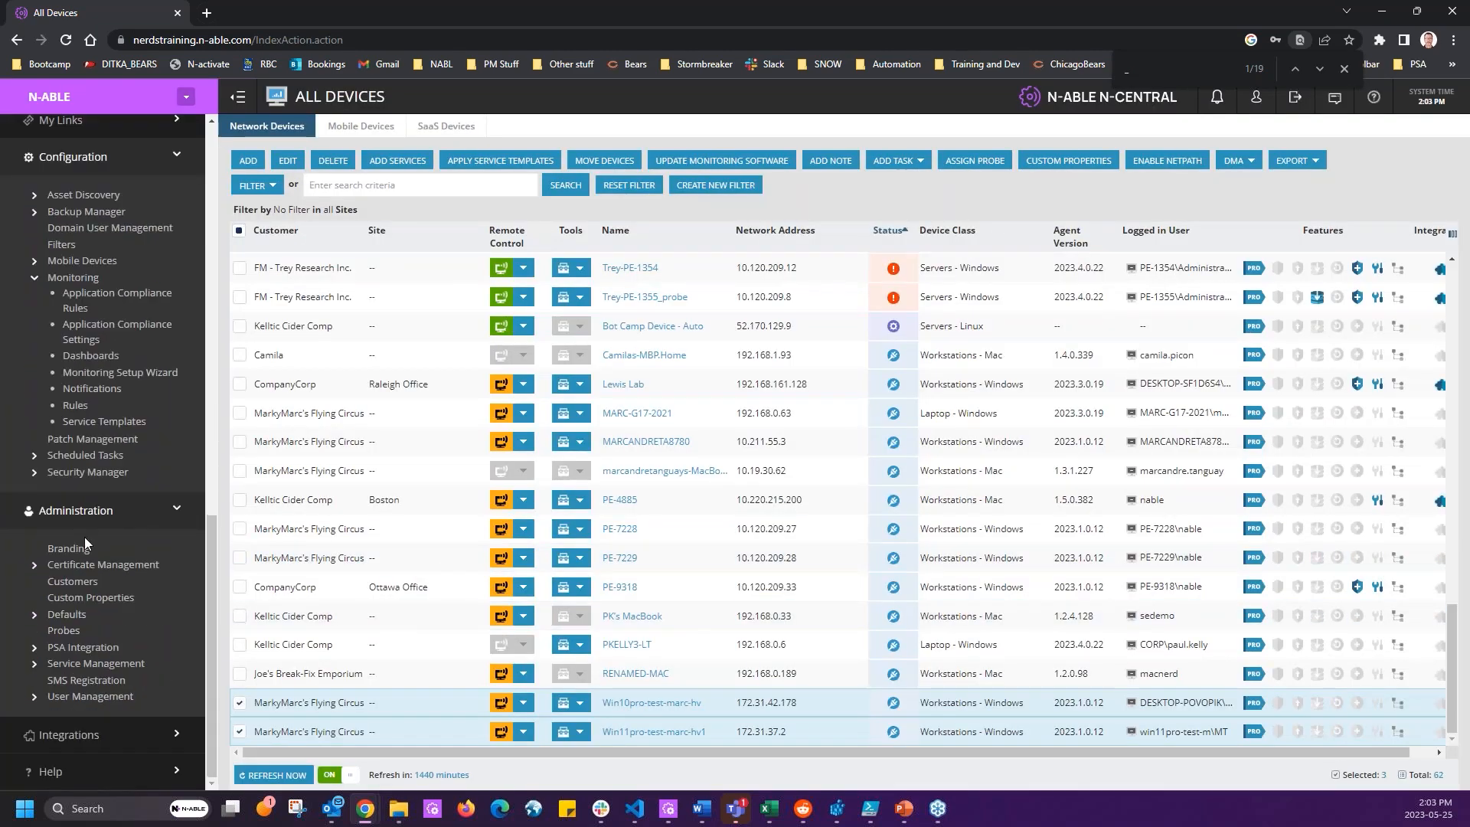
left_click(90, 598)
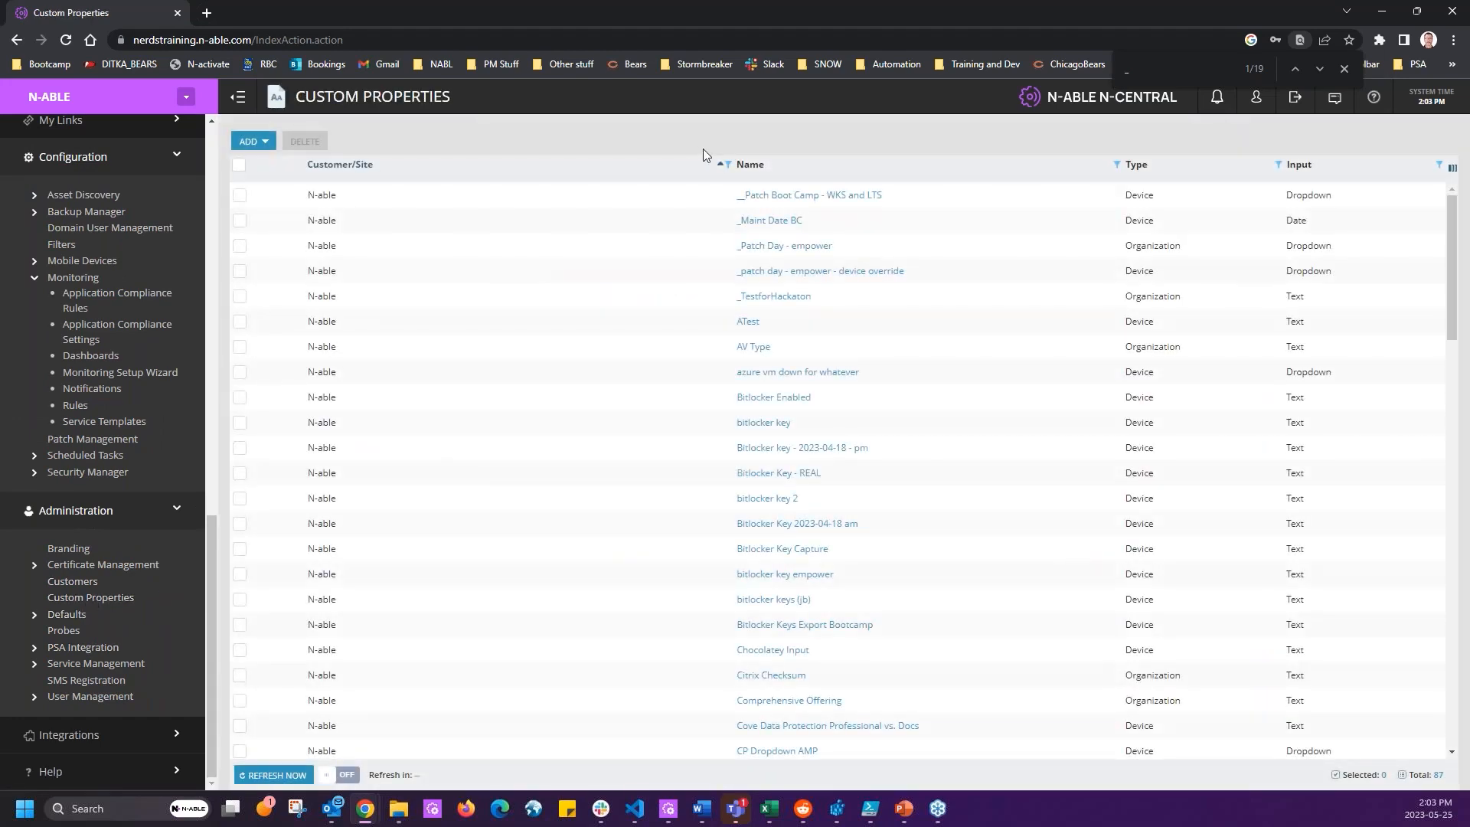
left_click(252, 141)
mouse_move(299, 167)
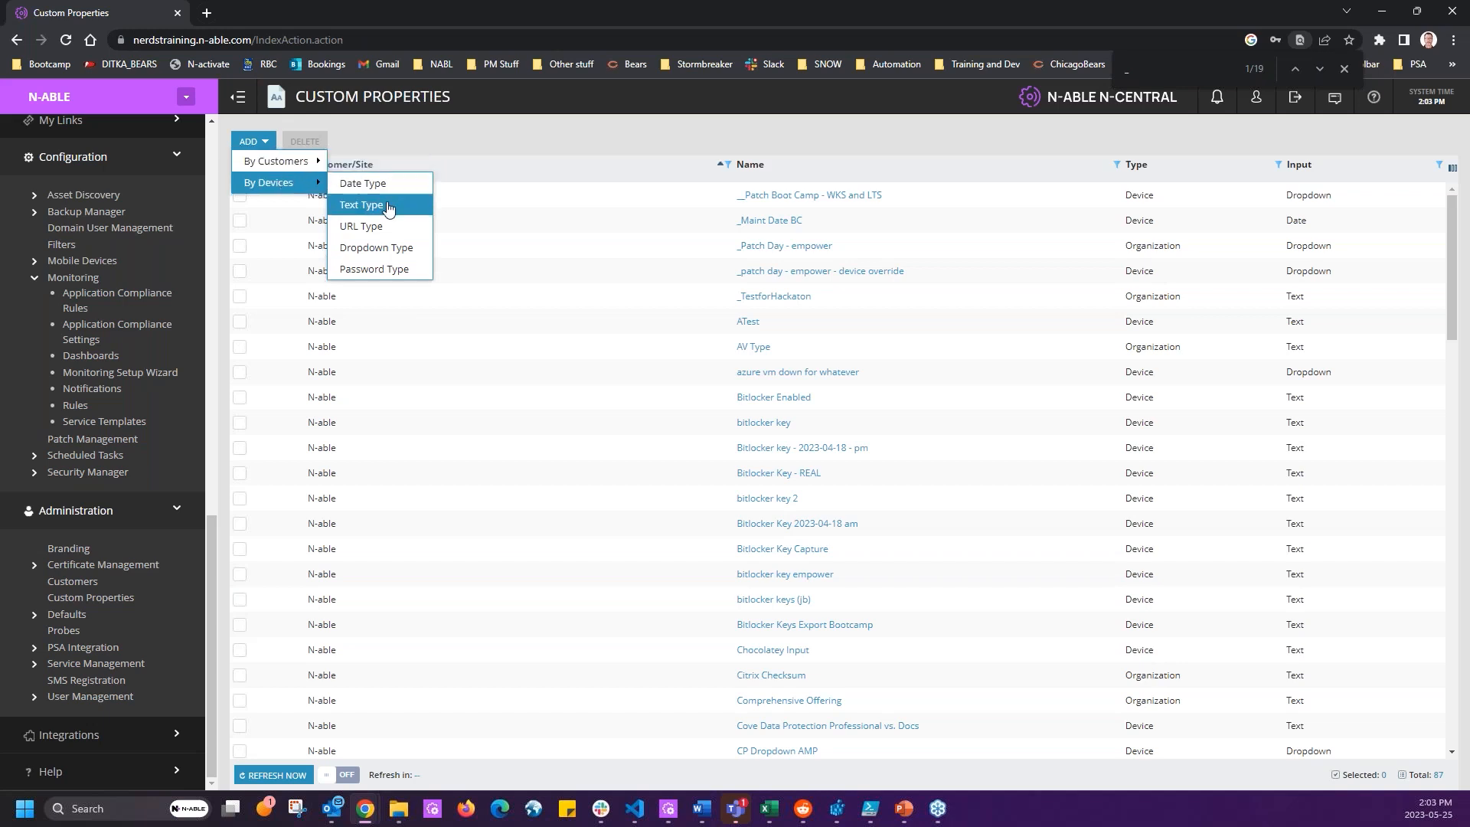
left_click(366, 252)
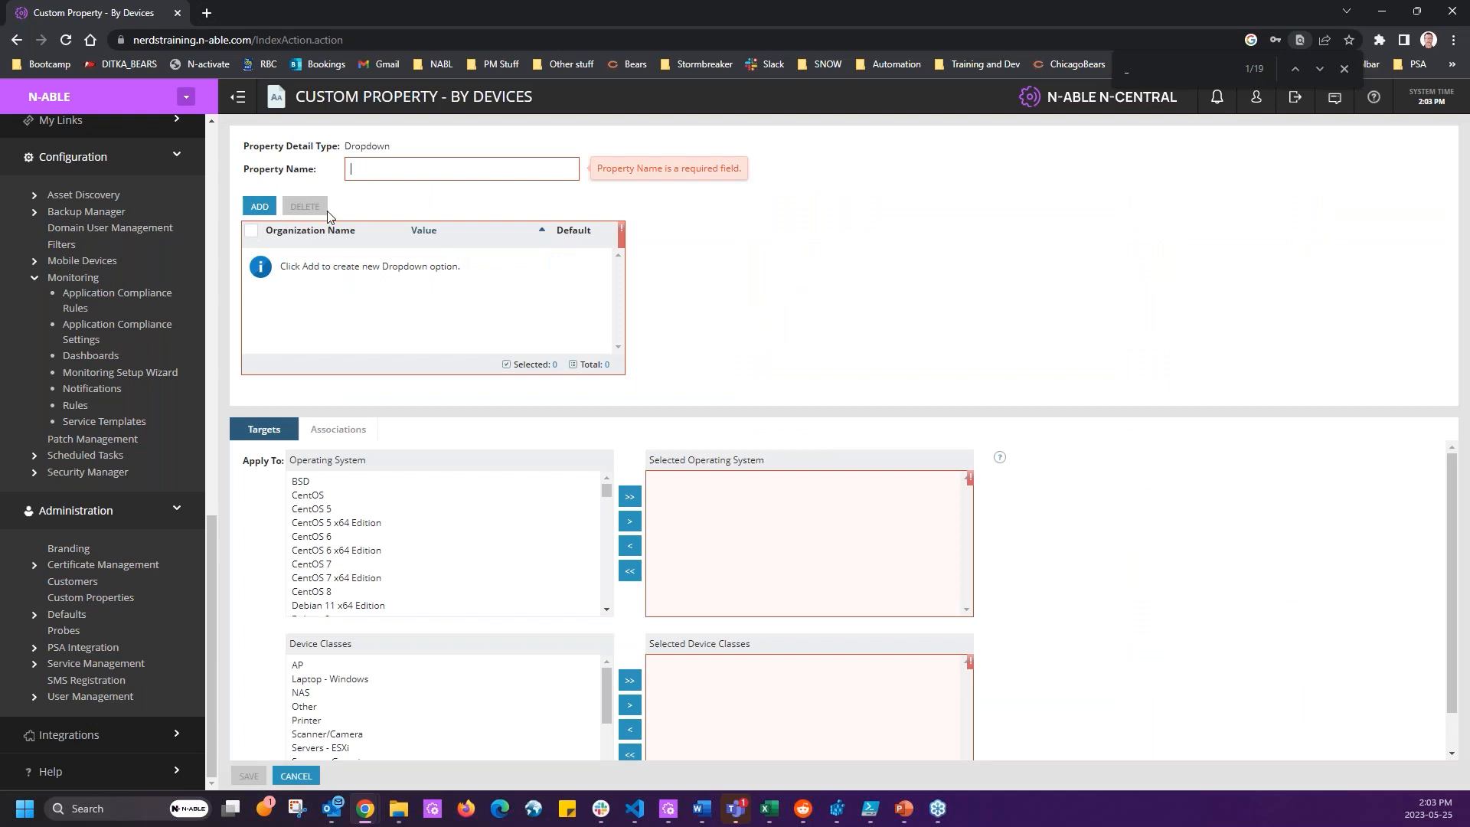
left_click(260, 206)
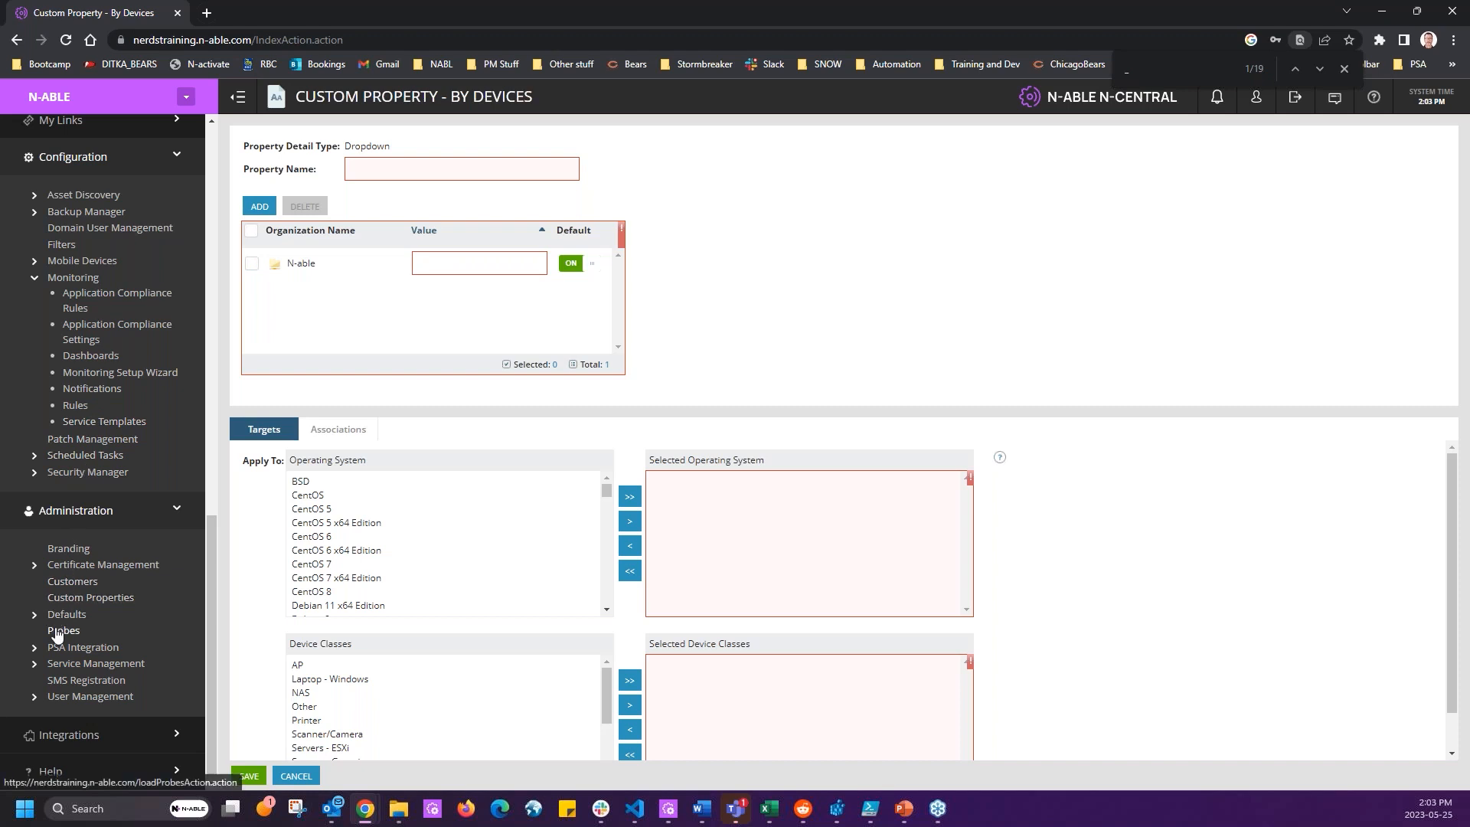
Try creating a text-type device custom property named Patch Reboot by Day of the week with Wednesday as default text, and cancel it.
left_click(73, 598)
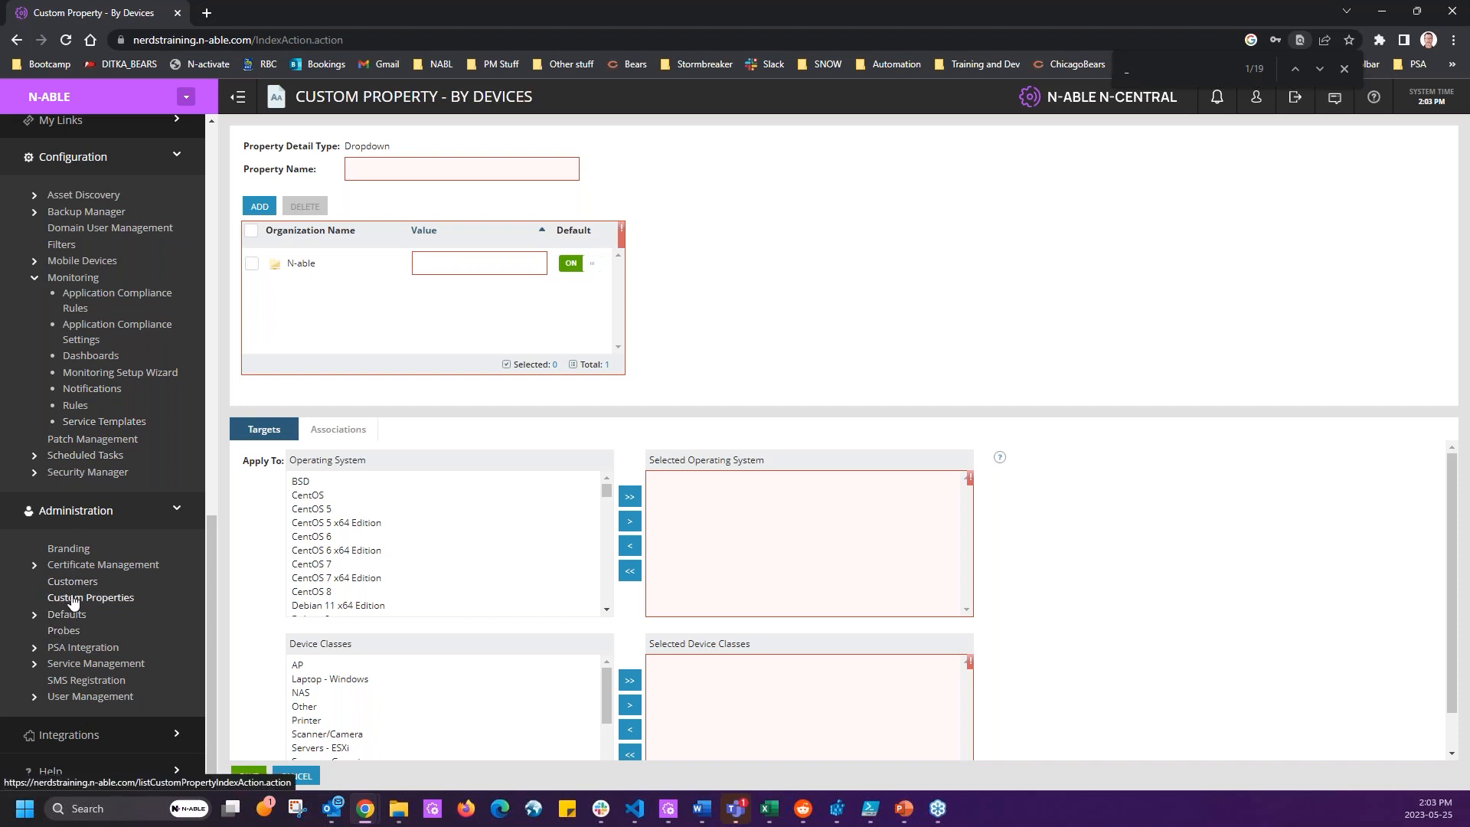
left_click(251, 141)
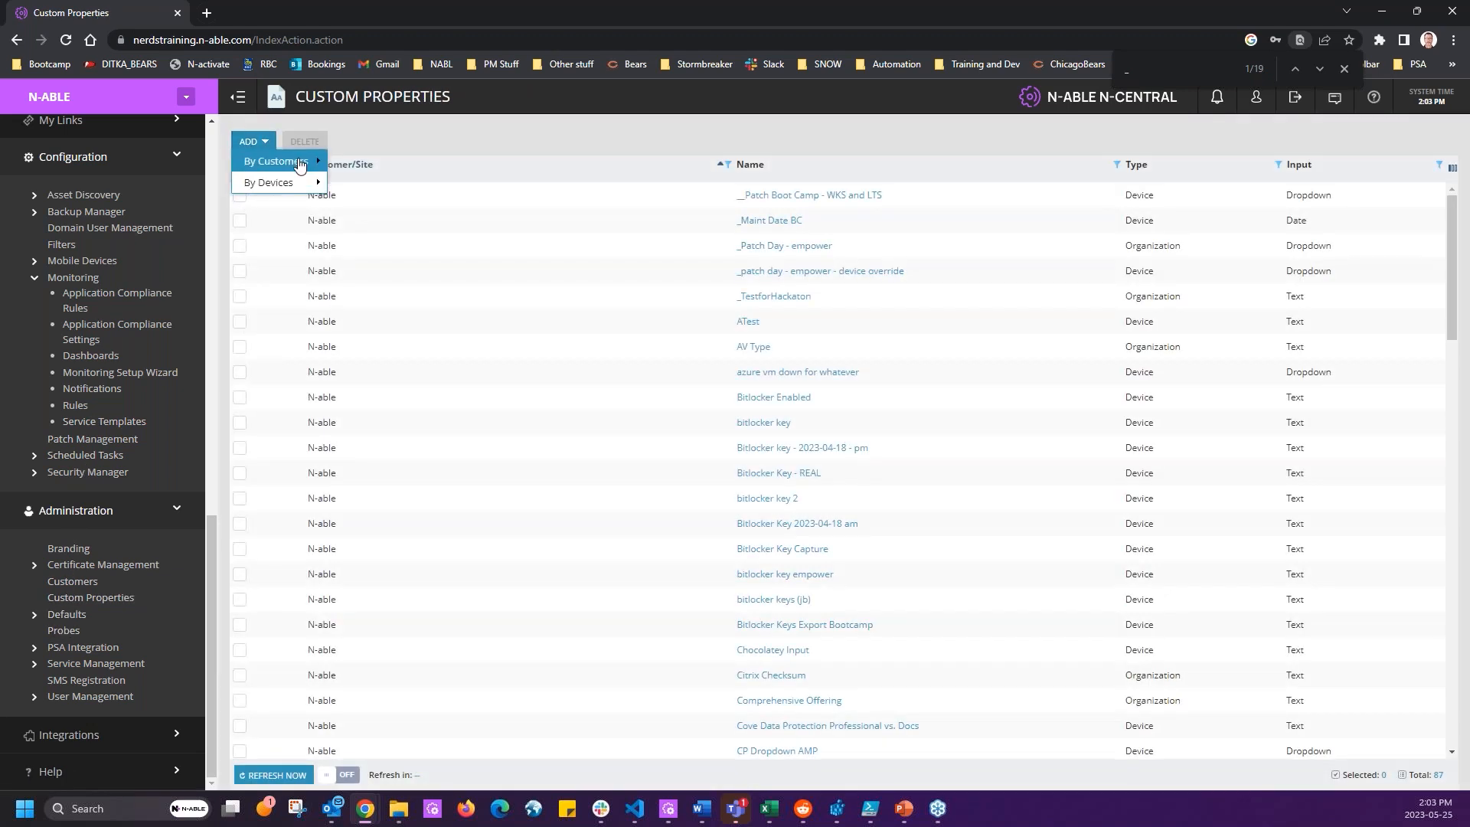
mouse_move(287, 184)
left_click(372, 203)
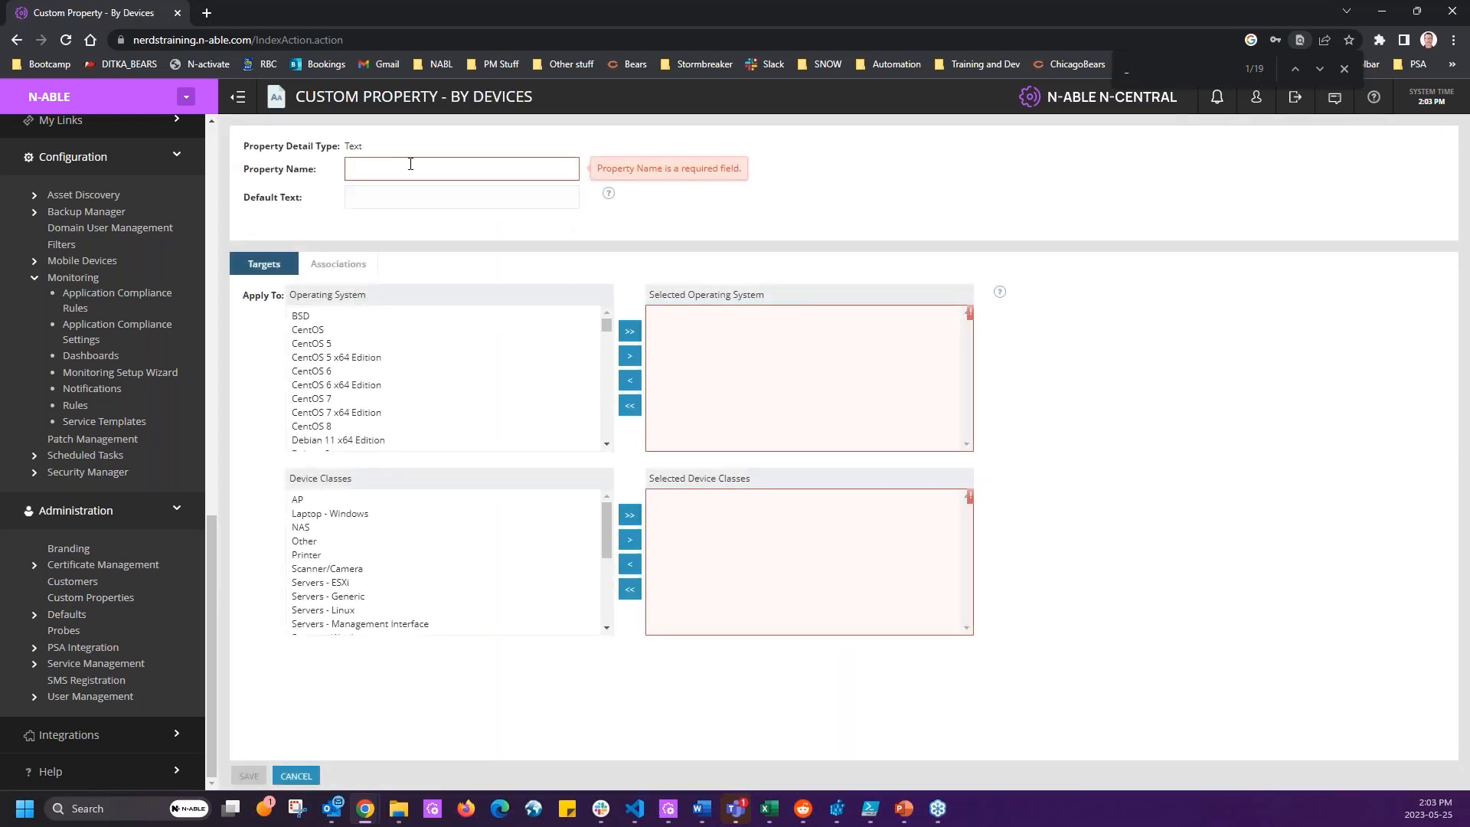
left_click(410, 170)
type("Wed")
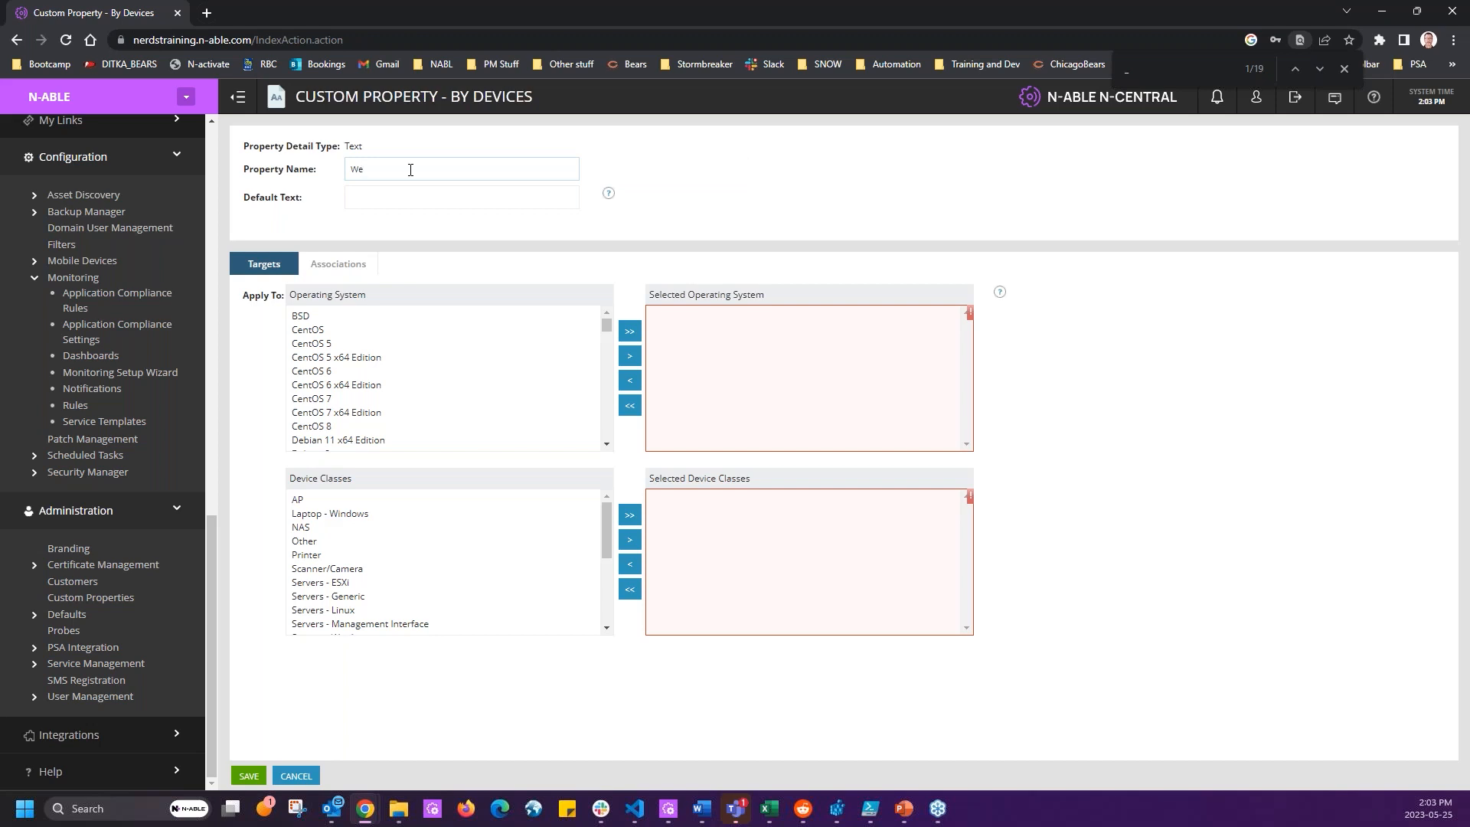
key("BackSpace")
key("BackSpace")
type("Pa")
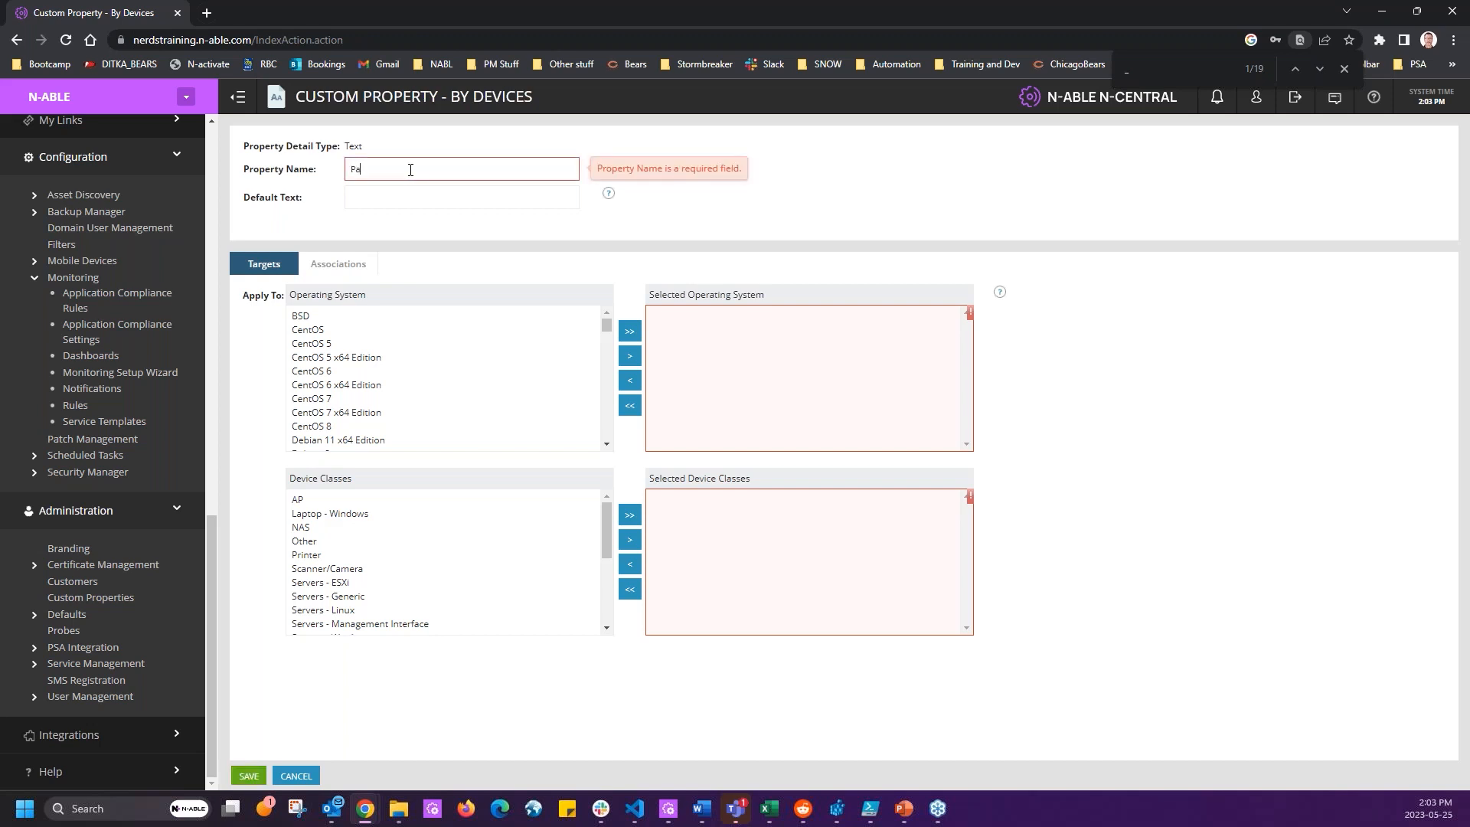
type("tch Reboot By Day of the week")
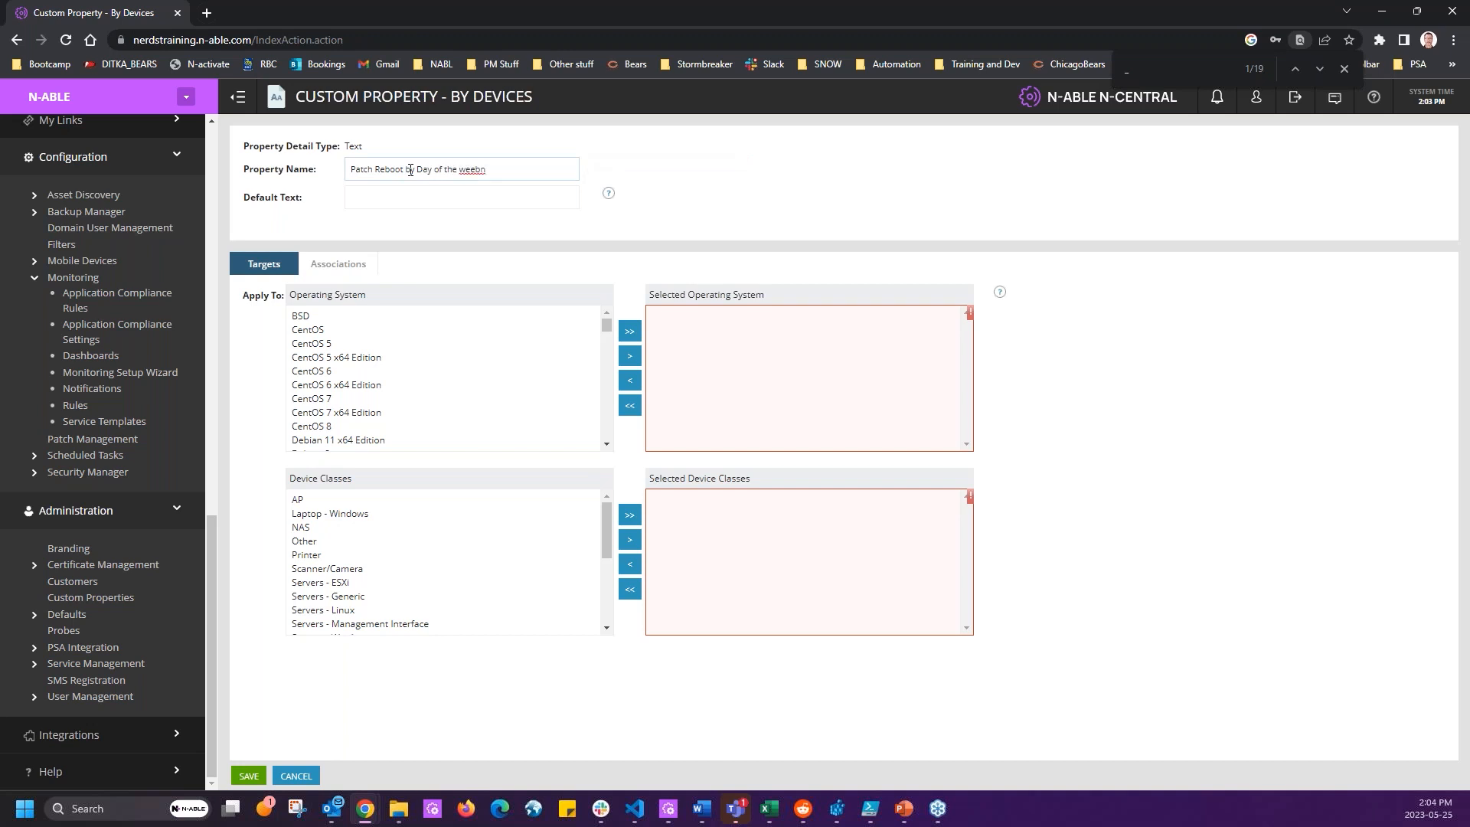
key("Tab")
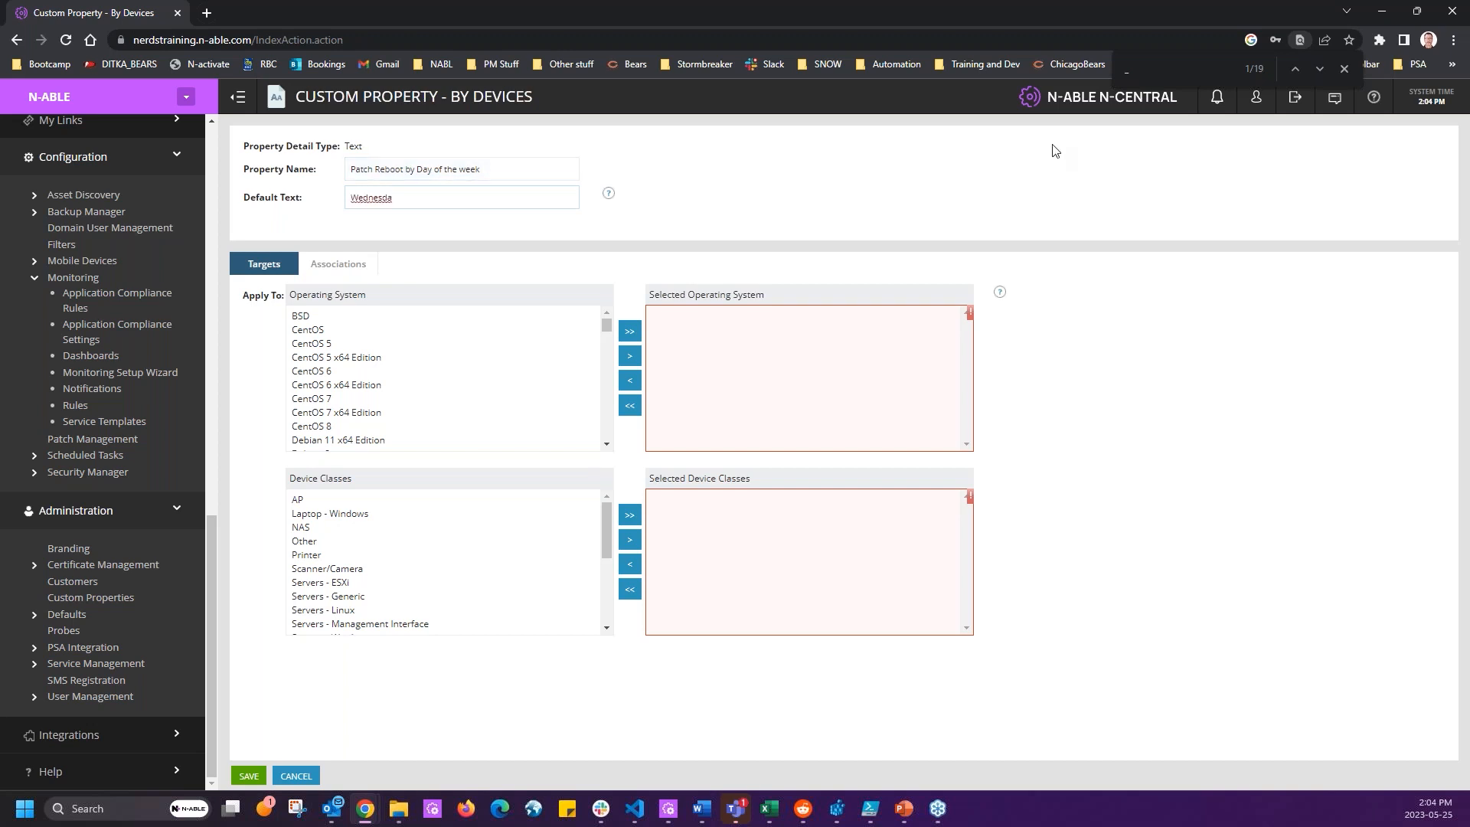
left_click_drag(432, 194, 250, 184)
left_click(296, 775)
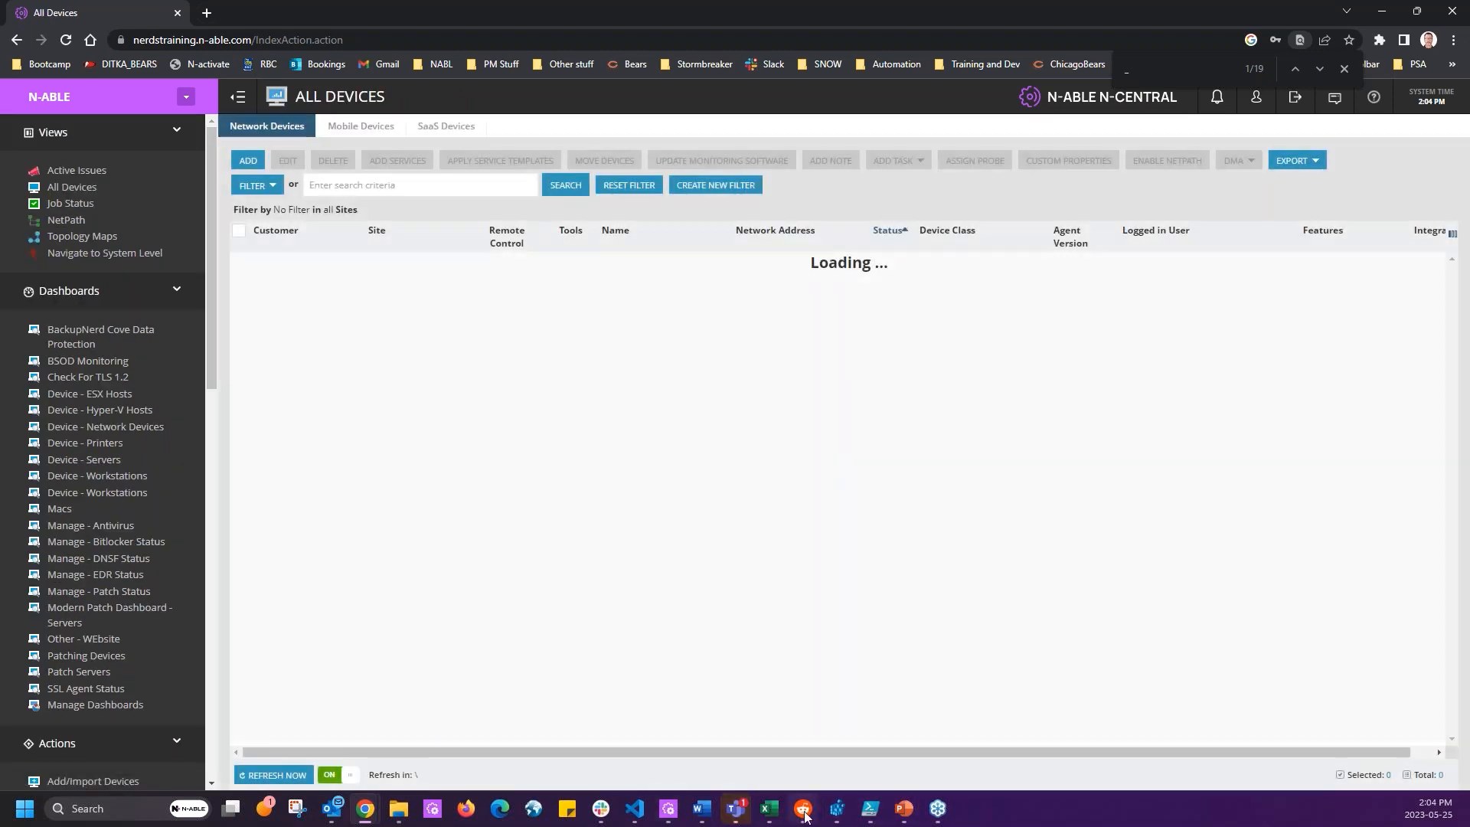
mouse_move(896, 815)
left_click(986, 720)
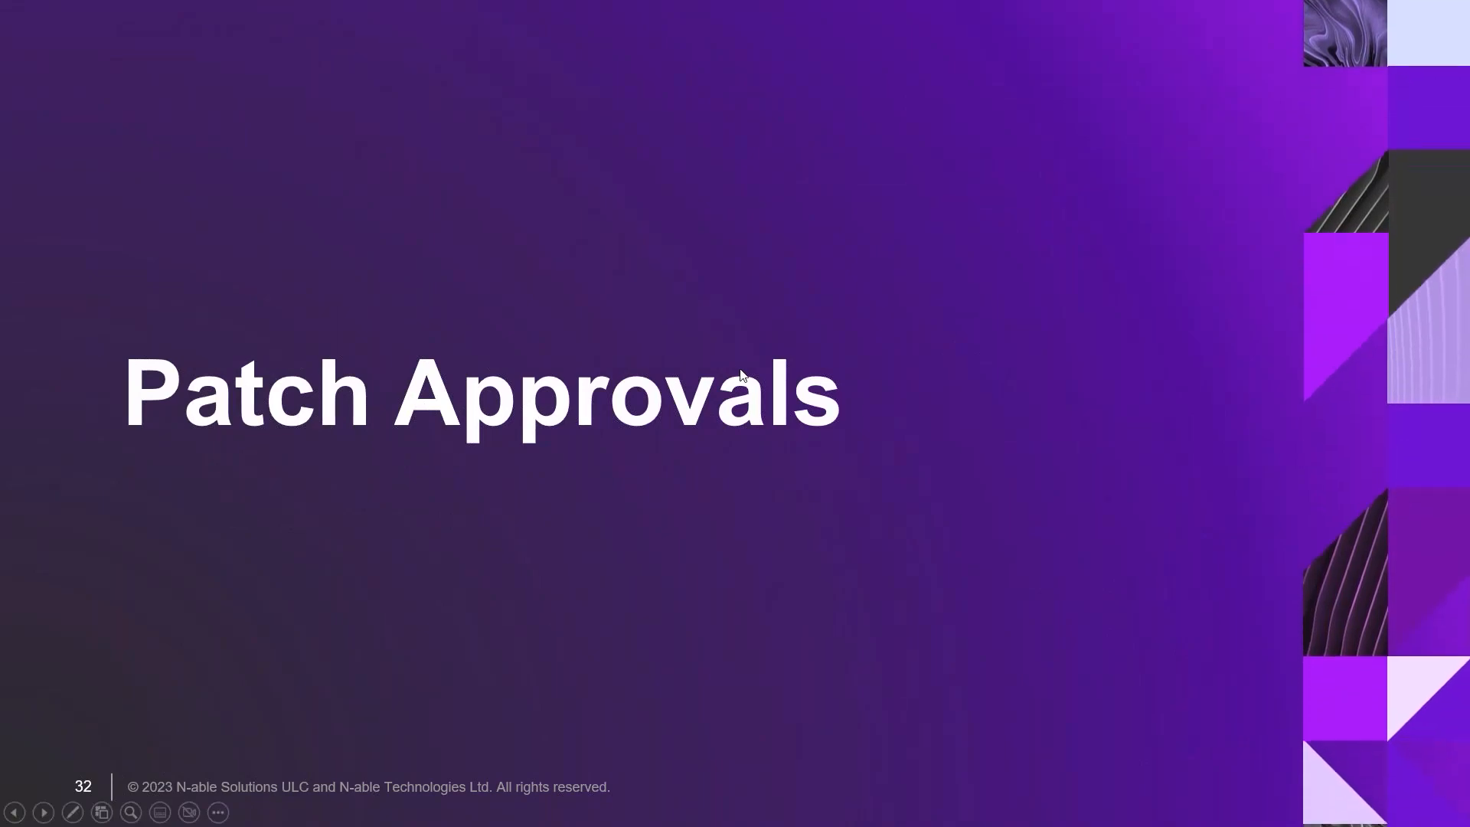
left_click(104, 418)
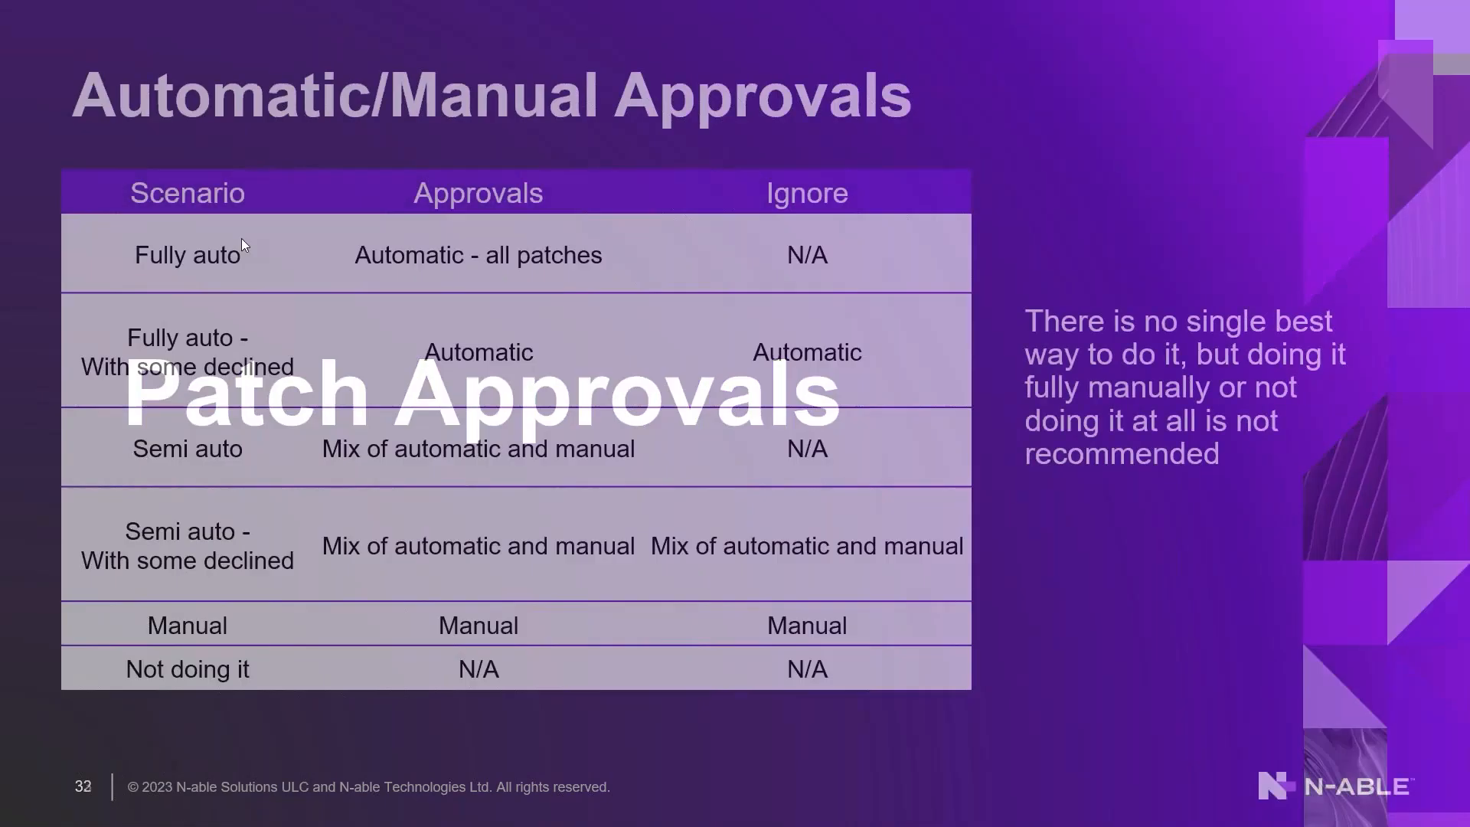
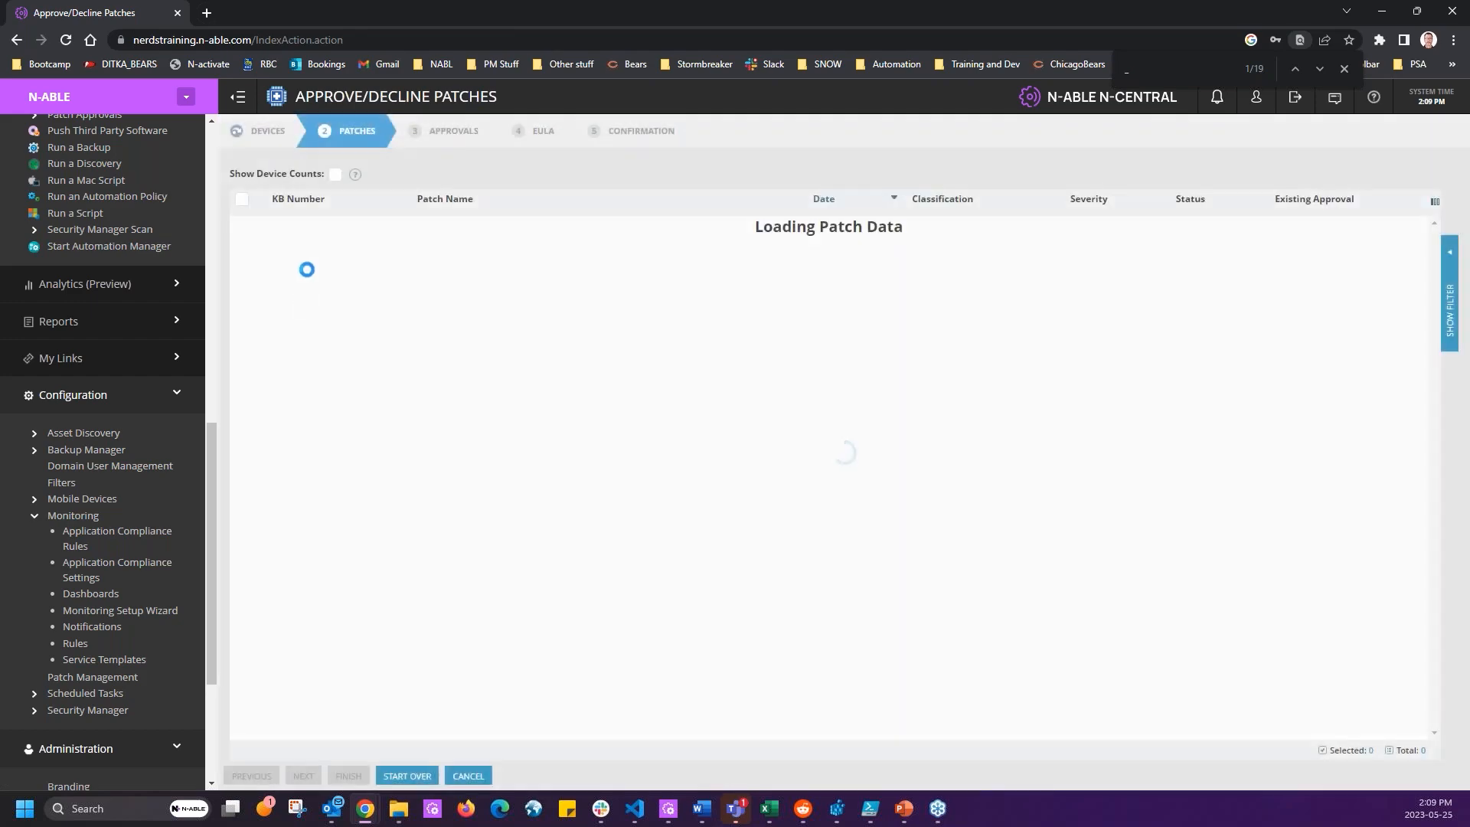
Show the device counts per patch, review the approval columns across the whole patch list, and hide the counts.
left_click(336, 174)
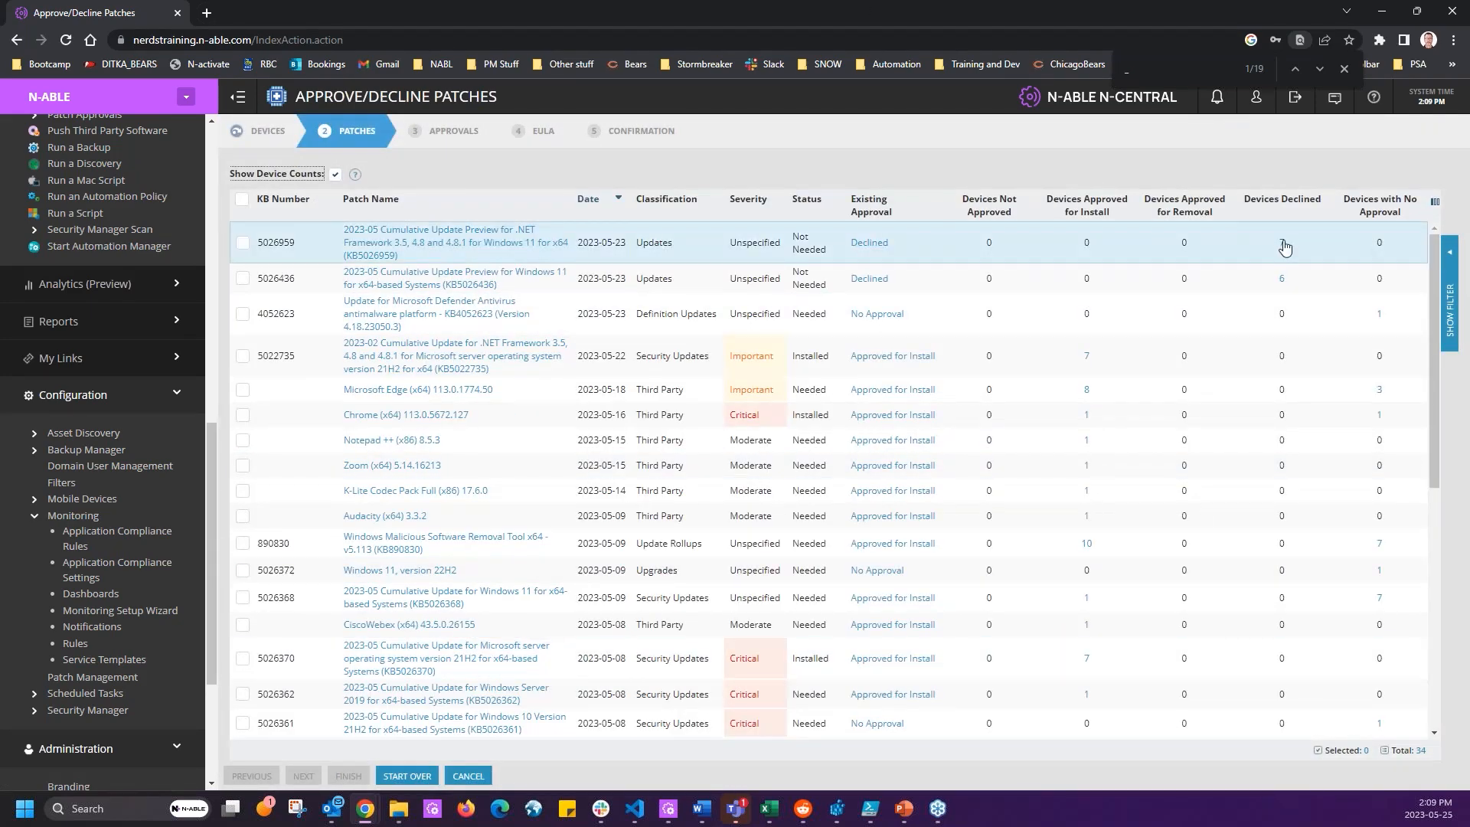
scroll(957, 239, "down", 3)
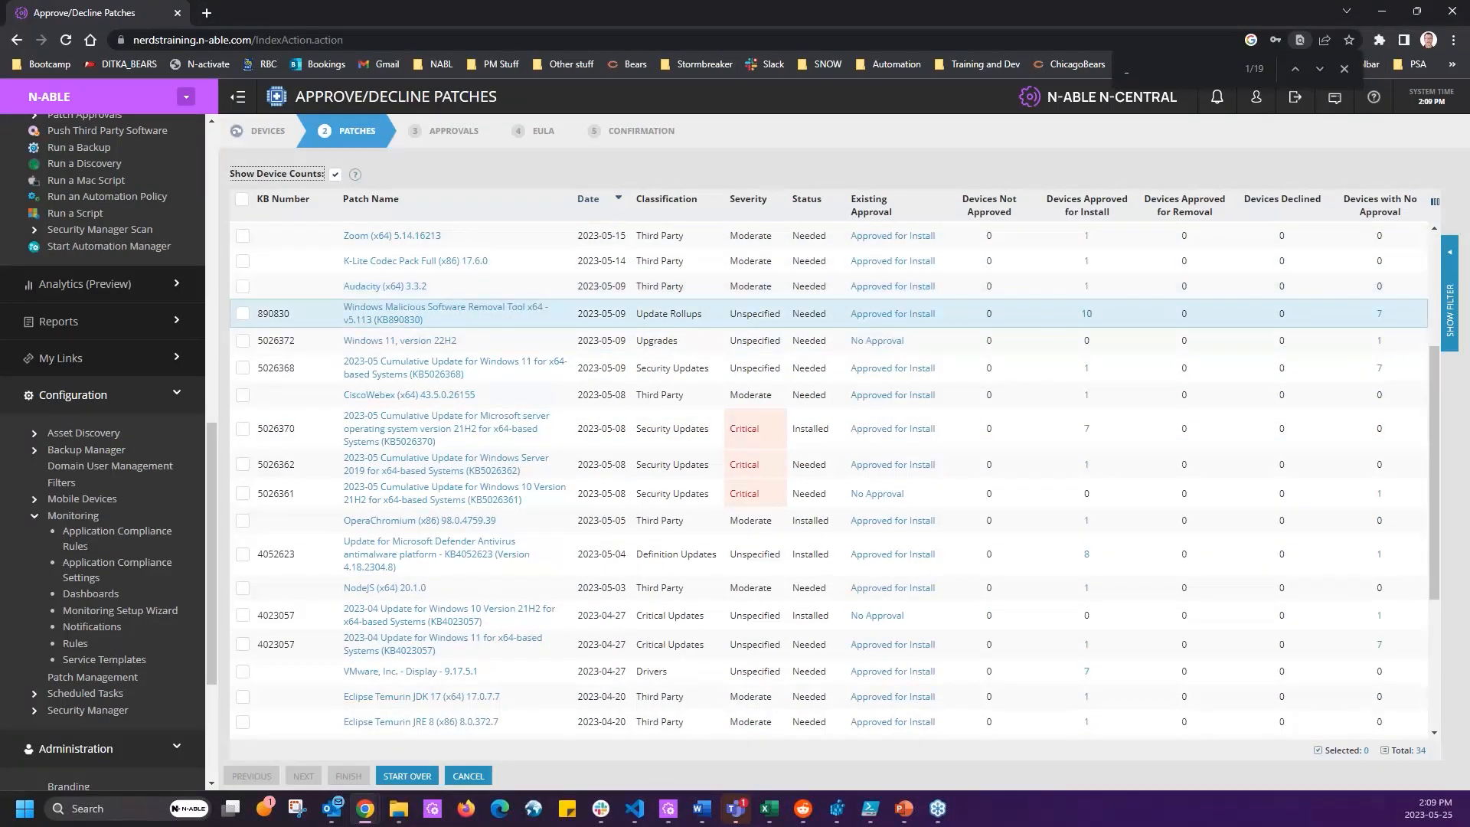
scroll(980, 571, "down", 4)
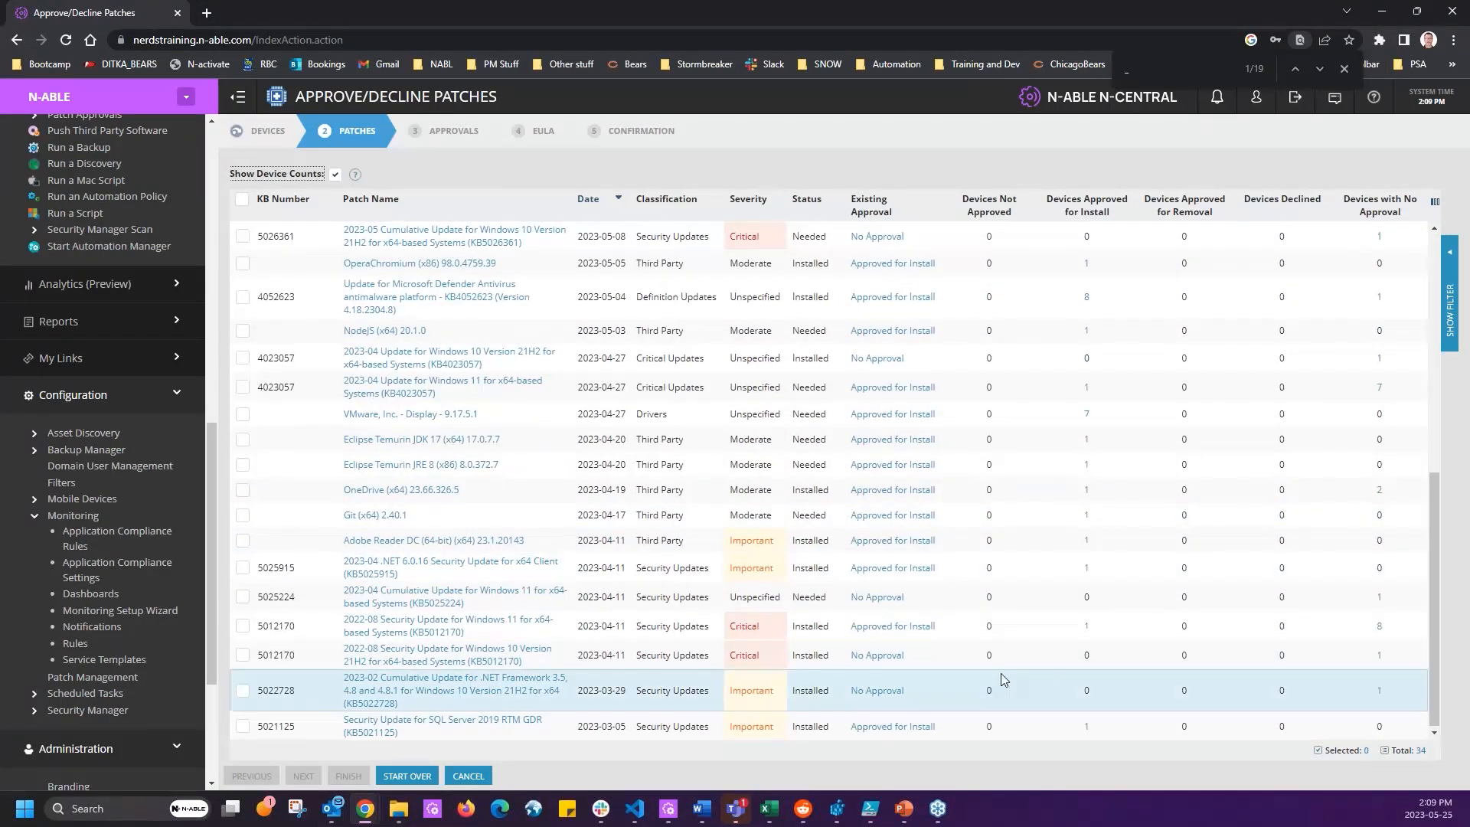
scroll(1002, 651, "up", 7)
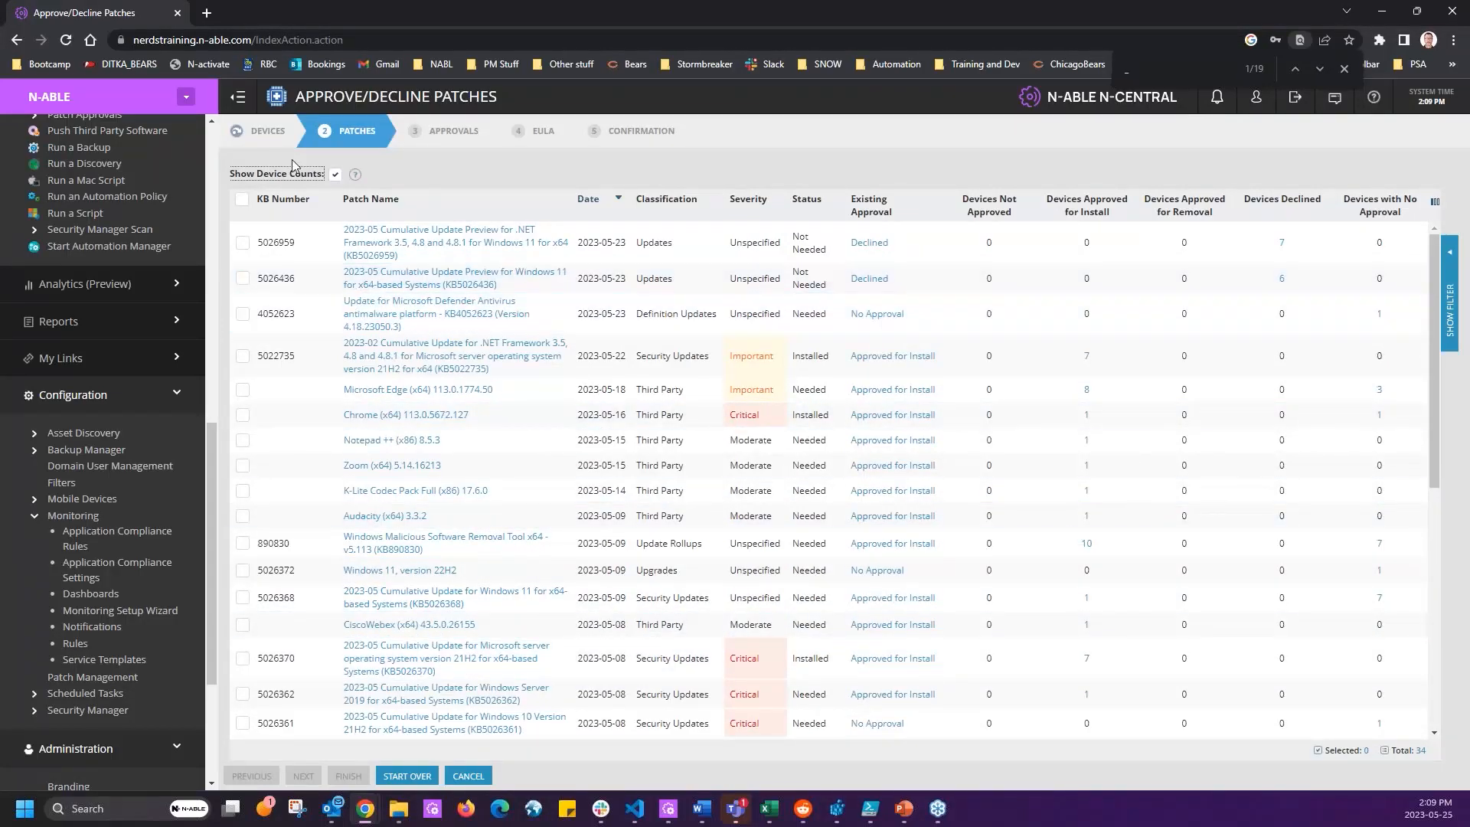
left_click(336, 174)
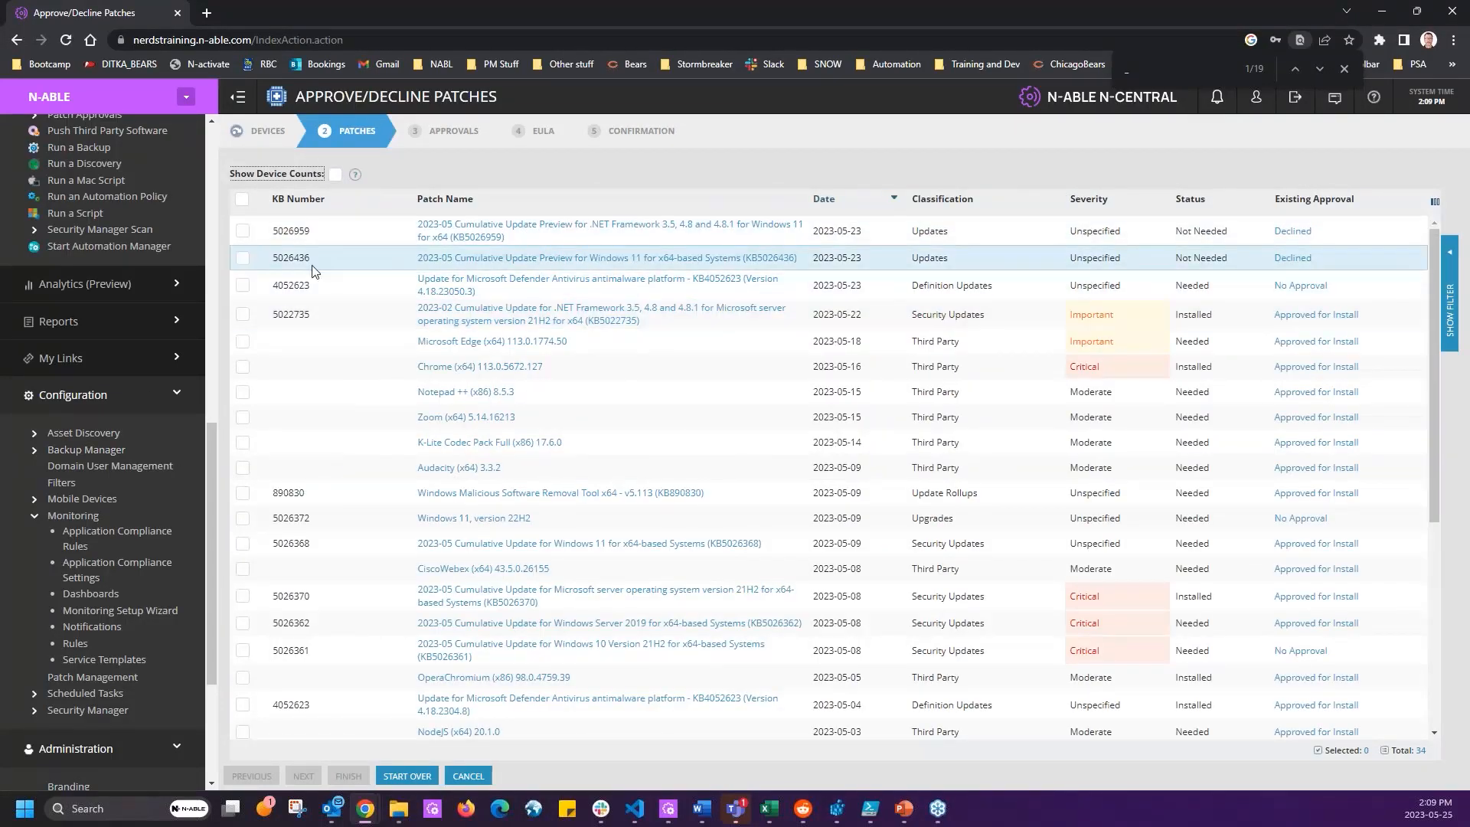
Try taking KB5026959, KB5026436, KB4052623, Chrome, Zoom, Audacity and Windows 11 version 22H2 to the approvals stage, and return to clear the selection.
left_click(244, 230)
left_click(243, 258)
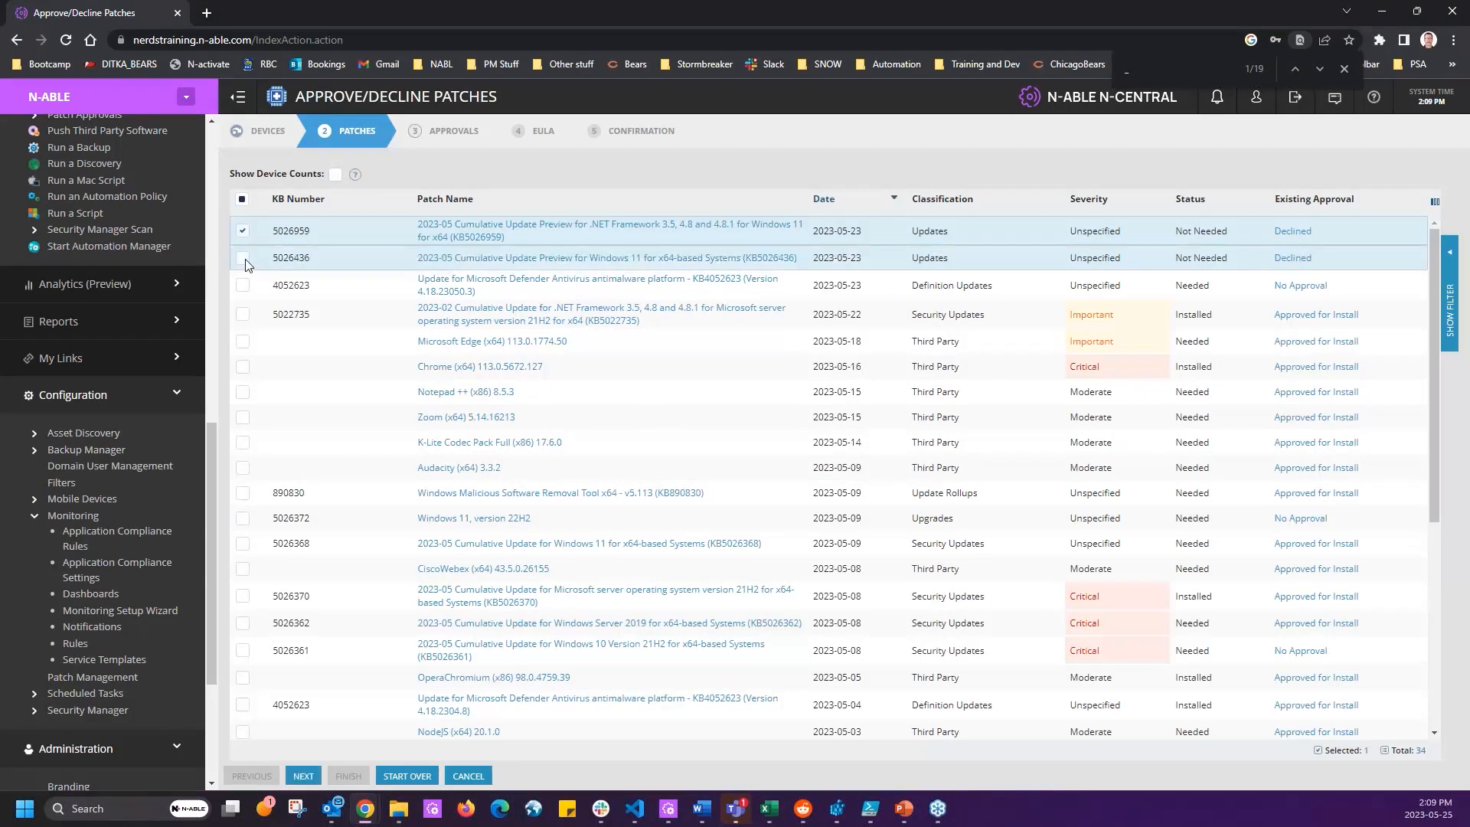
left_click(244, 287)
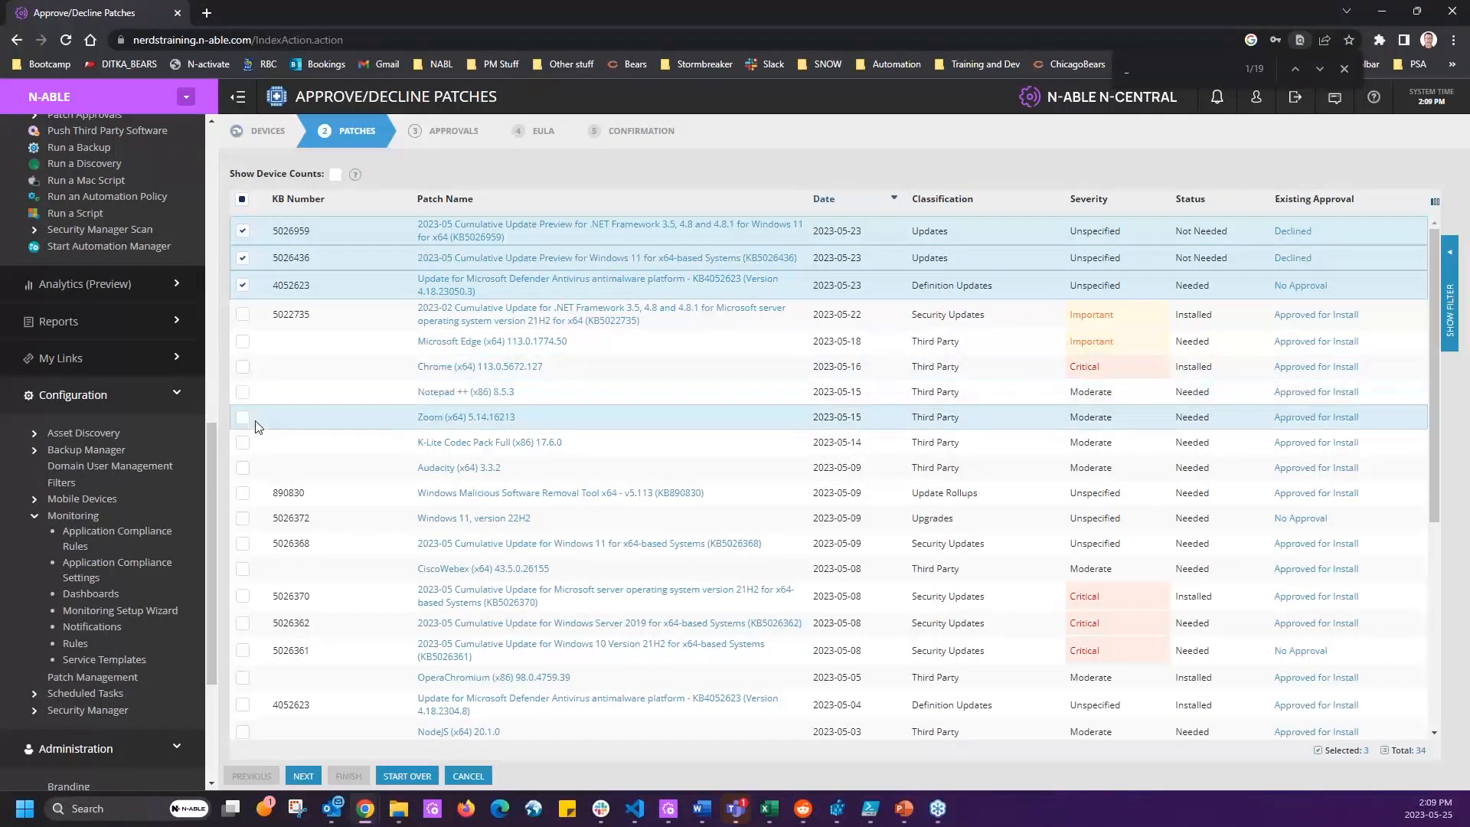
left_click(243, 367)
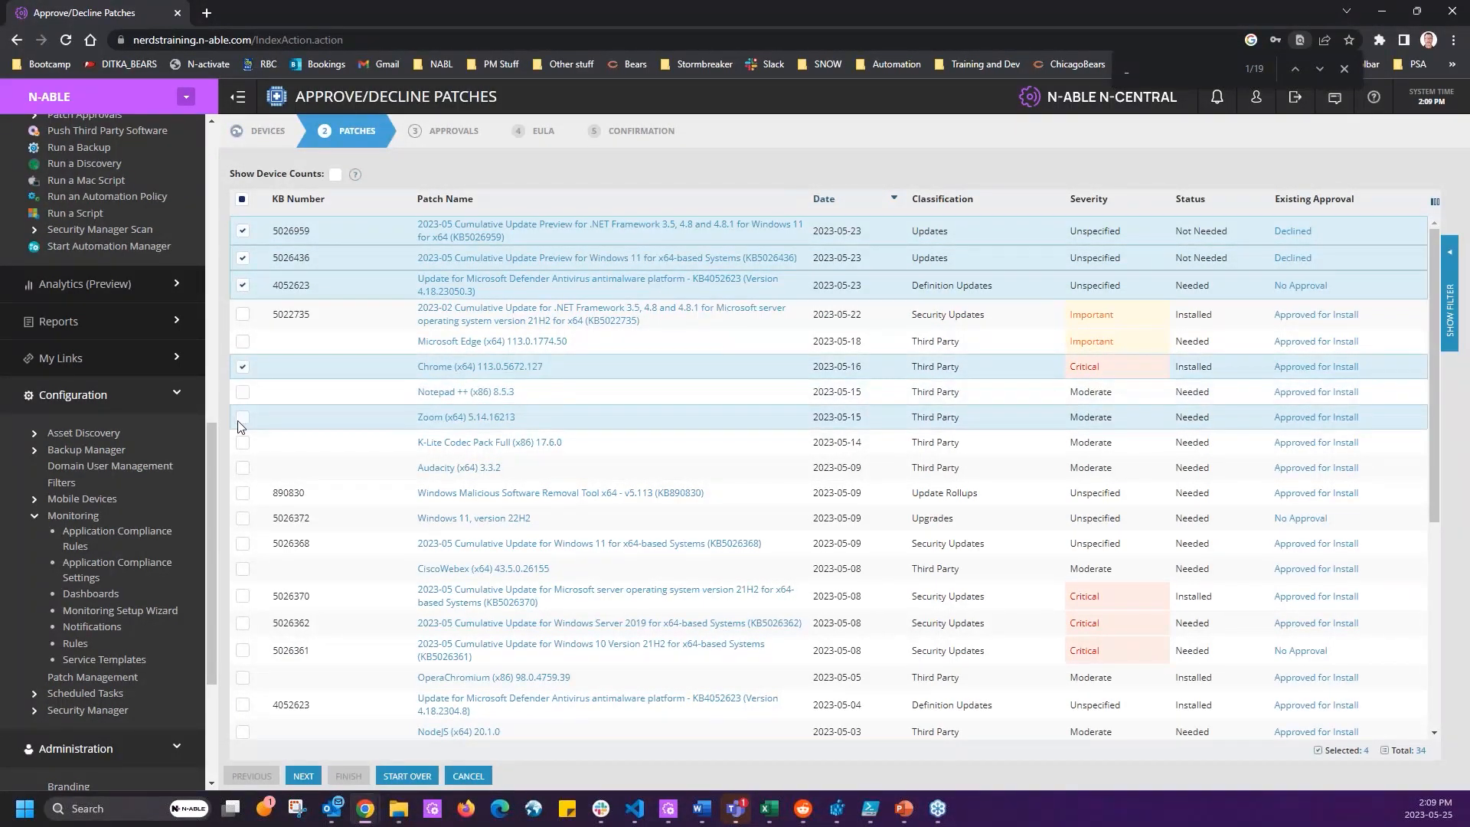
left_click(242, 467)
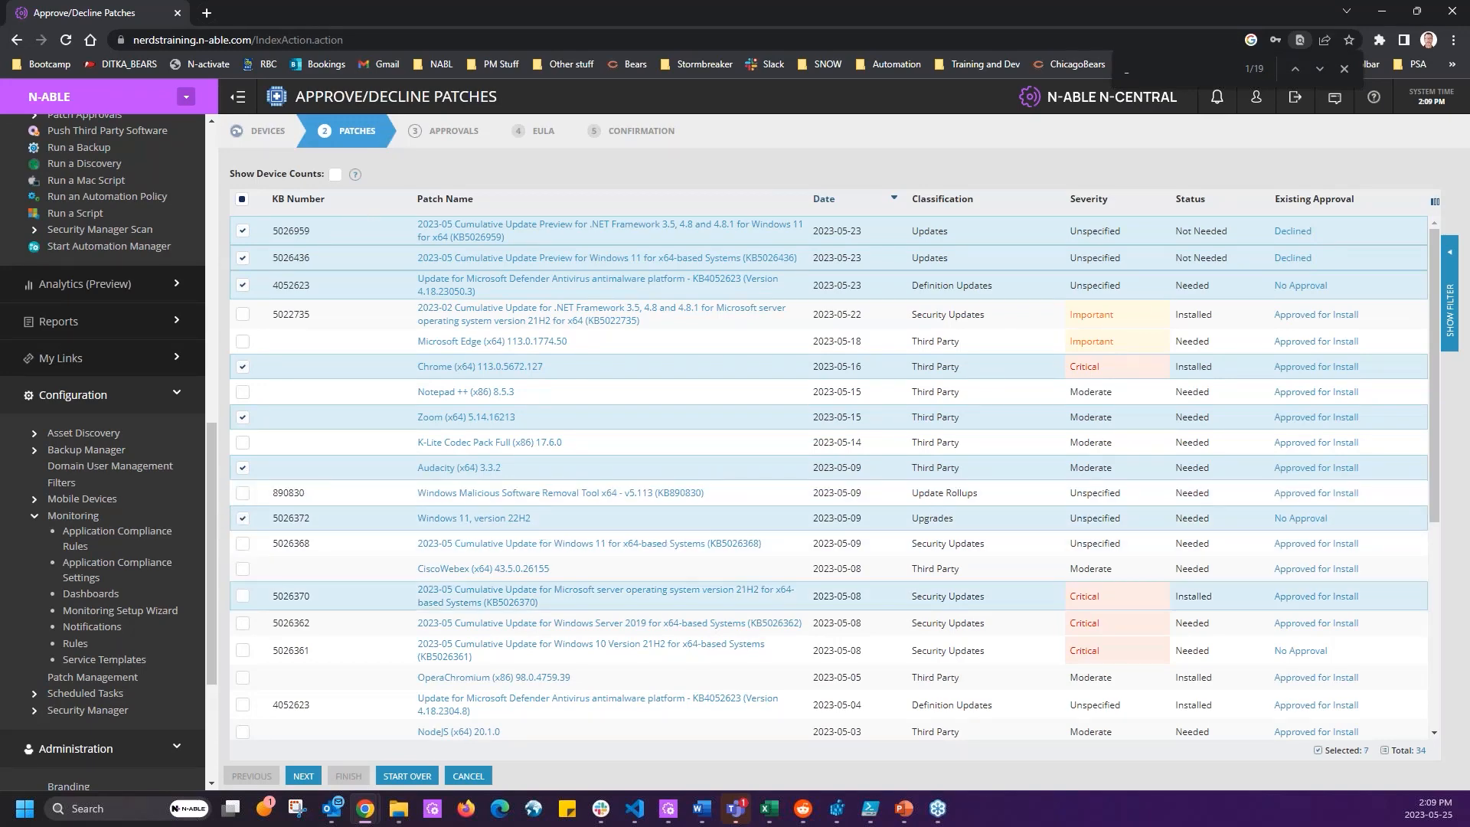
left_click(303, 775)
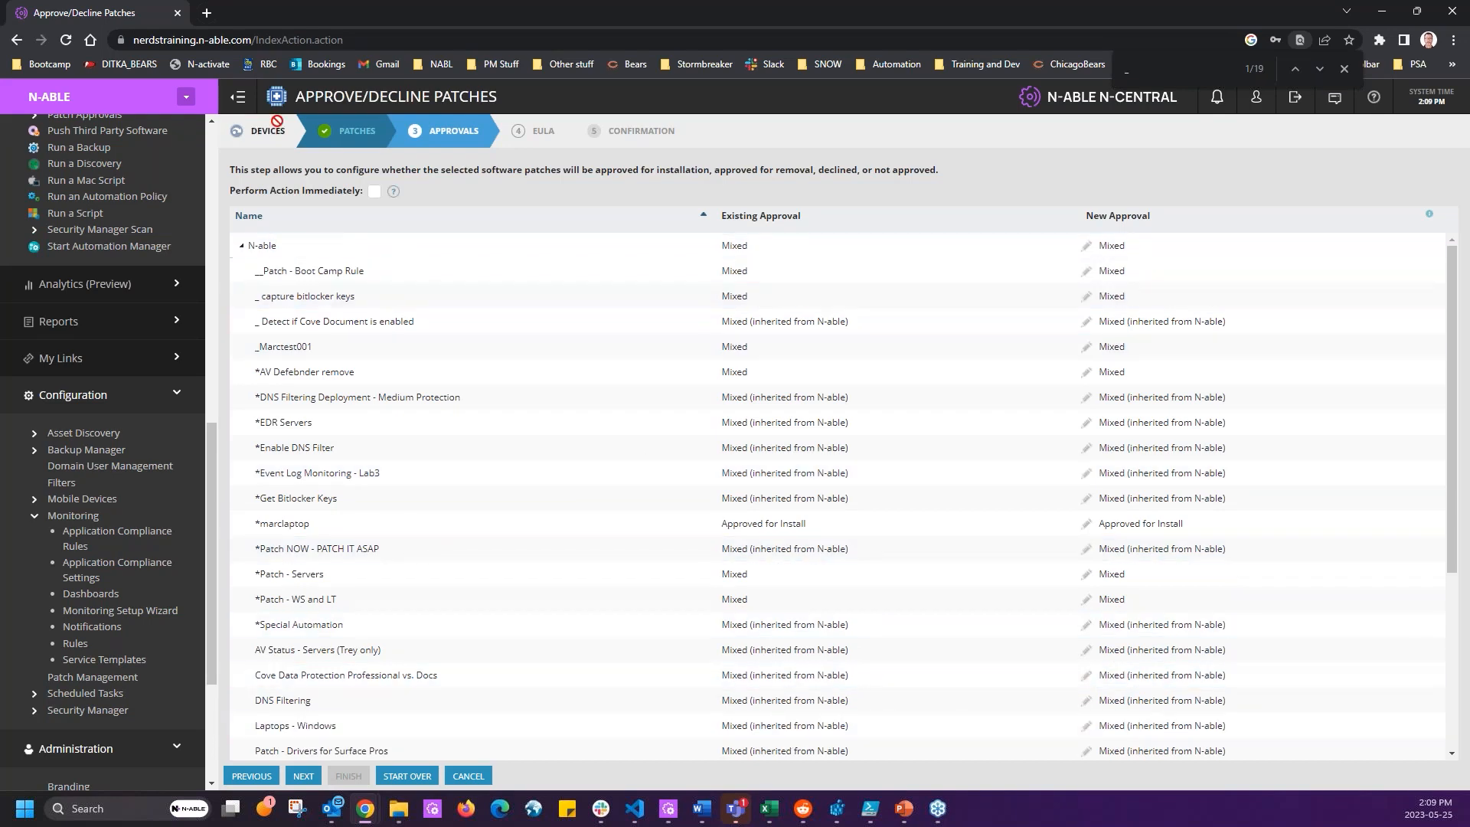
left_click(251, 775)
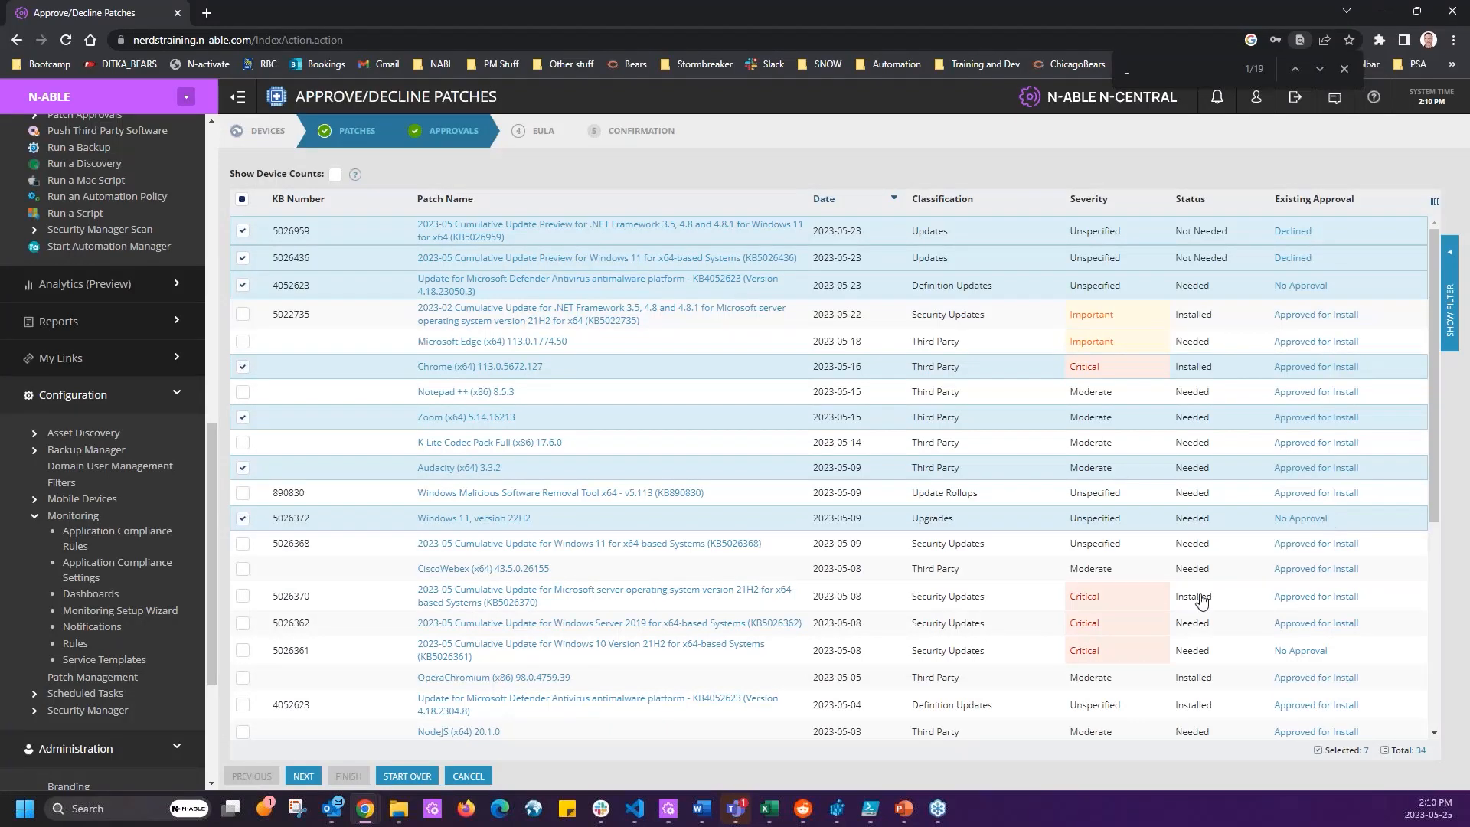
left_click(242, 200)
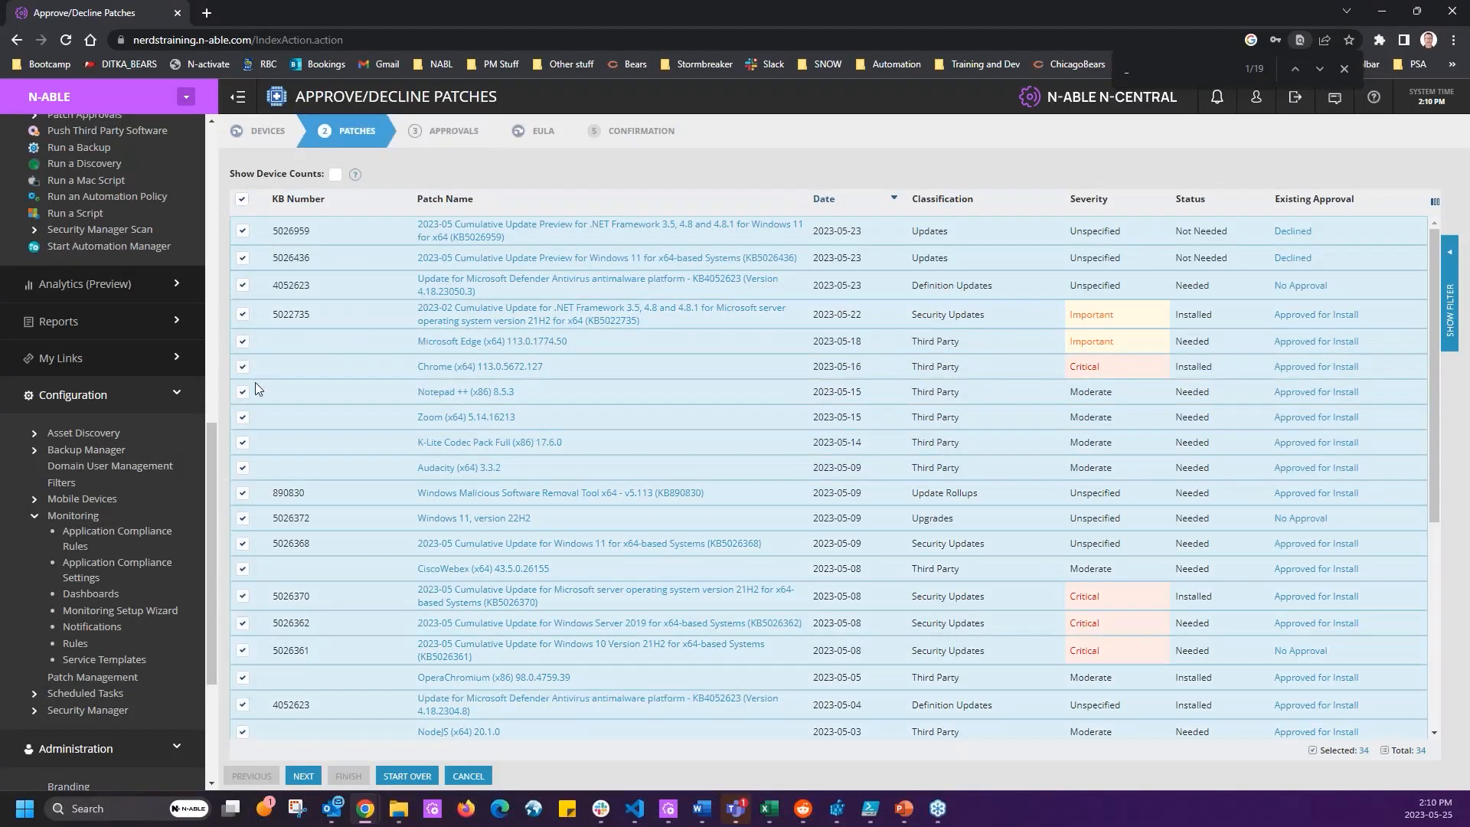
left_click(243, 198)
Select the cumulative update previews KB5026959 and KB5026436 and proceed to their approvals.
left_click(243, 230)
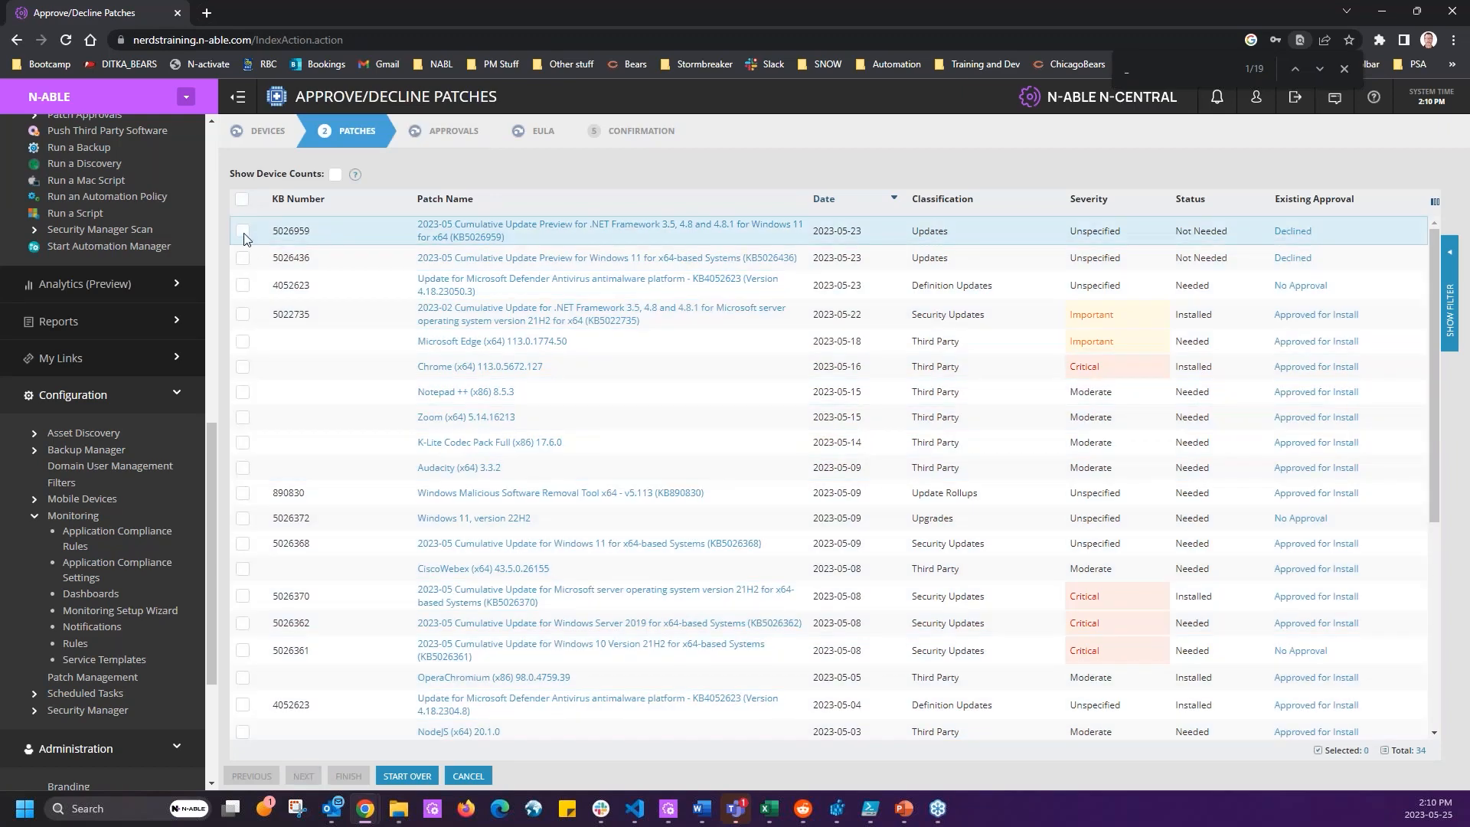
left_click(243, 258)
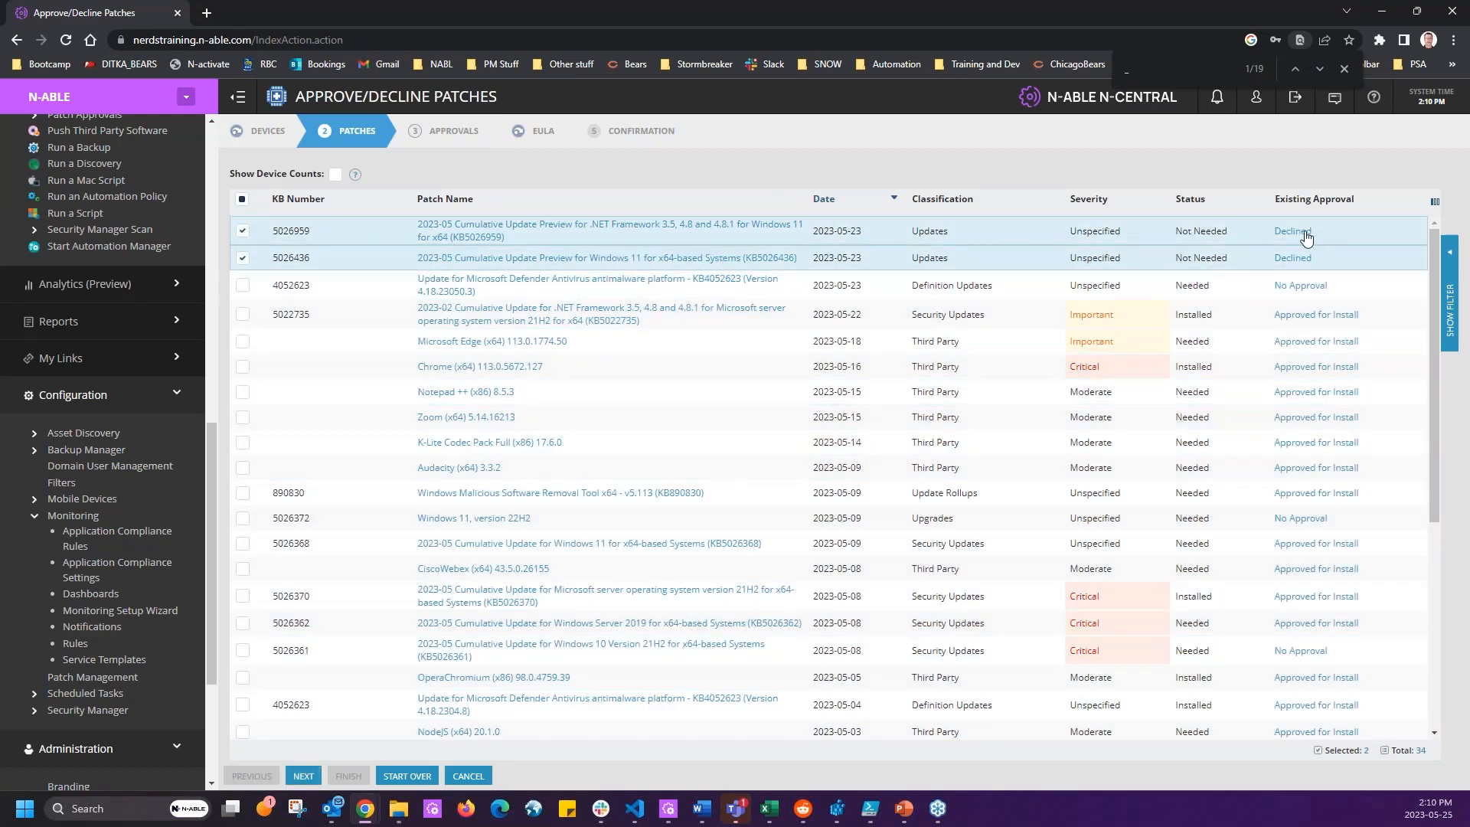
left_click(307, 776)
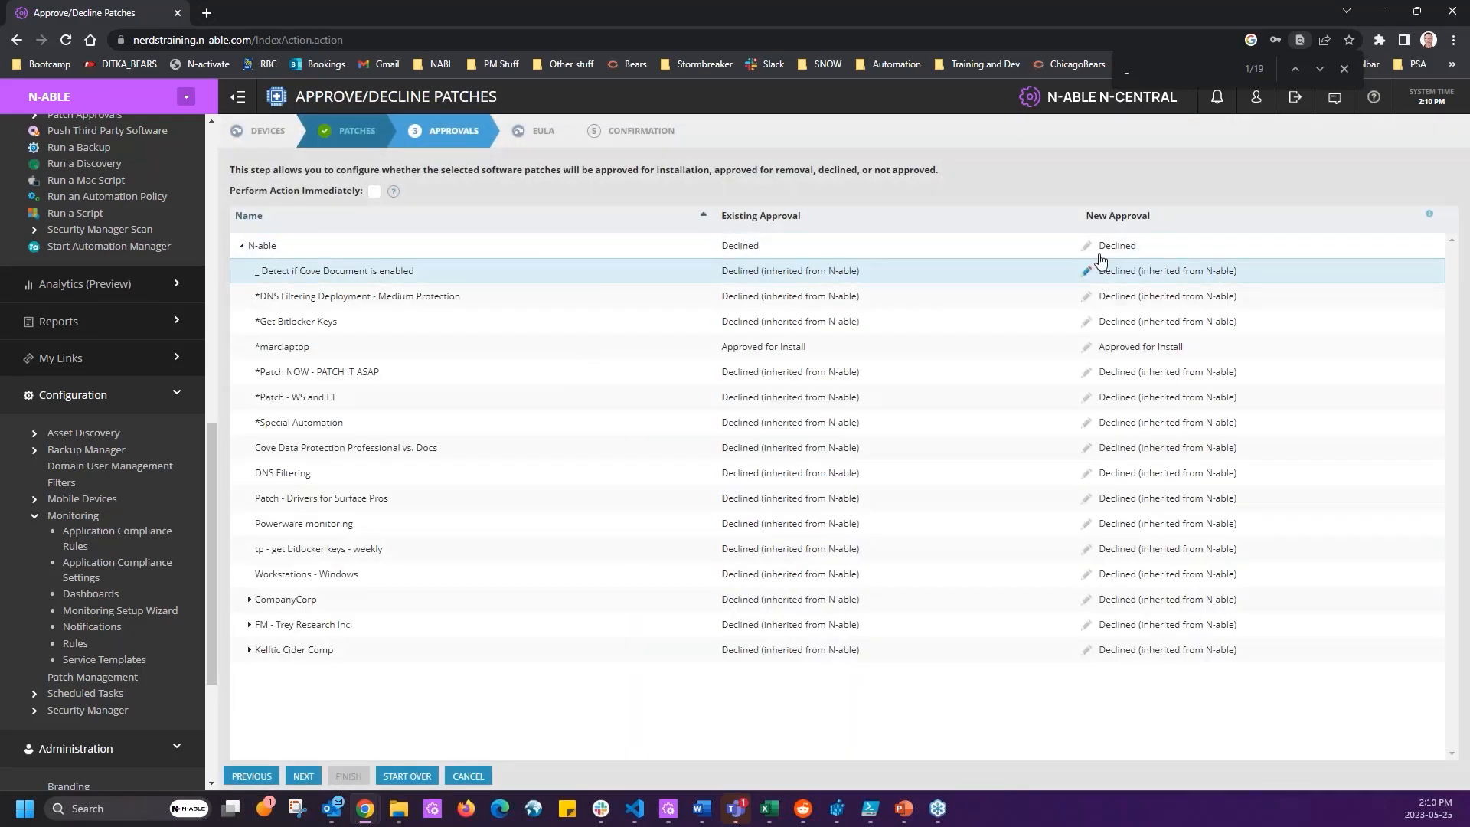
Try No Approval as the new approval at the N-able level, and change it to Not Approved.
left_click(1154, 249)
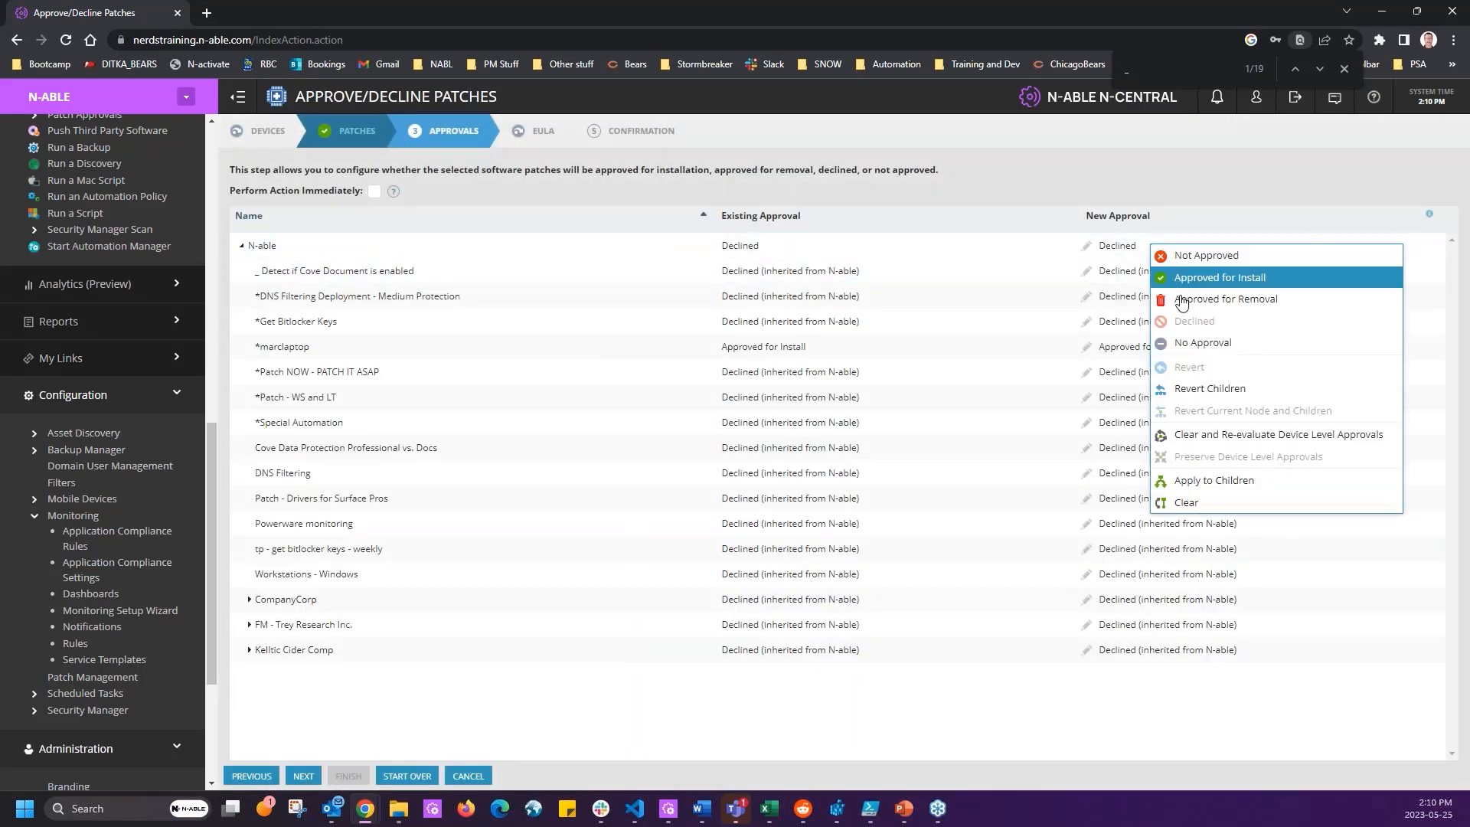
left_click(1191, 343)
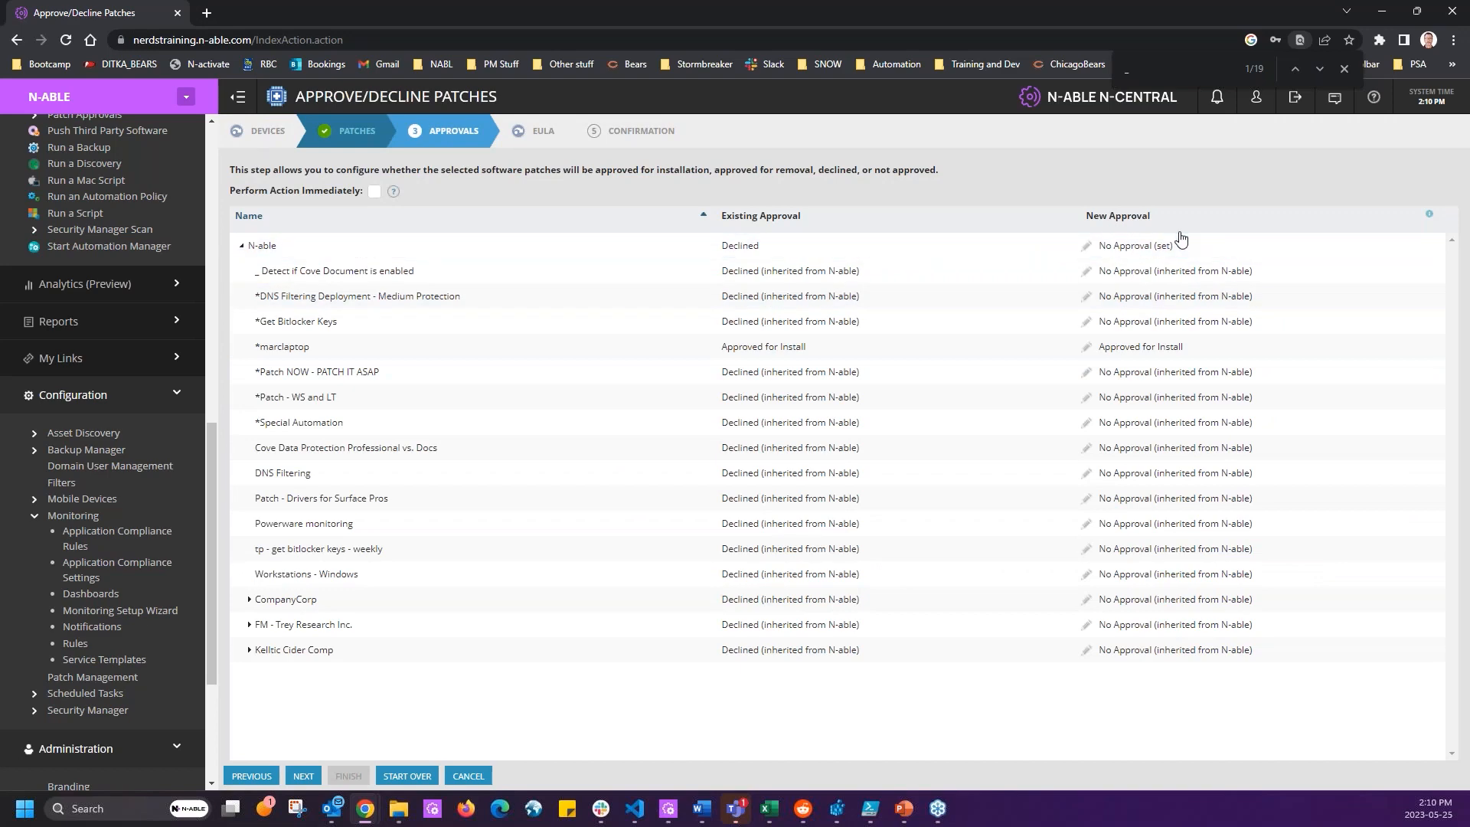
left_click(1136, 245)
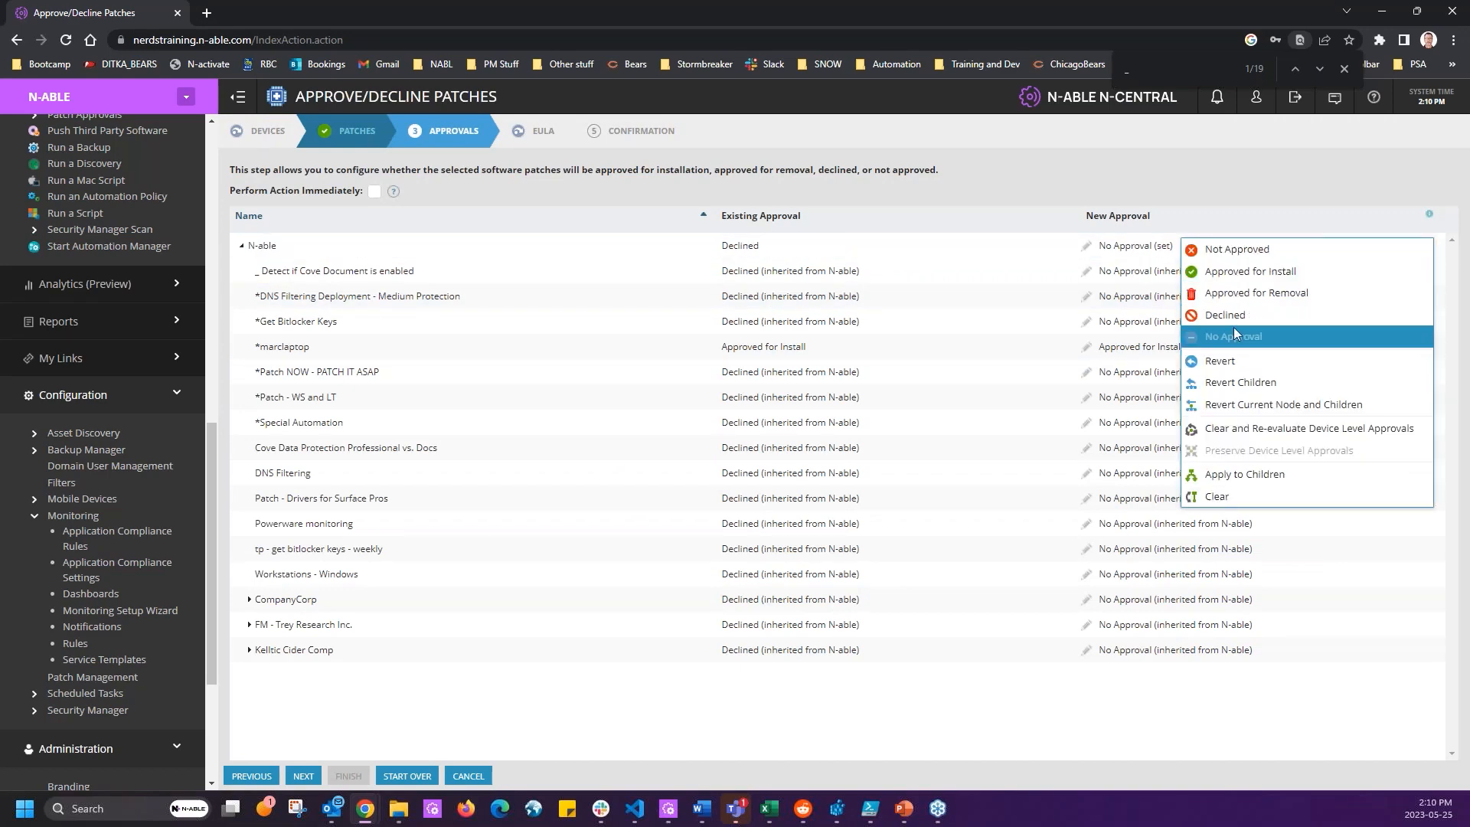
left_click(1241, 252)
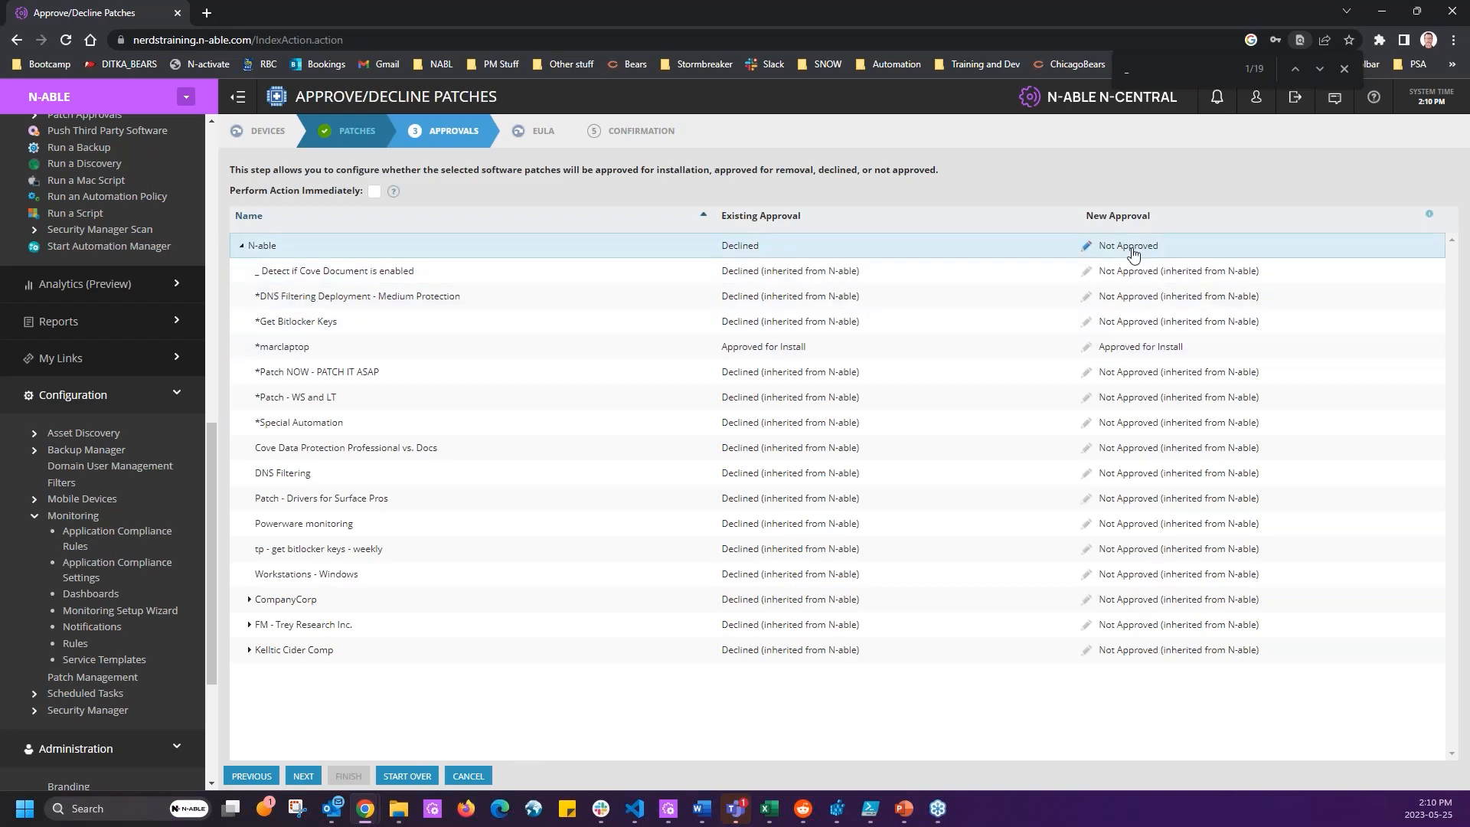
Try applying the N-able Not Approved setting to its children with *Patch - WS and LT Approved for Install, proceeding to the confirmation.
left_click(1139, 245)
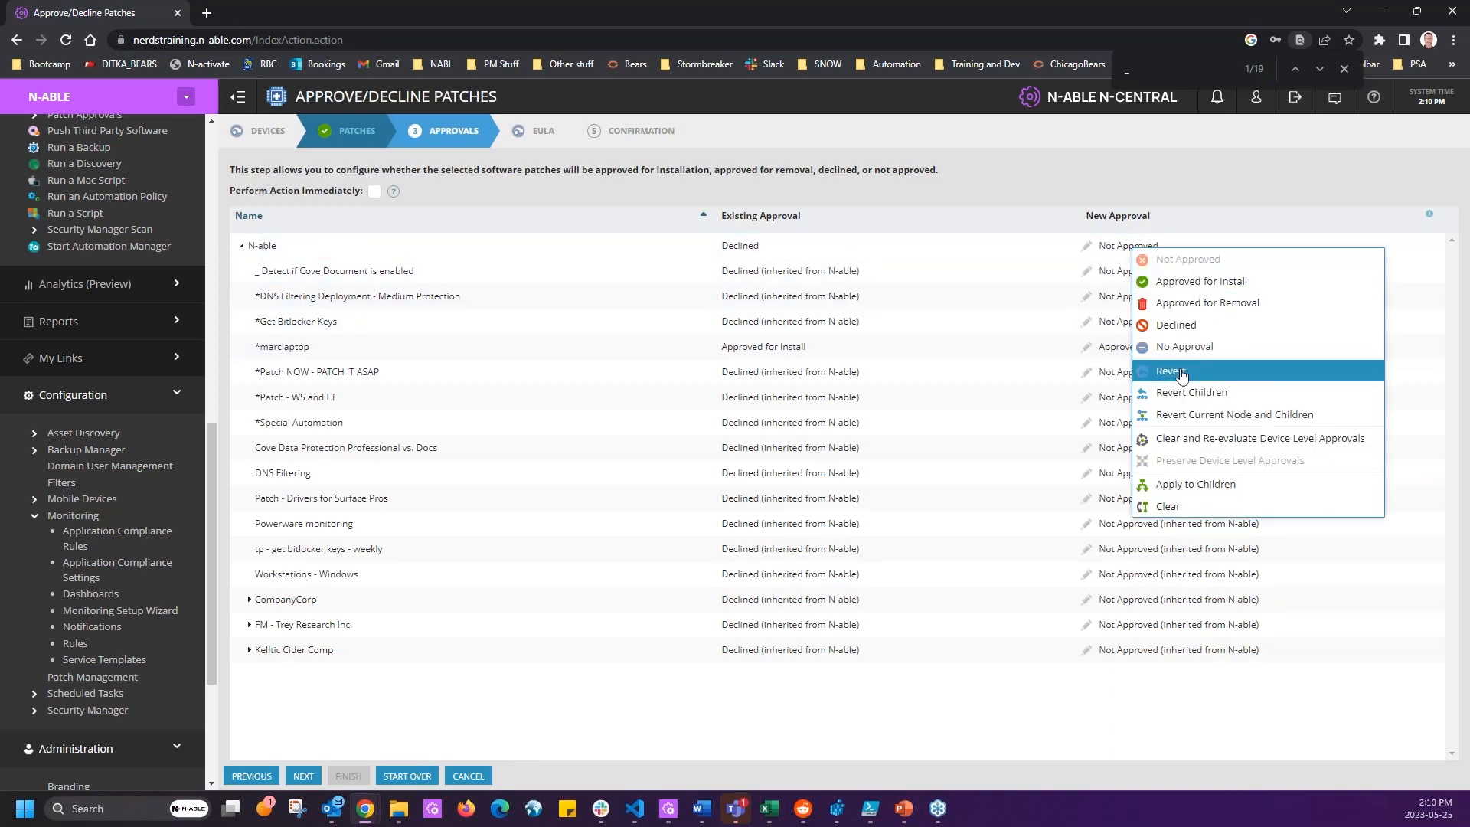
left_click(1183, 485)
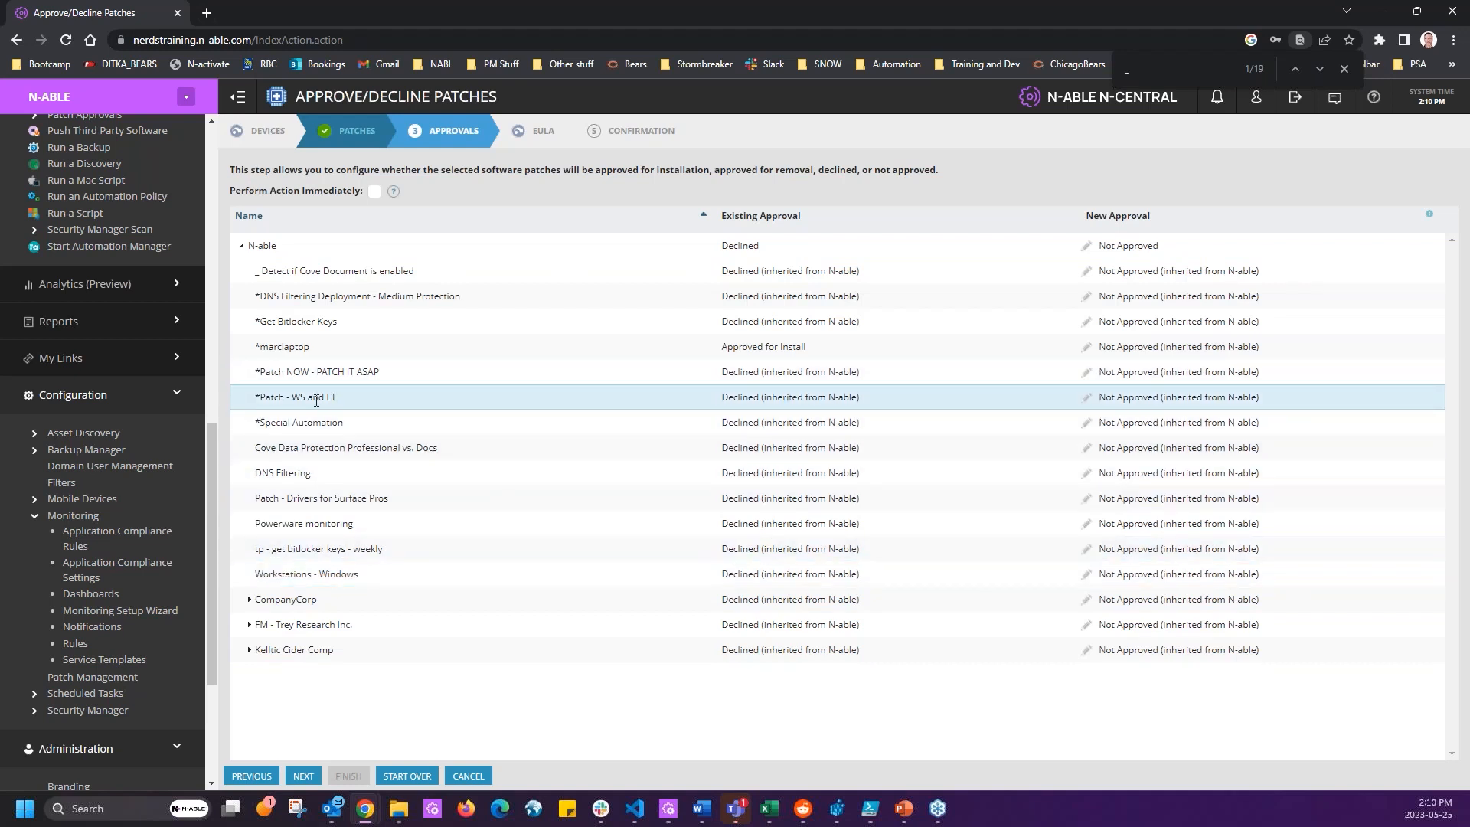
left_click(1219, 397)
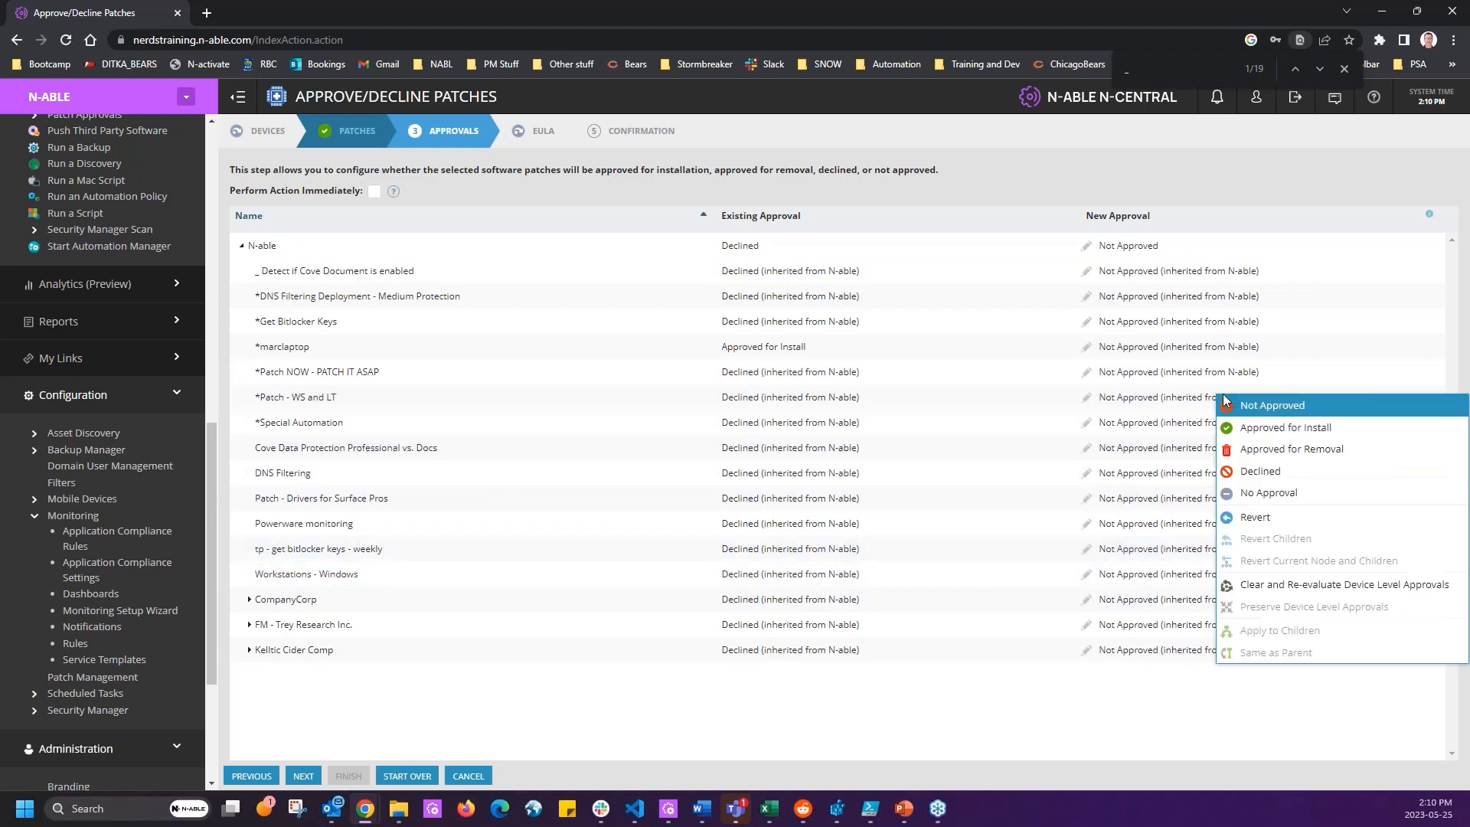
left_click(1267, 426)
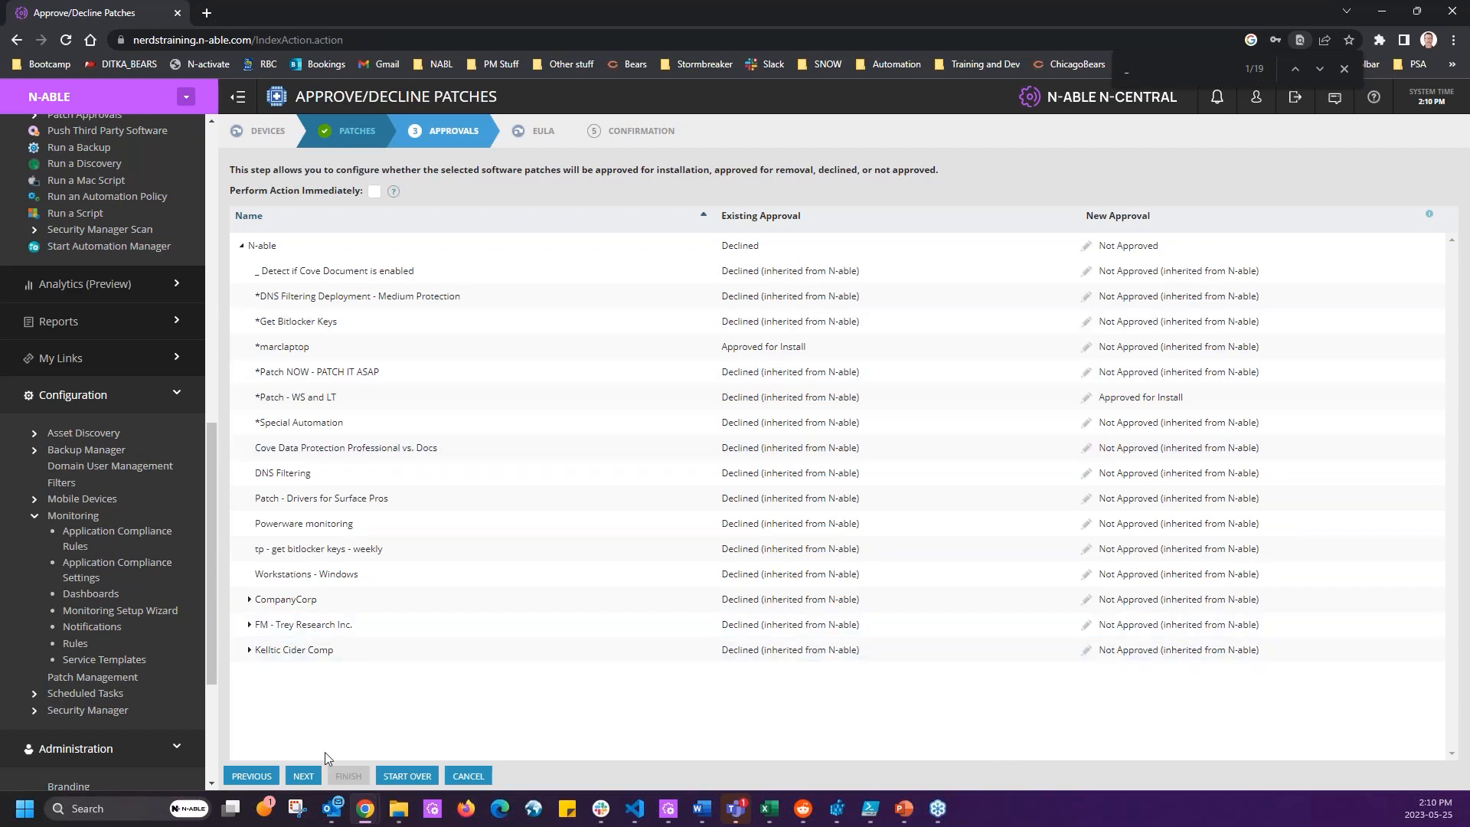
left_click(304, 777)
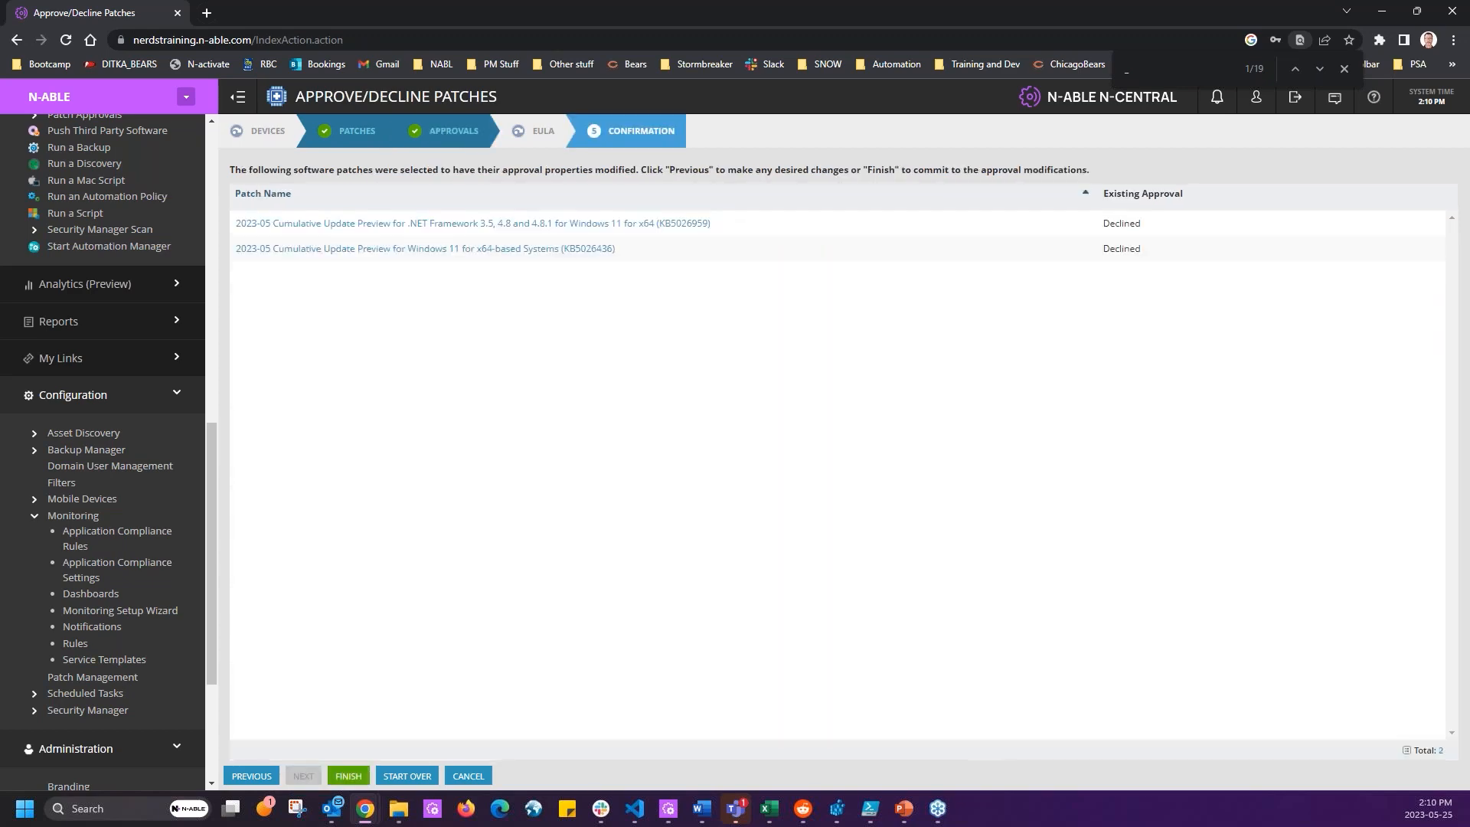
Return to the approvals to show the Perform Action Immediately option, proceed to the confirmation again, and cancel the approval changes.
left_click(251, 776)
left_click_drag(347, 188, 369, 188)
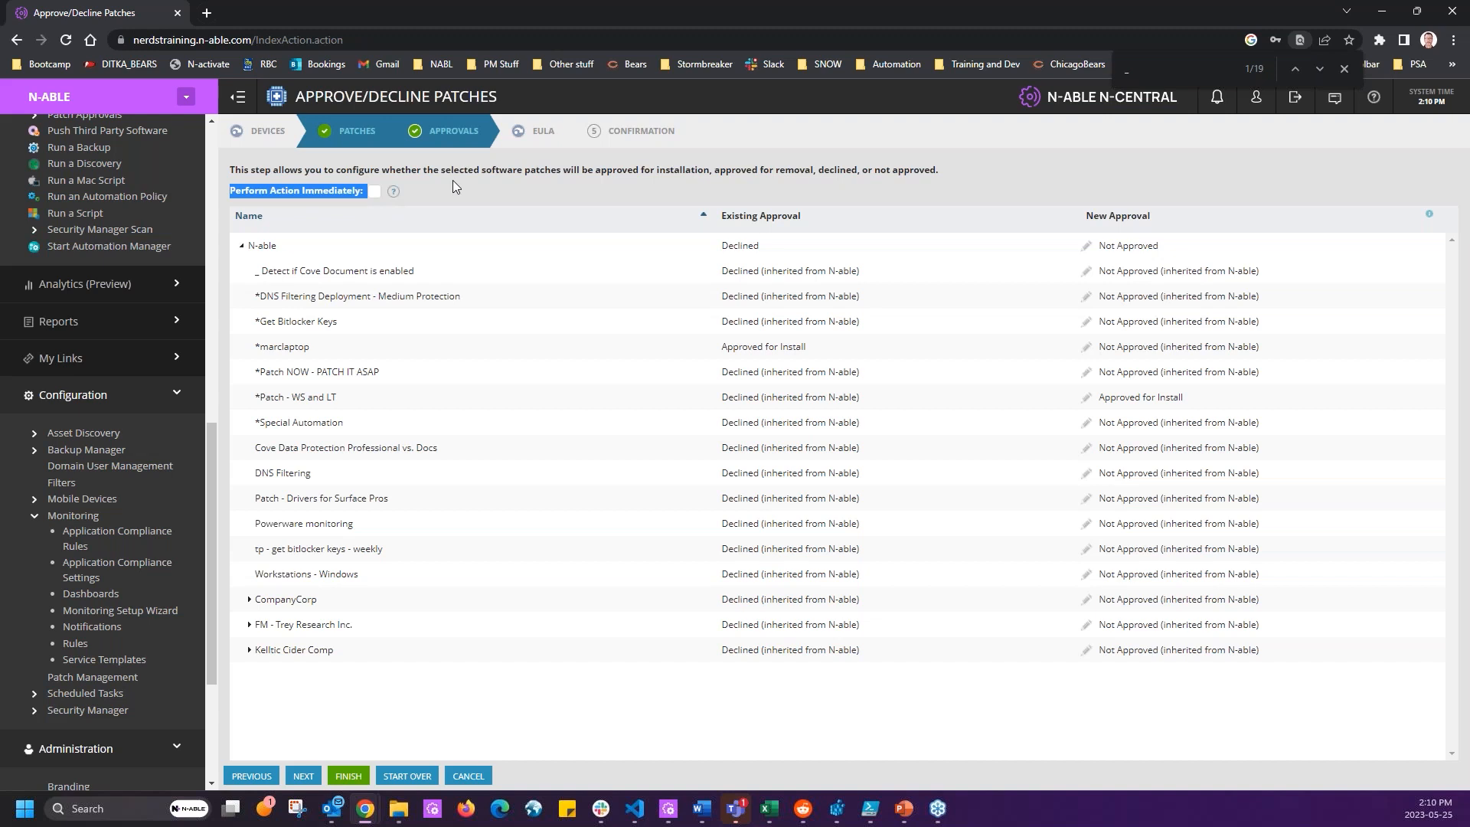
left_click(378, 191)
left_click(303, 776)
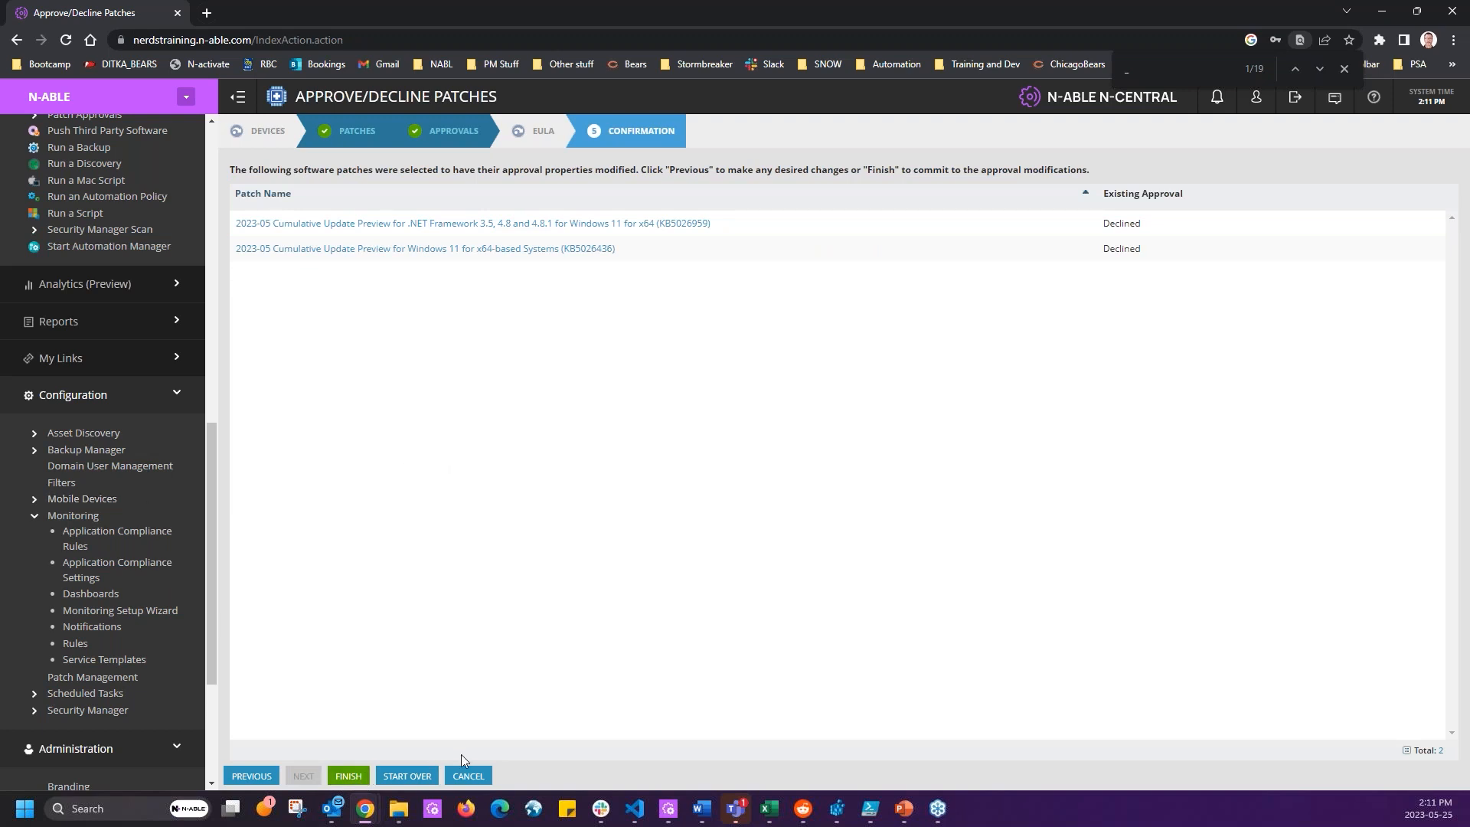
left_click(469, 780)
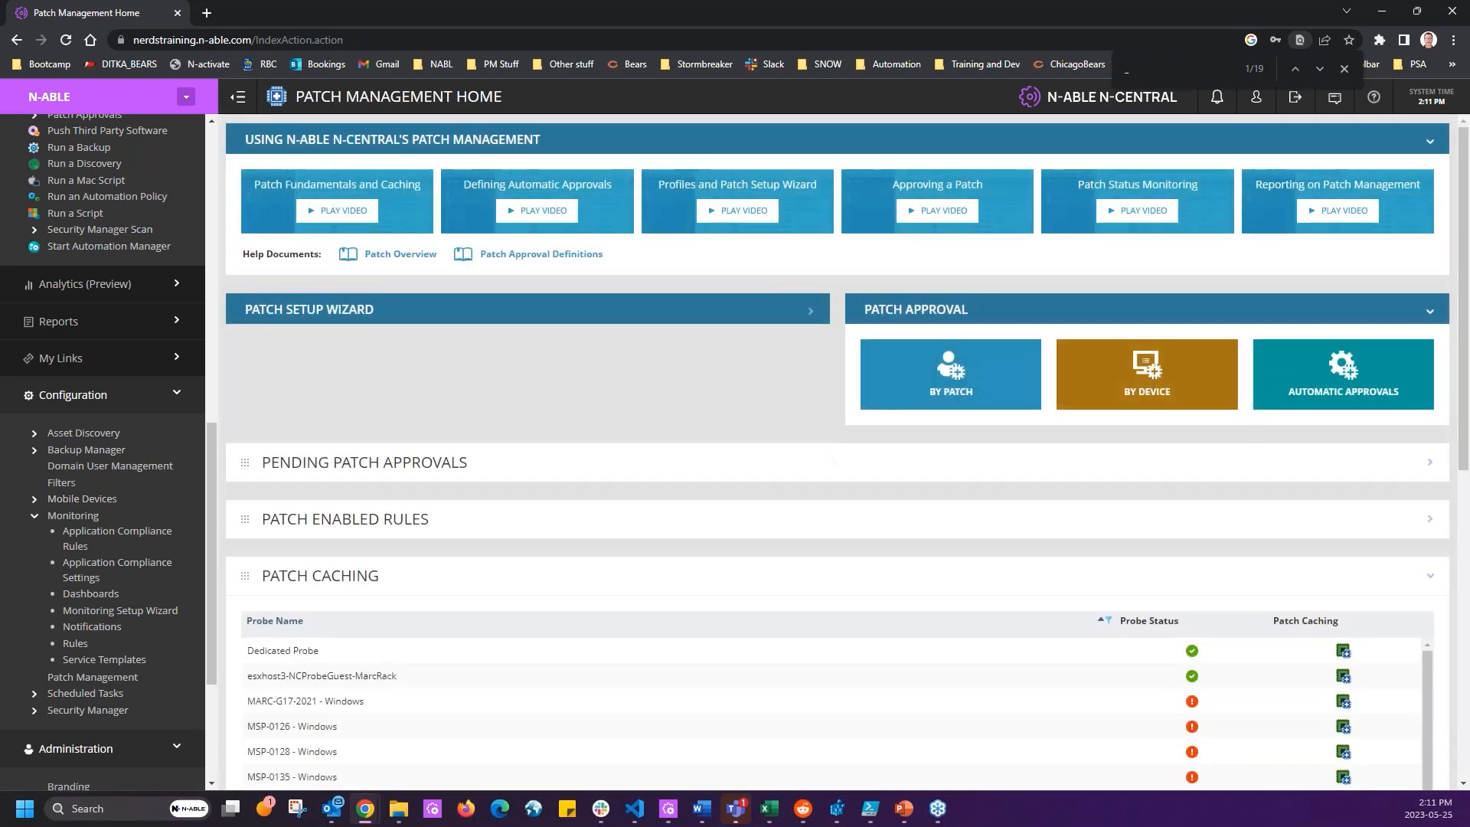
Start a patch approval by device, select PE-9320 and PE-9321 in CompanyCorp's Raleigh Office, and proceed to their patches.
left_click(1131, 395)
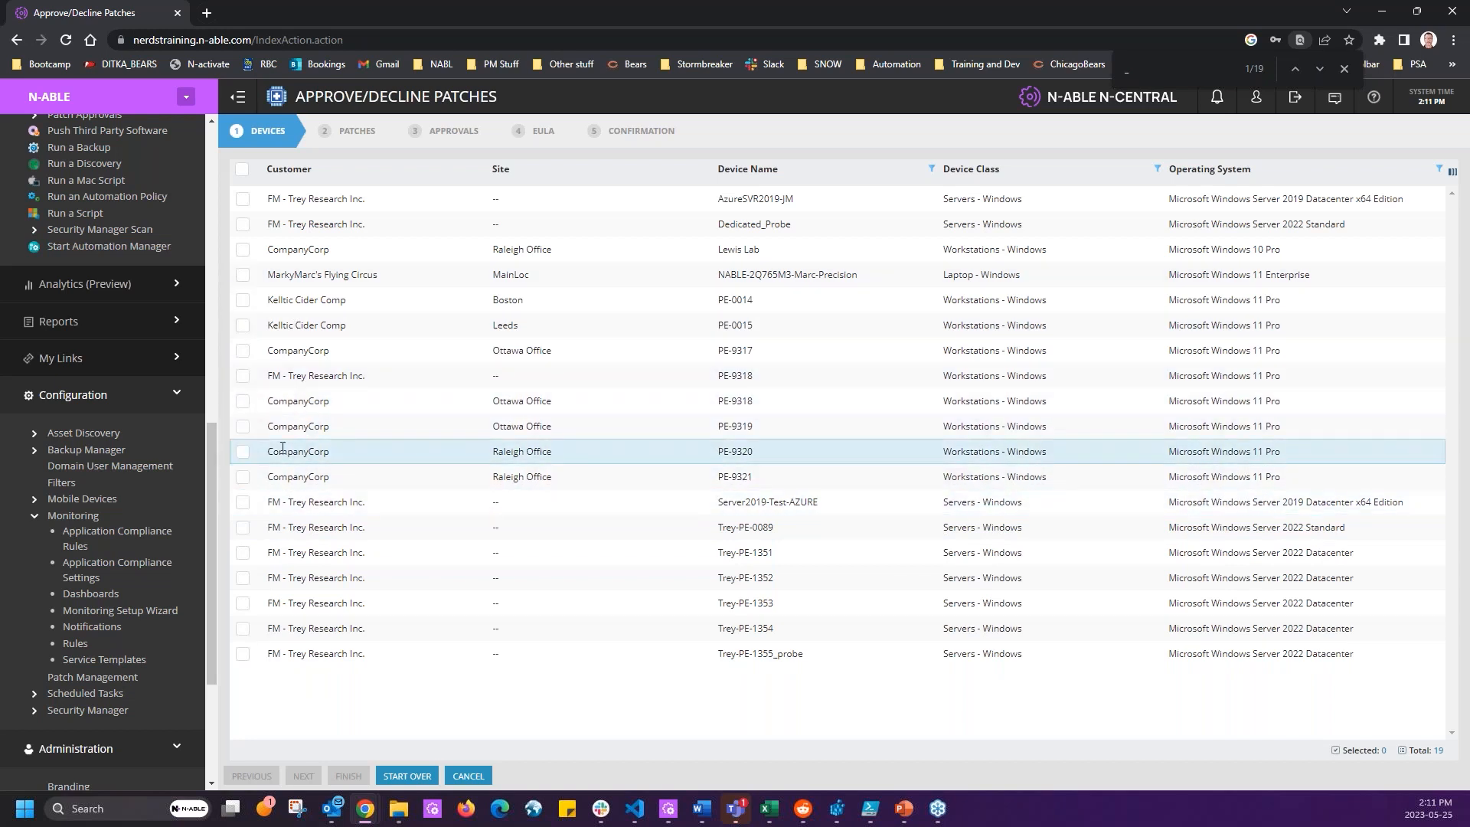
left_click(243, 452)
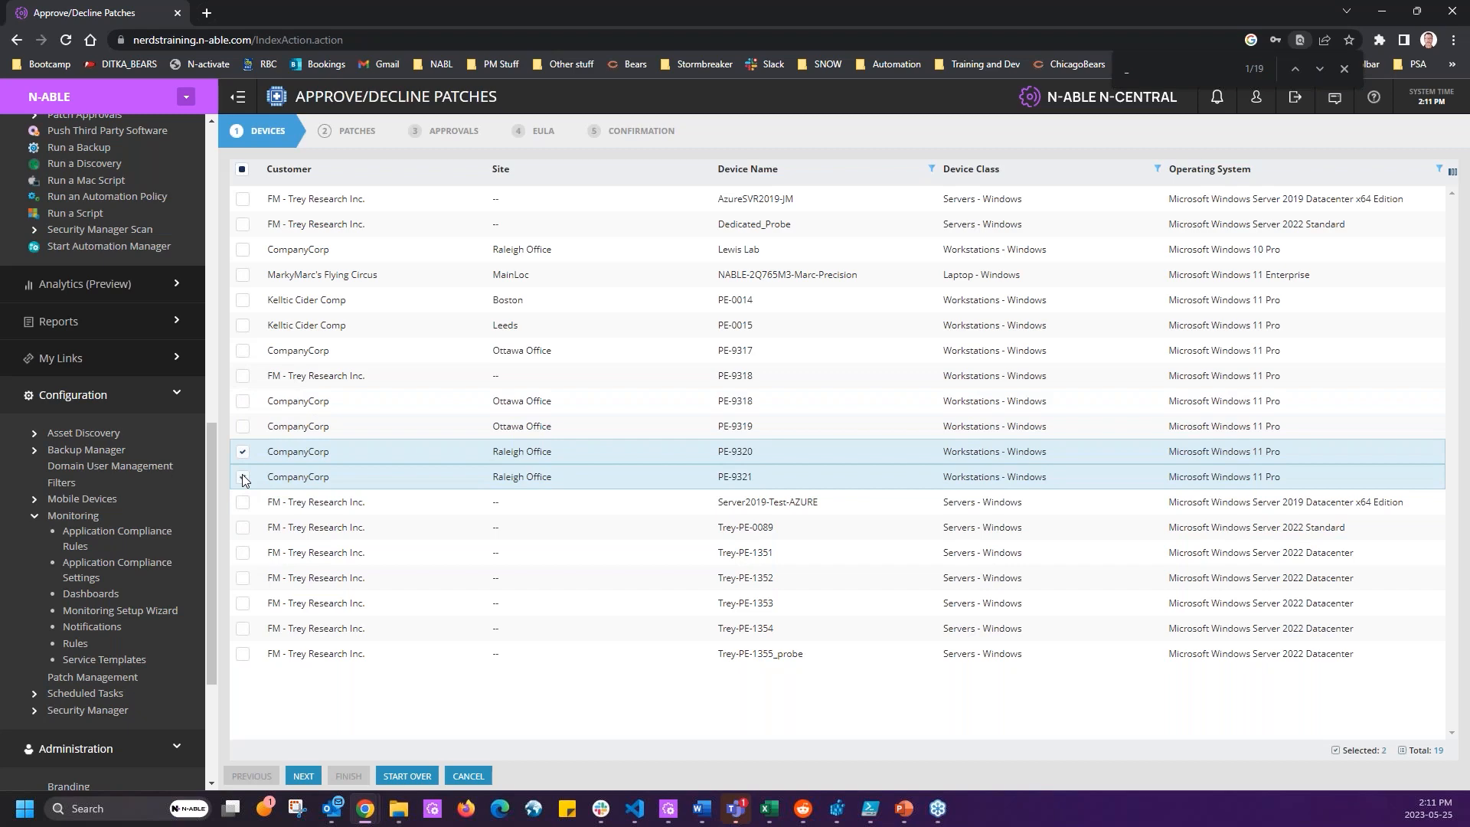
left_click(303, 775)
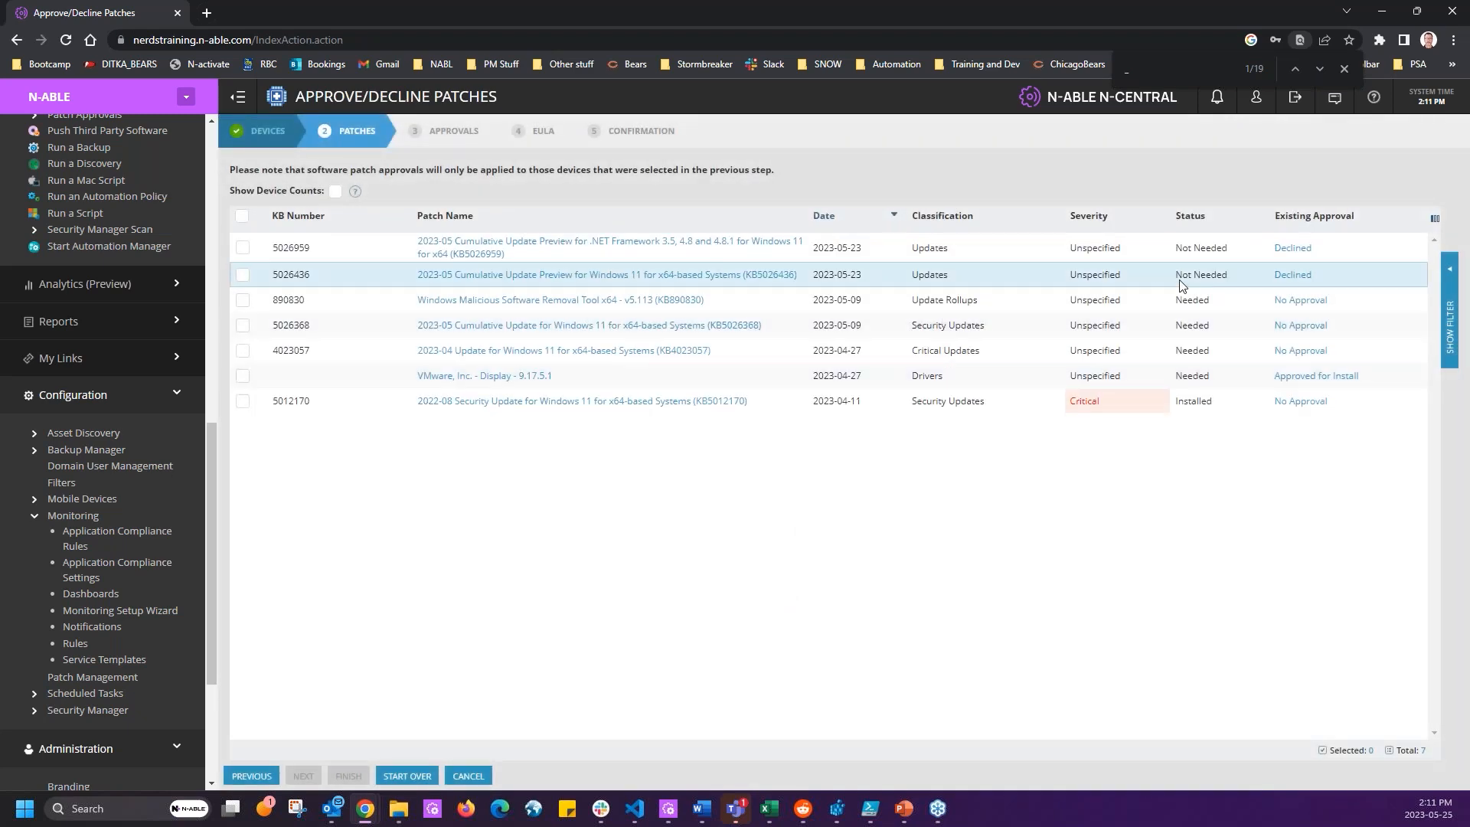
Examine the existing device-level approvals of patches KB5026436 and KB5026368.
left_click(1278, 275)
left_click(564, 398)
left_click(526, 395)
left_click(532, 420)
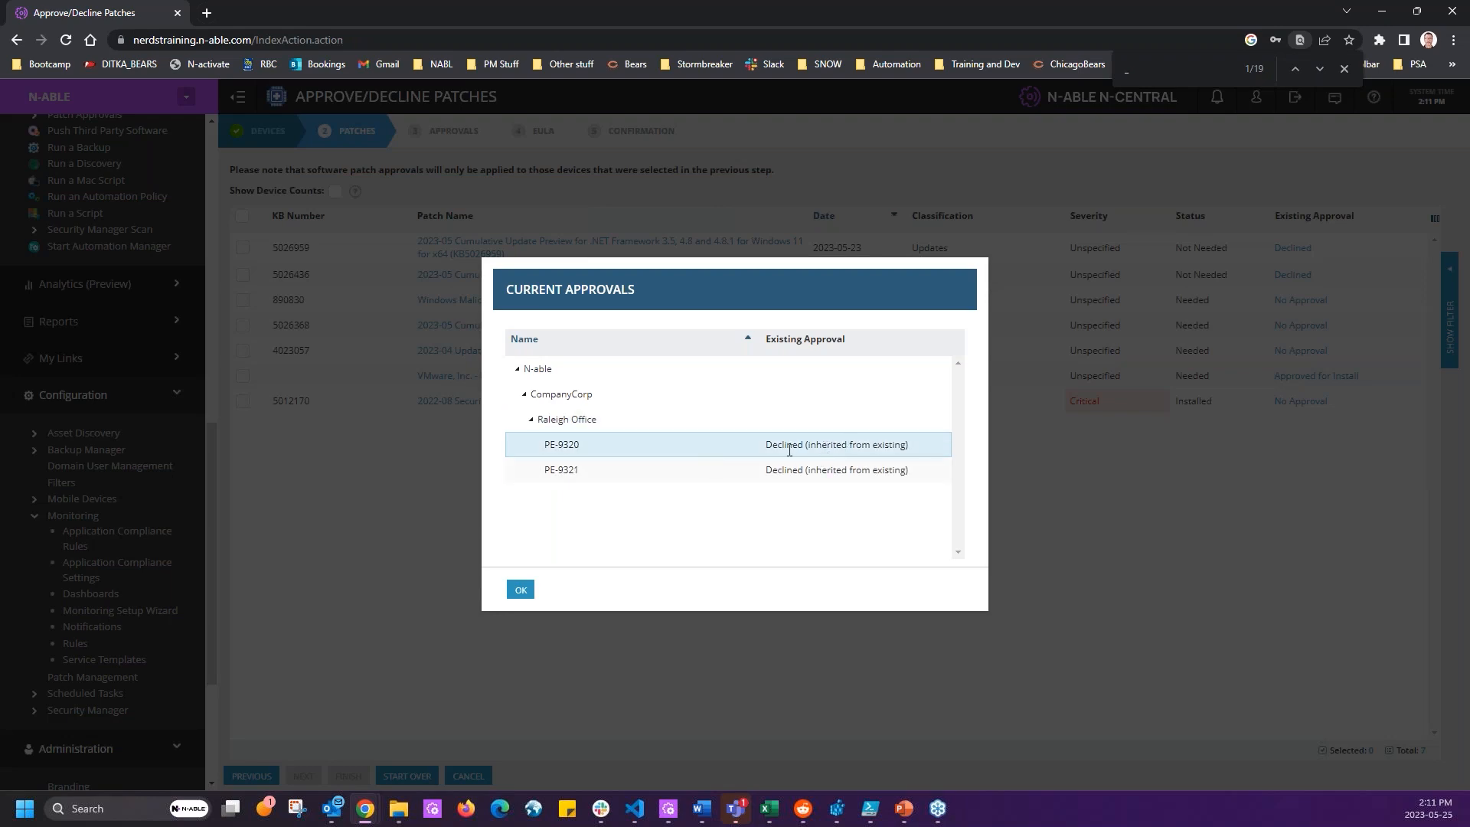
left_click(520, 590)
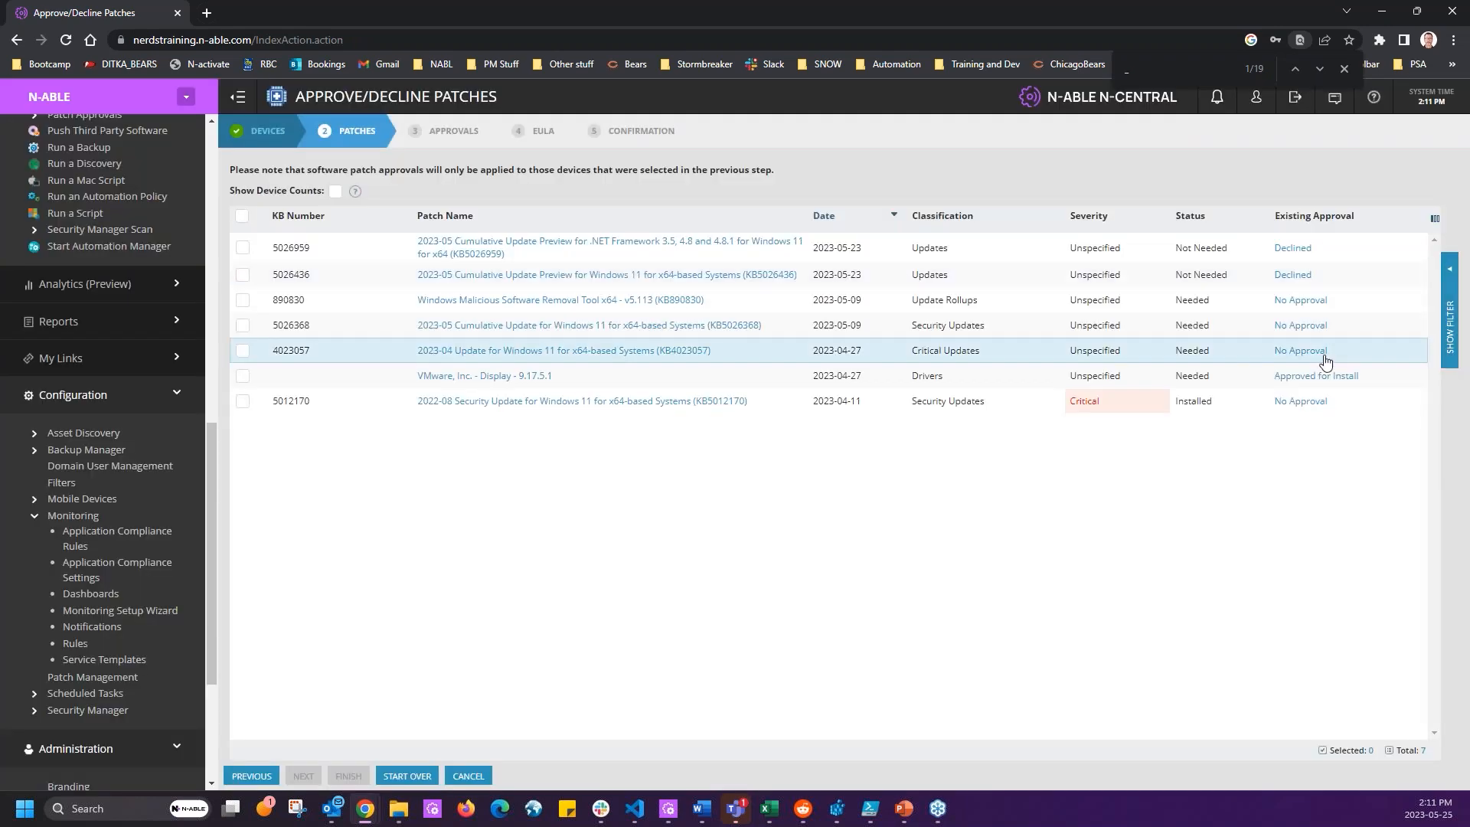
left_click(1311, 325)
left_click(521, 589)
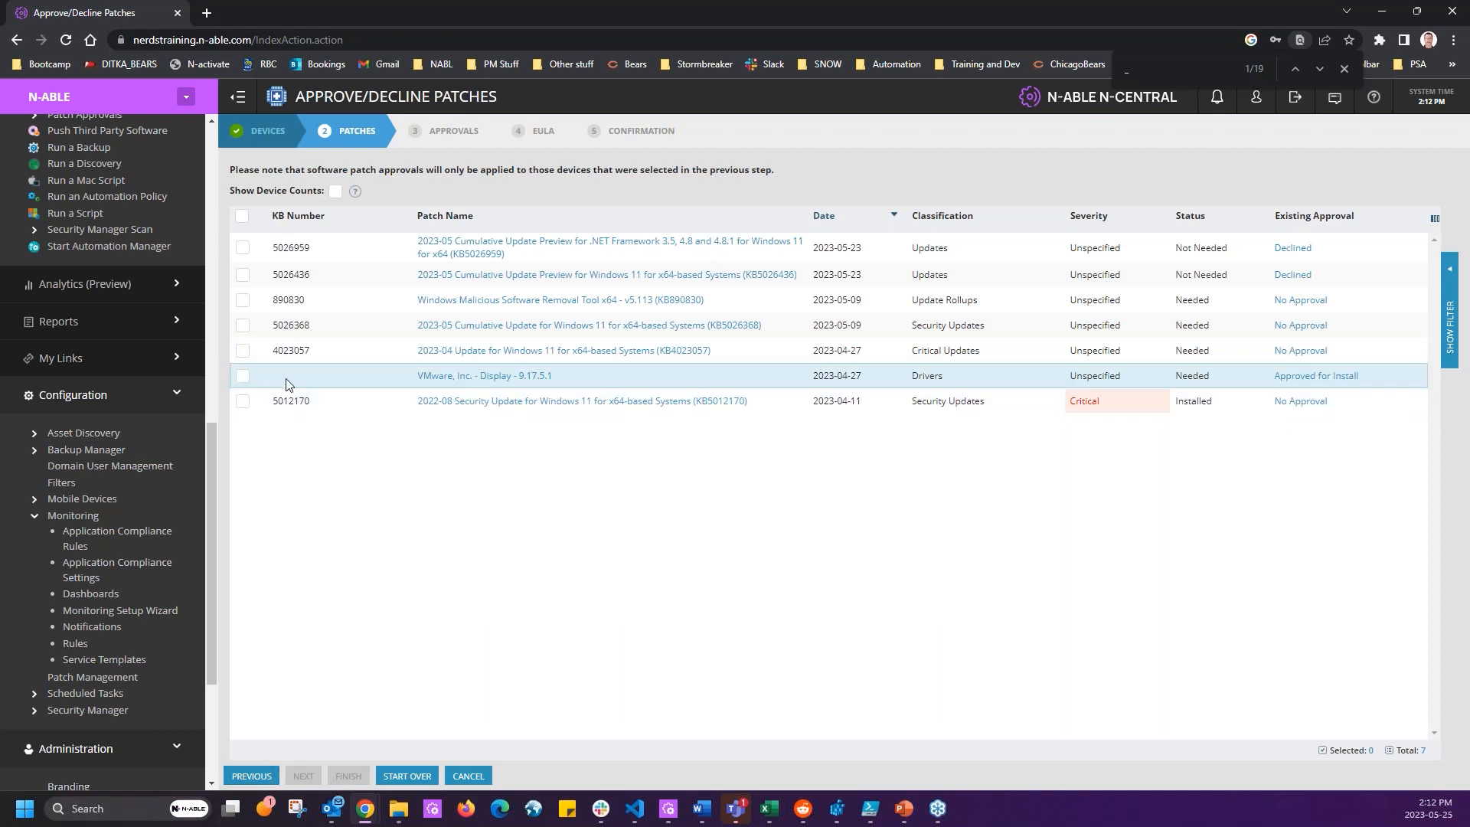
Select patches KB5026436 and KB890830, proceed to their approvals, and expand the tree down to the Raleigh Office devices.
left_click(243, 275)
left_click(243, 301)
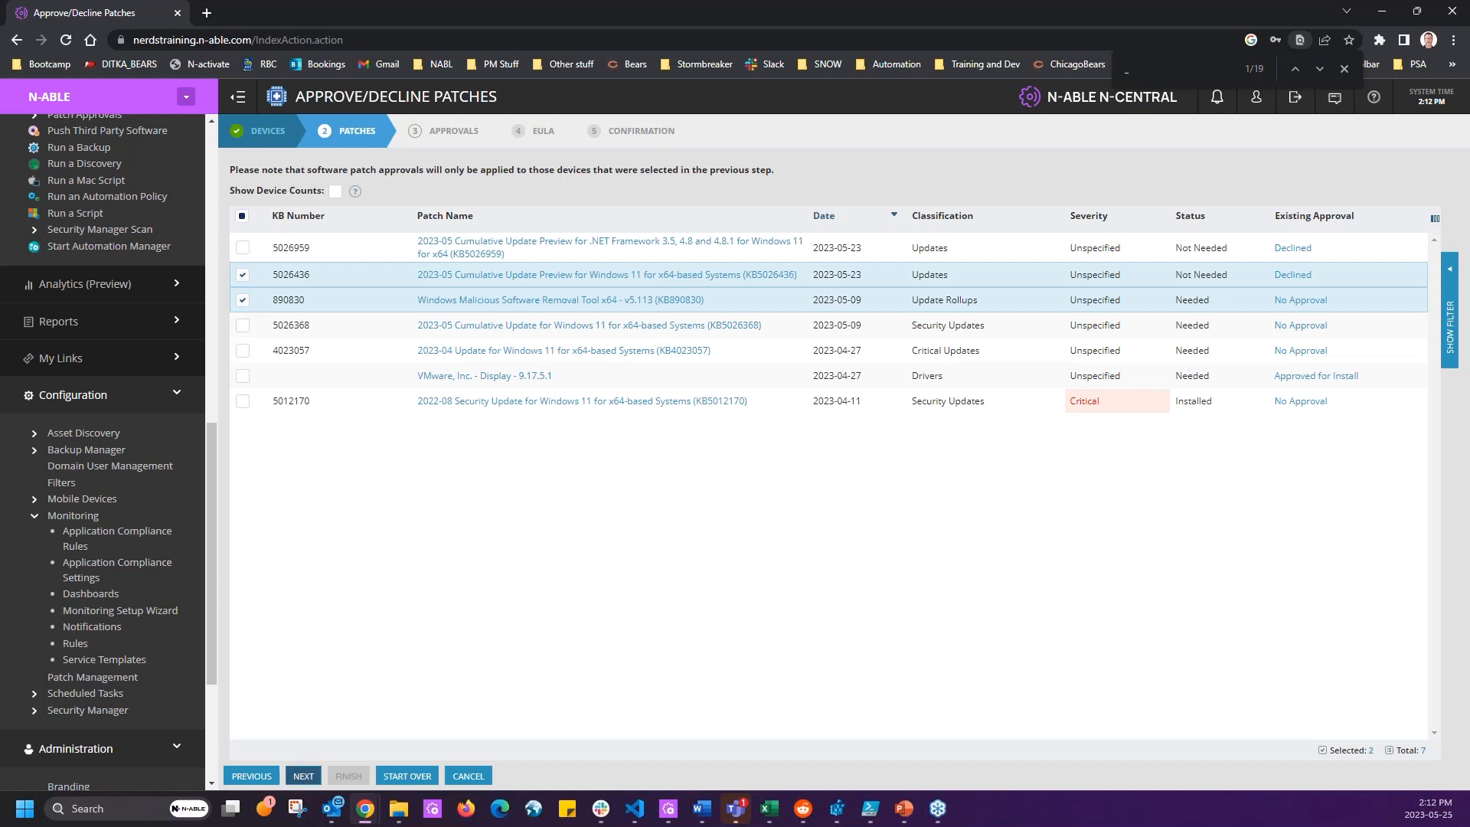
left_click(303, 776)
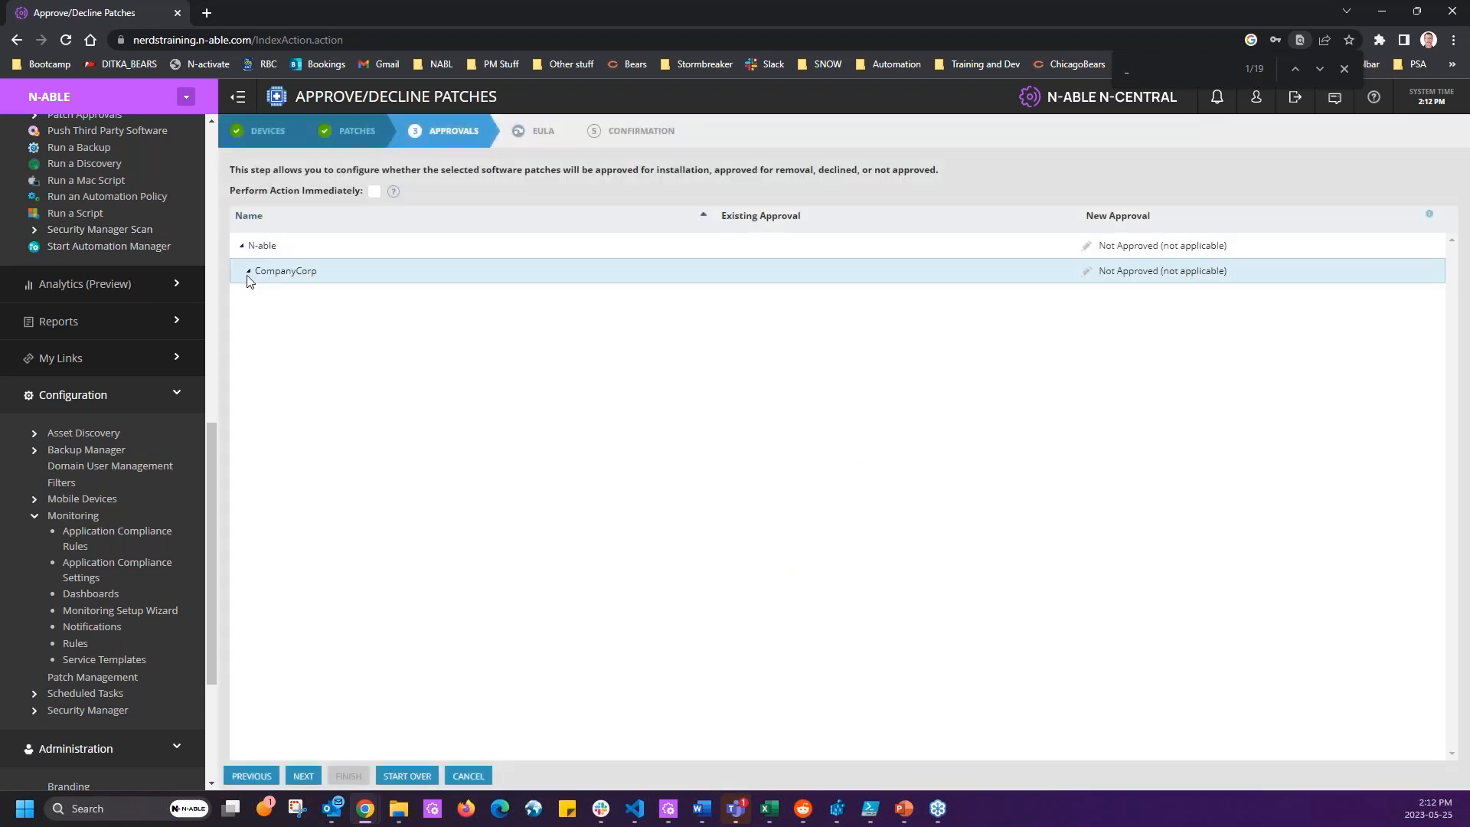
left_click(257, 297)
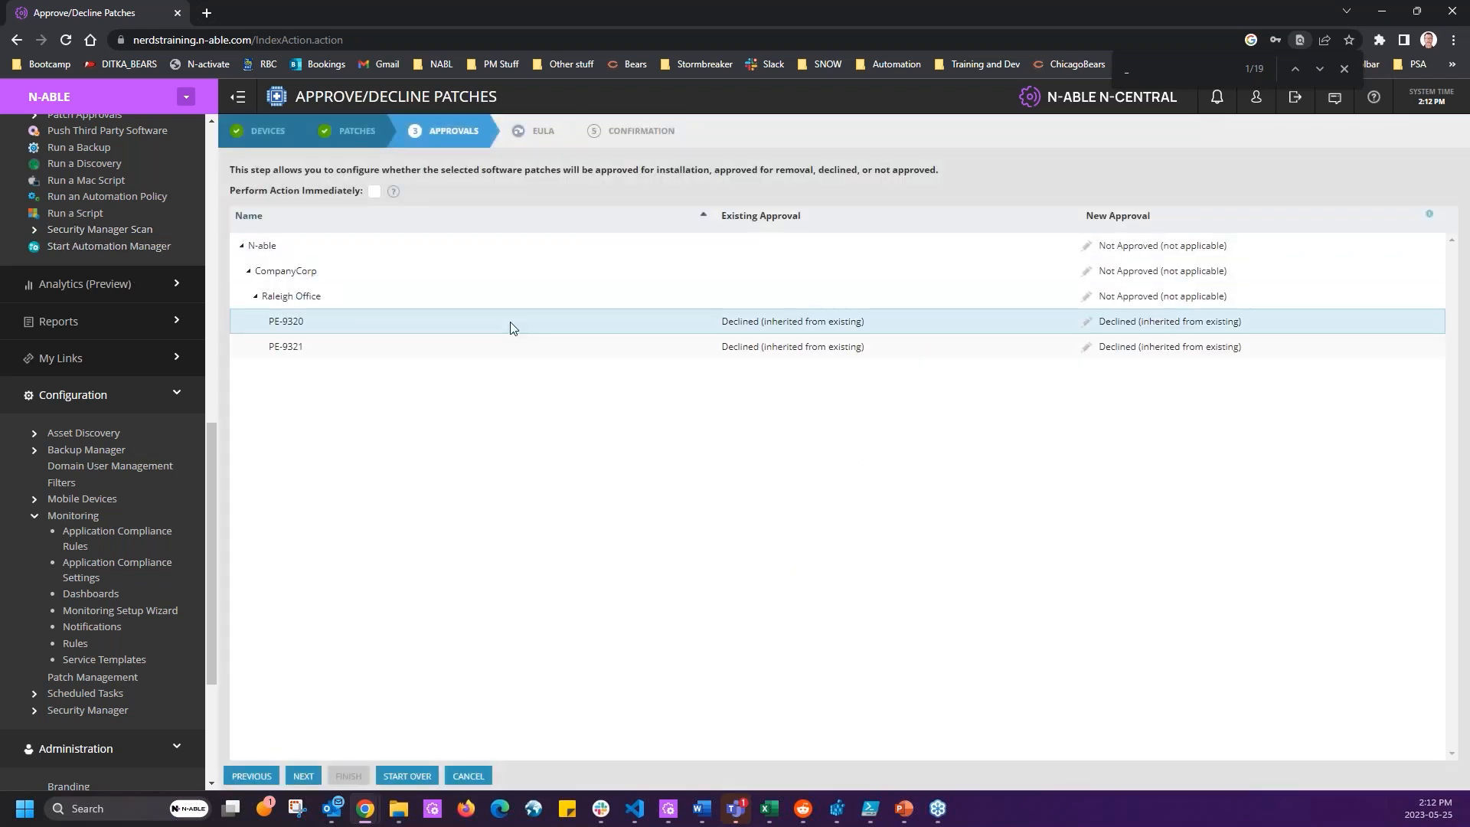
Try Approved for Install on PE-9320 and Approved for Removal on PE-9321, and proceed to the confirmation.
left_click(1189, 325)
left_click(1217, 353)
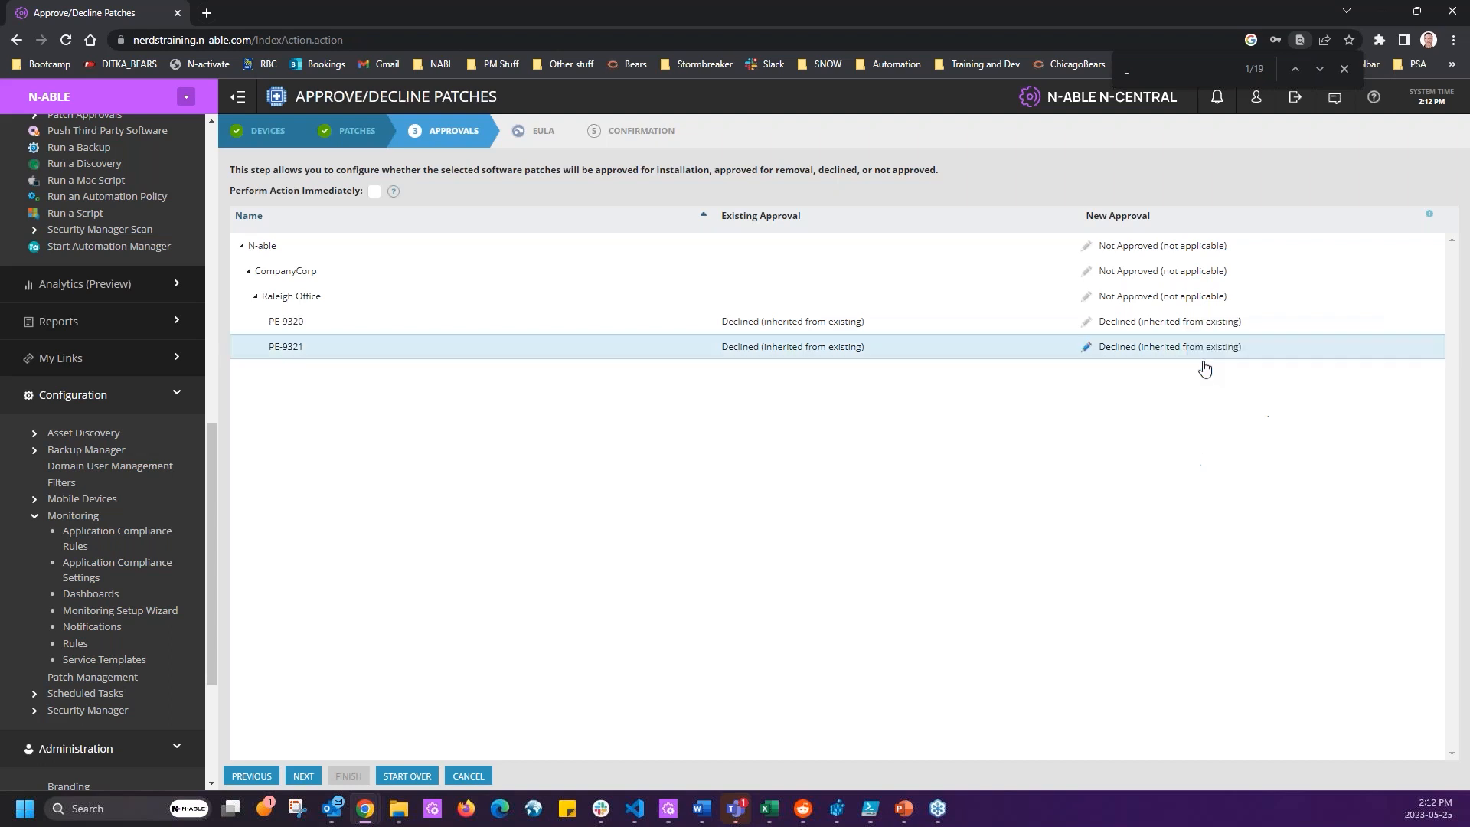
left_click(1165, 348)
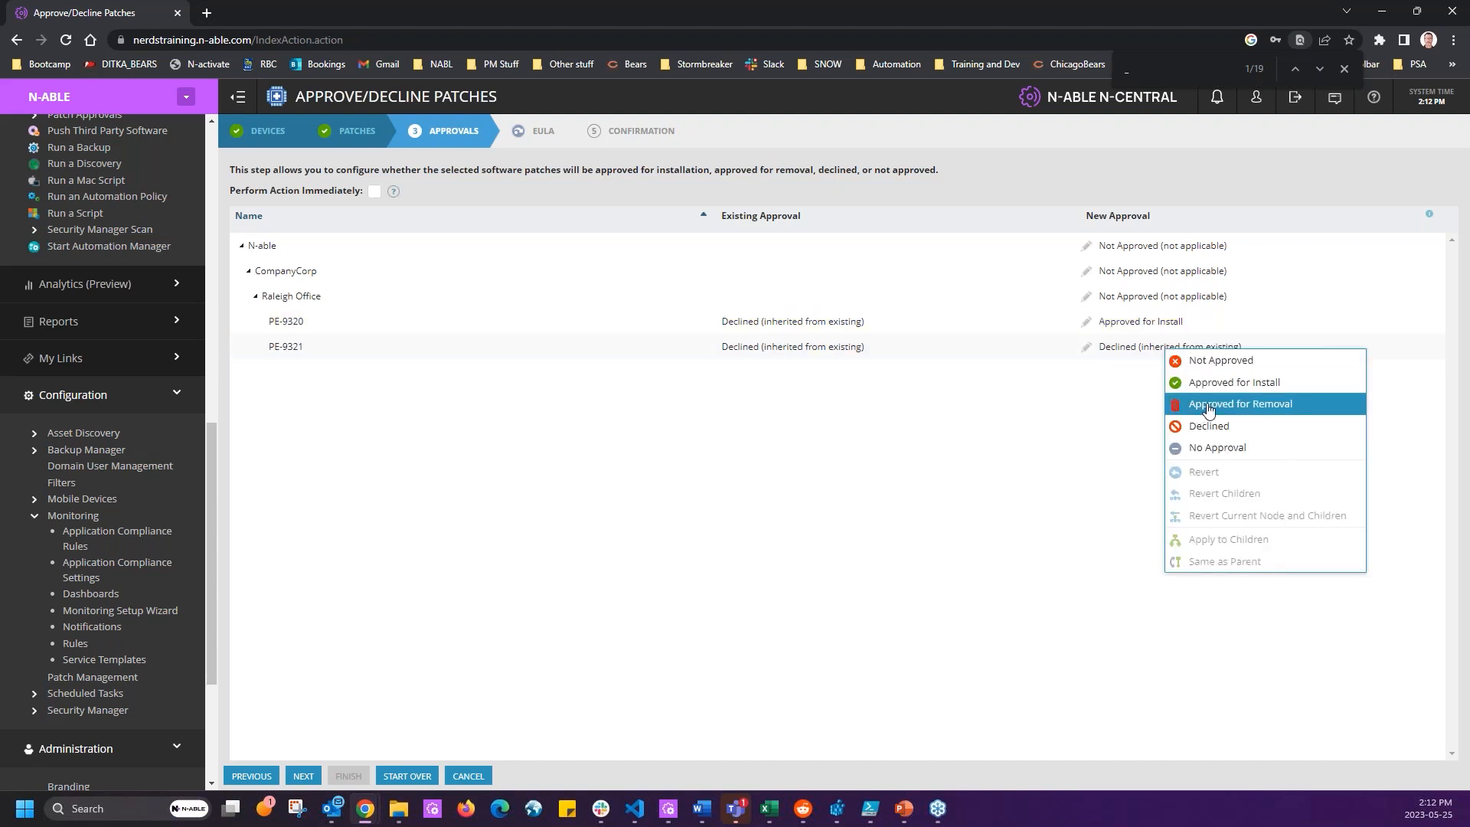
left_click(1214, 405)
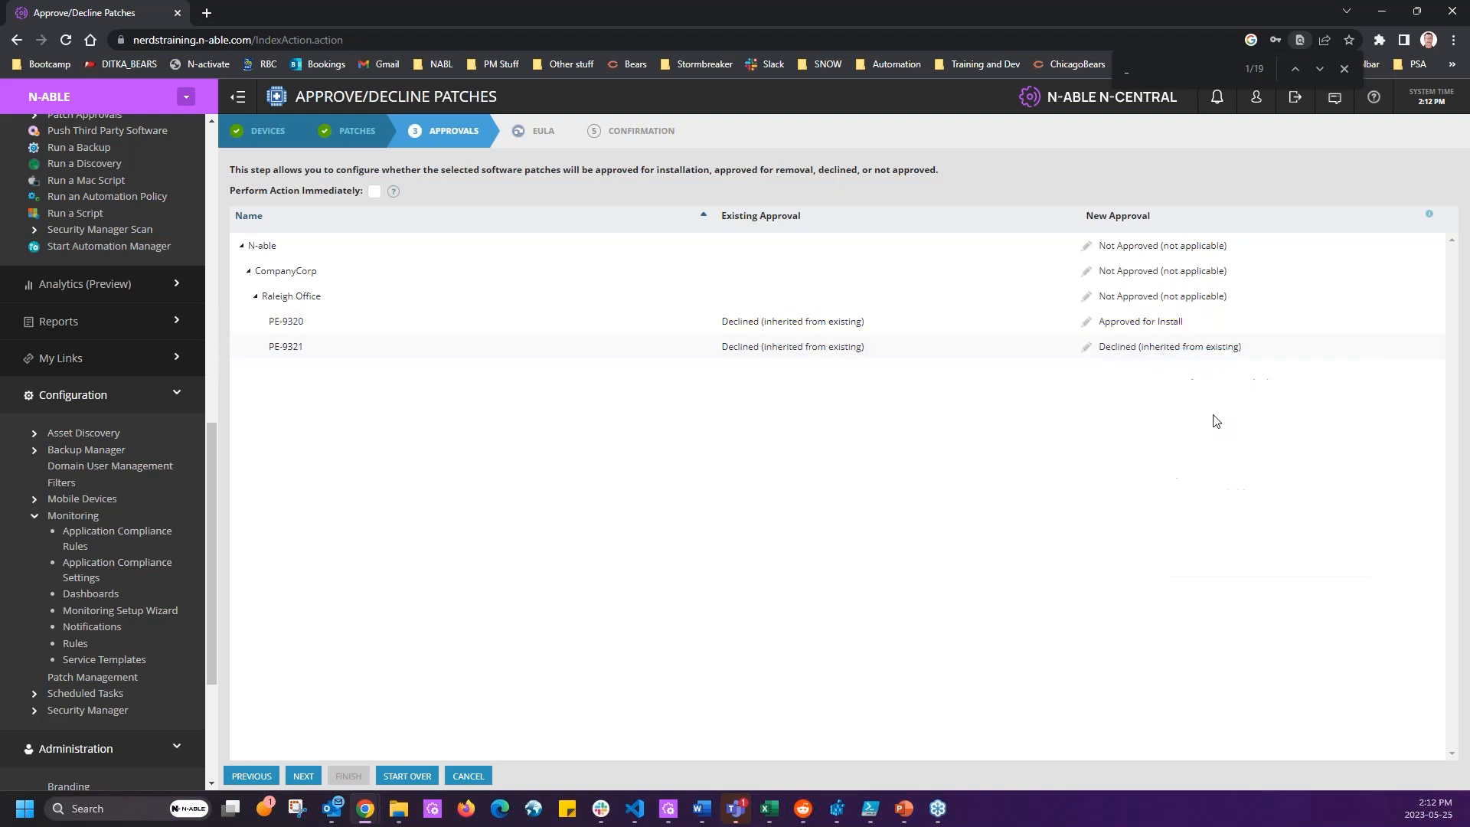
left_click(314, 776)
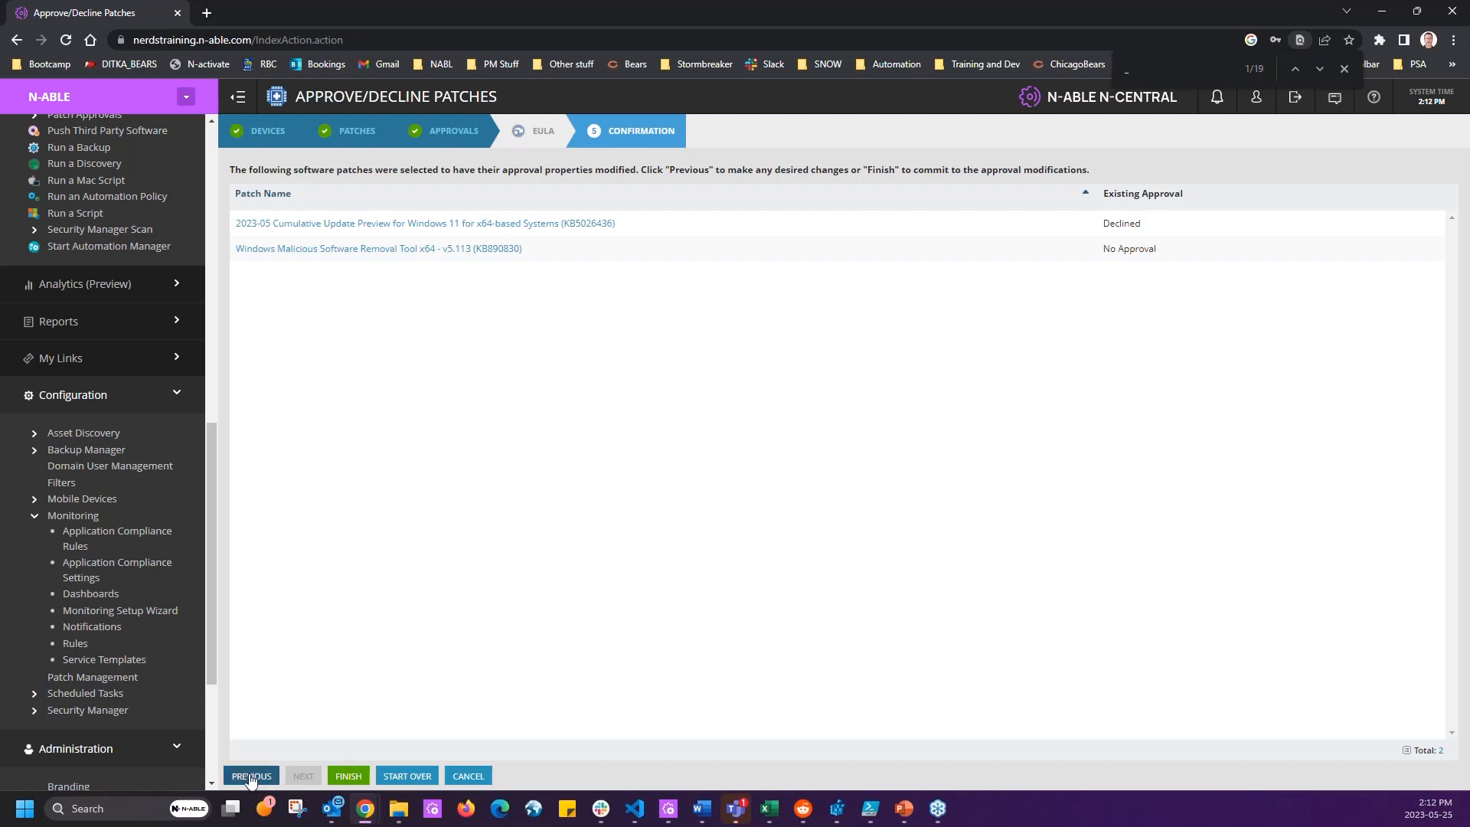
Go back to the device selection, start the approval over, and cancel out to the Patch Management home page.
left_click(252, 778)
left_click(307, 780)
left_click(268, 778)
left_click(268, 778)
left_click(268, 779)
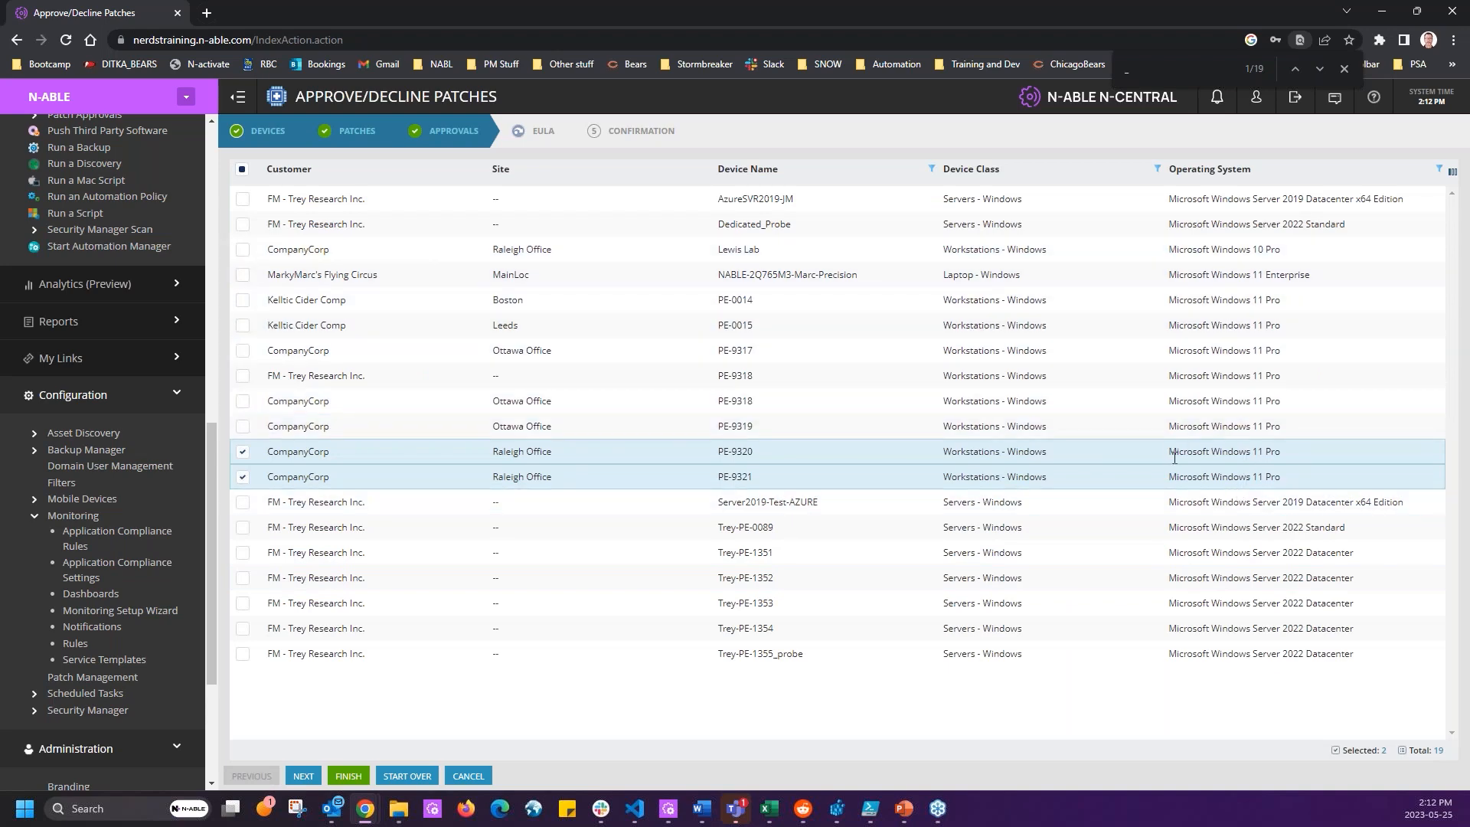
left_click(415, 776)
left_click(502, 453)
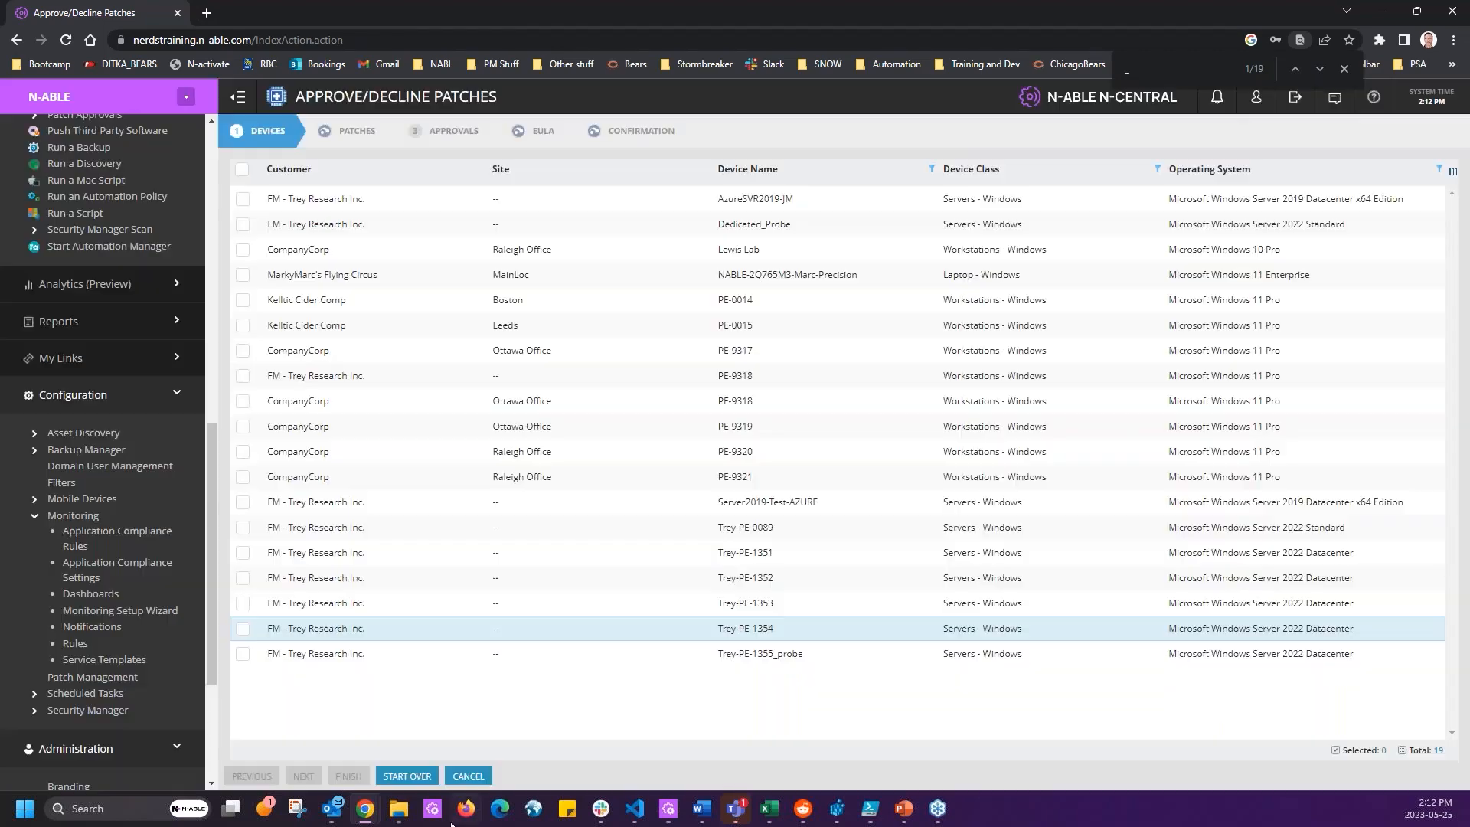
left_click(468, 777)
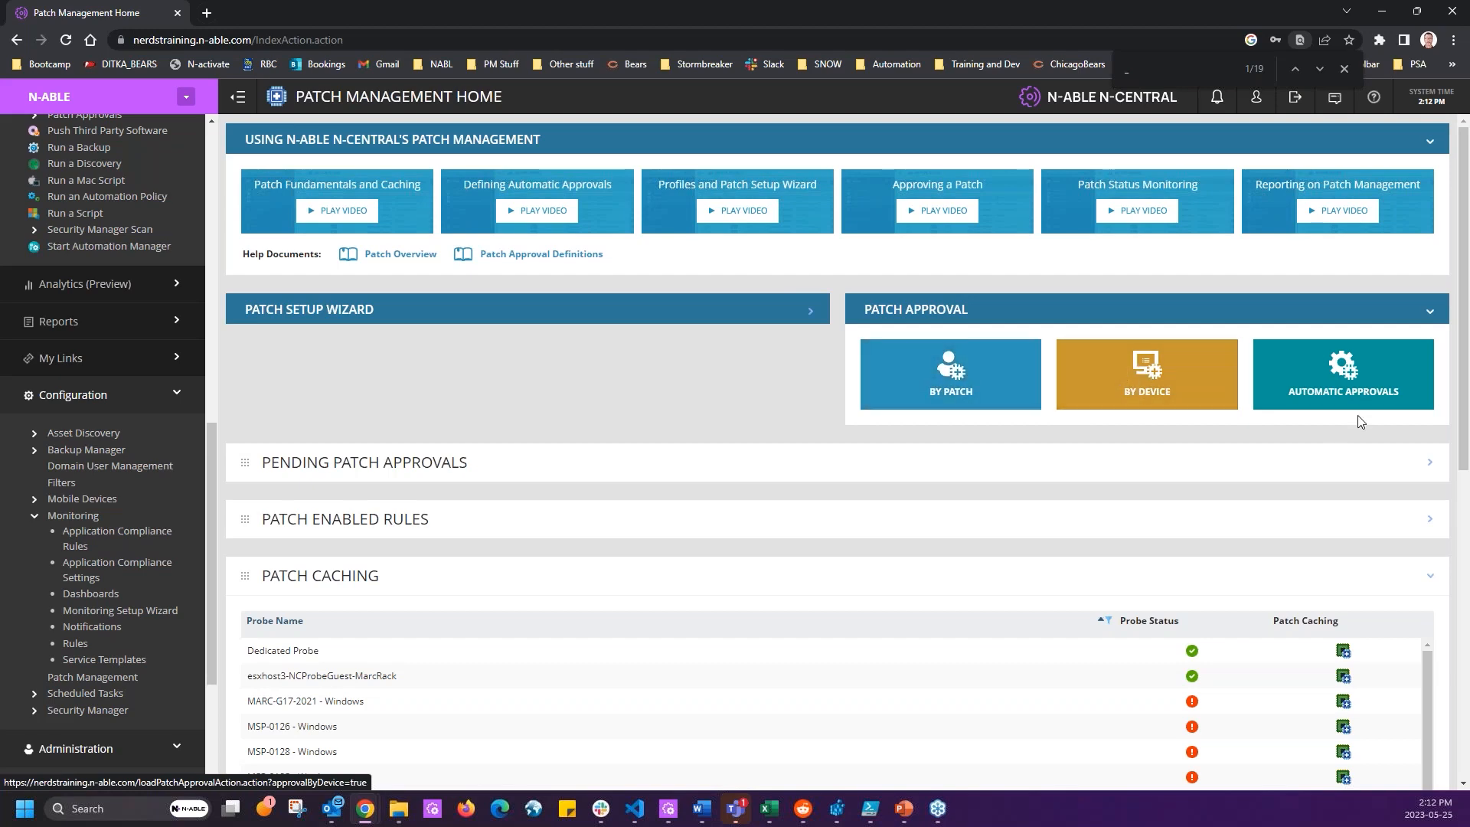
Add an automatic patch approval rule named "Workstations and Laptops Approvals - Microsoft".
left_click(1324, 371)
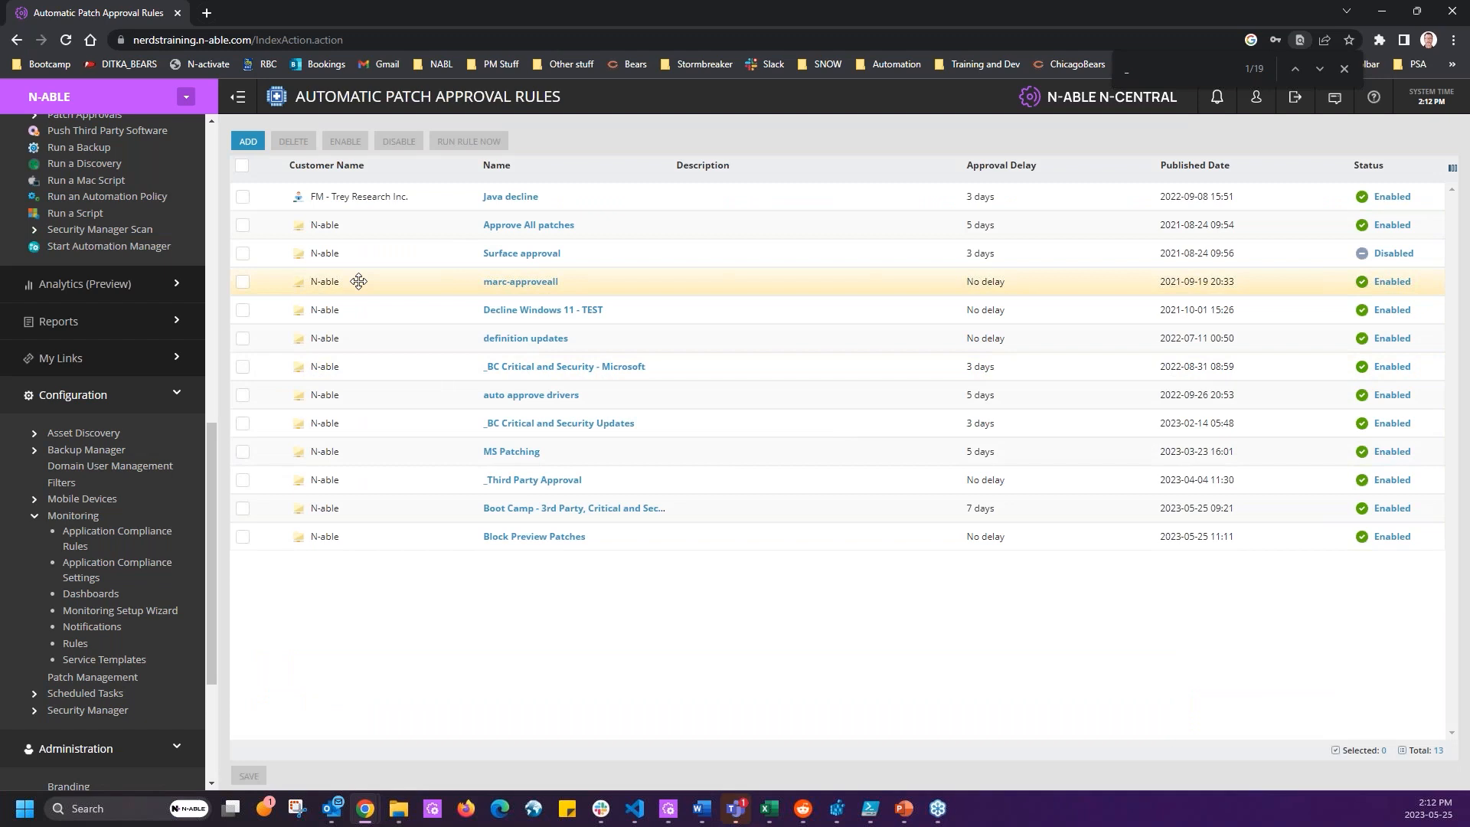
left_click(247, 141)
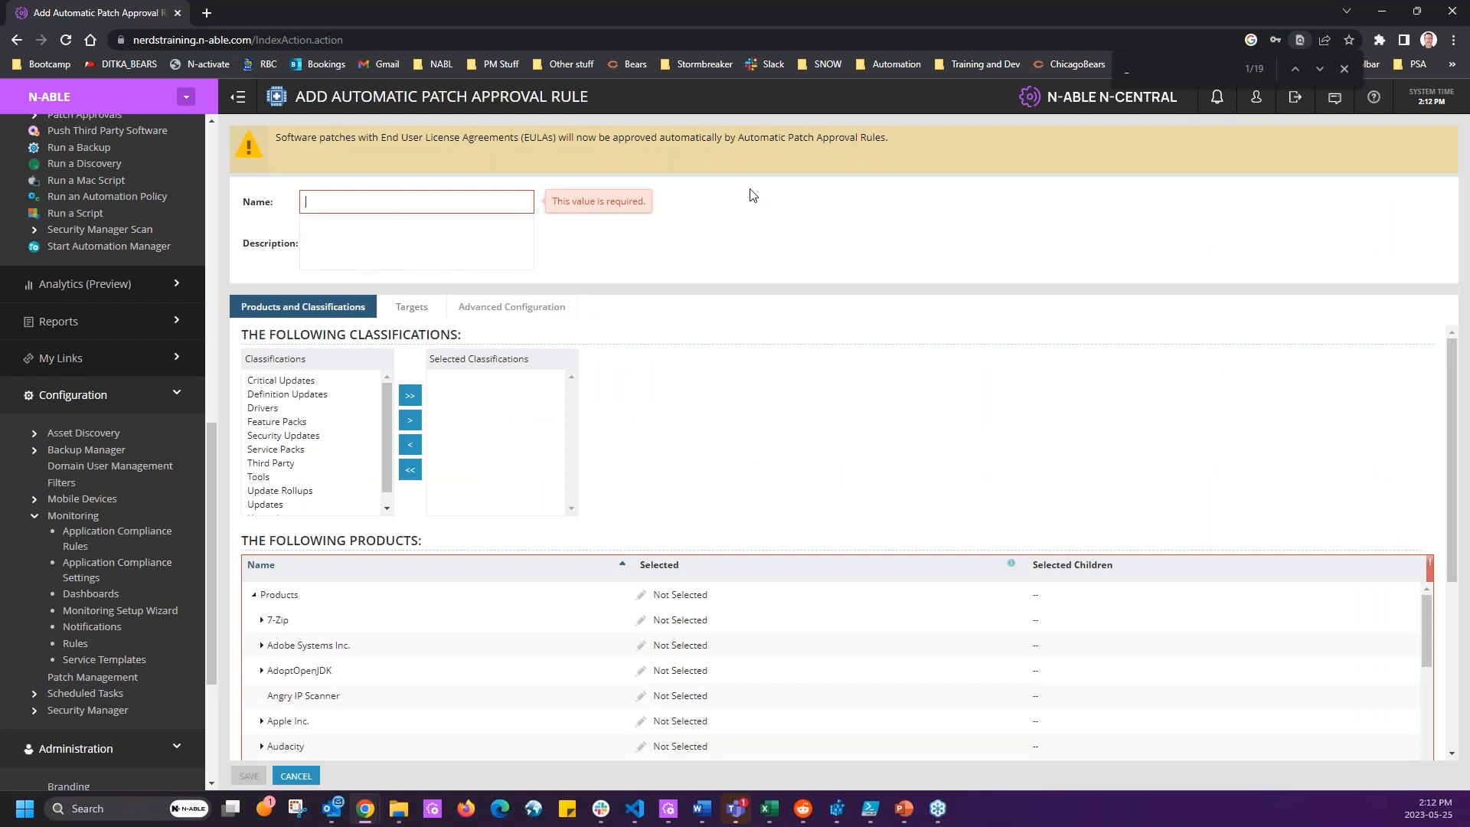
type("Workstations and Laptops Approvals - Micorosft")
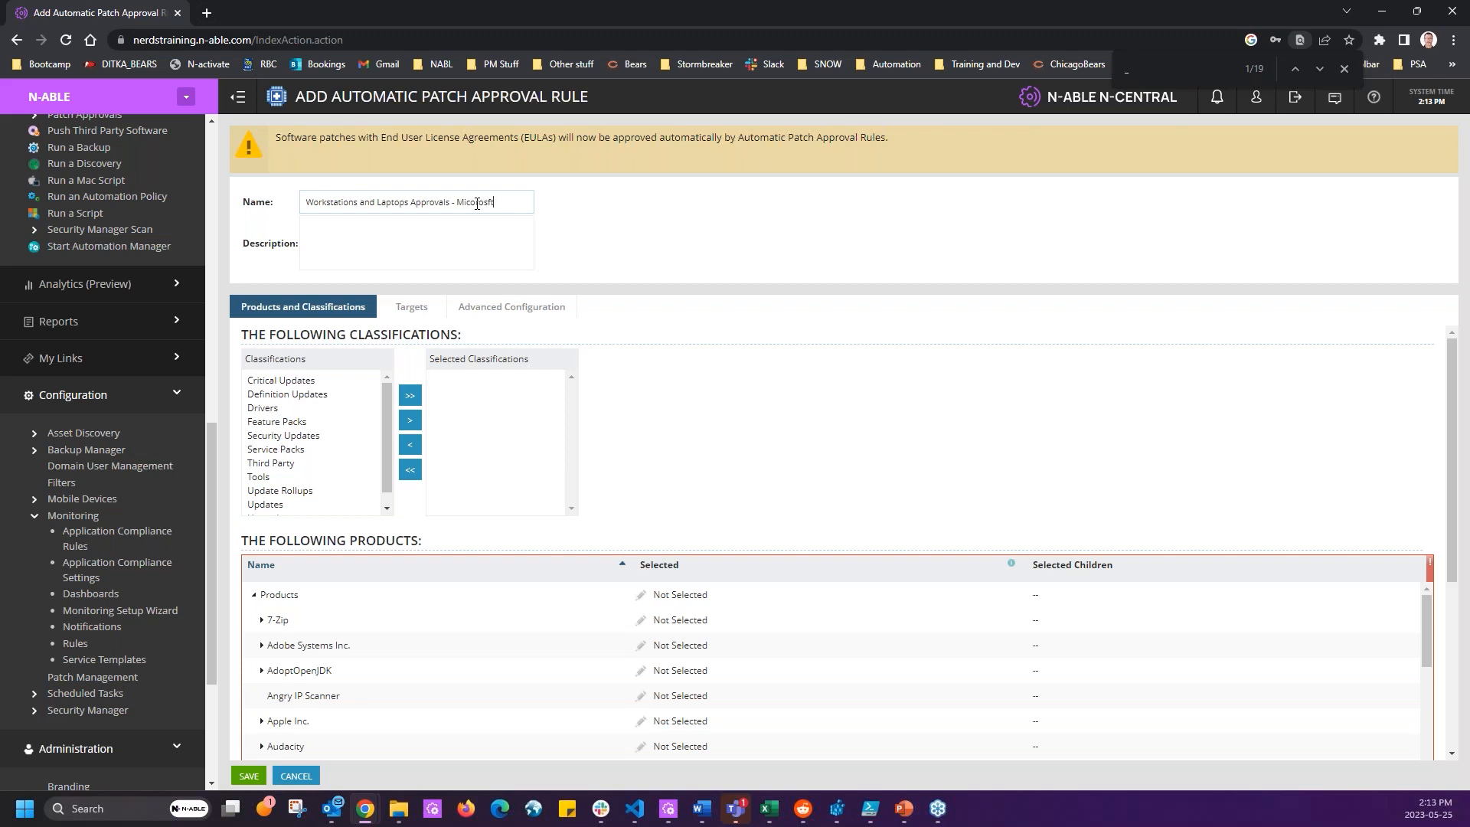
right_click(533, 203)
right_click(481, 202)
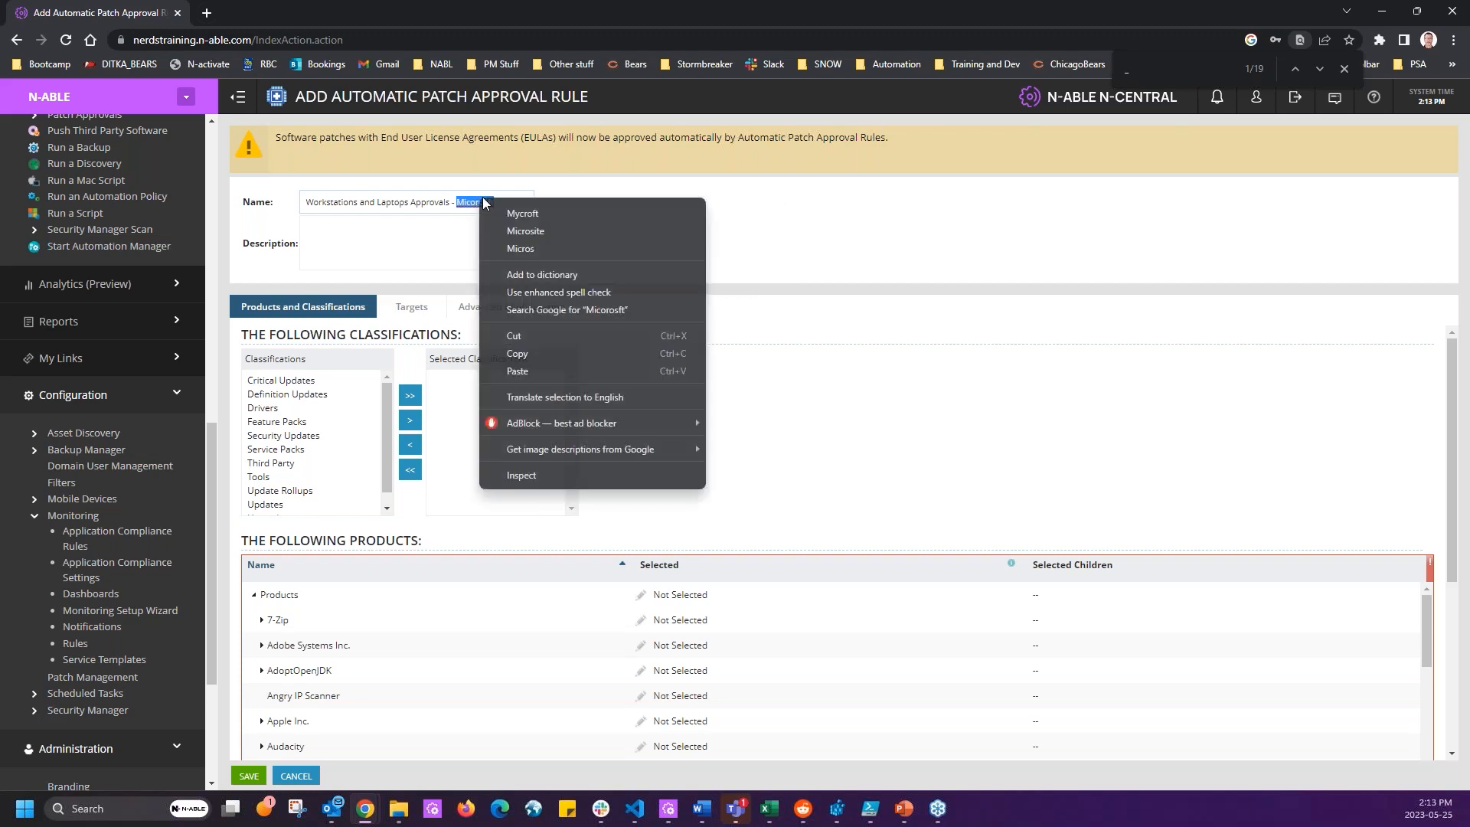
left_click(465, 204)
left_click(504, 203)
key("BackSpace")
key("BackSpace")
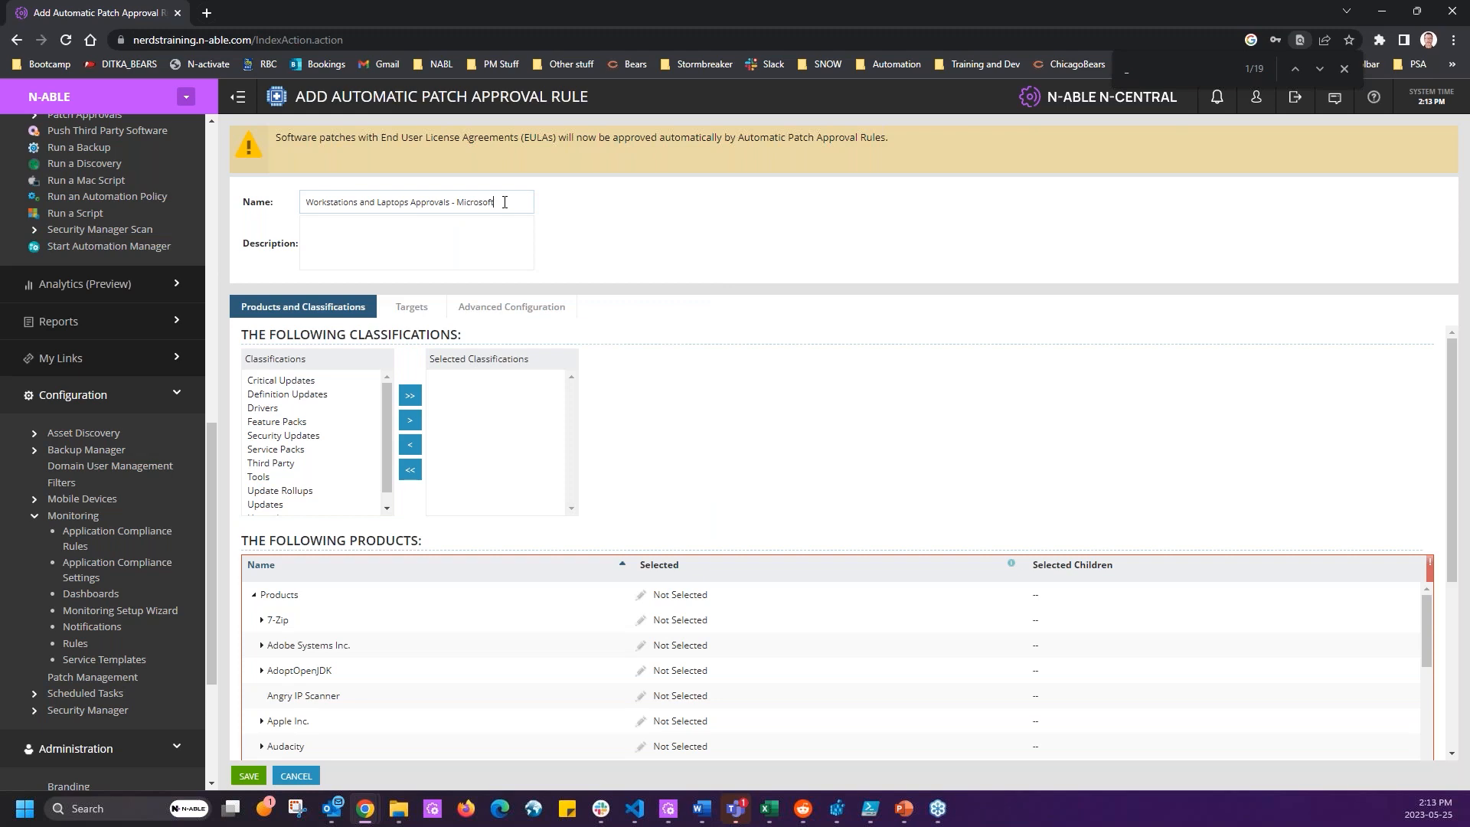
Assign the rule the classifications Critical Updates, Definition Updates, Security Updates, Update Rollups and Updates, taking Upgrades back out.
left_click(281, 385)
left_click(303, 396, "shift")
left_click(305, 437, "ctrl")
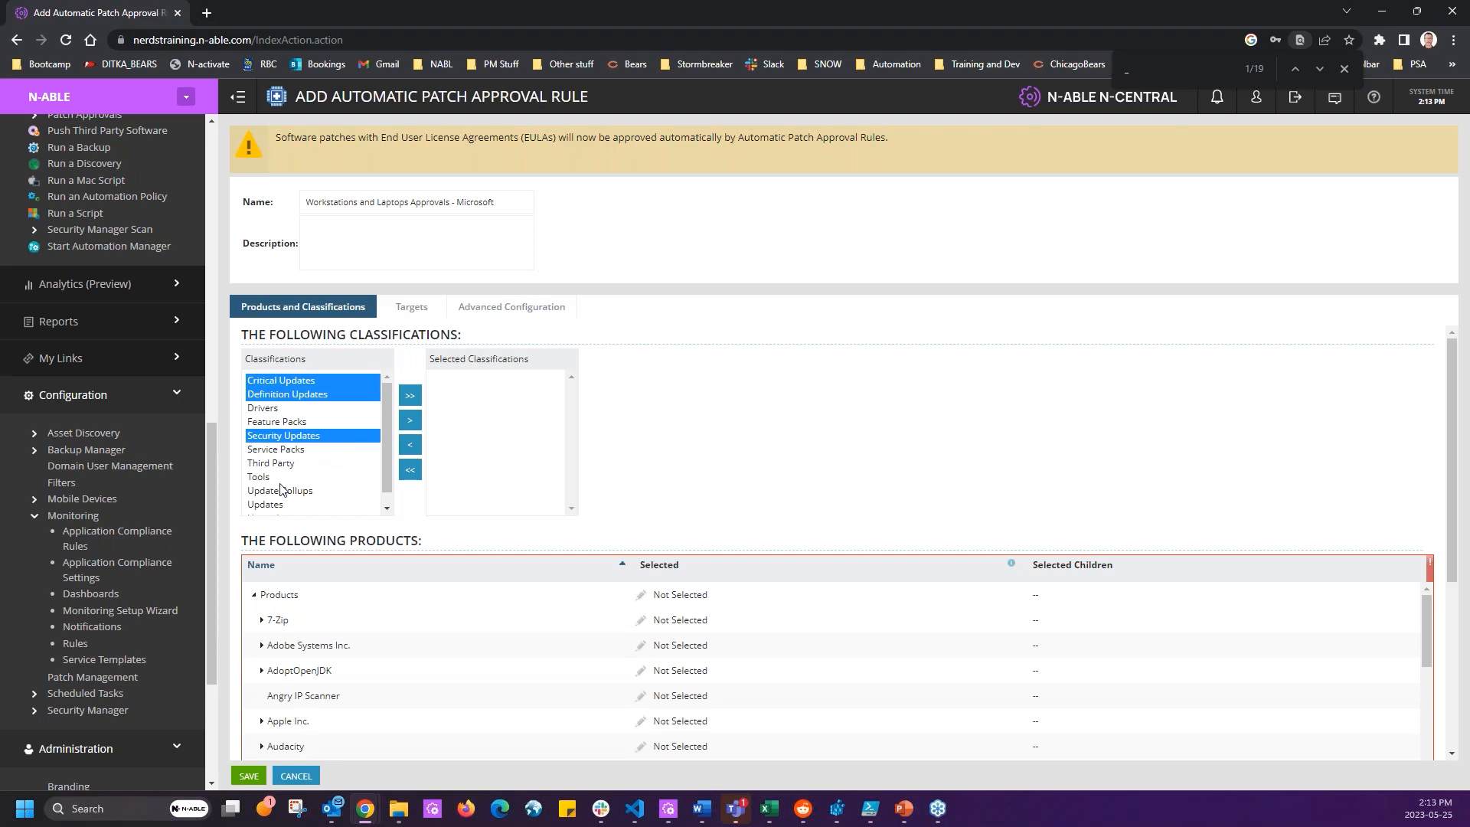
key("ctrl+minus")
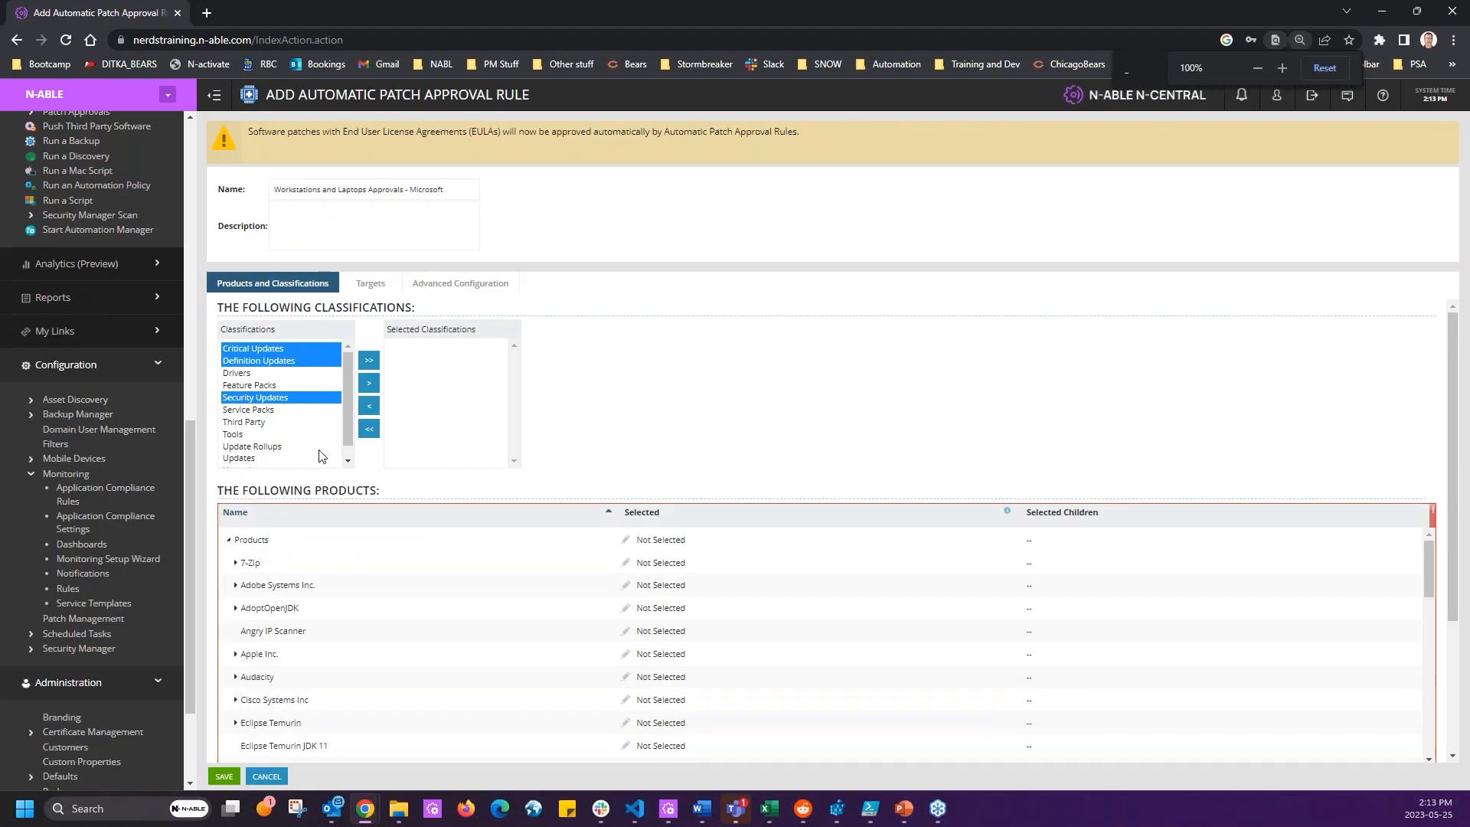
left_click_drag(387, 492, 366, 499)
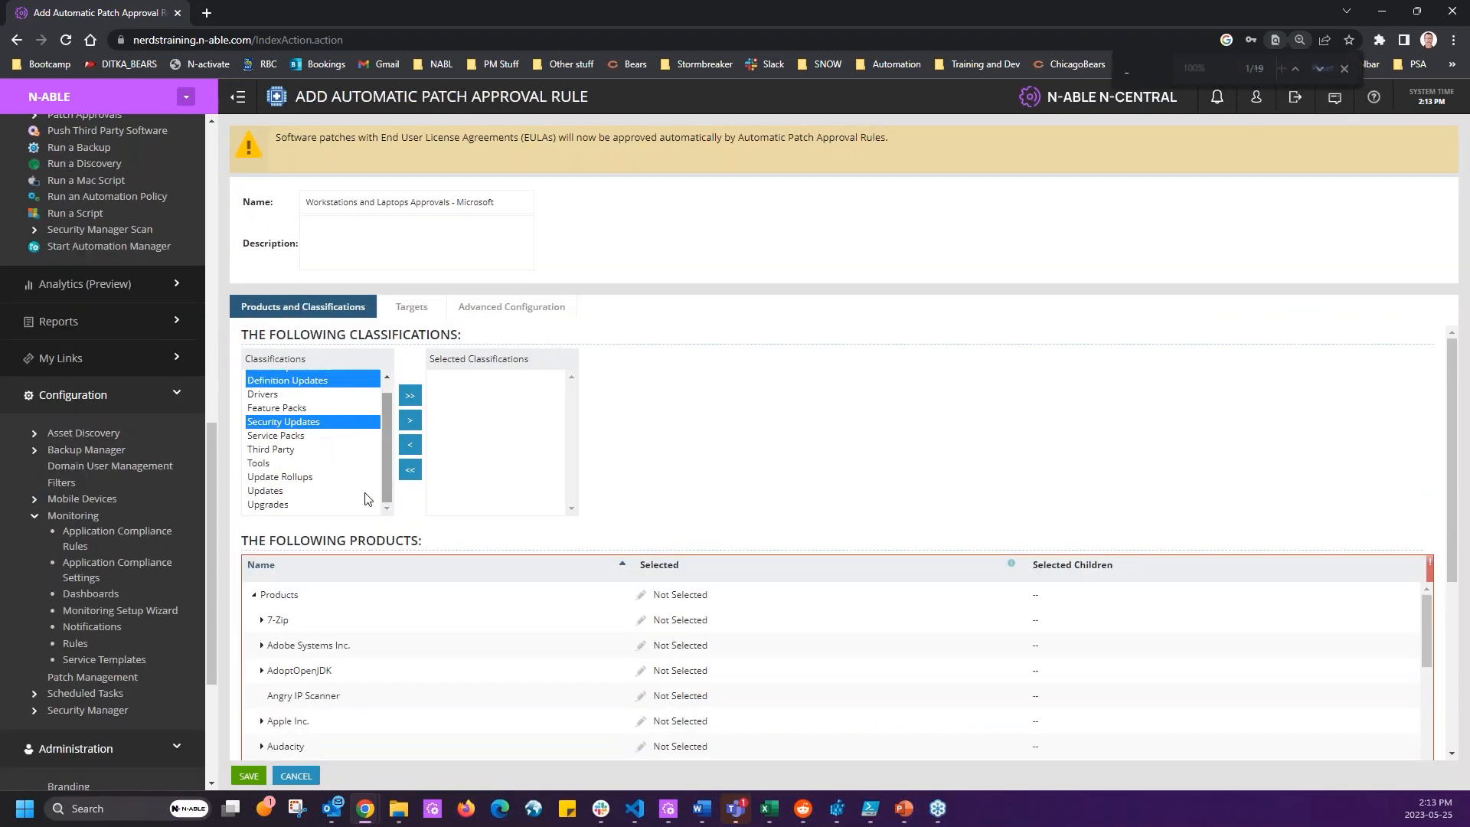
left_click(272, 478, "ctrl")
left_click(273, 491, "ctrl")
left_click(275, 504, "ctrl")
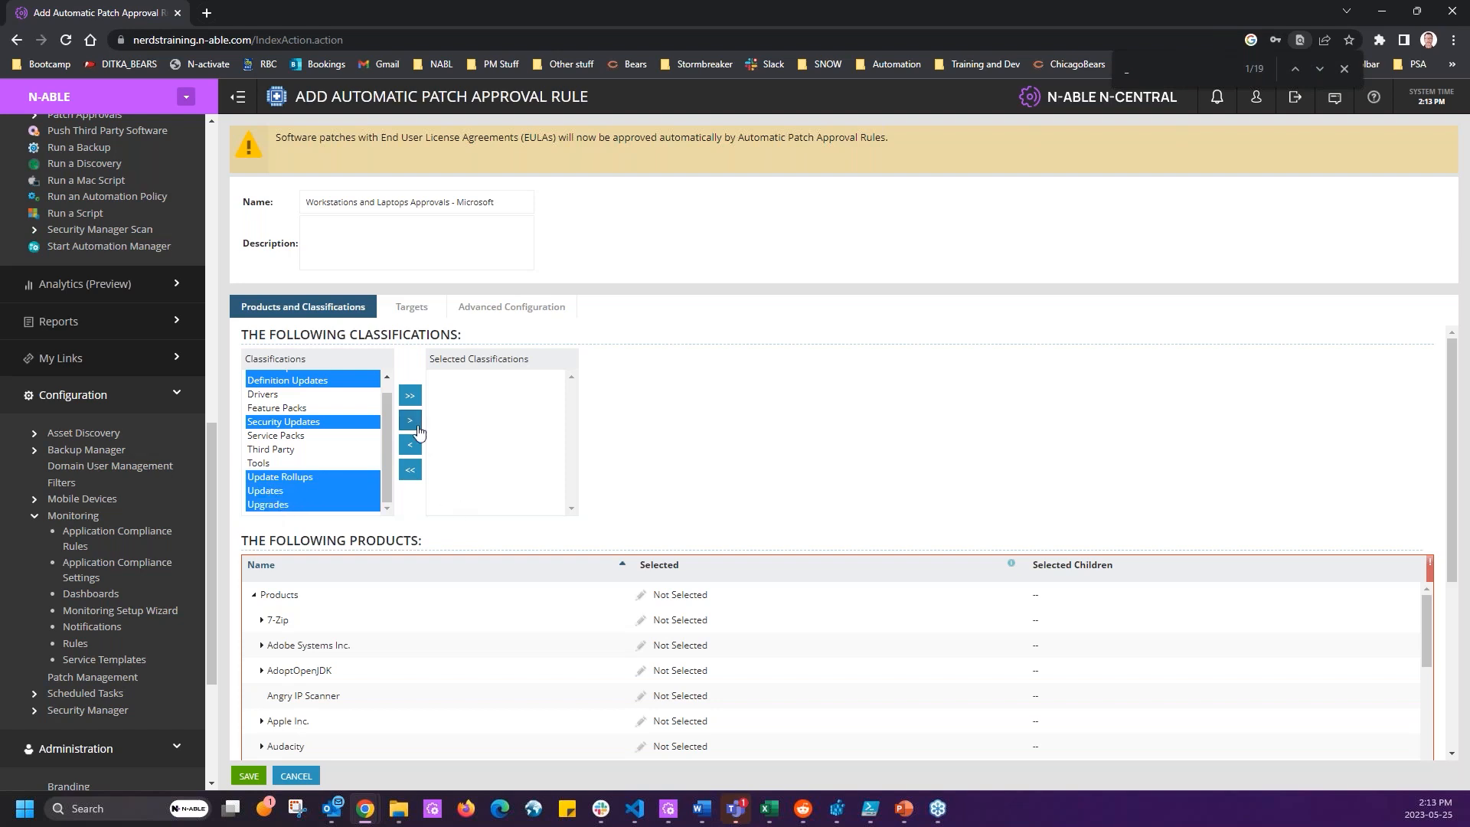
left_click(419, 432)
left_click(454, 458)
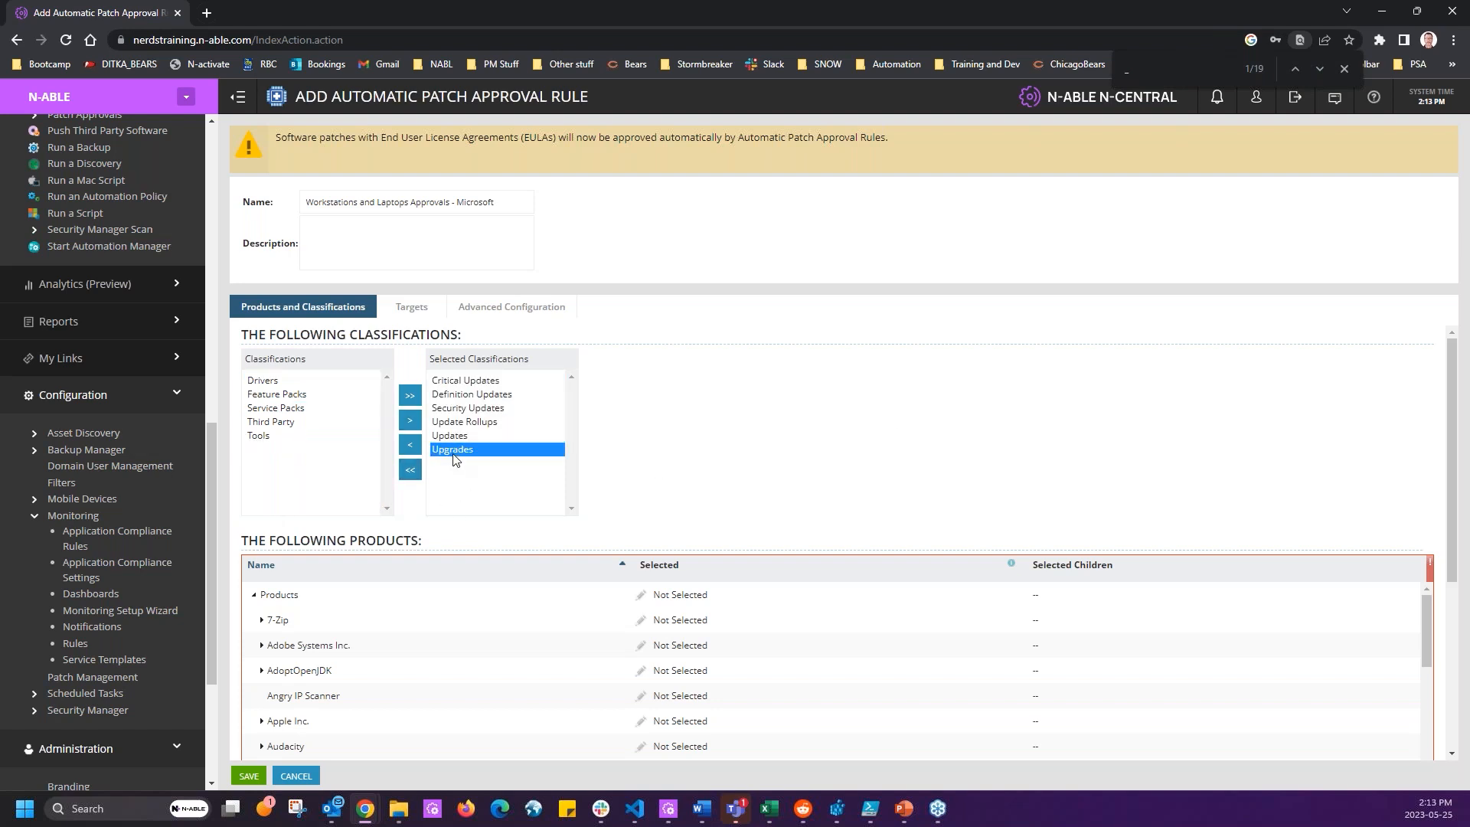
left_click(409, 445)
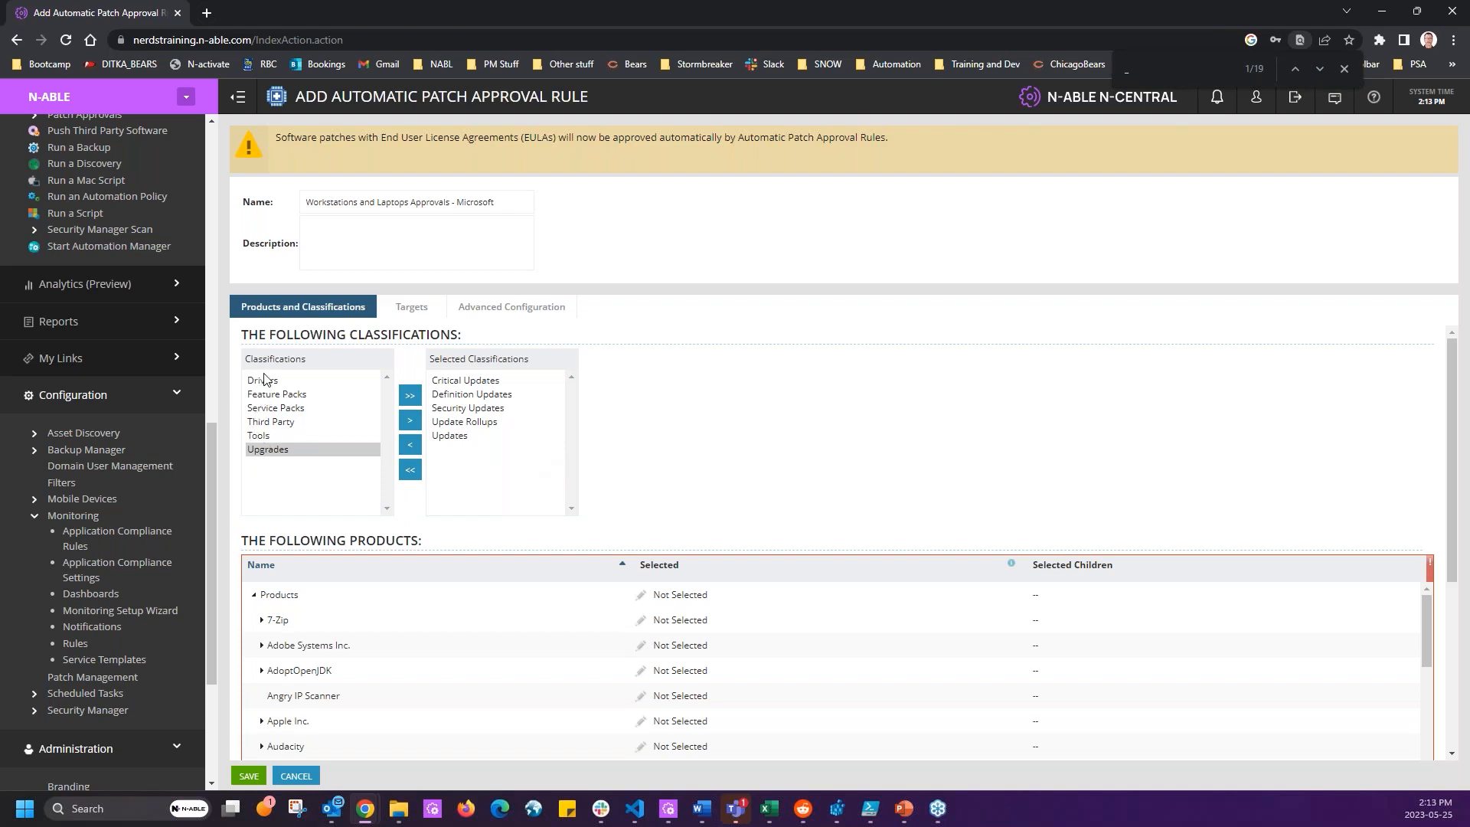
Highlight Critical Updates, Definition Updates, Security Updates, Update Rollups and Updates among the rule's selected classifications.
left_click(475, 380)
left_click(466, 438, "ctrl")
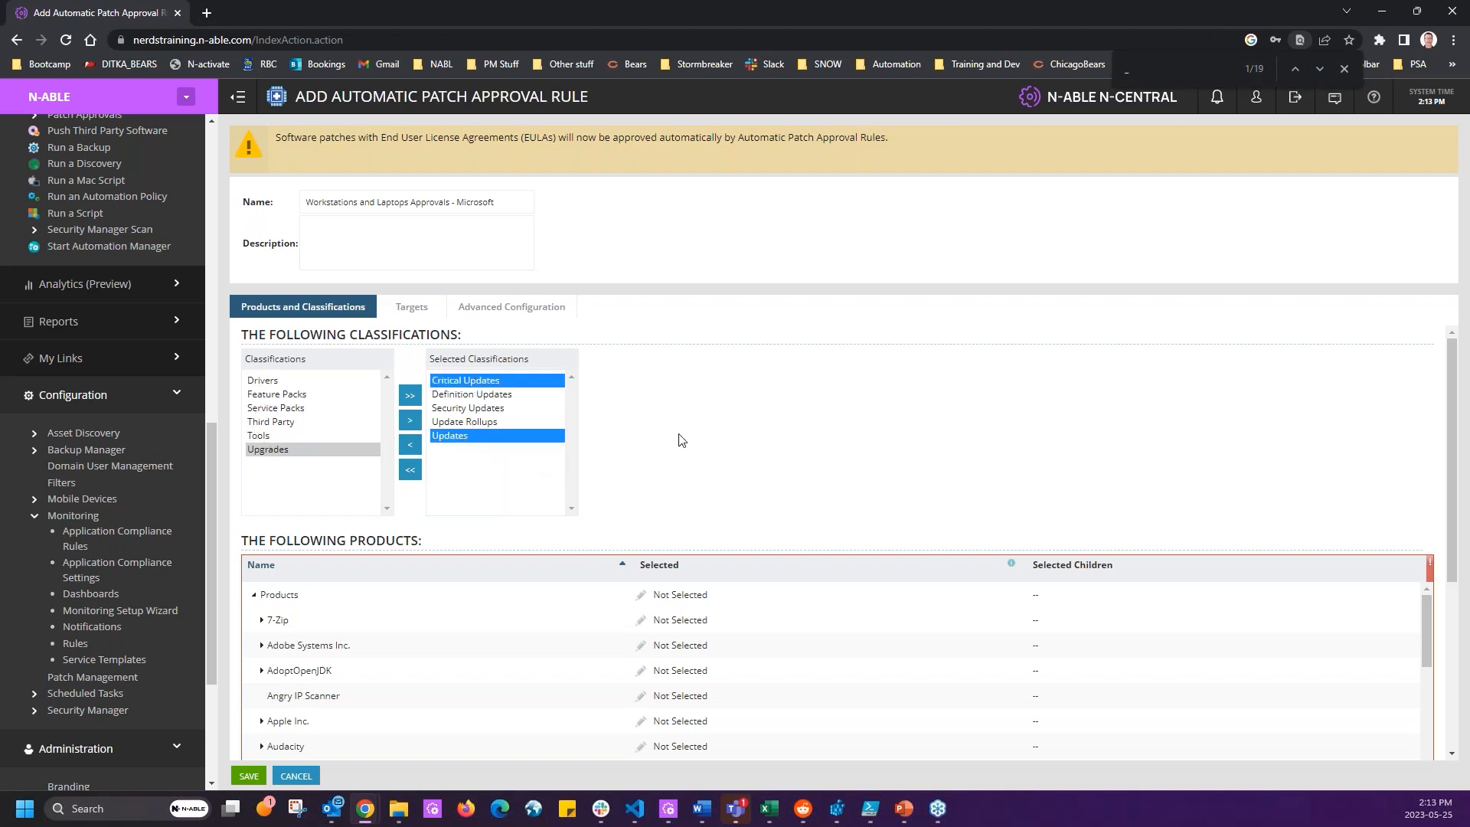
left_click(465, 421, "ctrl")
left_click(467, 409, "ctrl")
left_click(467, 395, "ctrl")
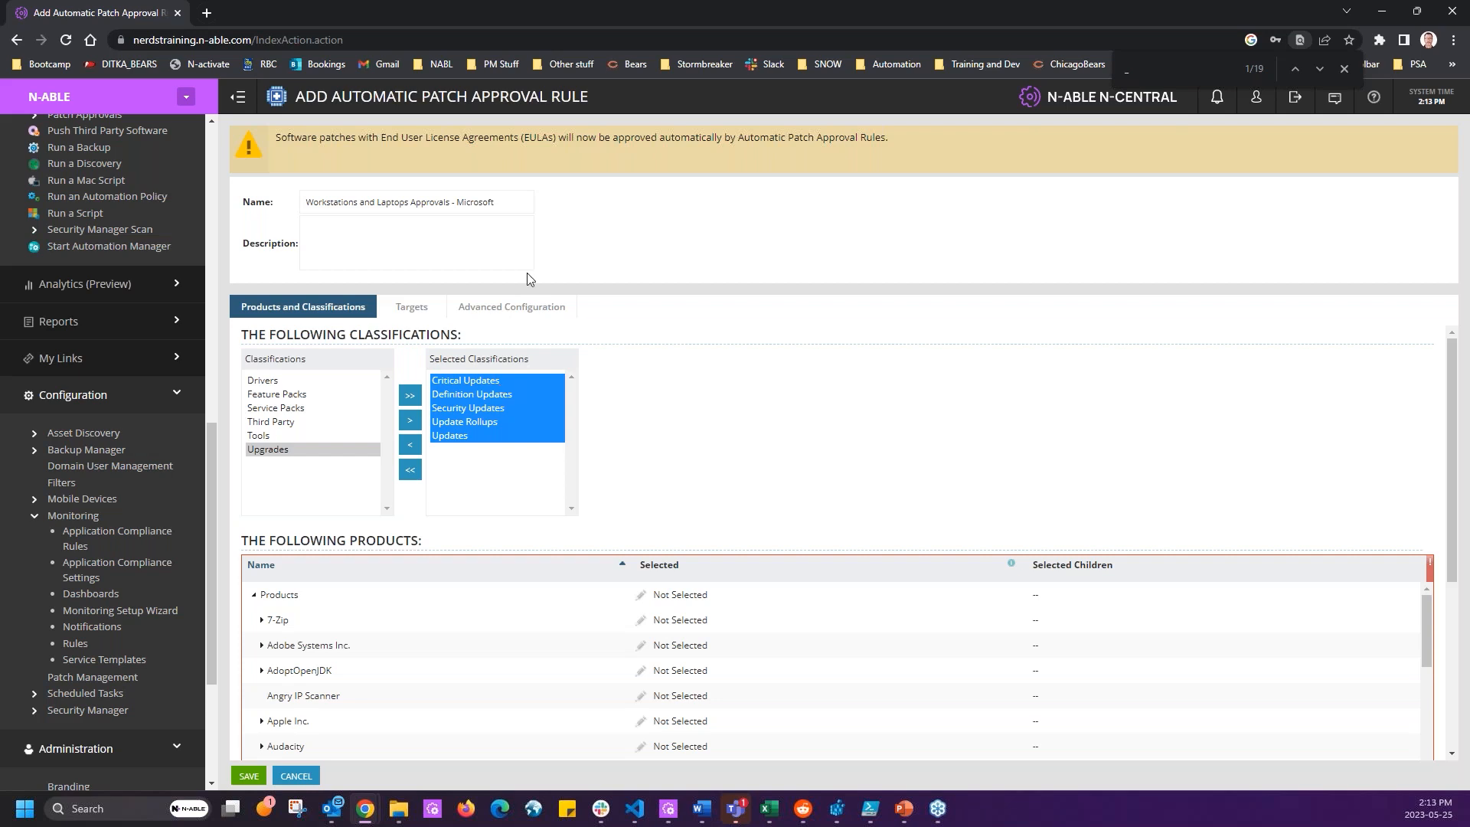
Examine the Microsoft product families in the rule's product list, looking inside Bing Growth, Exchange and Office.
scroll(901, 426, "down", 3)
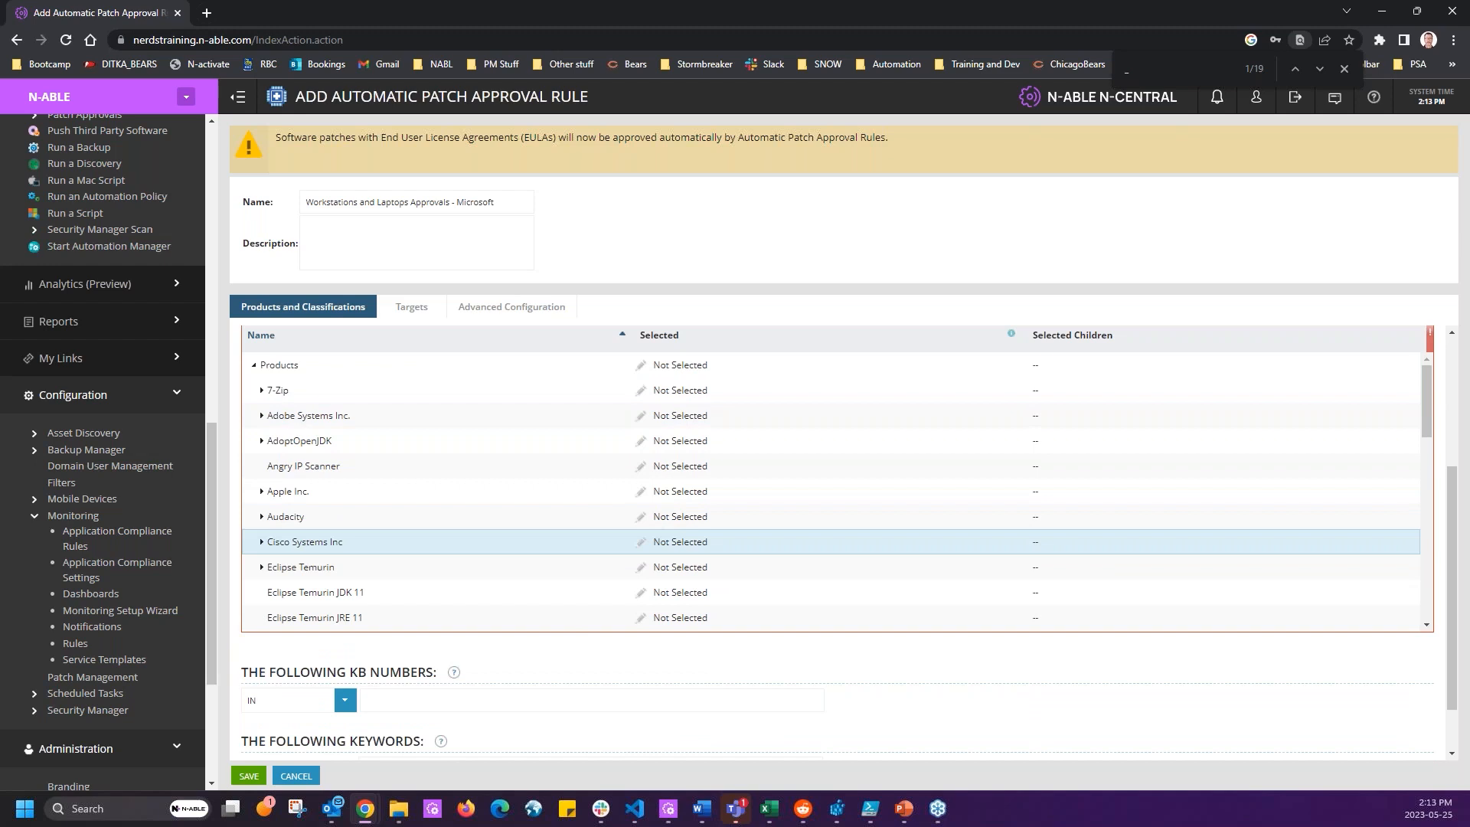
scroll(365, 515, "down", 3)
scroll(333, 533, "down", 1)
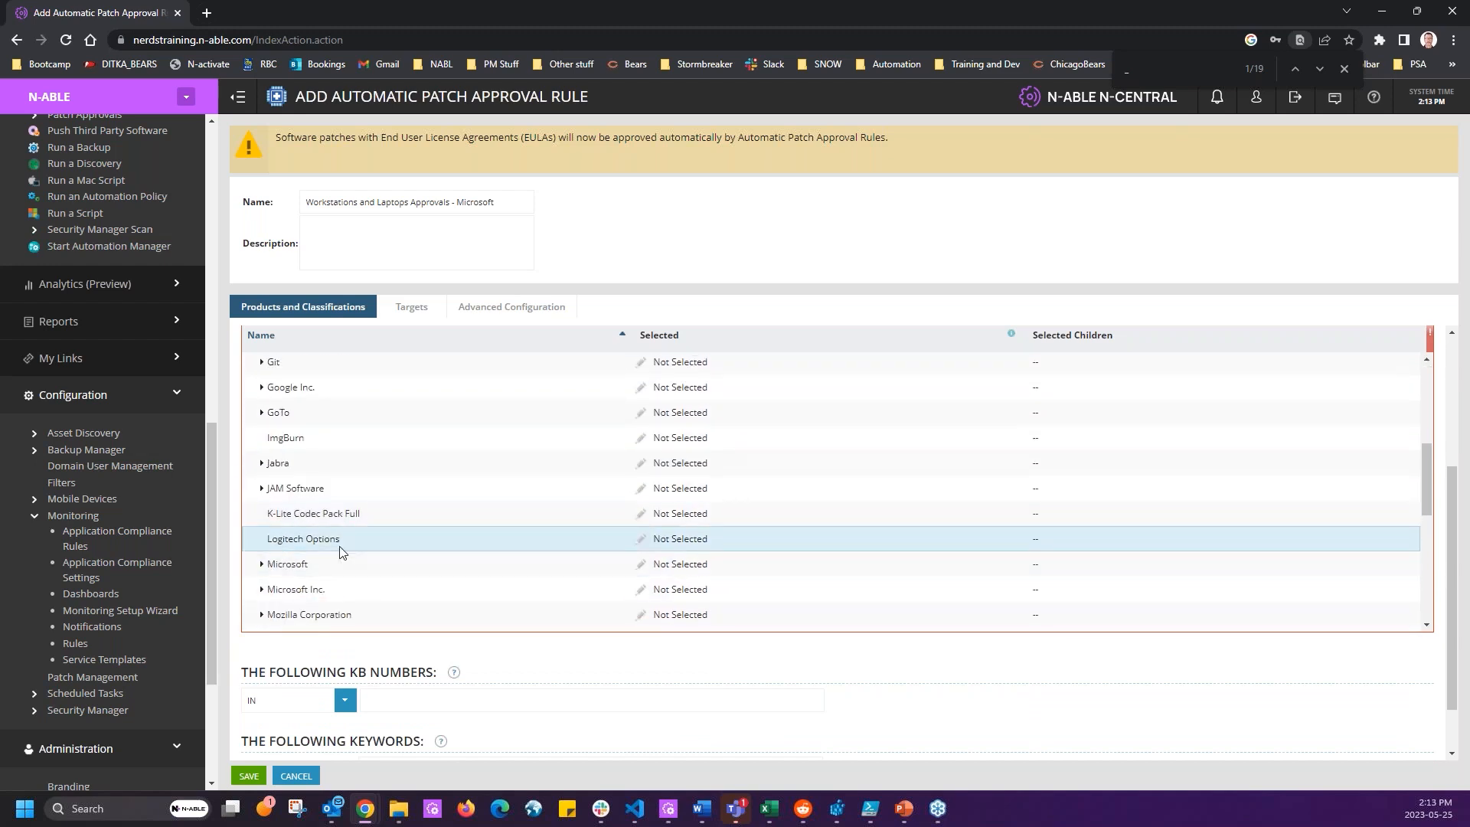
left_click(261, 563)
scroll(475, 485, "down", 3)
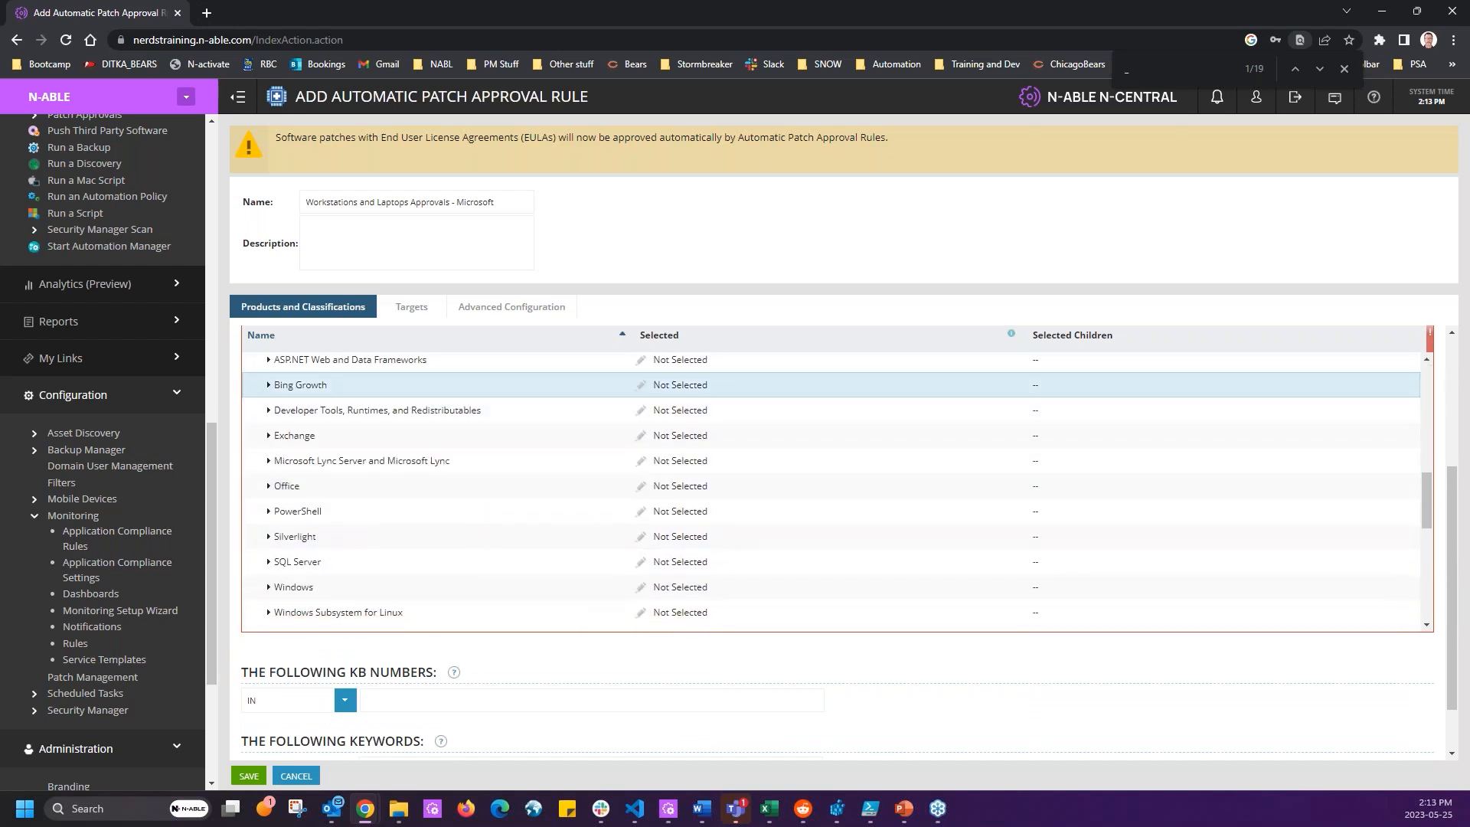
left_click(268, 385)
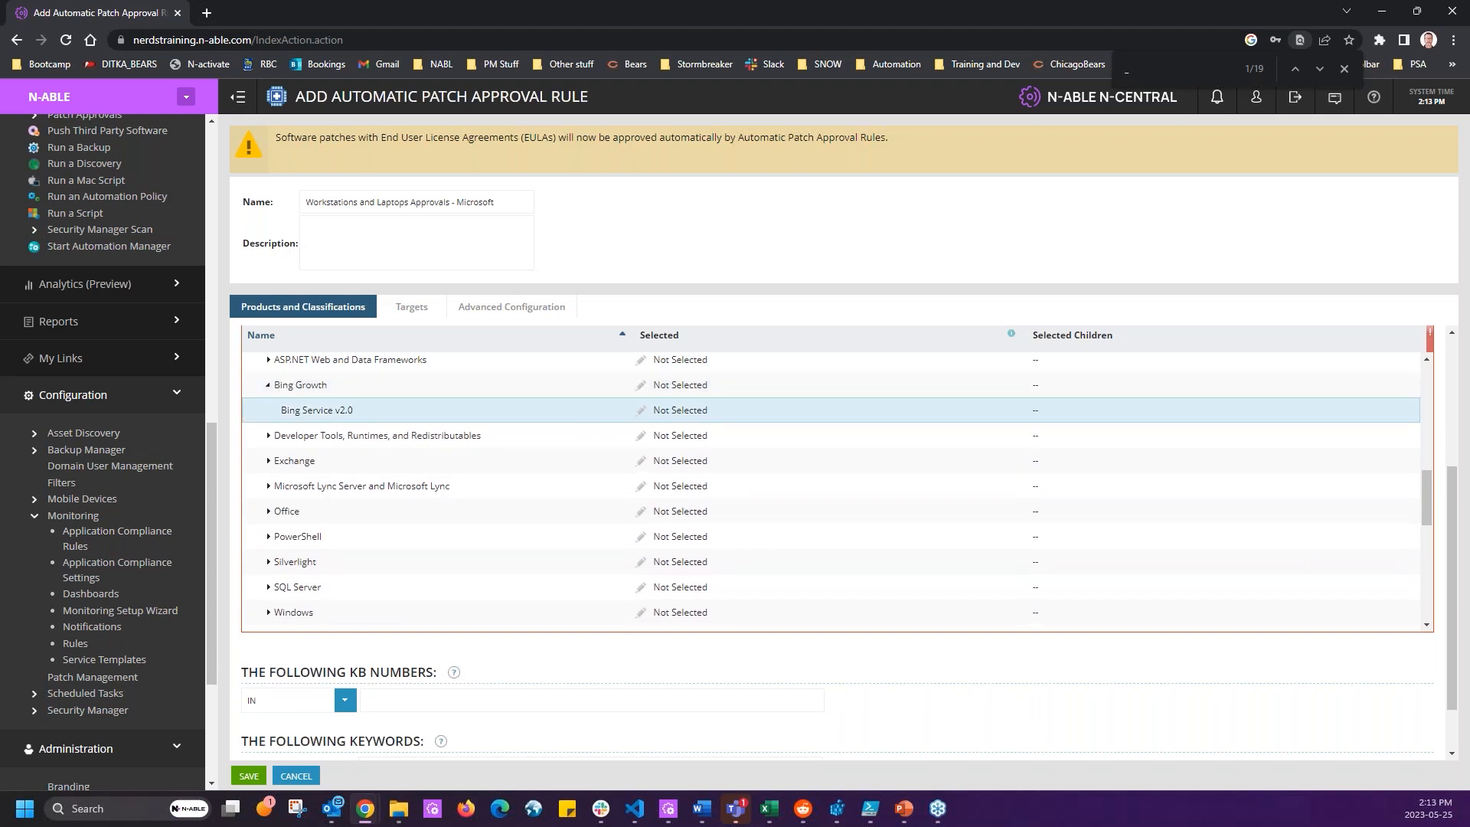
left_click(268, 386)
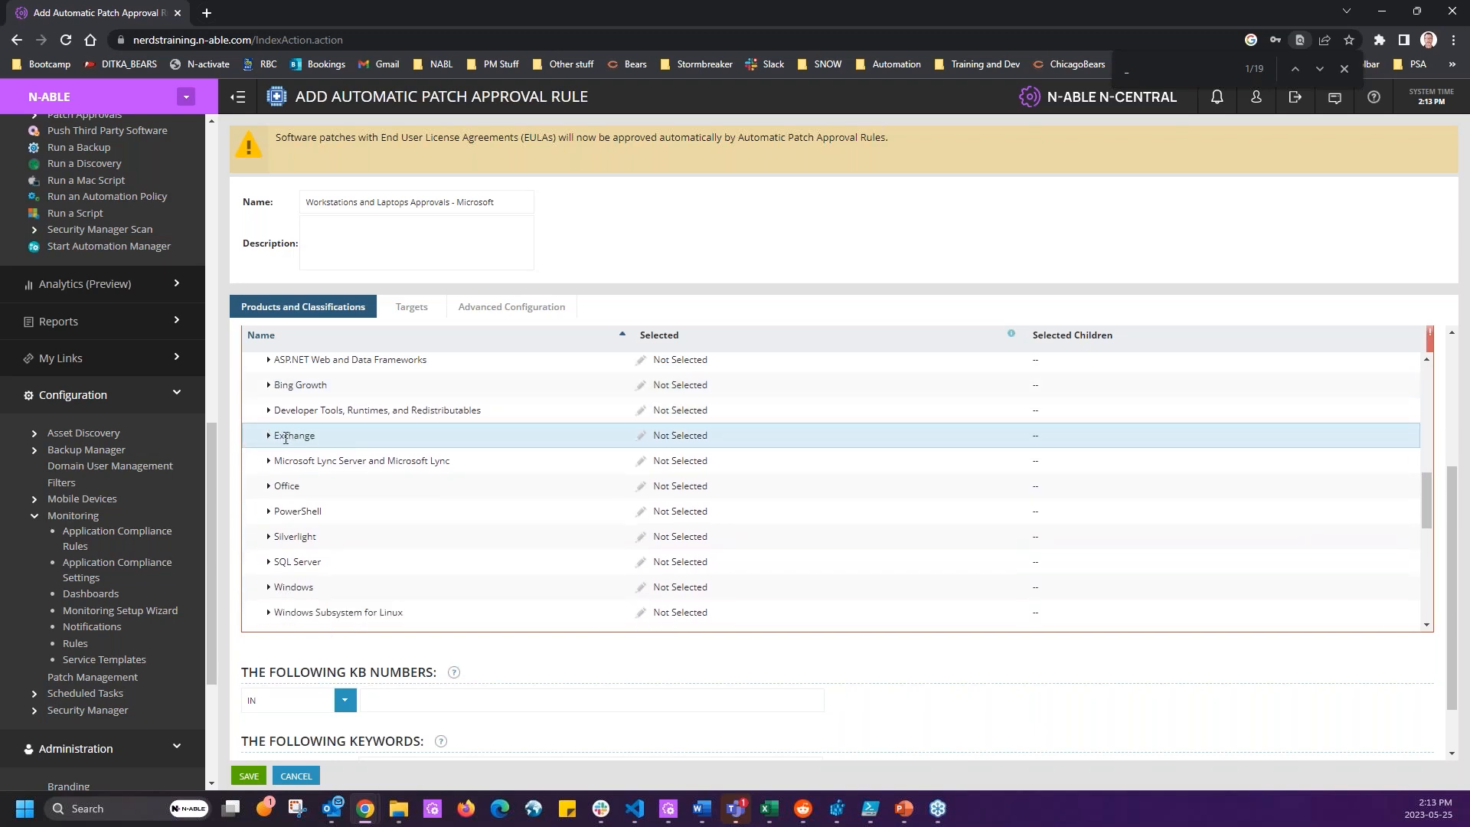
left_click(269, 435)
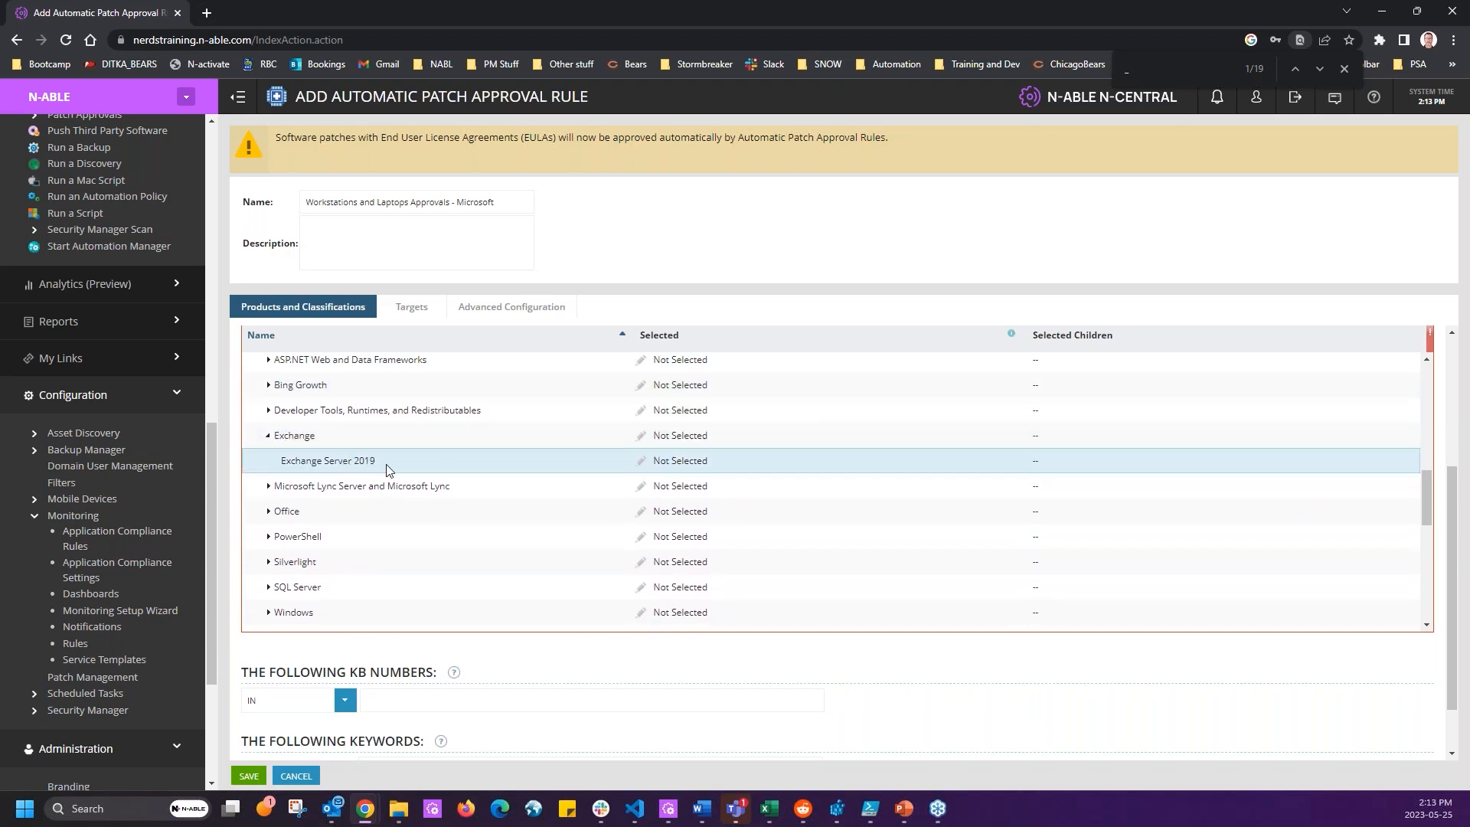
left_click(268, 436)
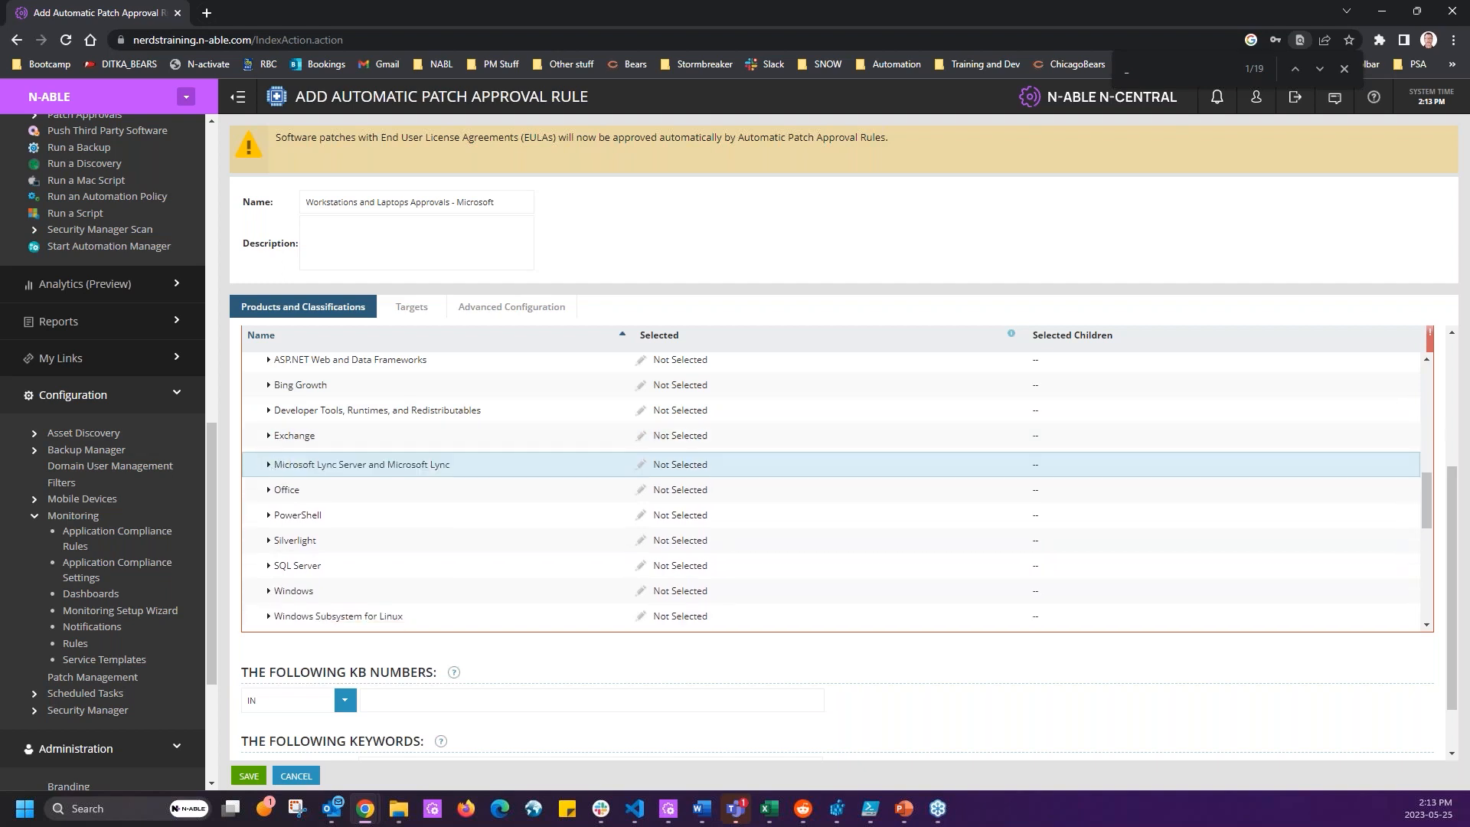
left_click(268, 490)
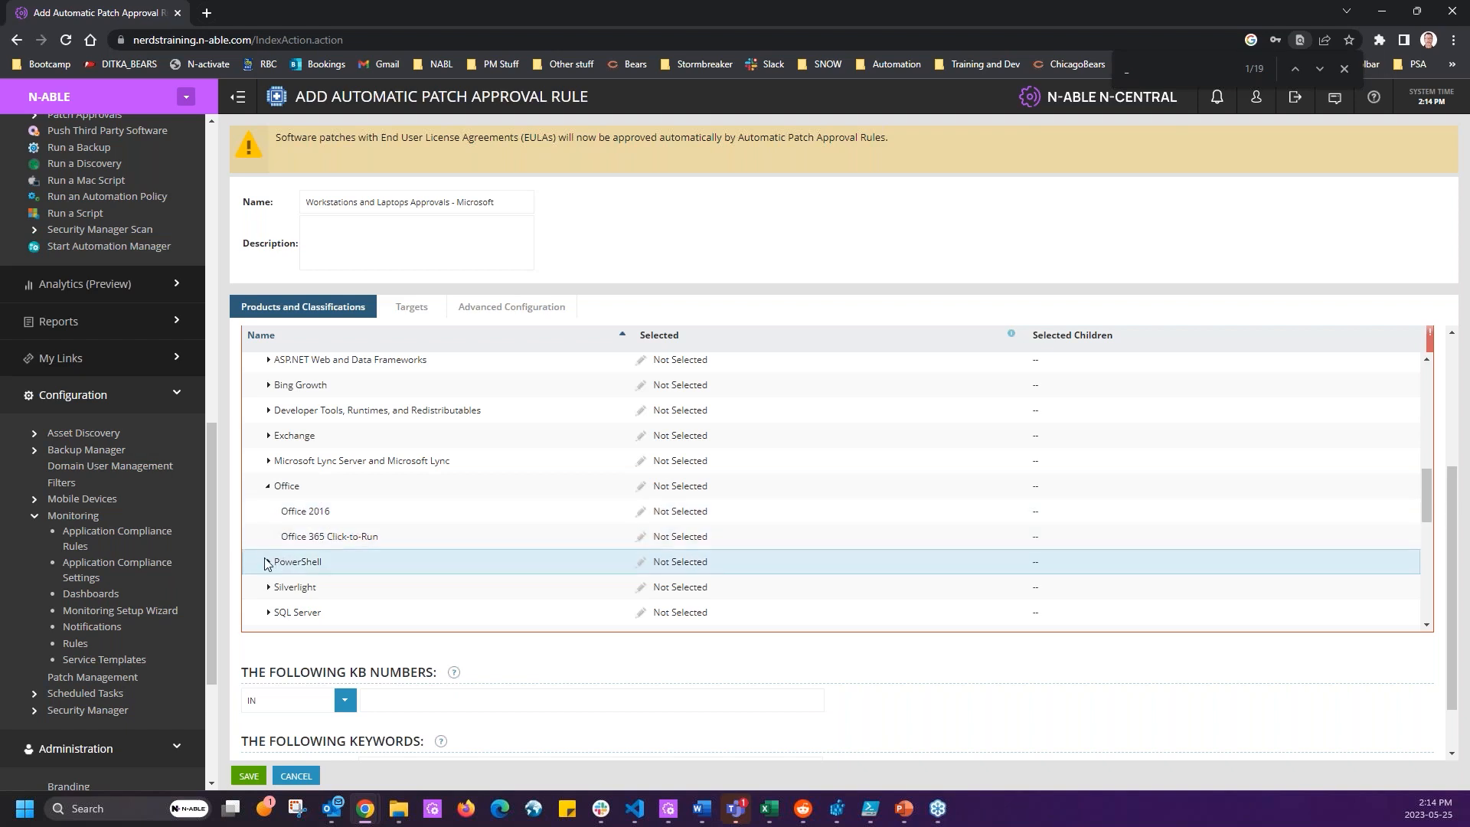
Select the Windows product family under Microsoft and apply the selection to all its child products.
scroll(307, 531, "down", 2)
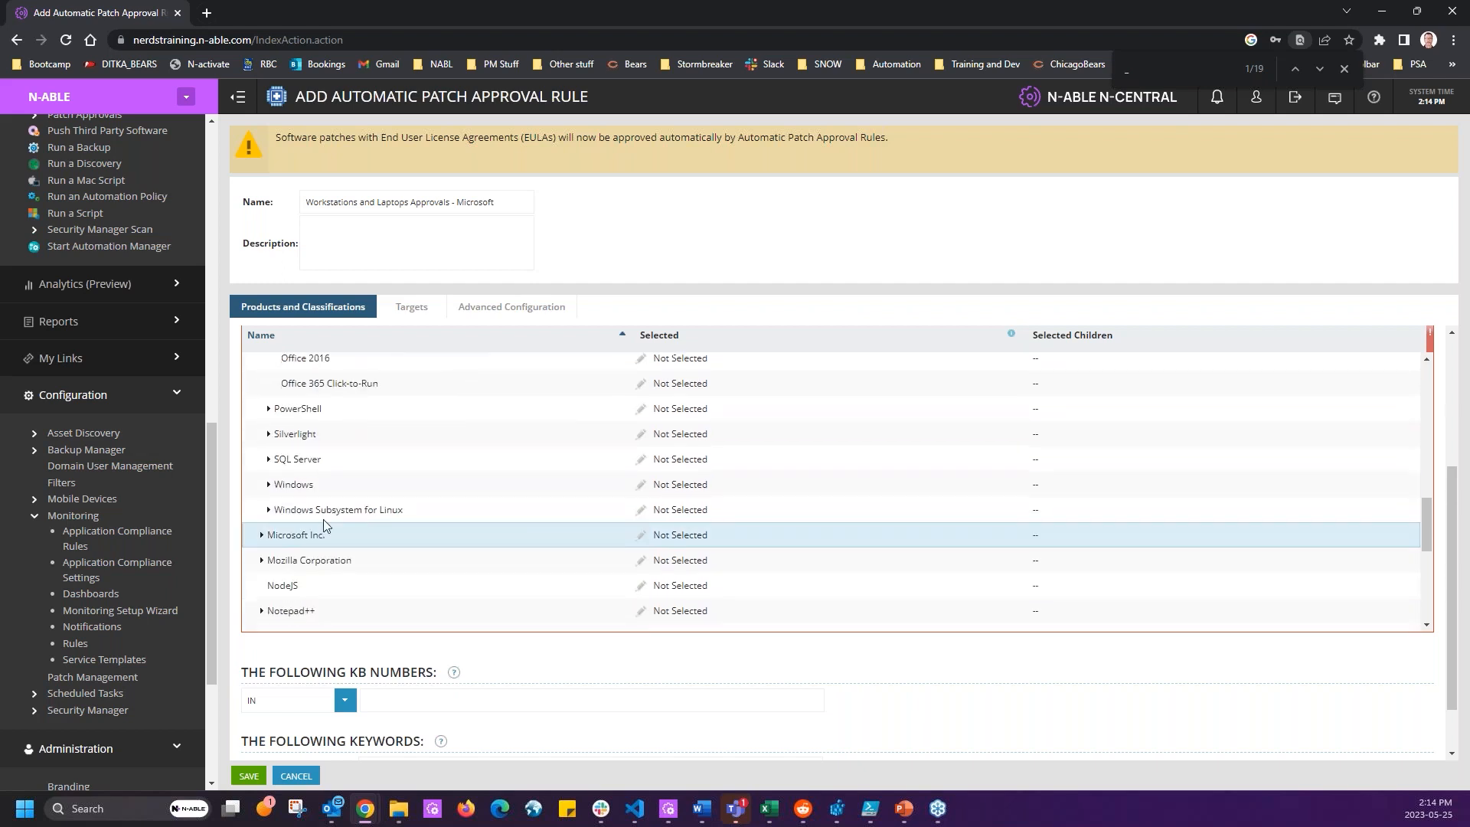
left_click(269, 485)
left_click(678, 487)
left_click(726, 498)
scroll(371, 541, "down", 8)
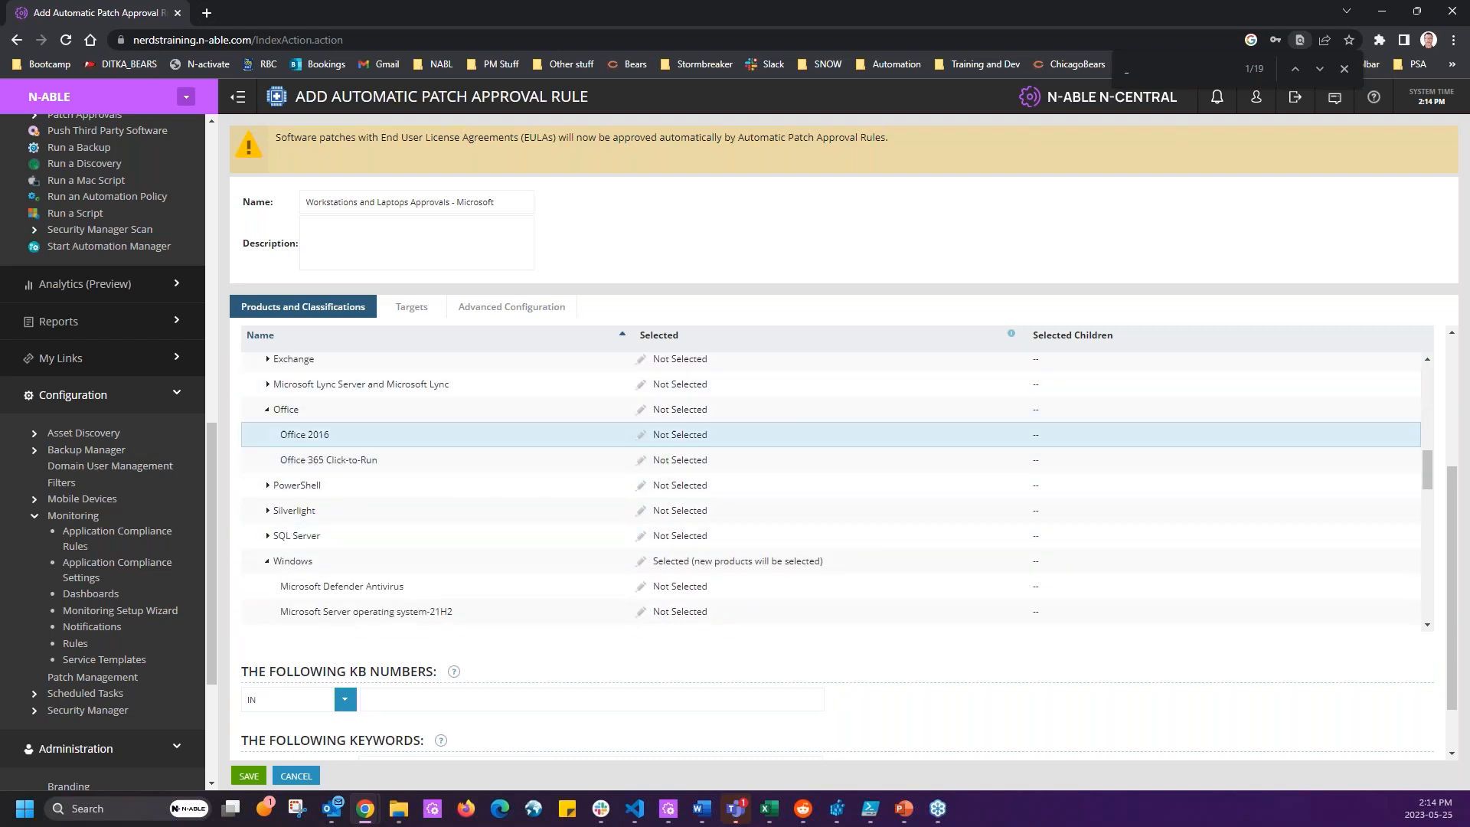
left_click(700, 569)
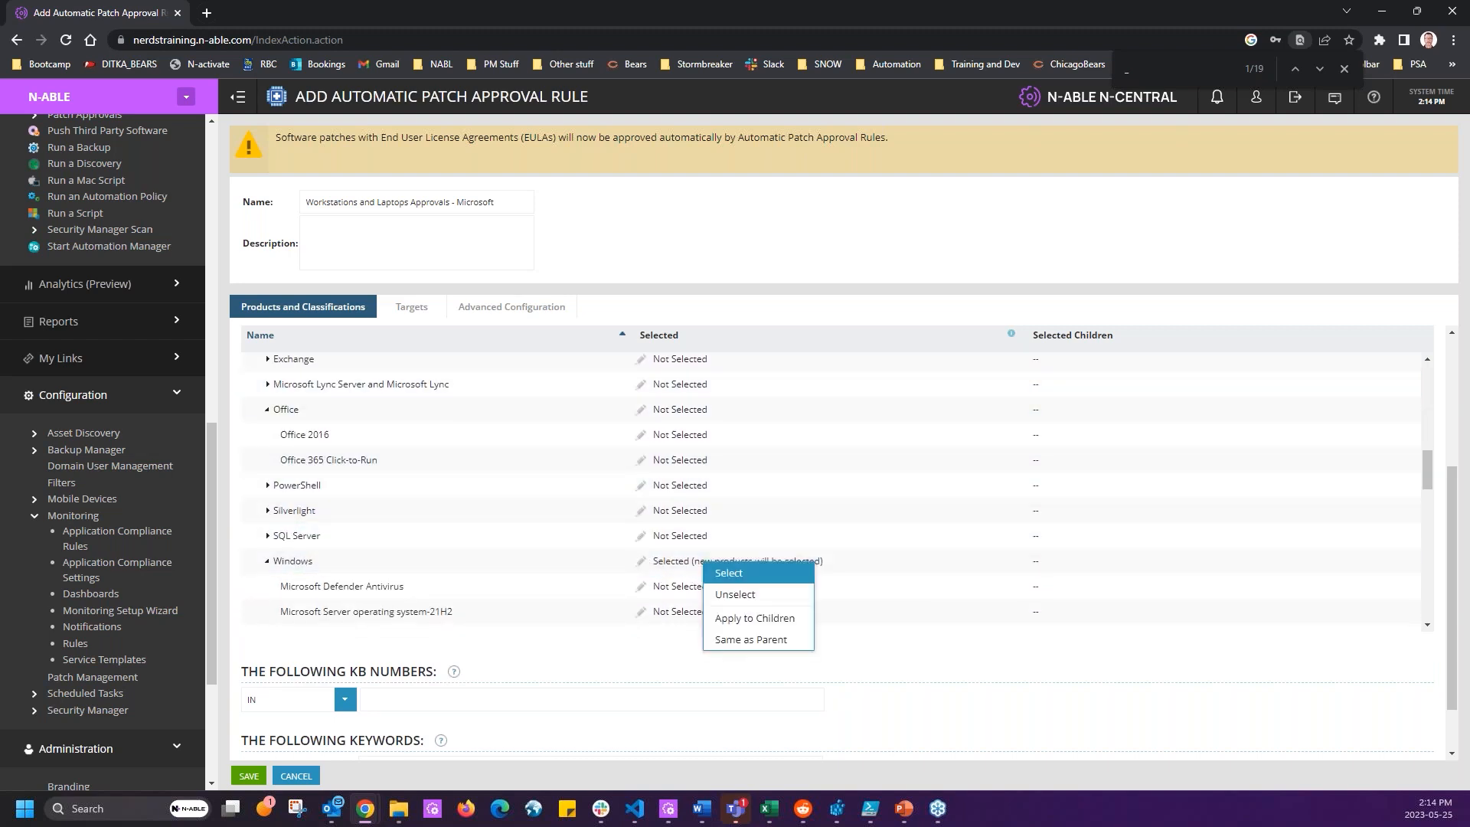
left_click(747, 619)
scroll(733, 501, "down", 4)
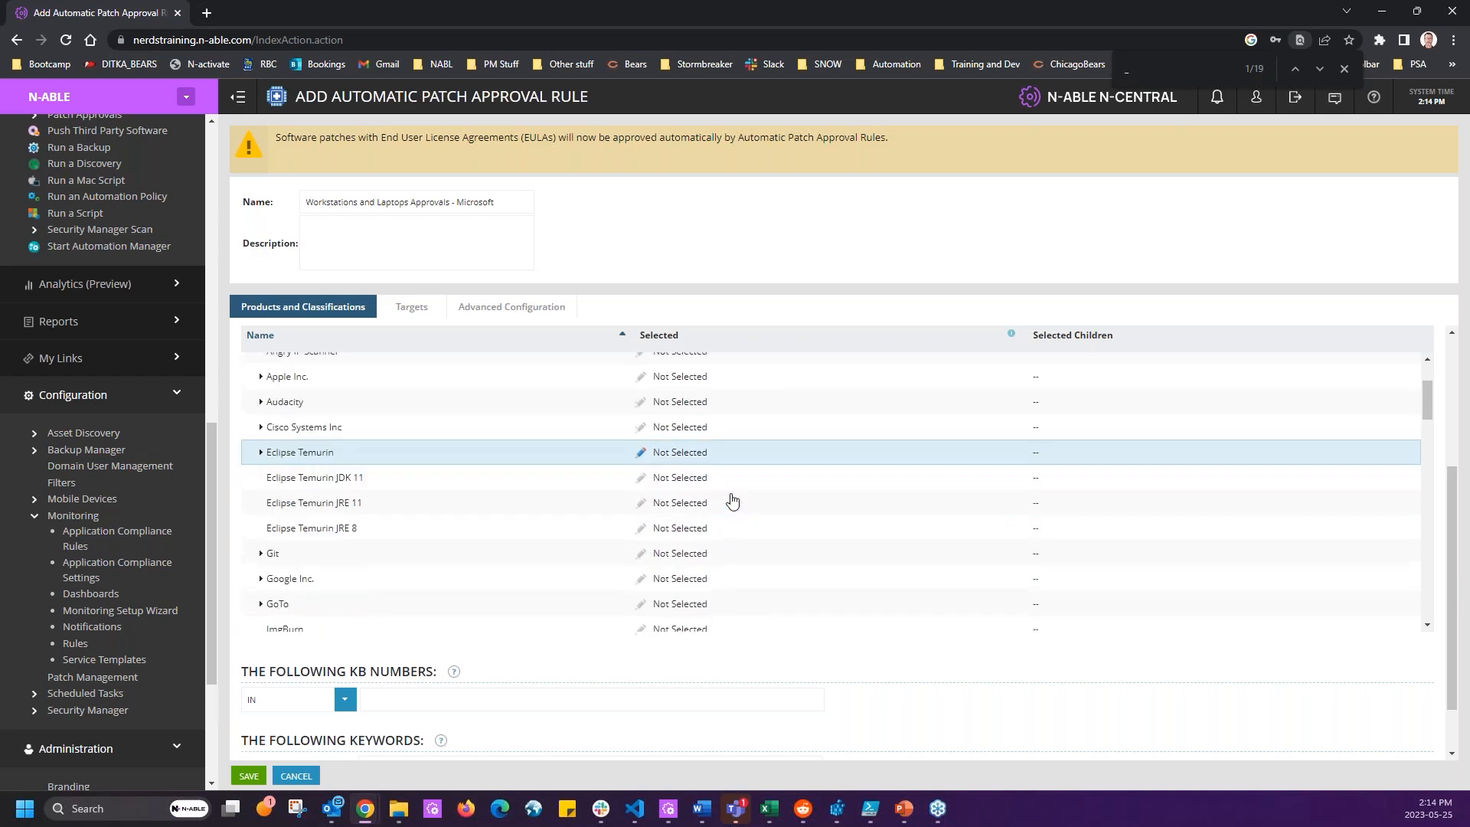
scroll(713, 609, "down", 5)
scroll(724, 601, "down", 7)
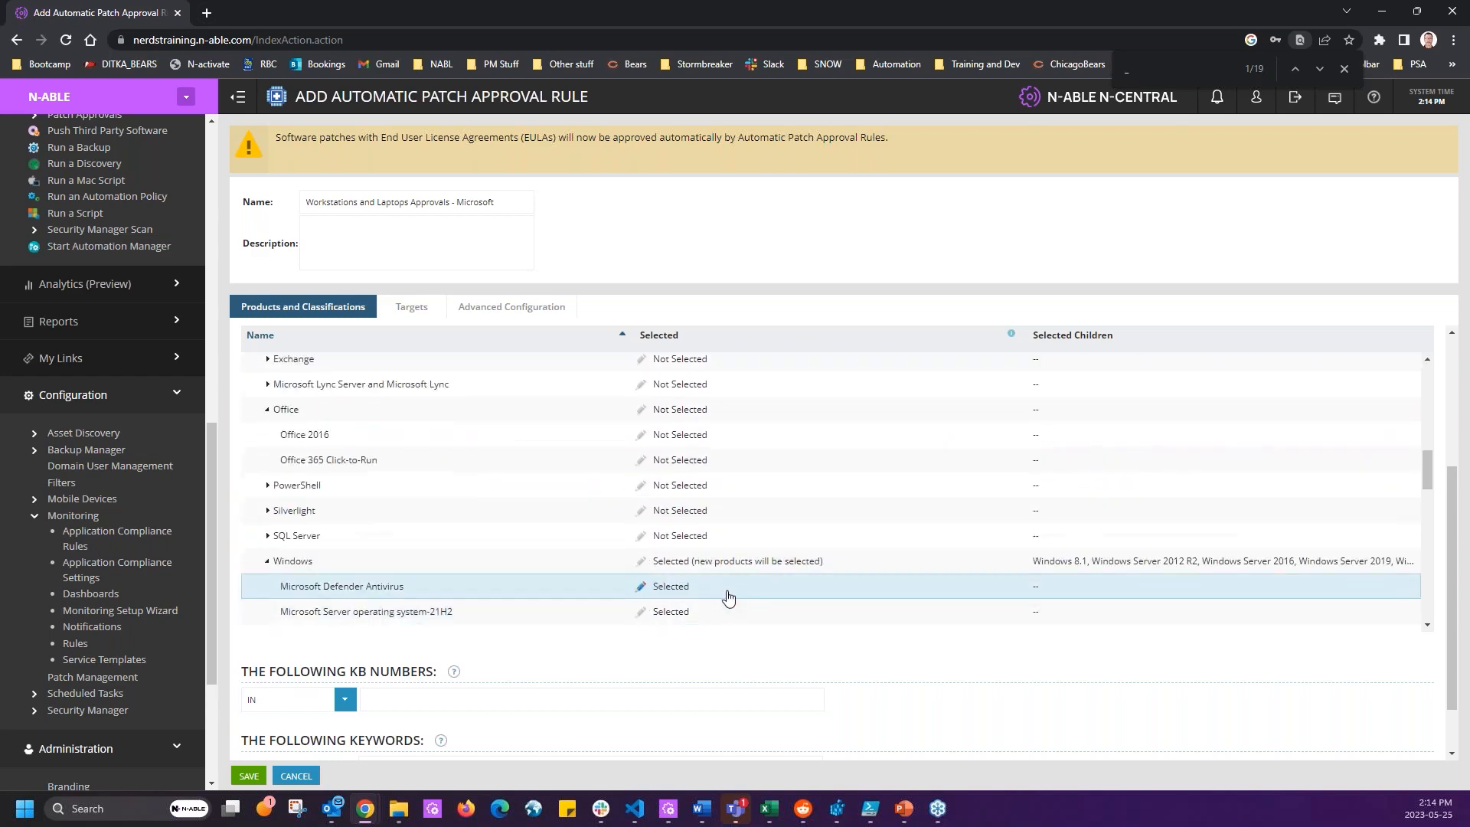
Review the selected Windows child products and unselect Windows 8.1 Drivers.
scroll(674, 536, "up", 3)
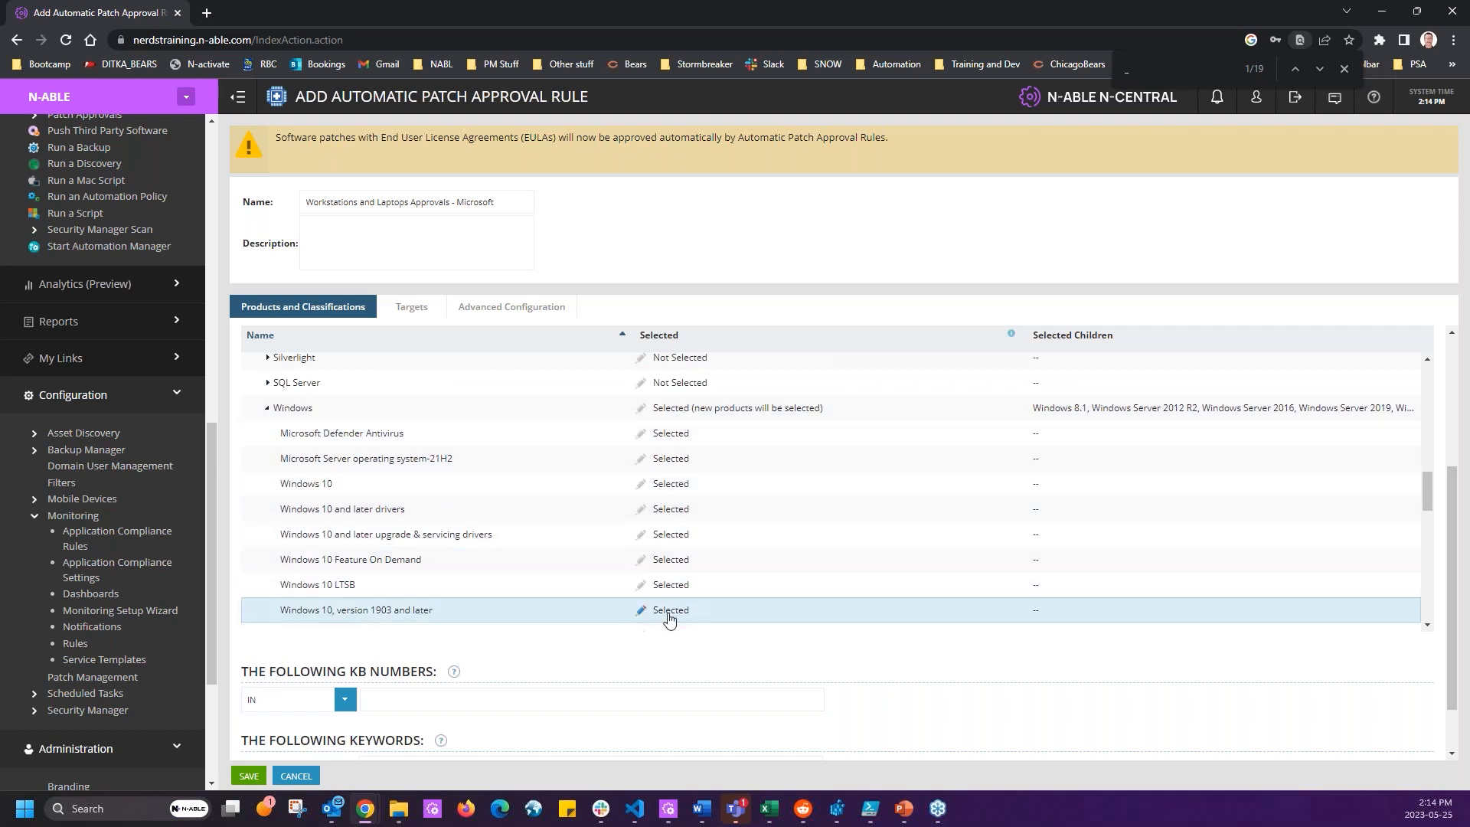
scroll(669, 610, "down", 4)
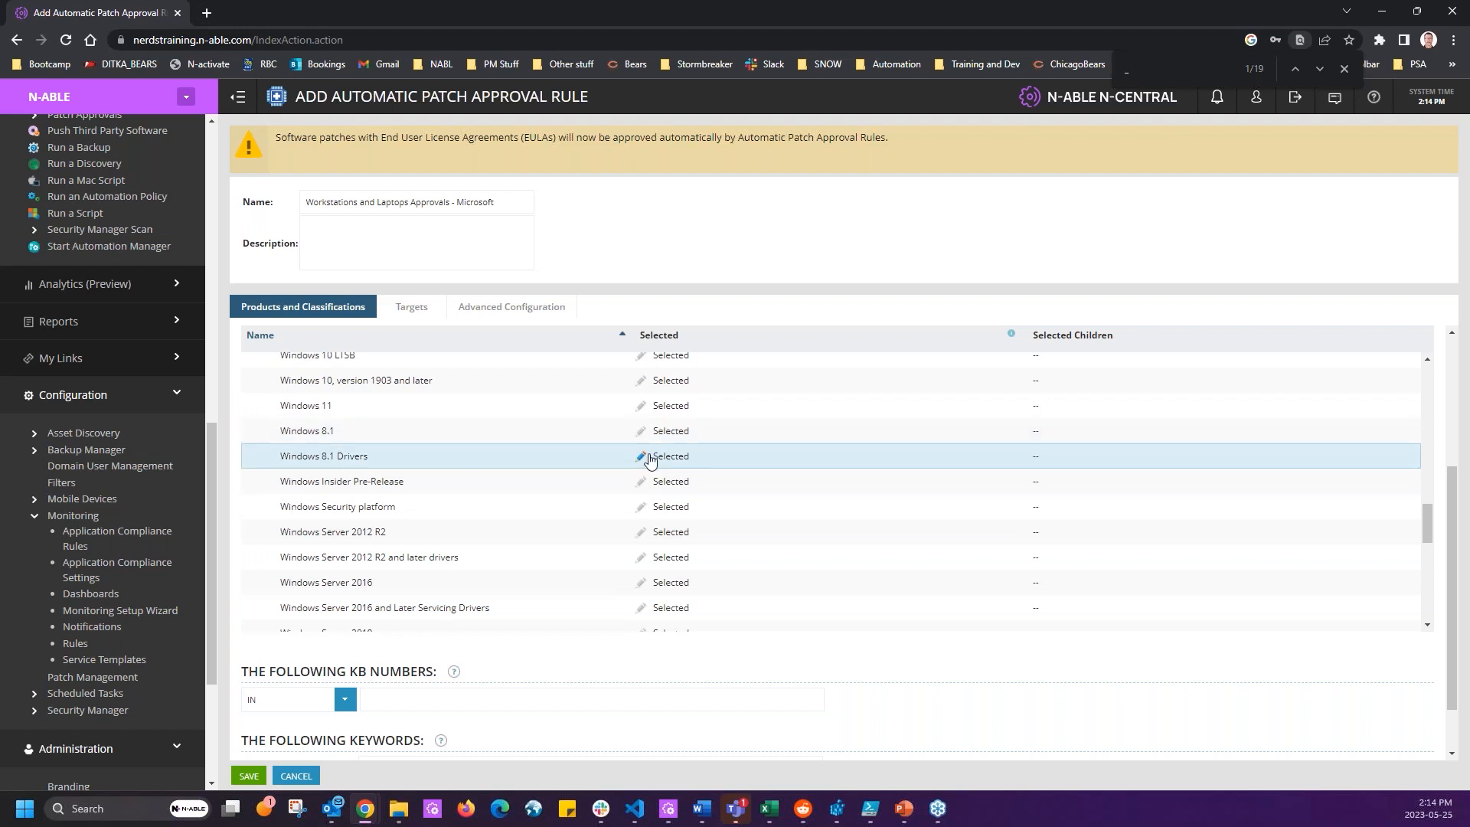
left_click(683, 457)
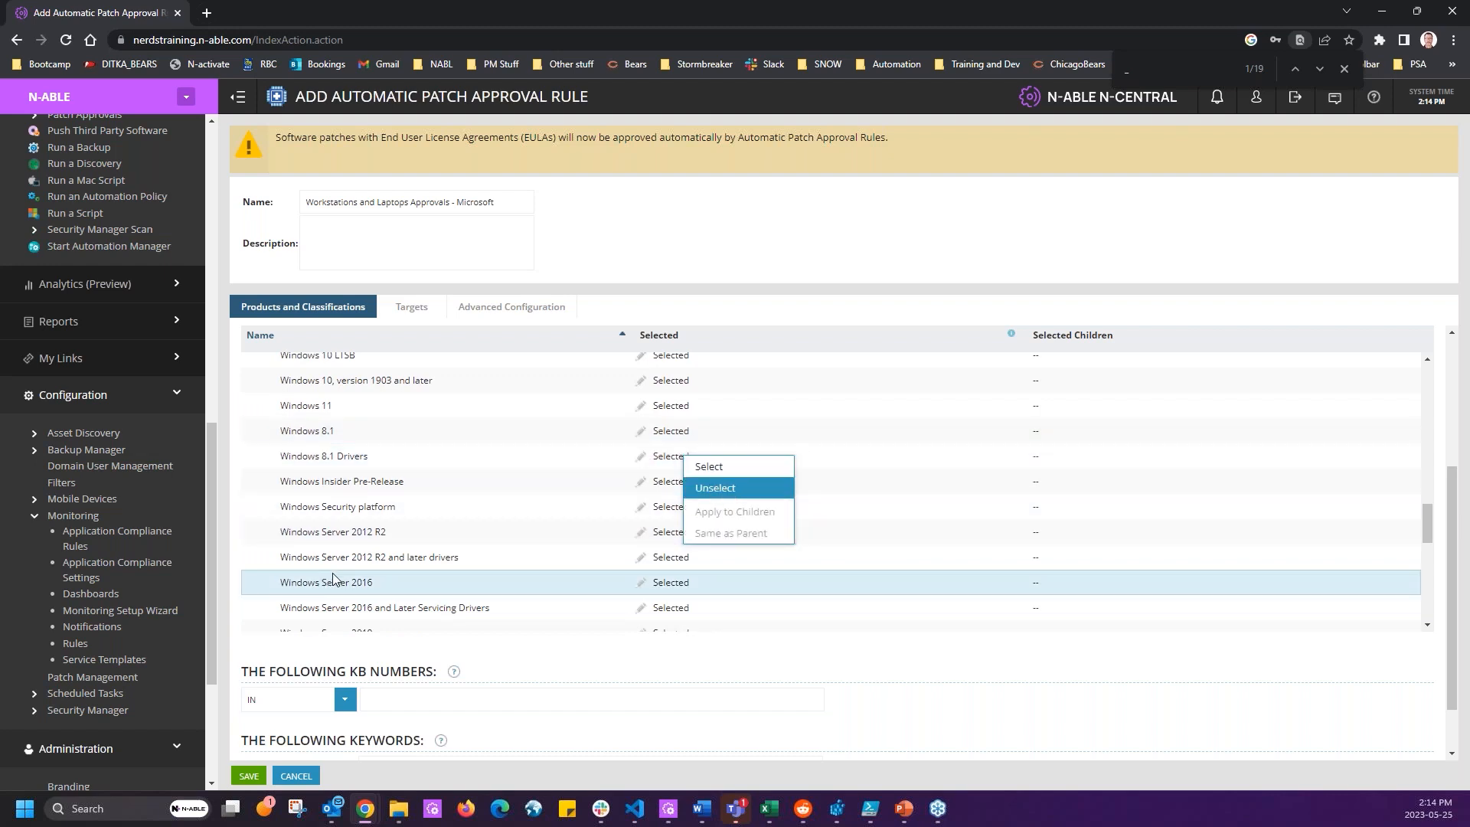
left_click(715, 488)
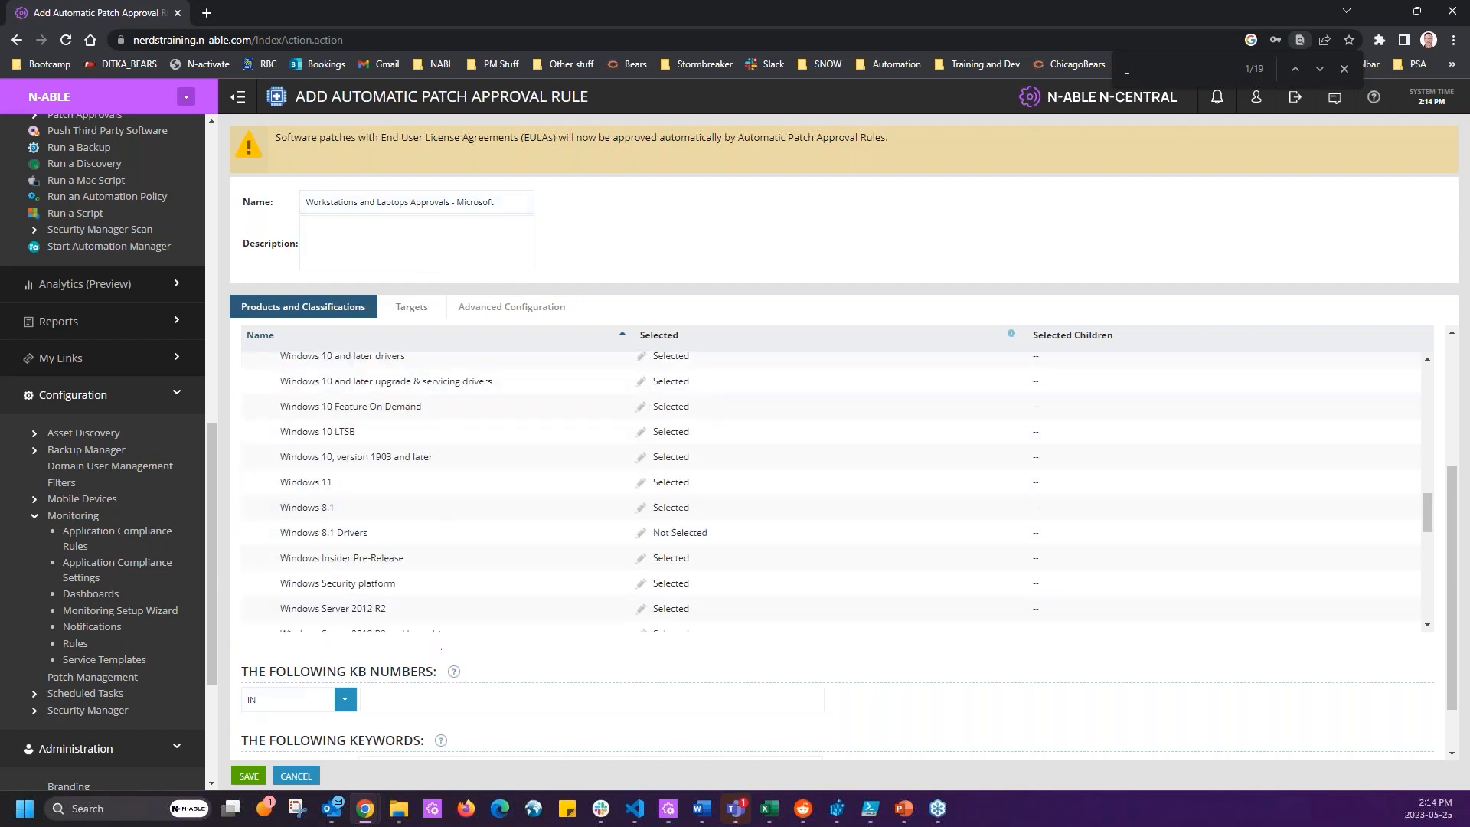
scroll(420, 498, "up", 5)
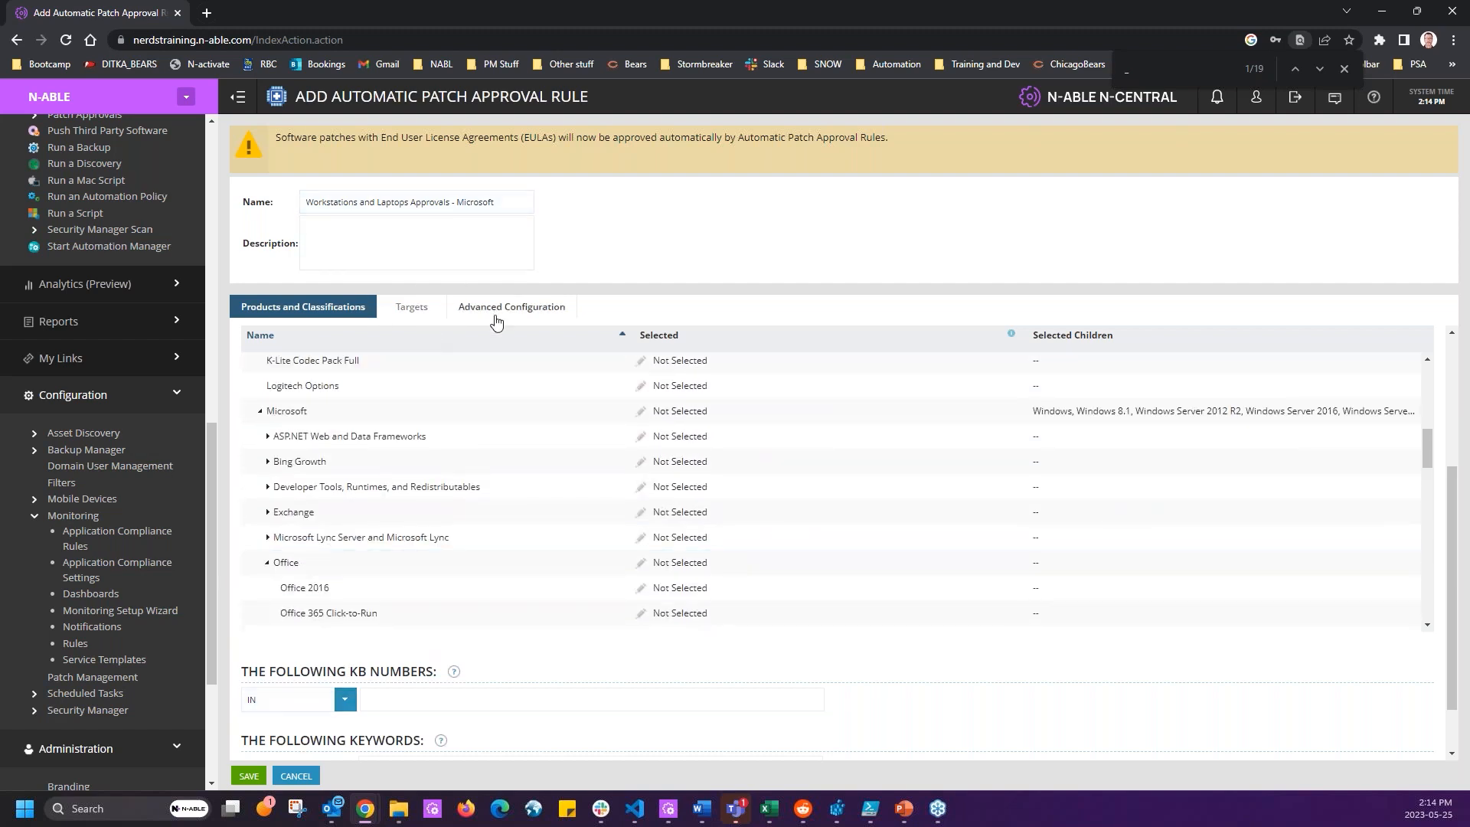
Add Drivers to the rule's selected classifications.
left_click(407, 309)
left_click(358, 308)
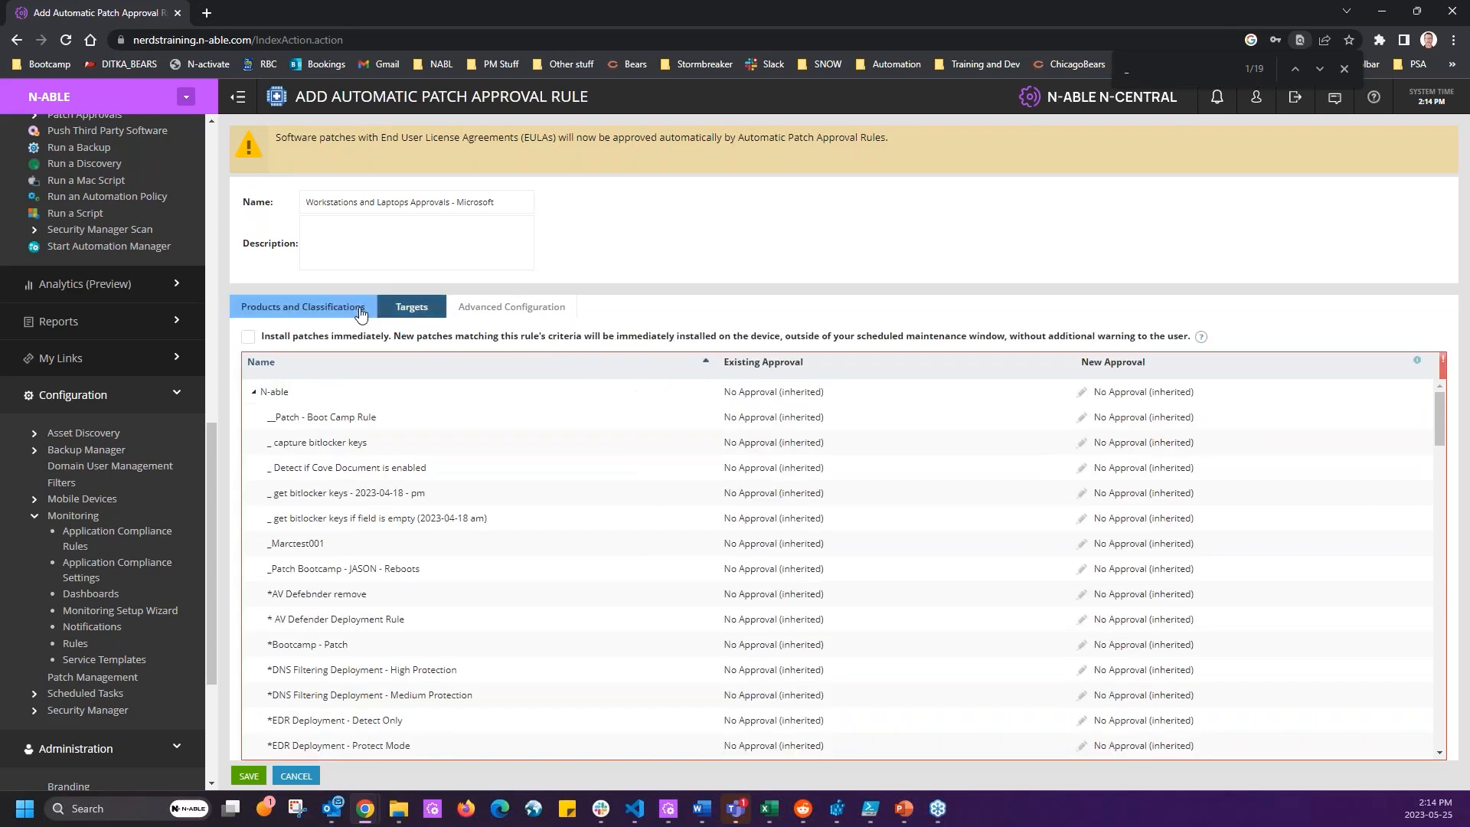
left_click(326, 449)
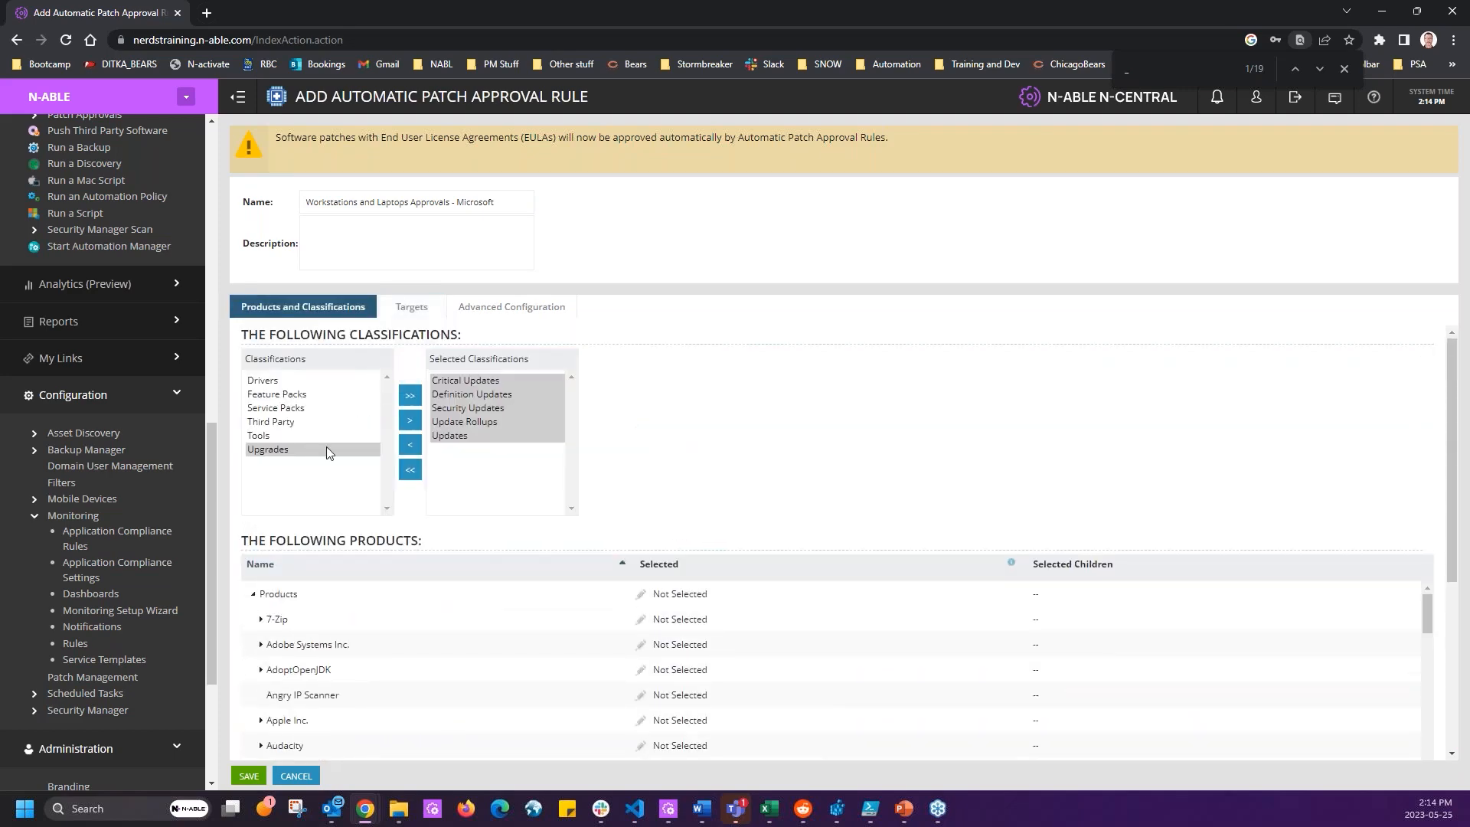
left_click(259, 382)
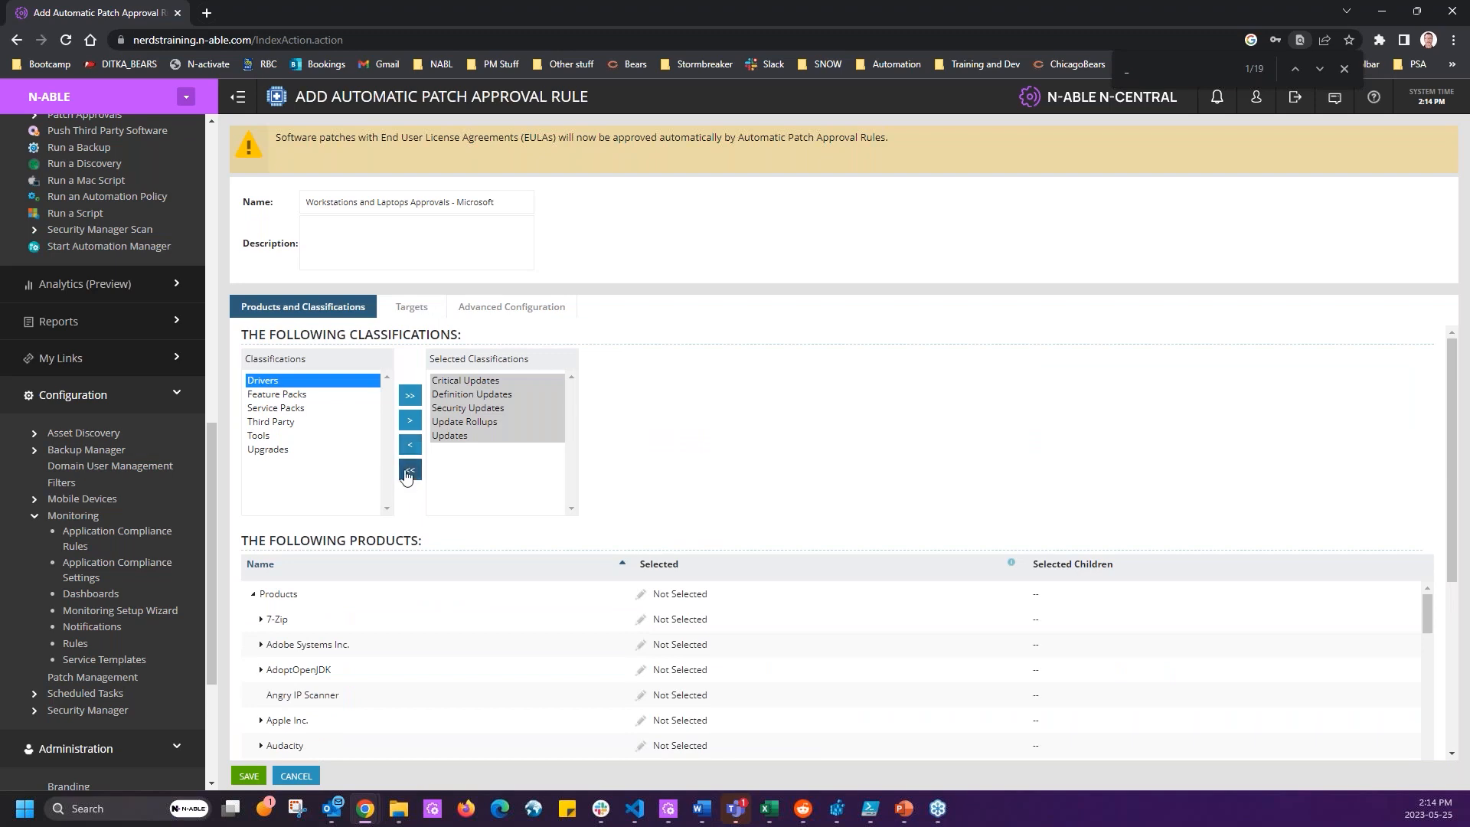
left_click(410, 419)
Try "Surface" as a keyword that the rule's patches must contain, and clear it again.
scroll(731, 430, "down", 1)
scroll(731, 430, "down", 8)
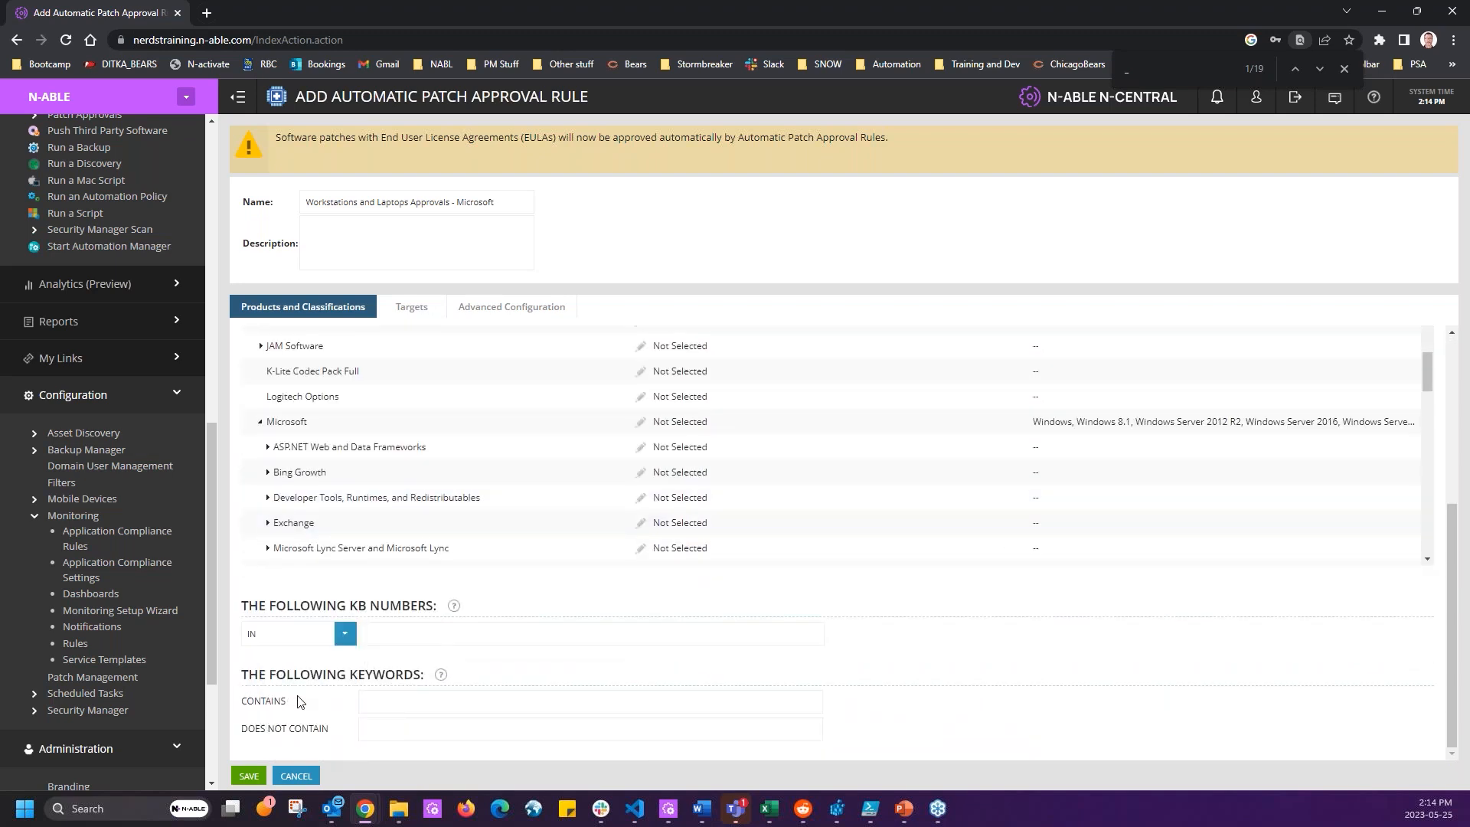
left_click(323, 202)
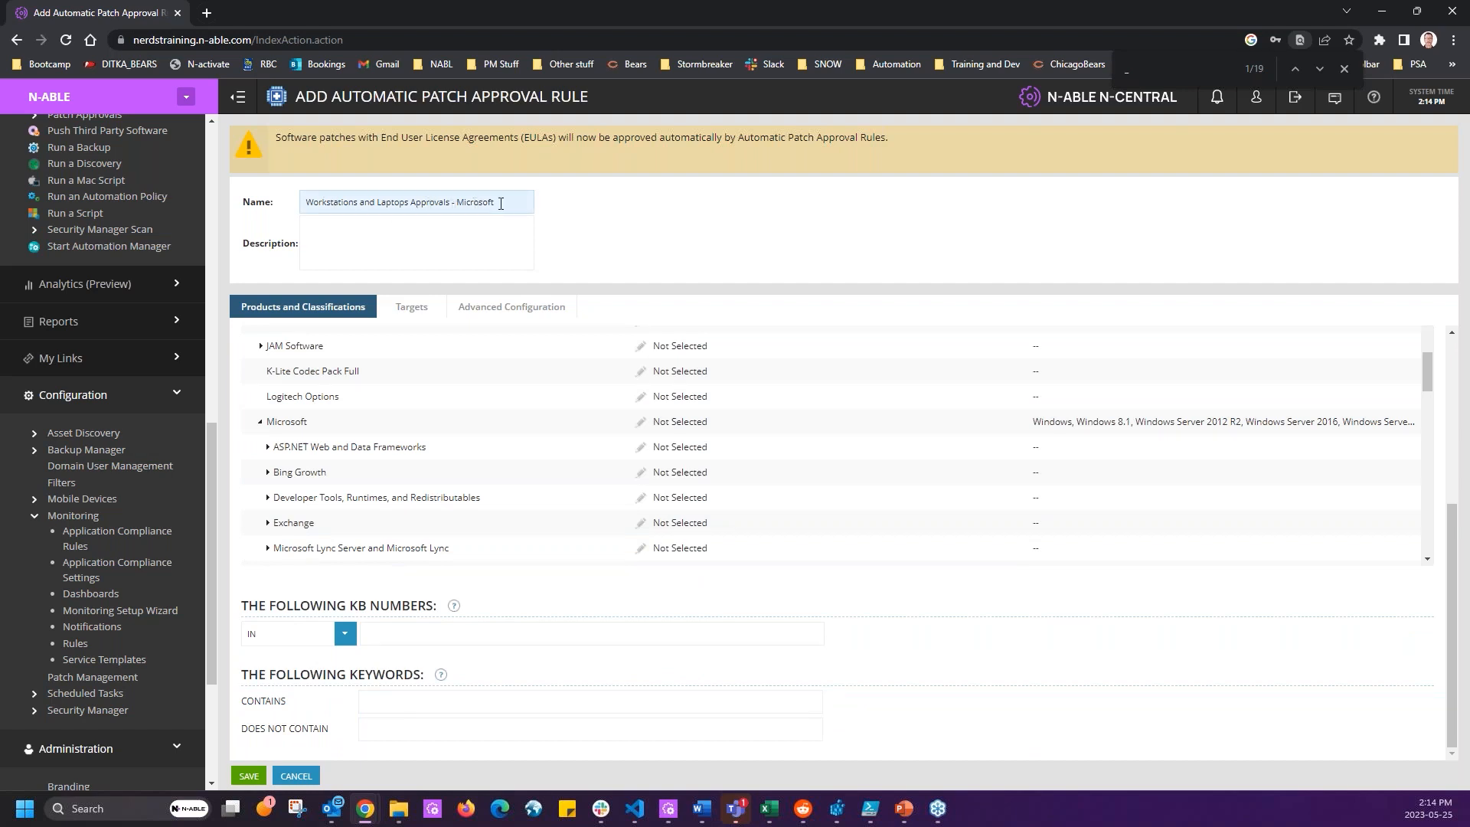
scroll(632, 365, "down", 3)
left_click(718, 703)
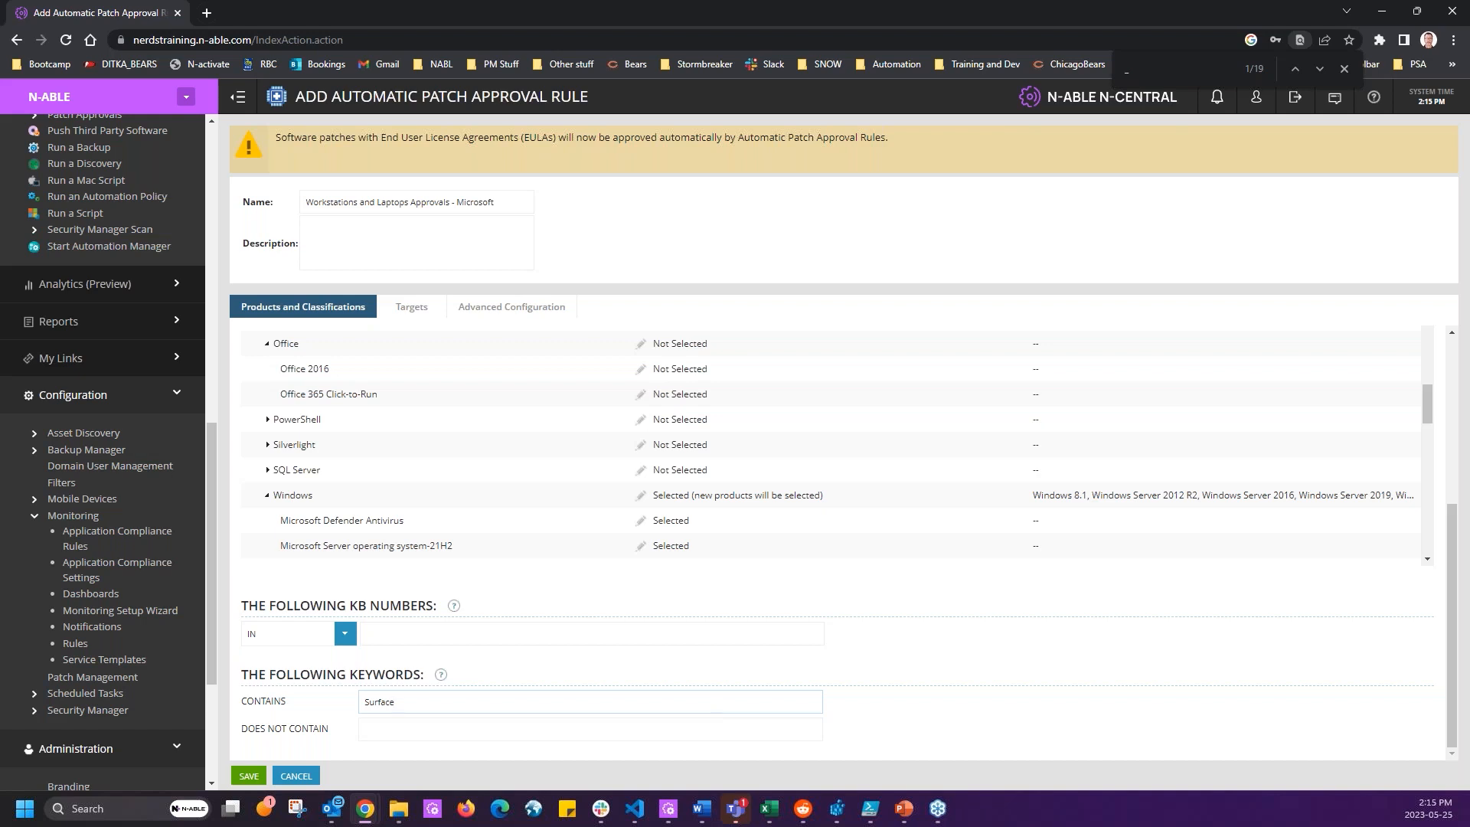
left_click_drag(430, 699, 230, 699)
key("BackSpace")
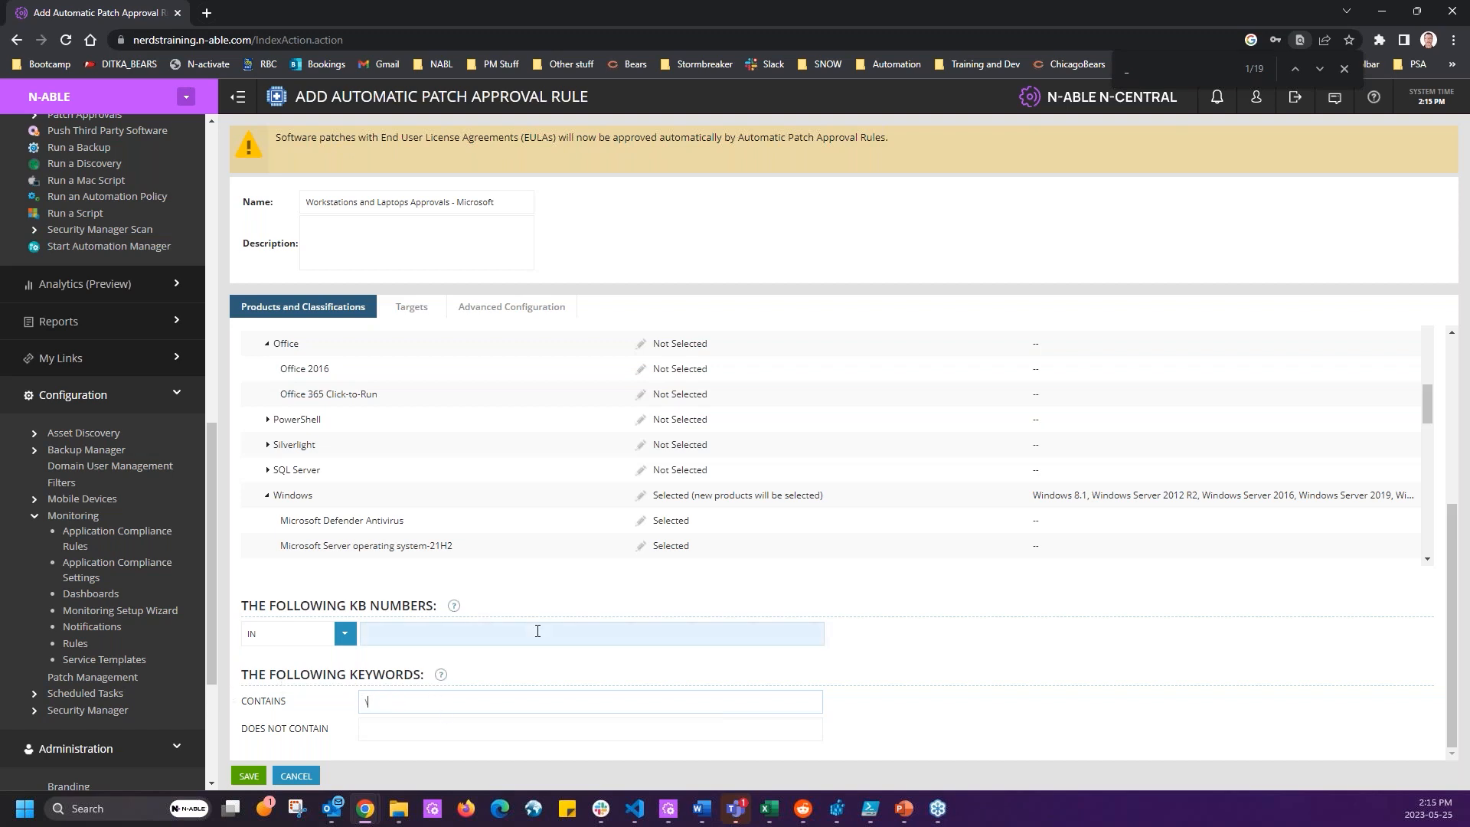
Set the target __Patch - Boot Camp Rule to Approved for Install and enable installing matching patches immediately.
scroll(516, 686, "up", 5)
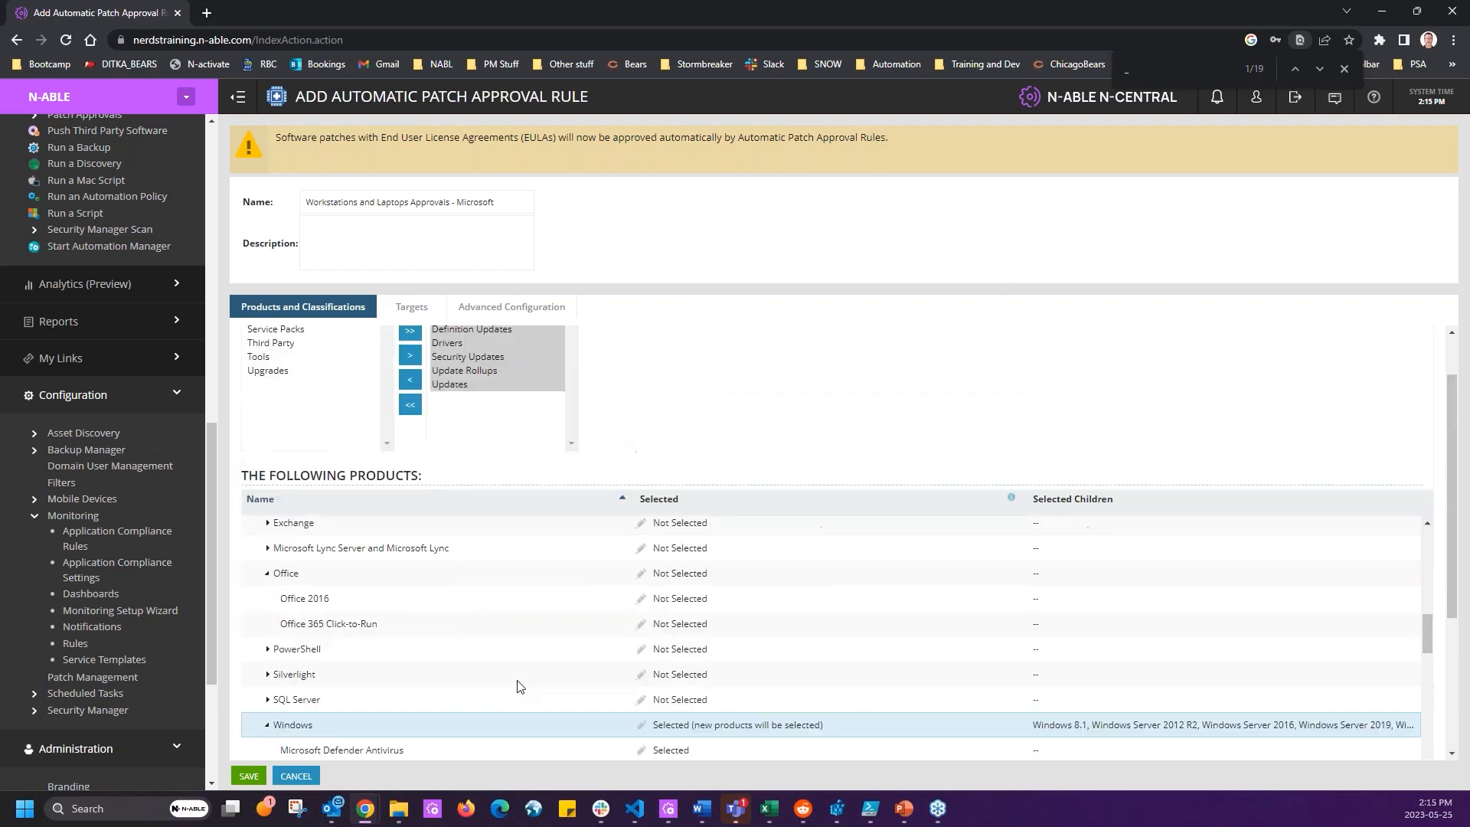
left_click(411, 306)
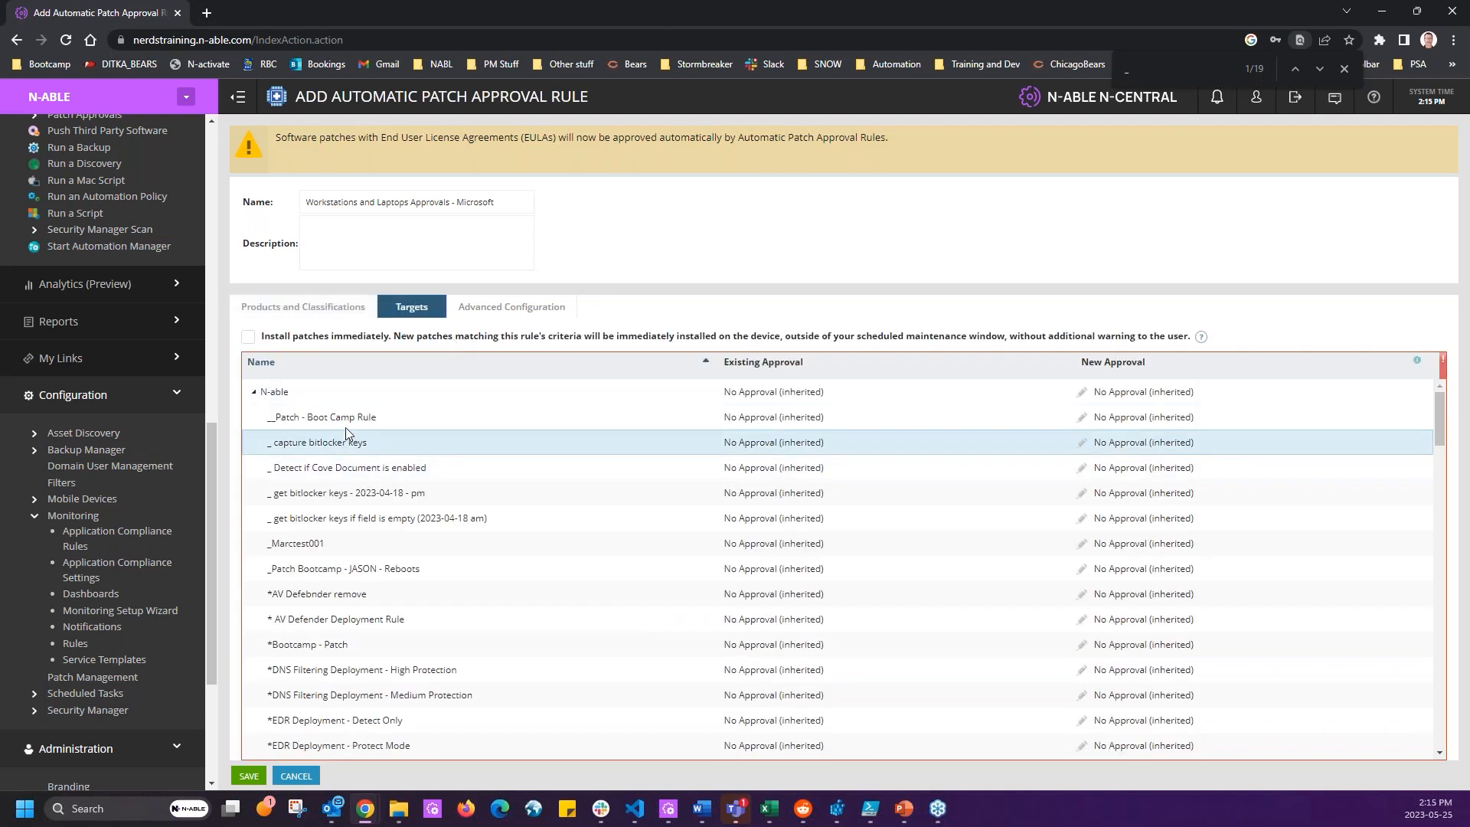
left_click(1132, 427)
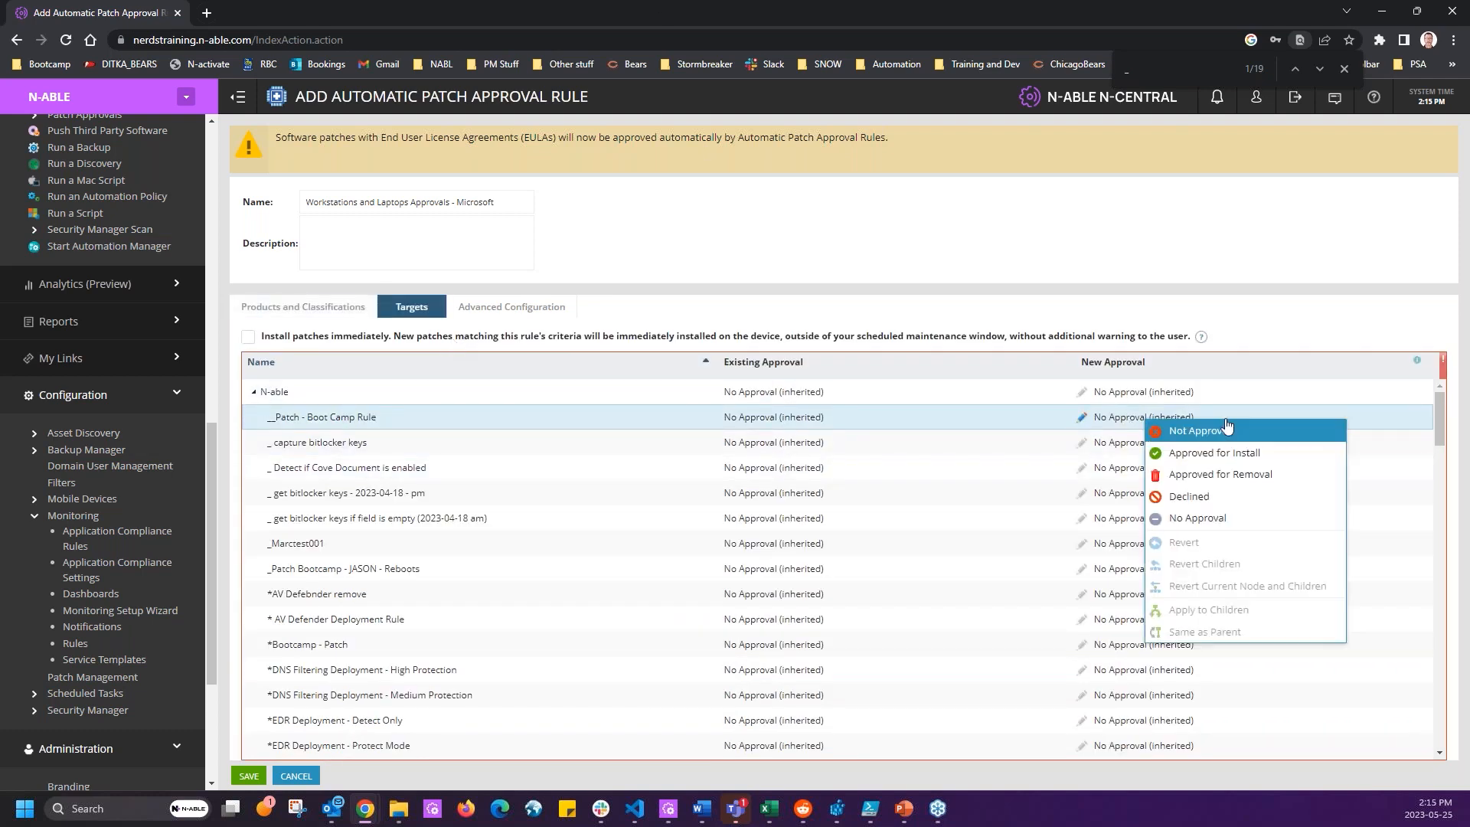
left_click(1195, 449)
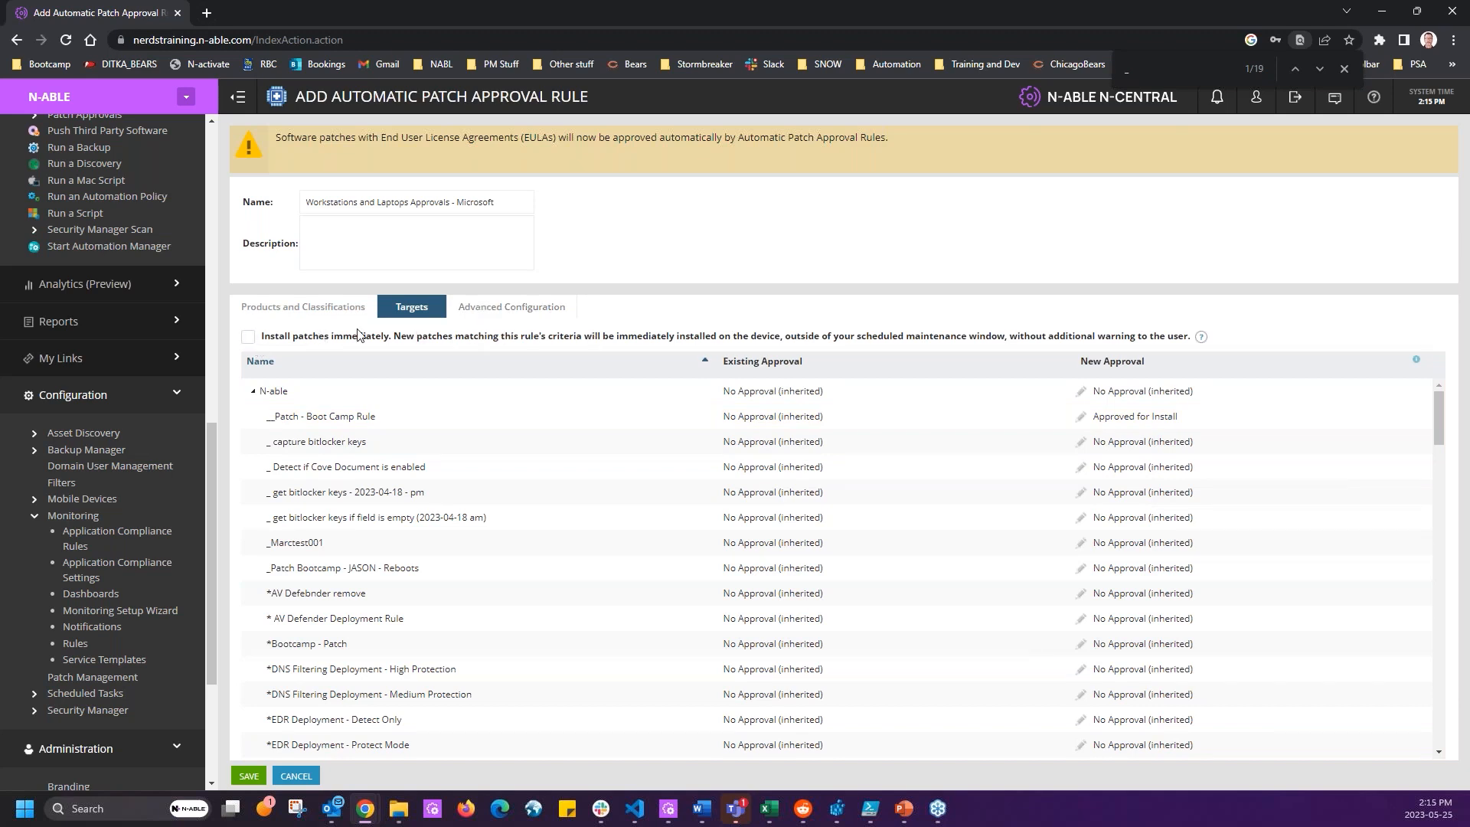
left_click(248, 337)
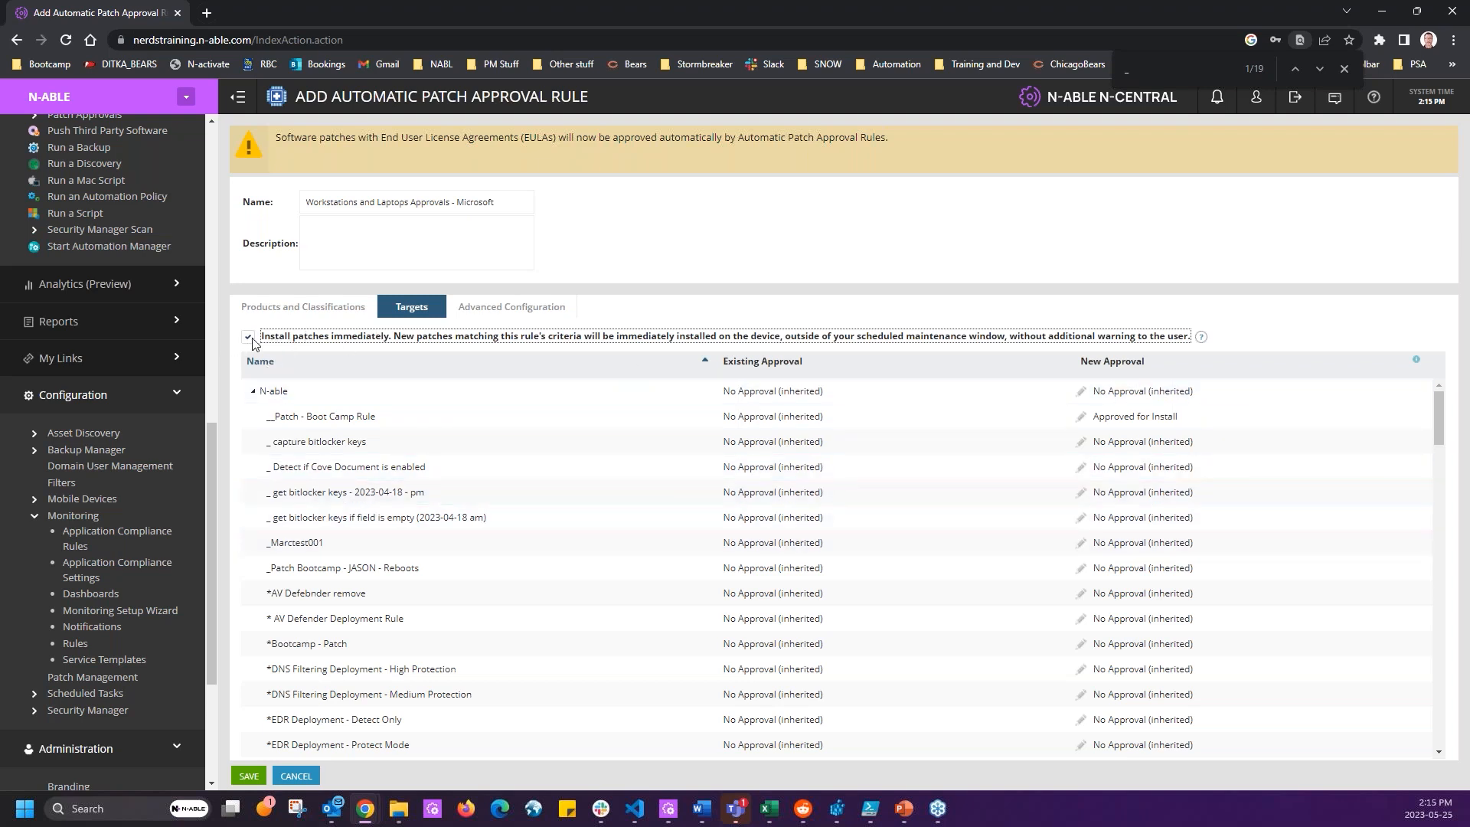
Delay the Microsoft workstation and laptop rule's automatic approvals by 3 days and save the rule.
left_click(525, 309)
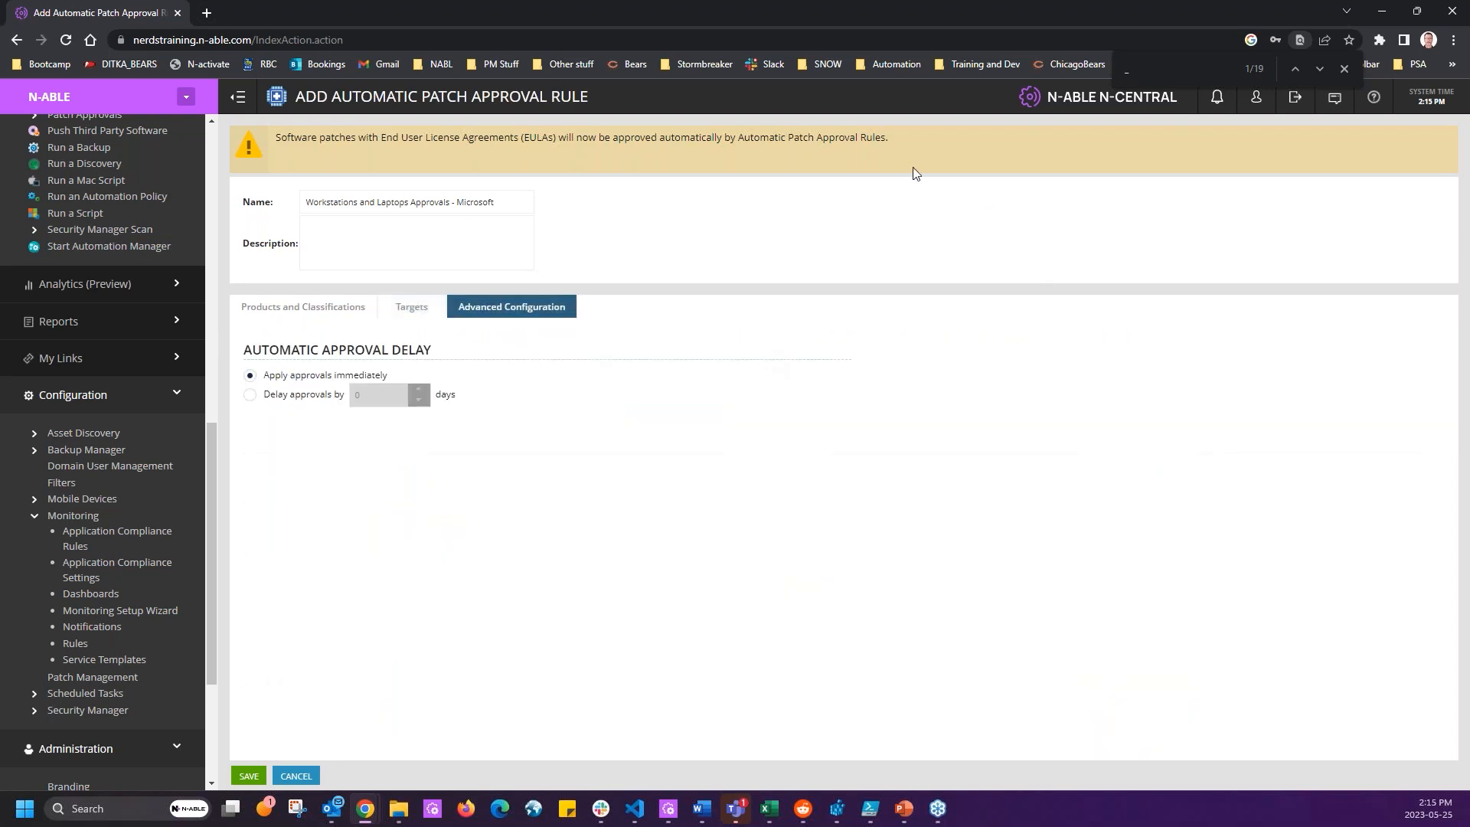
left_click(250, 394)
double_click(386, 395)
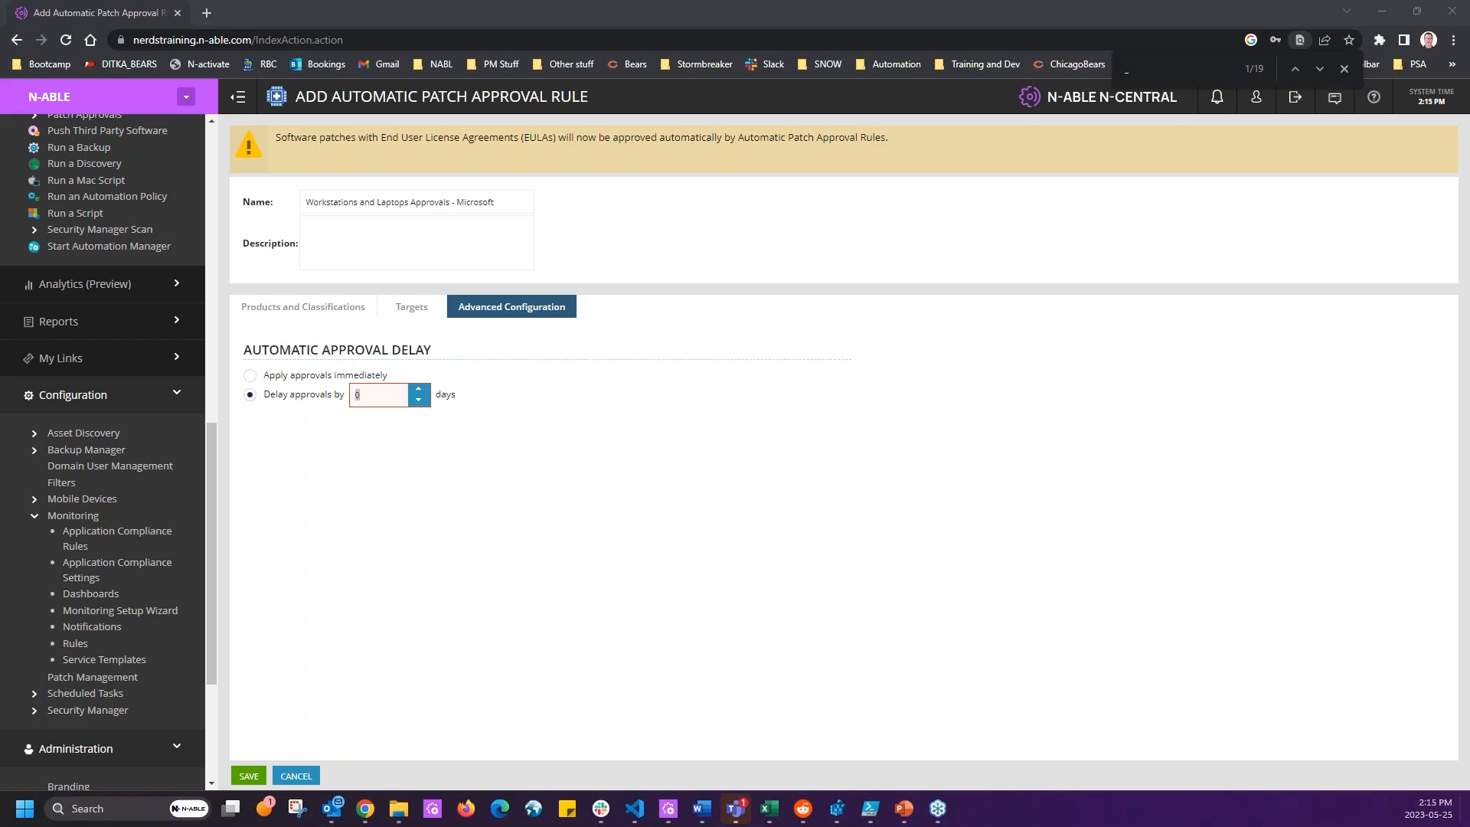
left_click(351, 405)
left_click_drag(362, 395, 316, 385)
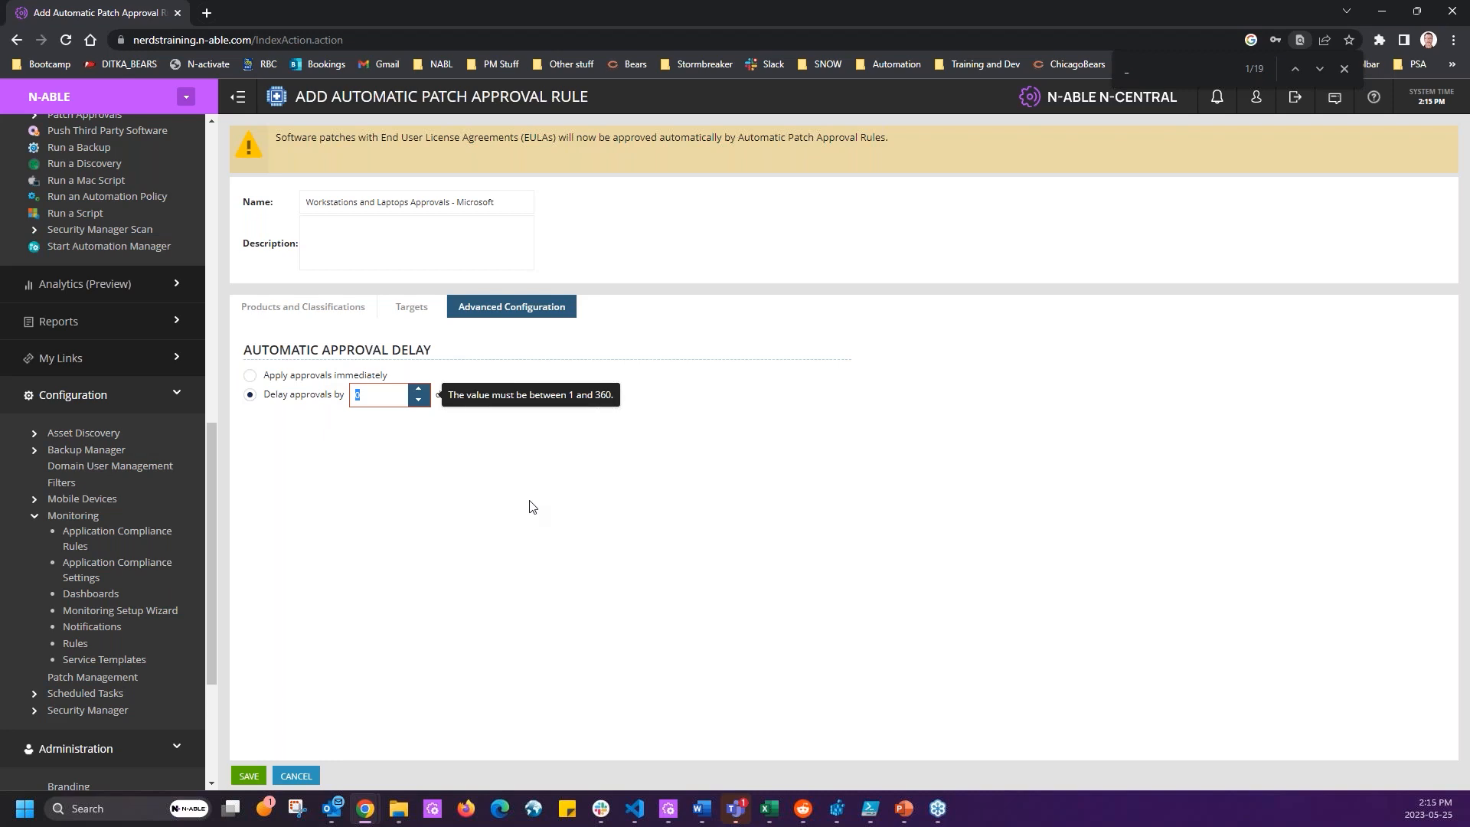
type("3")
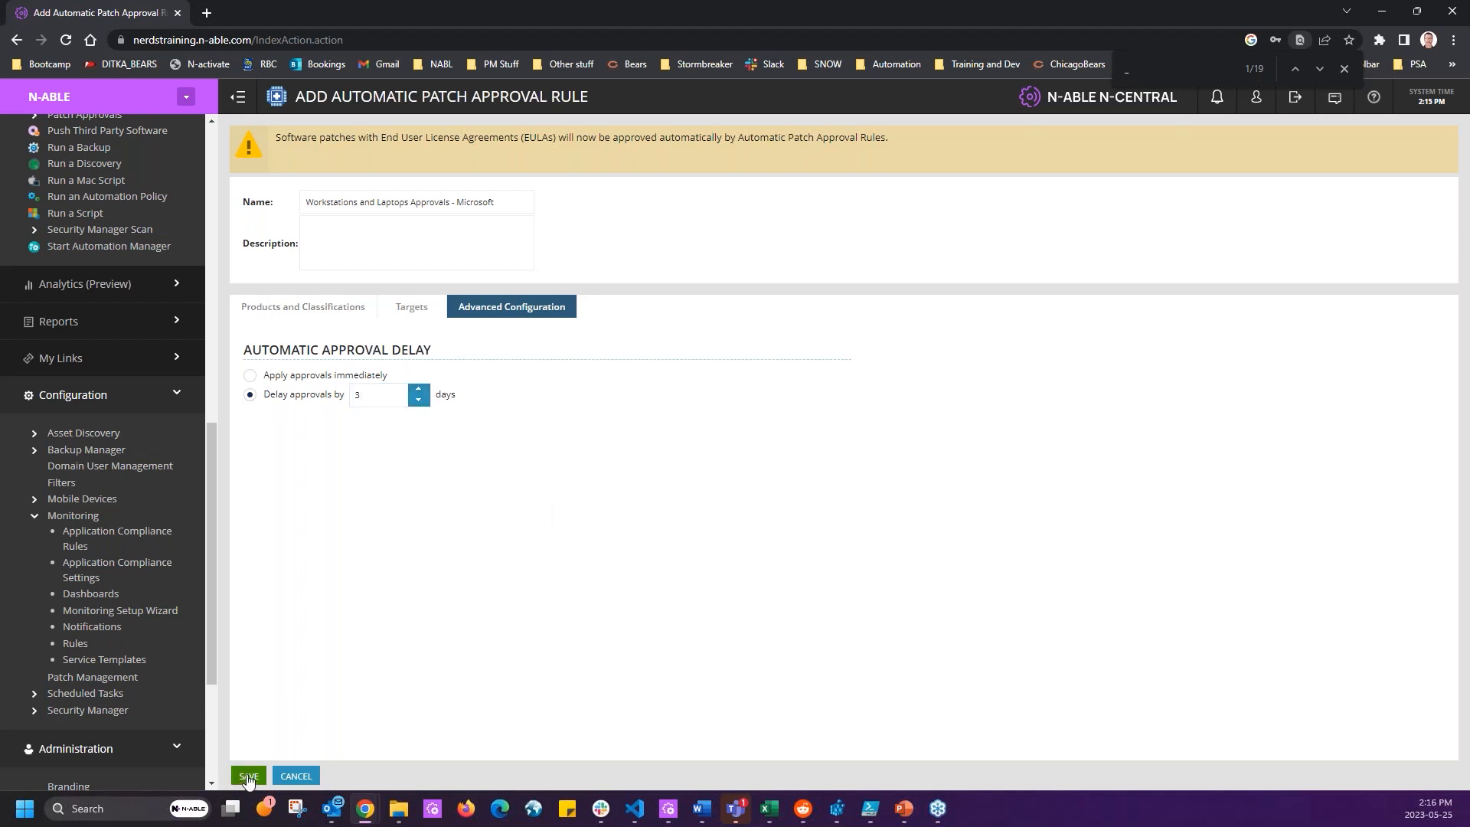
left_click(249, 777)
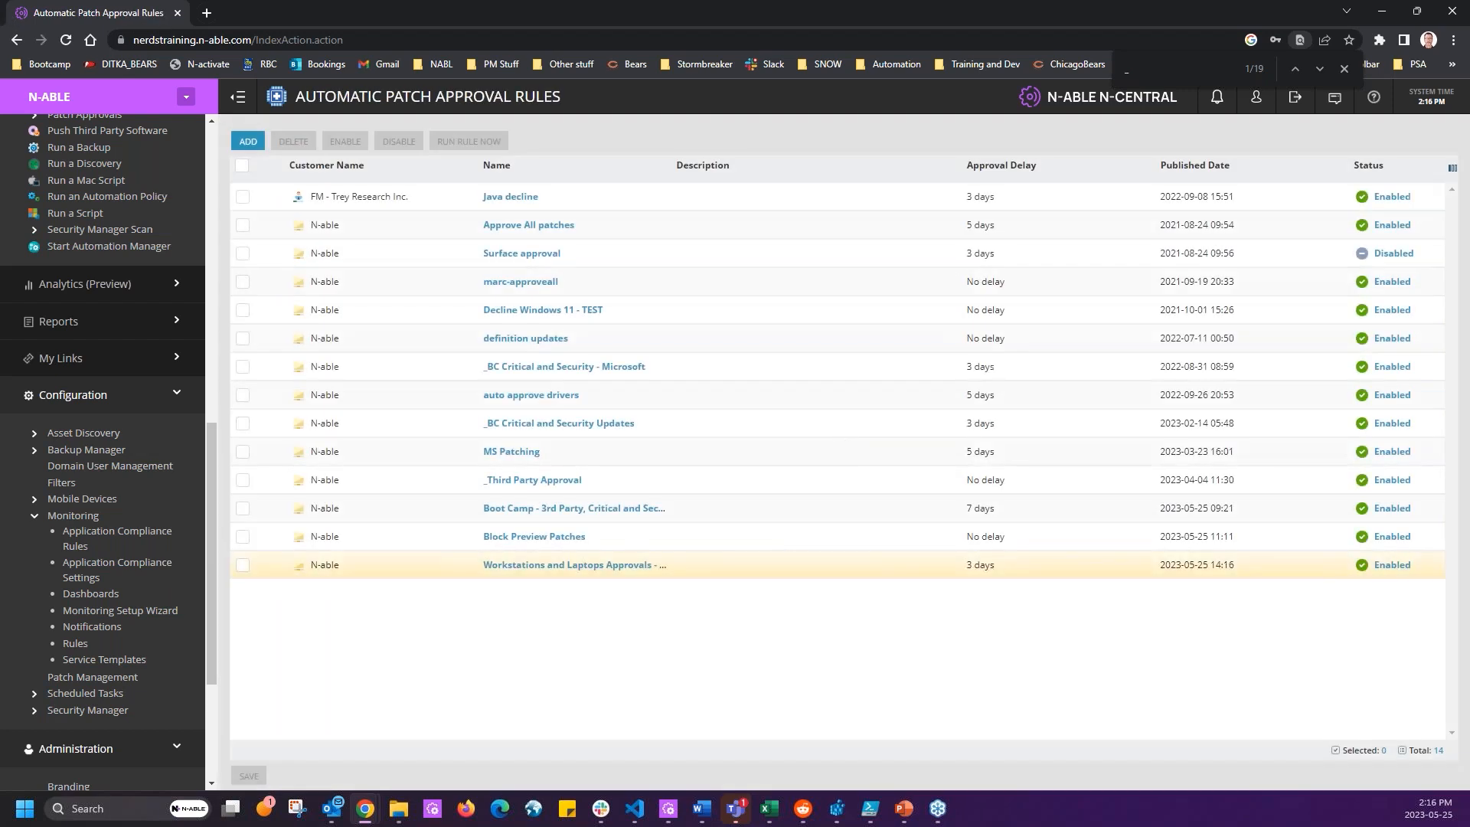
Inspect the classifications and products of the existing Java decline rule and close it without saving.
left_click(235, 143)
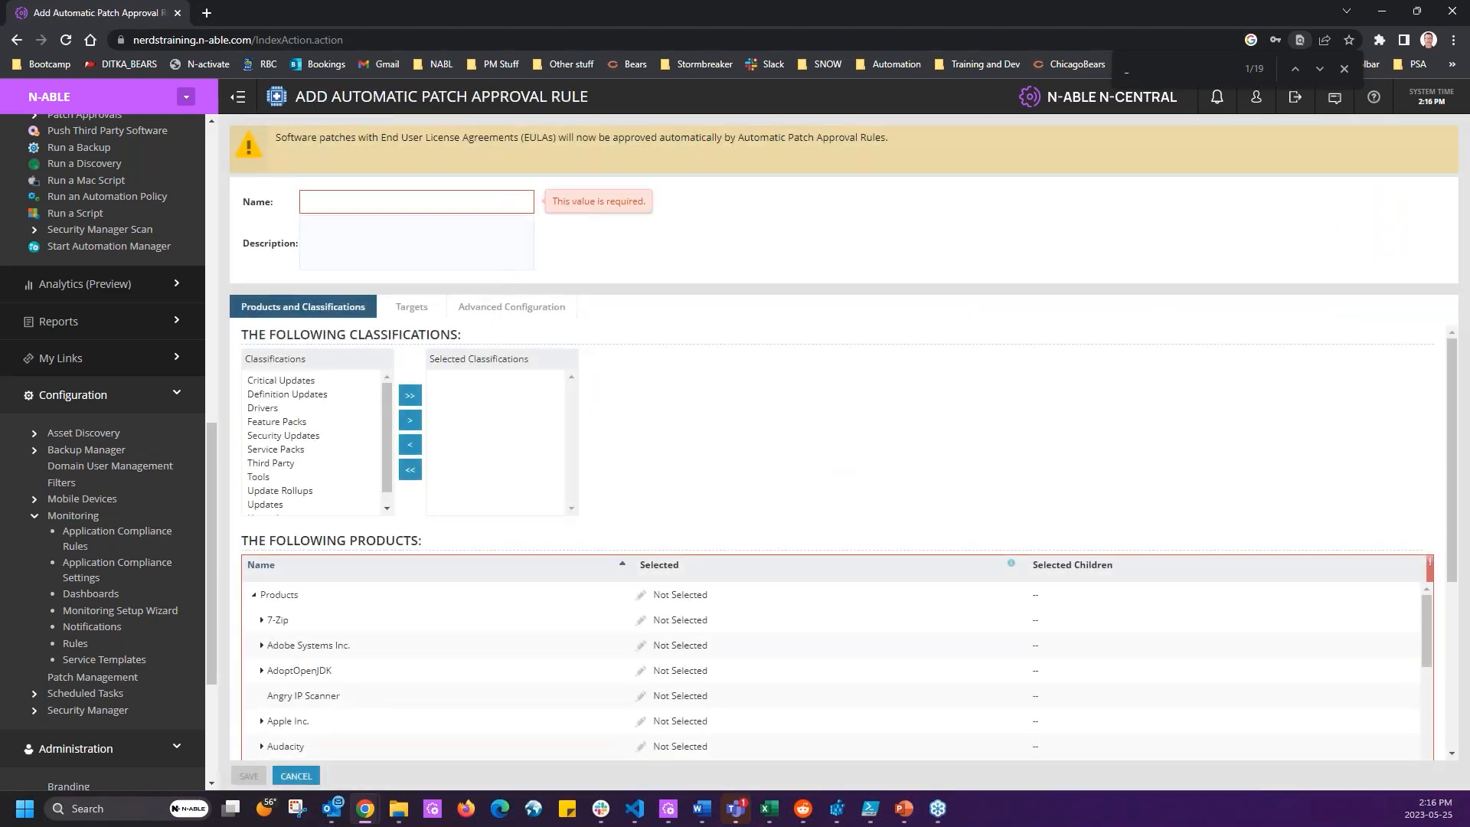
left_click(296, 776)
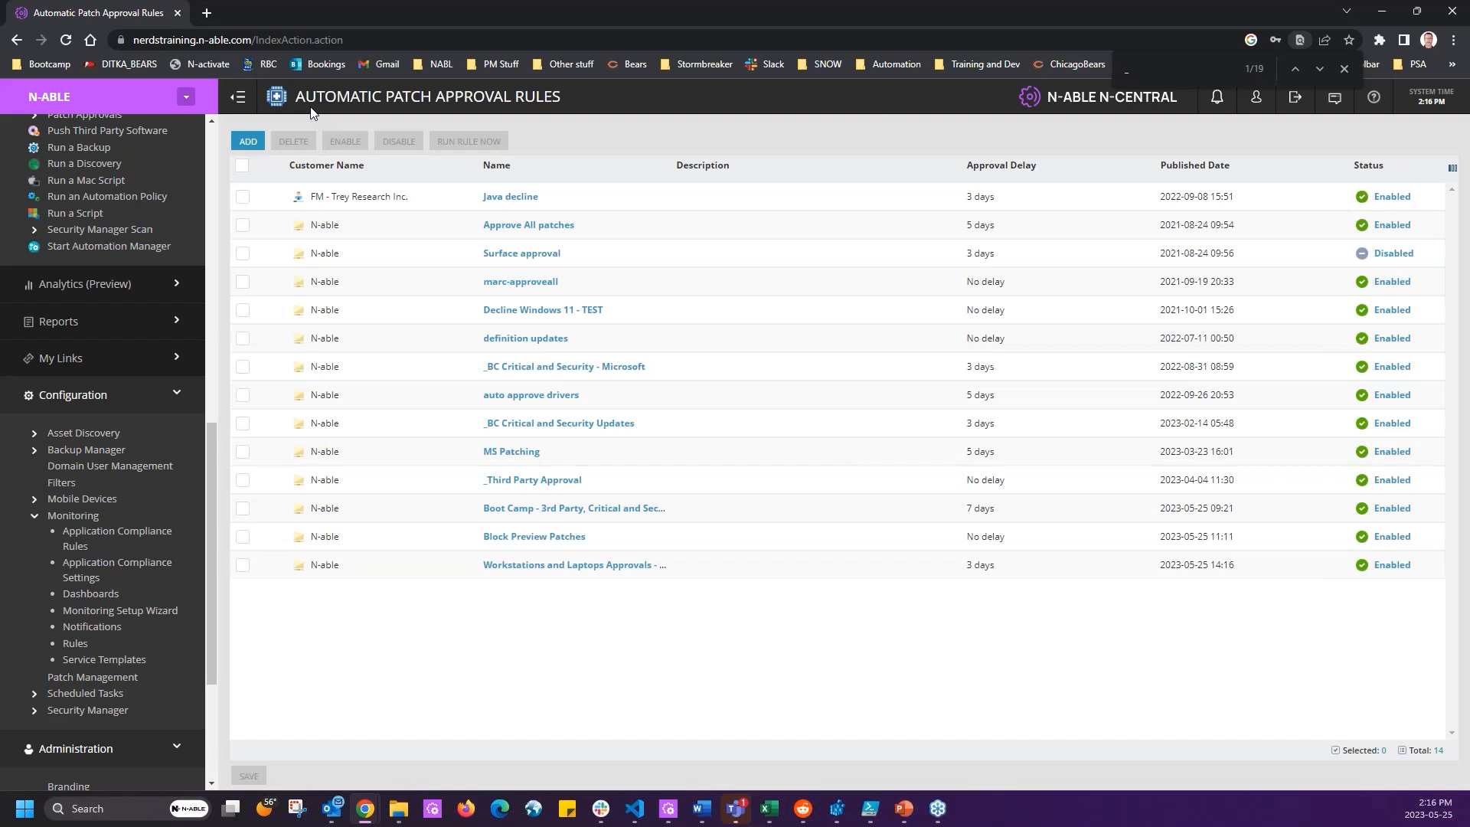
left_click_drag(300, 96, 611, 107)
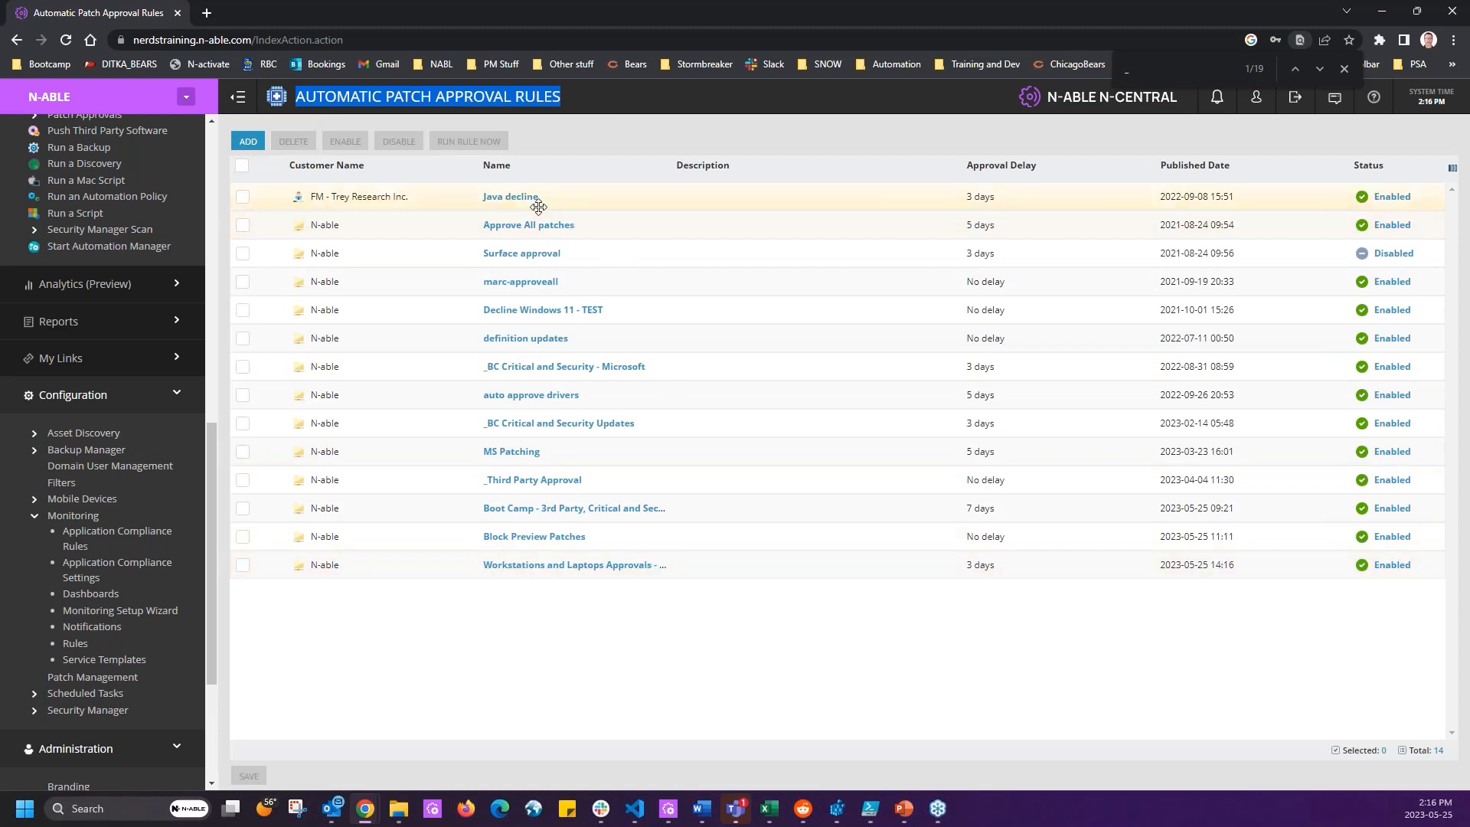
left_click(516, 198)
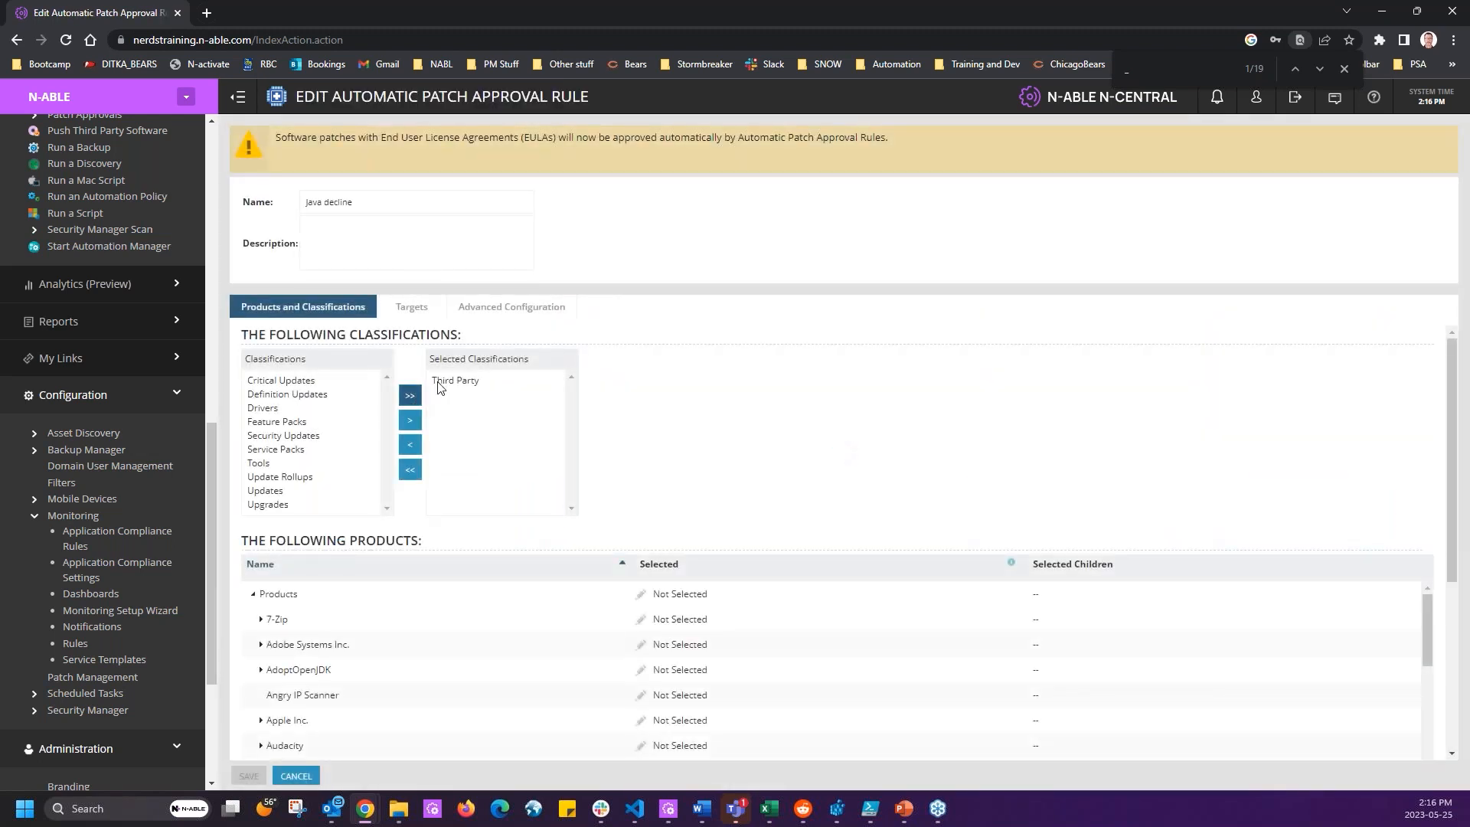
left_click(452, 381)
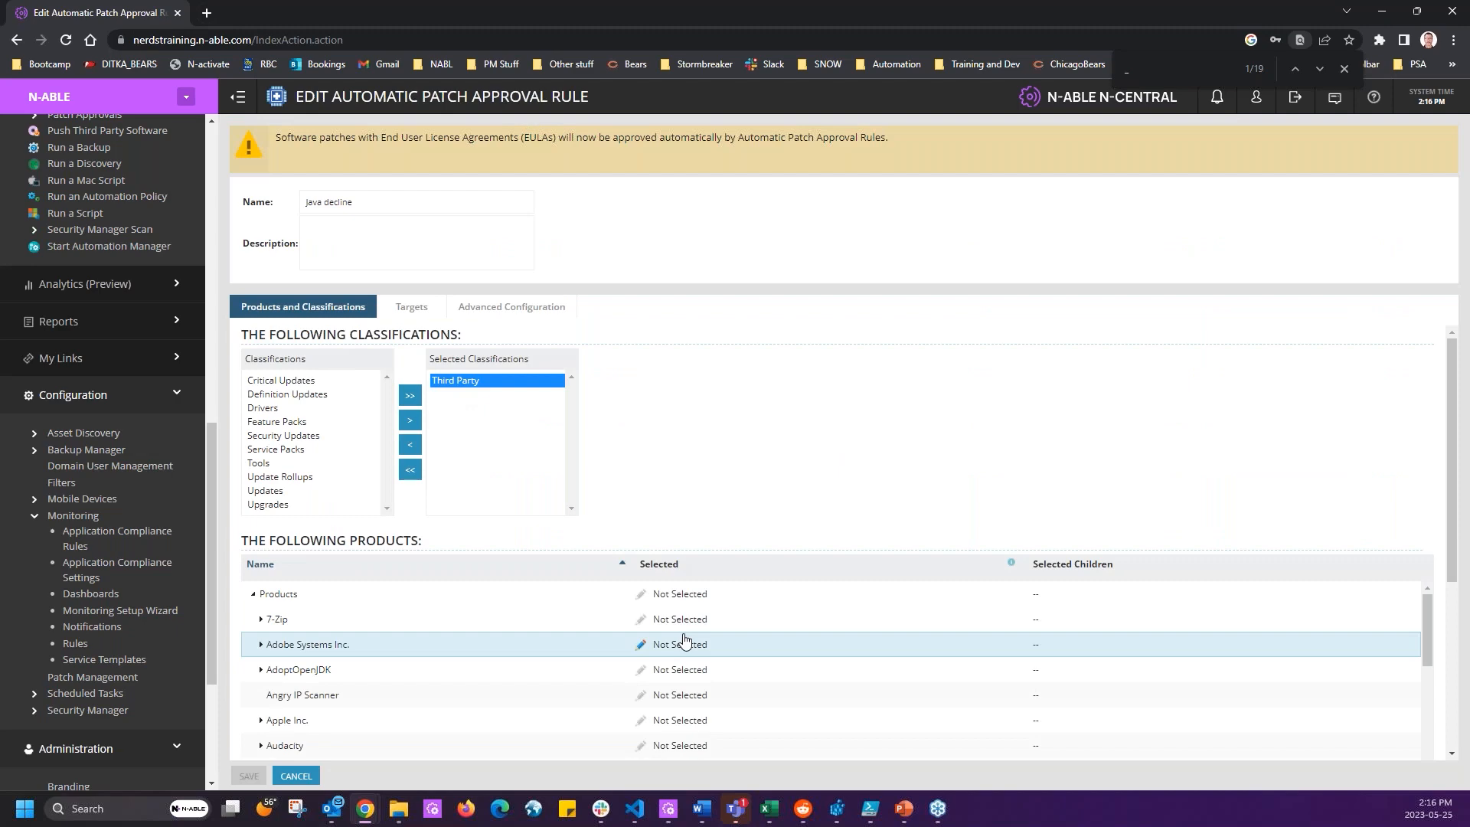
left_click(295, 776)
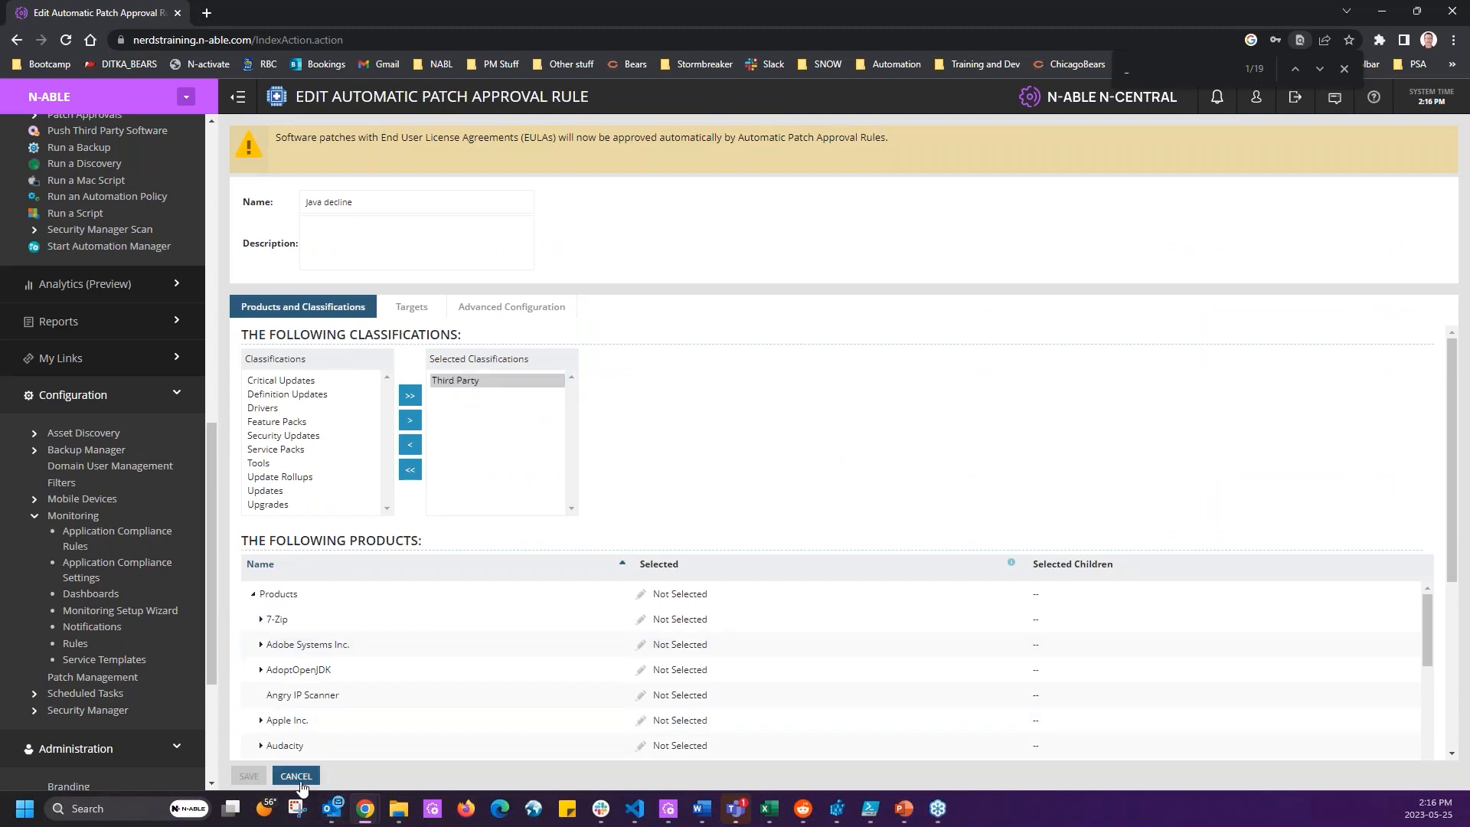
left_click_drag(301, 197, 300, 198)
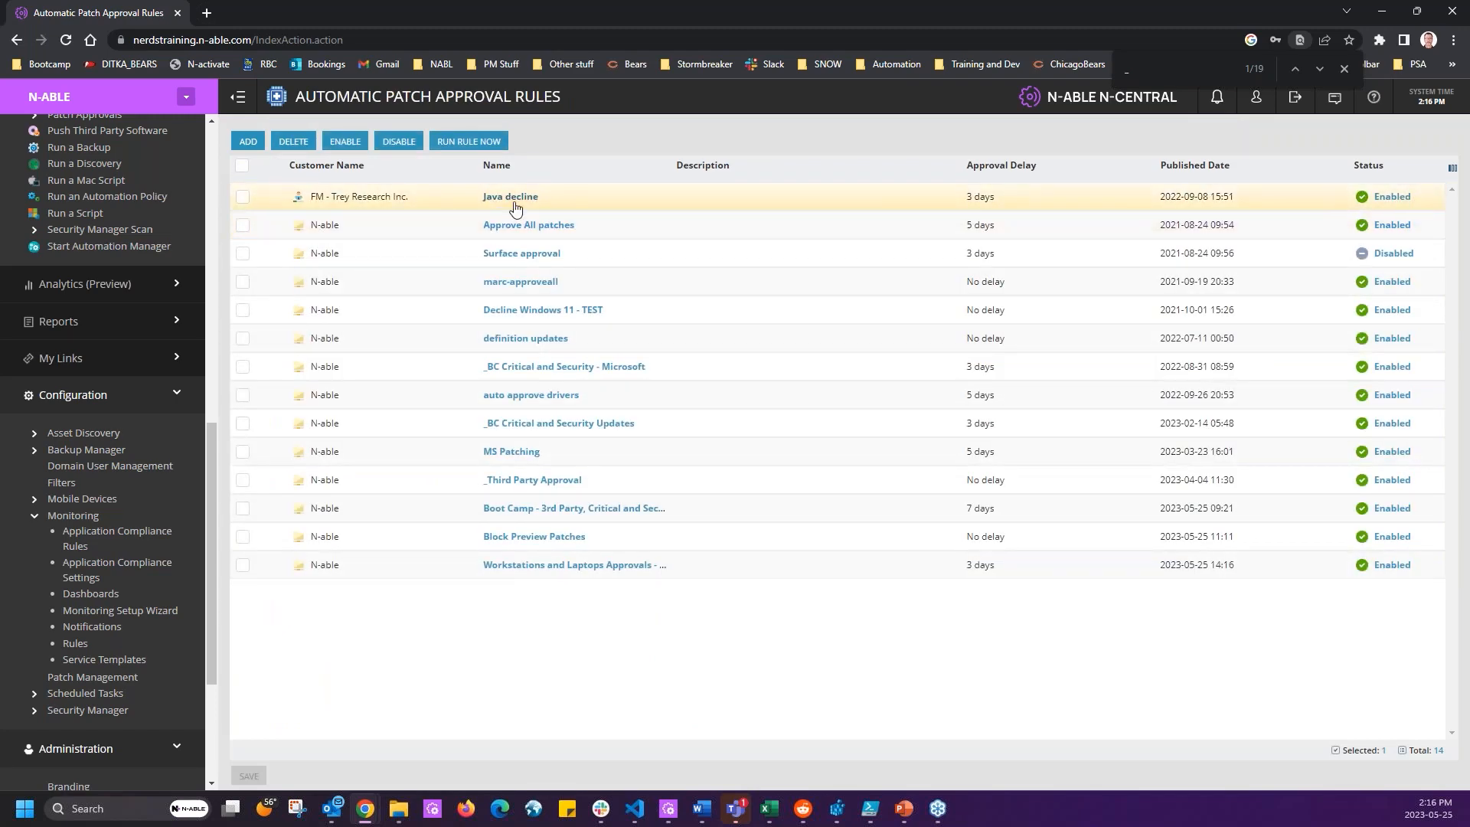
Switch to the customer Kelltic Cider Comp and open its automatic patch approval rules.
left_click(163, 107)
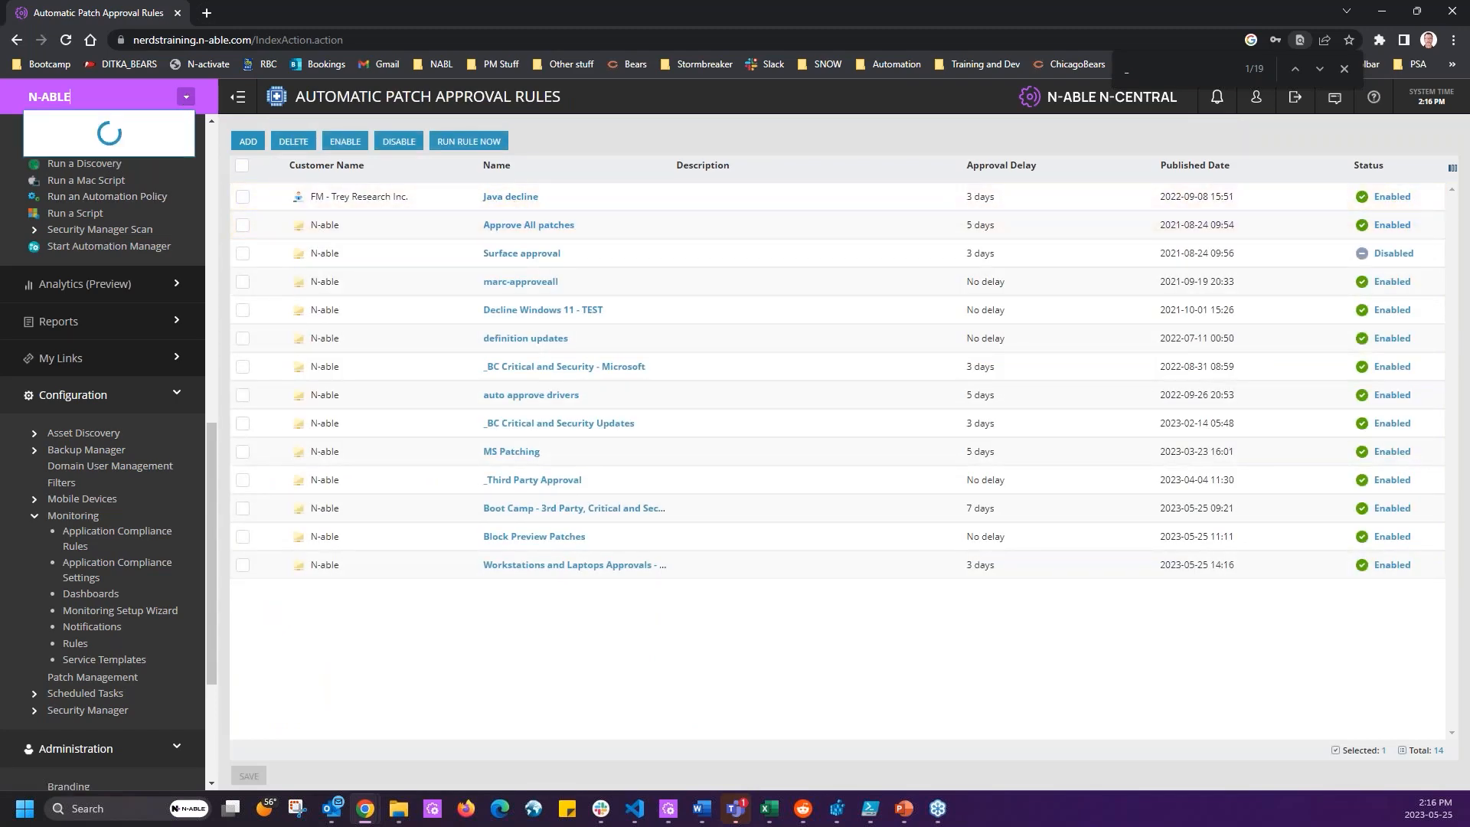
scroll(207, 519, "down", 8)
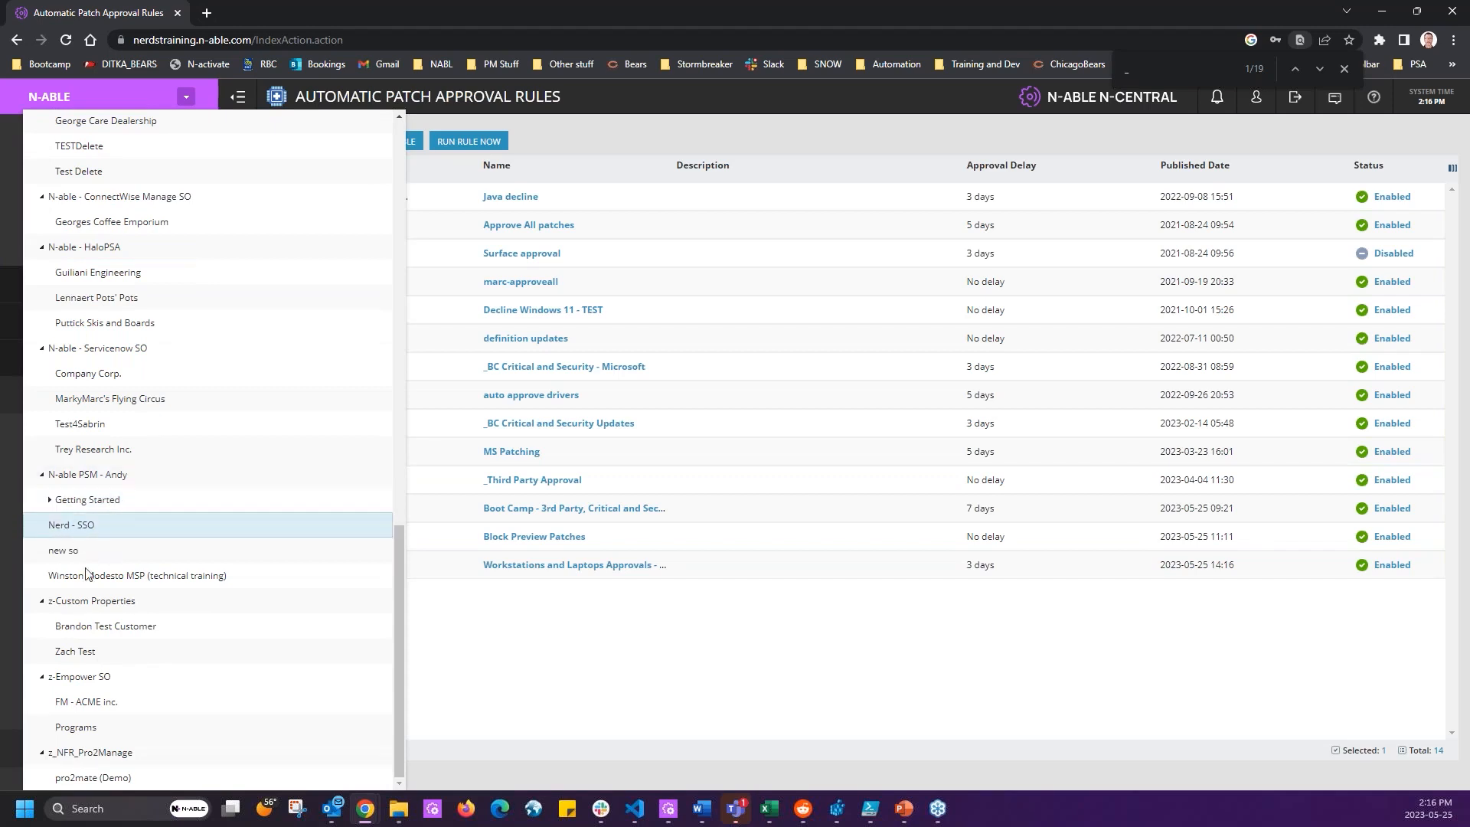
scroll(84, 467, "up", 4)
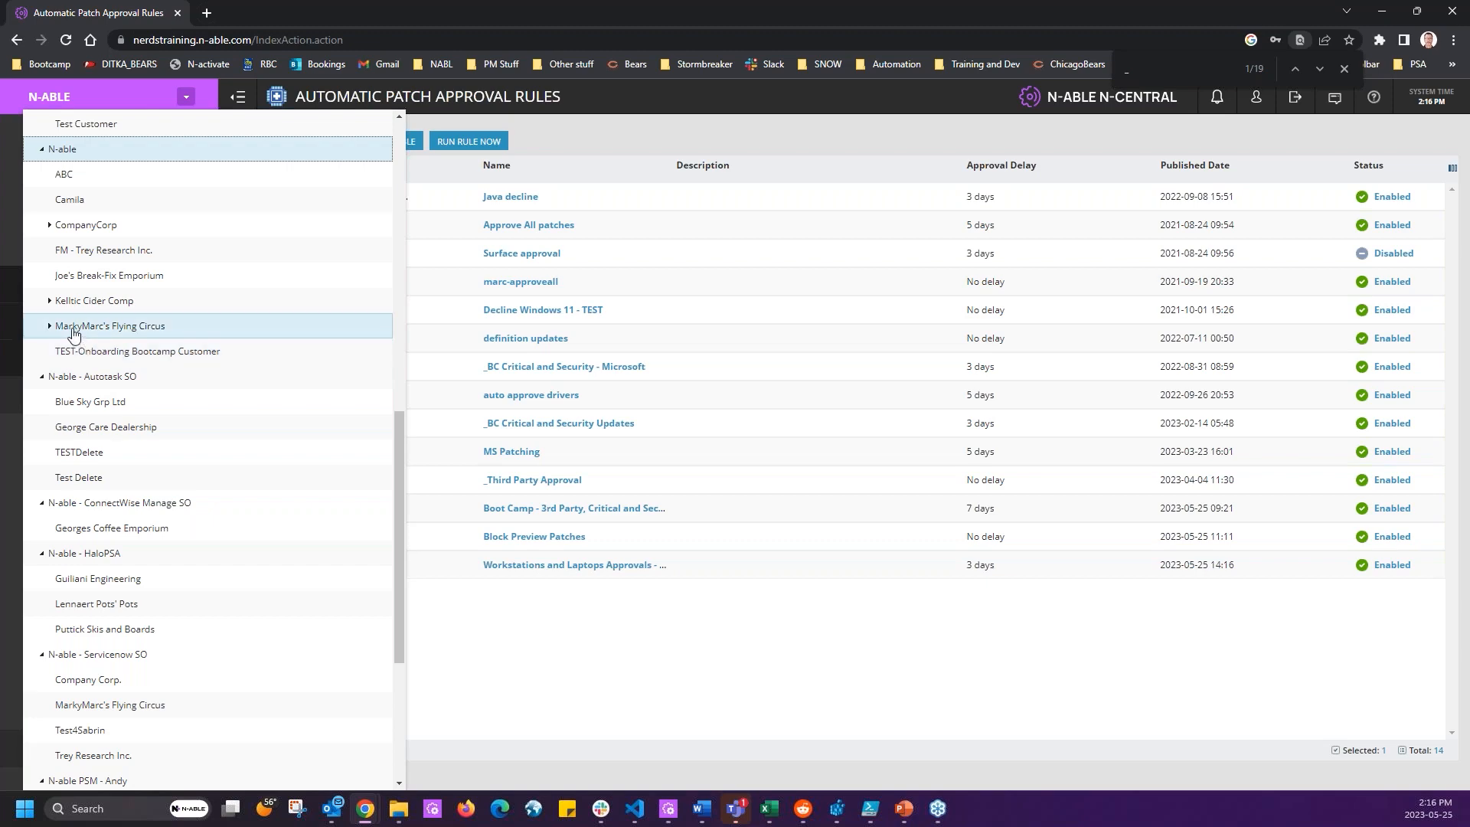
left_click(74, 302)
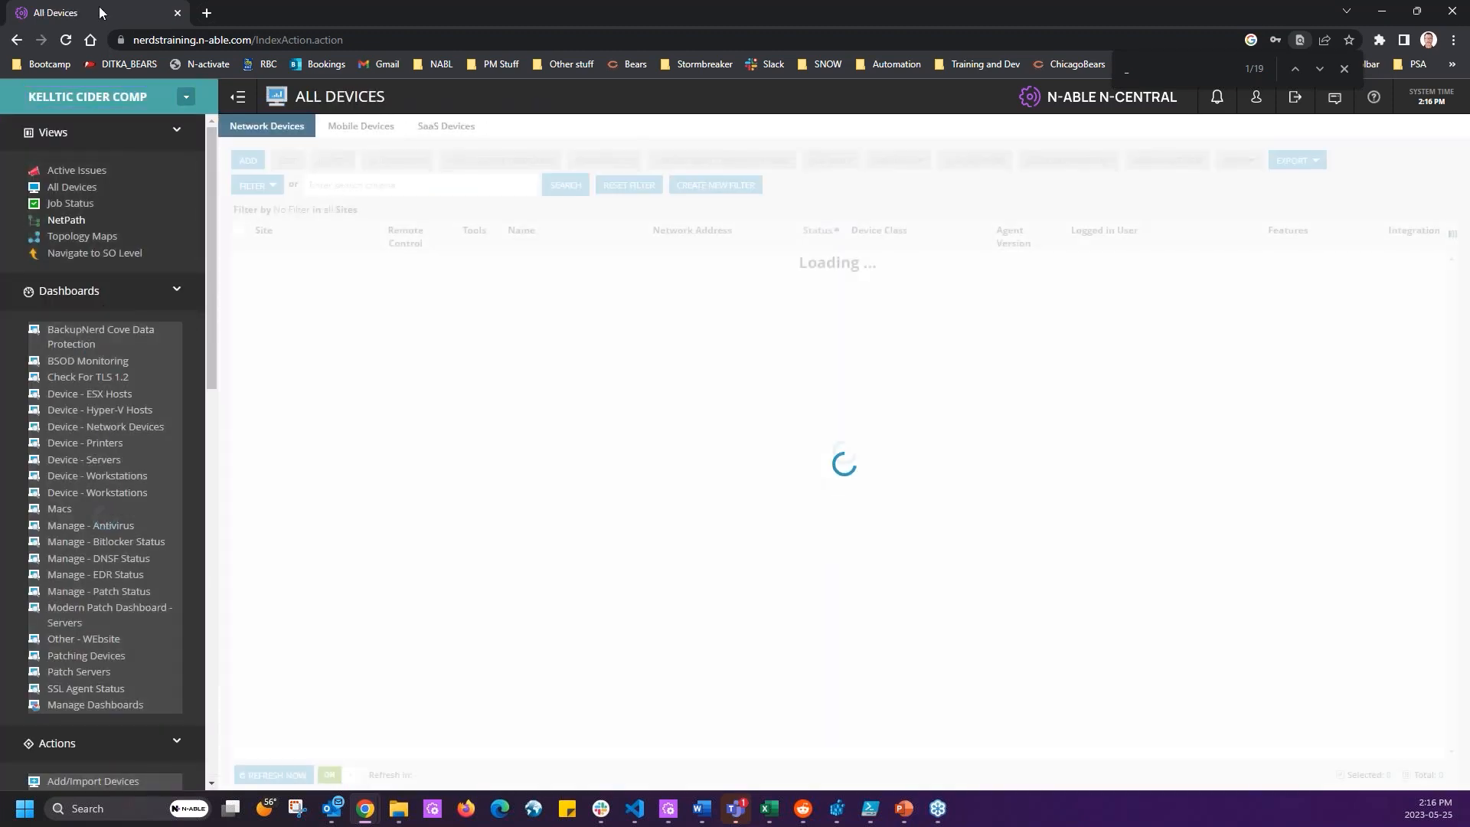
scroll(108, 611, "down", 10)
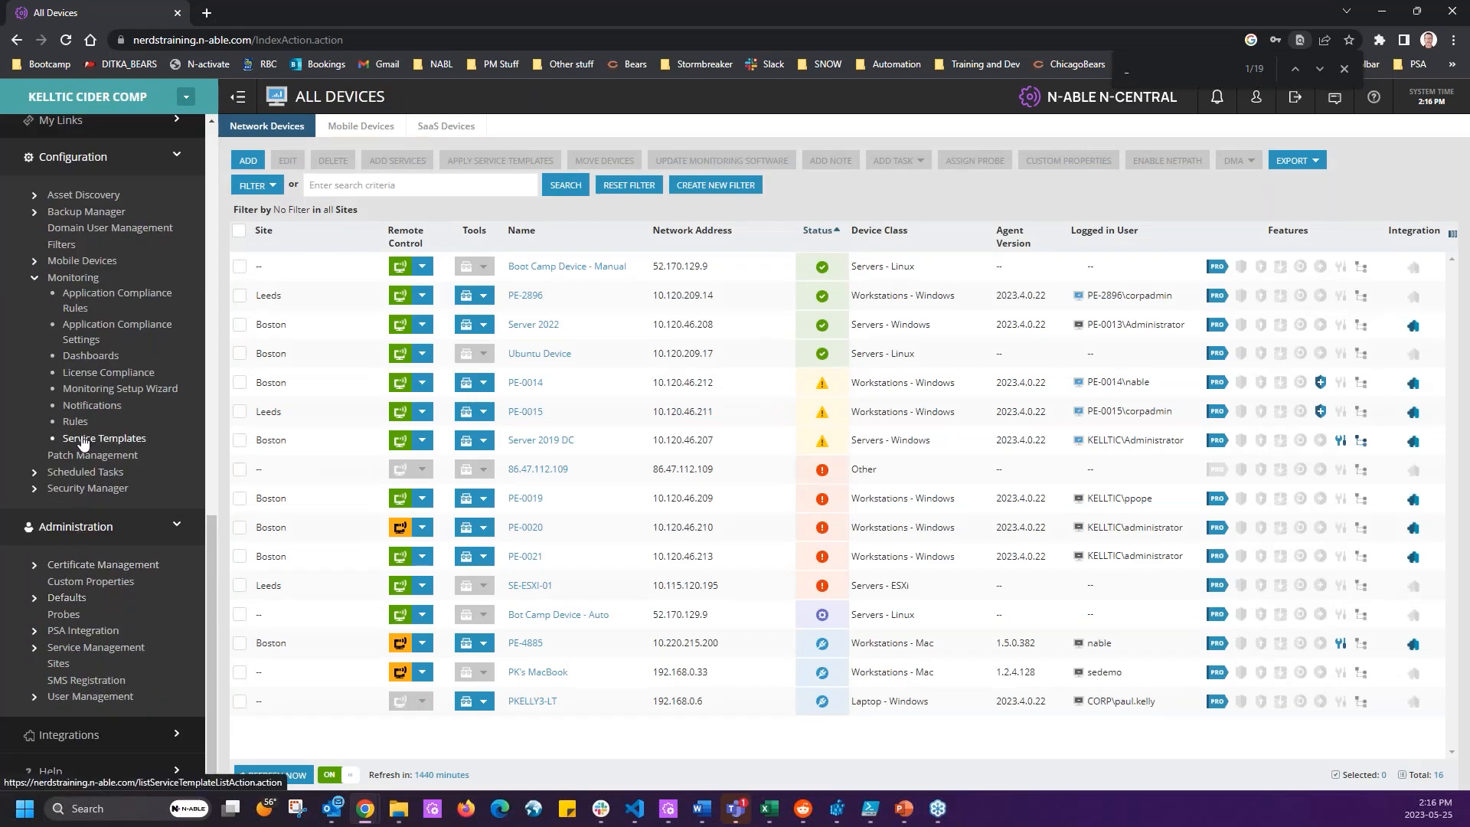
left_click(90, 463)
left_click(1274, 414)
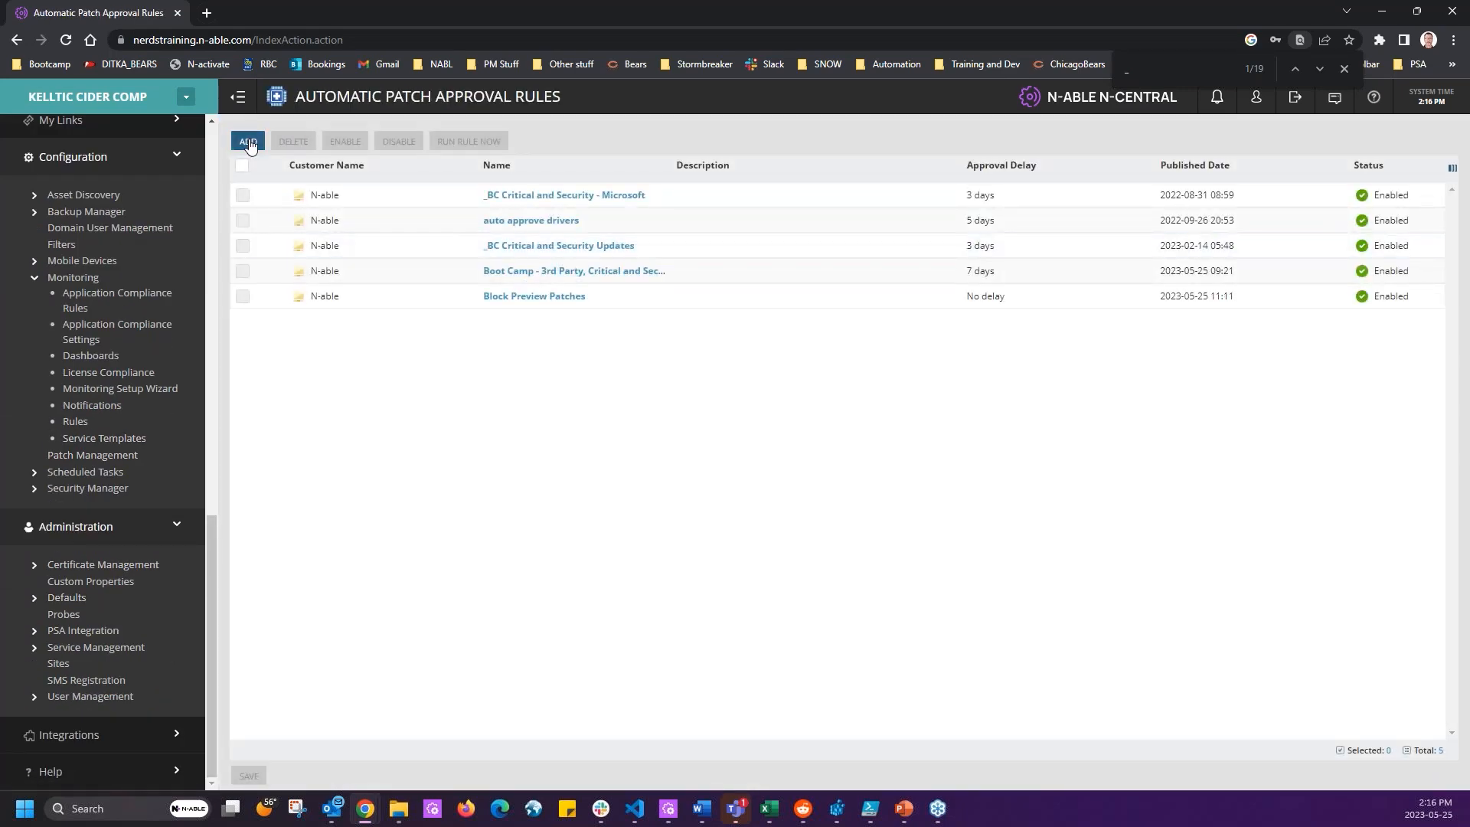
Add an automatic patch approval rule named "Decline Java 8" with the Third Party classification.
left_click(248, 142)
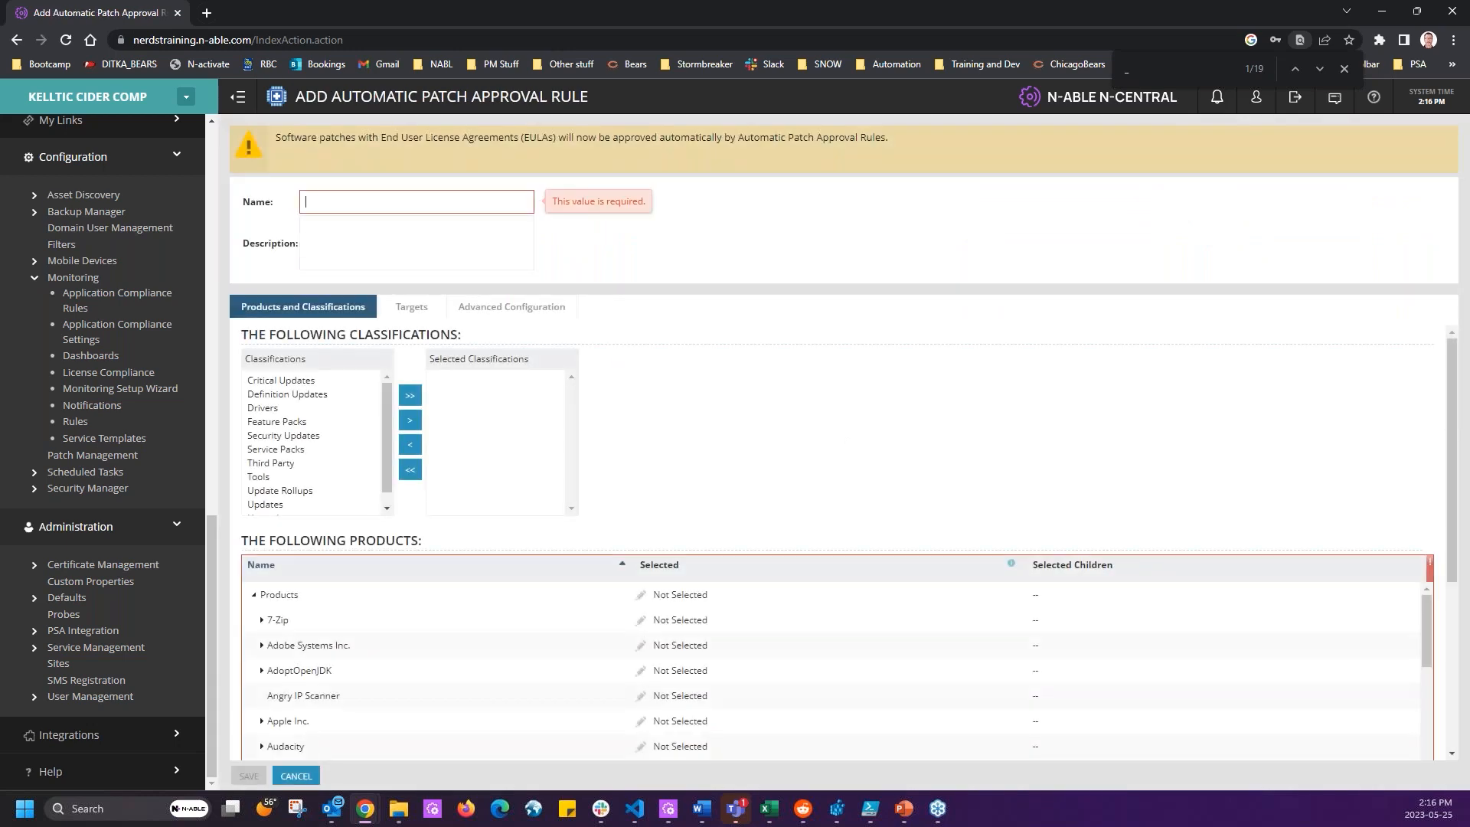
type("Decline Java 8")
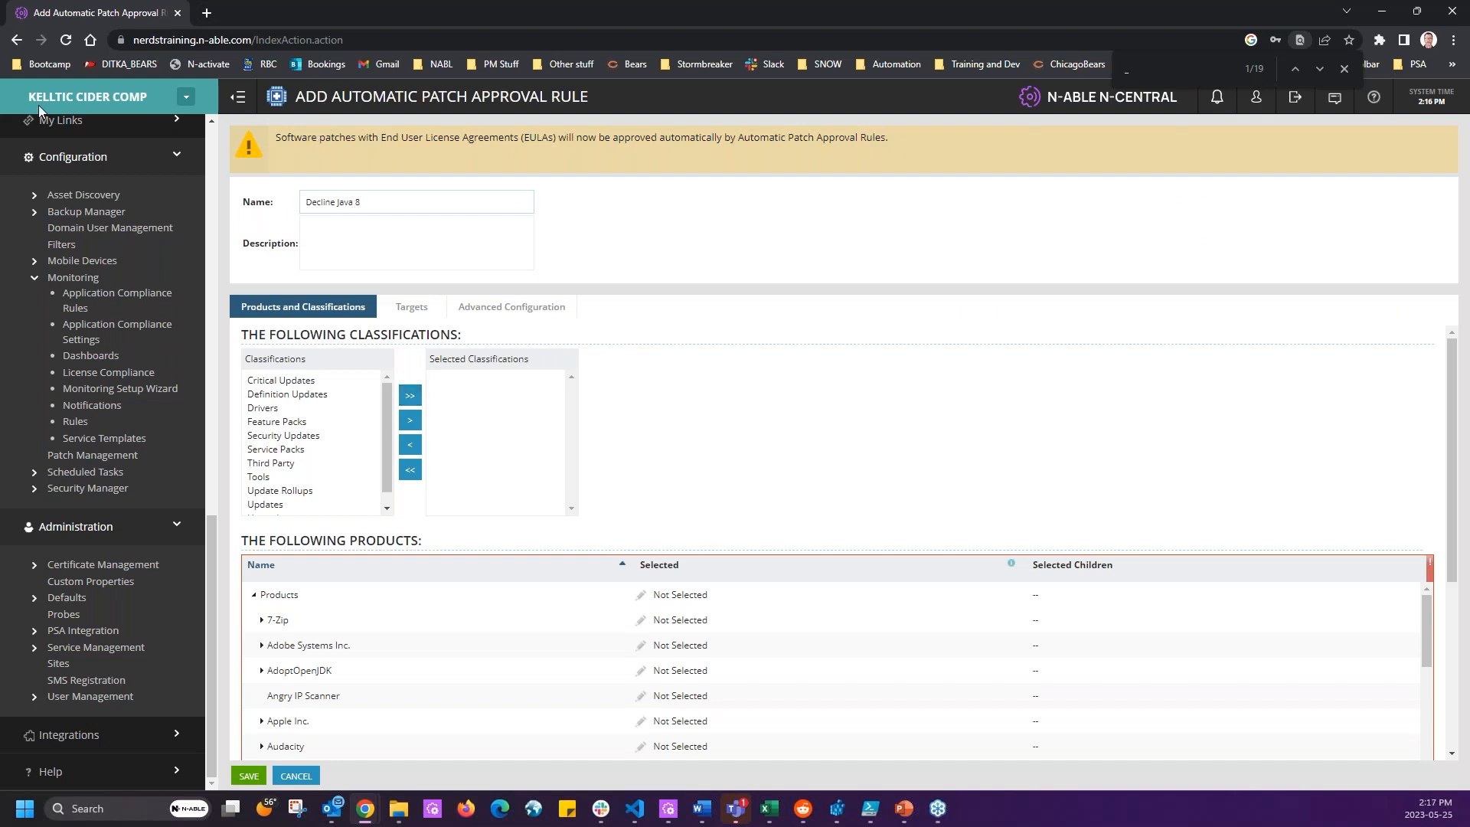
left_click(303, 463)
left_click(410, 420)
Select the Java 8 products under Oracle Corporation for the Decline Java 8 rule.
scroll(673, 428, "down", 2)
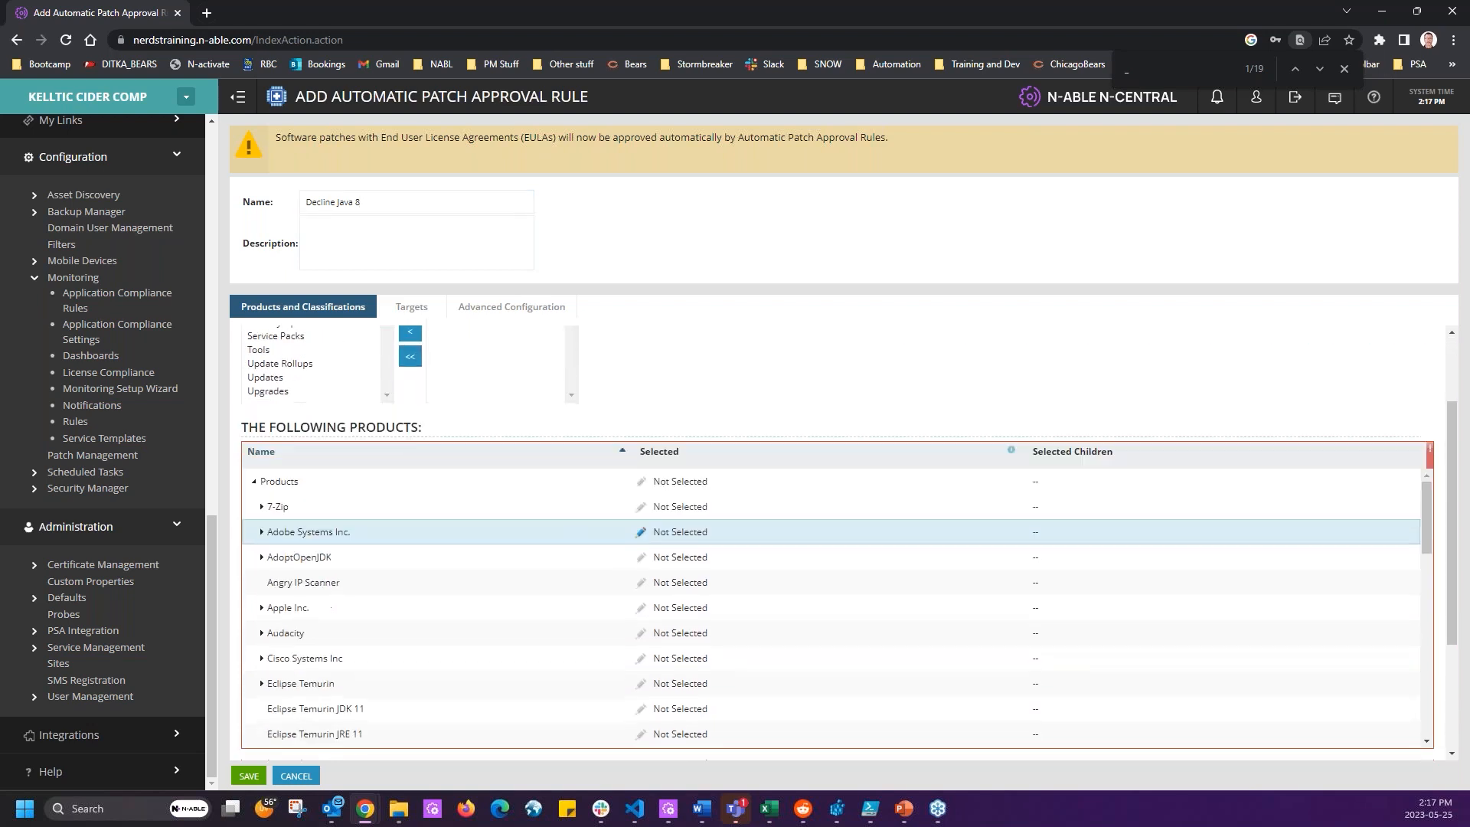
scroll(722, 535, "down", 10)
scroll(589, 453, "down", 3)
scroll(291, 451, "up", 1)
left_click(261, 427)
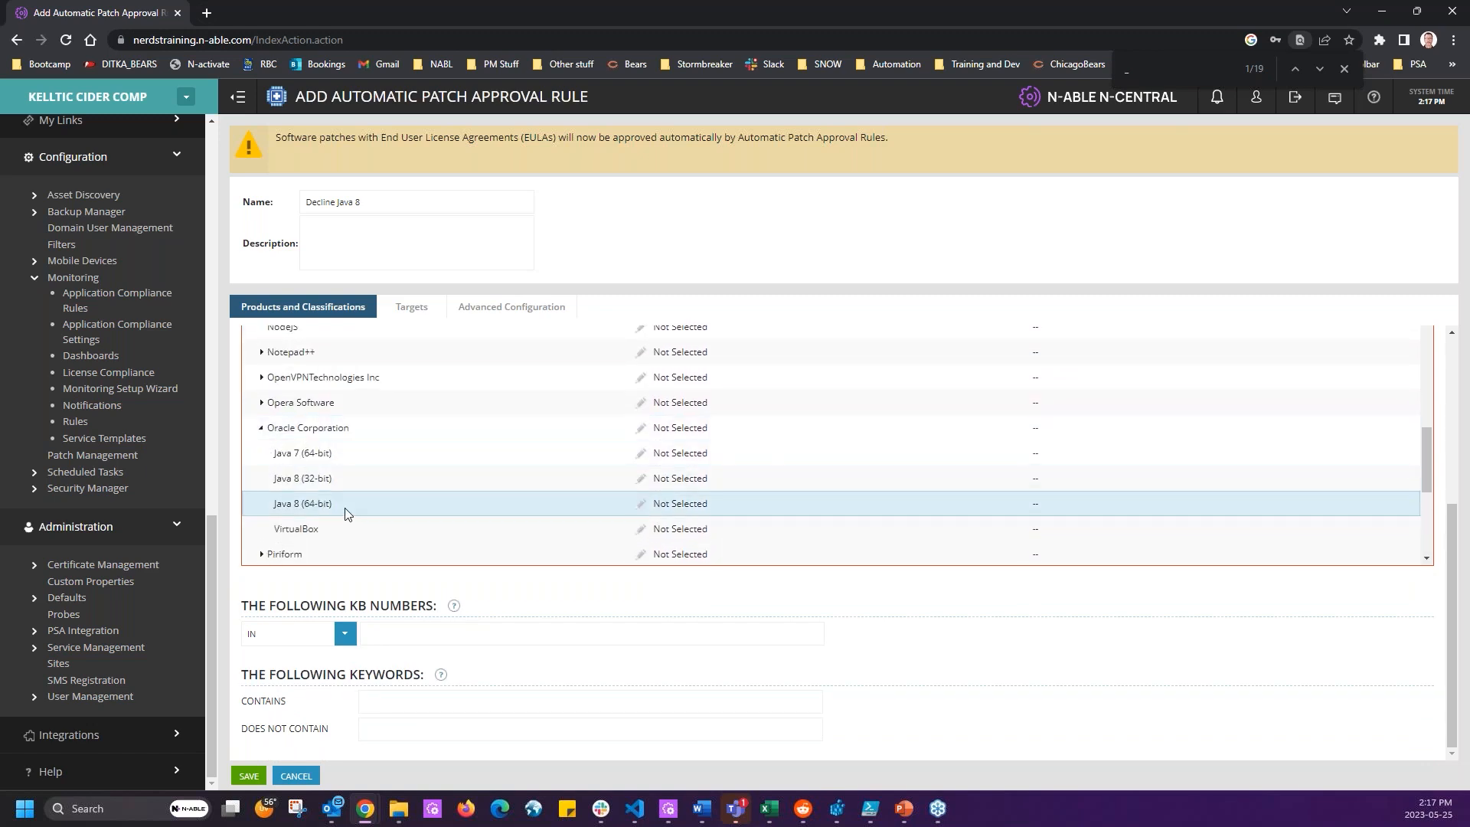
left_click(698, 481)
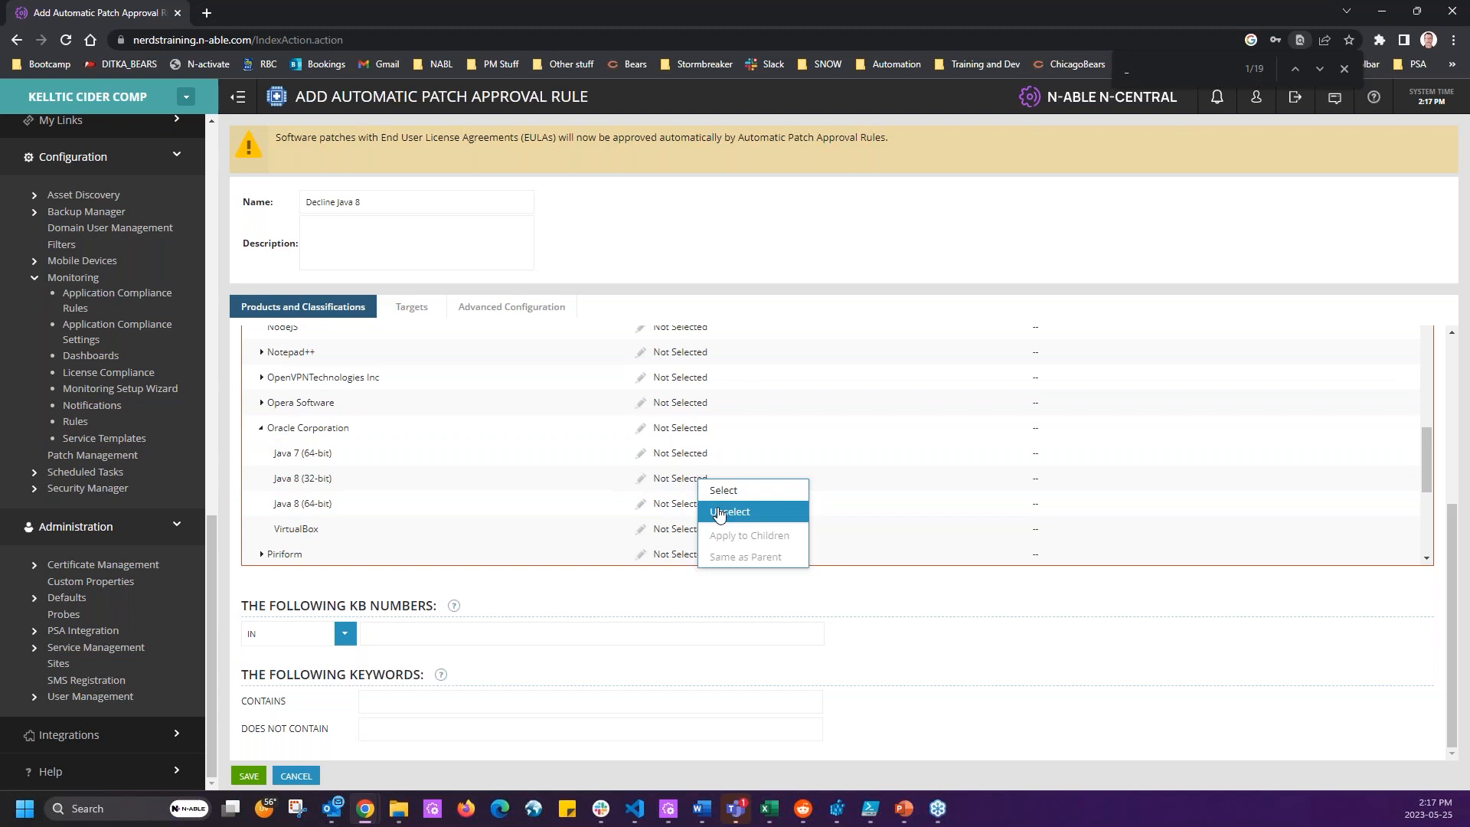
left_click(723, 491)
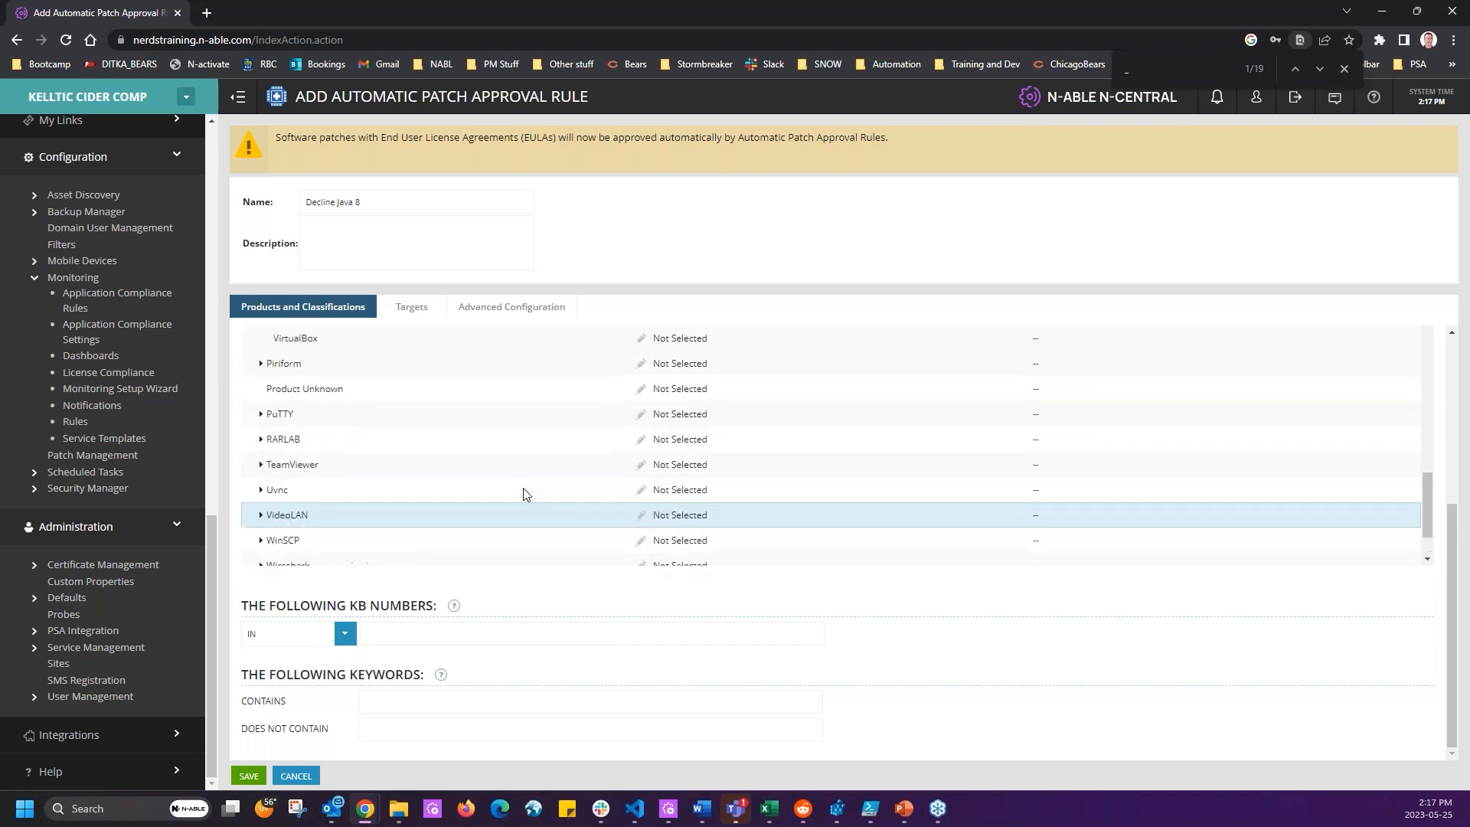
scroll(525, 512, "down", 2)
left_click(700, 480)
left_click(736, 512)
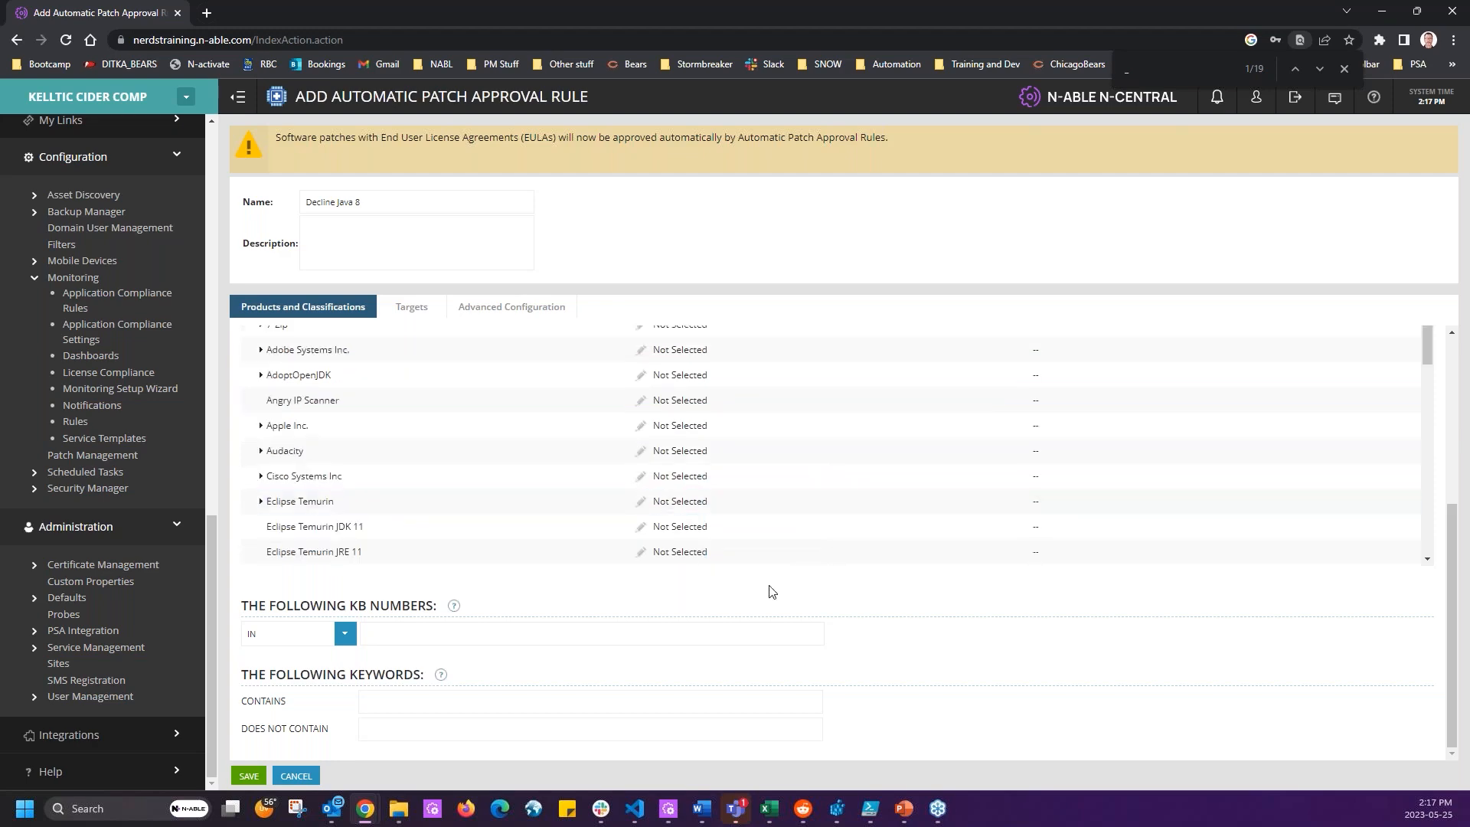
scroll(427, 514, "up", 10)
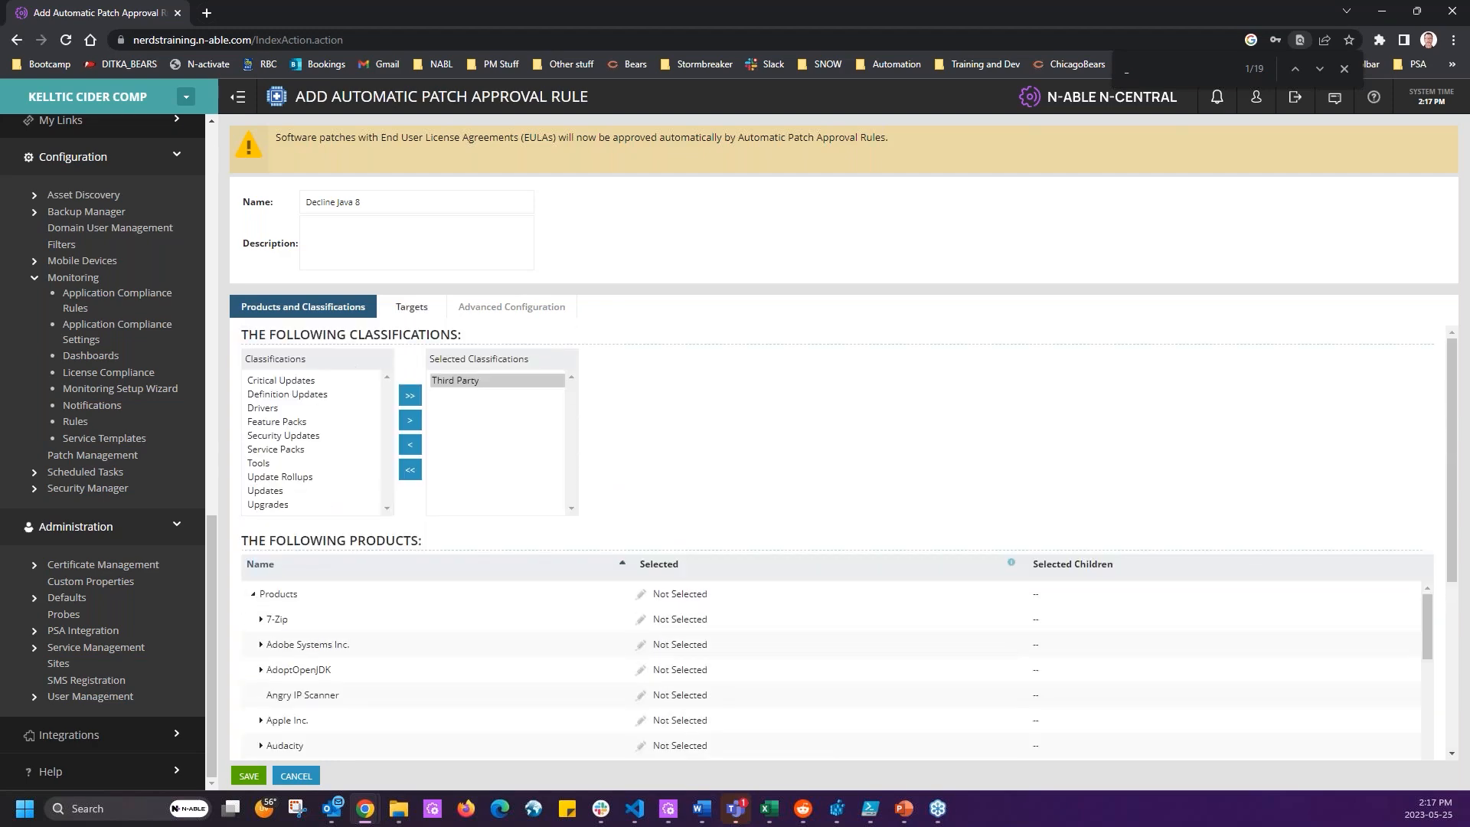
Set the new approval for the target *DNS Filtering Deployment - High Protection to Declined.
left_click(411, 307)
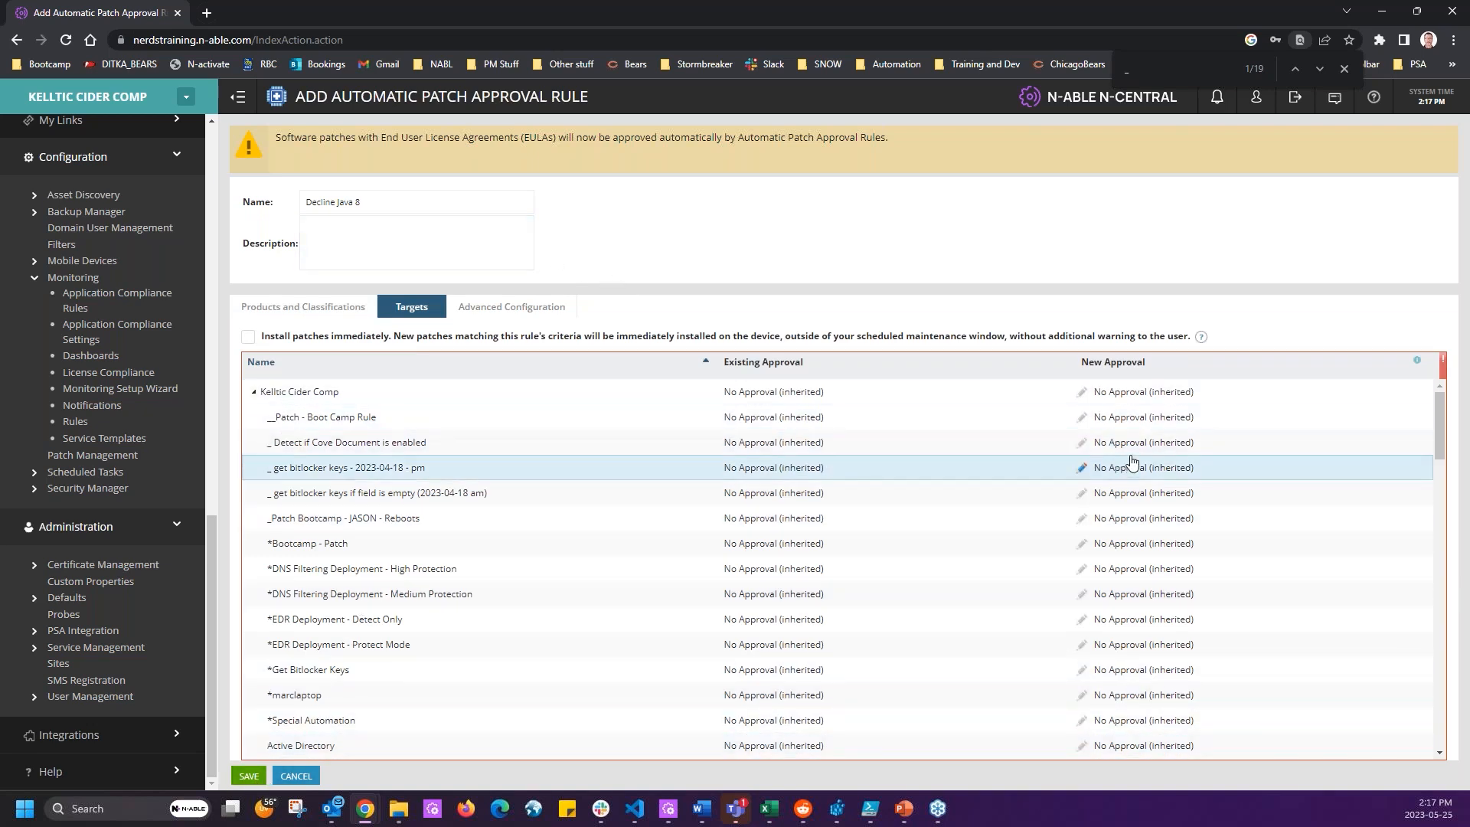
left_click(1139, 571)
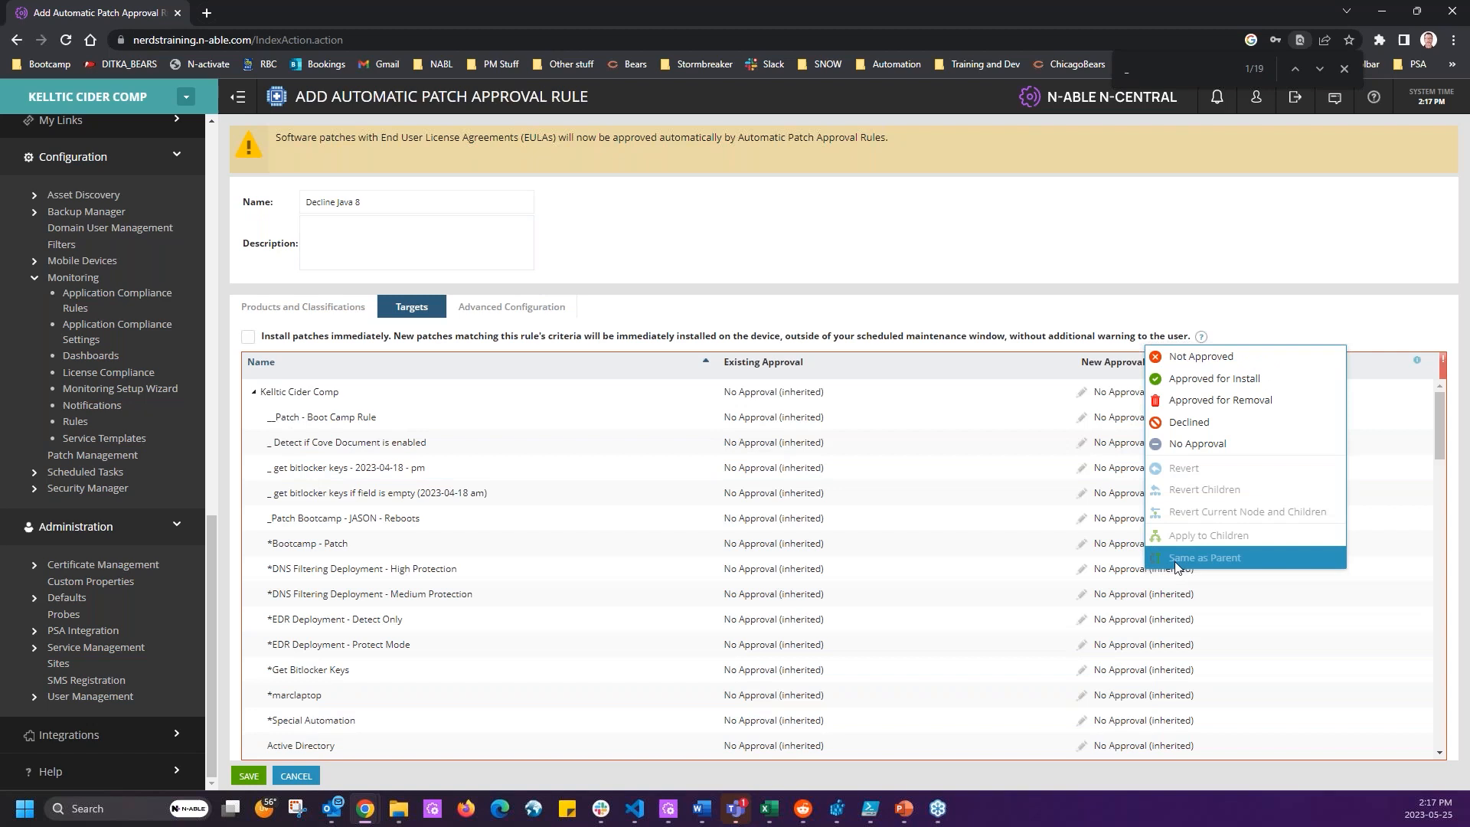
left_click(1183, 425)
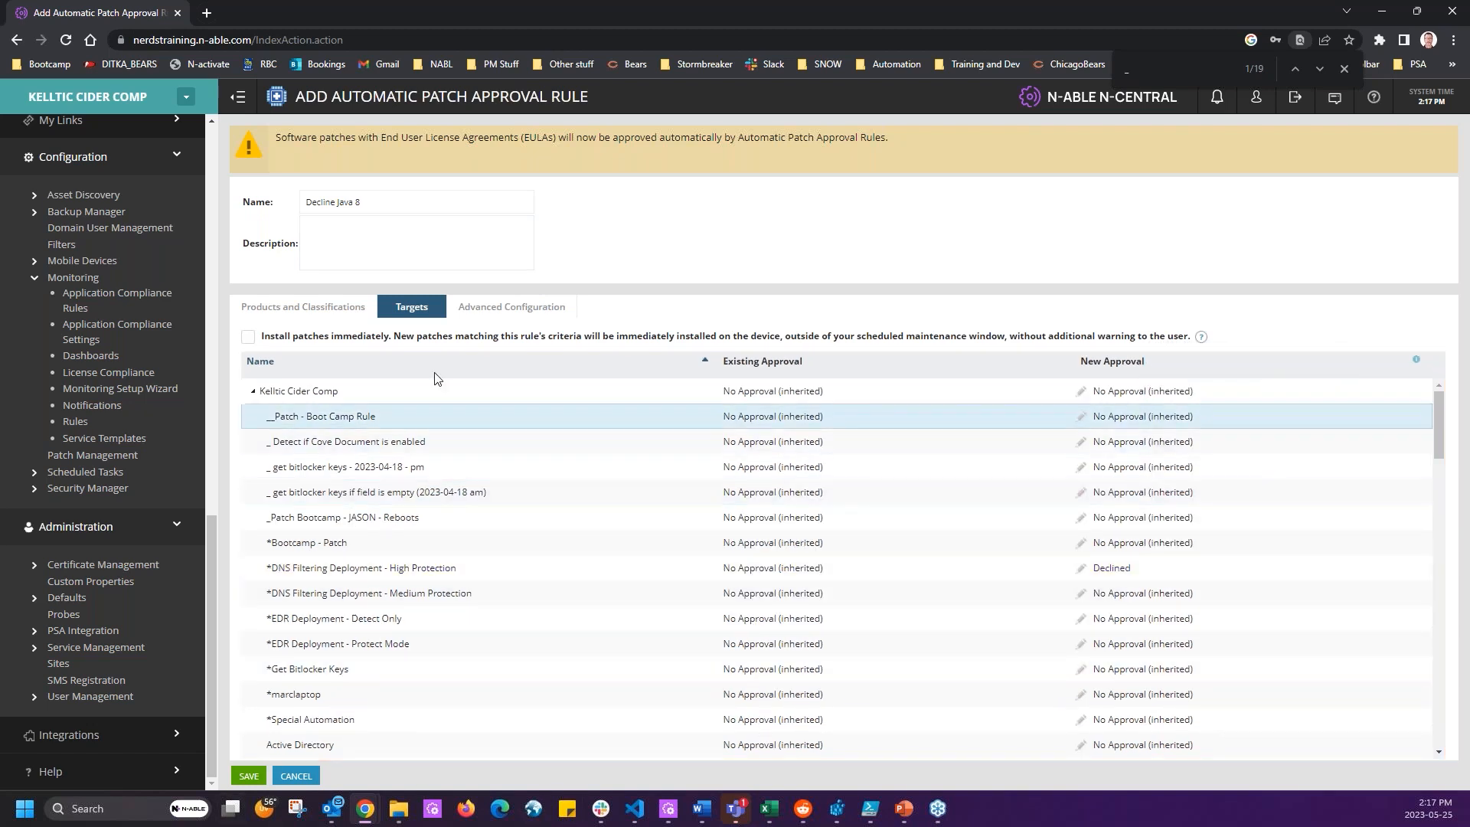
Delay the Decline Java 8 rule's automatic approvals by 1 day and save the rule.
left_click(492, 313)
left_click(308, 398)
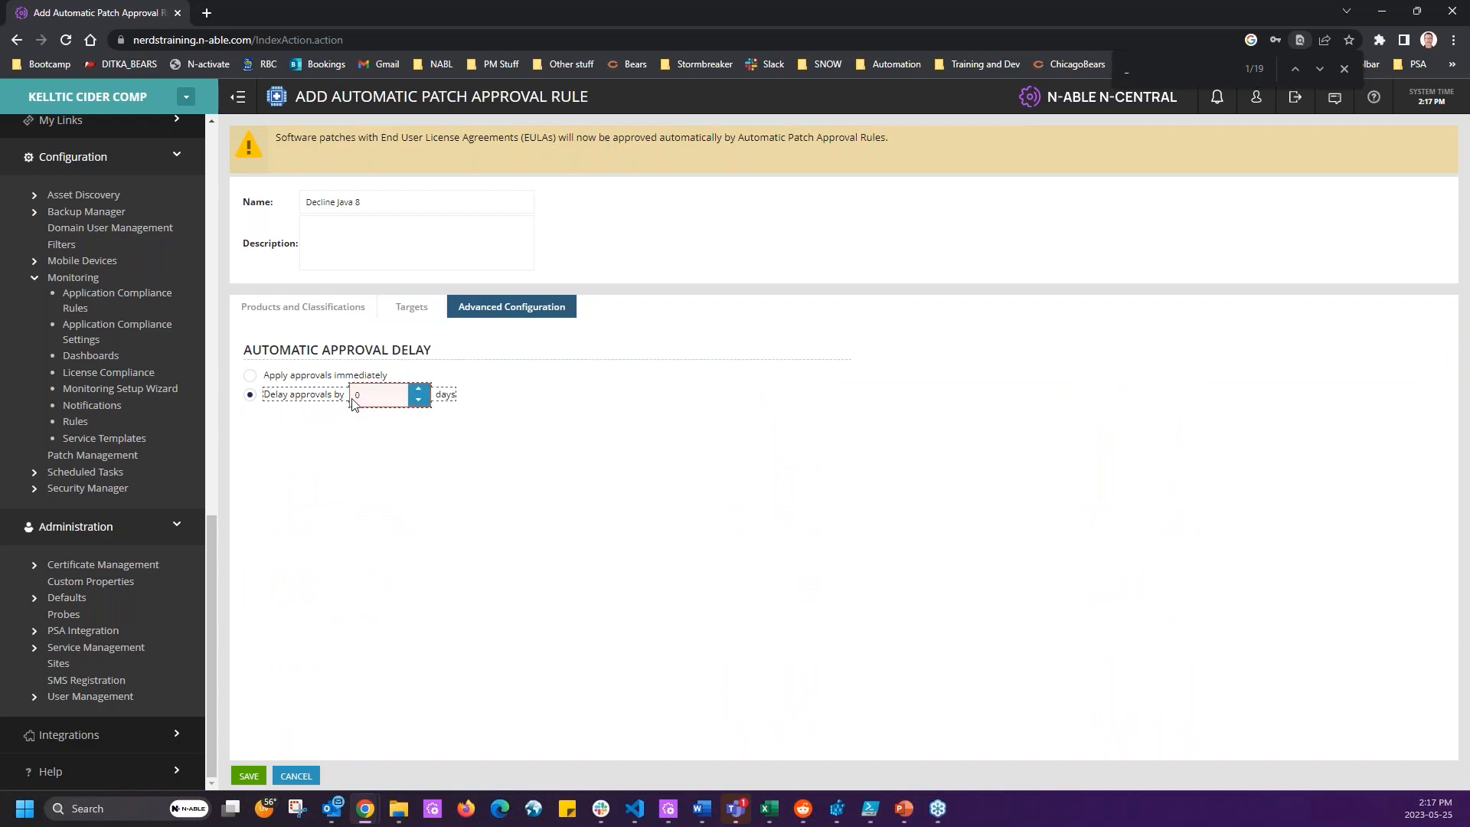
type("1")
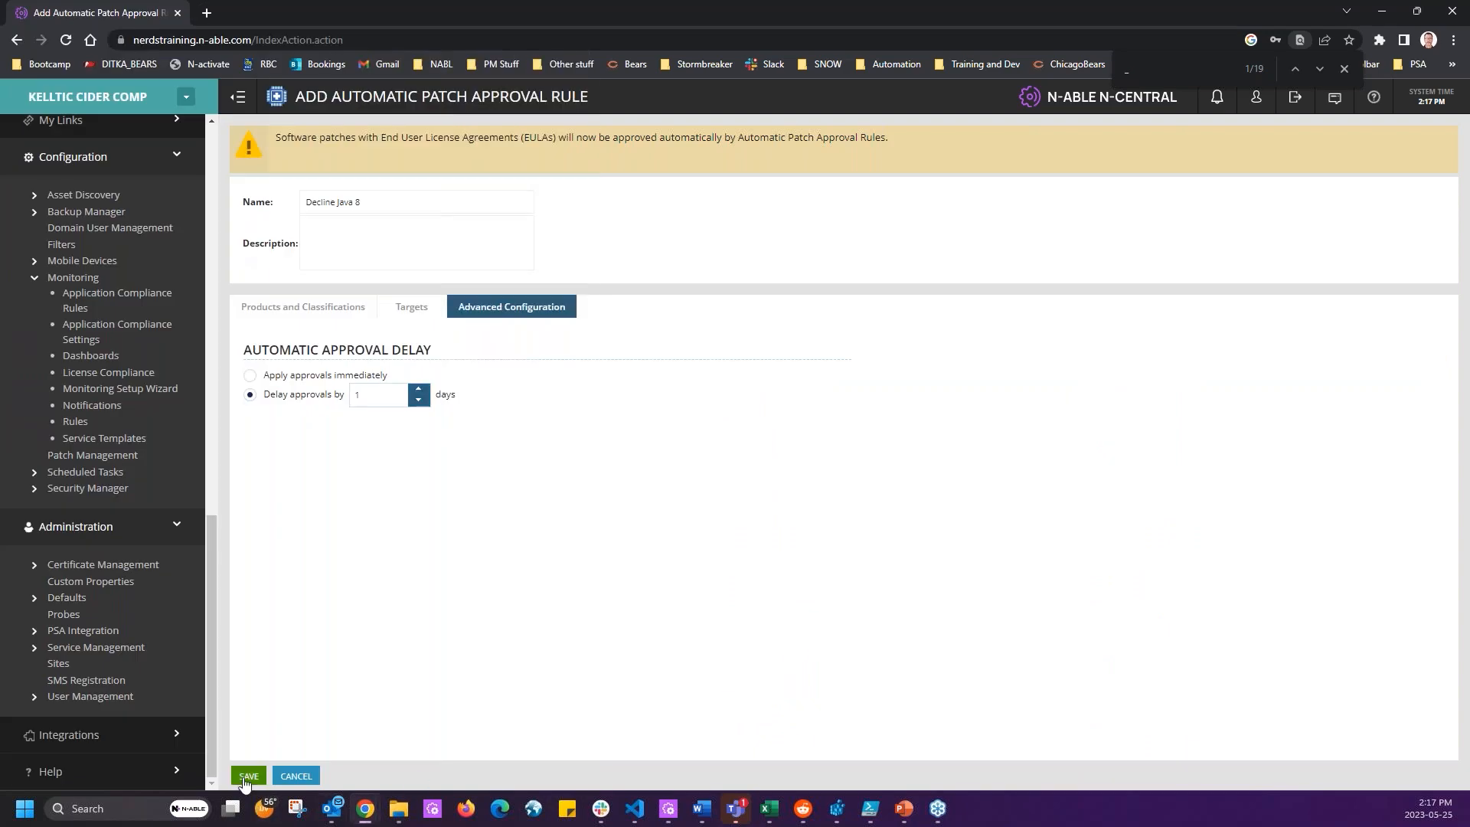
left_click(249, 776)
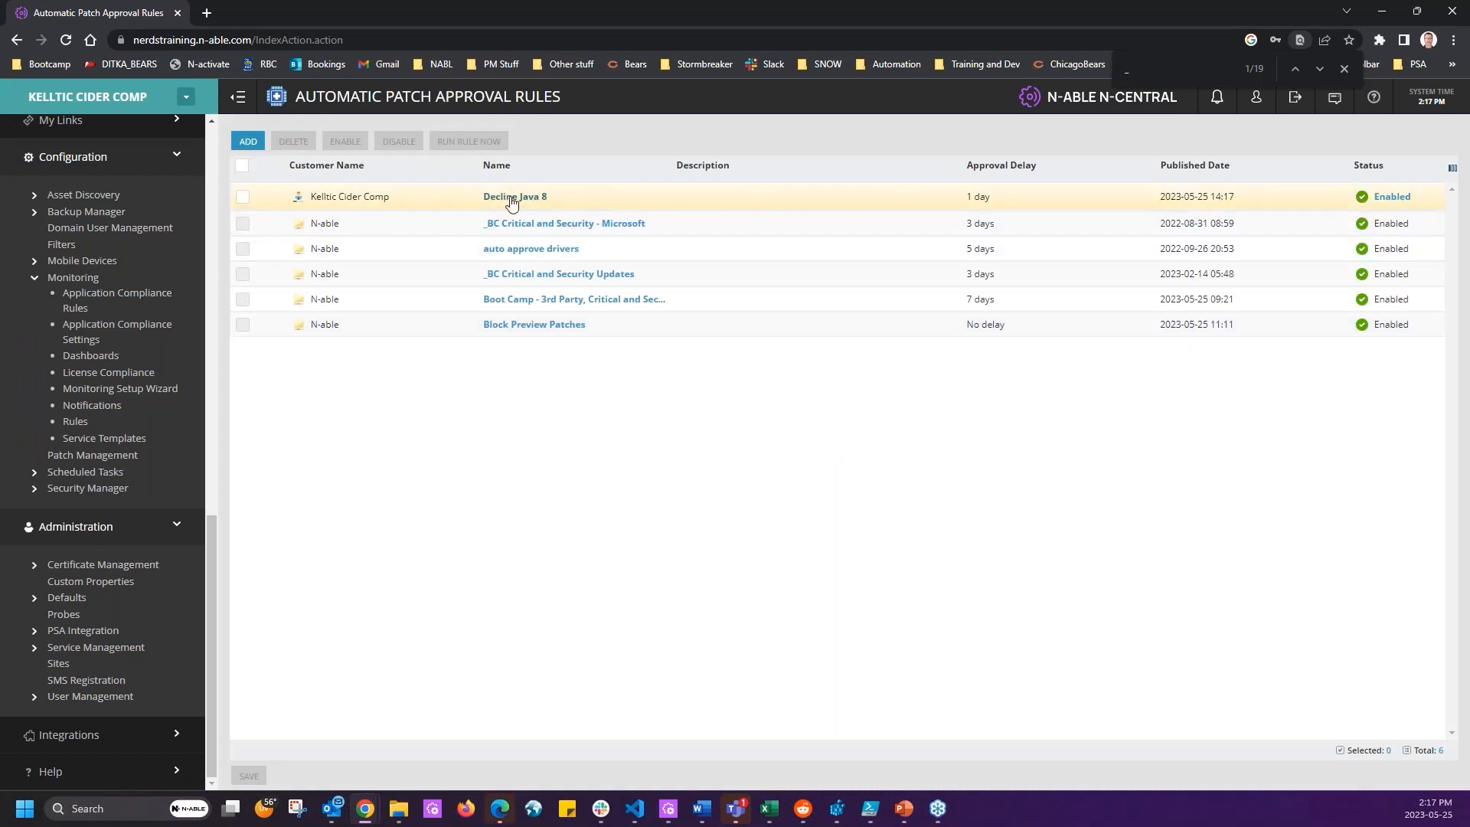
Switch from the customer level back to the N-able service organization.
scroll(113, 443, "up", 15)
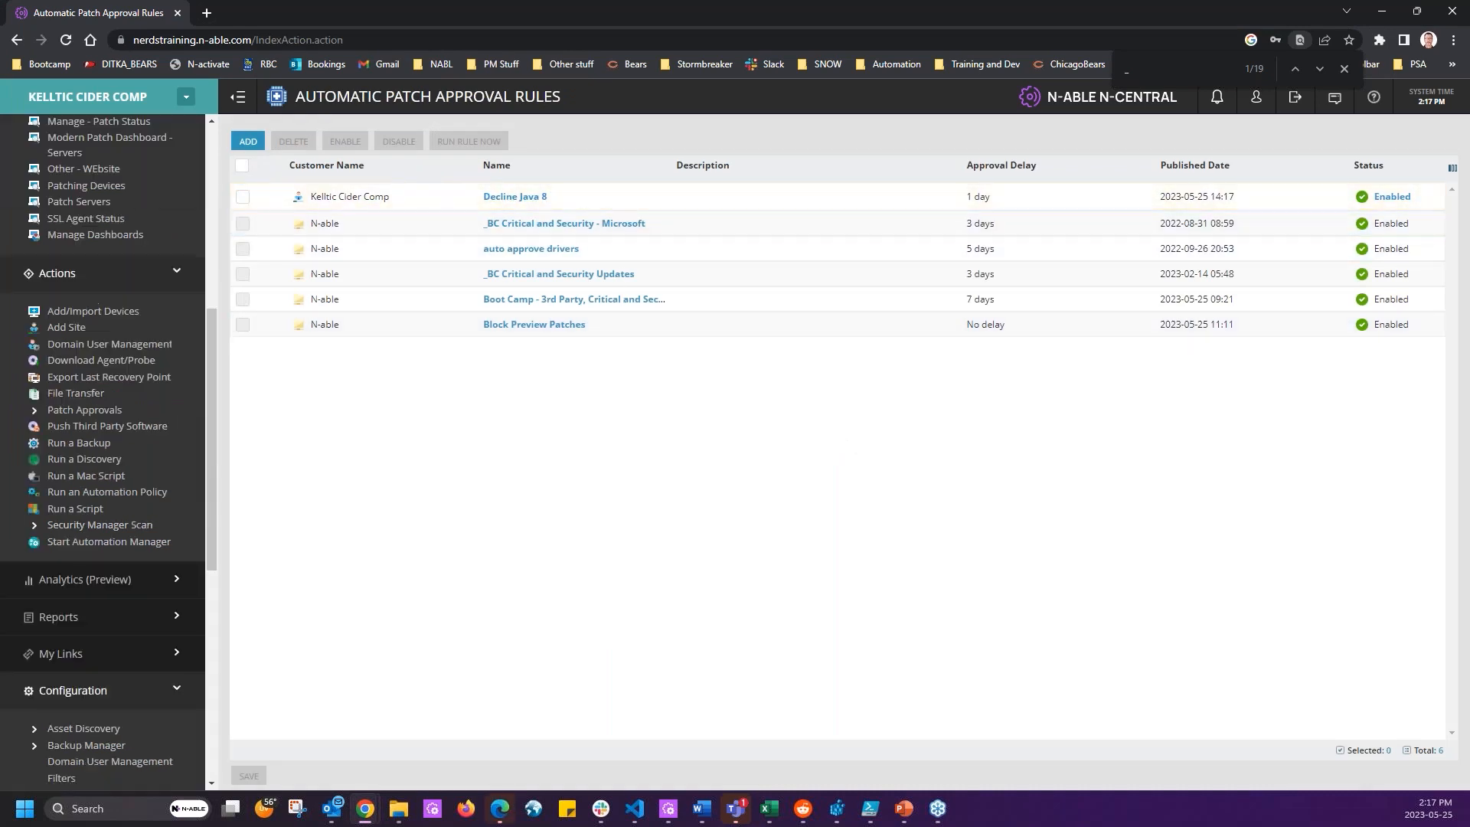
left_click(185, 96)
scroll(69, 329, "up", 2)
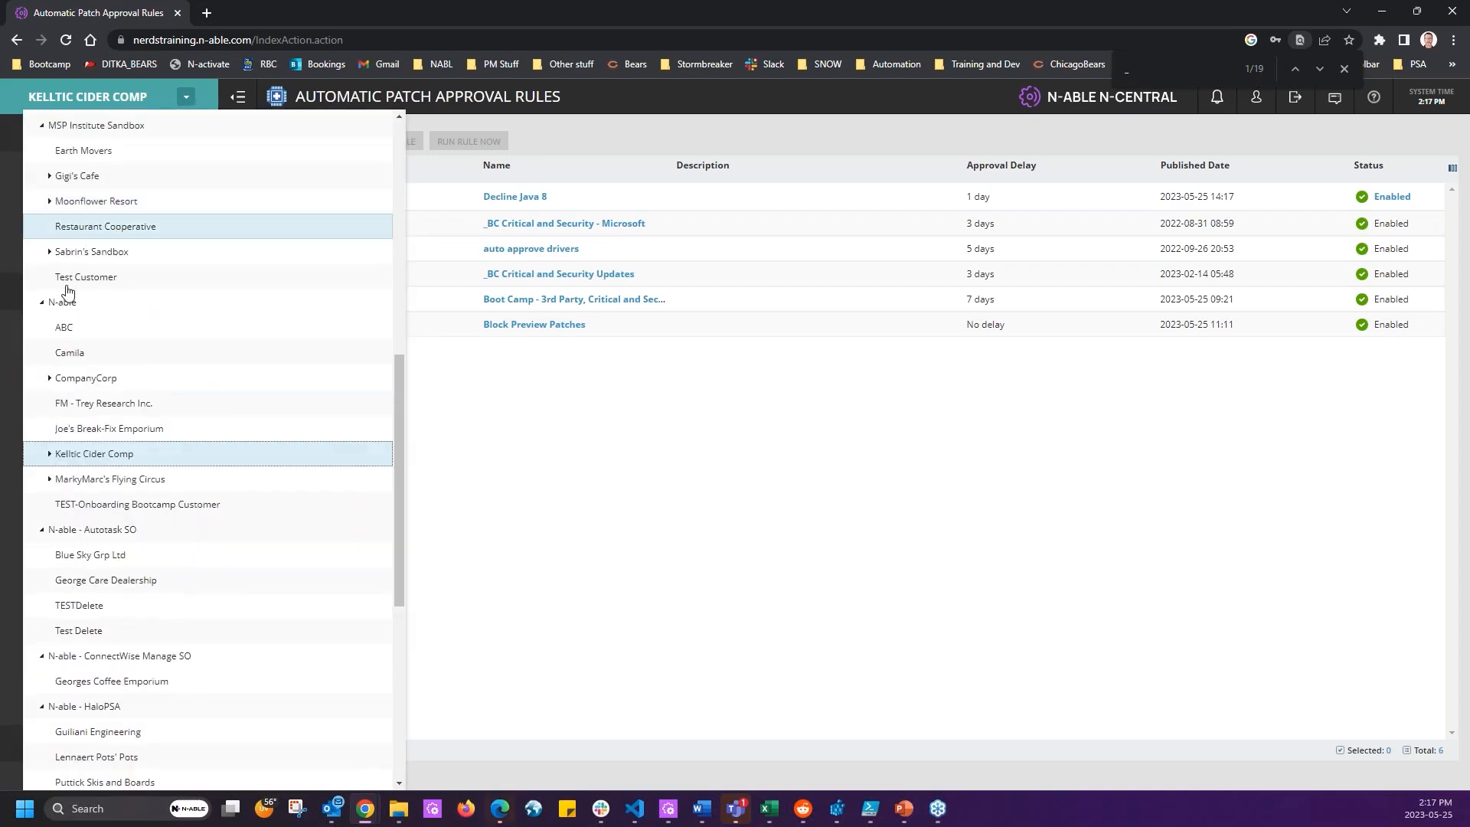
left_click(62, 312)
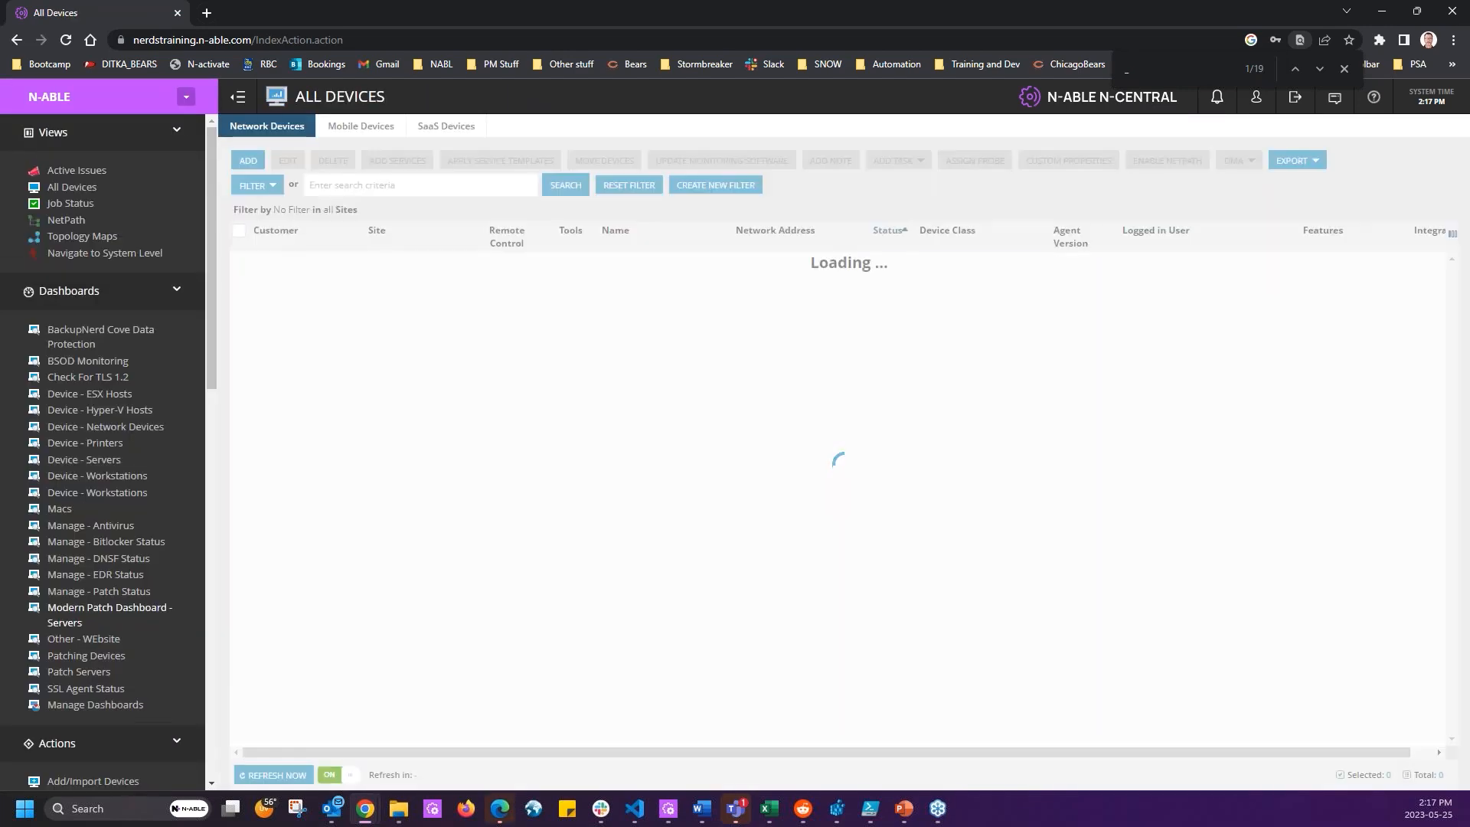
Open the list of automatic patch approval rules in Patch Management.
scroll(105, 623, "down", 5)
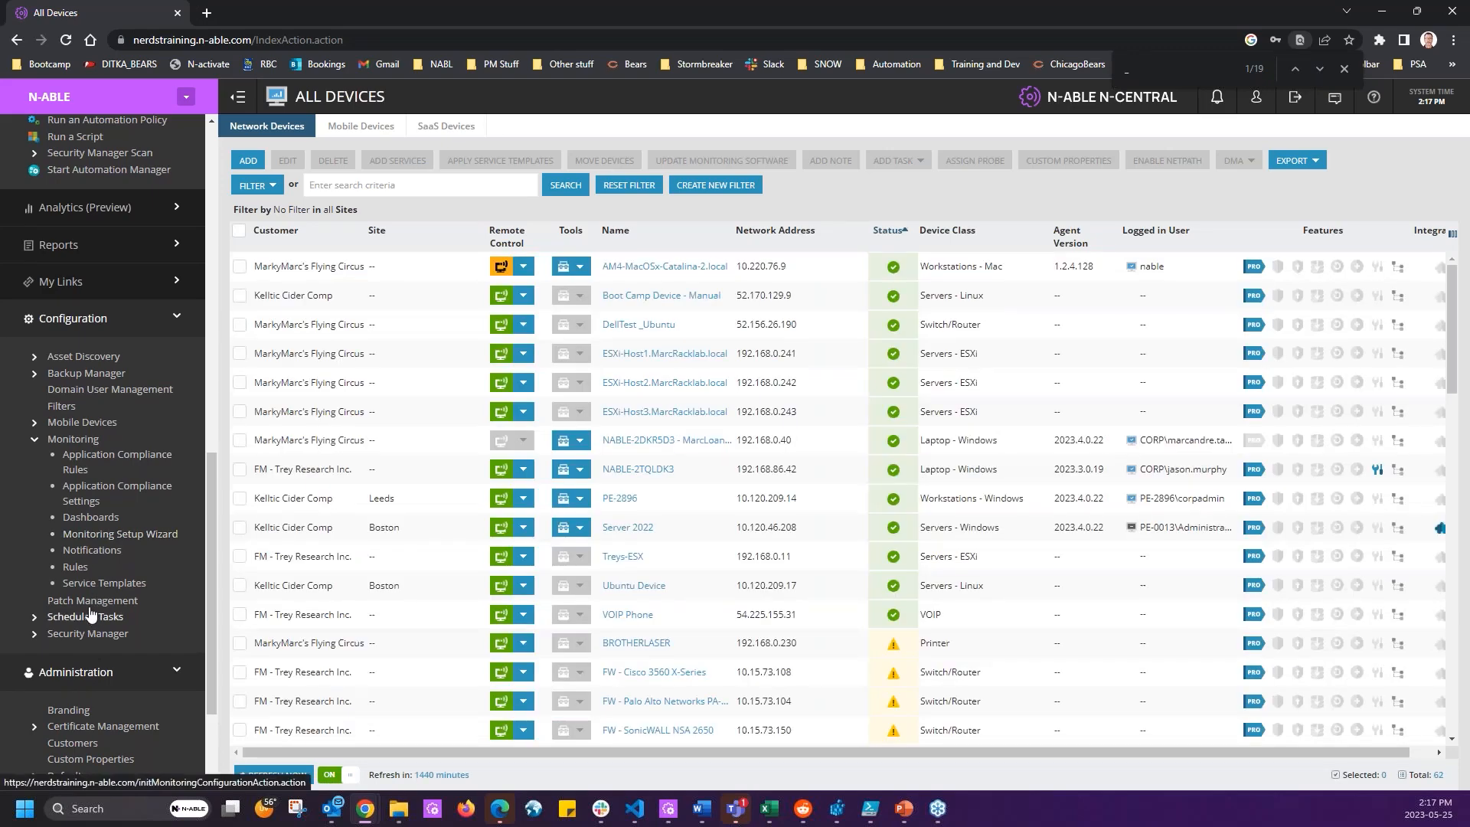
left_click(92, 599)
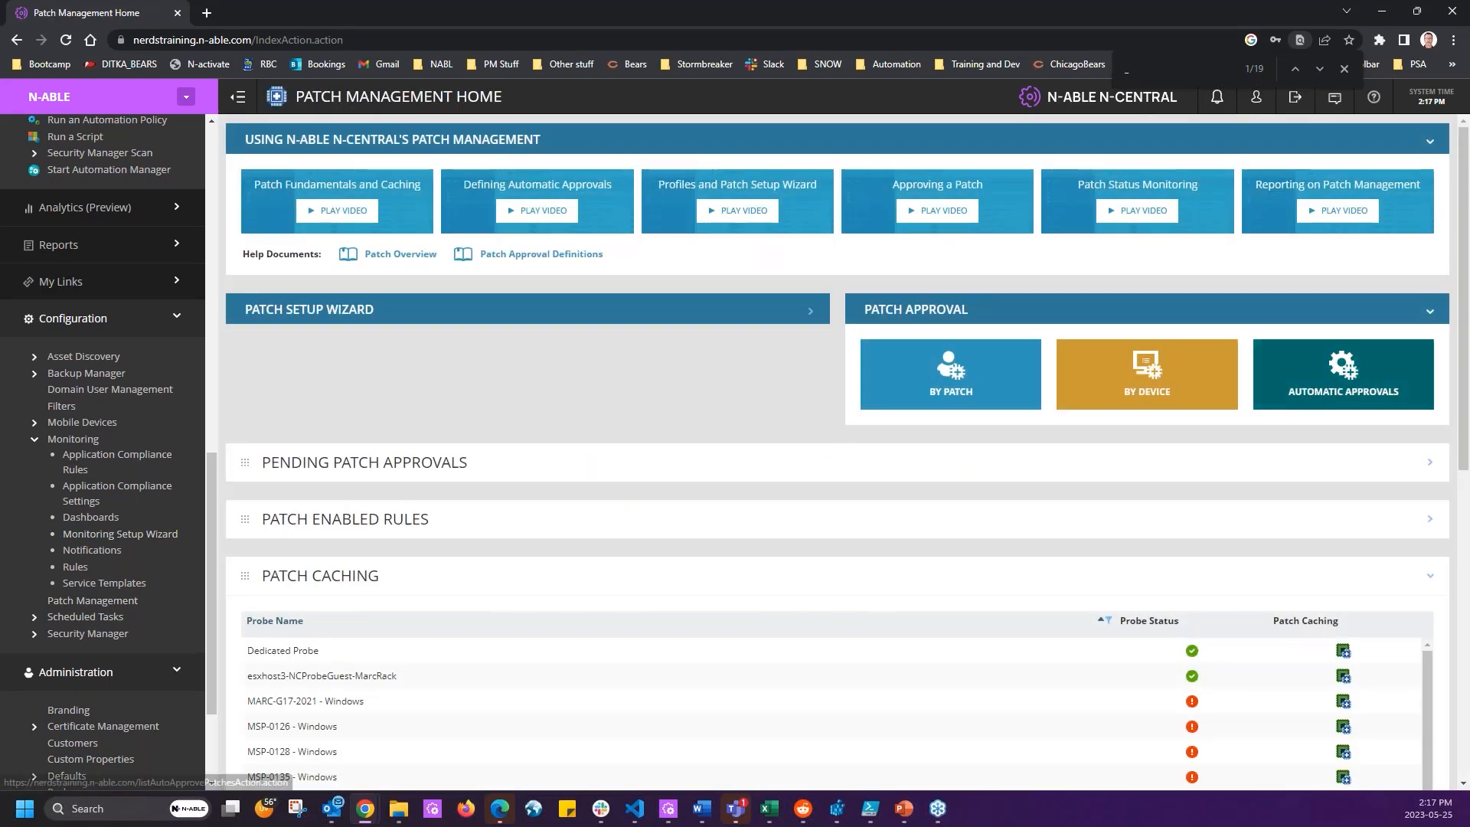
left_click(1343, 374)
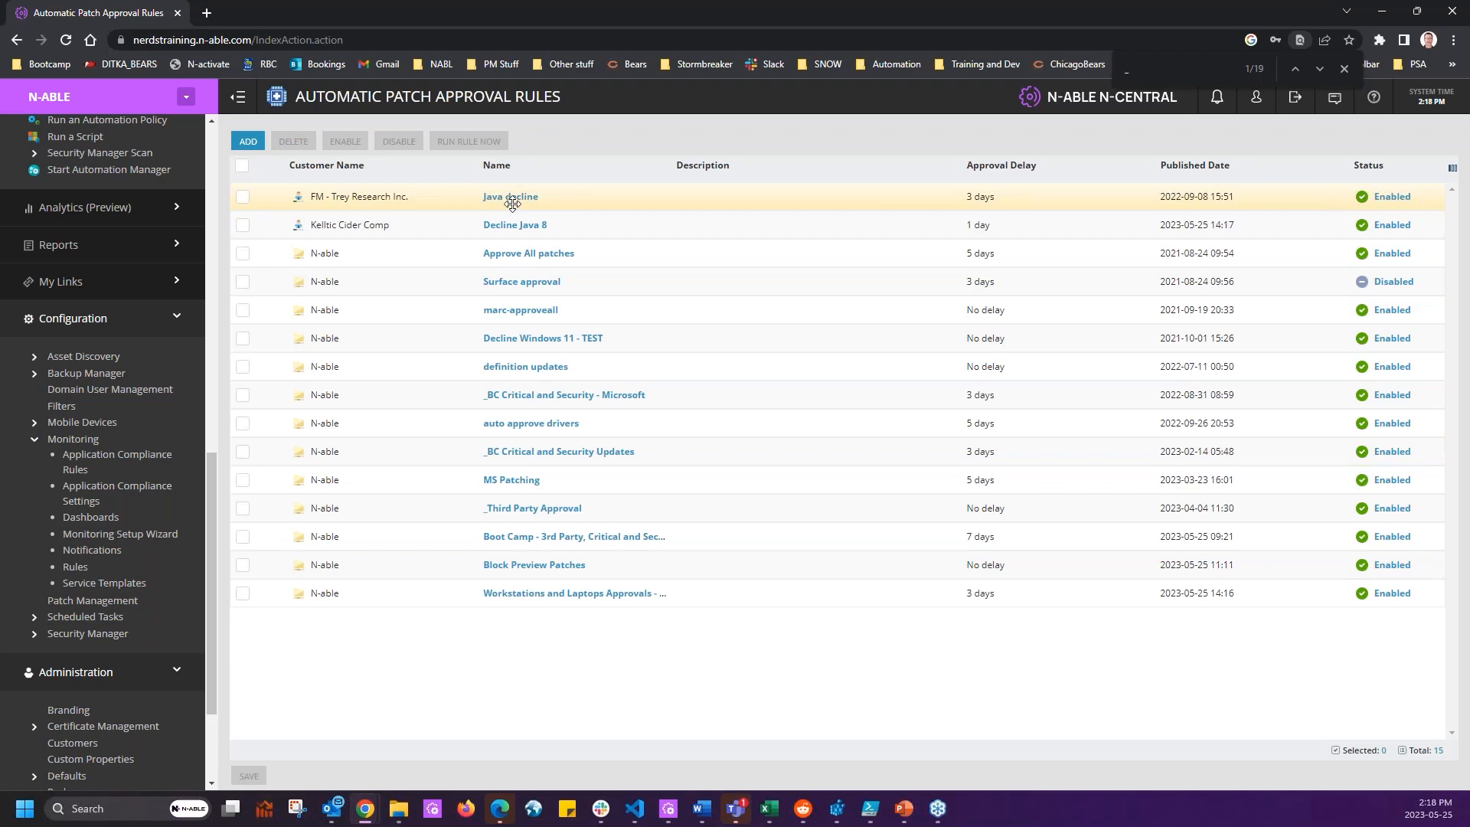
Reorder _Third Party Approval and MS Patching below Surface approval, and Workstations and Laptops Approvals below Decline Windows 11 - TEST, and save the order.
left_click_drag(577, 222, 698, 177)
left_click_drag(511, 479, 664, 277)
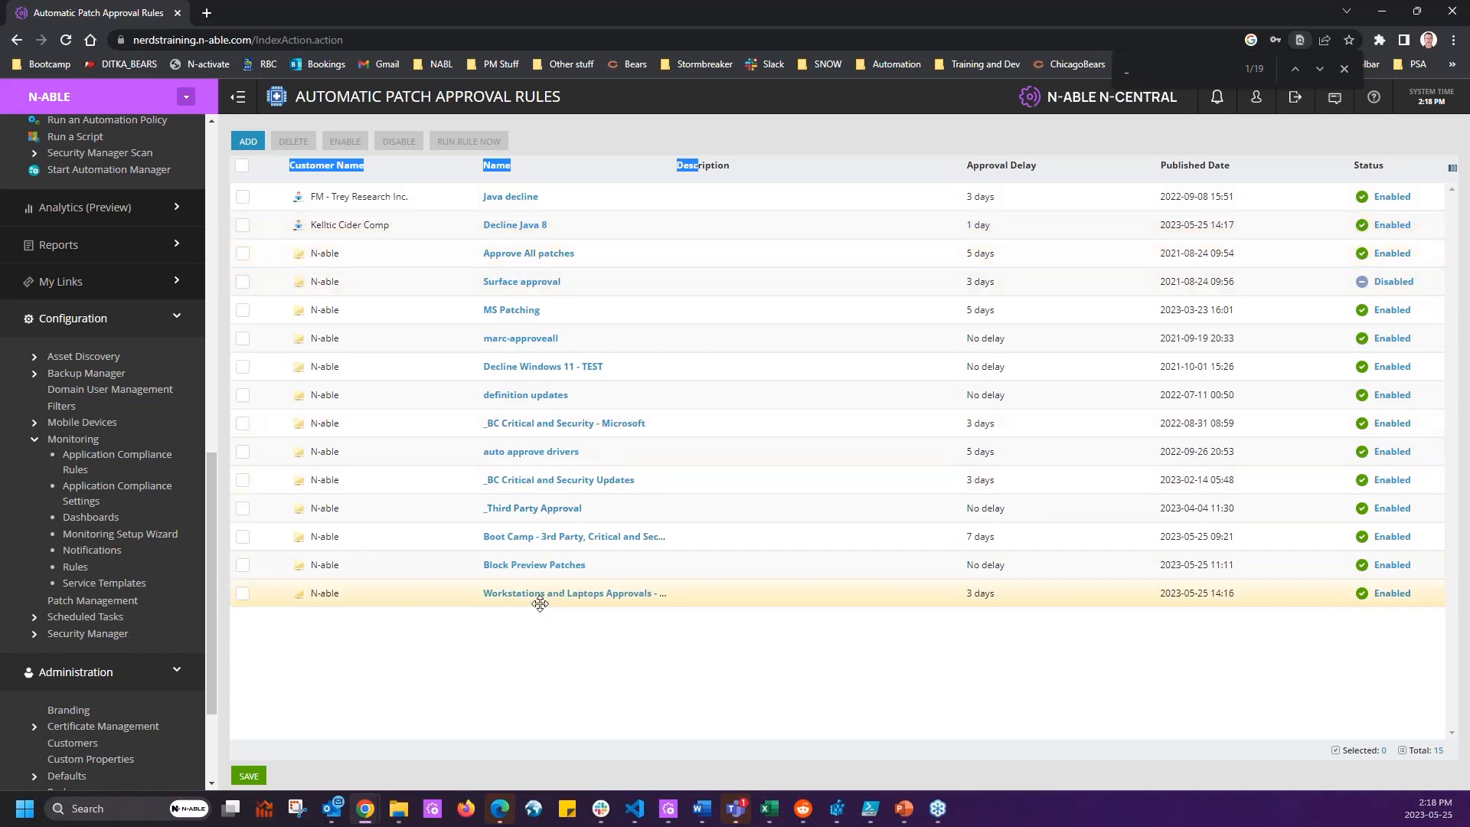
left_click_drag(540, 604, 545, 379)
left_click_drag(595, 538, 758, 298)
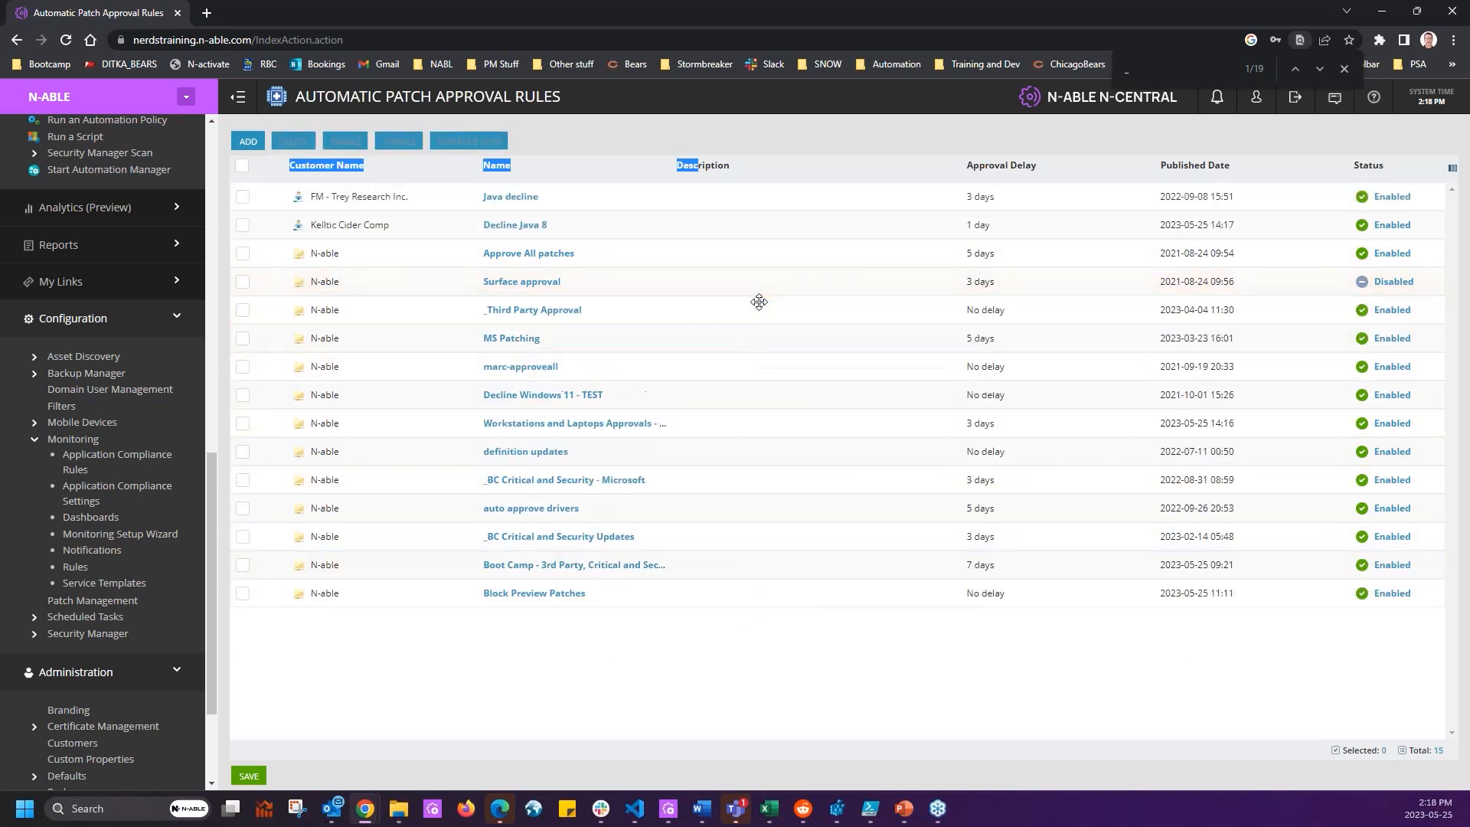
left_click(742, 386)
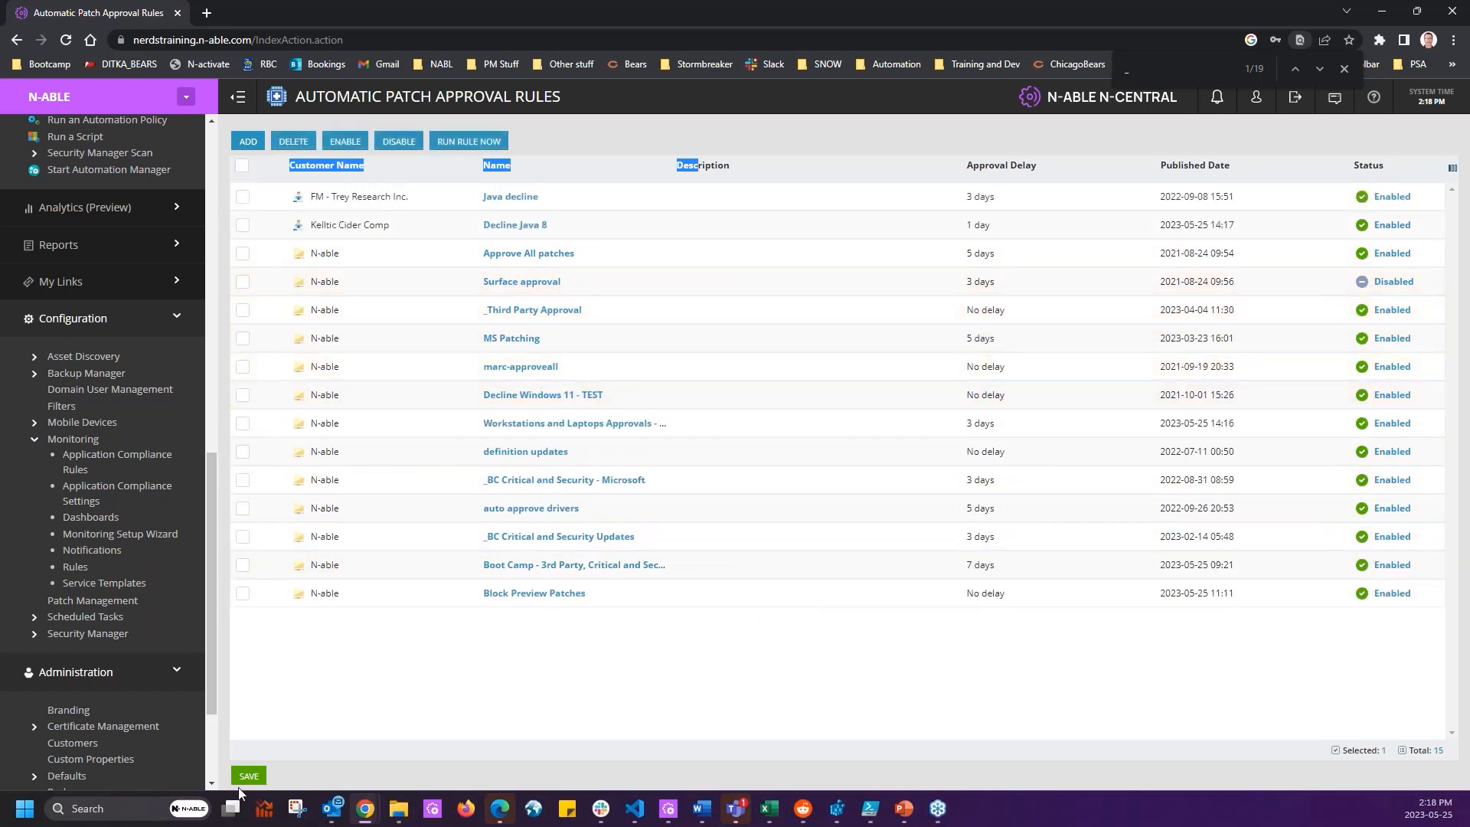
left_click(249, 776)
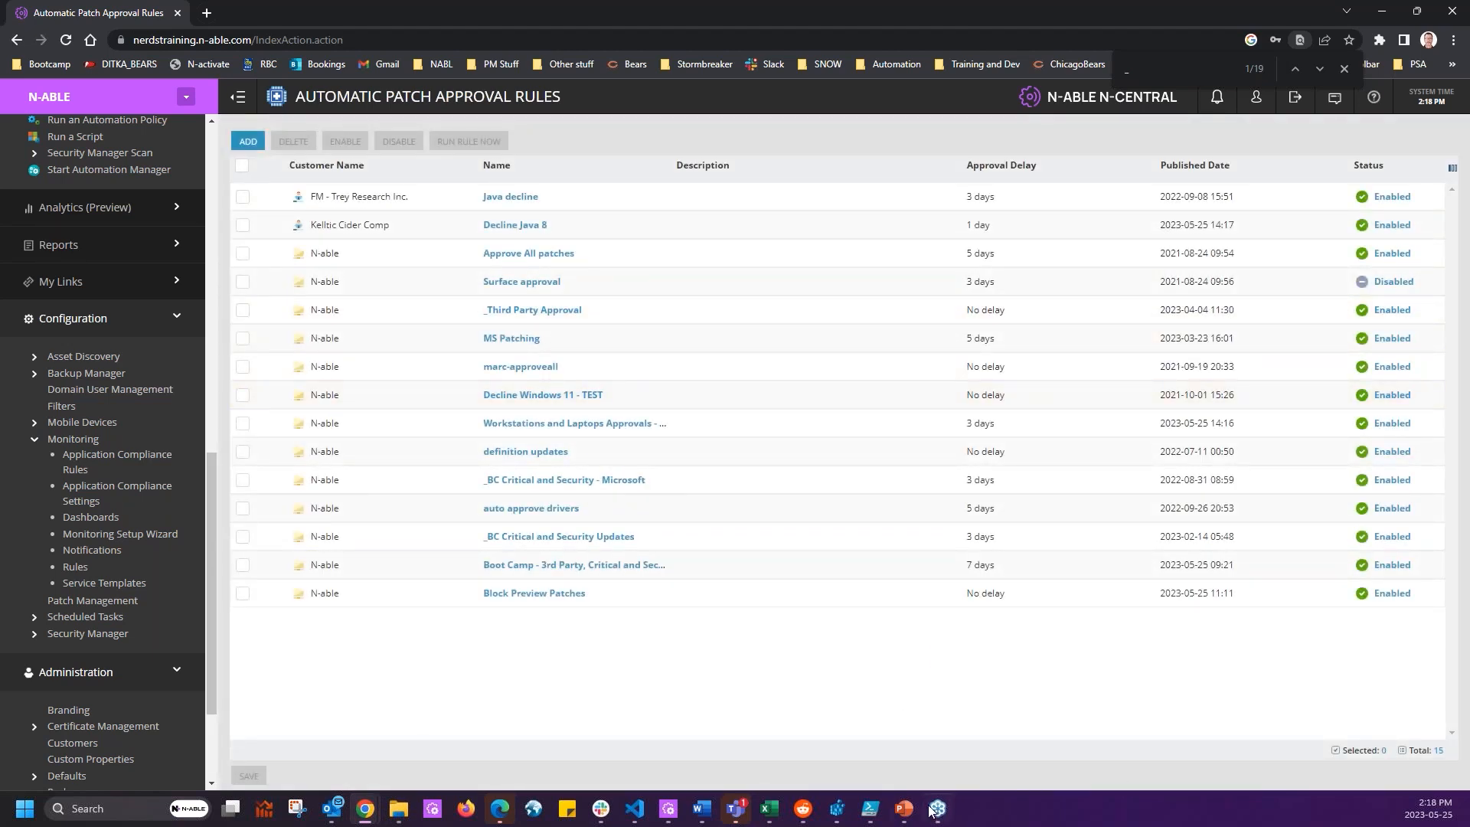
Switch to the PowerPoint slideshow and advance to the Patching macOS and Linux slide.
mouse_move(904, 808)
left_click(987, 731)
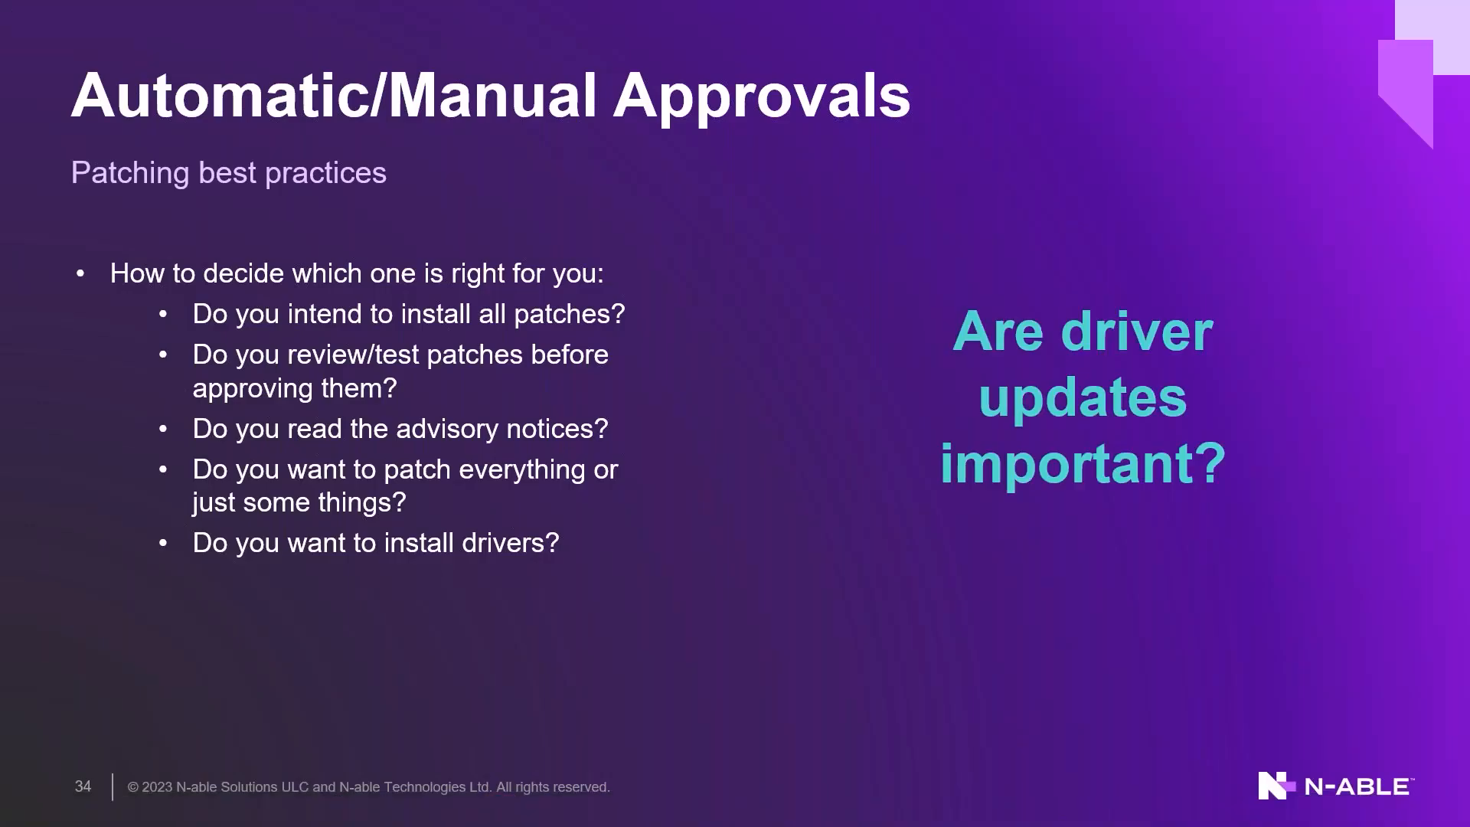
left_click(815, 315)
left_click(852, 311)
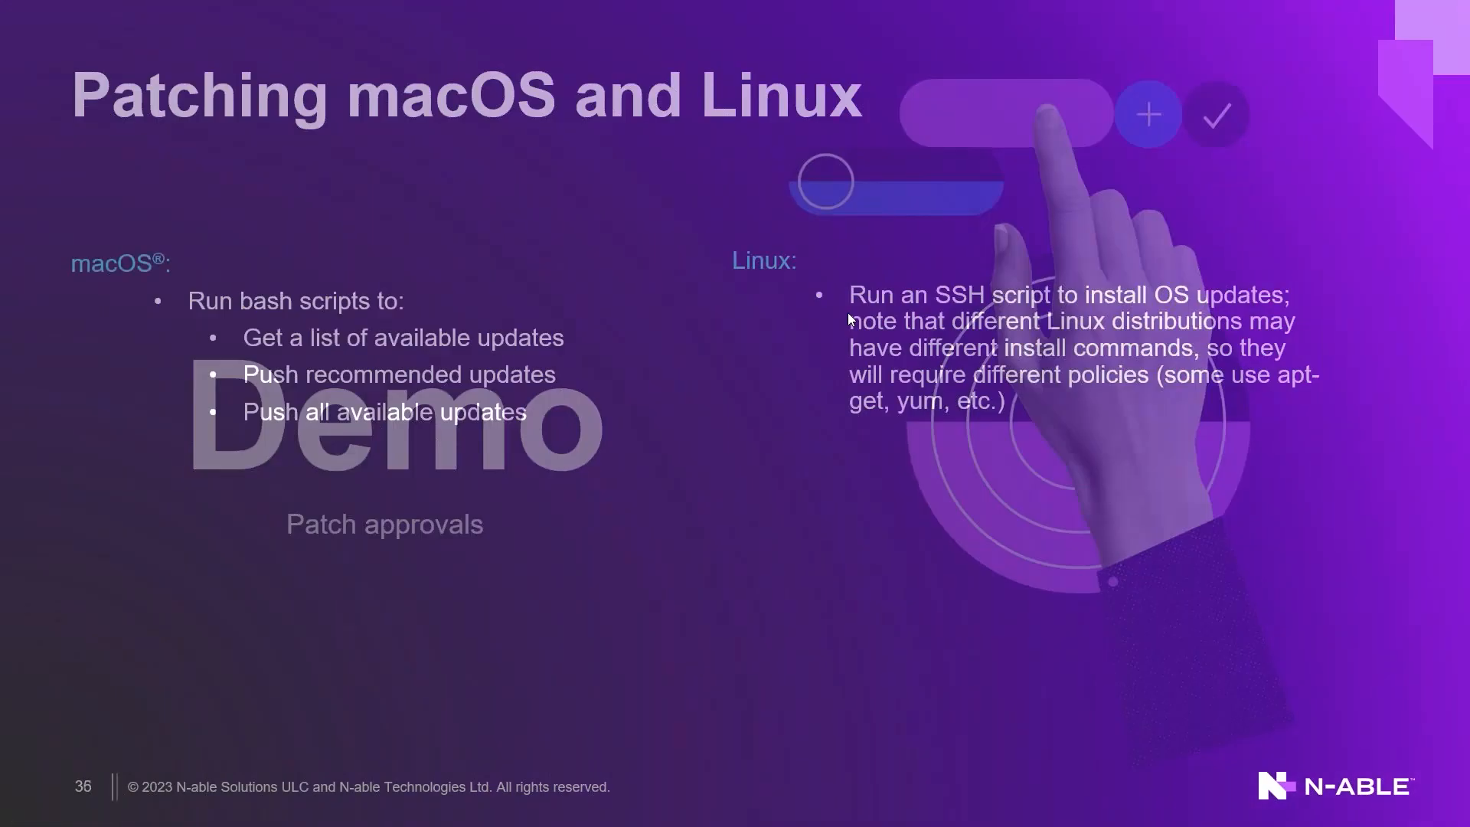
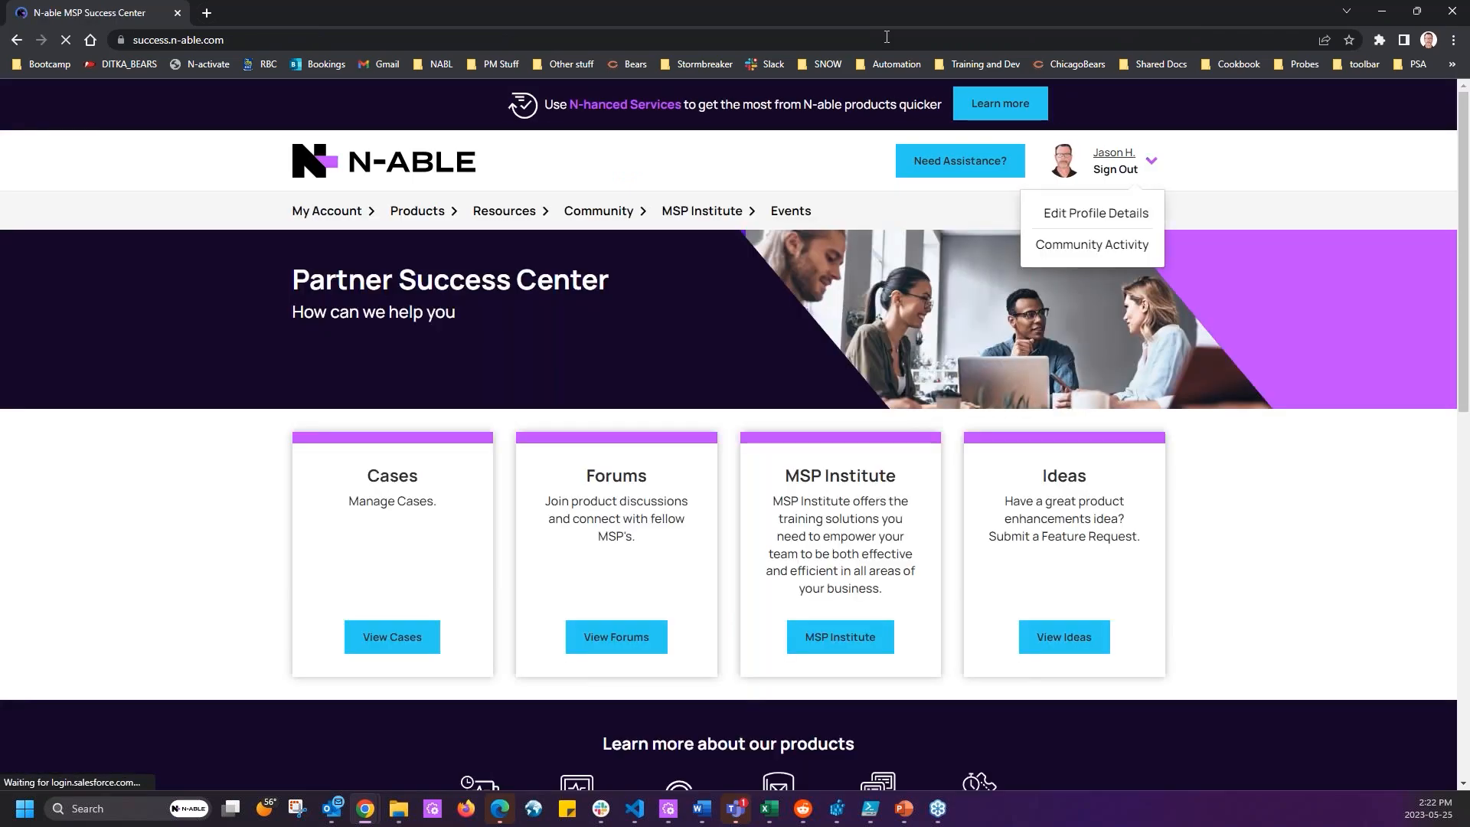
Access the MSP Institute from the Partner Success Center and search its content library for "Patch".
left_click(724, 221)
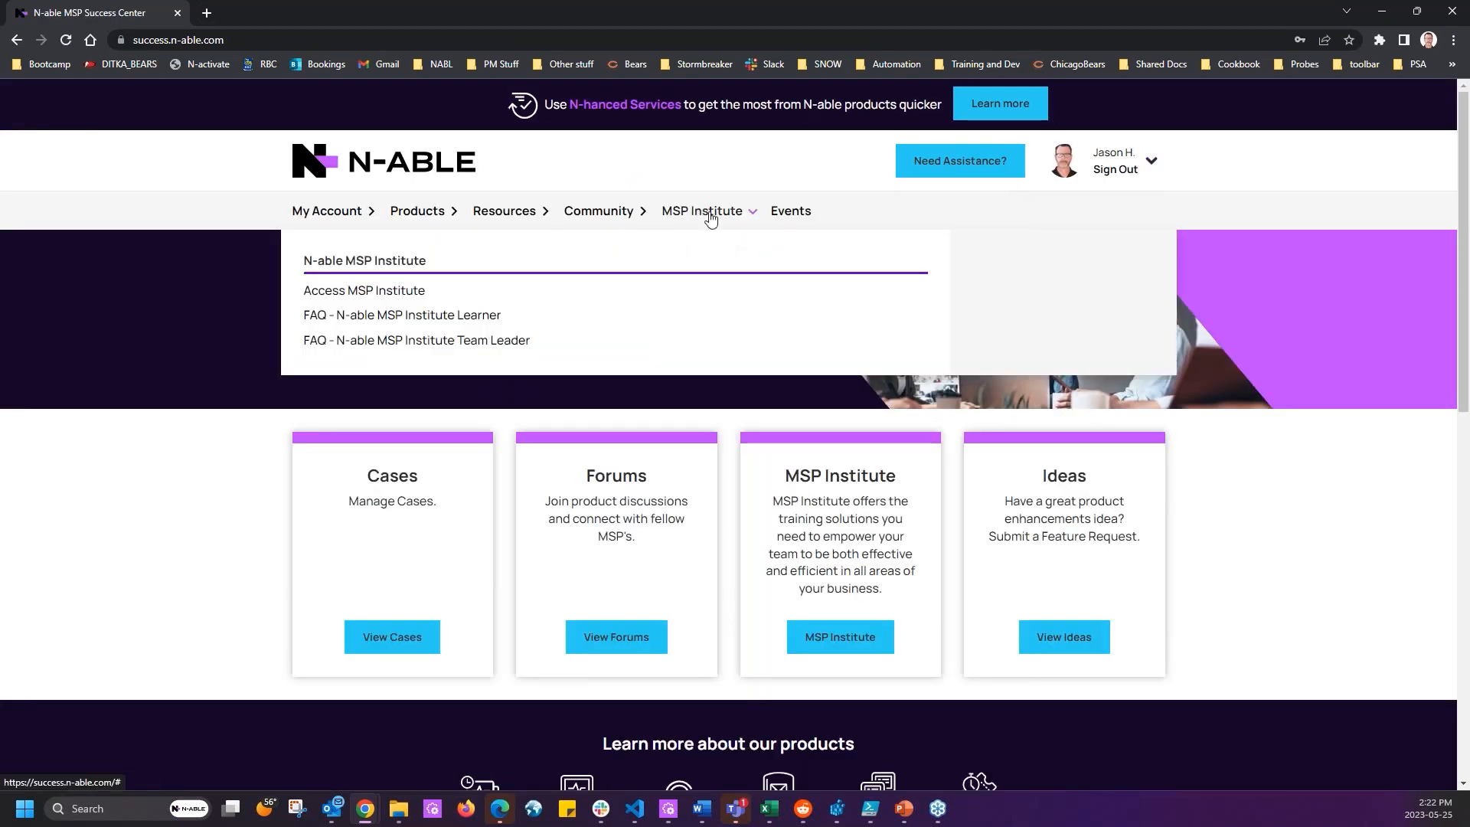
left_click(395, 298)
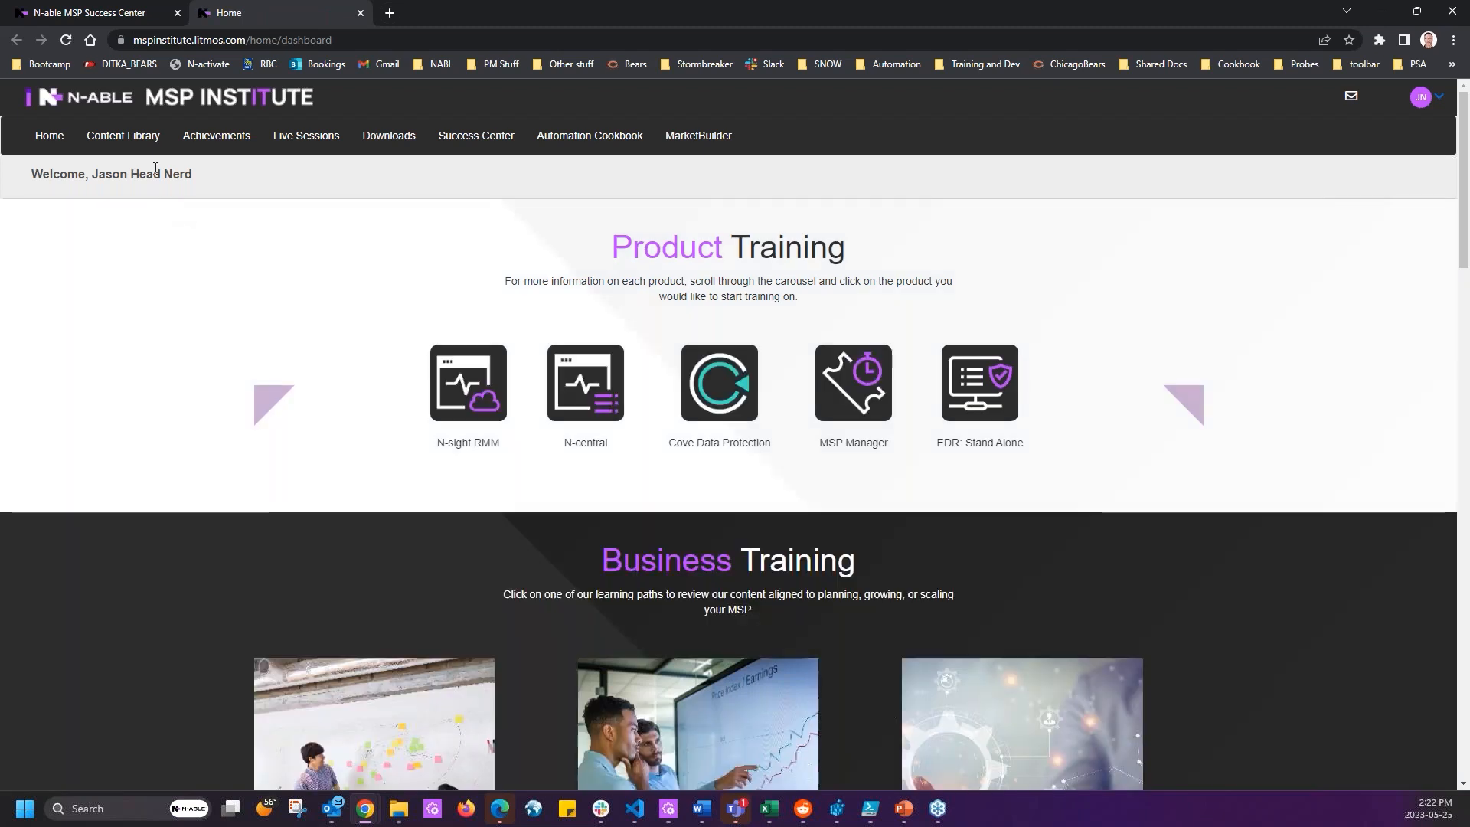
left_click(135, 141)
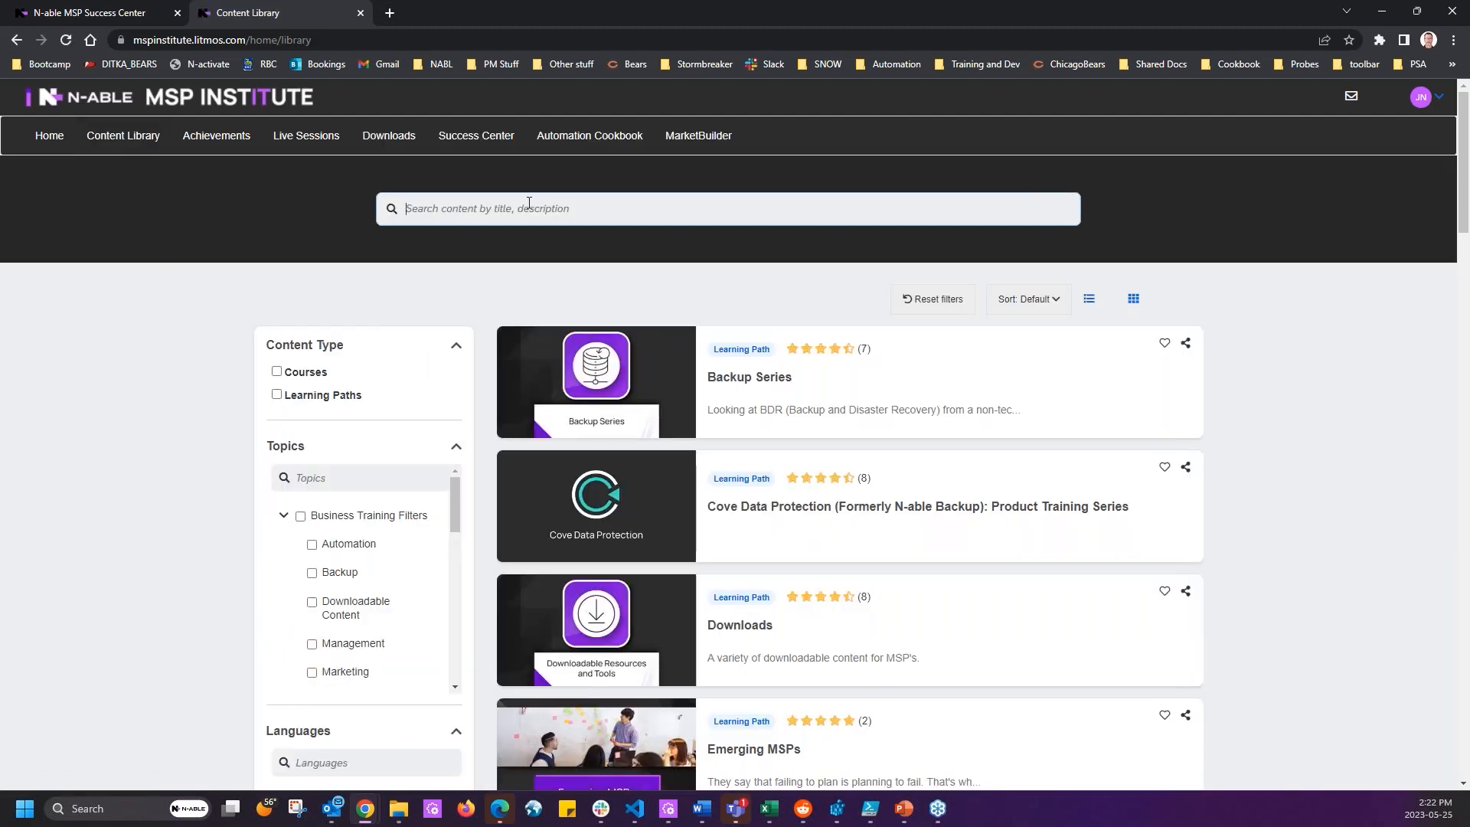
type("Patch")
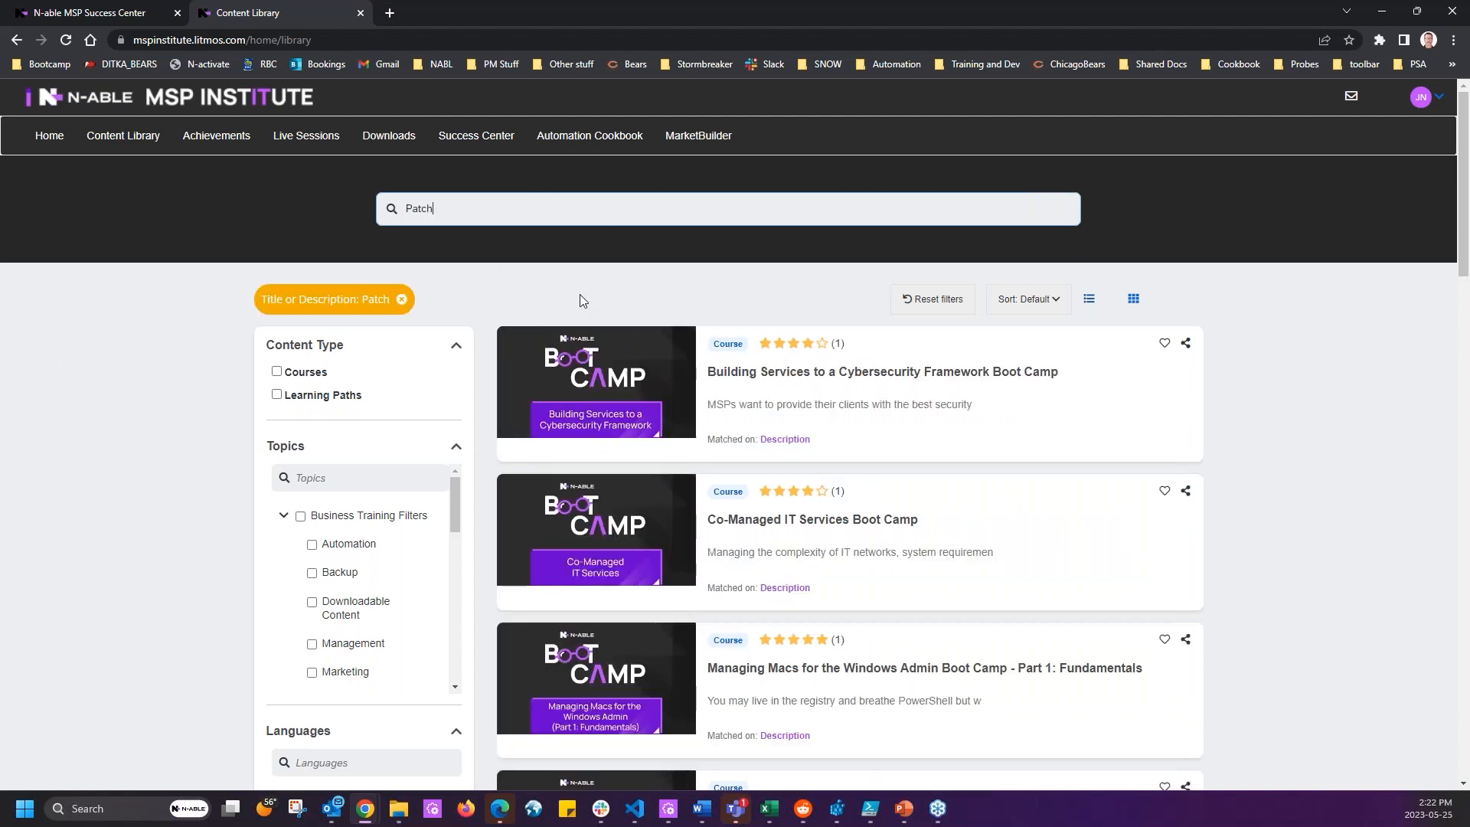
Find the course "Updated! N-able N-central: Feature Focus - Patch Management" among the results, open it and review its modules.
scroll(996, 463, "down", 5)
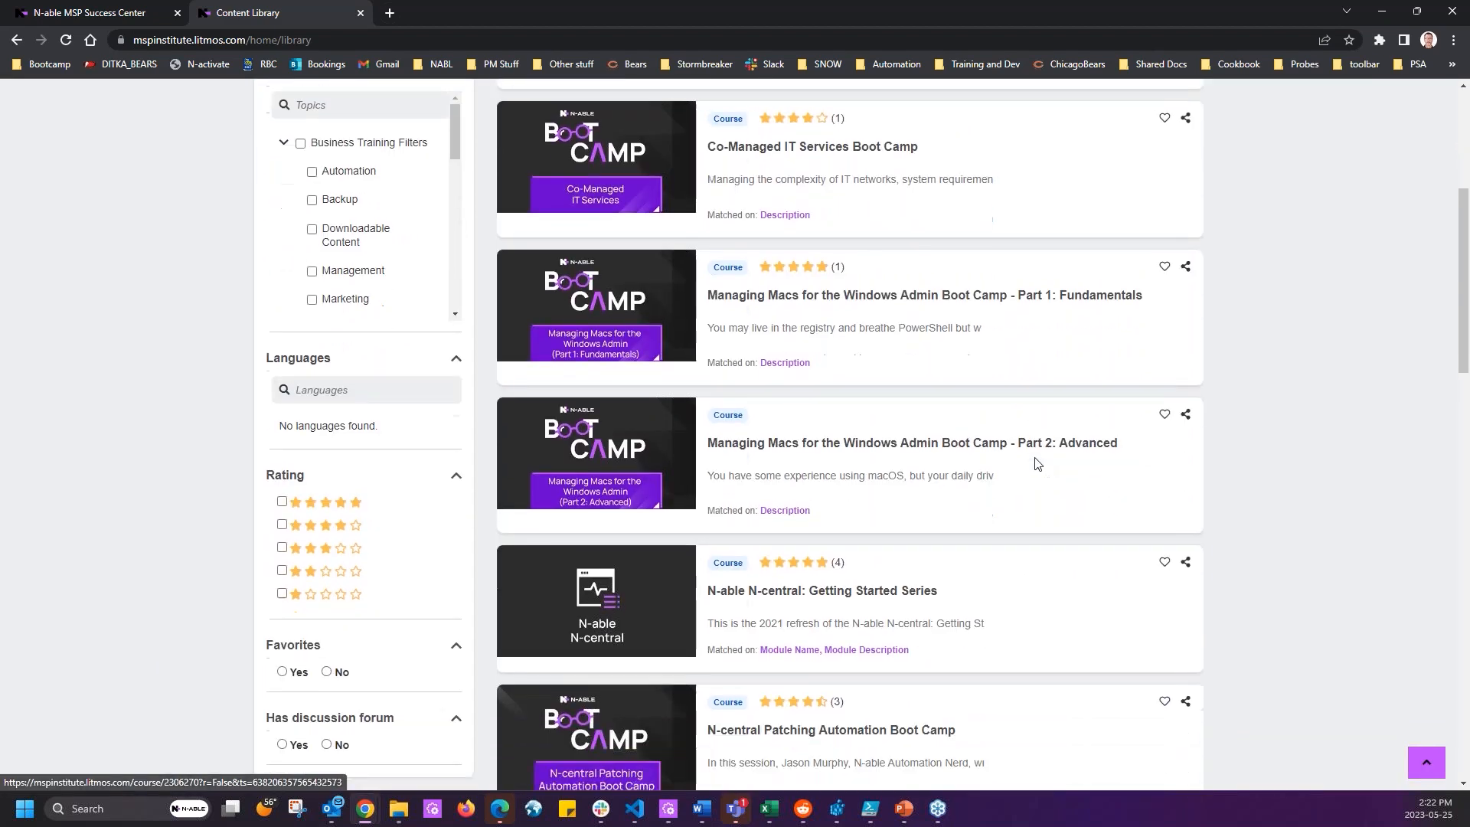
scroll(1035, 463, "down", 3)
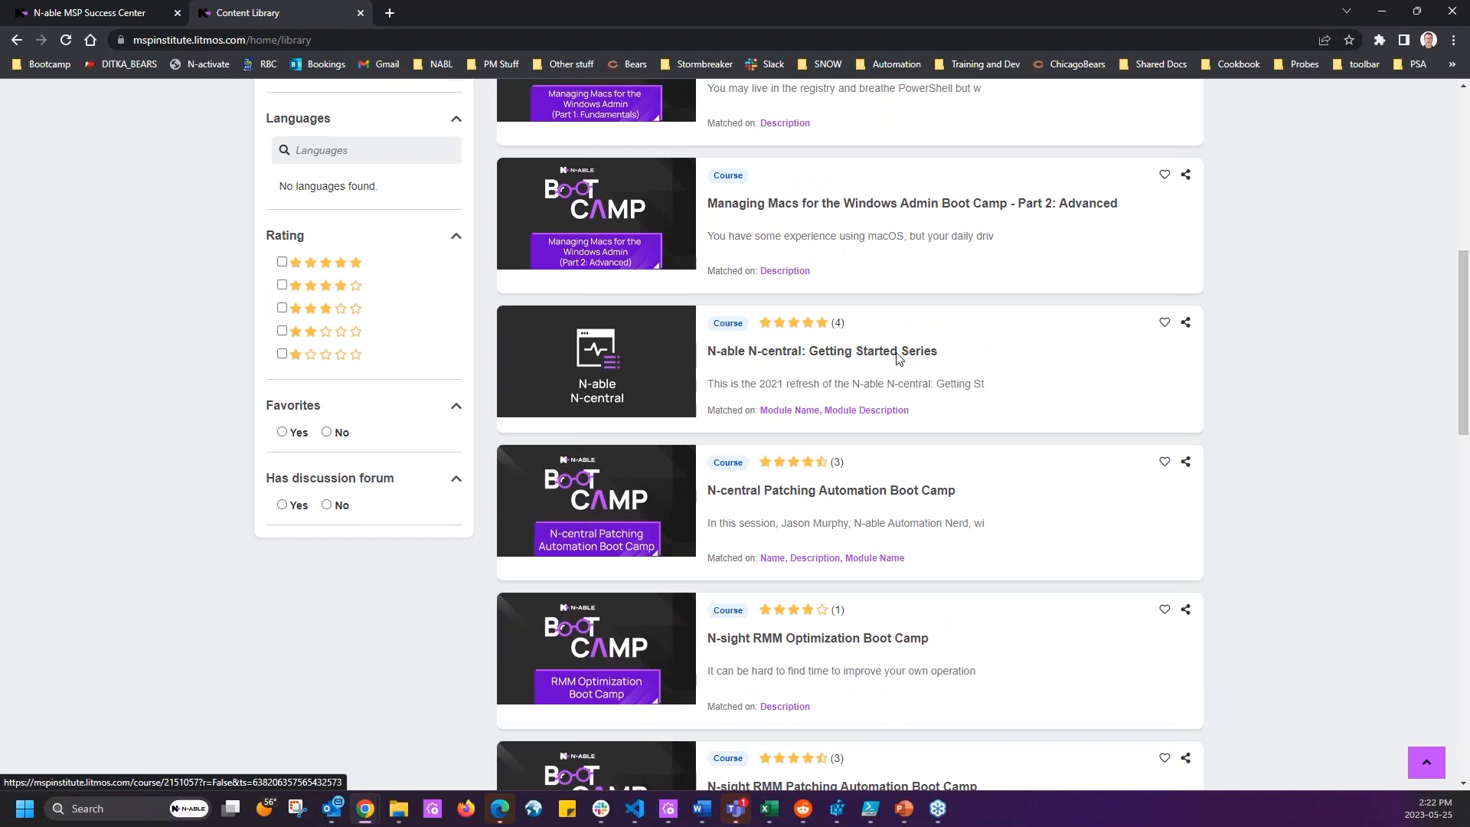
scroll(1001, 413, "down", 2)
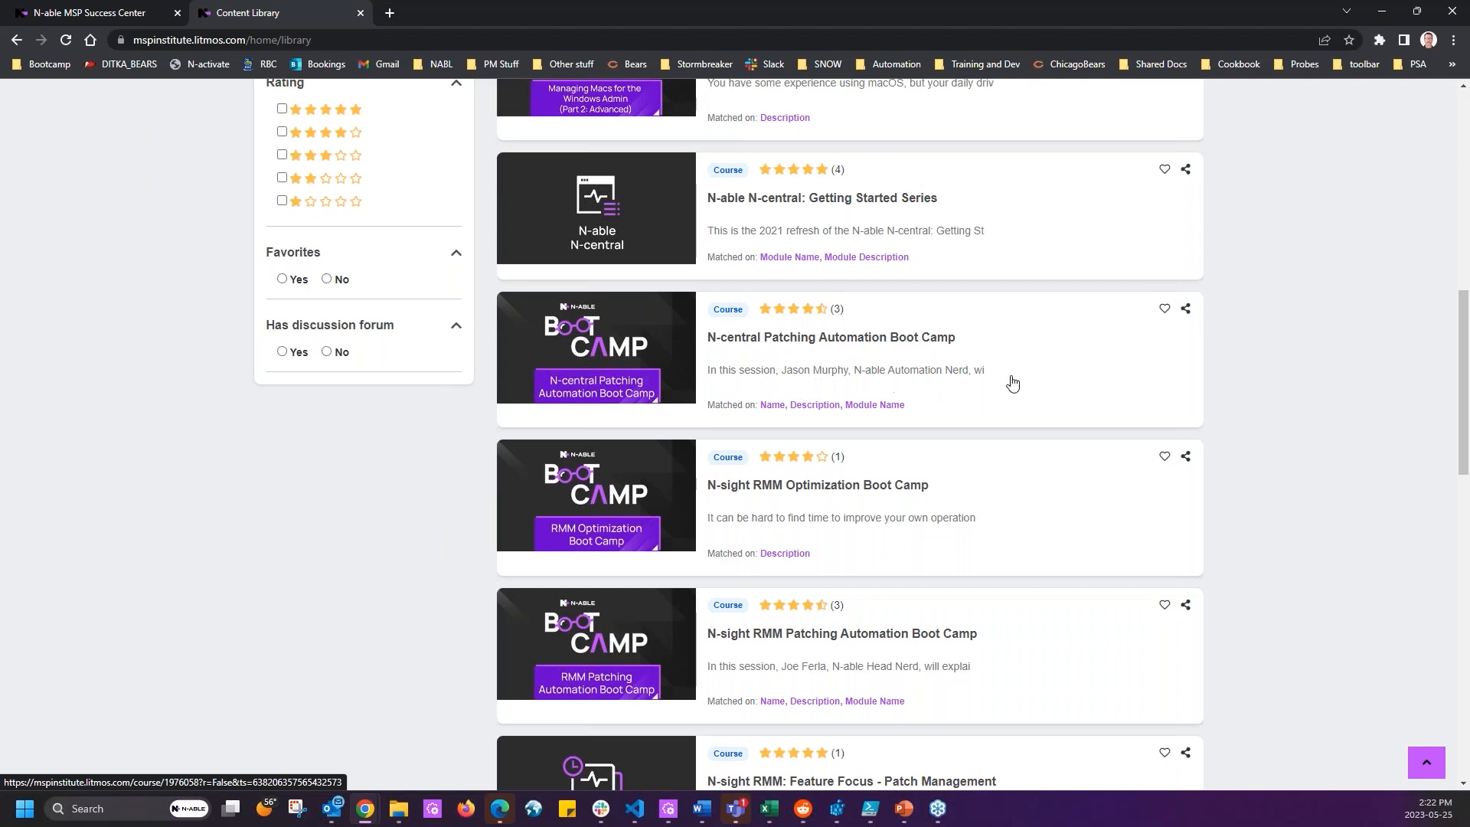
scroll(1013, 382, "down", 7)
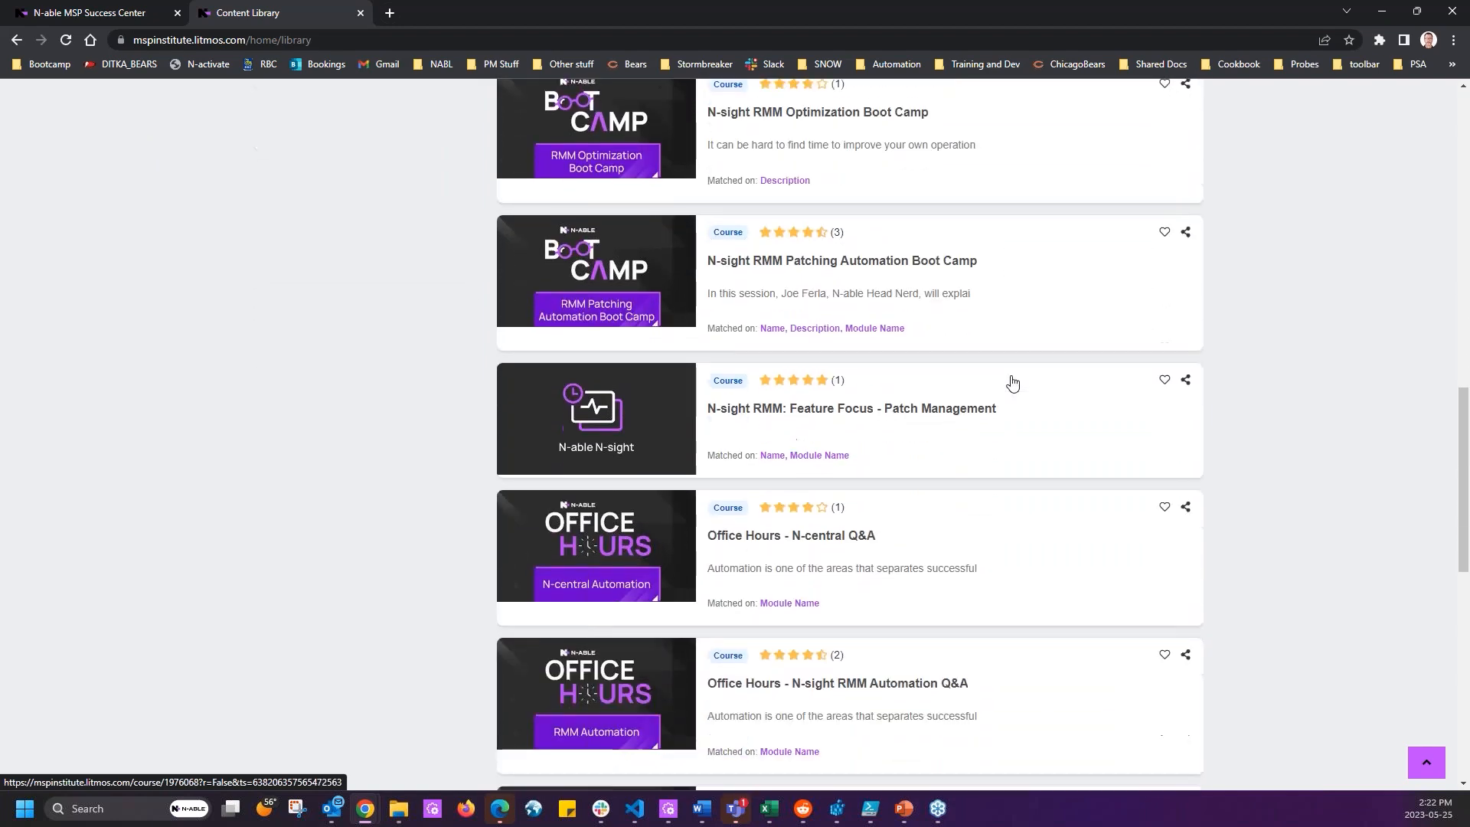
scroll(1012, 382, "down", 6)
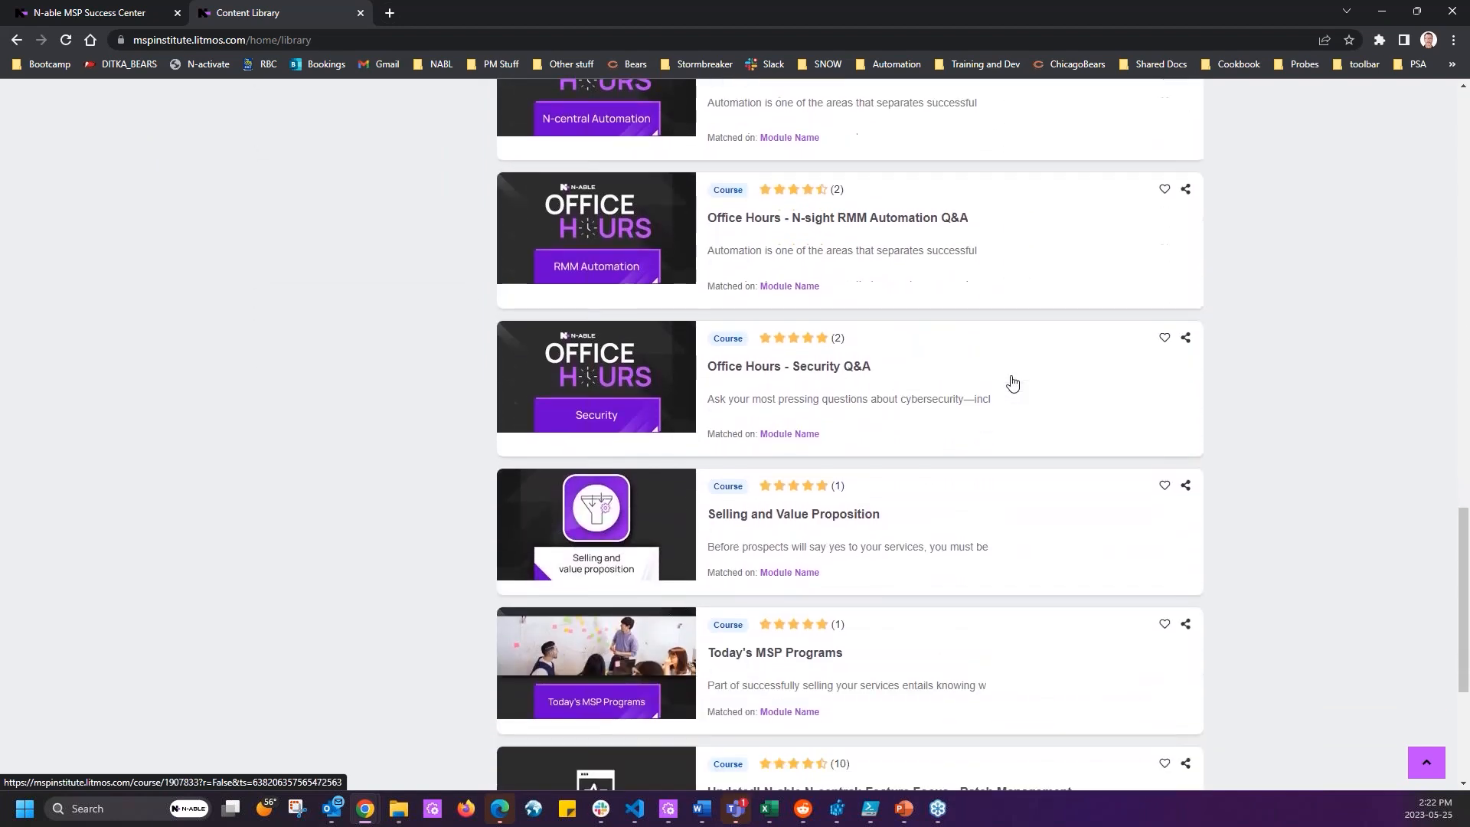
scroll(1012, 382, "down", 2)
scroll(925, 544, "up", 6)
scroll(925, 544, "down", 1)
scroll(793, 490, "down", 6)
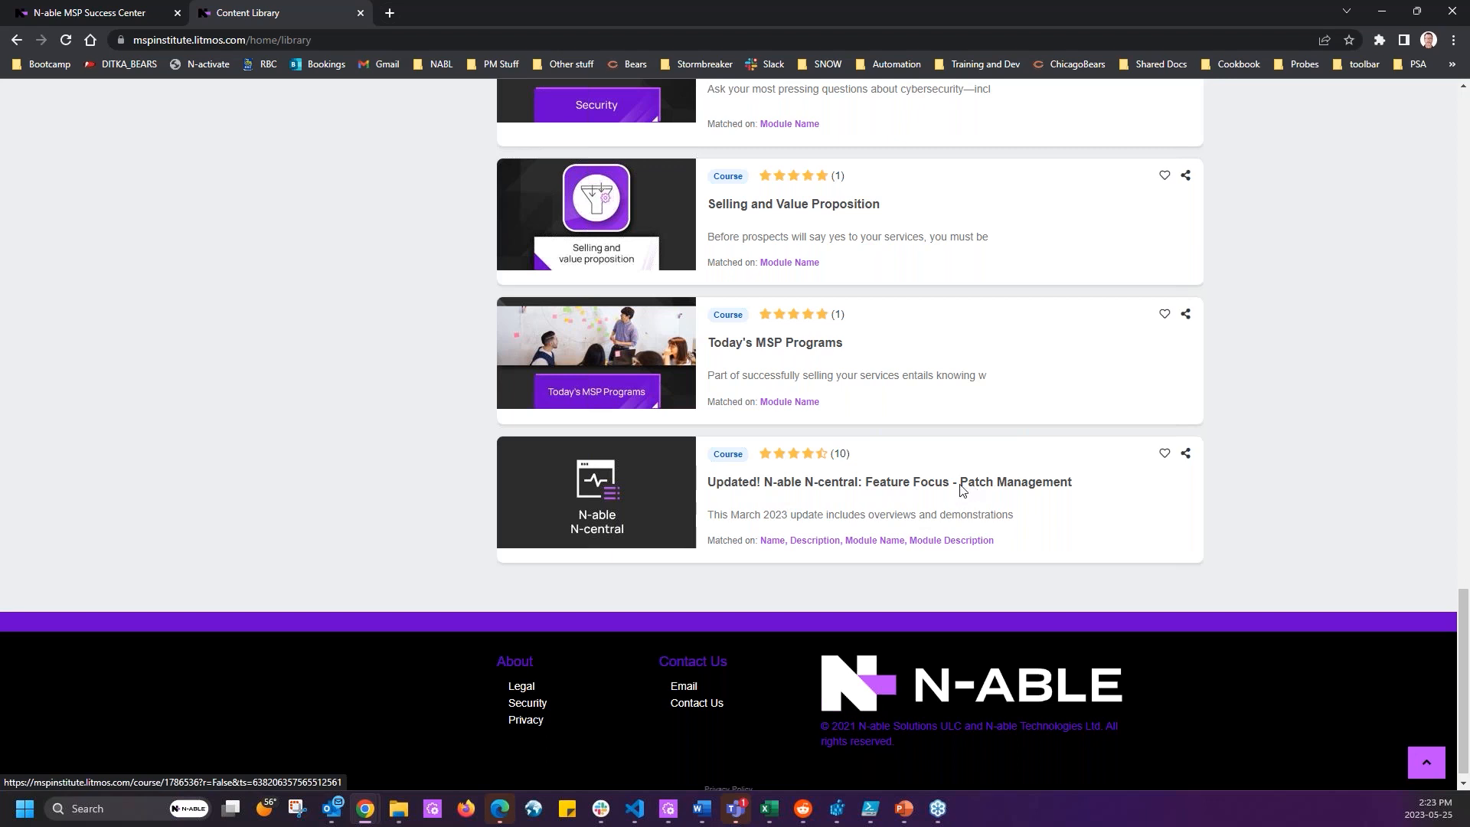
left_click(880, 483)
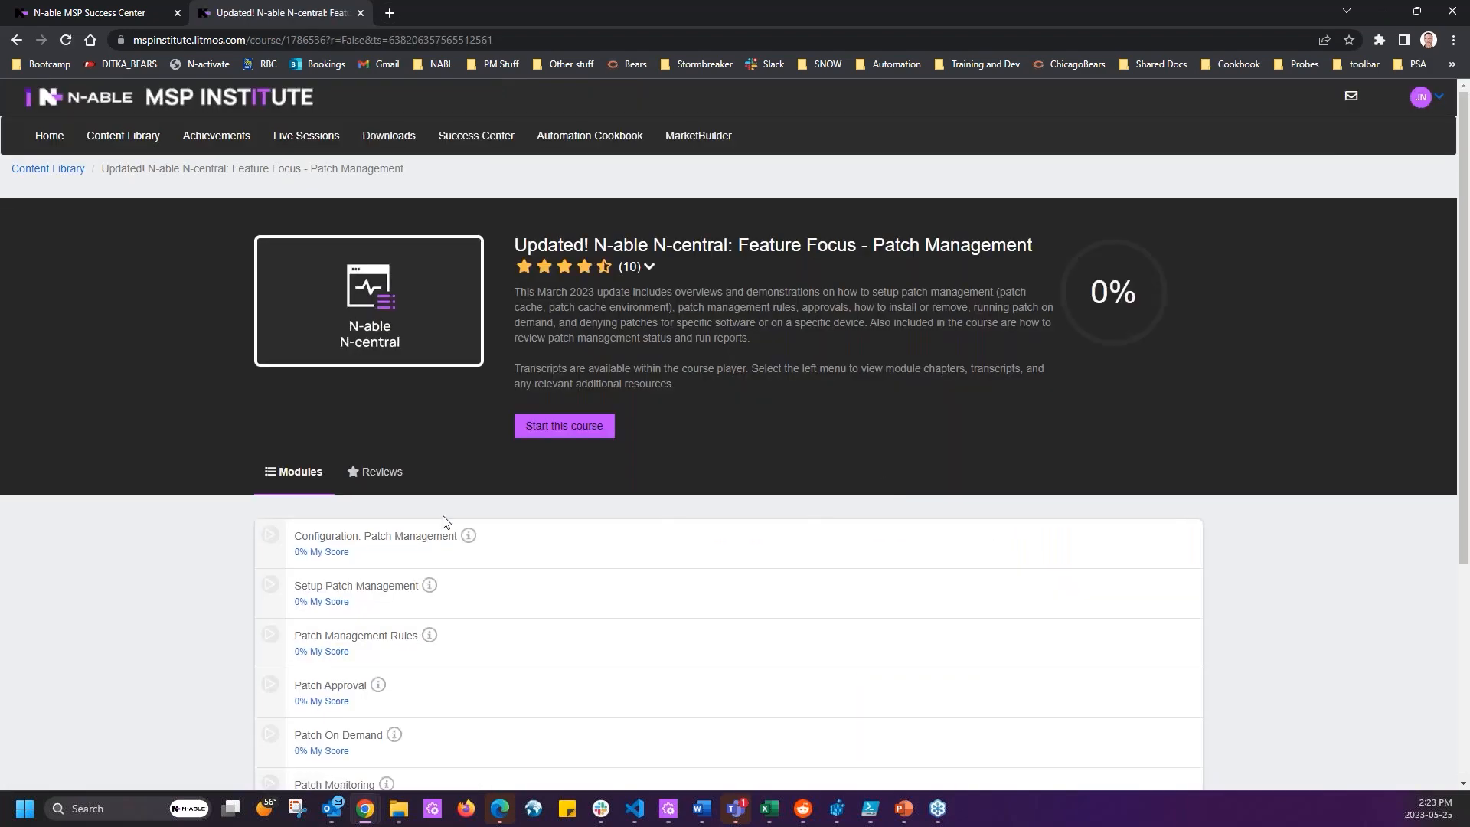
scroll(429, 528, "down", 4)
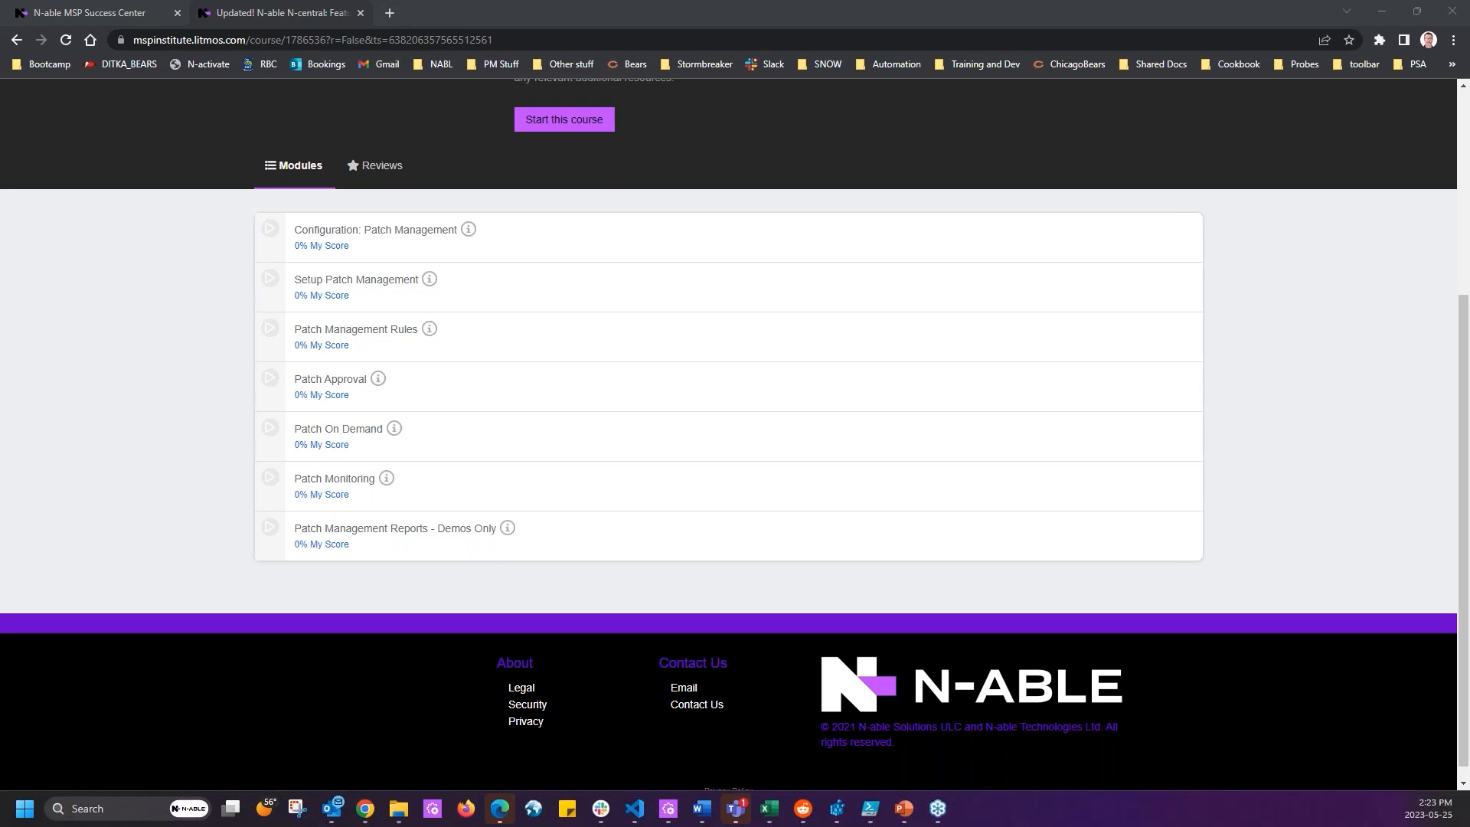
Switch back to the automatic patch approval rules in N-central and open the Surface approval rule for editing.
left_click(1382, 12)
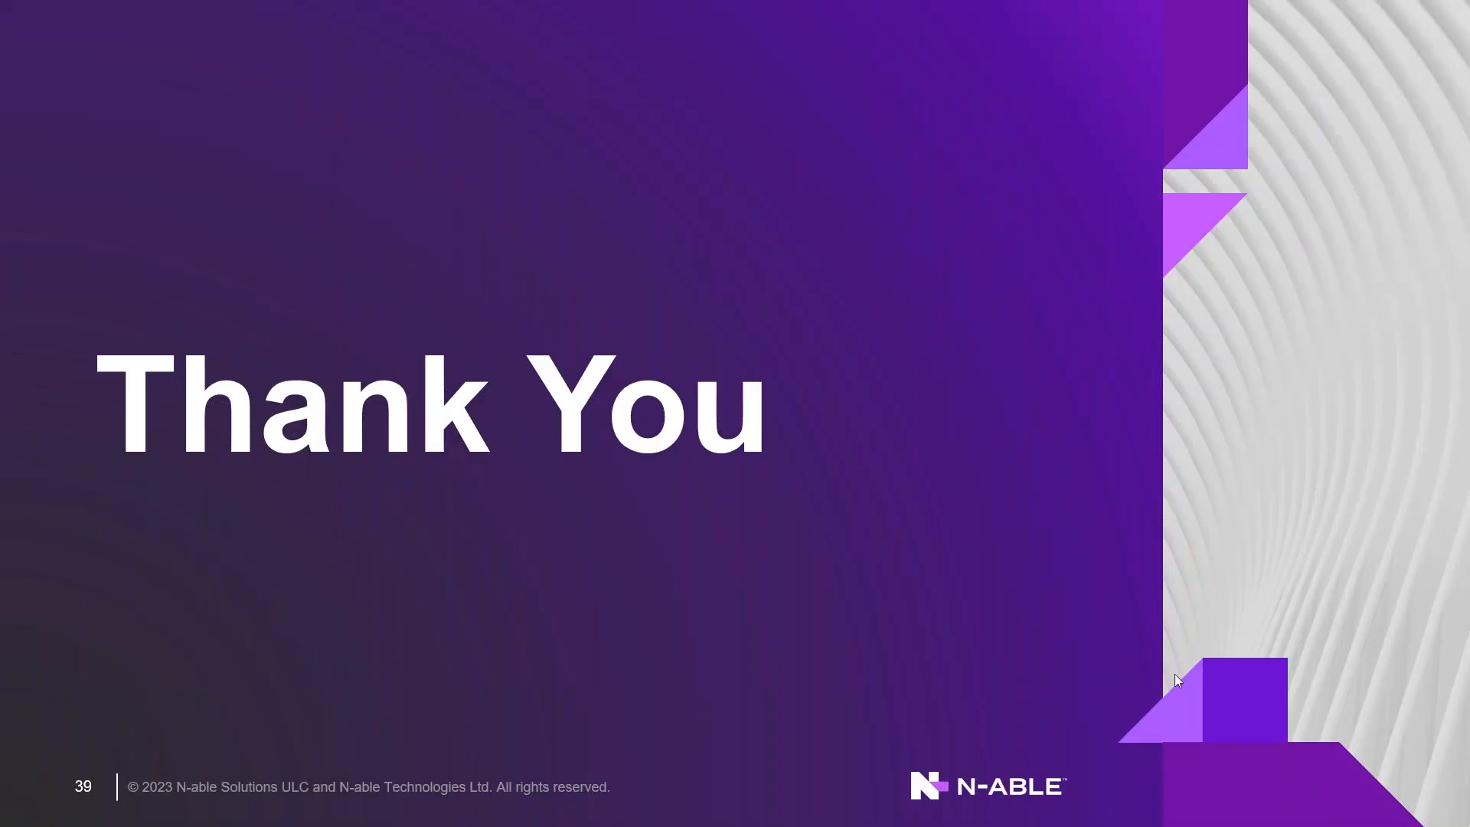
key("alt+Tab")
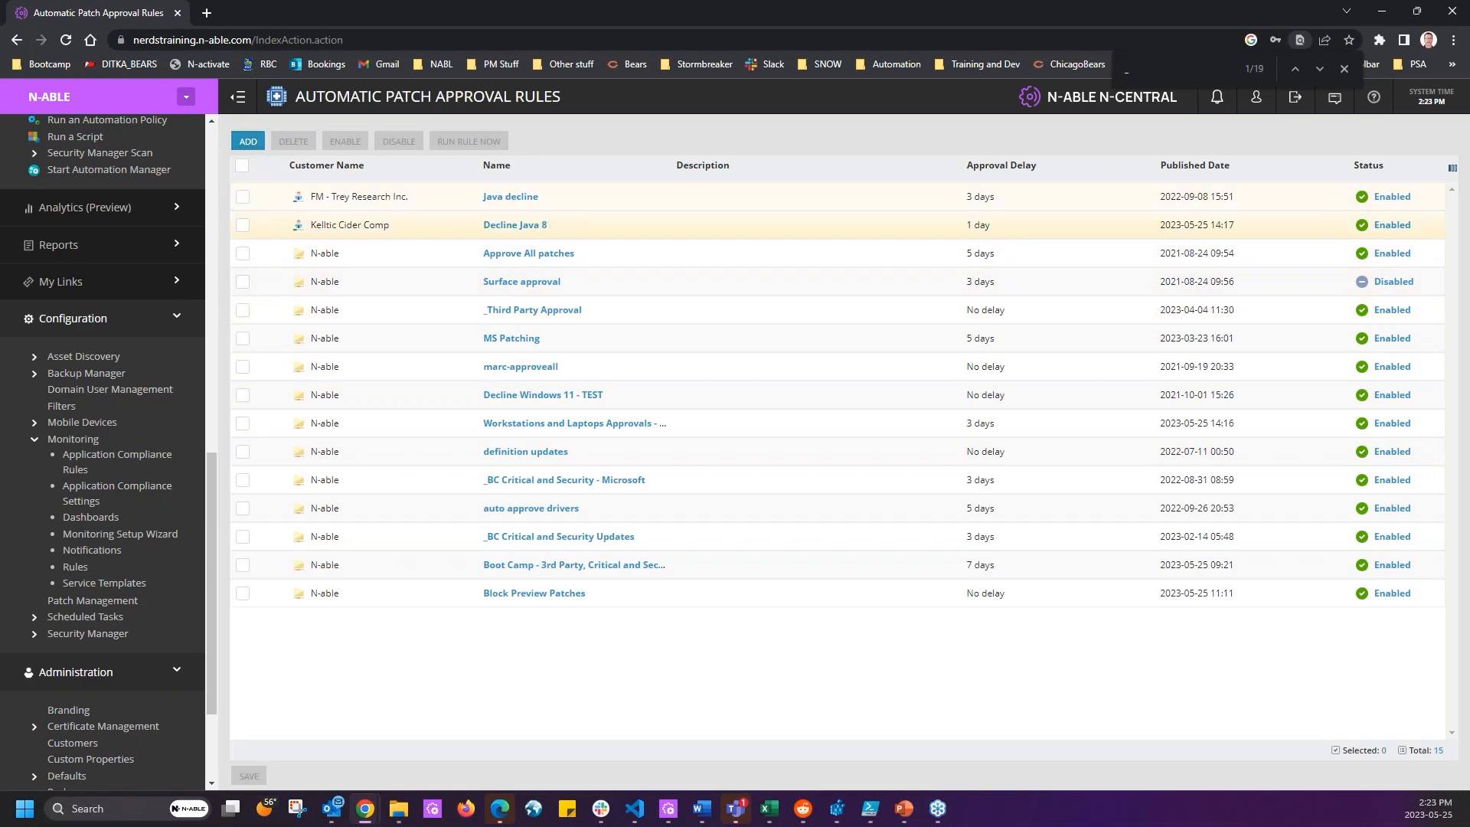
left_click(248, 141)
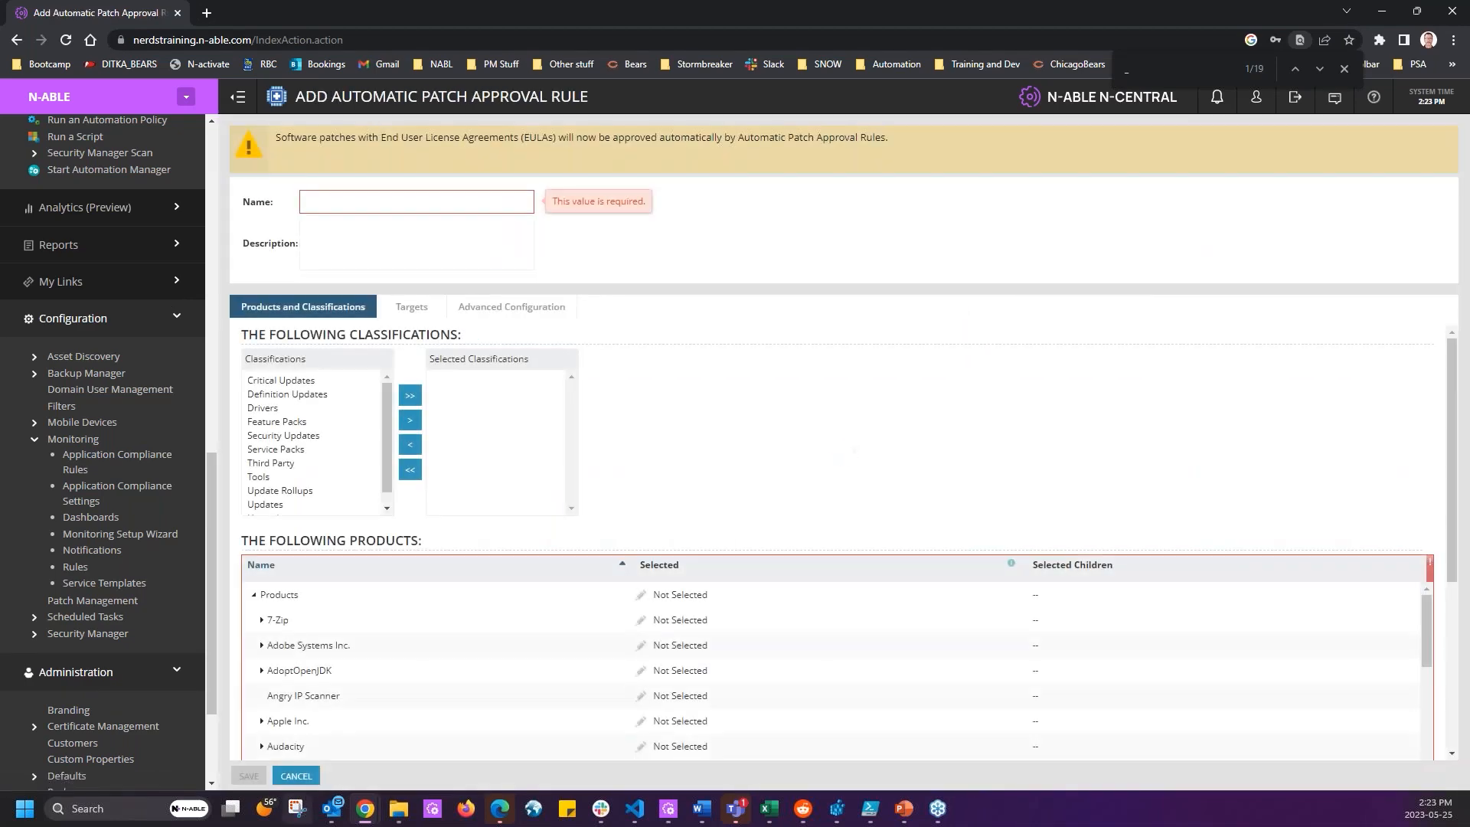
left_click(692, 279)
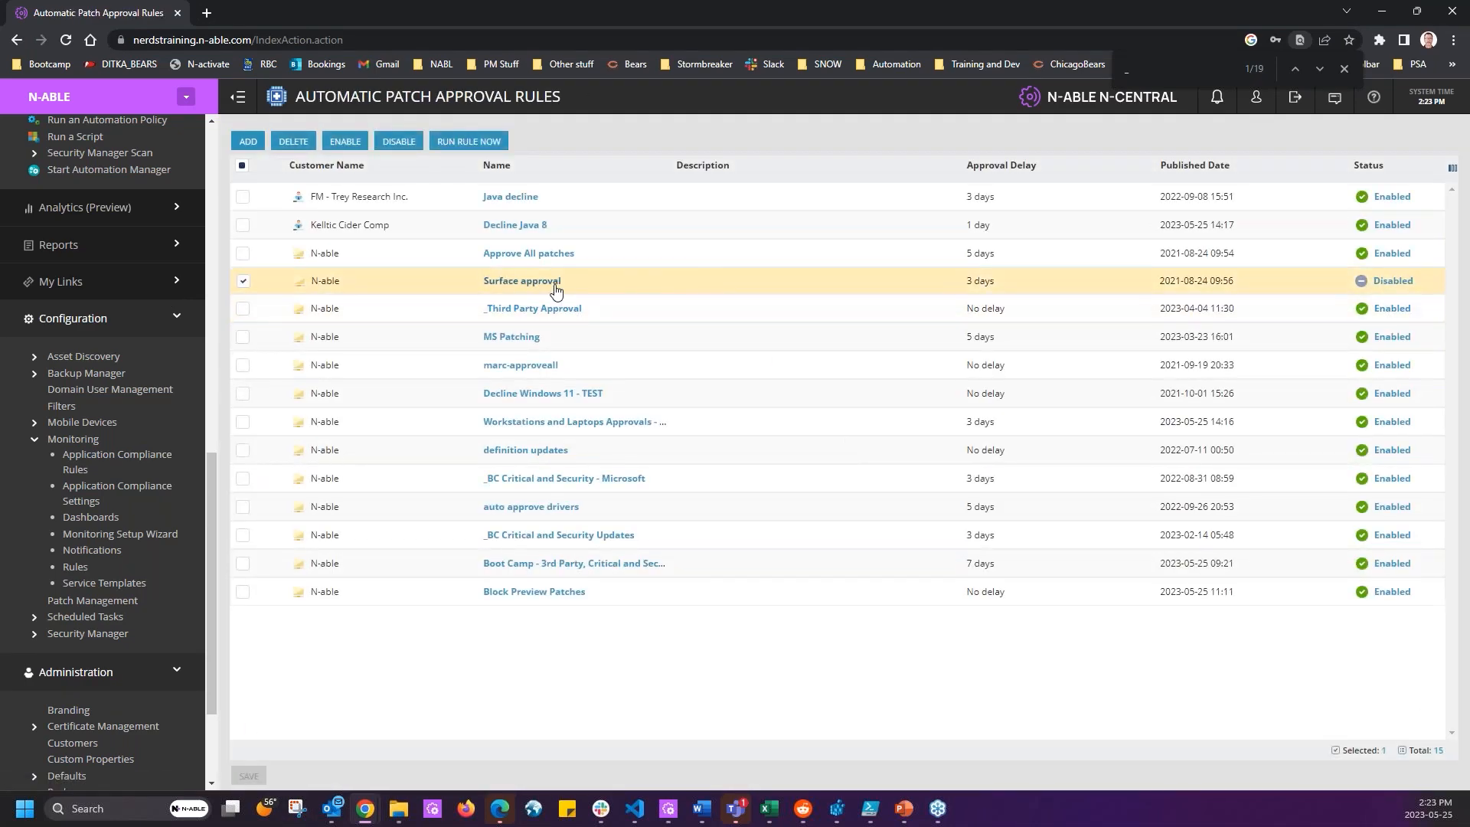
left_click(556, 283)
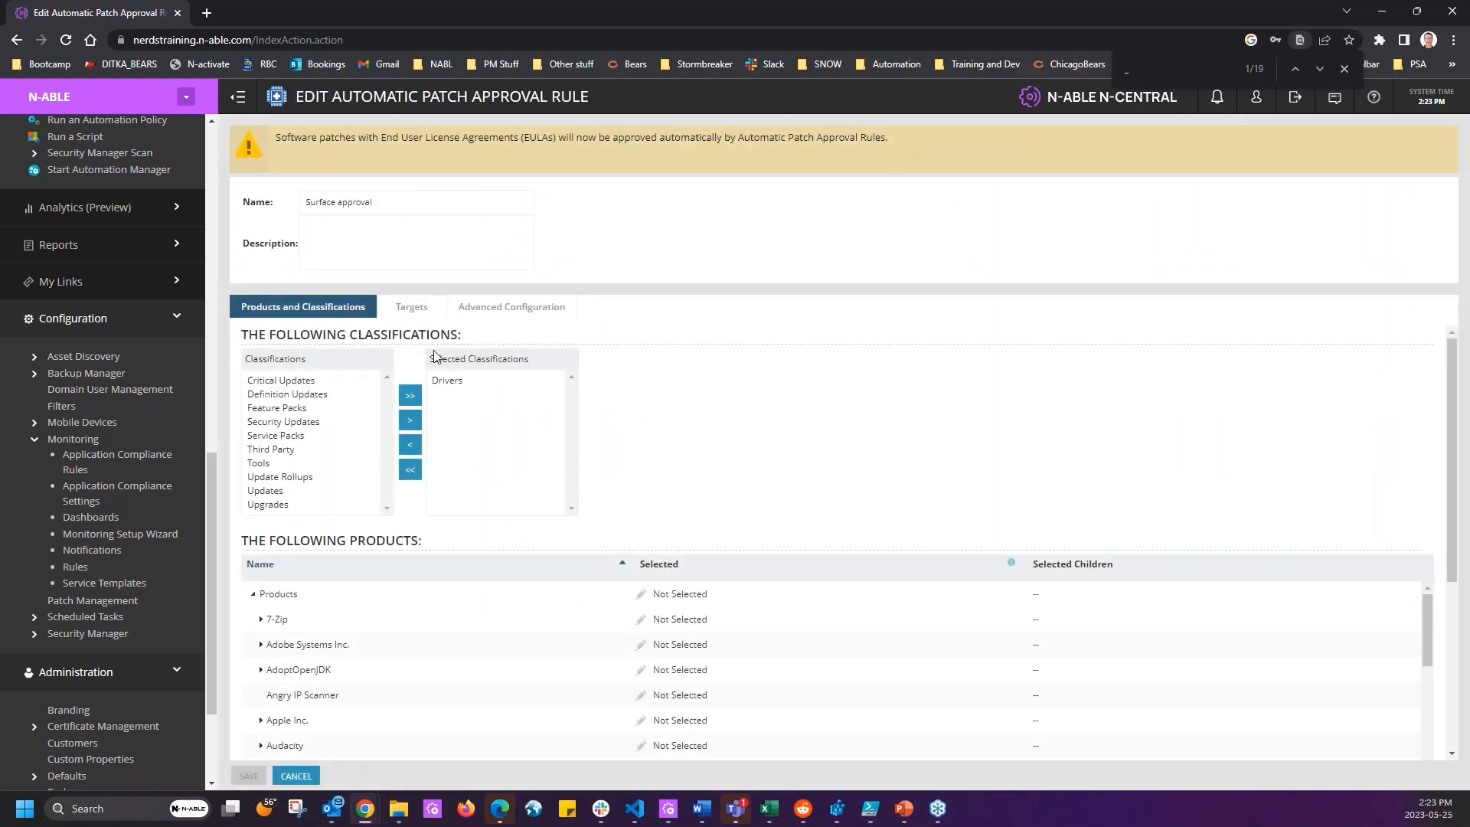
Show the new approval options for the __Patch - Boot Camp Rule target of the Surface approval rule.
left_click(502, 310)
left_click(413, 308)
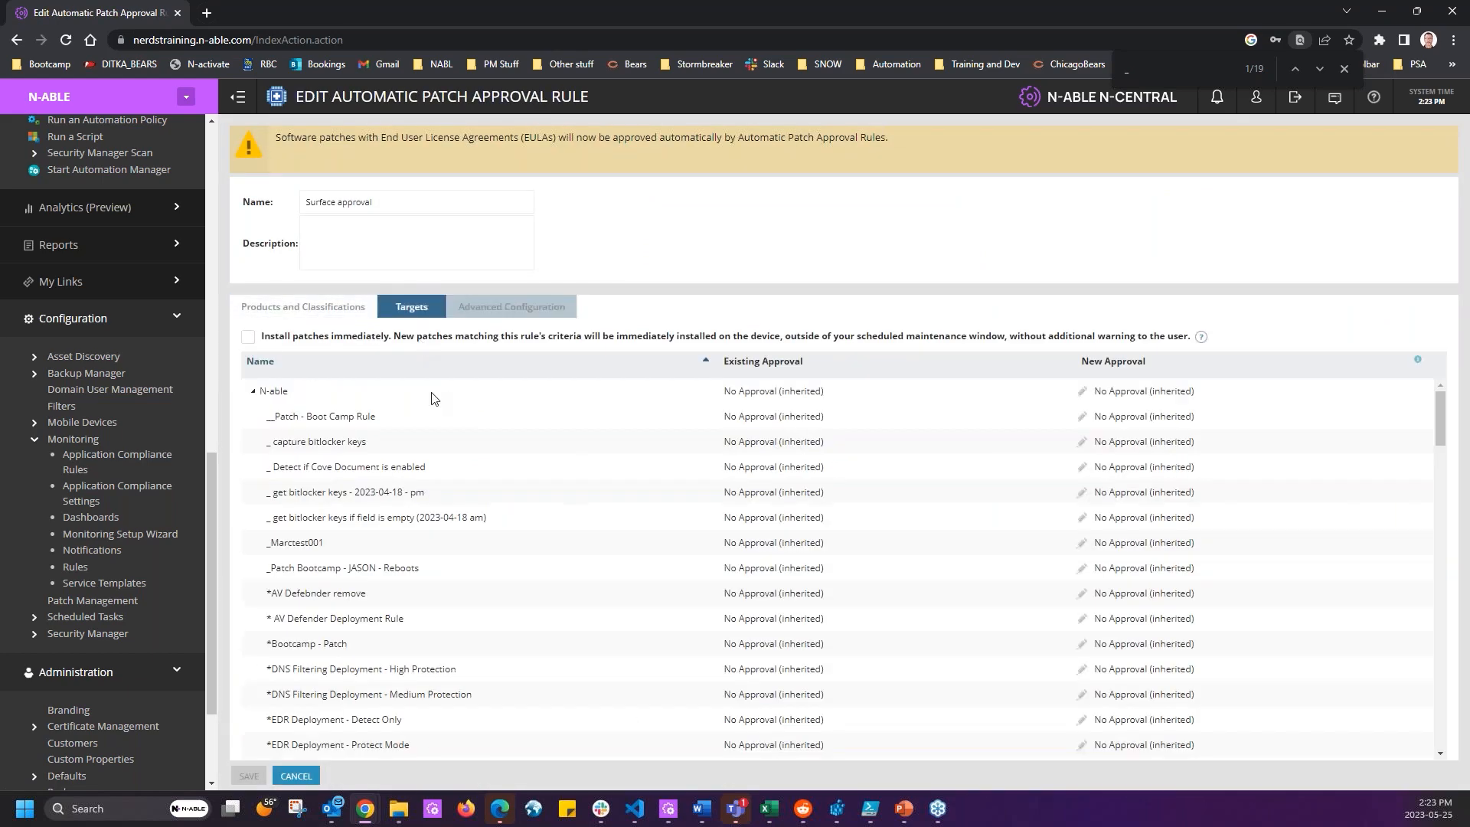
left_click(1110, 417)
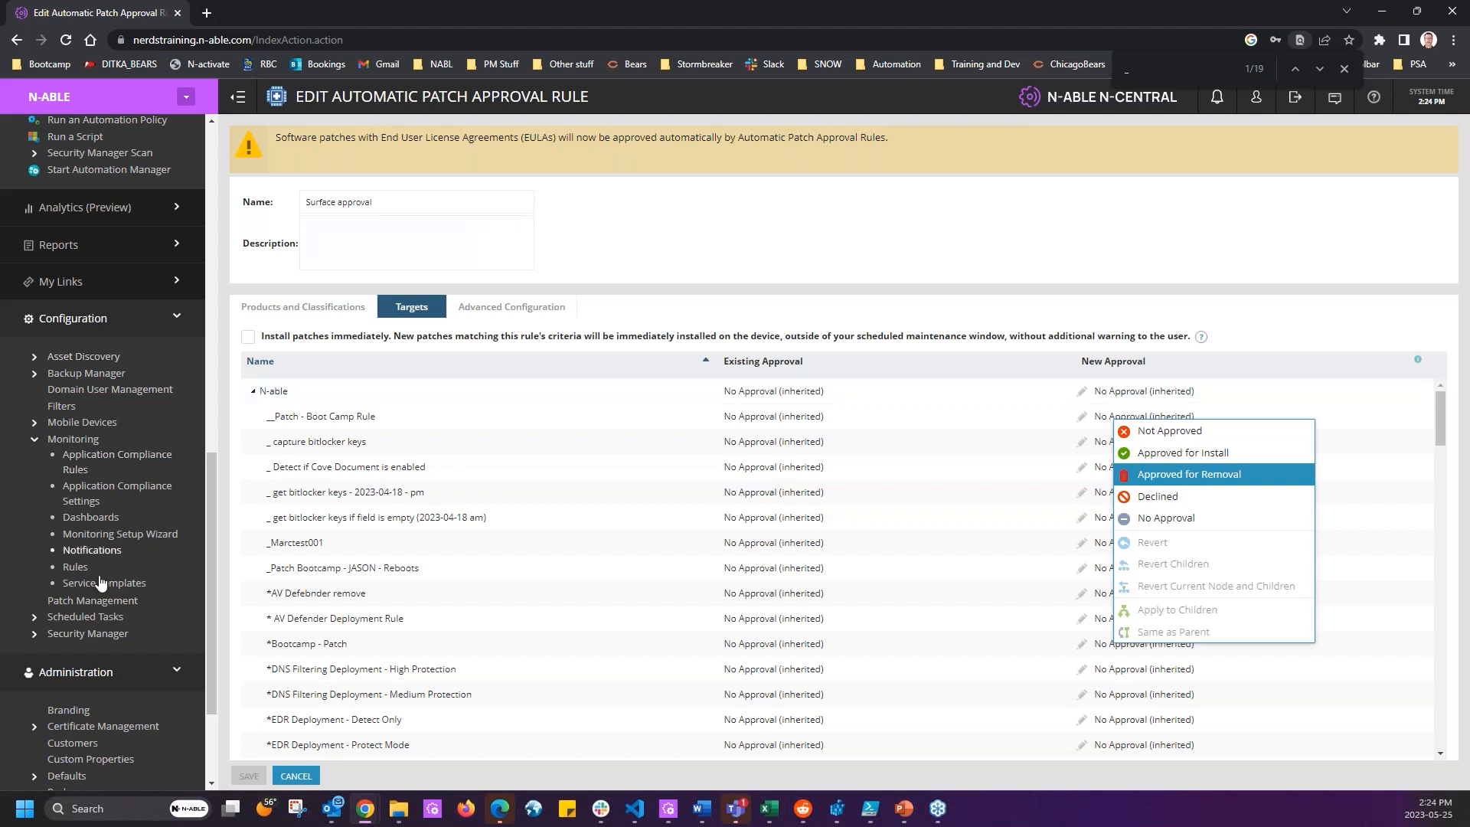
Open Patch Management in a separate browser tab and start patch approval by patch.
right_click(92, 599)
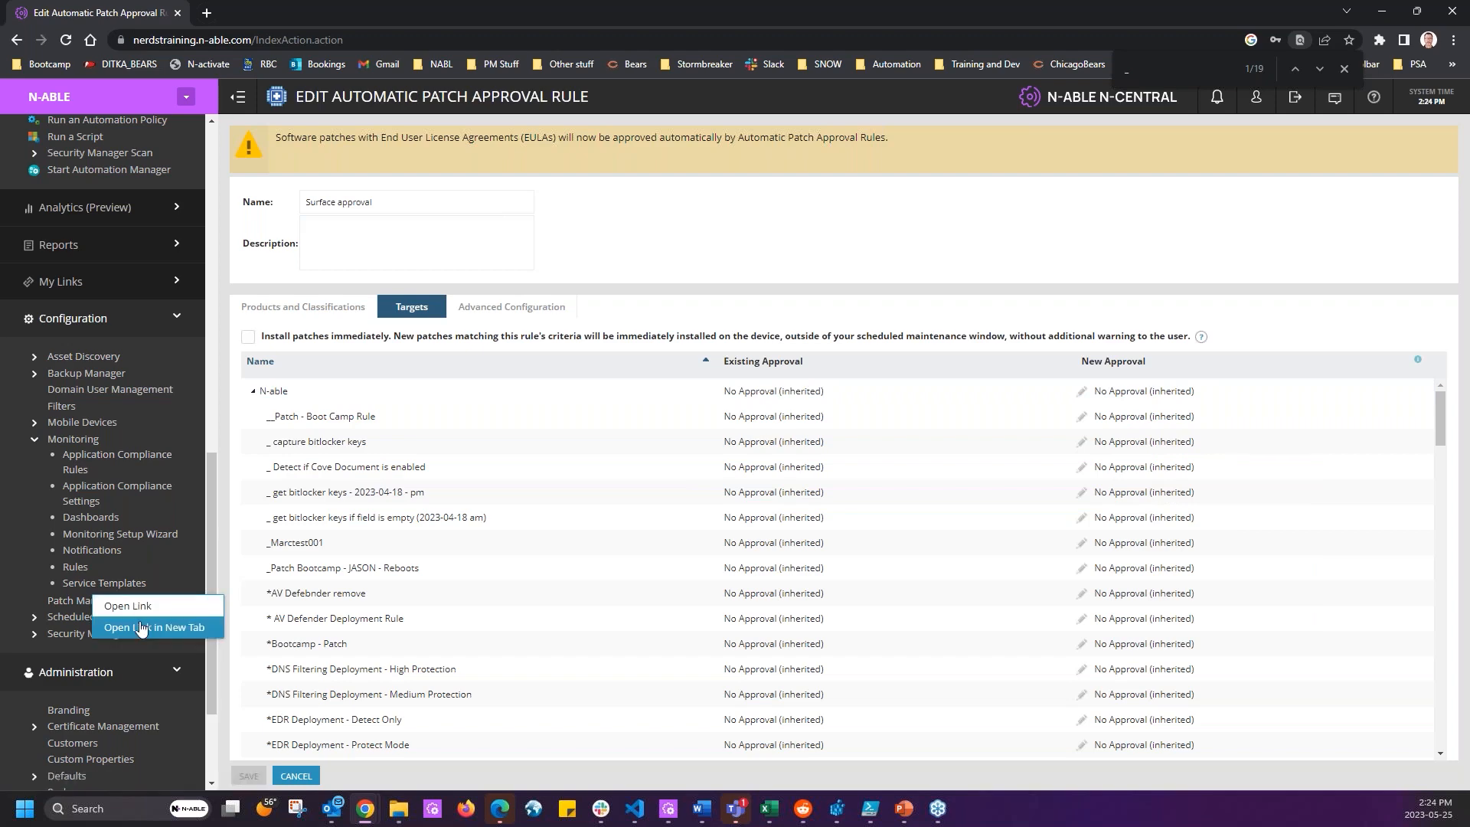
left_click(142, 625)
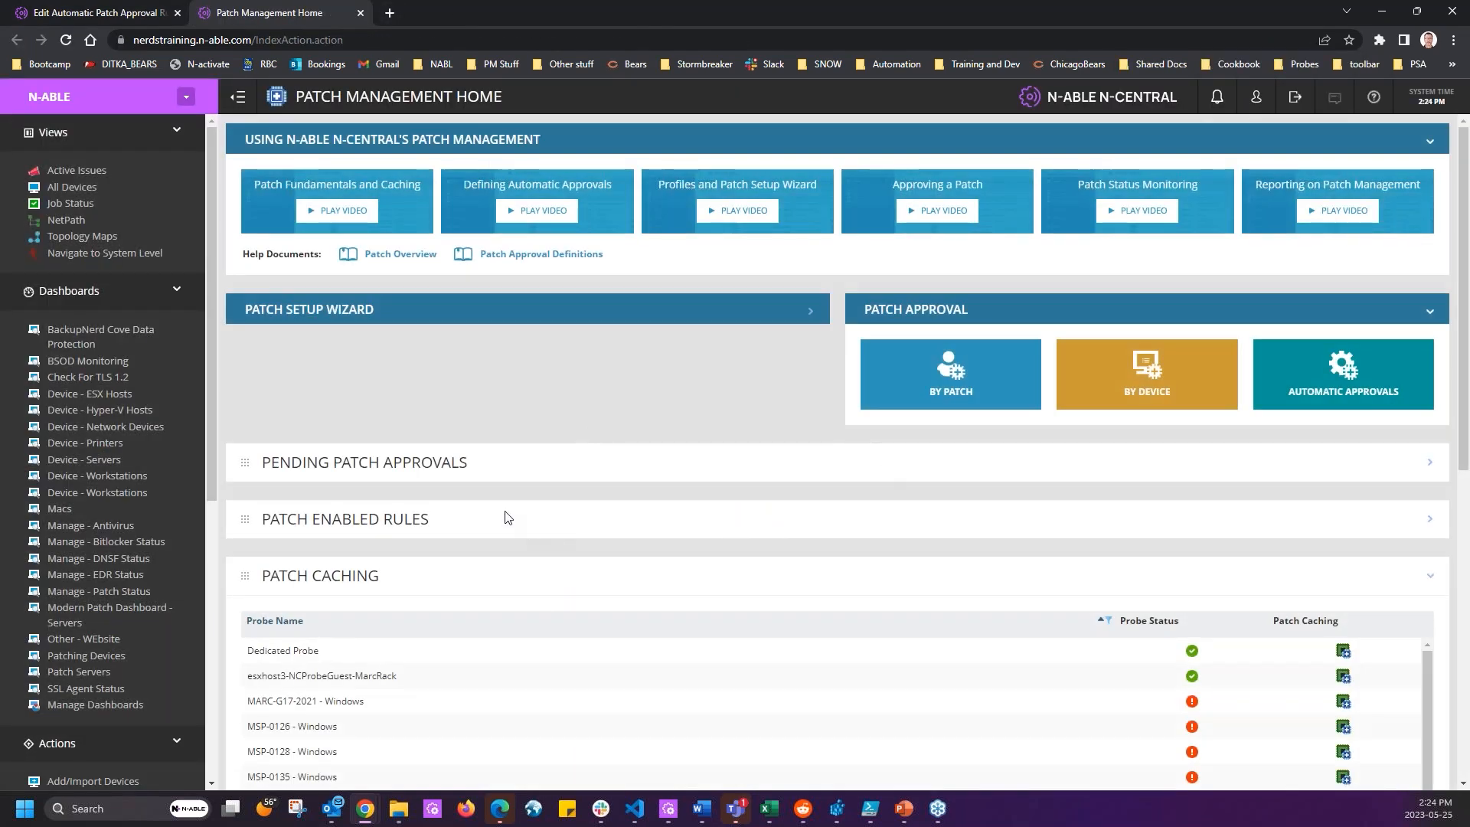
left_click(950, 373)
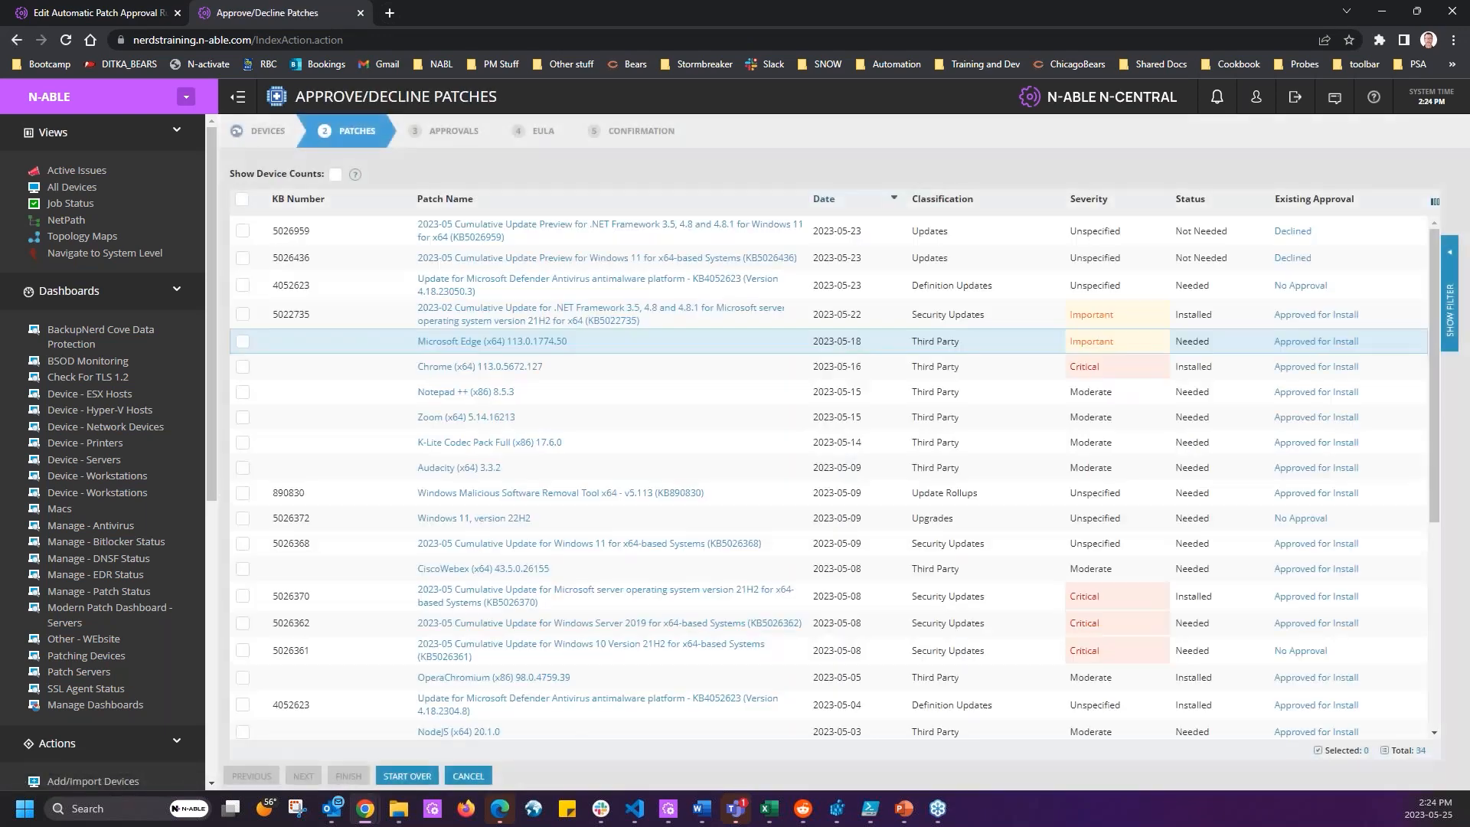
Open the details of the 2023-05 Windows 10 21H2 cumulative update KB5026361 and examine its Superseded and Removable fields.
scroll(562, 554, "down", 5)
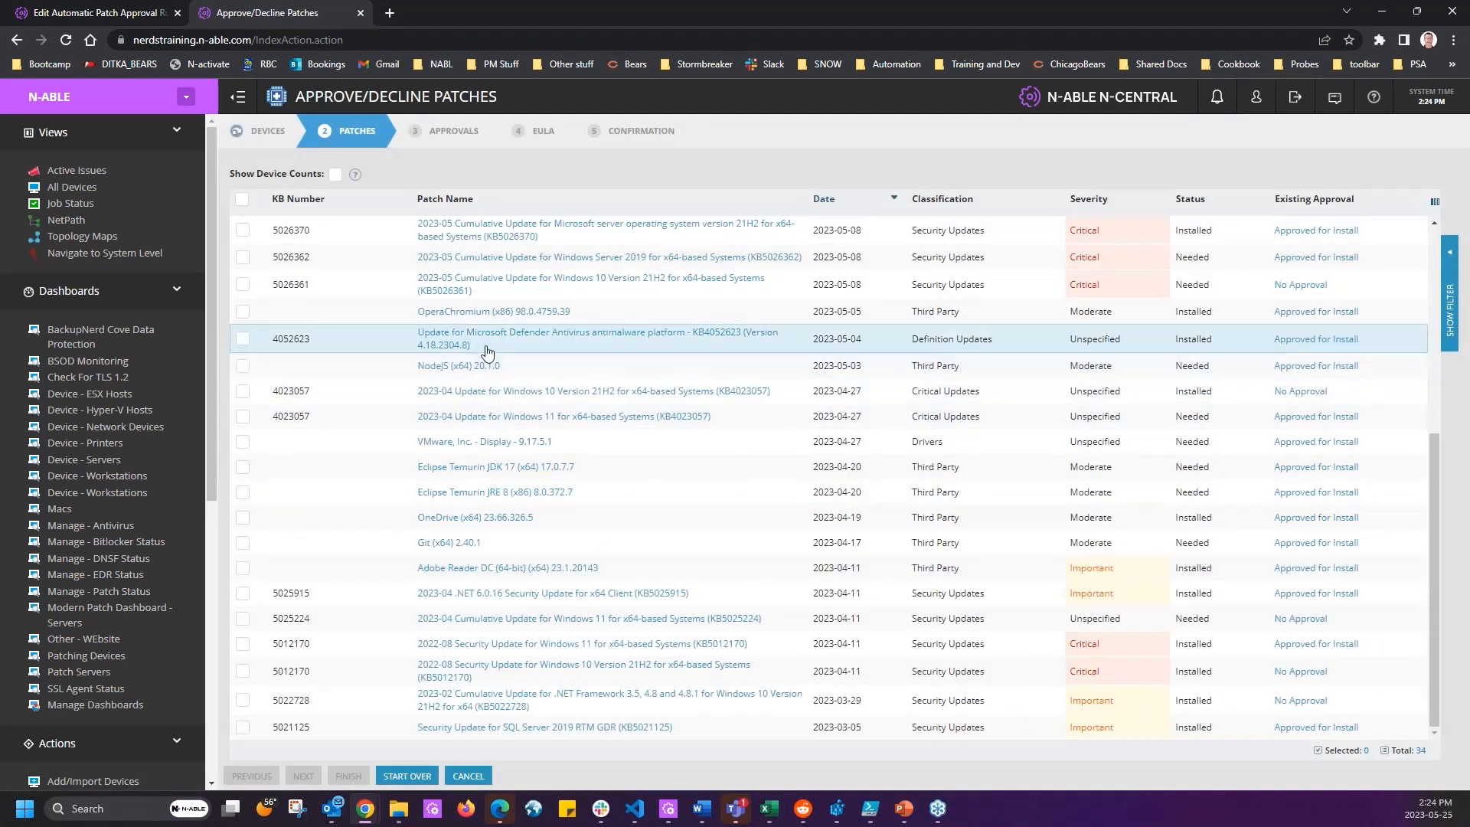
left_click(533, 285)
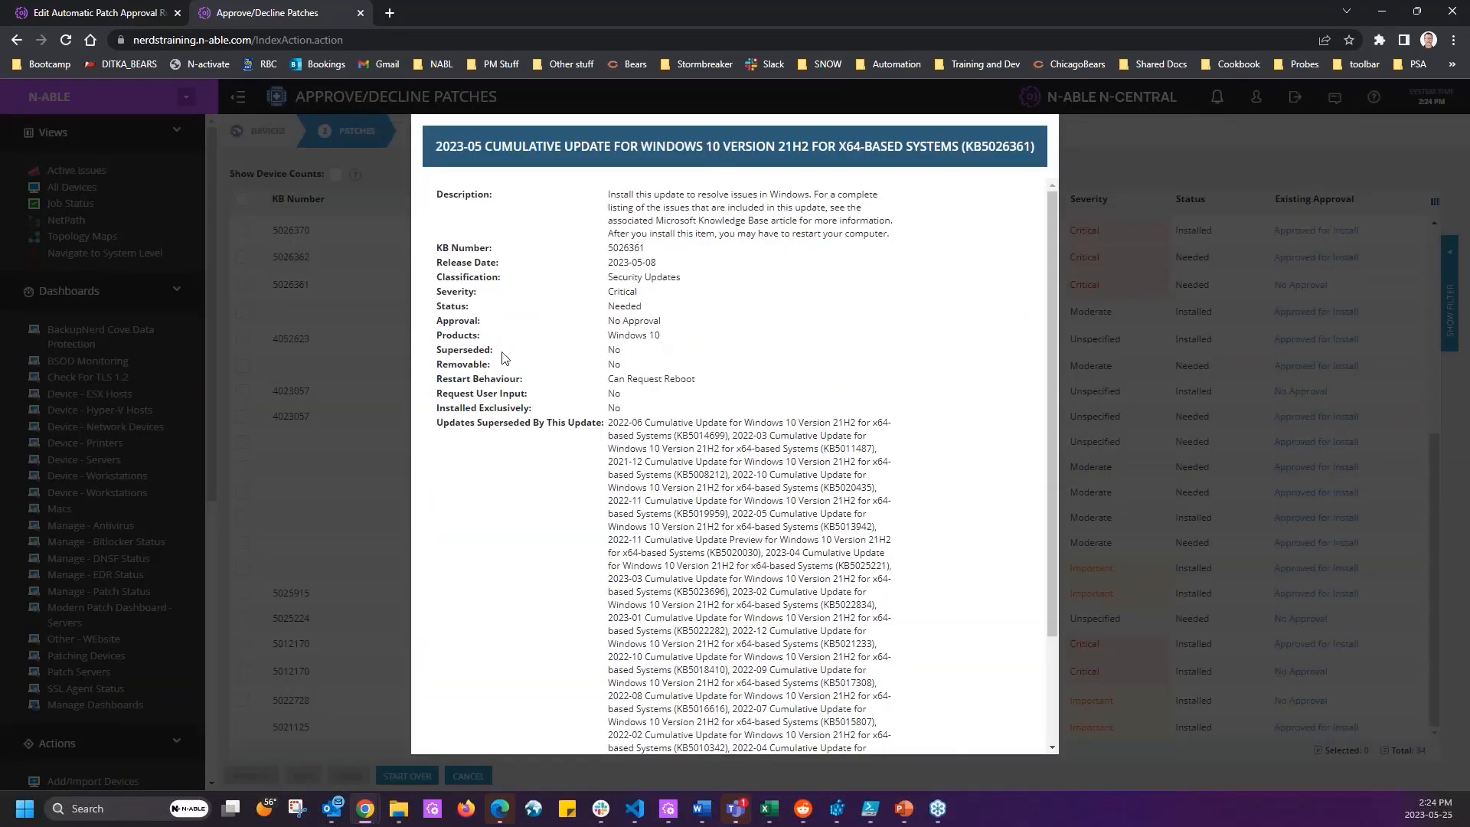
left_click_drag(441, 359, 629, 357)
left_click(628, 353)
left_click_drag(441, 364, 640, 369)
scroll(998, 453, "down", 5)
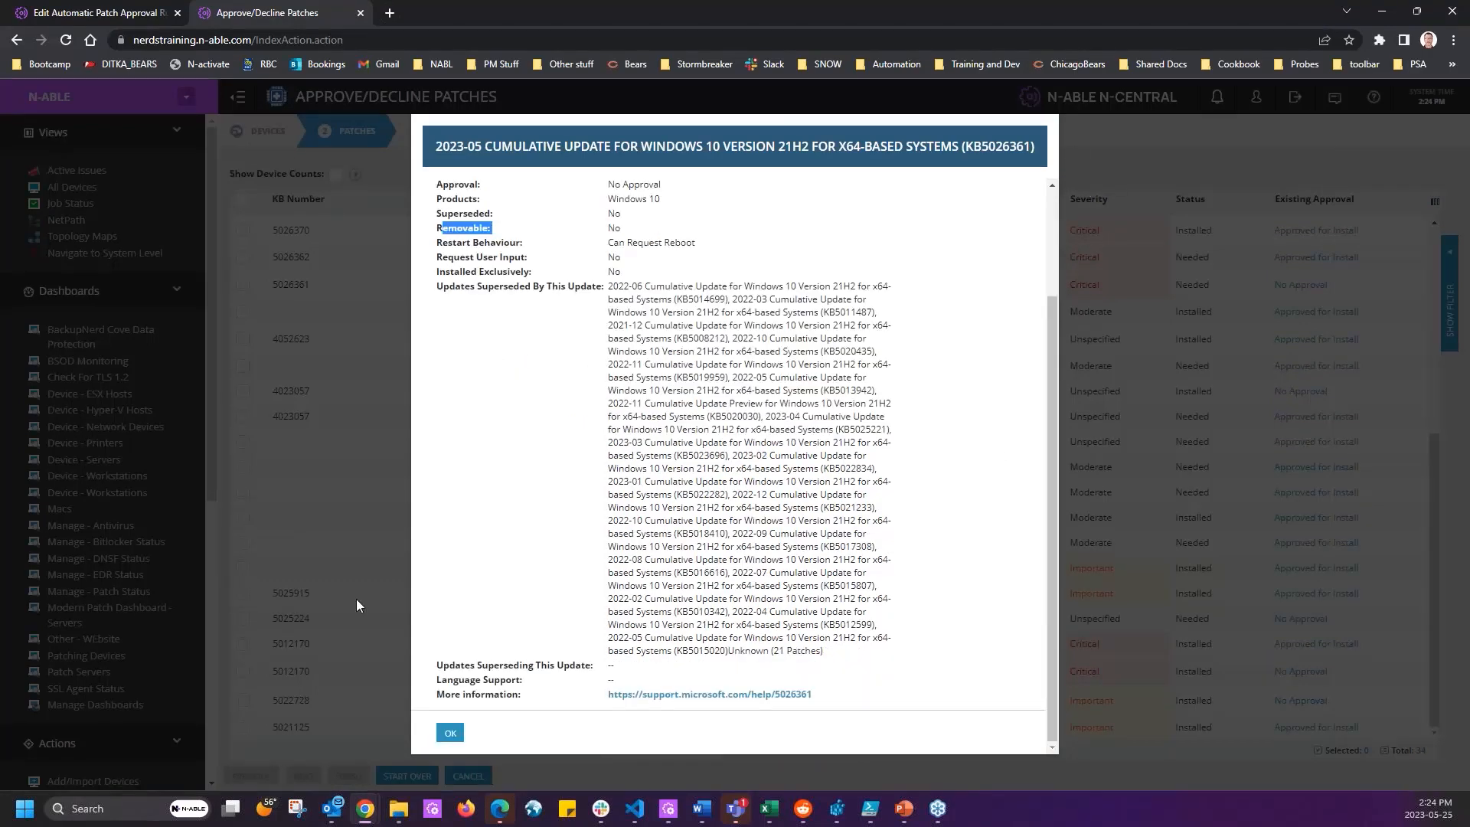
Close the KB5026361 details and check whether Windows Malicious Software Removal Tool x64 v5.113 (KB890830) is removable.
left_click(450, 734)
scroll(459, 429, "up", 5)
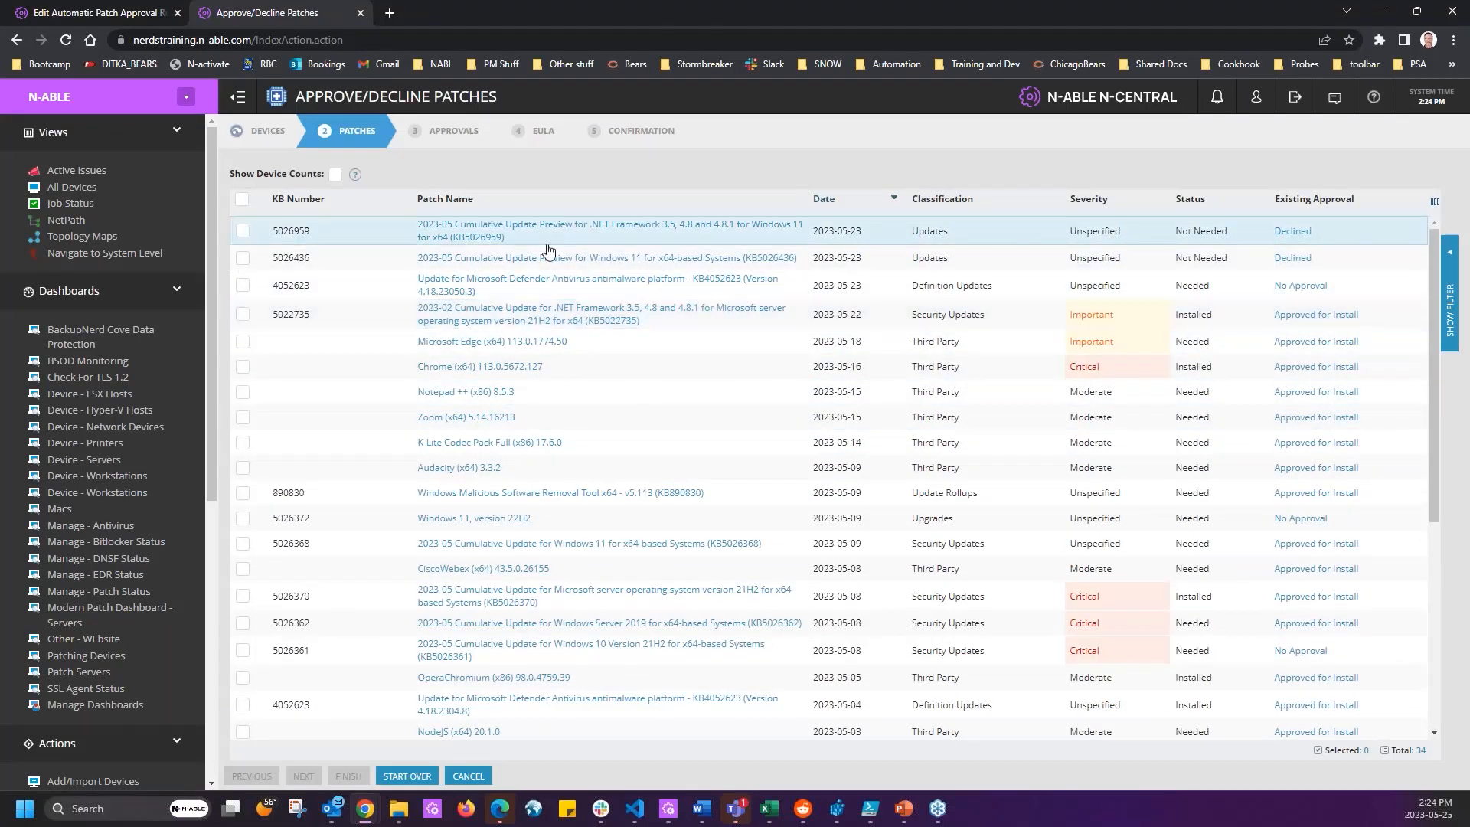
scroll(576, 395, "down", 2)
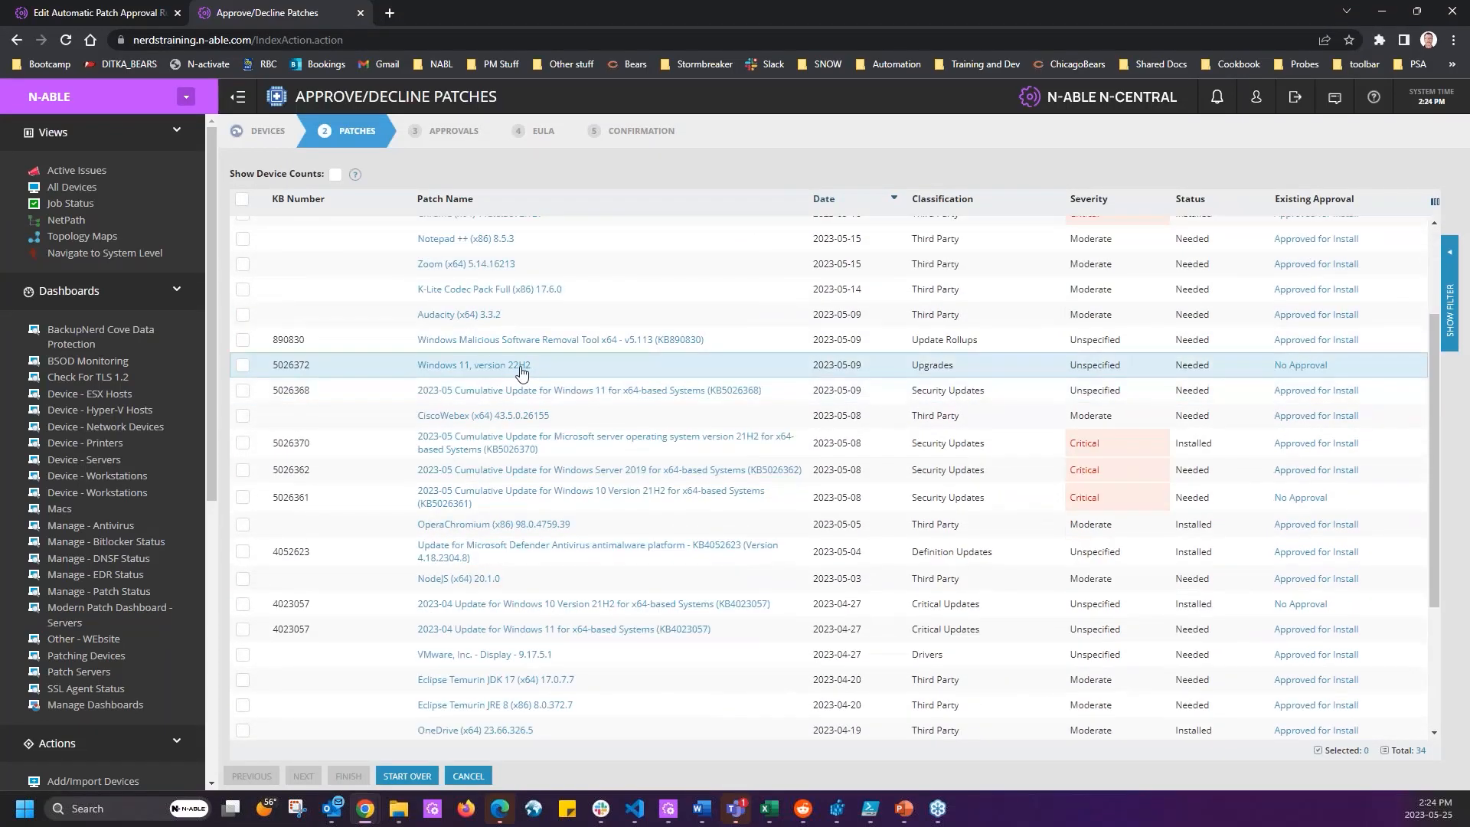
left_click(487, 345)
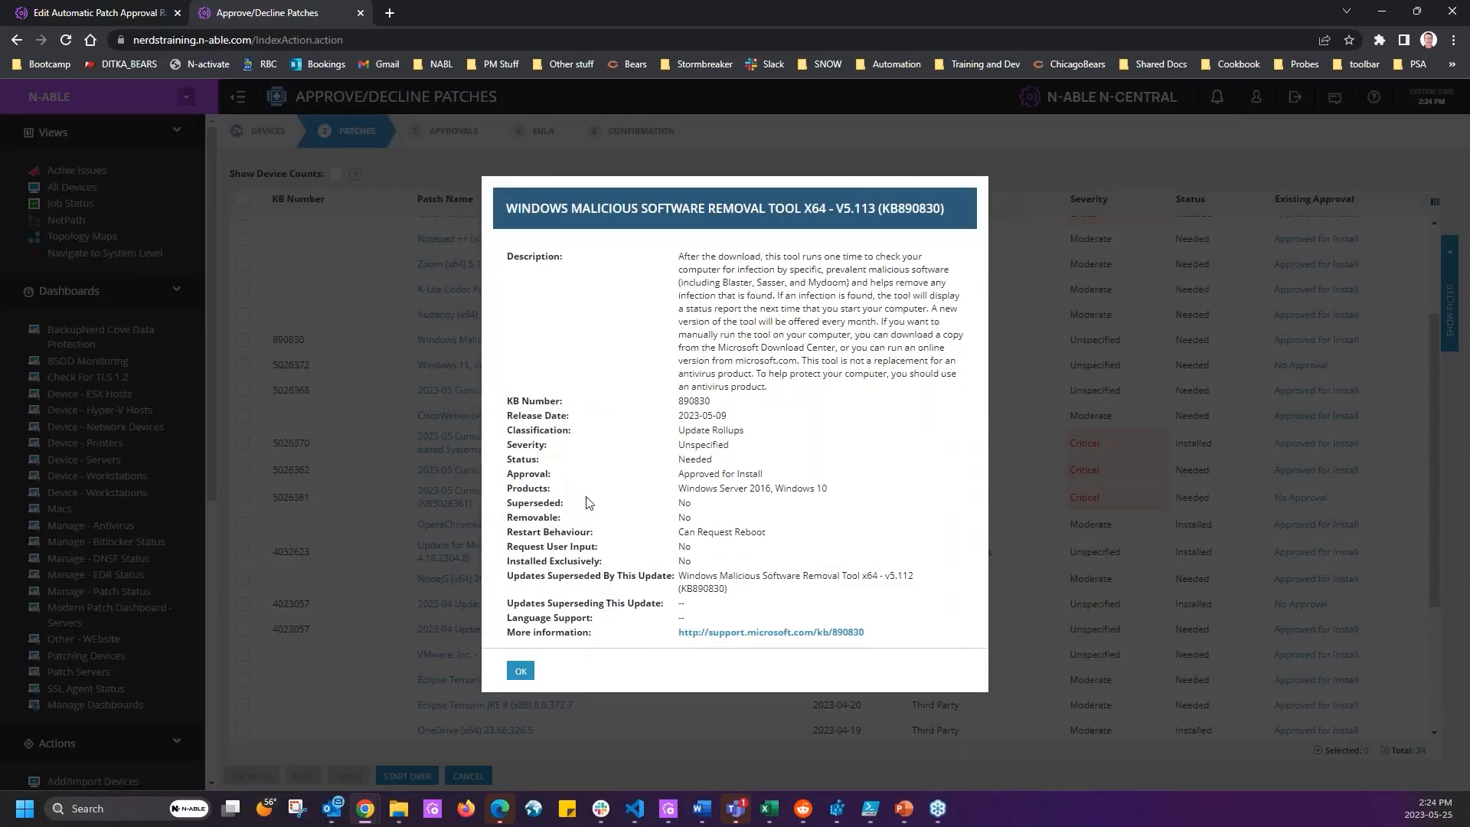
left_click(531, 681)
Check the Removable field of the 2023-04 Windows 11 update KB4023057 and the 2022-08 Windows 10 21H2 security update KB5012170.
scroll(544, 420, "down", 3)
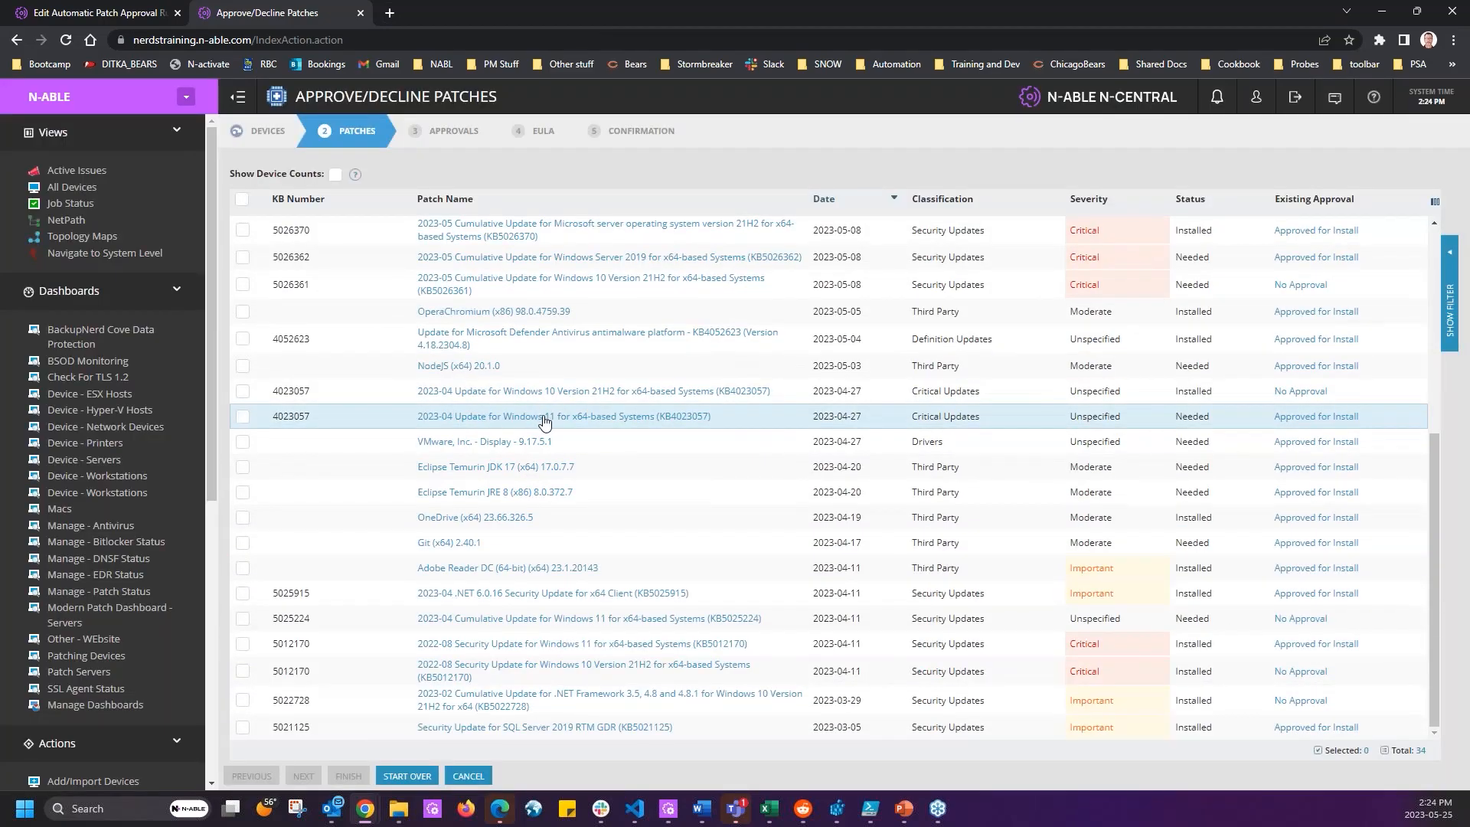
left_click(544, 417)
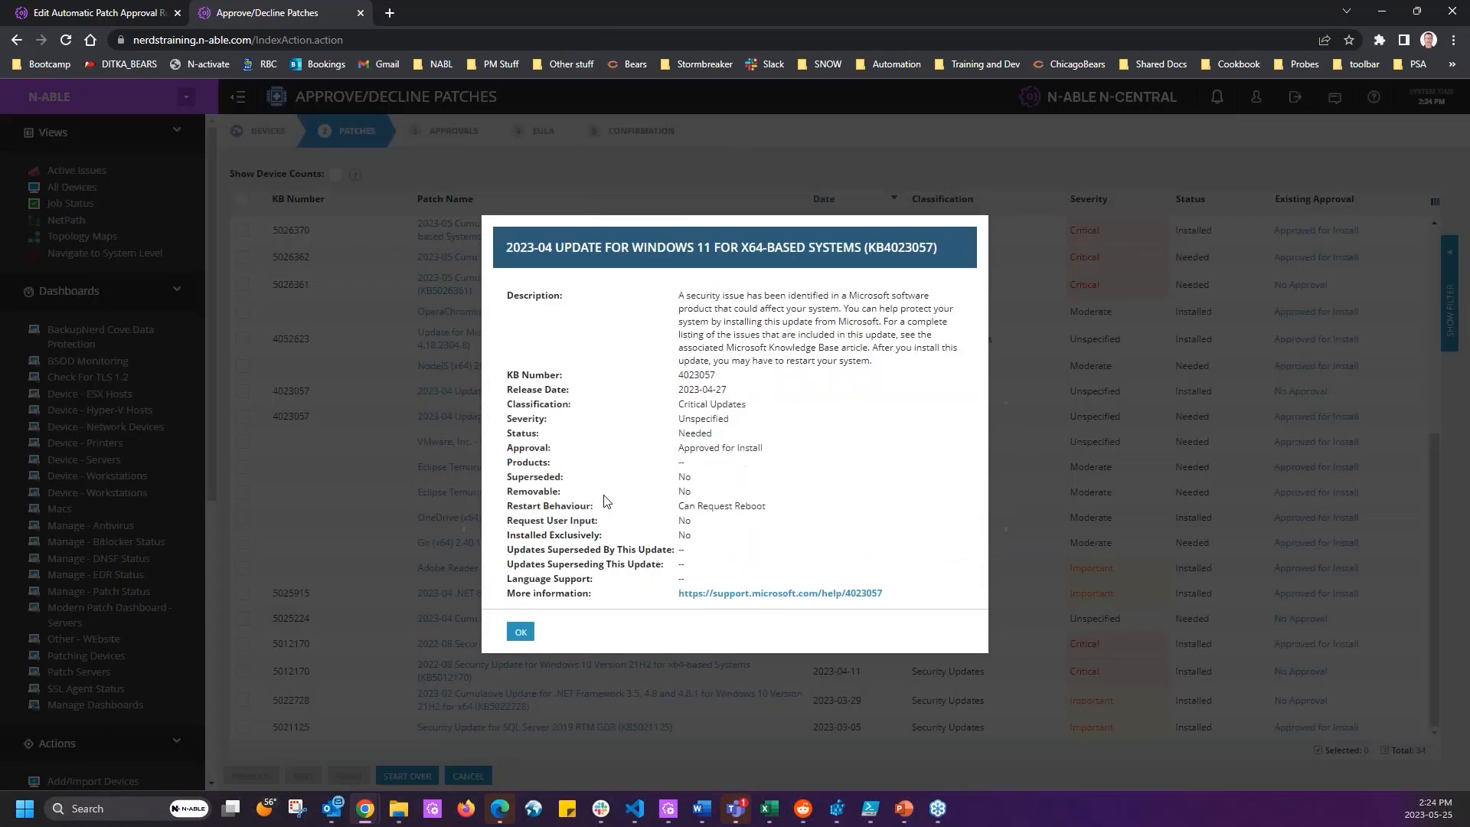
left_click(522, 630)
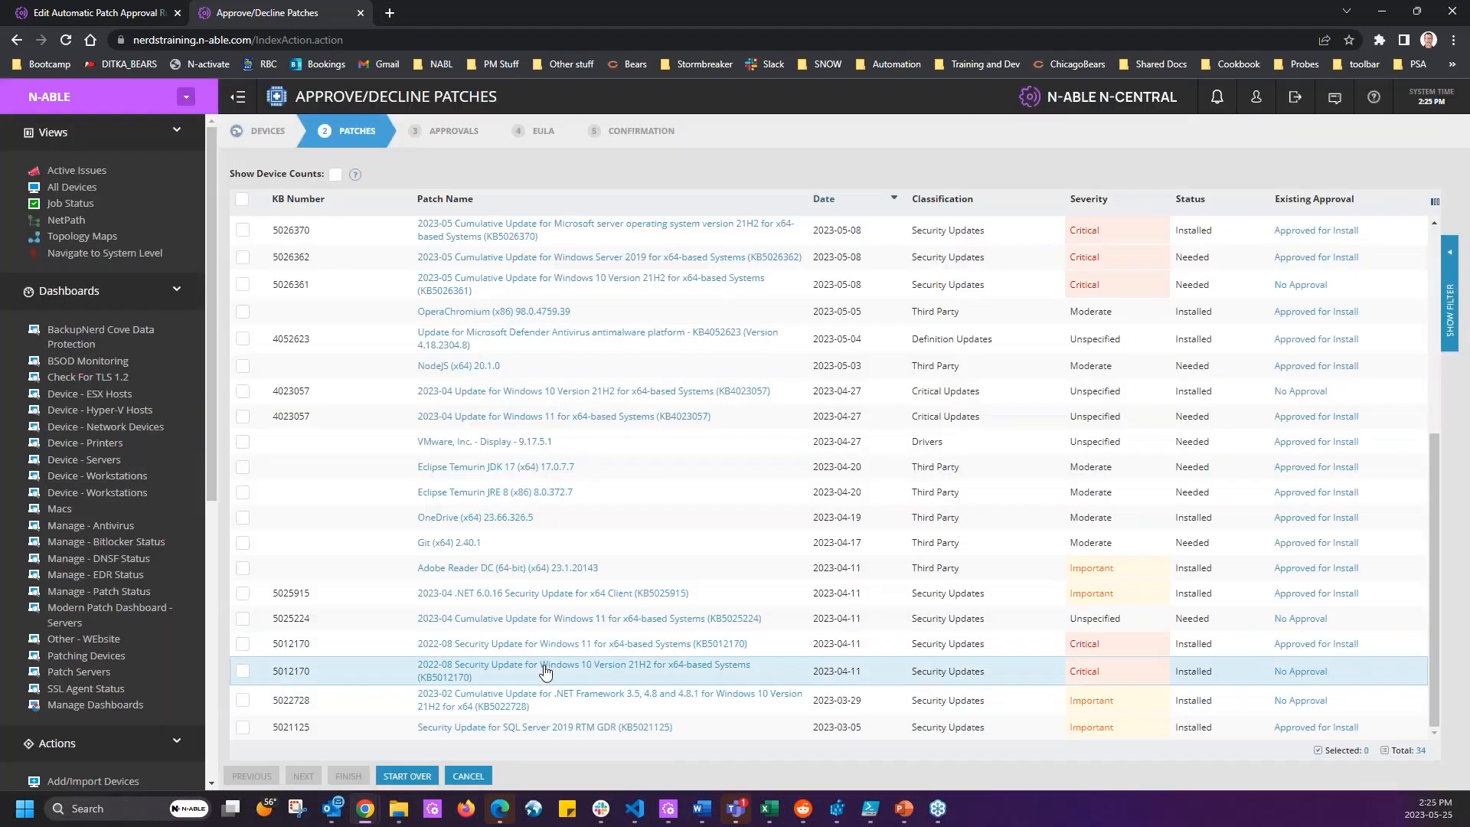
left_click(544, 671)
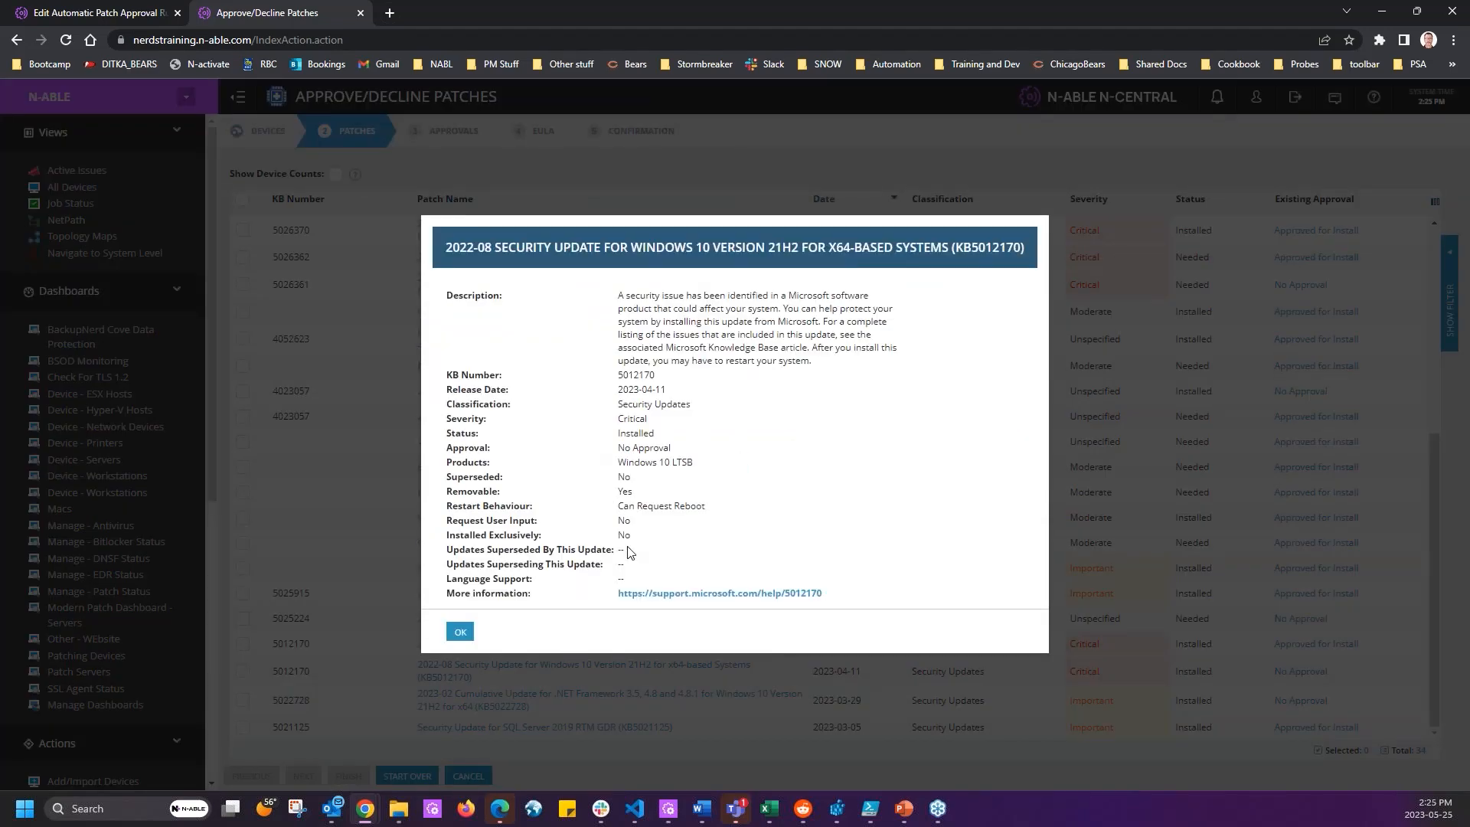
left_click(461, 632)
Highlight the Removable value of the SQL Server 2019 RTM GDR security update KB5021125 and view the current approvals of OperaChromium (x86) 98.0.4759.39.
left_click(522, 728)
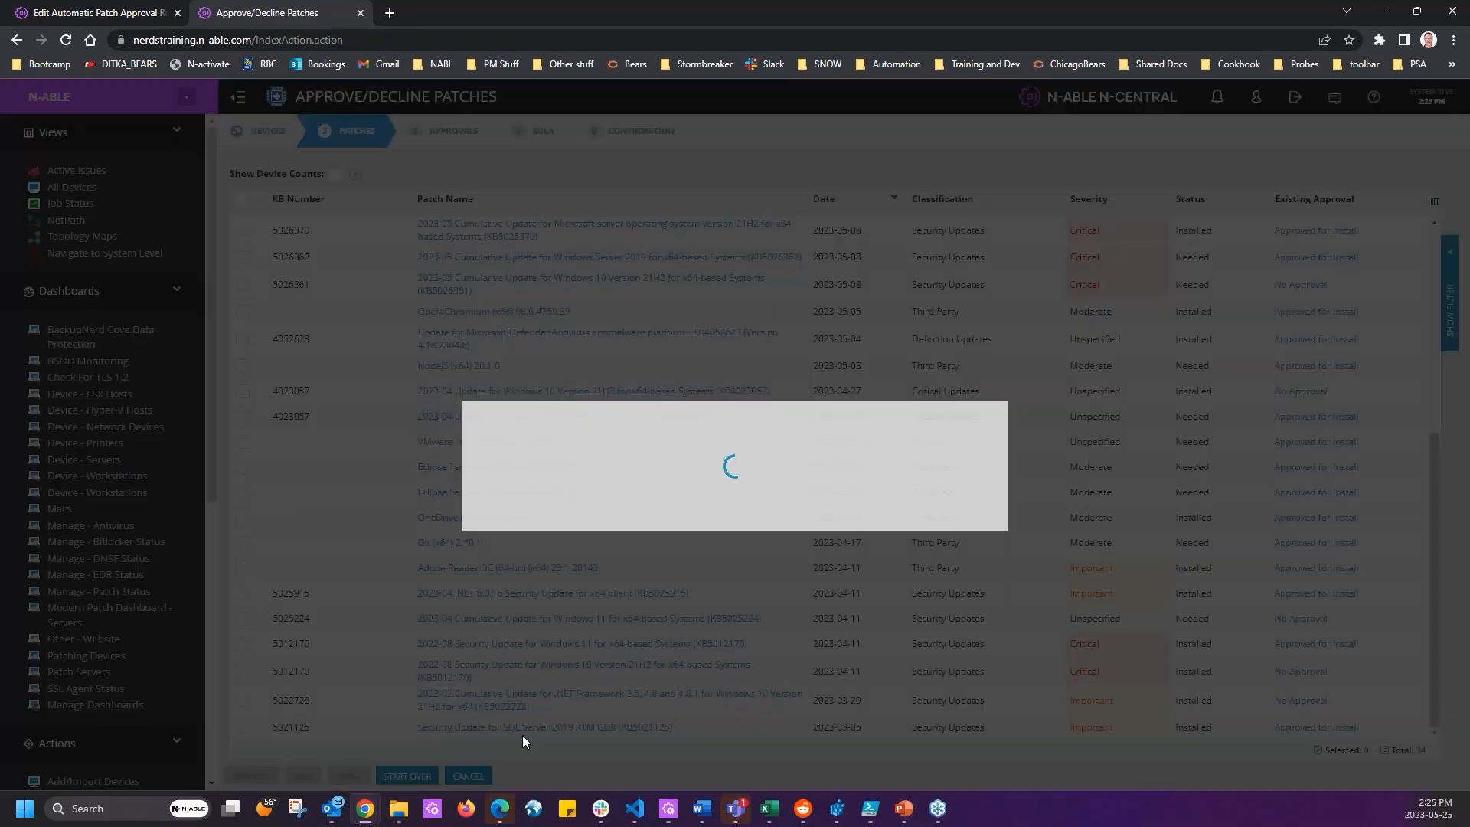
double_click(689, 476)
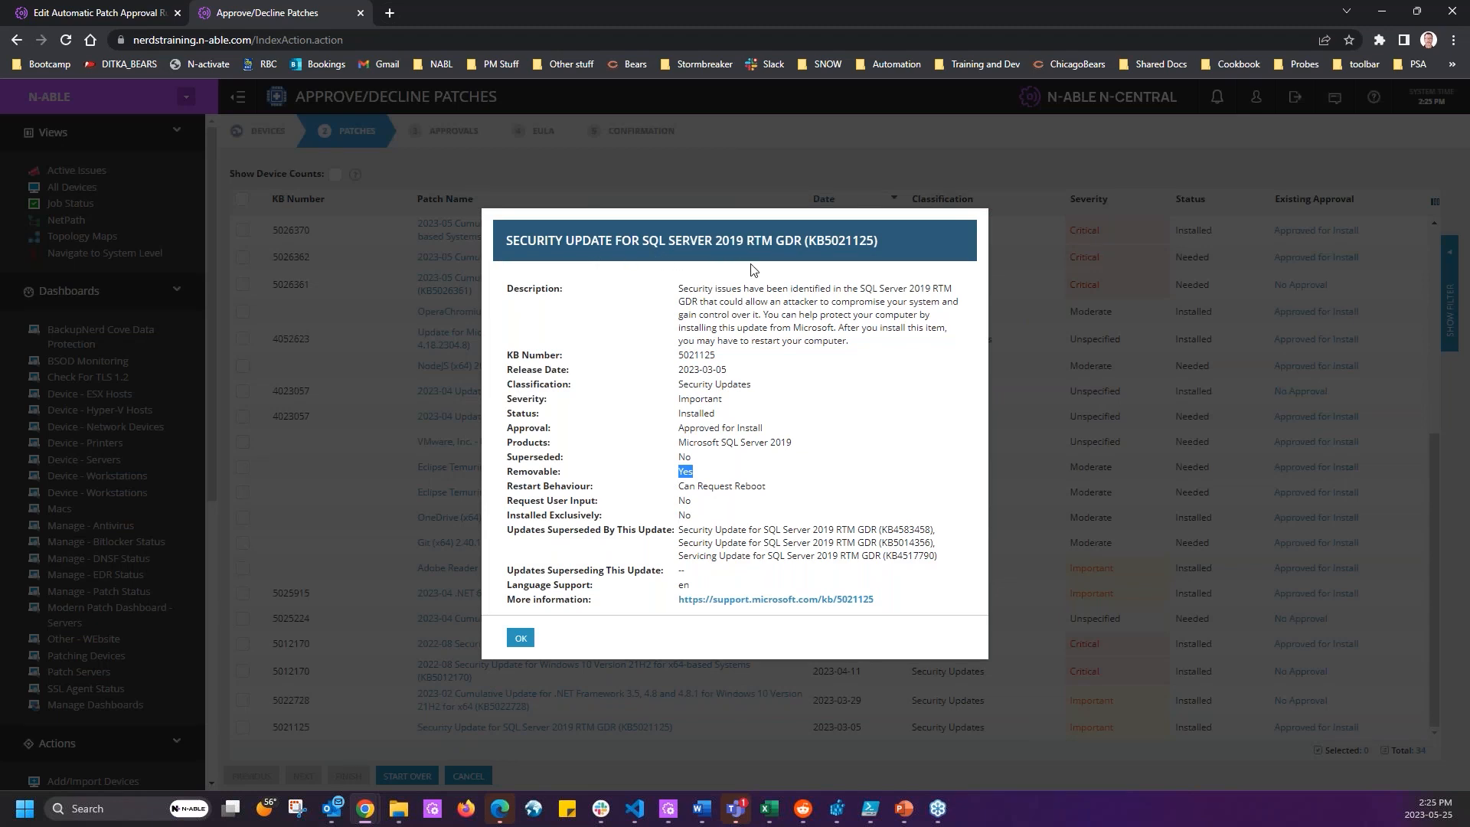
left_click_drag(710, 471, 665, 471)
left_click(521, 638)
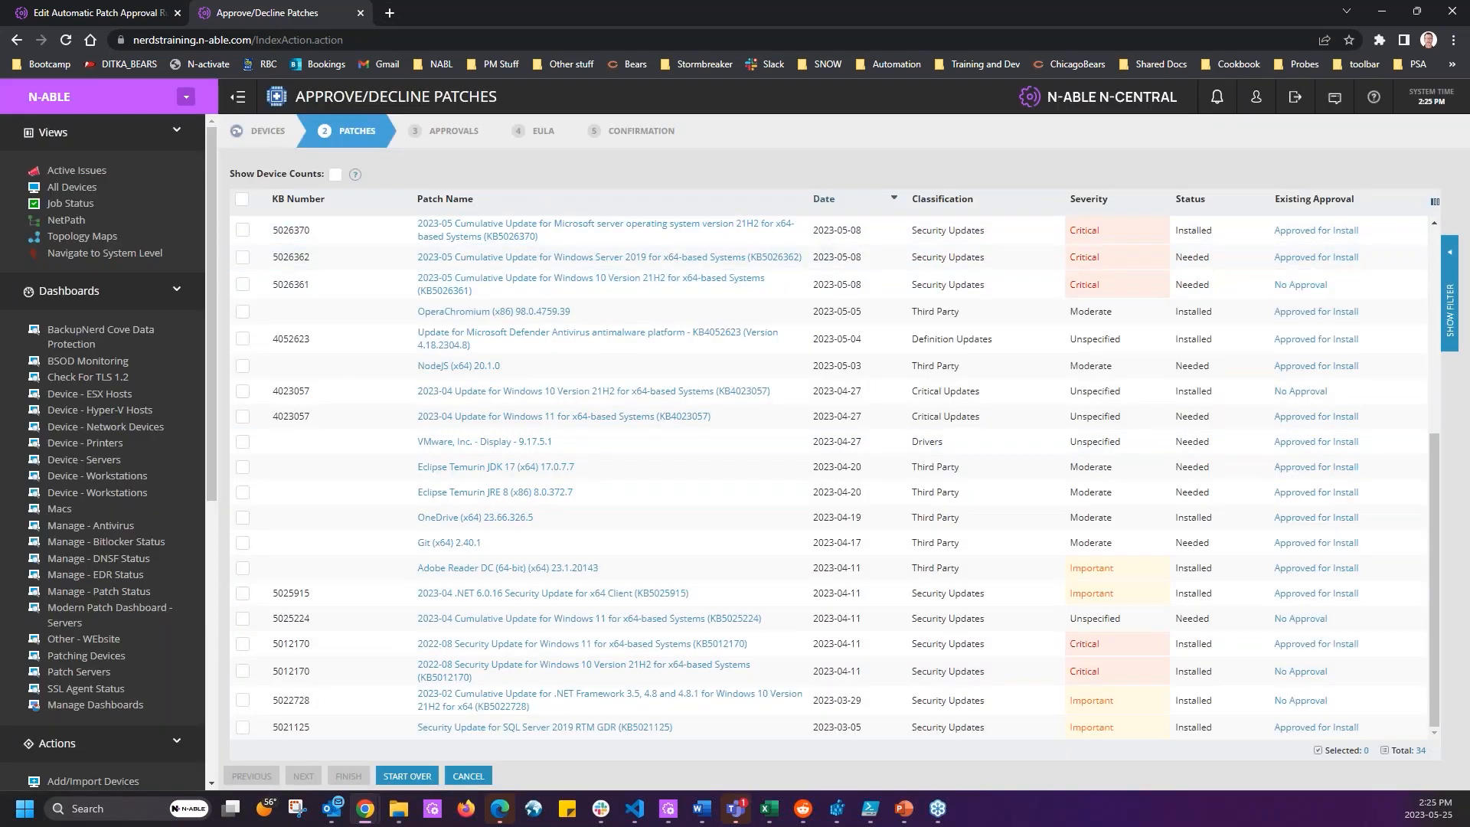
left_click(1293, 312)
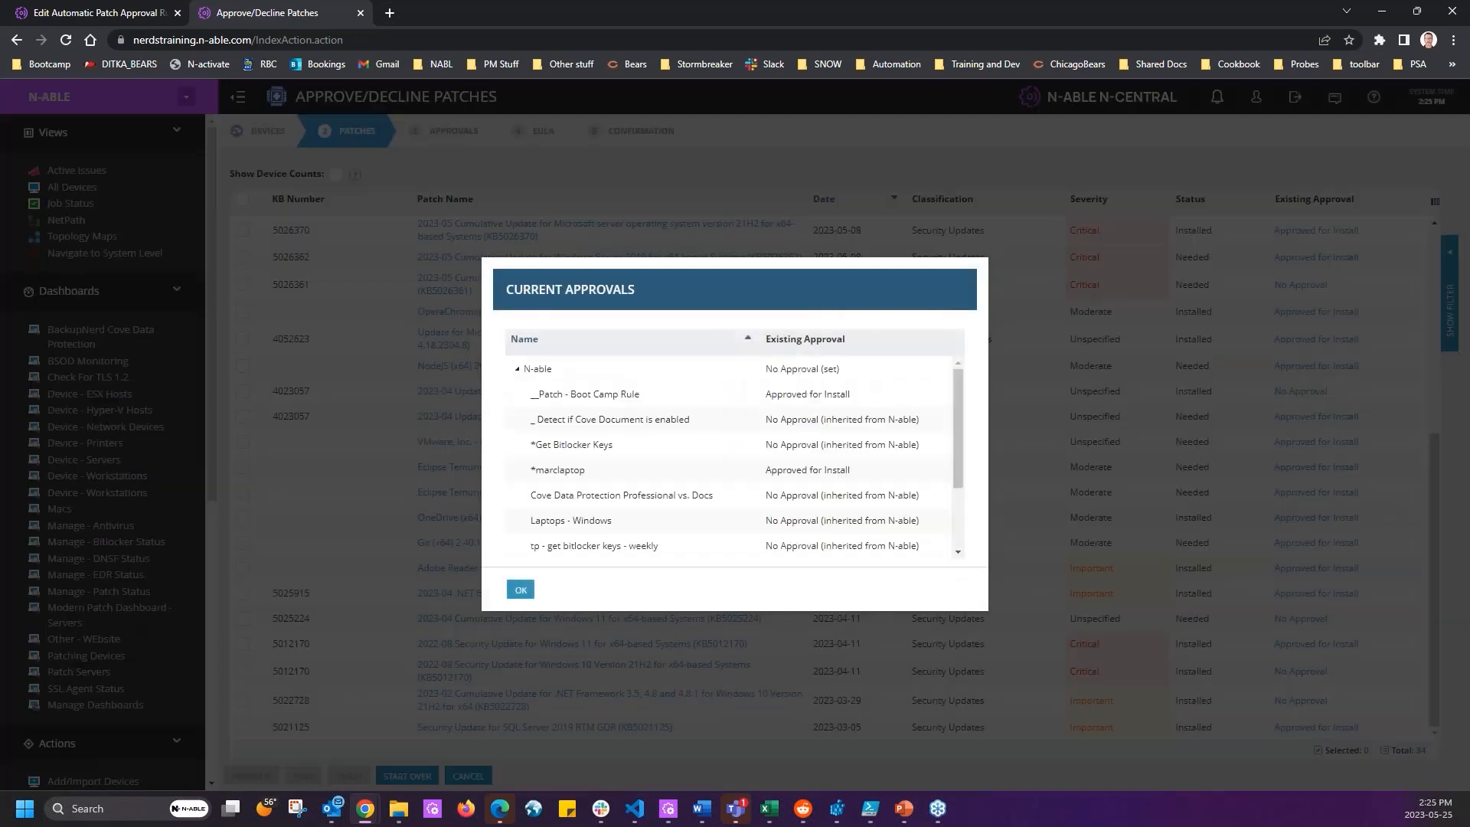
left_click(521, 589)
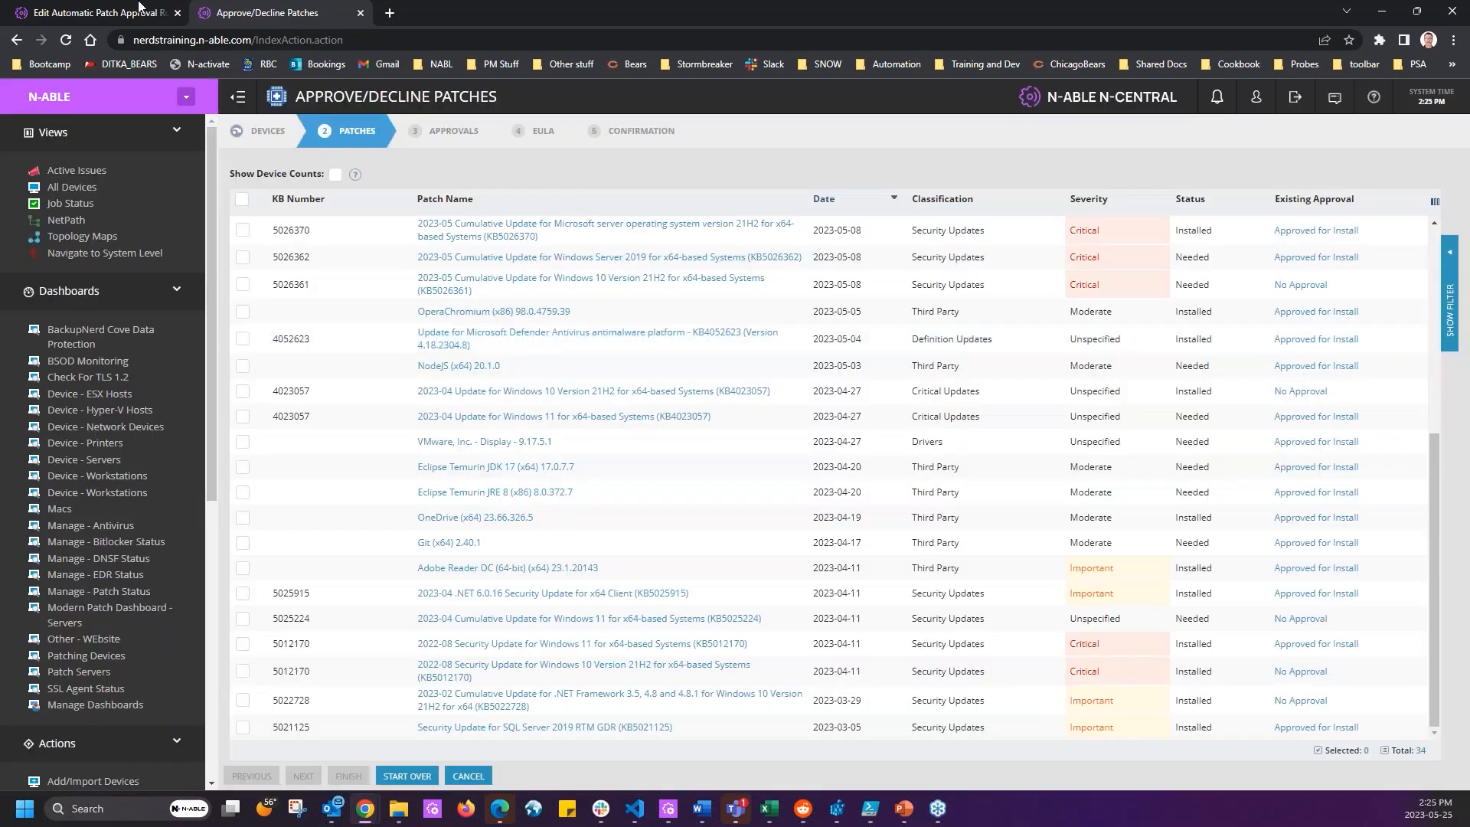
Return to the Surface approval rule, set the new approval of __Patch - Boot Camp Rule to Not Approved, and reopen its approval options.
left_click(139, 6)
left_click(1171, 418)
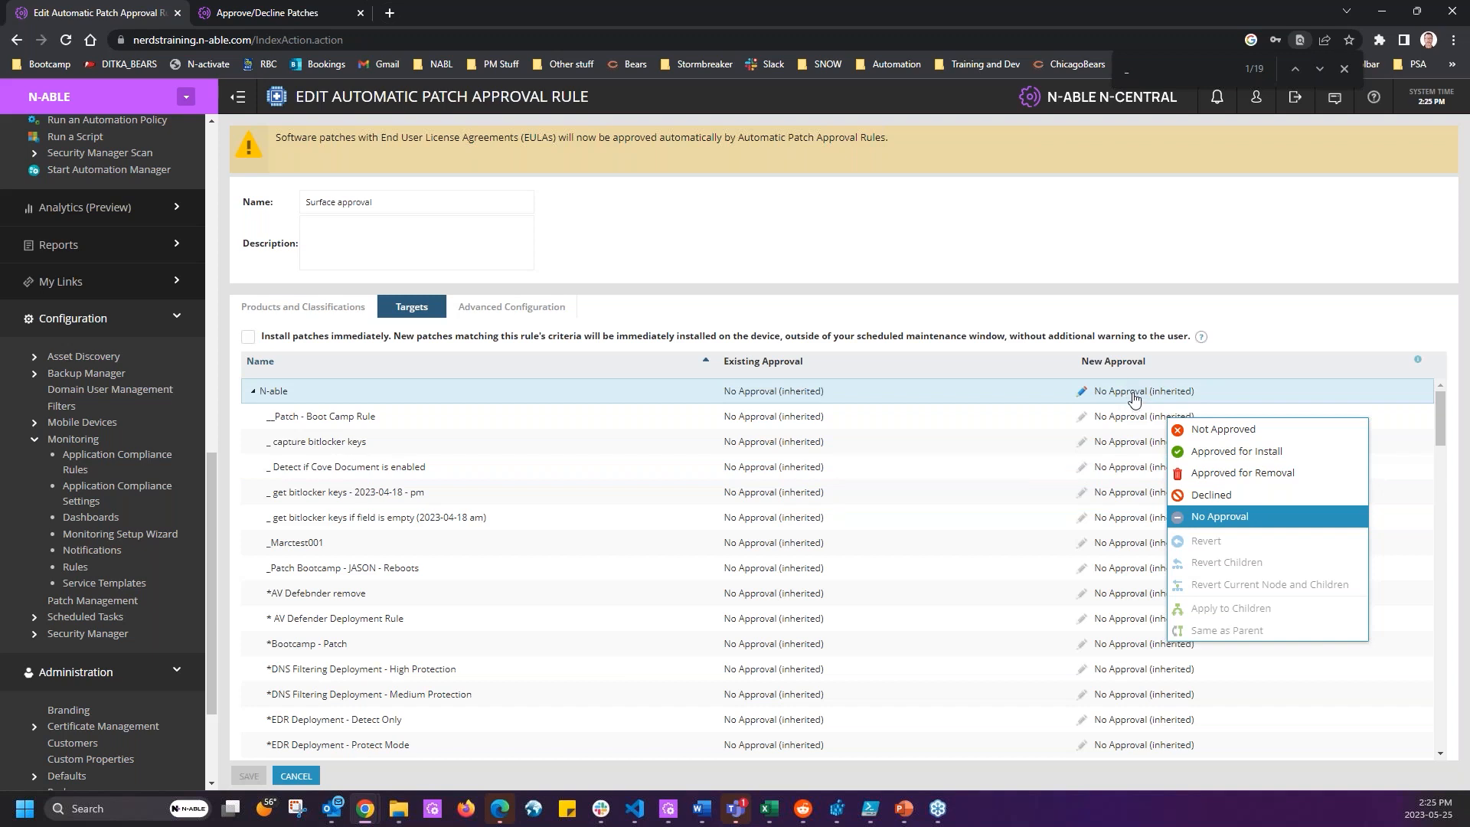
left_click(1232, 433)
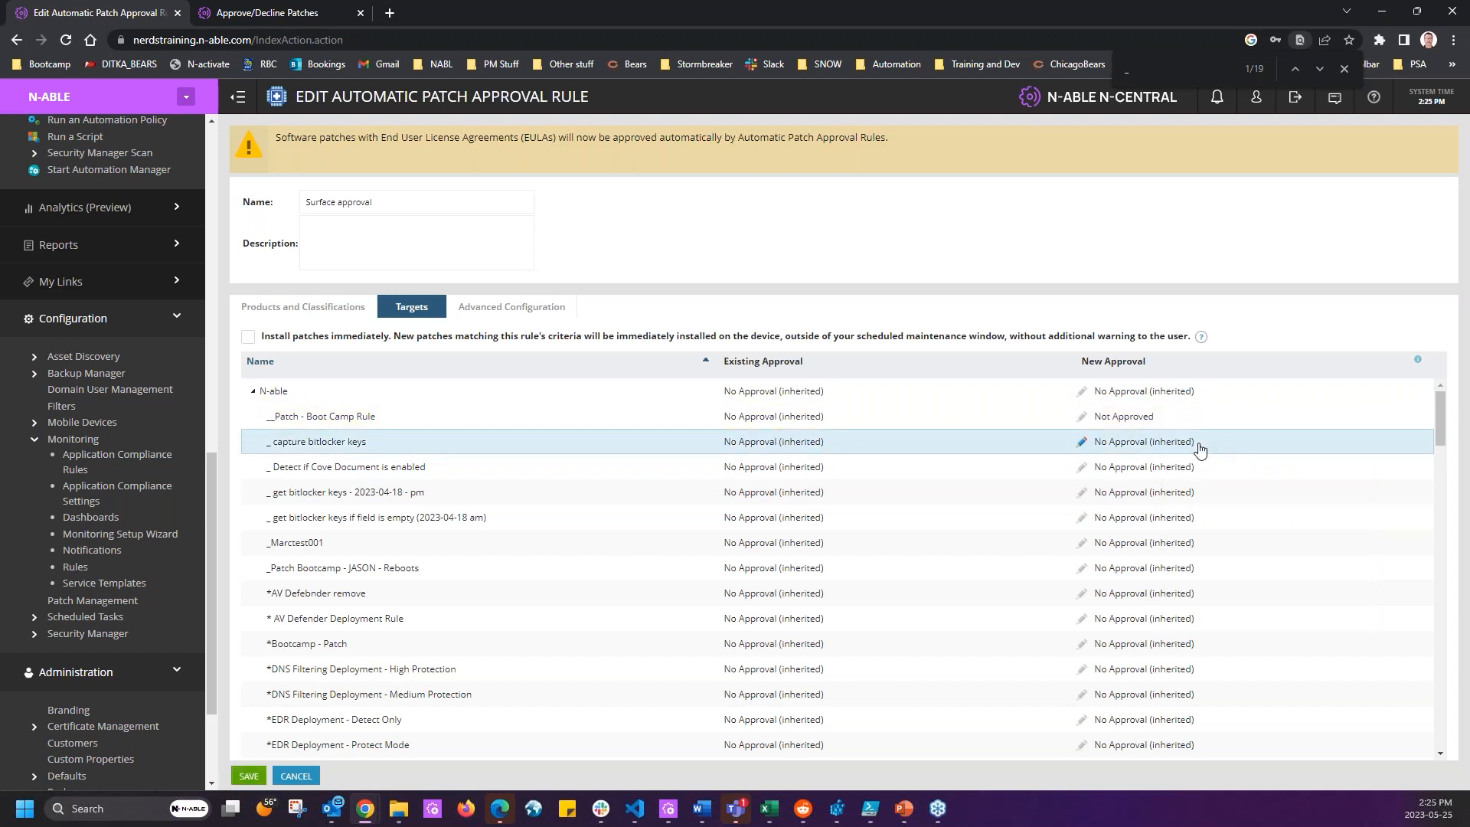
left_click(1137, 421)
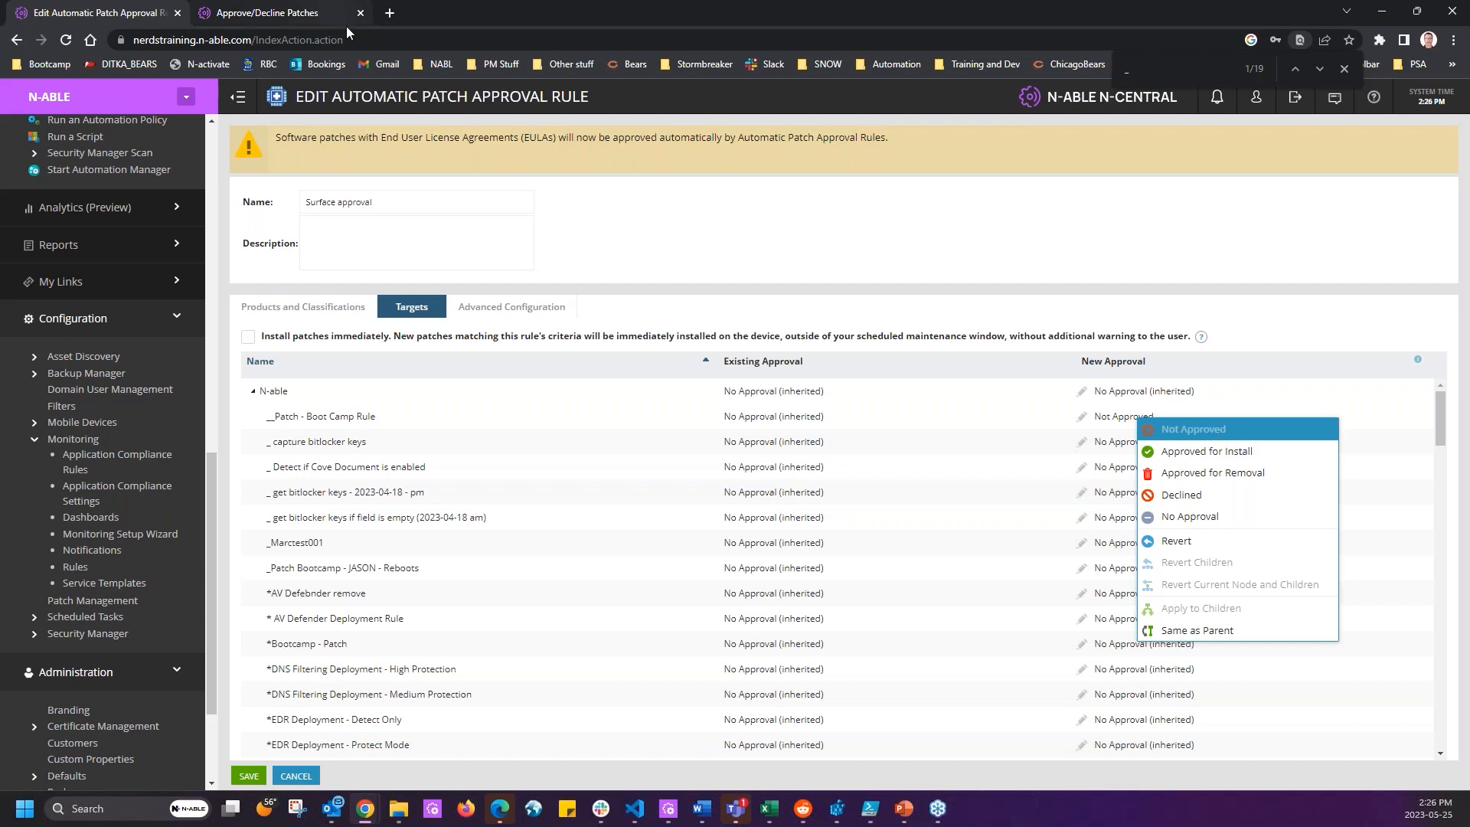
Open the Automation Cookbook at success.n-able.com/cookbooks/ in a new browser tab and highlight its title.
key("ctrl+t")
left_click(383, 39)
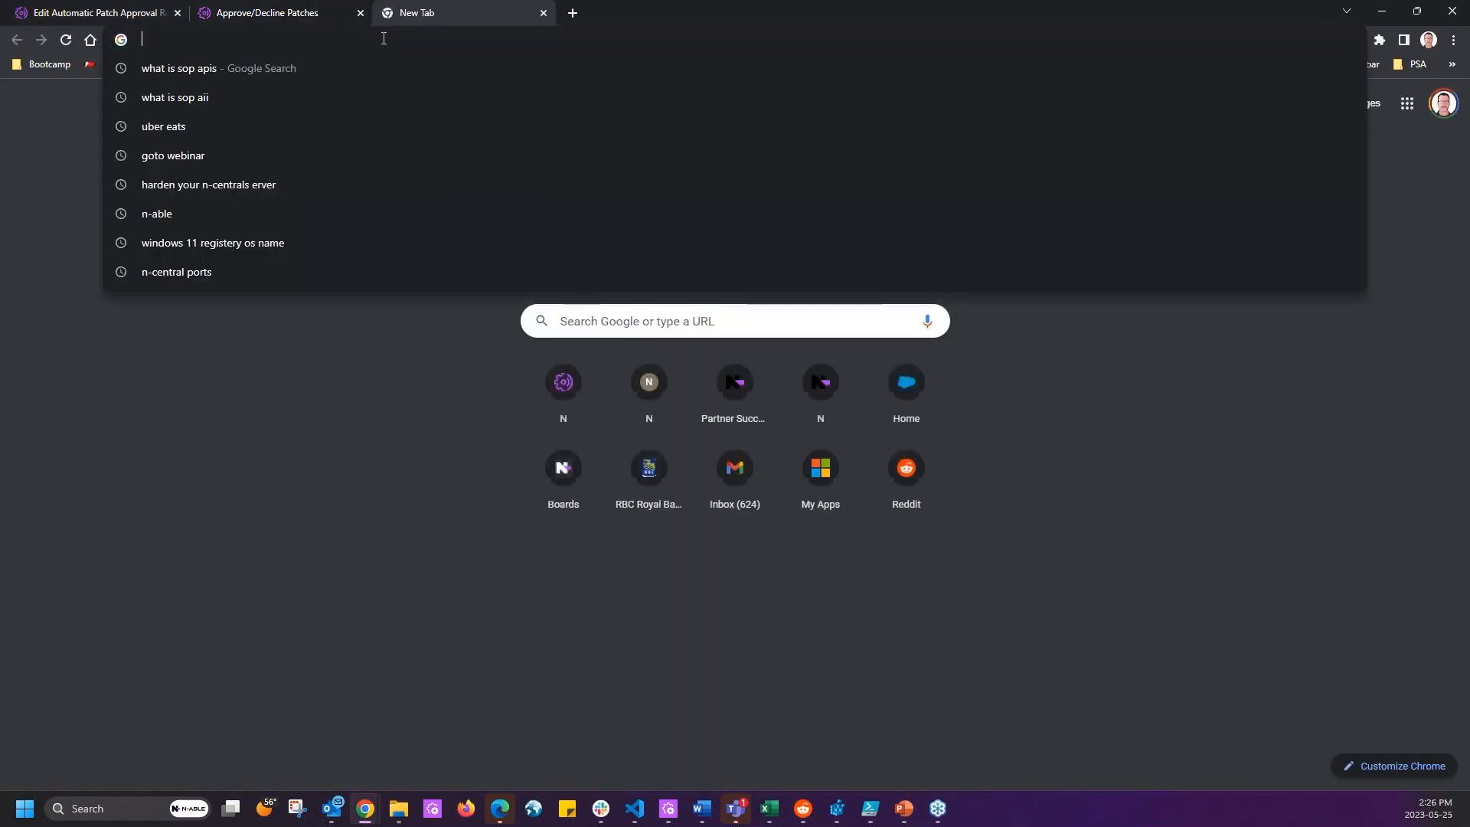
type("success.n-able.com/cookbooks/")
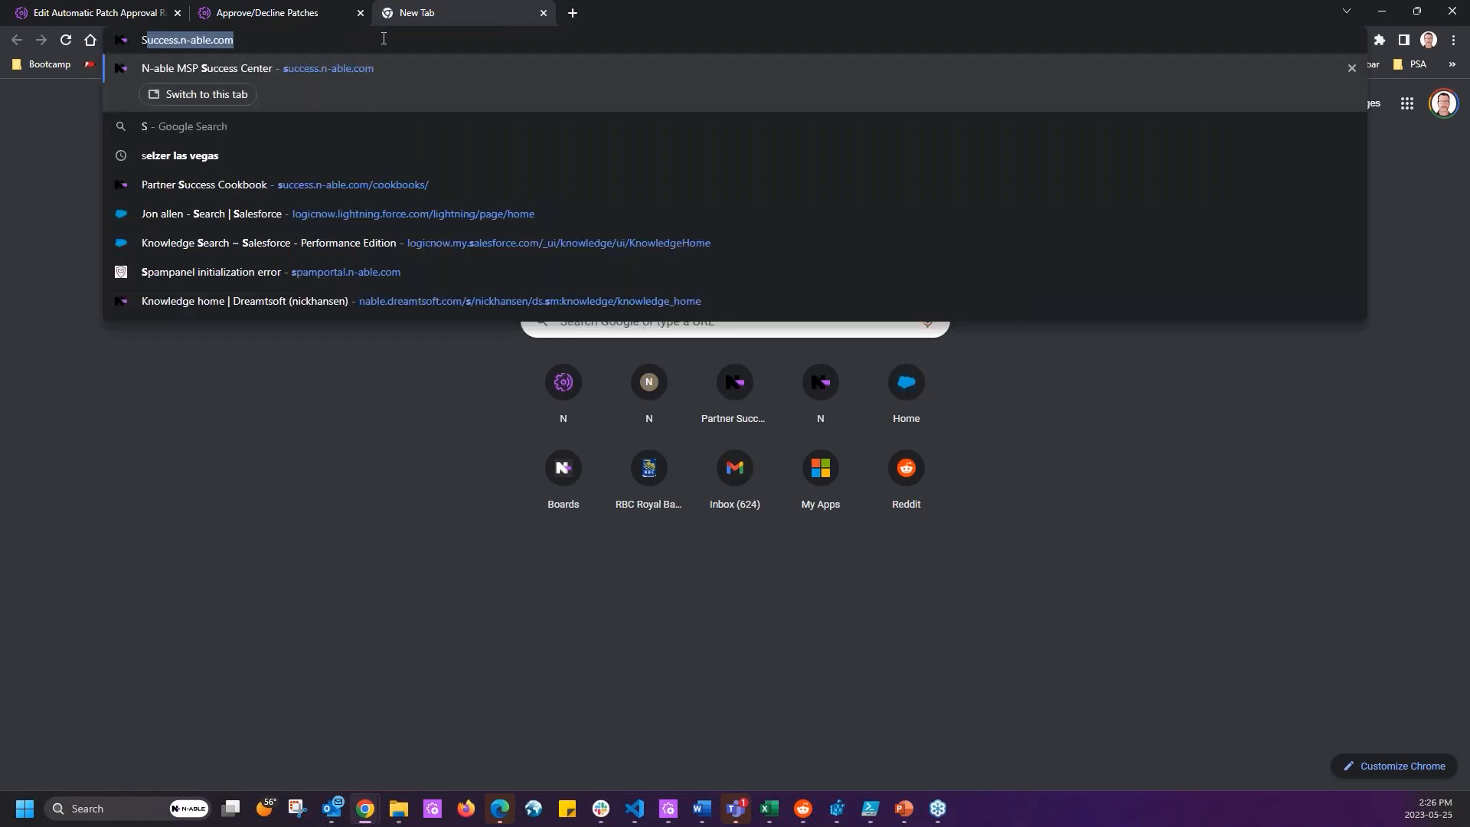
key("Return")
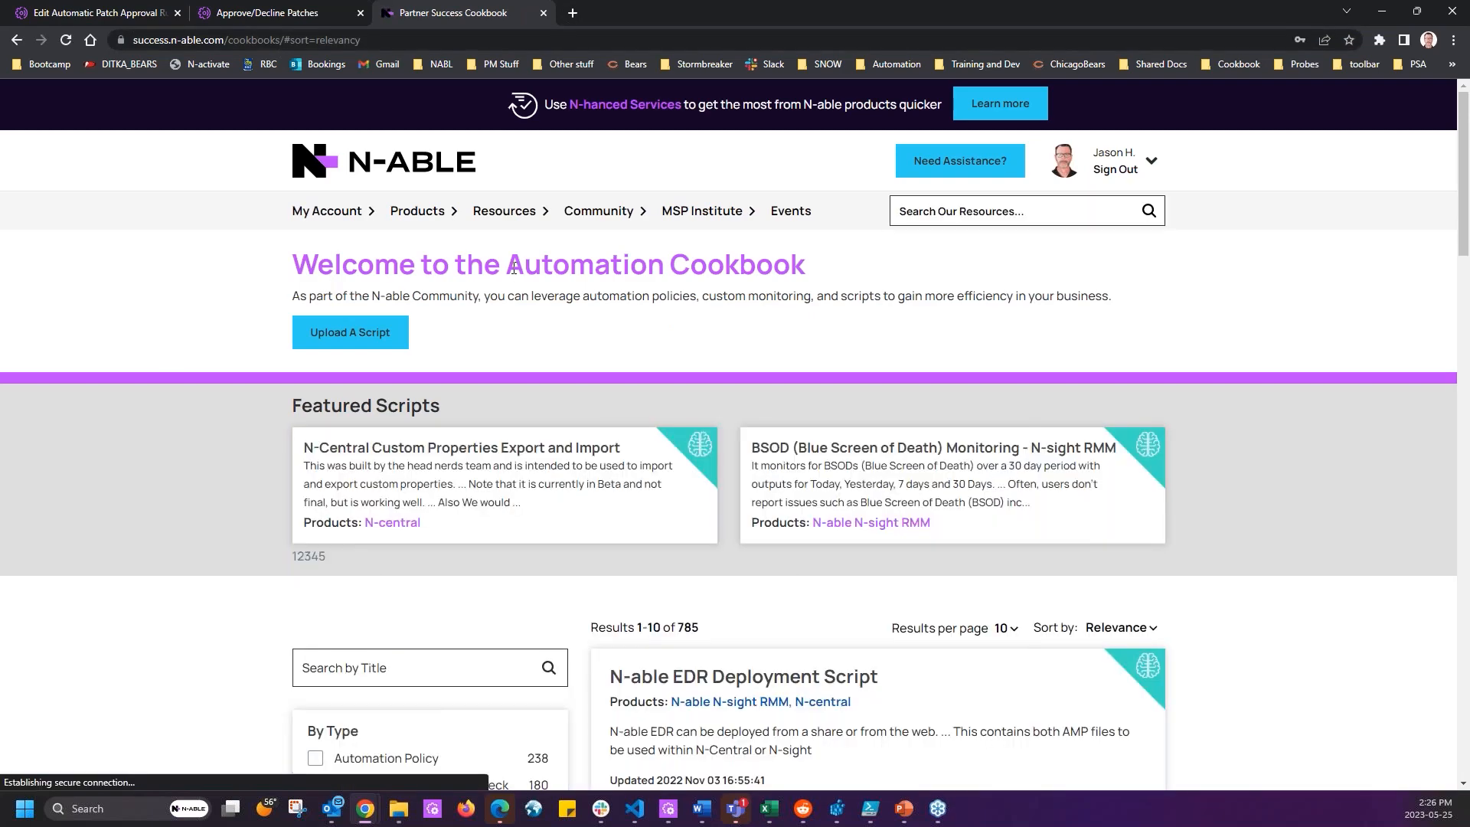
left_click_drag(507, 264, 804, 265)
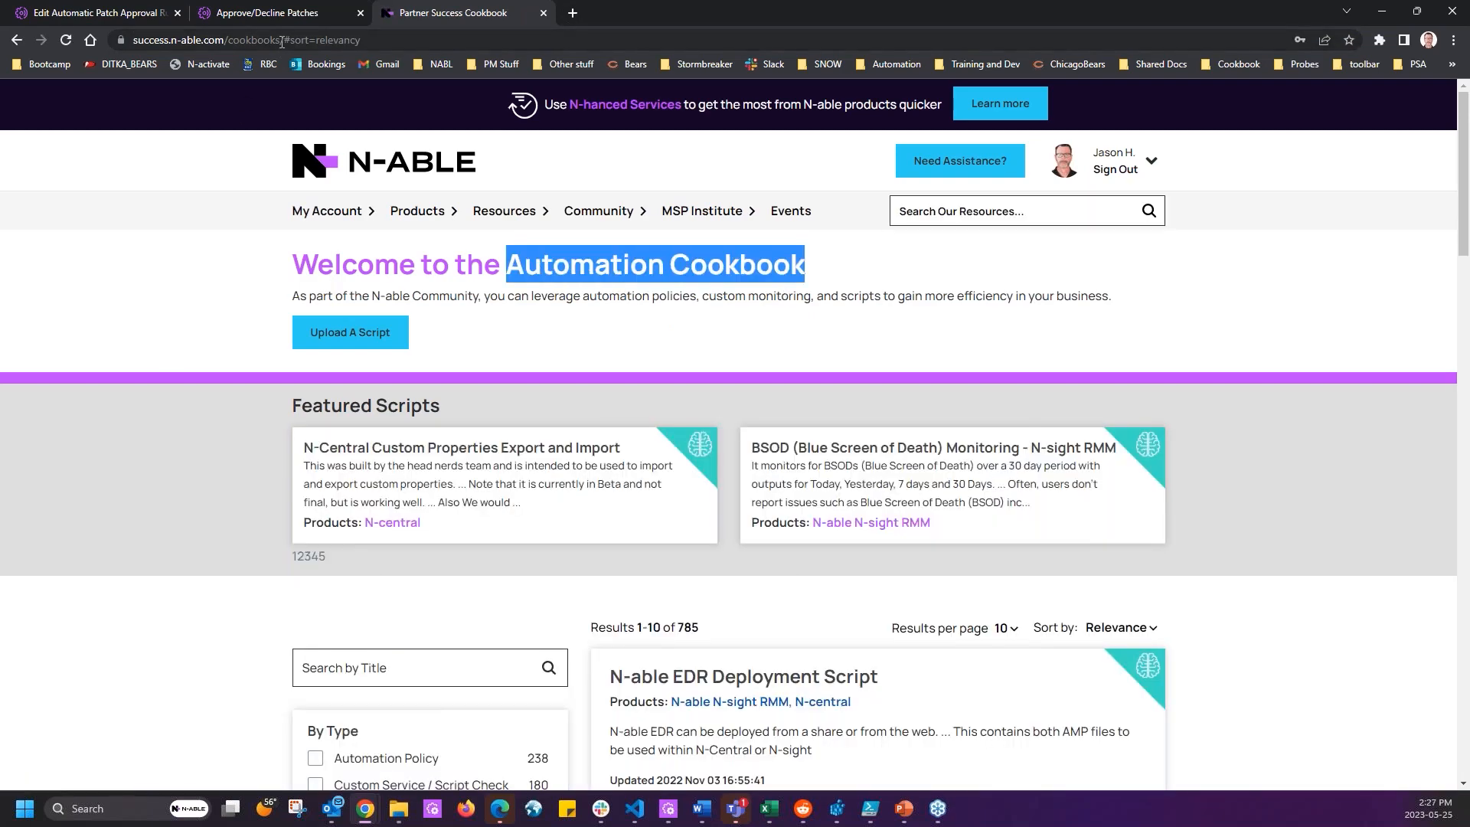
Search the Automation Cookbook scripts by title for PME.
scroll(1212, 377, "down", 4)
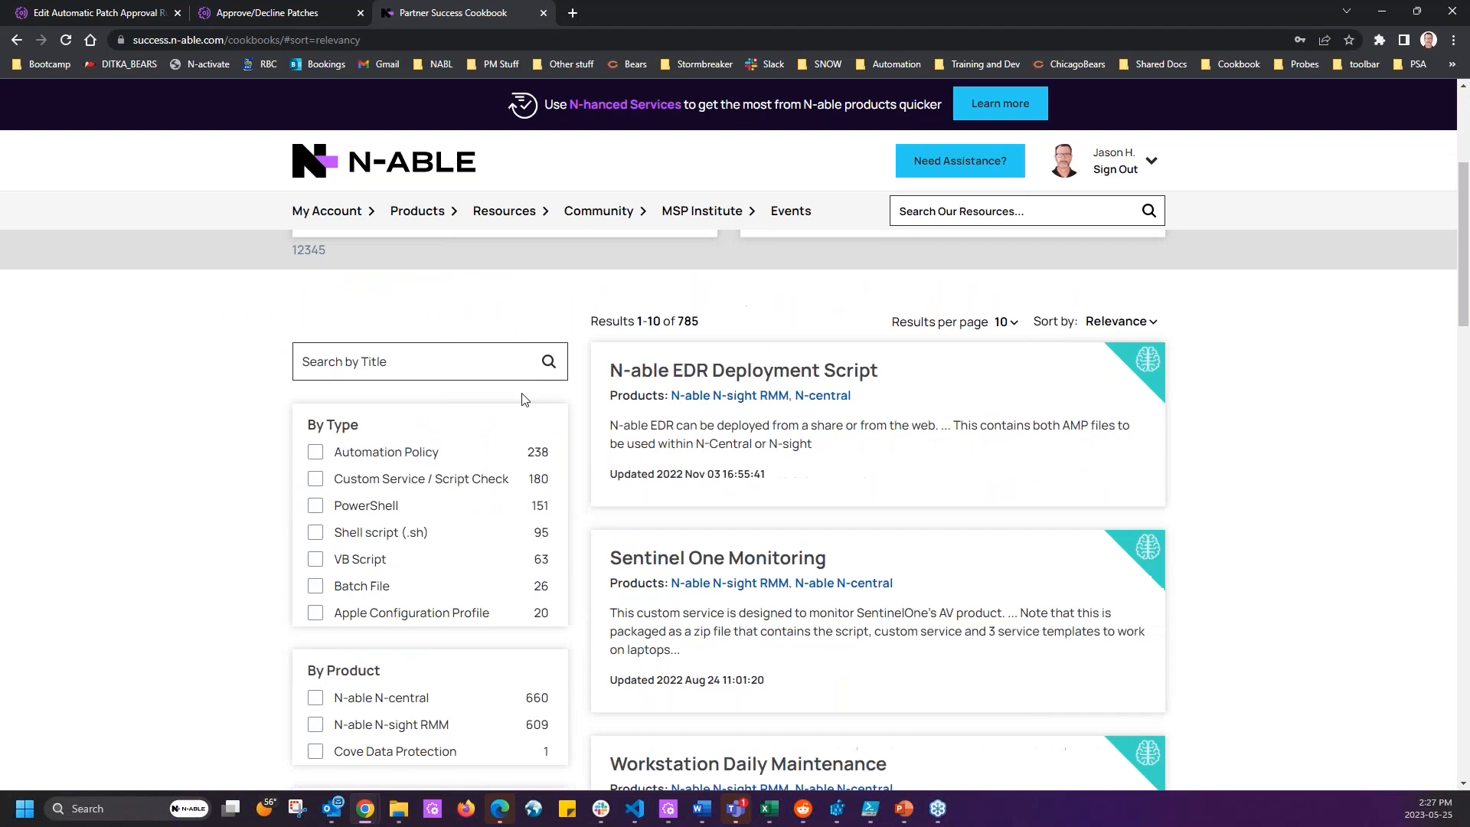
left_click(368, 361)
type("PME")
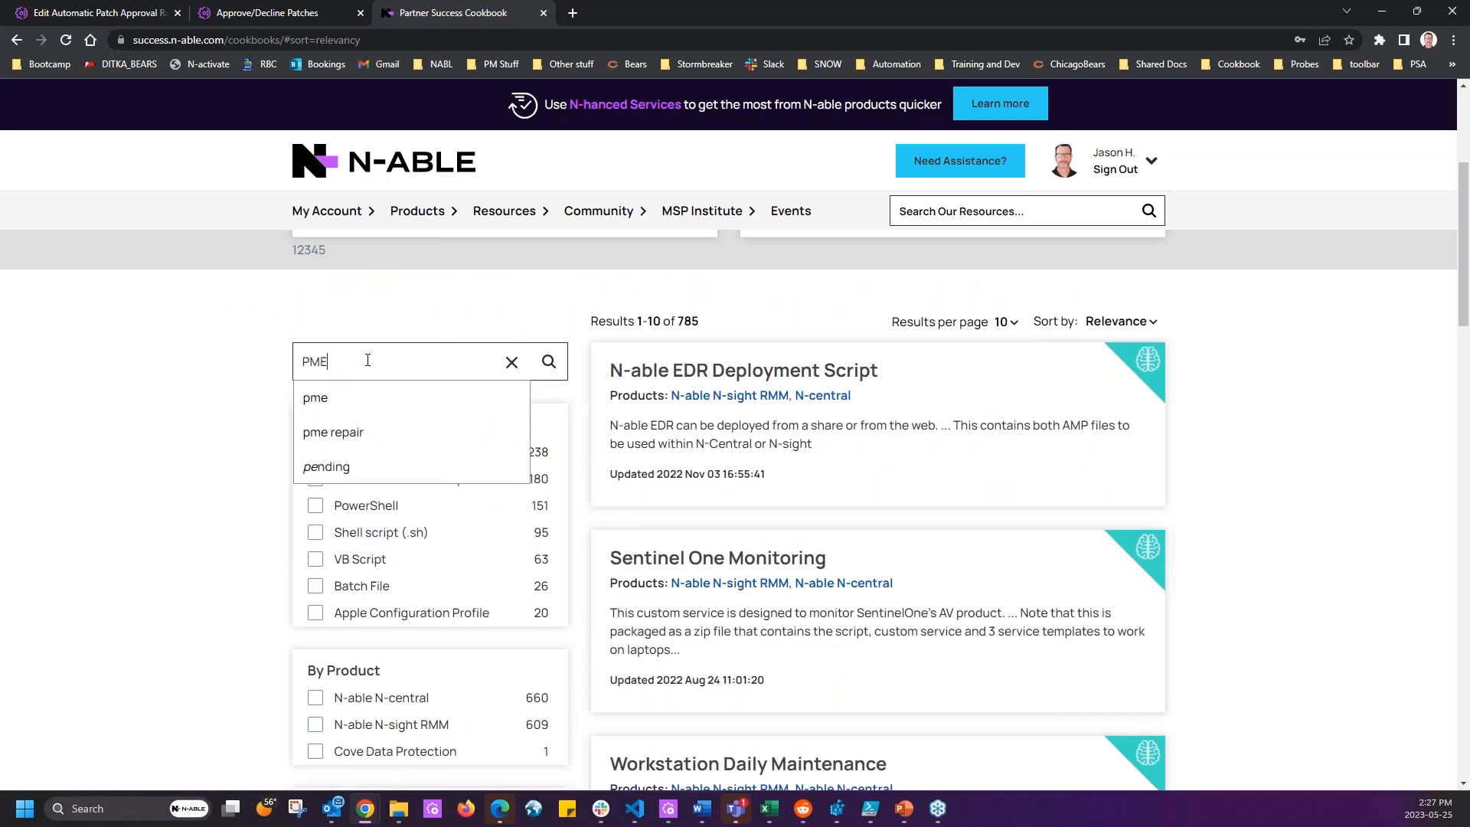
key("Return")
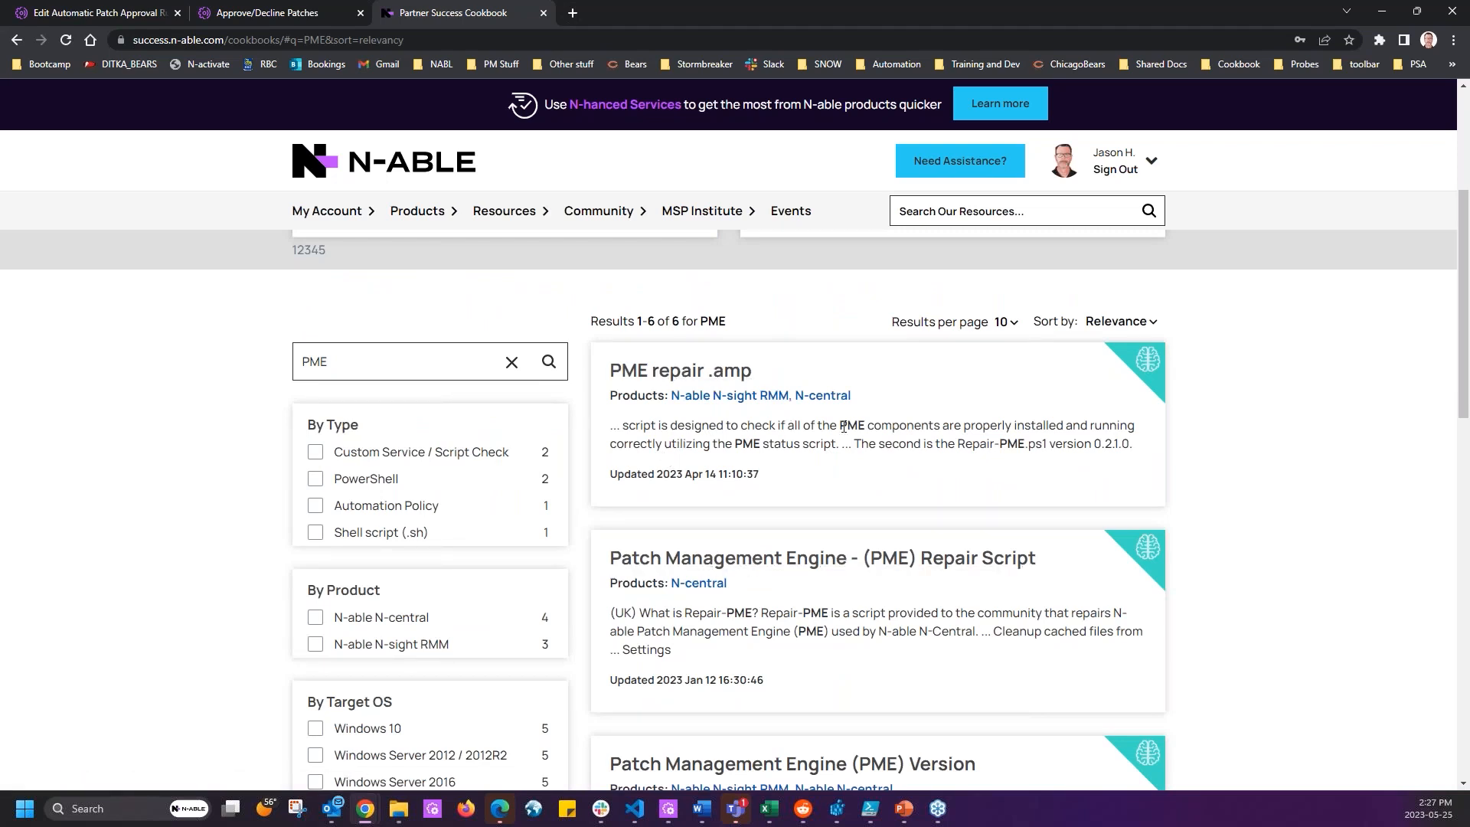
Try to open the PME repair .amp article and return to the PME search results.
left_click(710, 378)
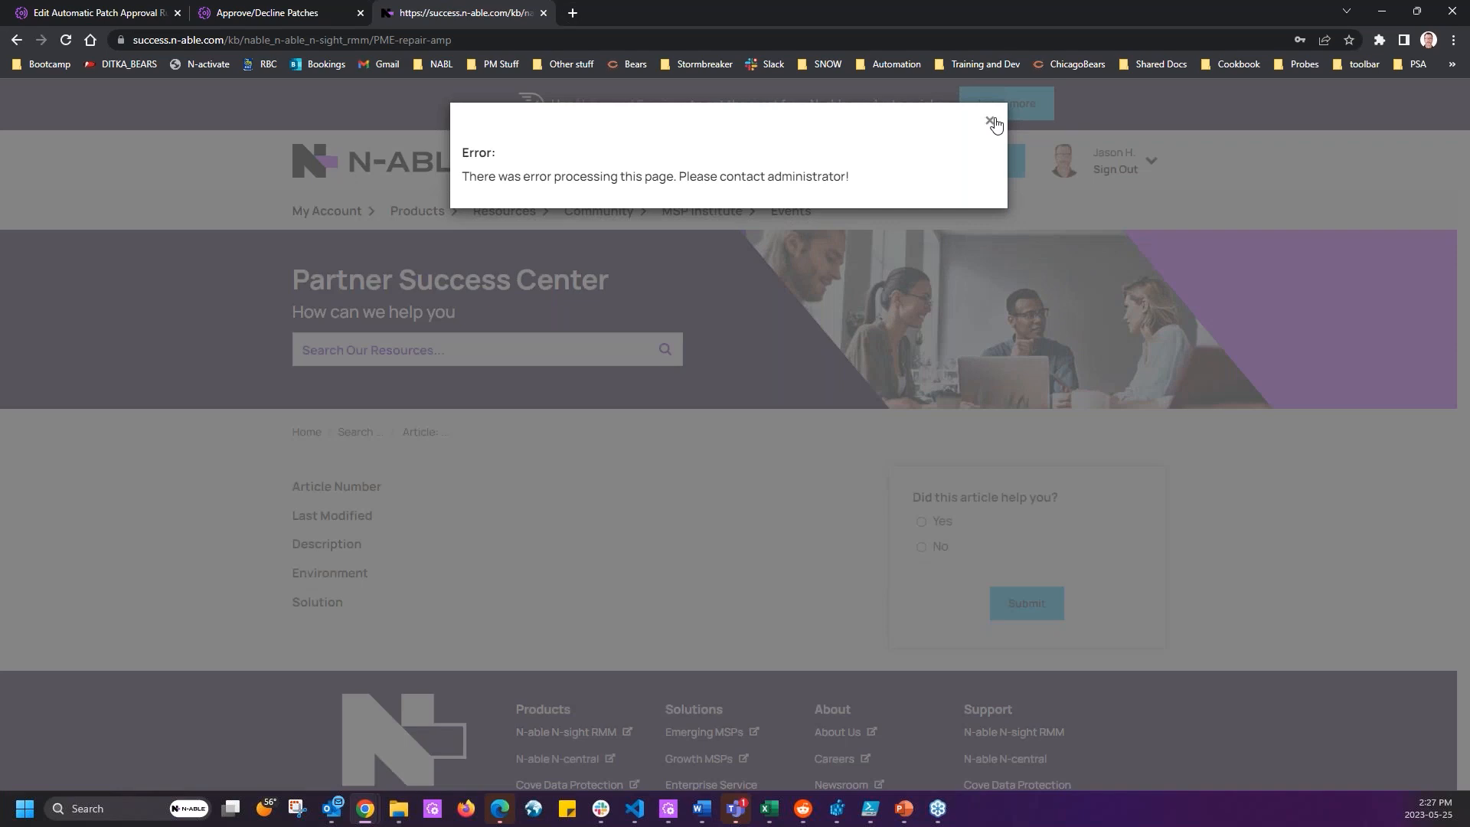
left_click(989, 120)
right_click(22, 421)
left_click(86, 434)
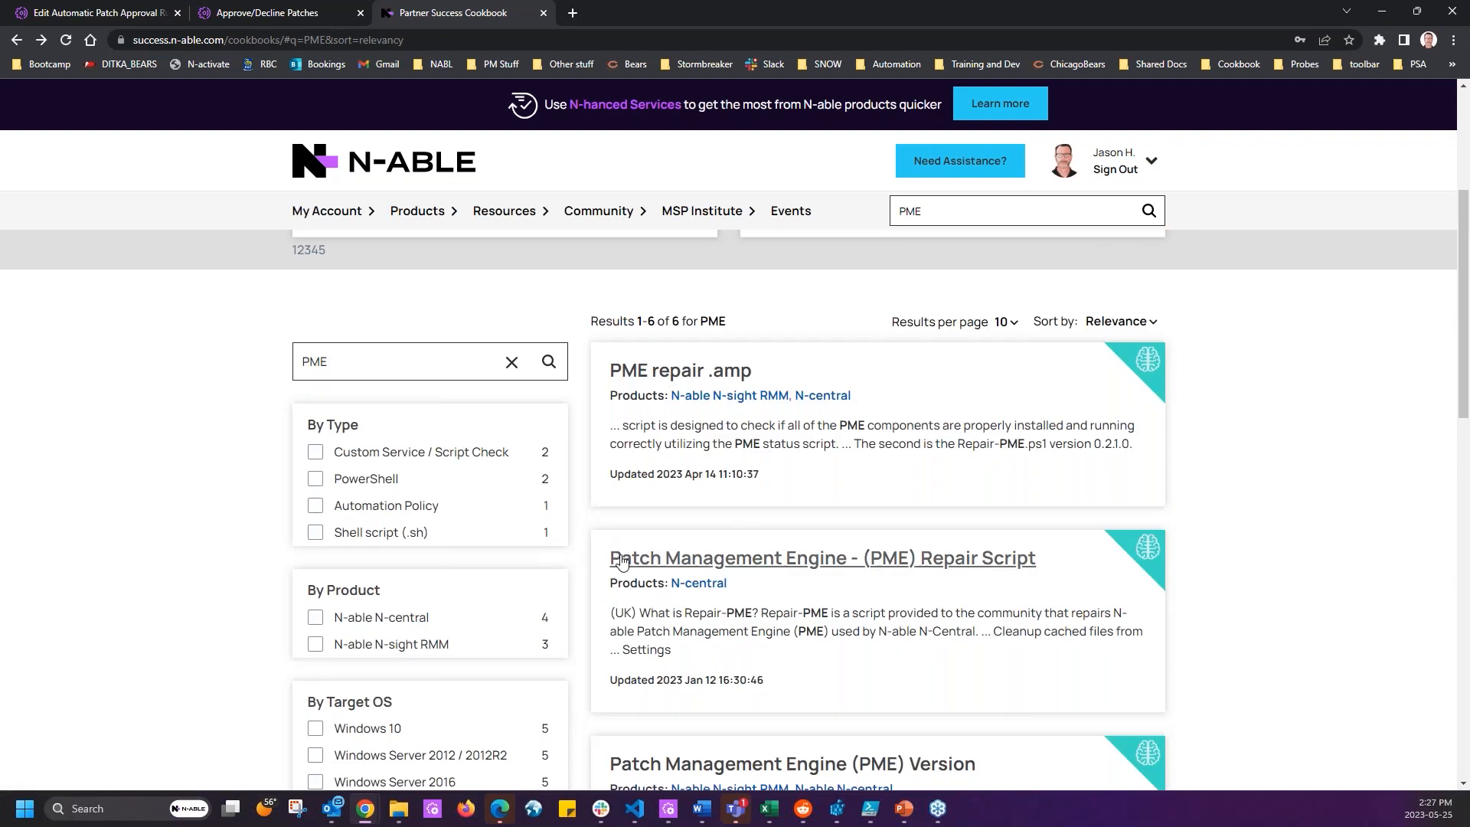
Open the Patch Management Engine - (PME) Repair Script article and examine its description, settings, usage notes and download links.
left_click_drag(611, 559, 1030, 564)
left_click(813, 568)
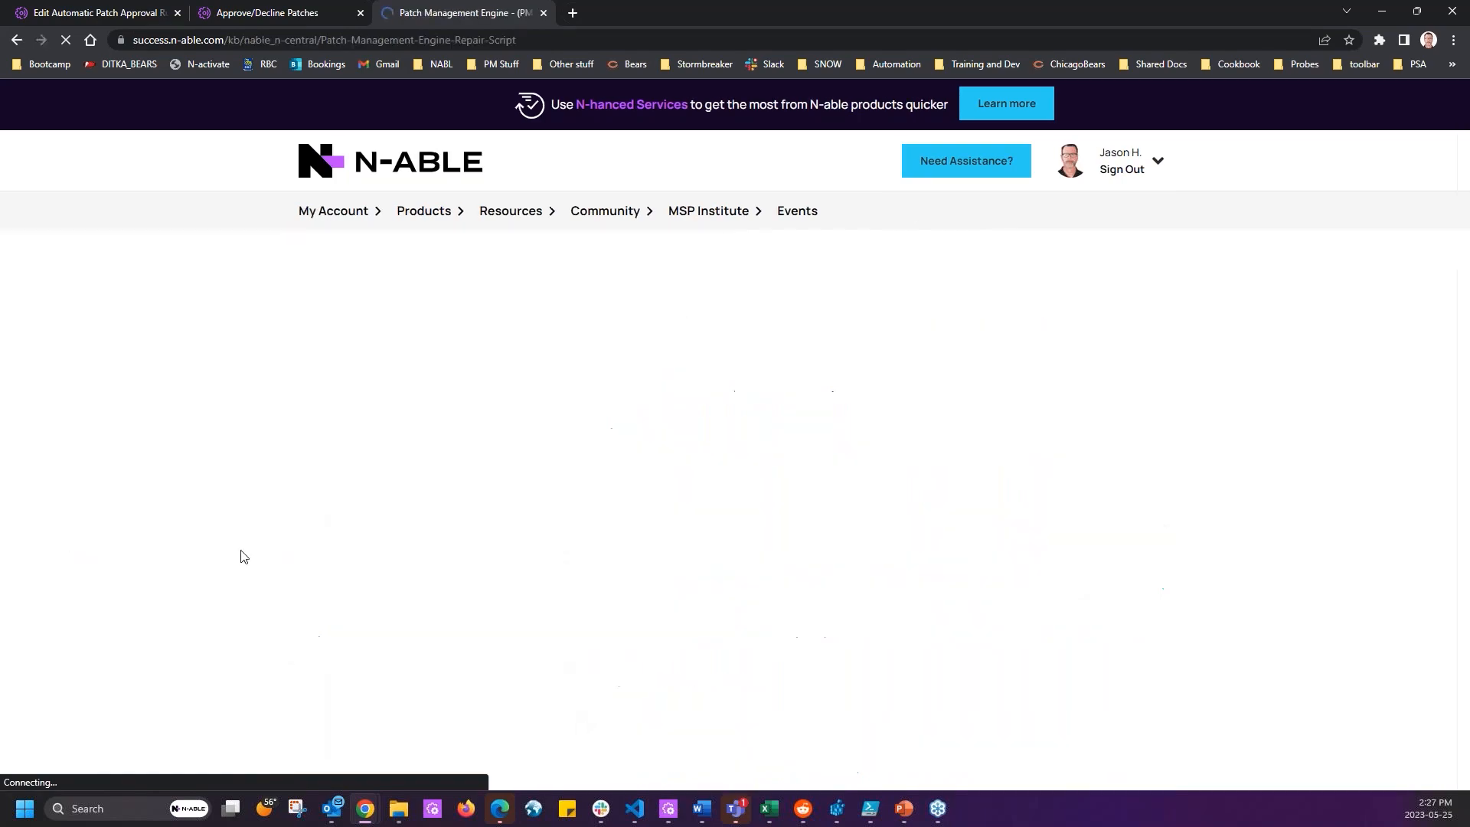
scroll(268, 492, "down", 8)
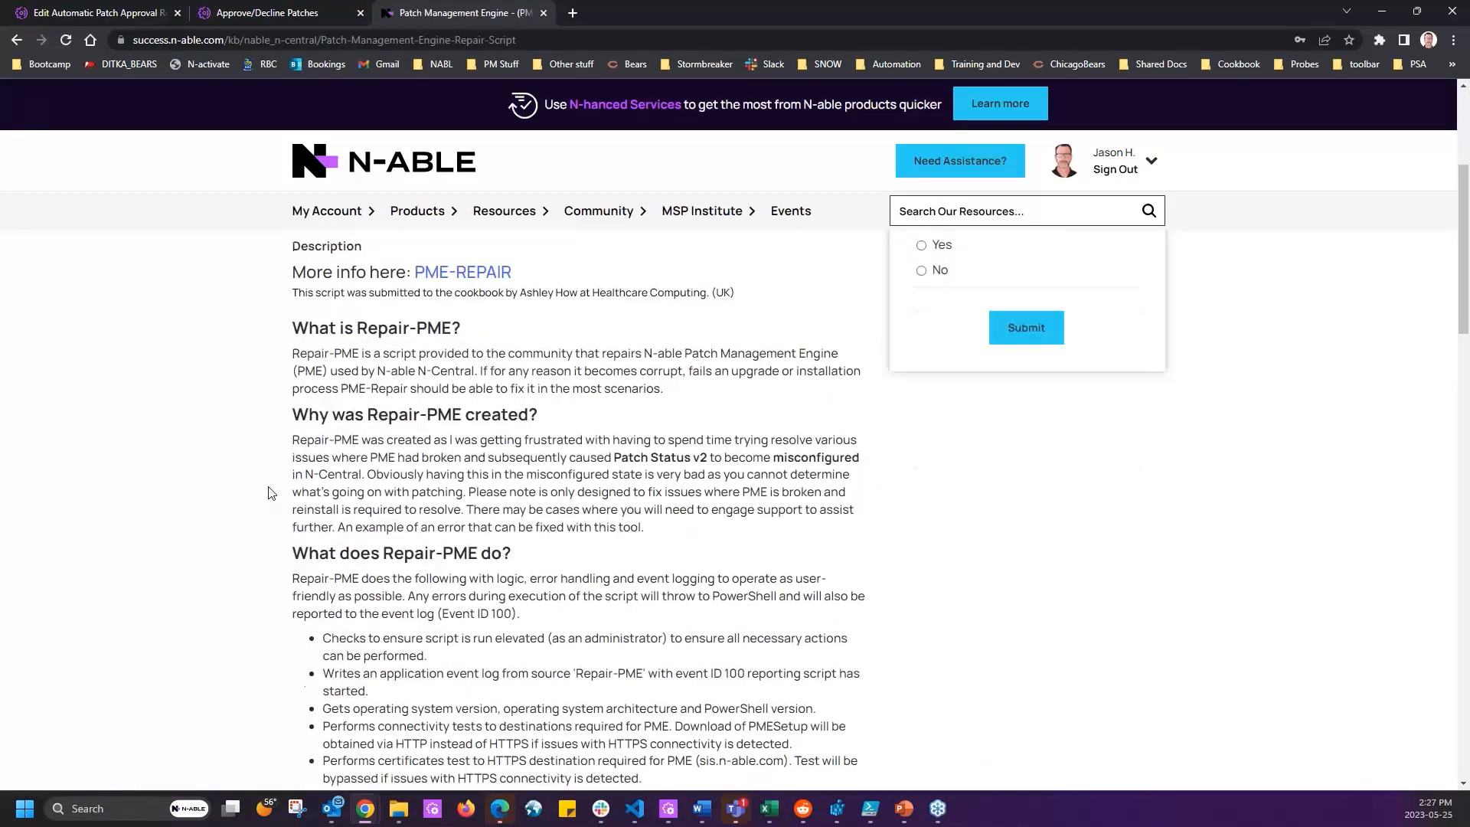
scroll(238, 421, "down", 8)
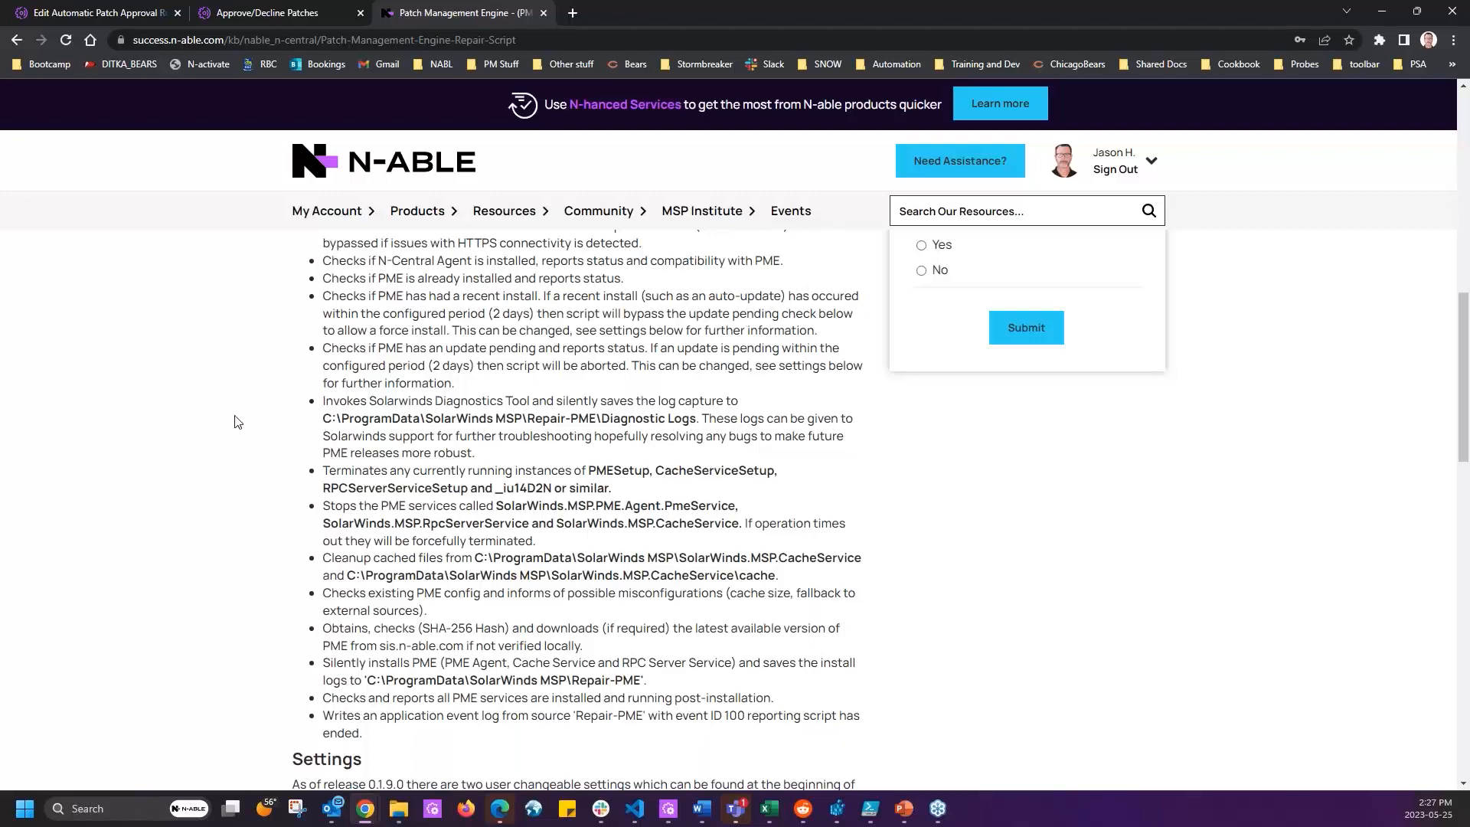
scroll(541, 613, "down", 2)
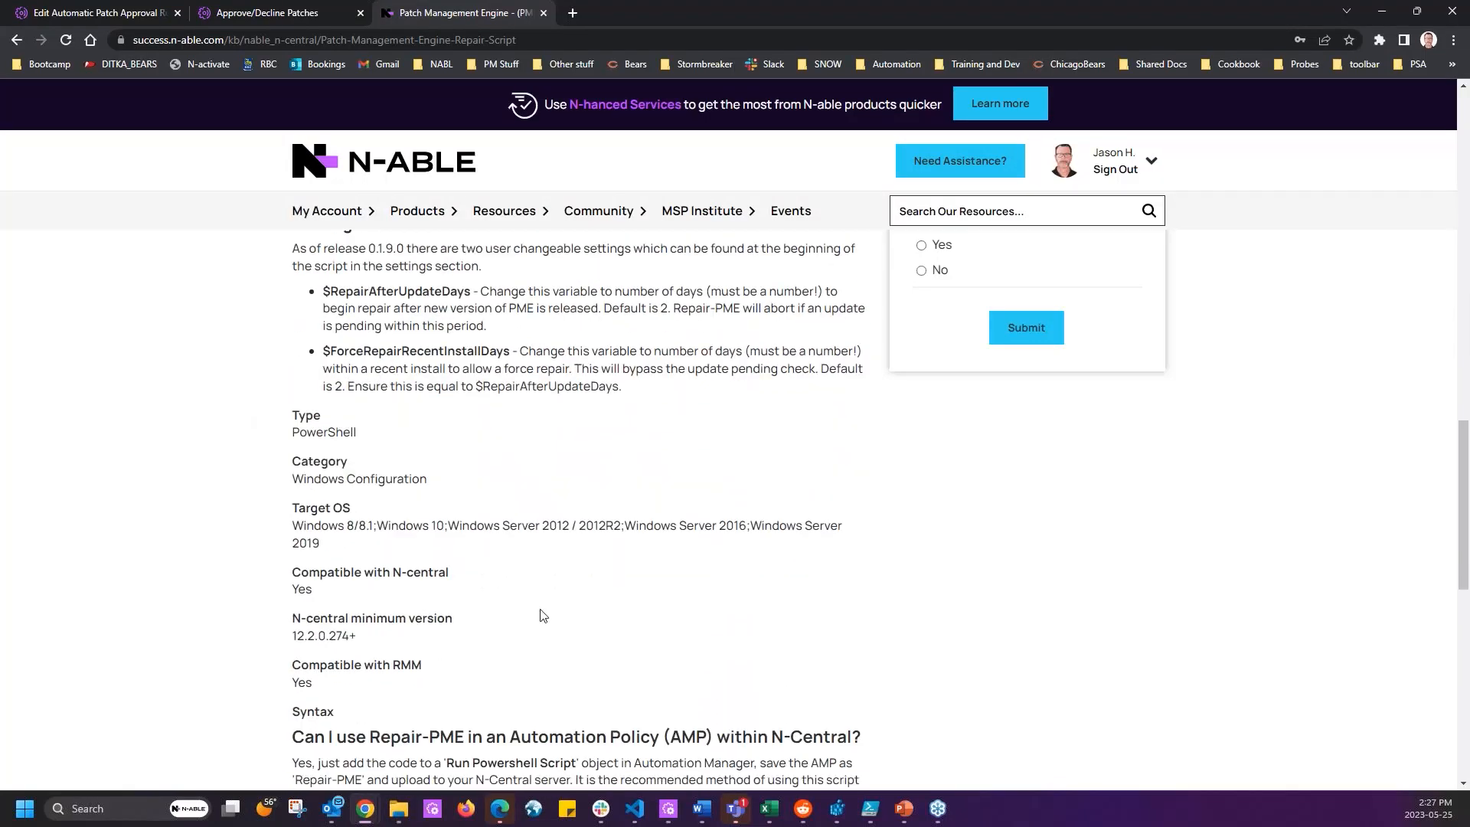
scroll(824, 528, "down", 3)
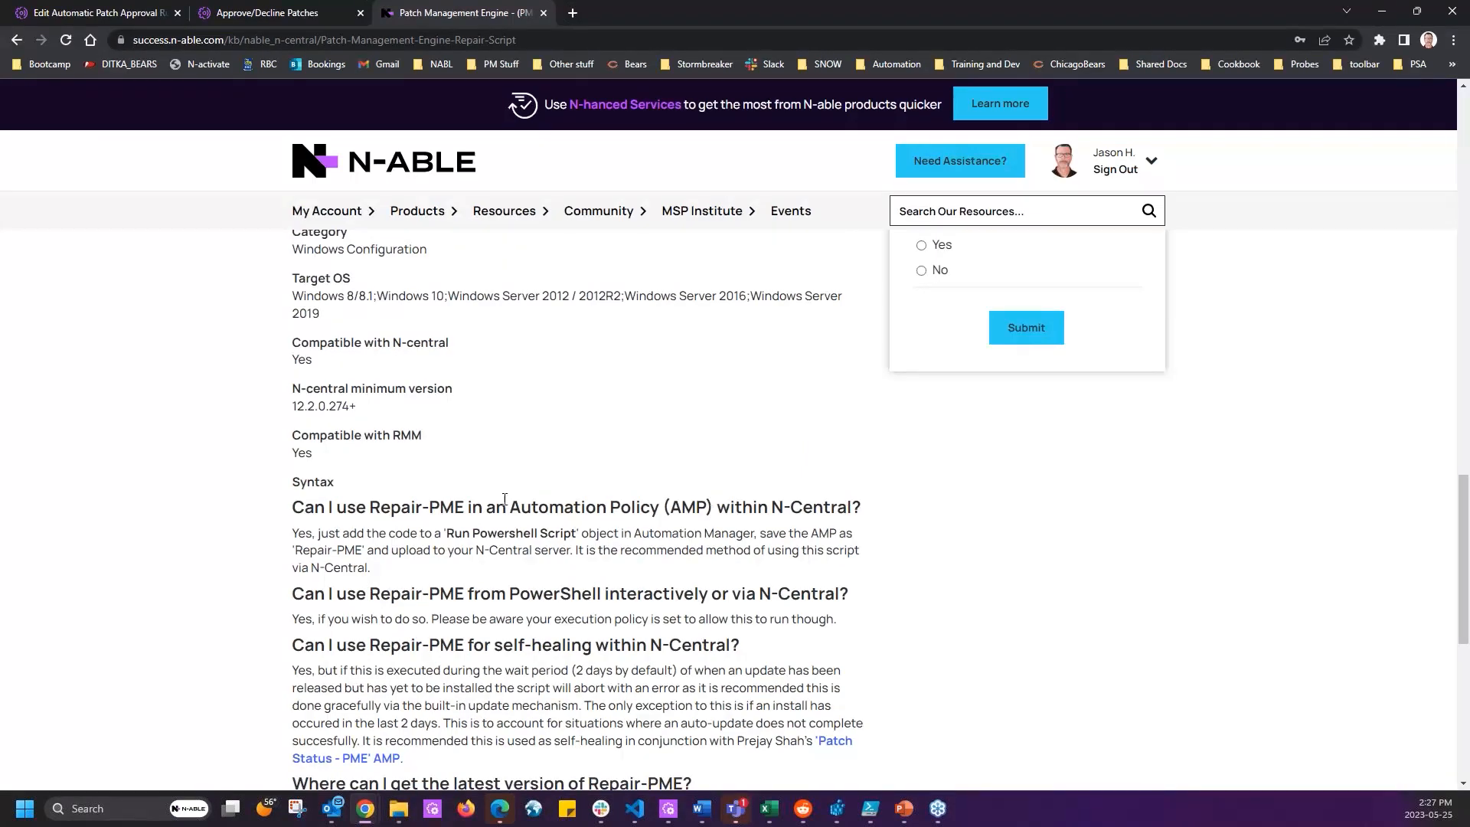
scroll(45, 578, "down", 6)
scroll(746, 779, "up", 3)
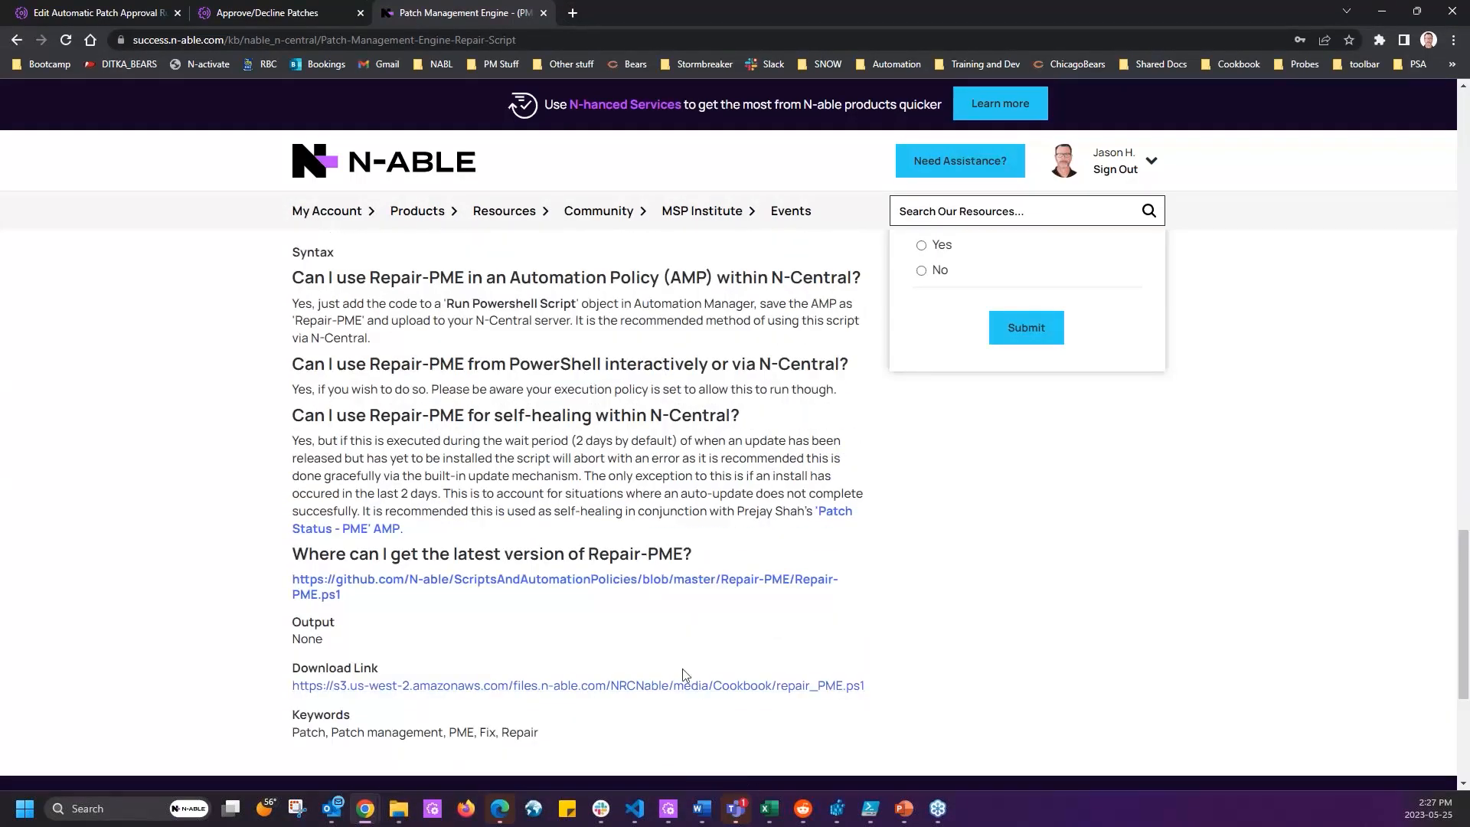
scroll(484, 595, "up", 2)
scroll(484, 595, "down", 2)
Open the latest Repair-PME.ps1 script on GitHub and examine its version history, settings and code.
left_click(640, 584)
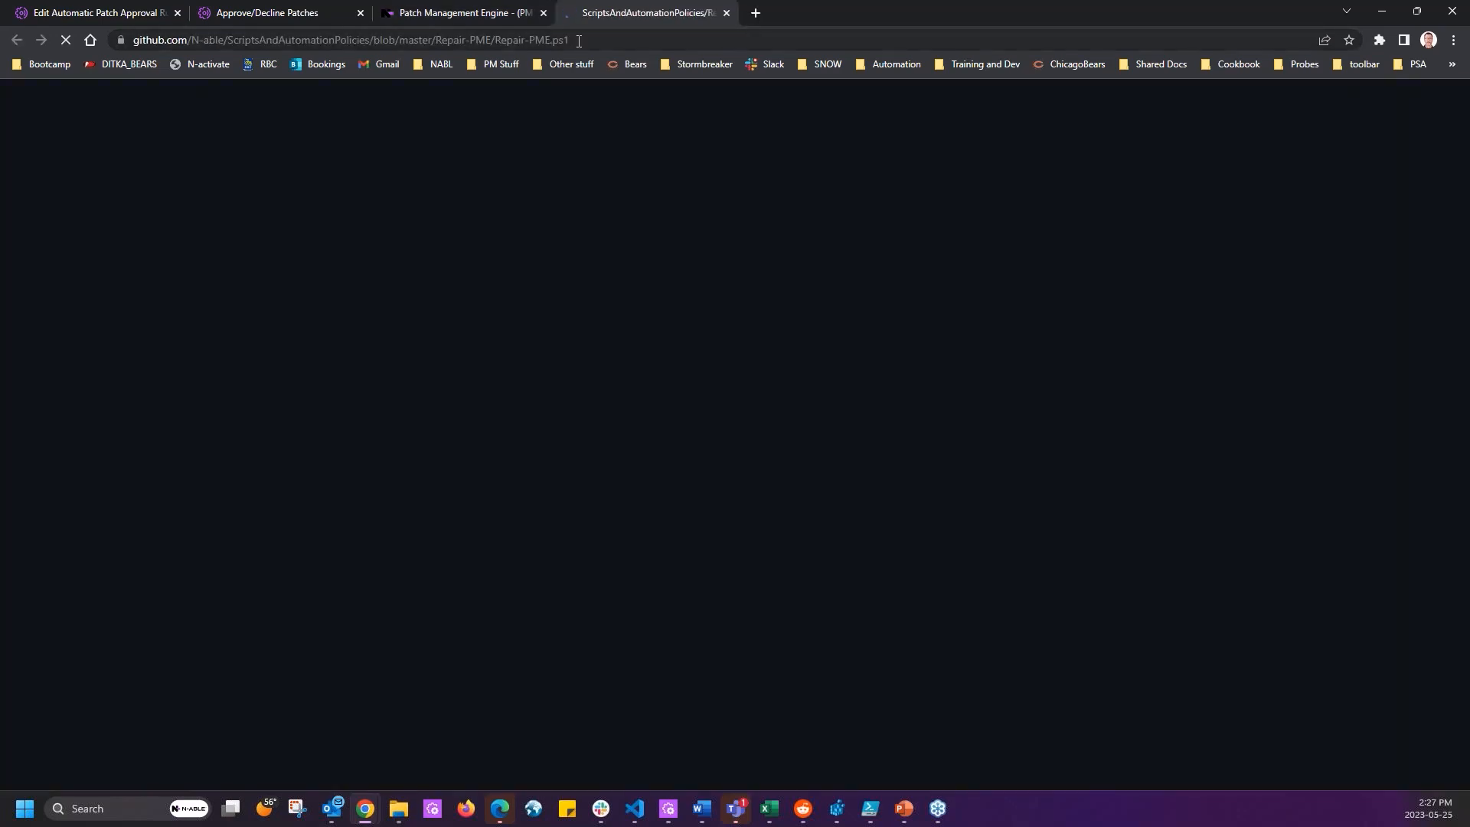
scroll(345, 277, "down", 3)
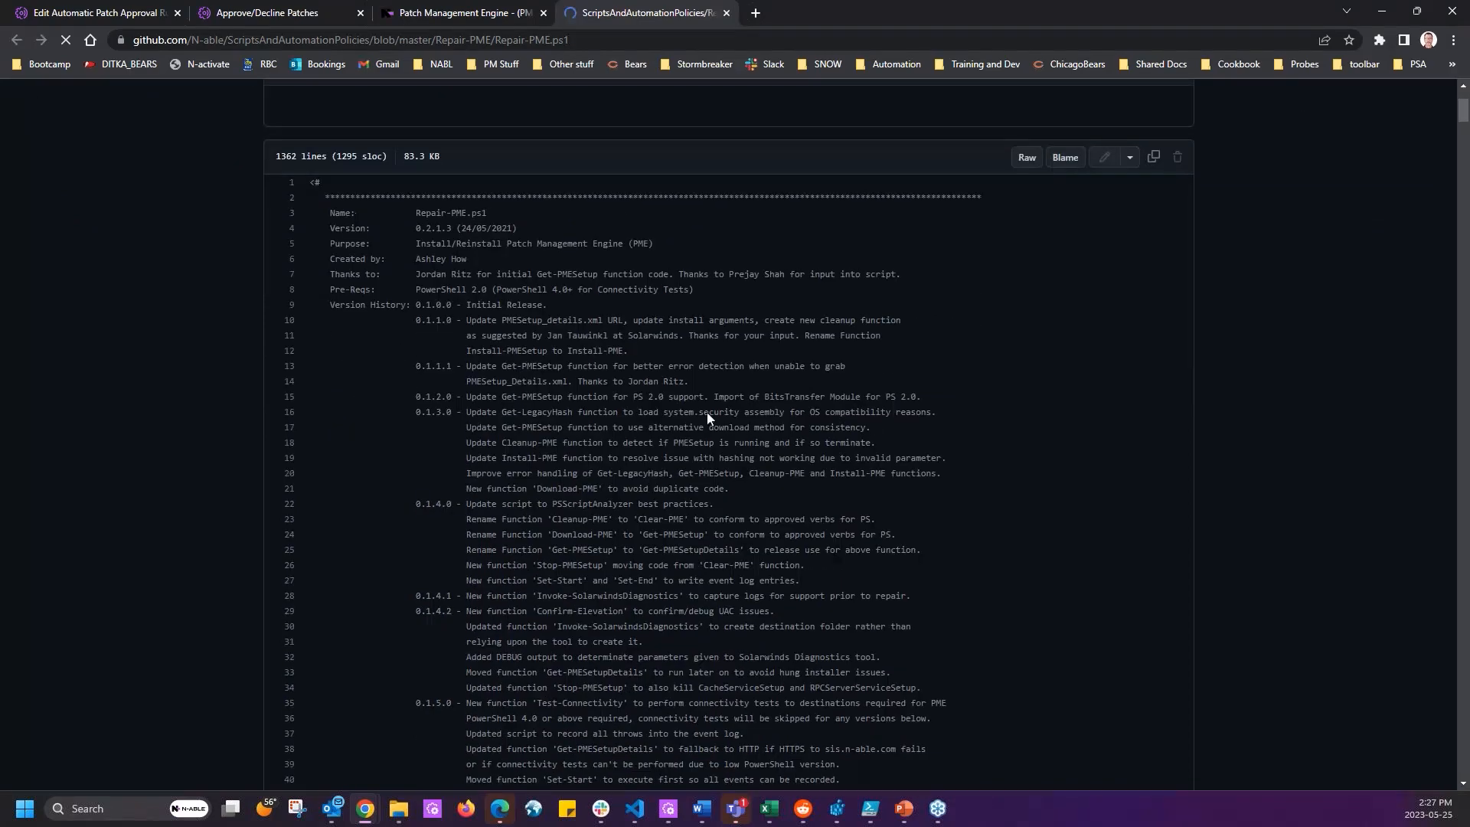
scroll(751, 448, "down", 10)
scroll(735, 428, "down", 20)
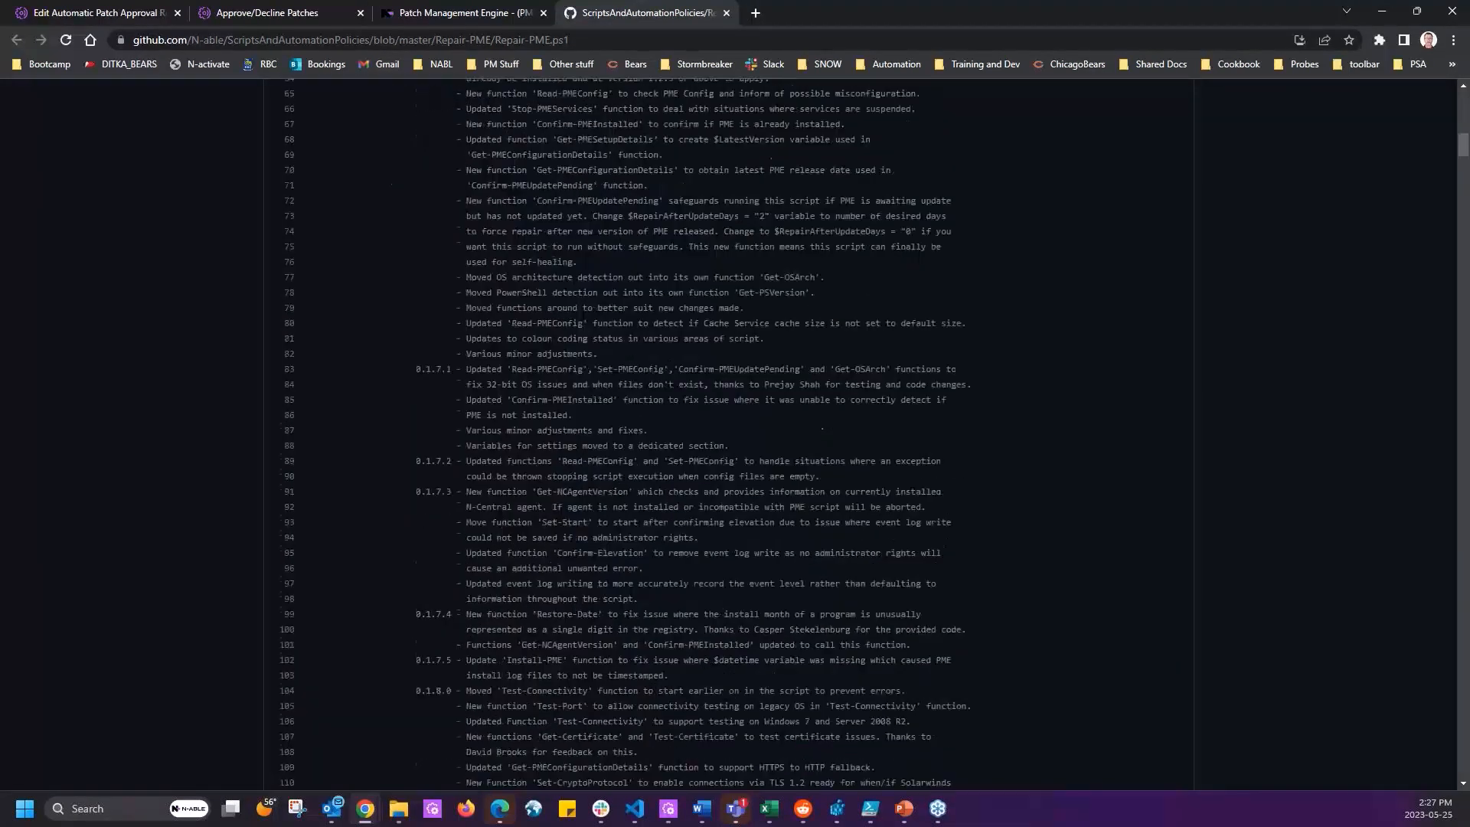
scroll(770, 471, "down", 10)
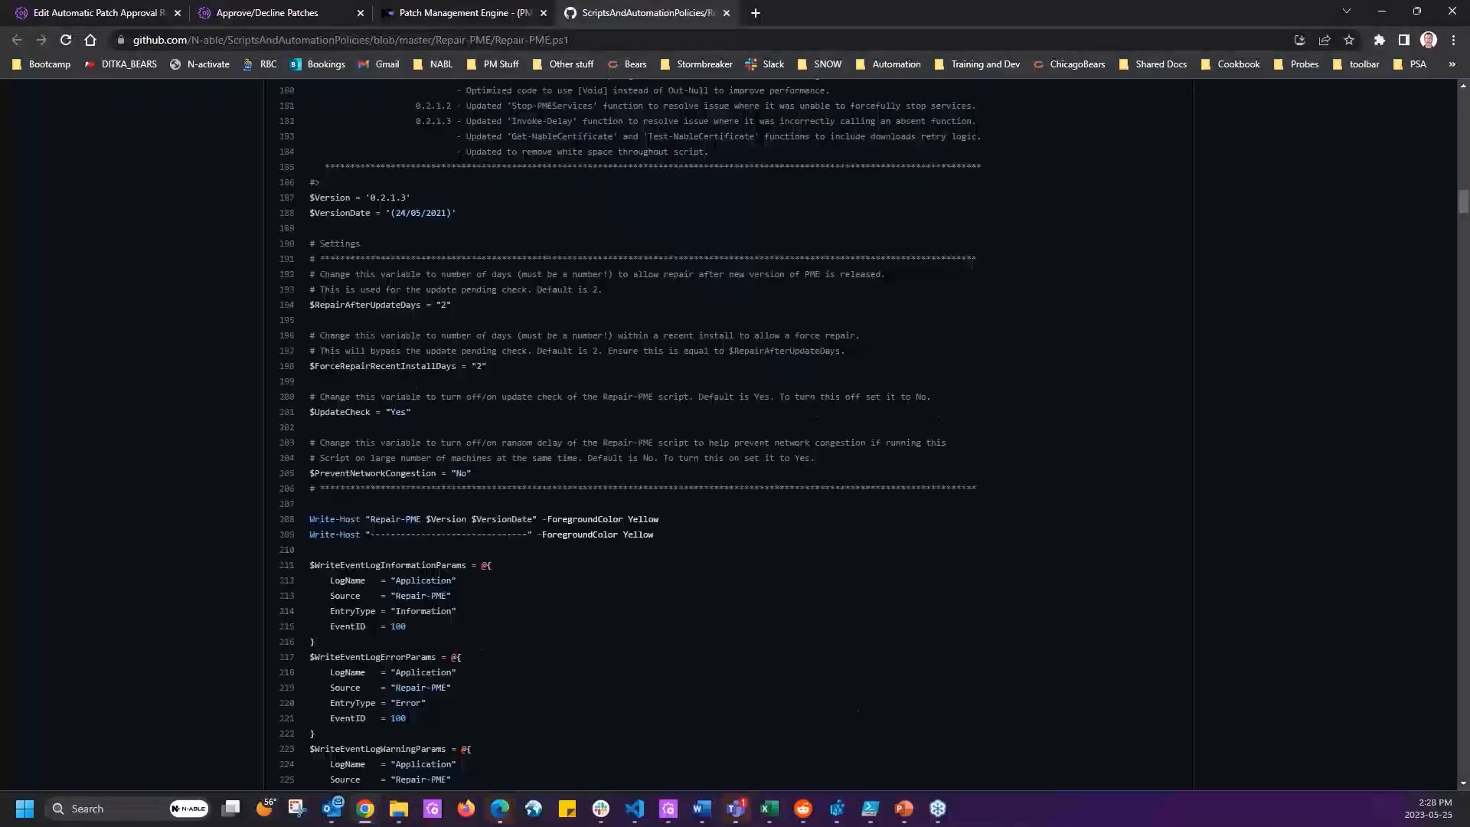
scroll(771, 471, "up", 15)
scroll(770, 470, "up", 20)
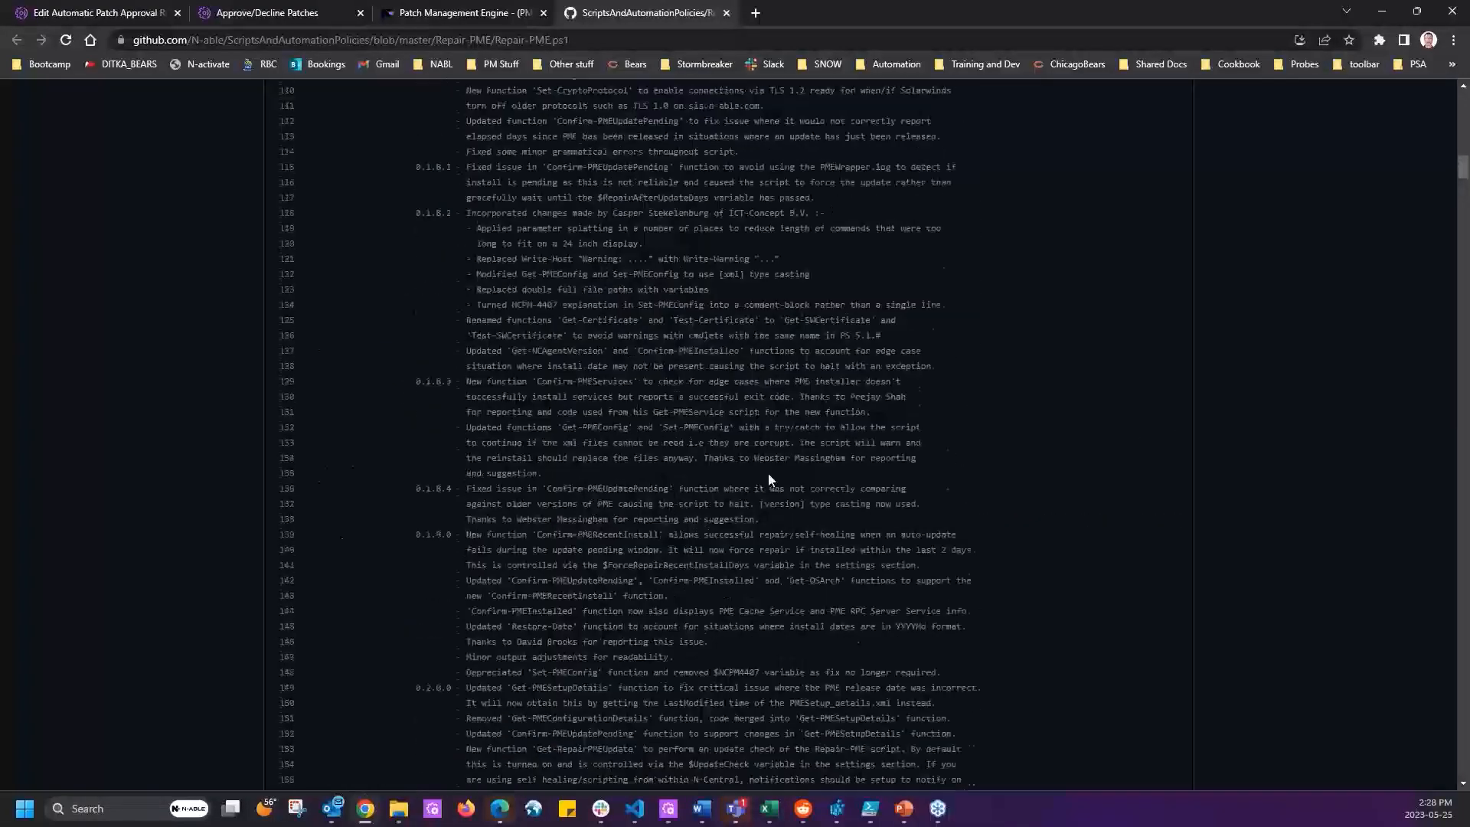
Examine the Repair-PME.ps1 change log, settings variables and the Get-PMELocations function on GitHub.
scroll(768, 471, "up", 5)
scroll(762, 459, "down", 20)
scroll(754, 441, "down", 20)
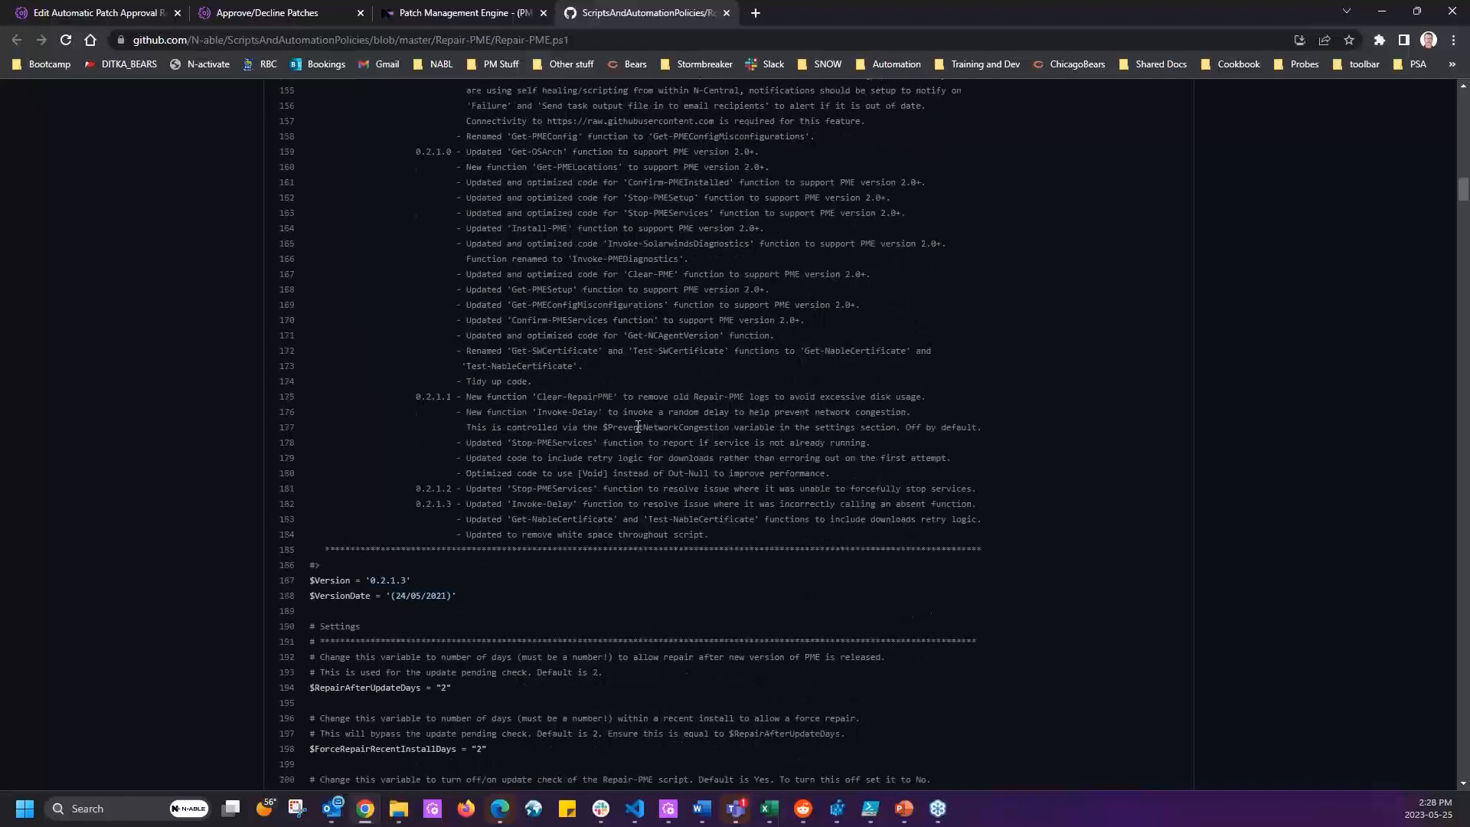
scroll(647, 435, "down", 7)
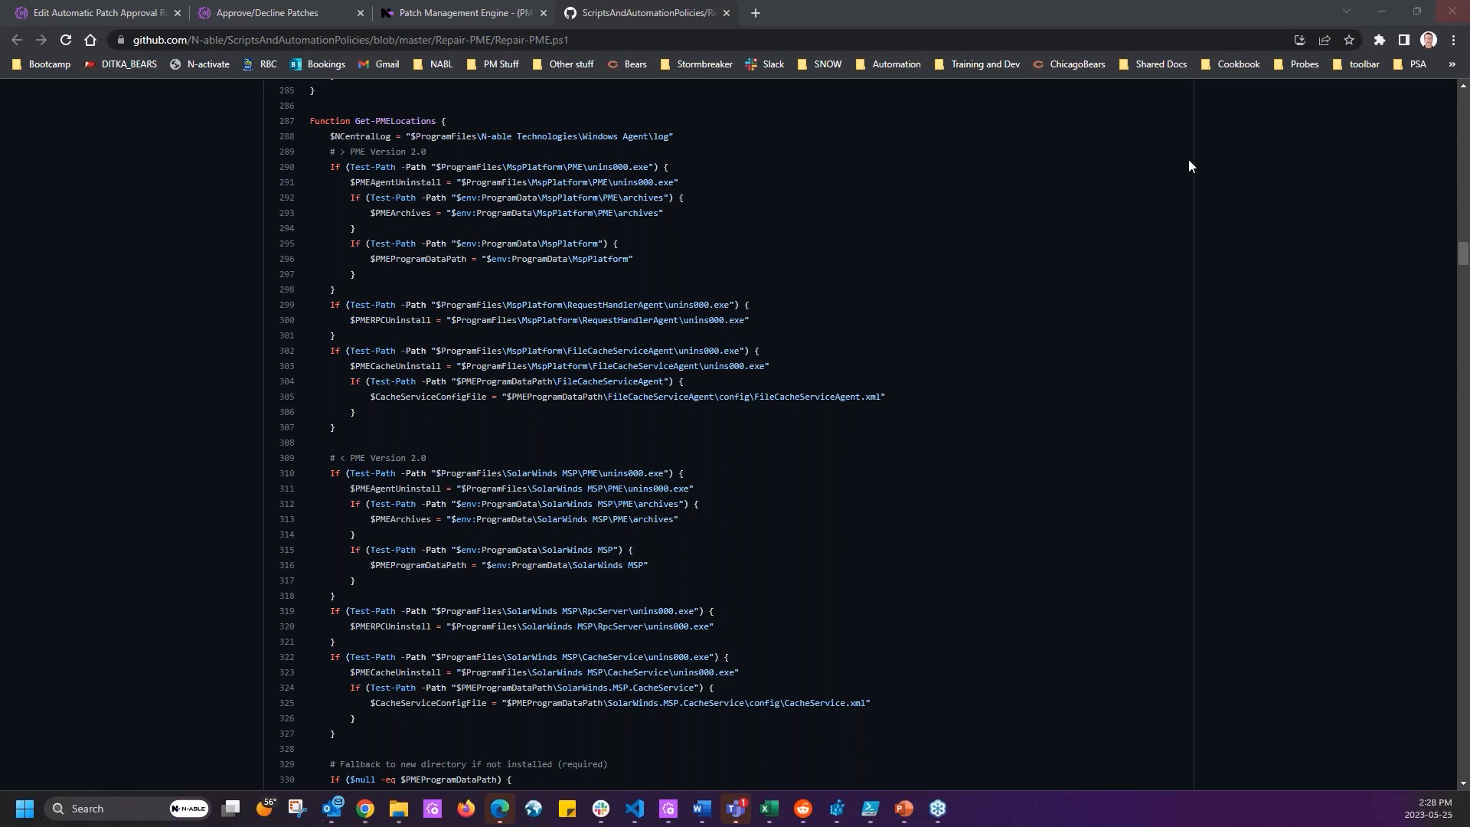
left_click(755, 13)
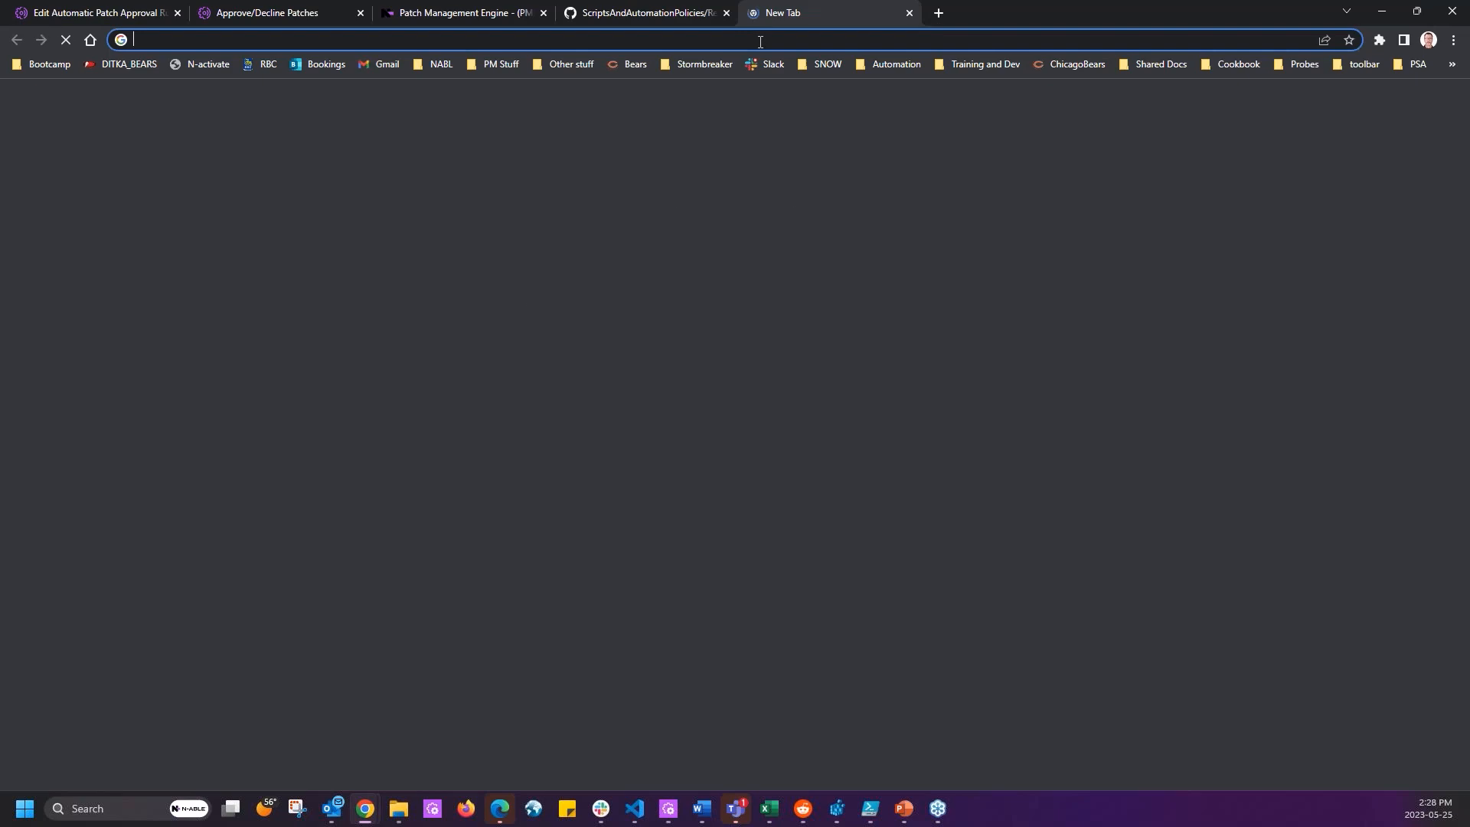
key("ctrl+w")
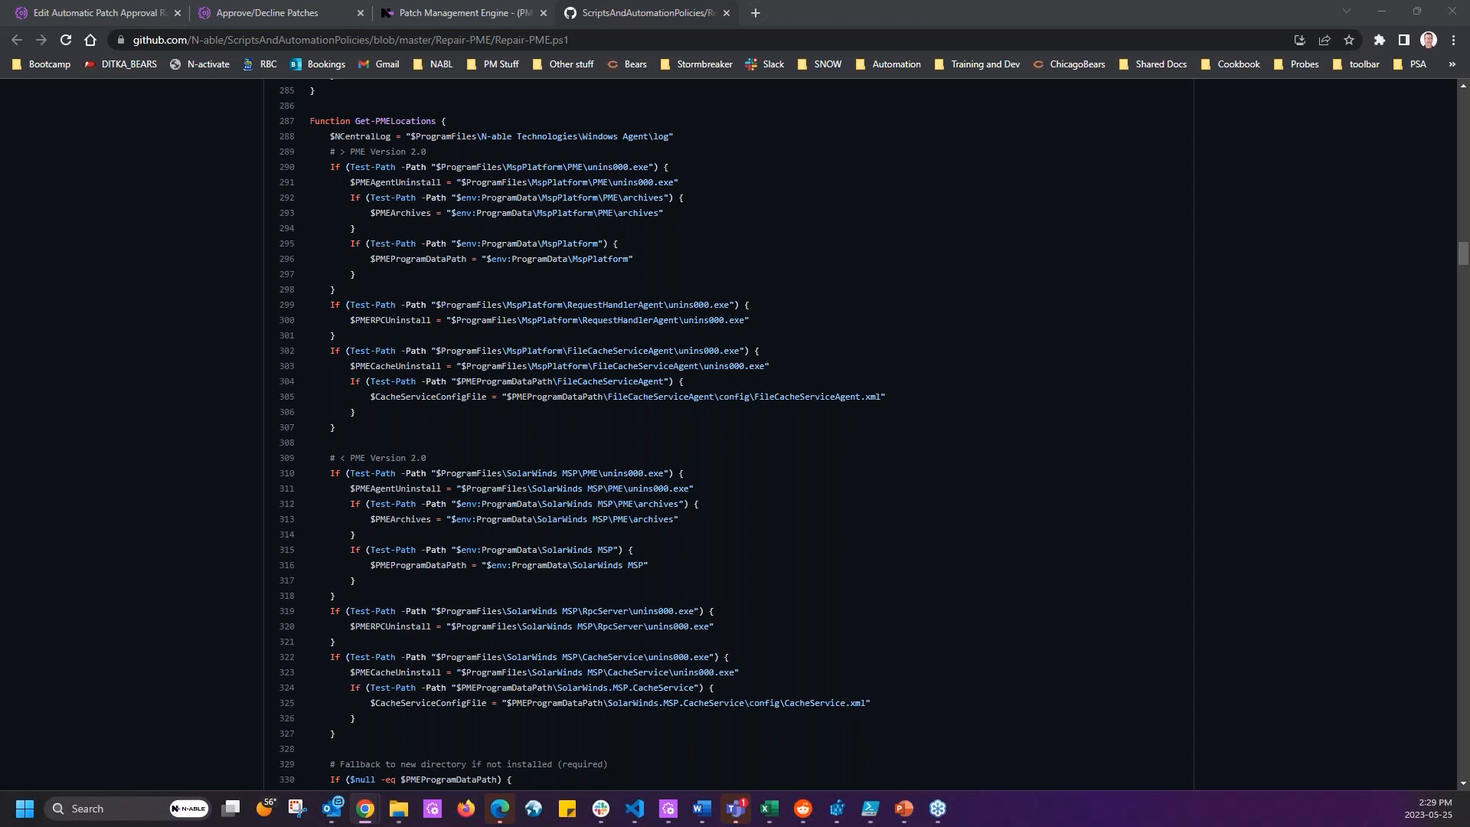
Switch to Word, paste the Patch Approval Priorities list into the blank document with its source formatting, and maximize the window.
left_click(202, 157)
right_click(377, 256)
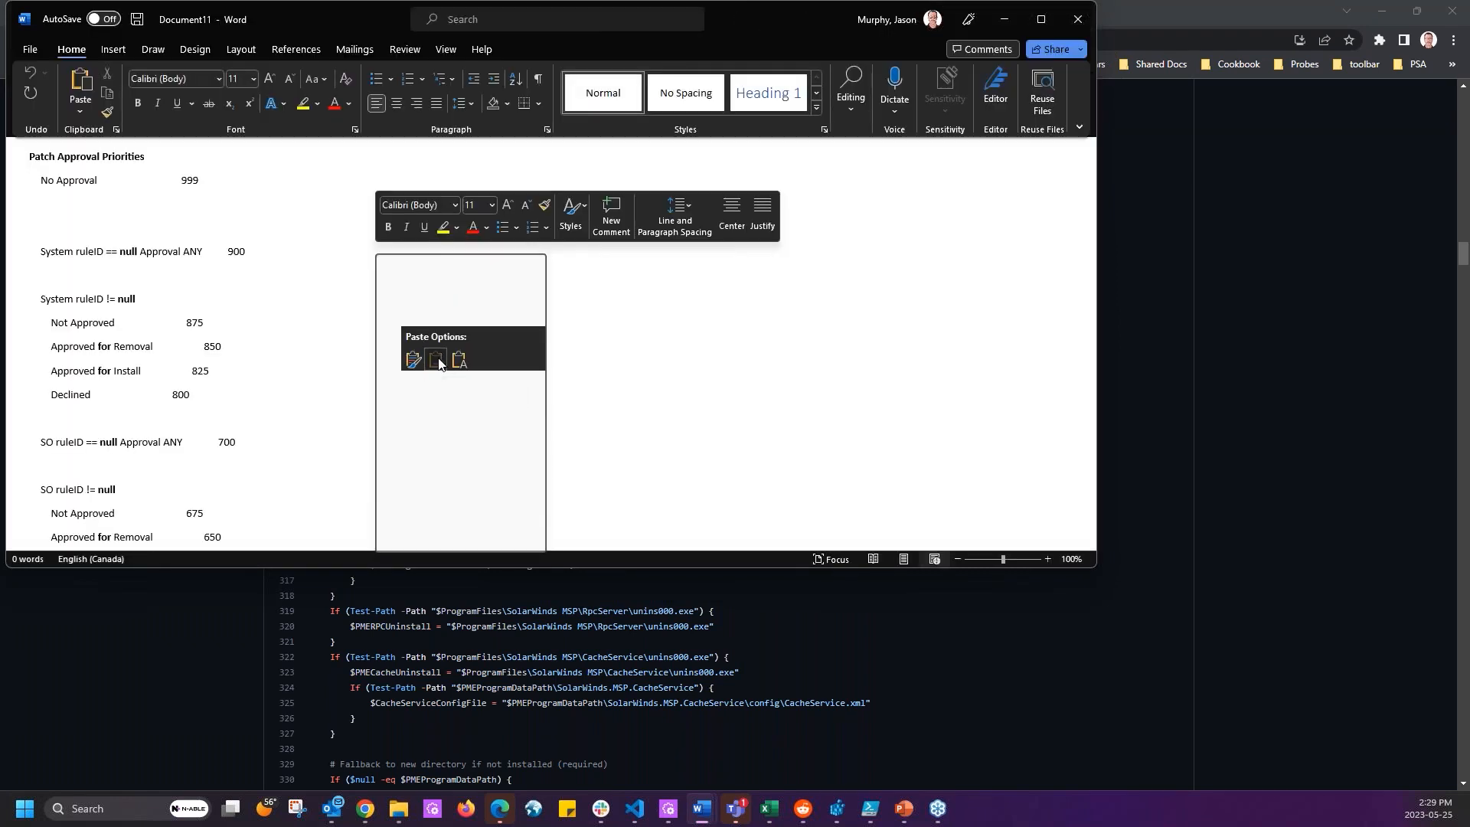
left_click(413, 359)
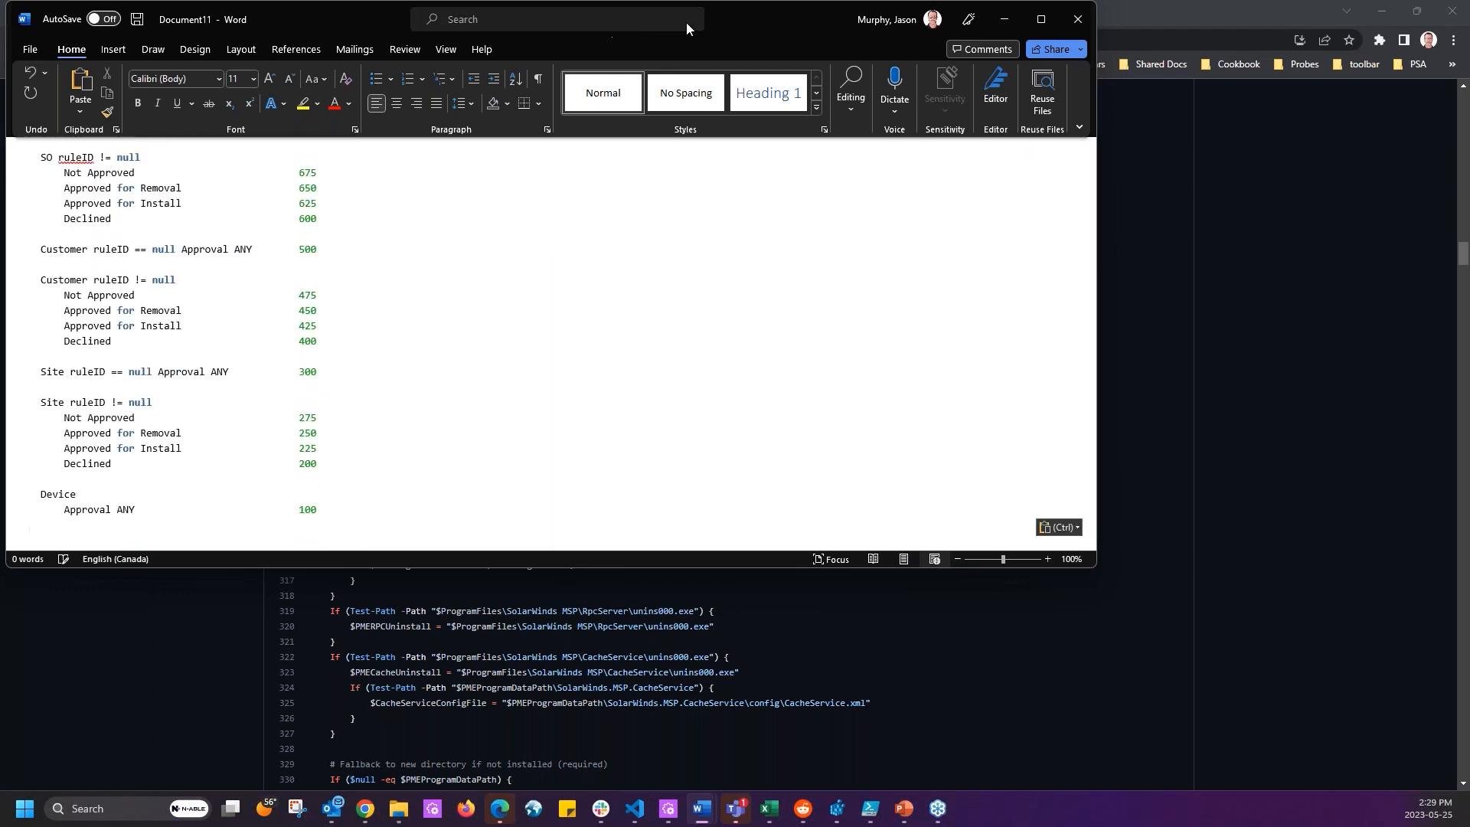
double_click(741, 20)
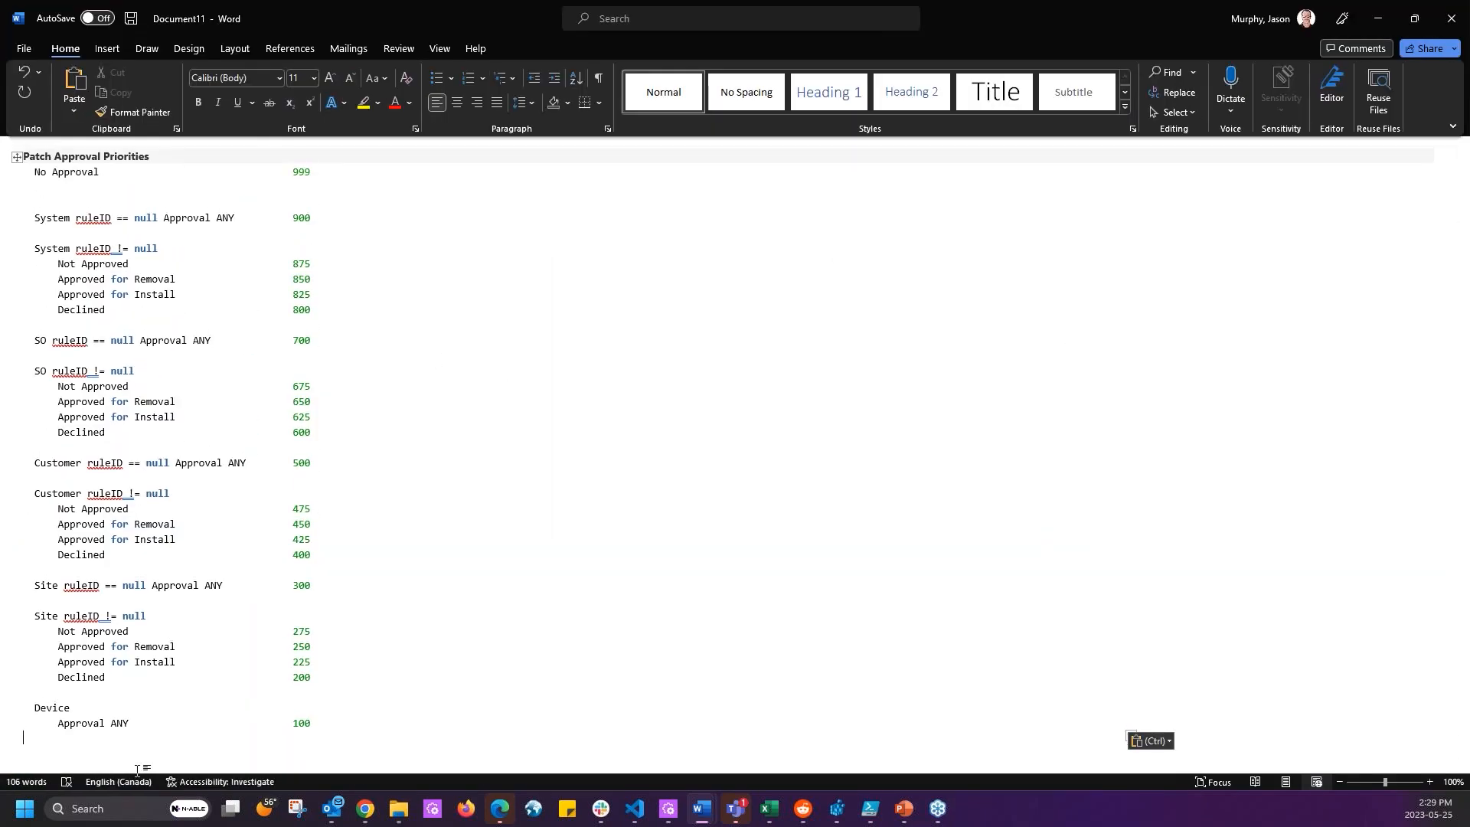
Highlight the priority values of the Device Approval ANY and No Approval entries to compare the two ends of the list.
left_click_drag(37, 708, 326, 722)
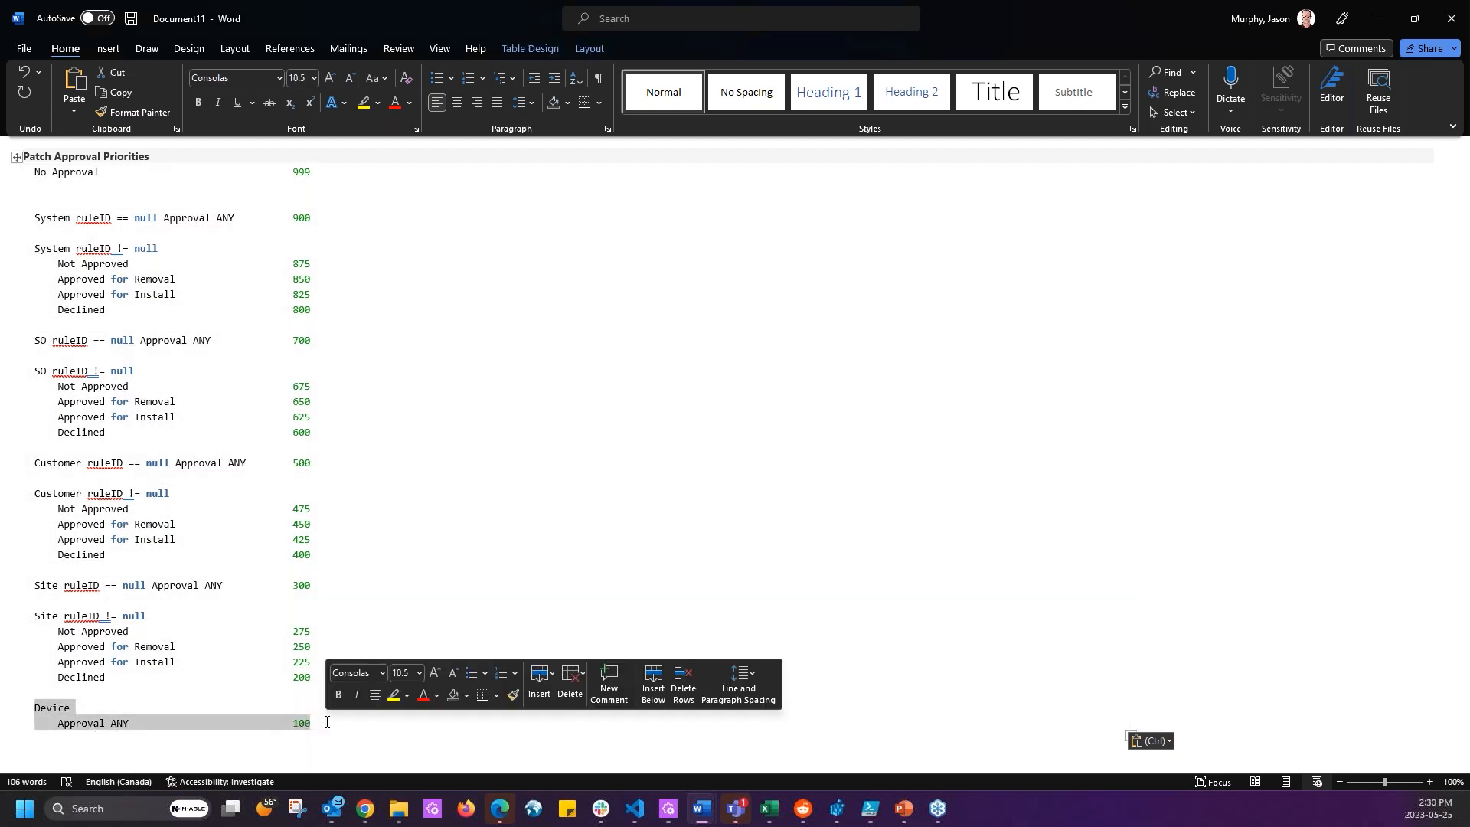
left_click(326, 722)
double_click(301, 722)
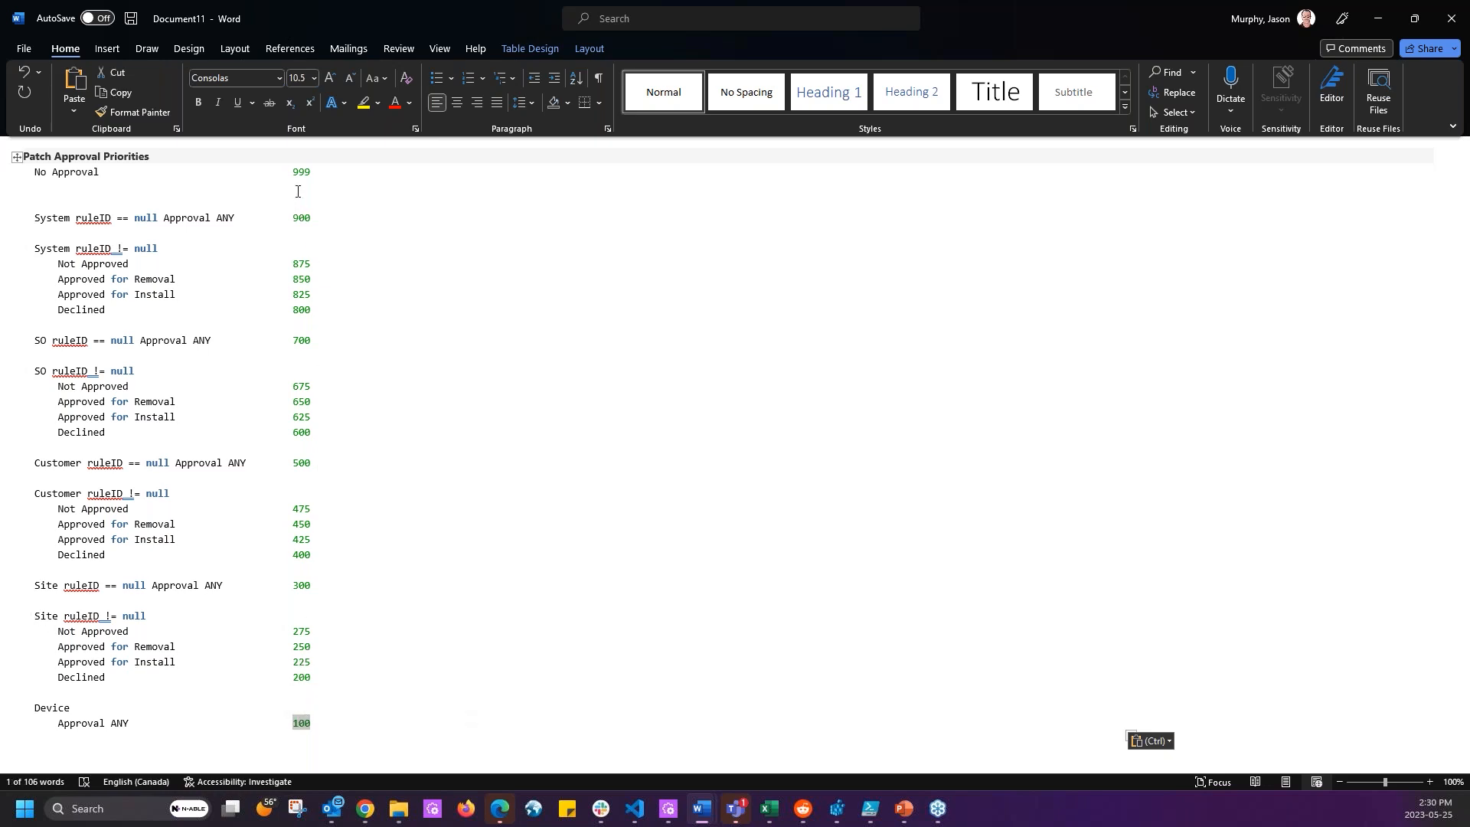
left_click_drag(312, 173, 282, 175)
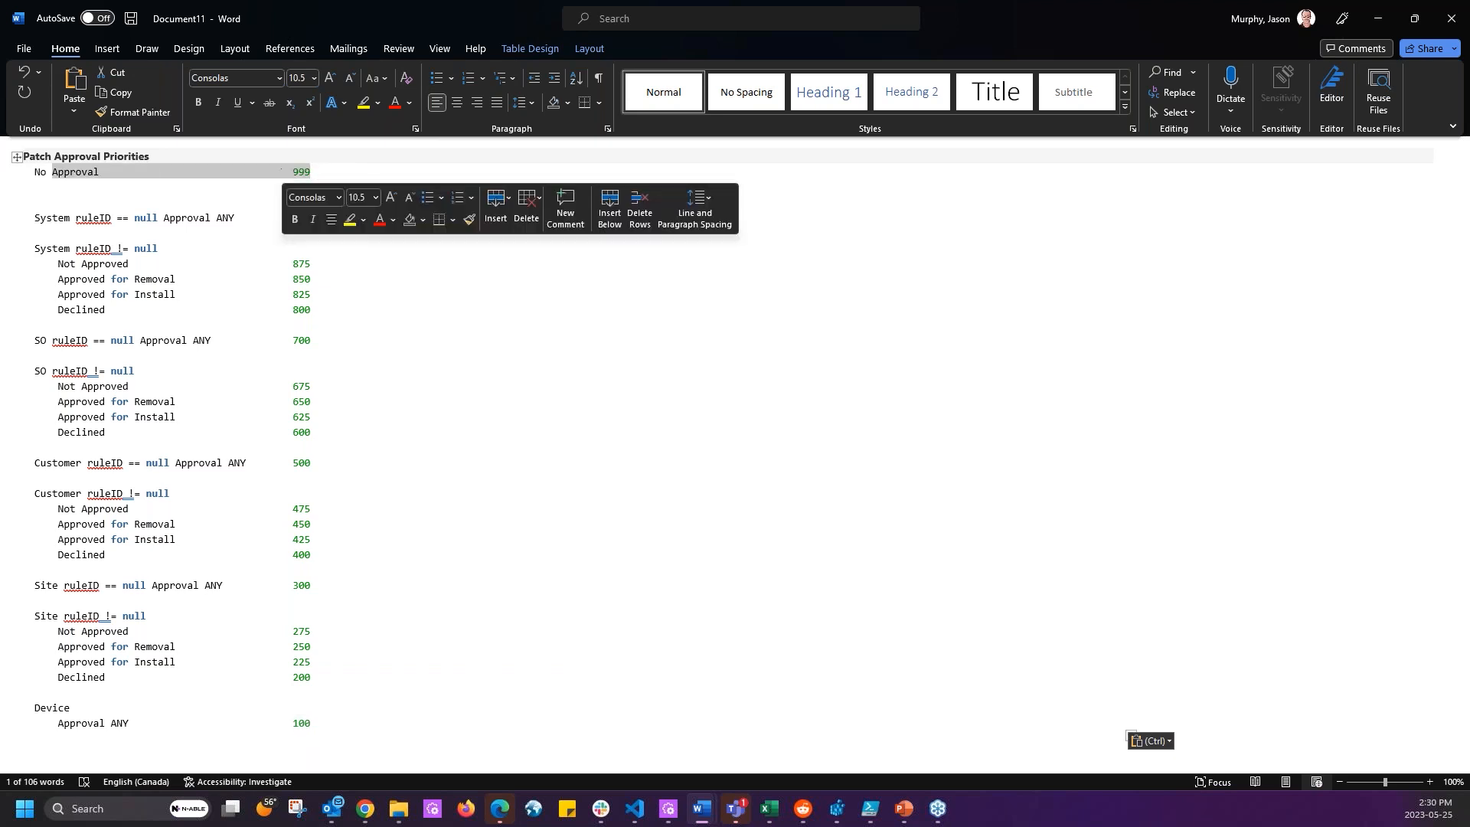
left_click(301, 173)
left_click_drag(312, 173, 285, 171)
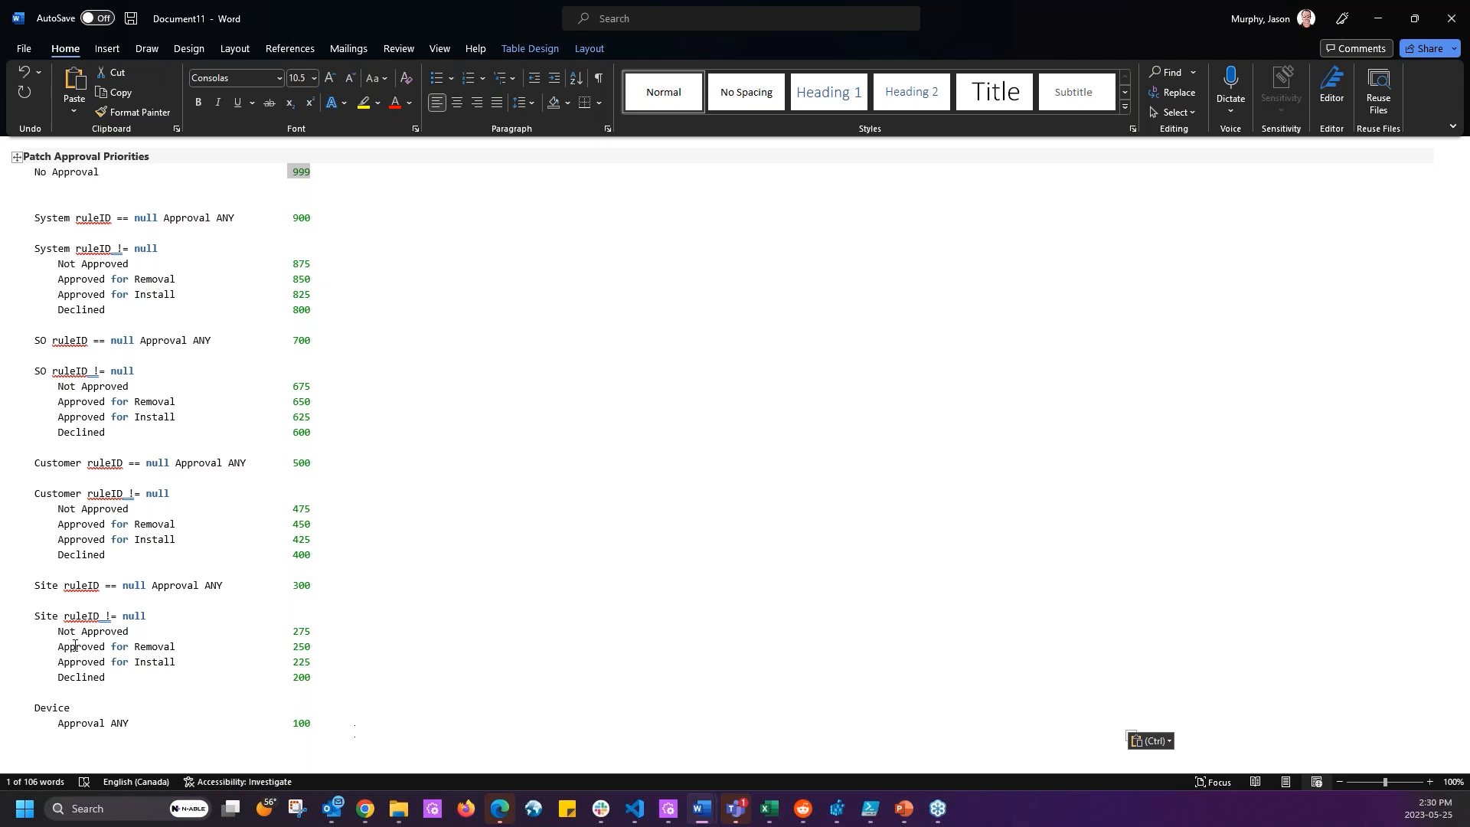
Highlight the Site rule entries and the Customer-level Declined and Approved for Removal values to review their priority order.
left_click_drag(35, 615, 139, 641)
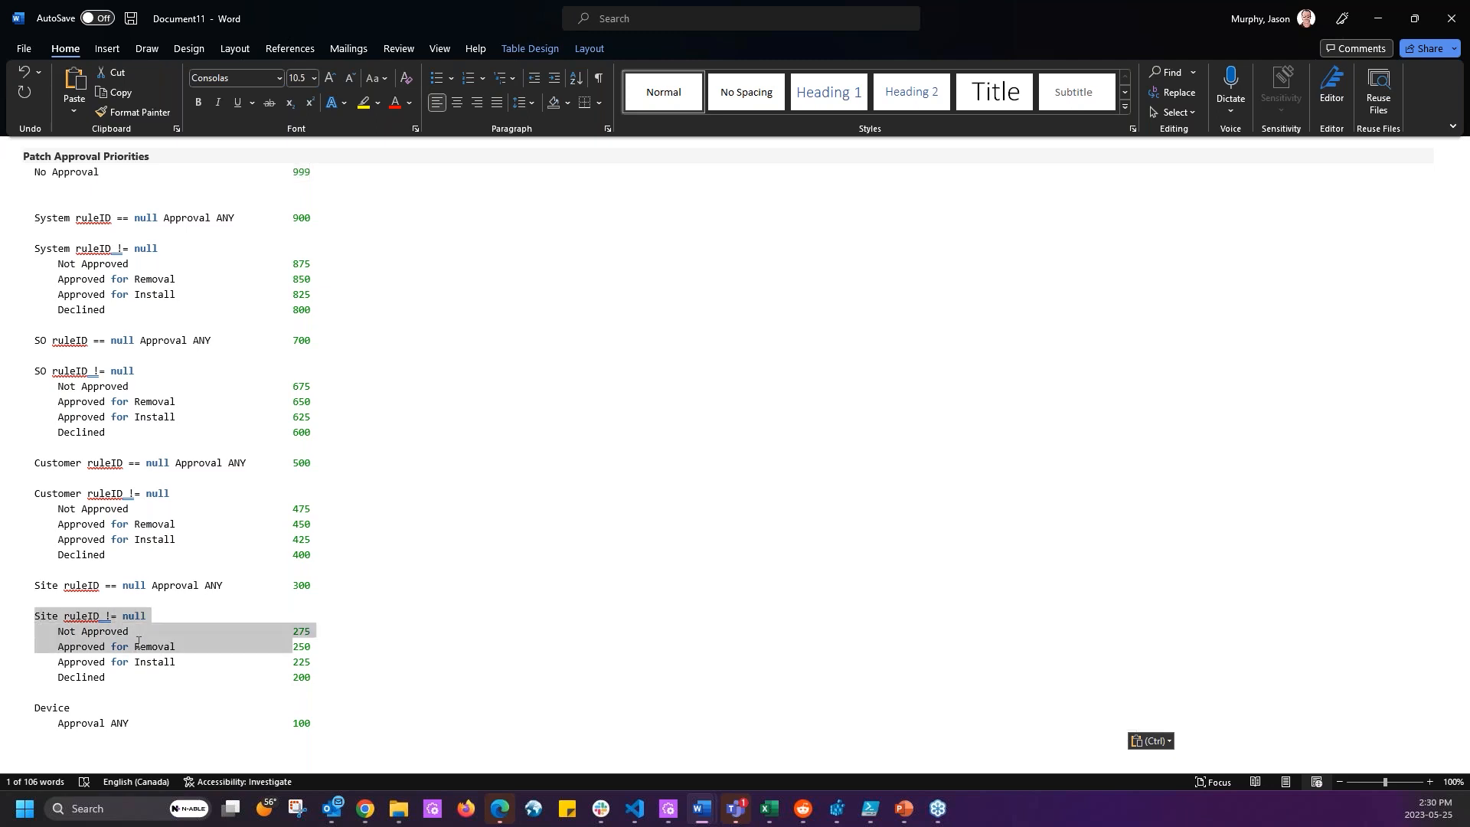
left_click(226, 660)
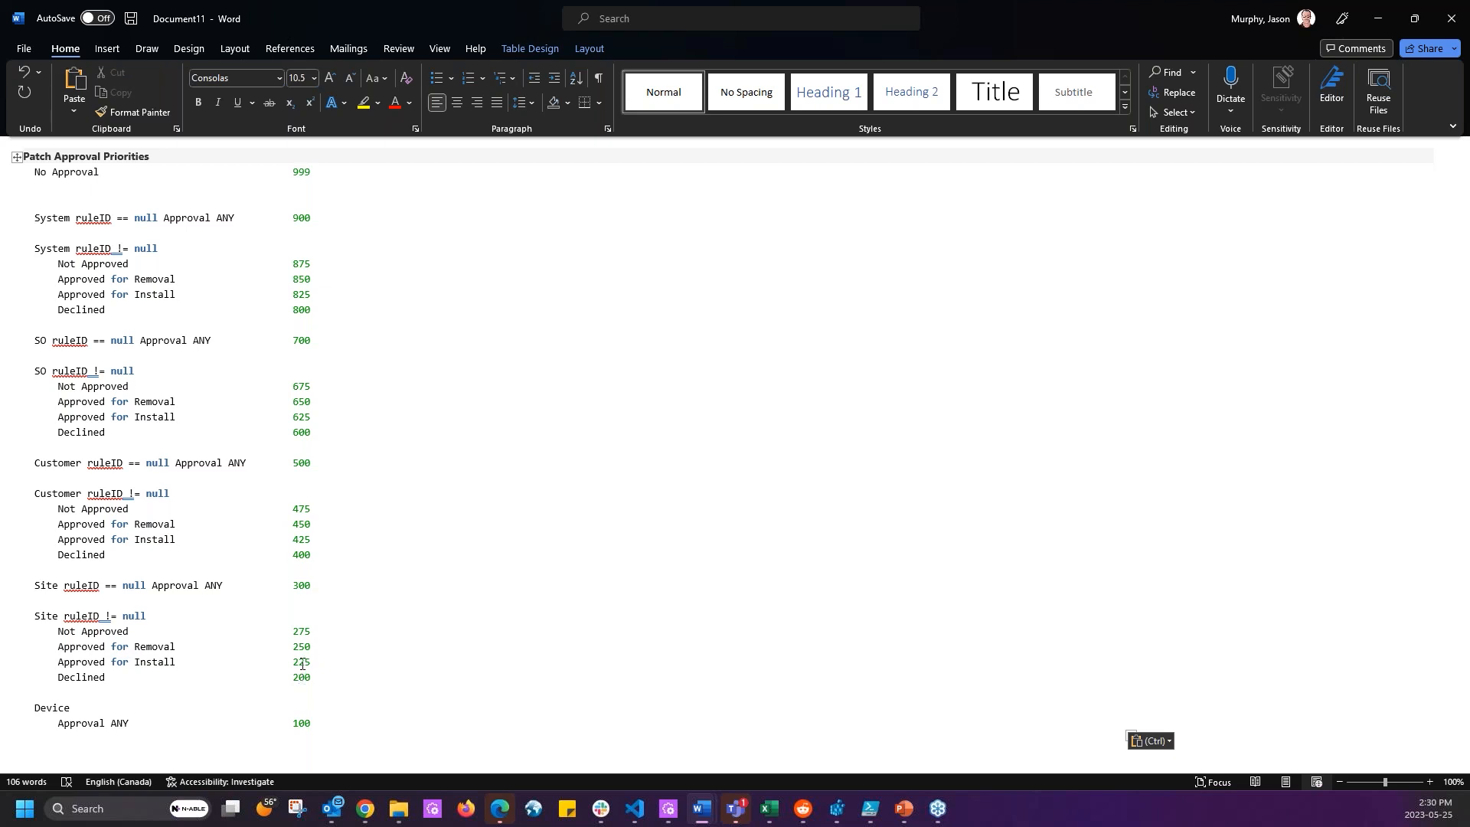
left_click(302, 621)
triple_click(33, 589)
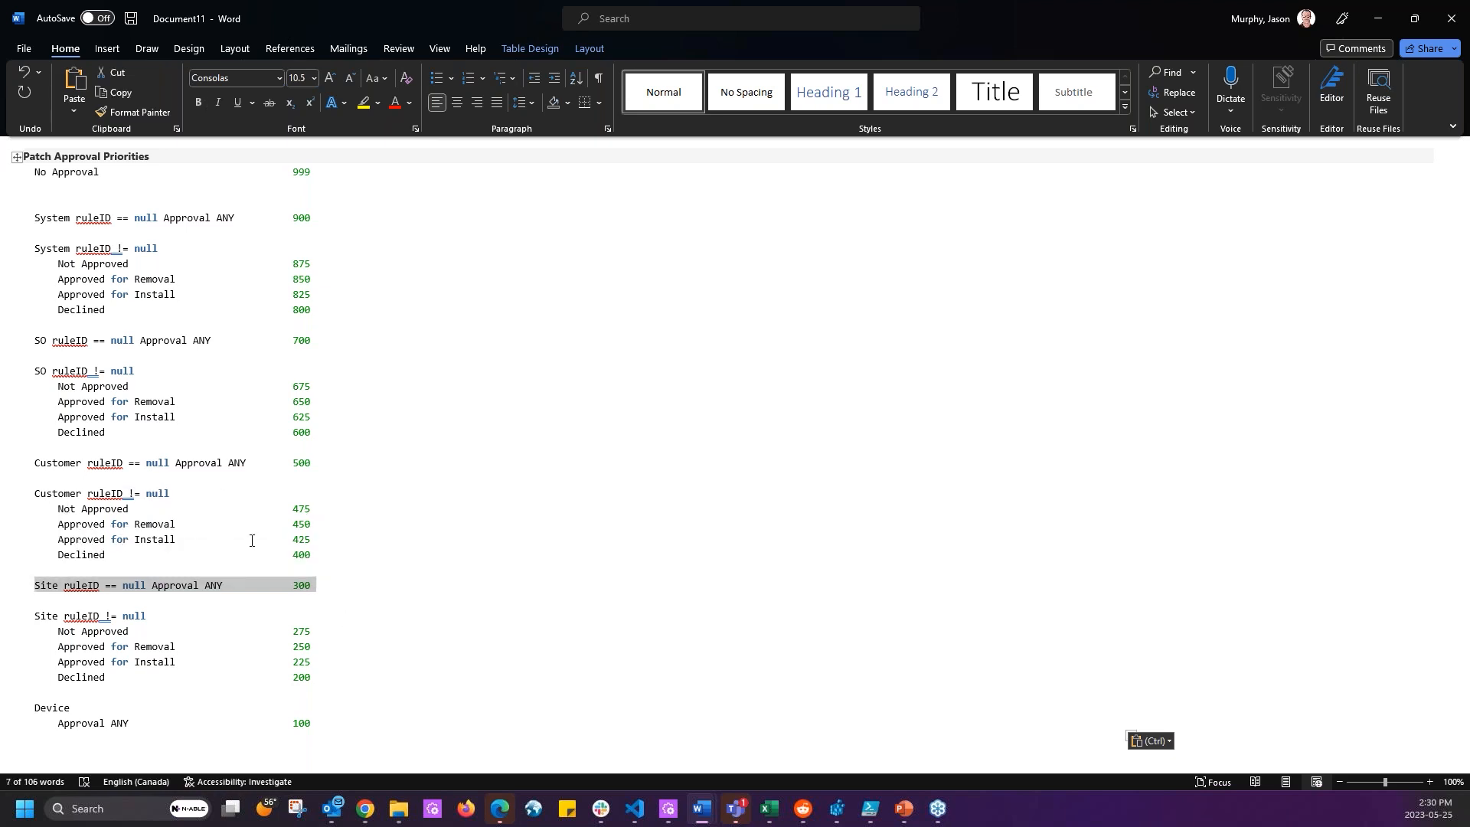
left_click_drag(313, 556, 283, 554)
left_click(326, 535)
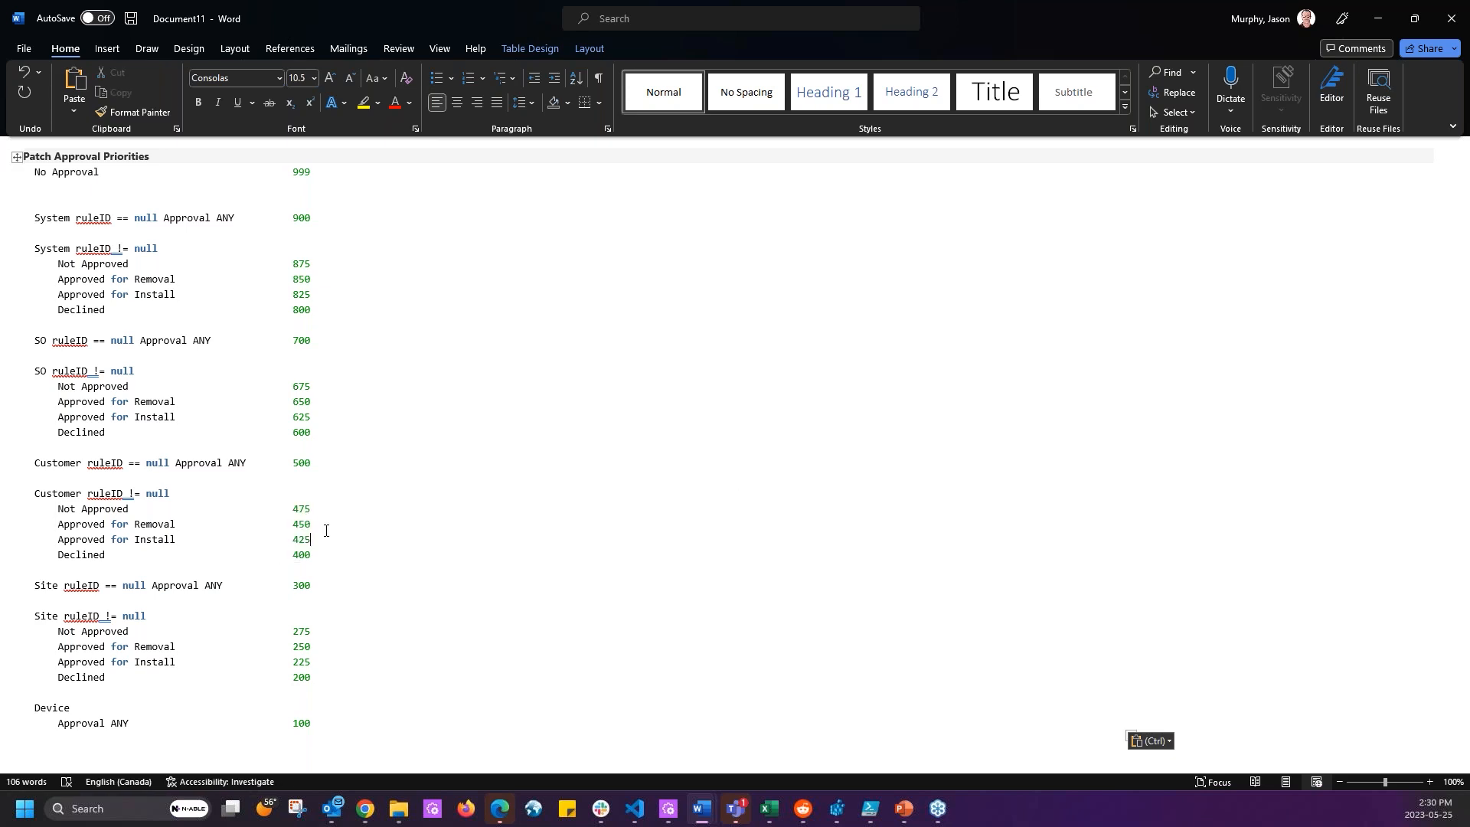
left_click_drag(314, 524, 284, 523)
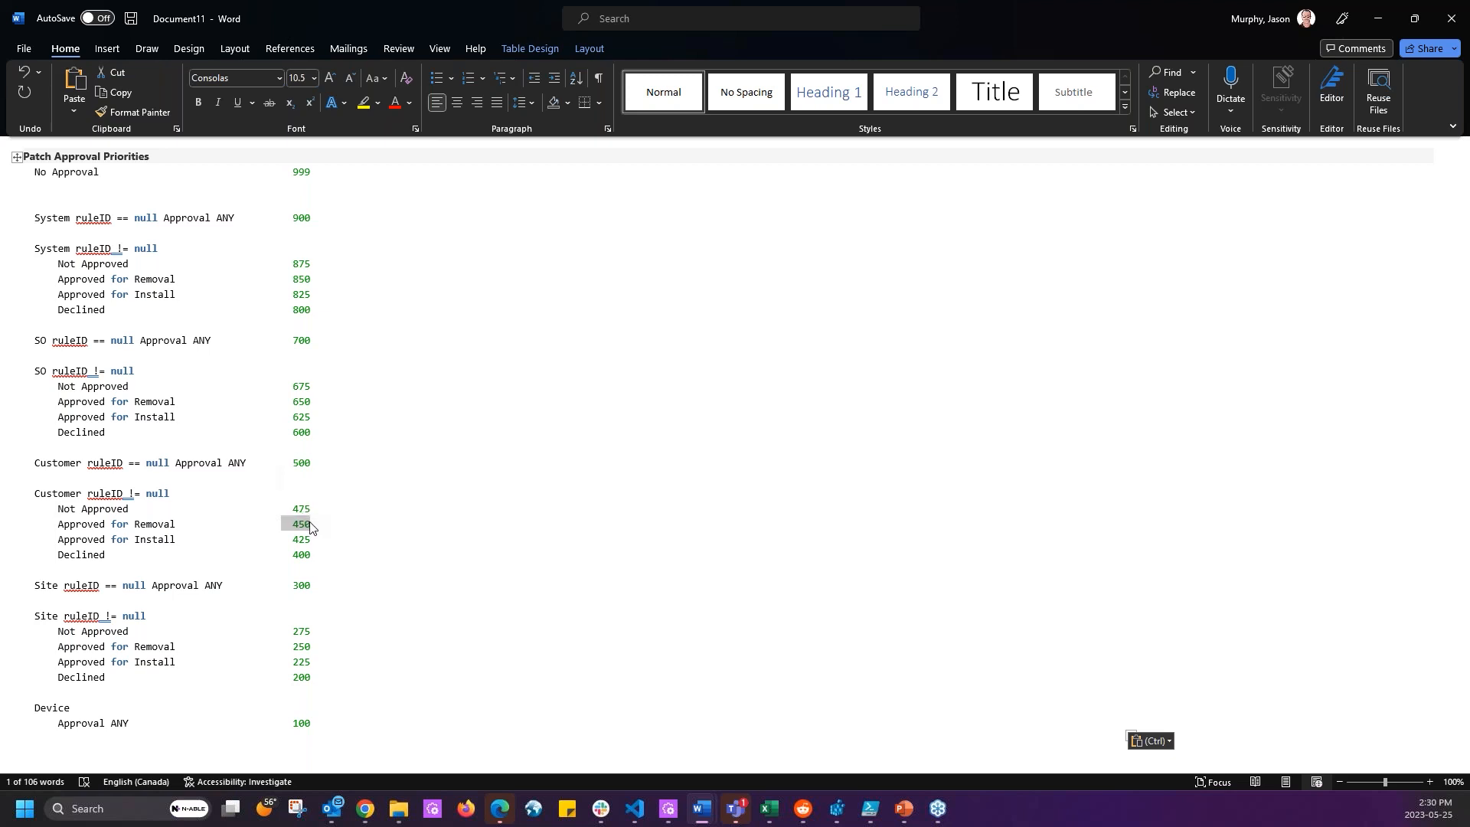
left_click(311, 527)
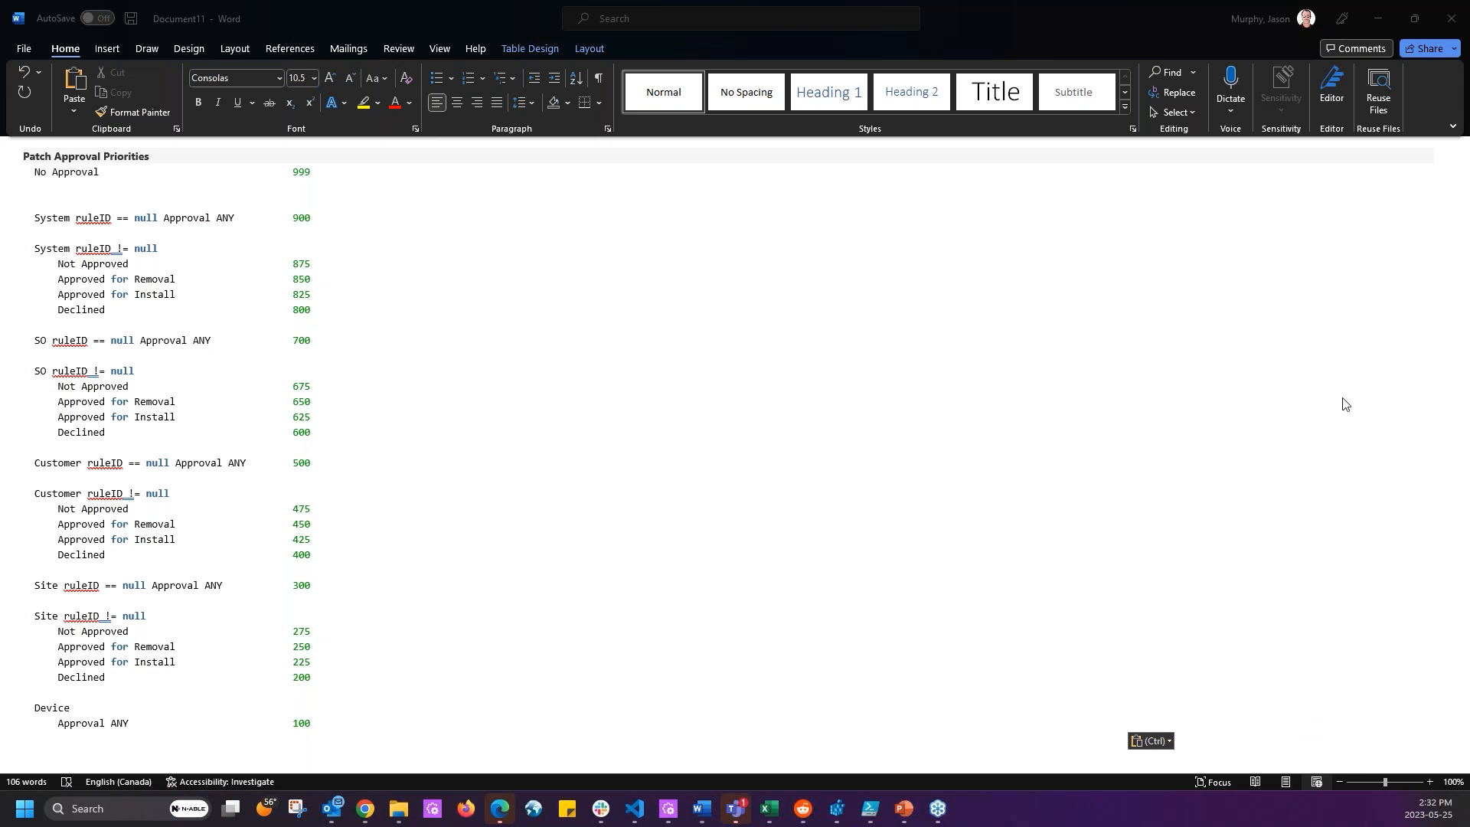
left_click(1204, 581)
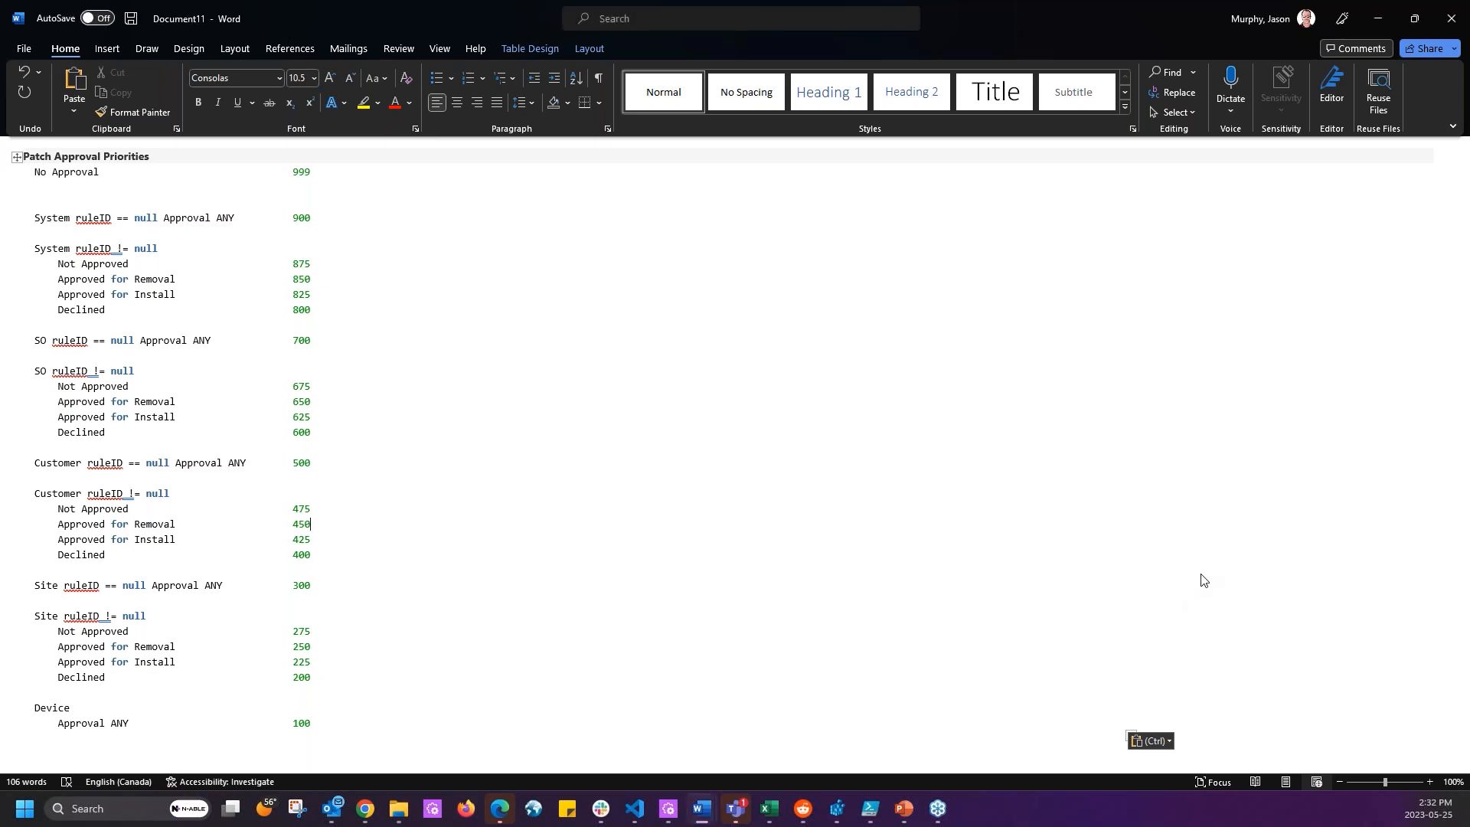